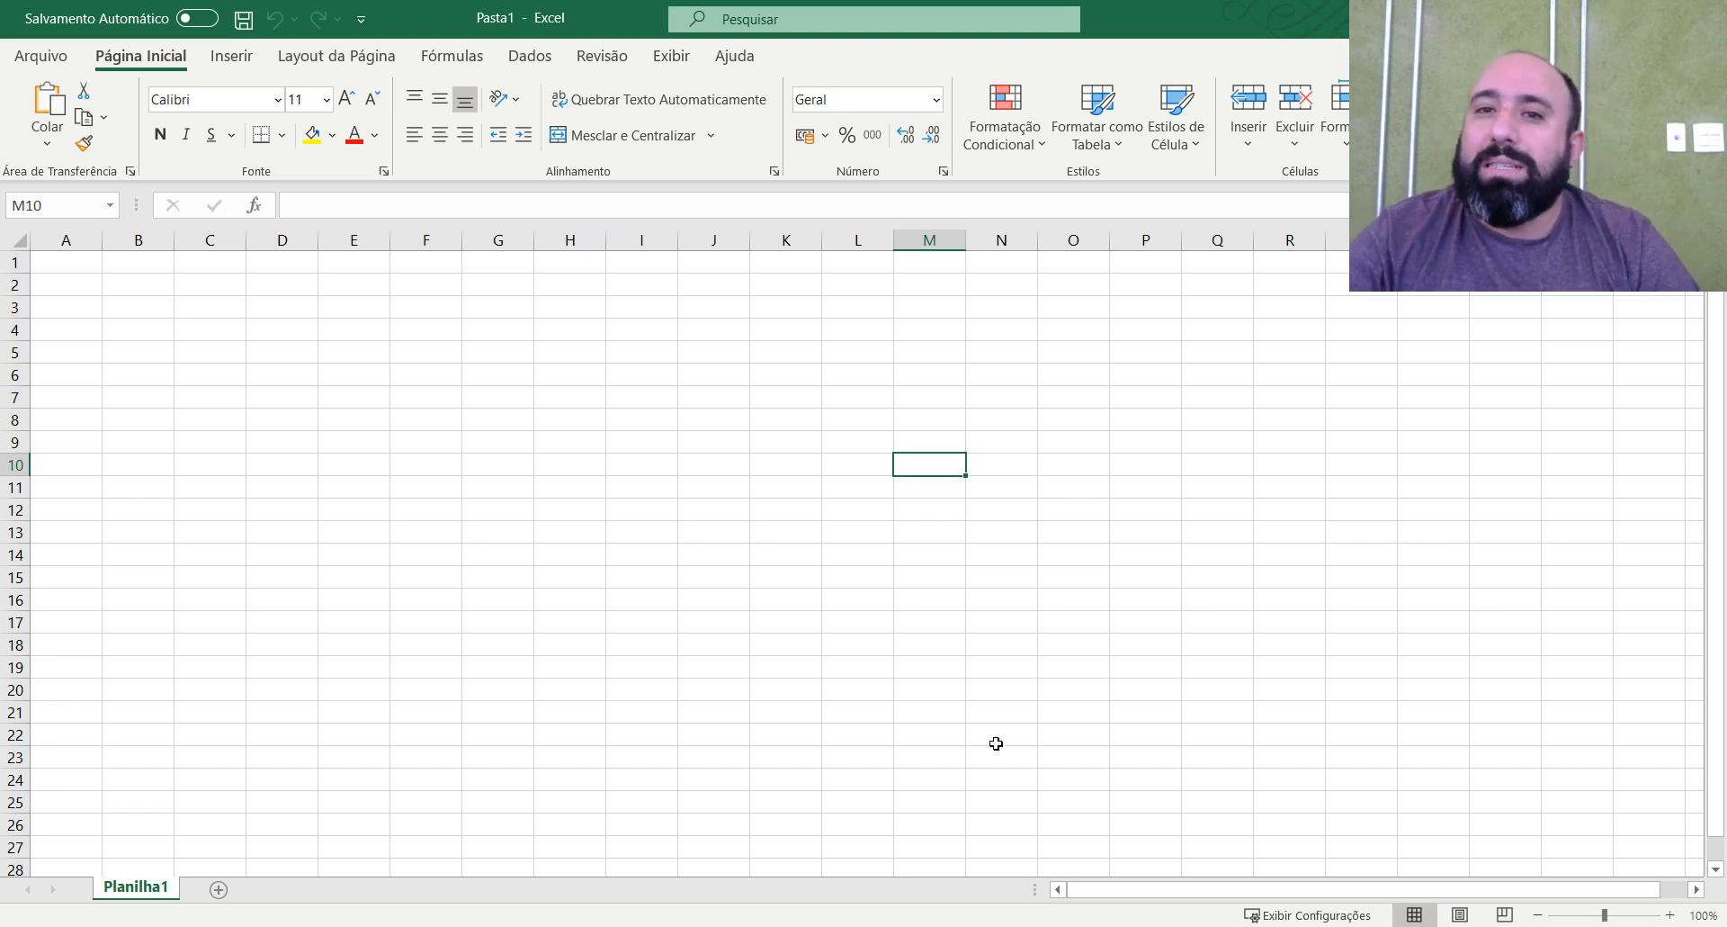
Rename the Planilha1 sheet as Cadastros.
left_click(908, 391)
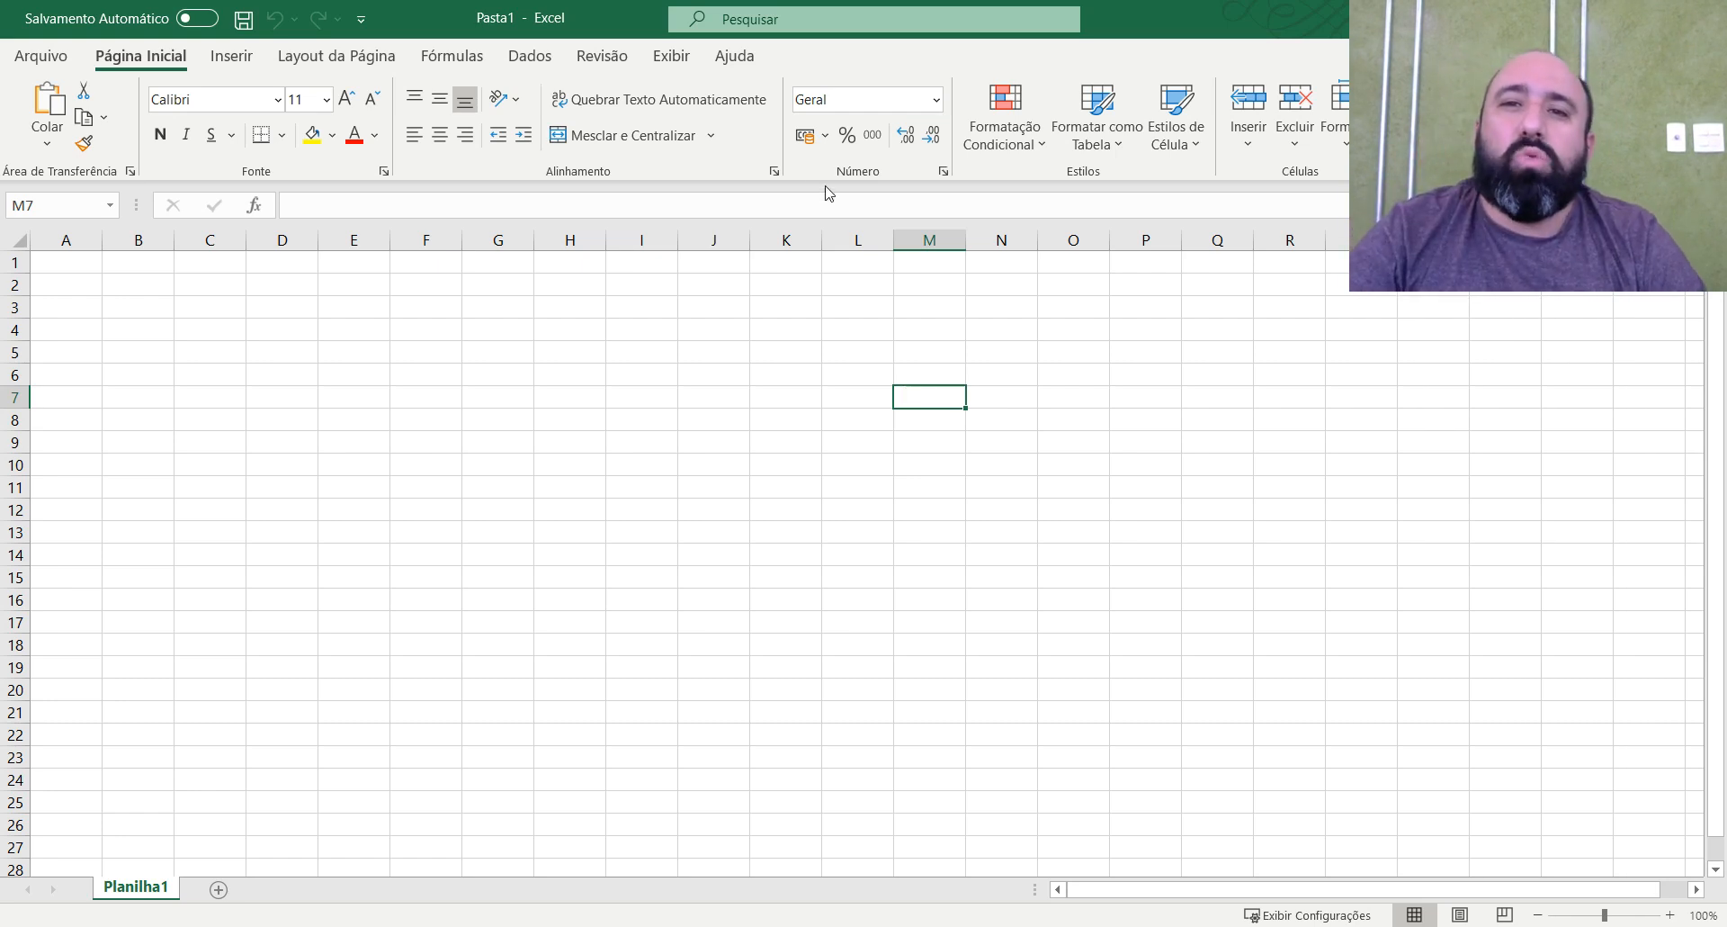
double_click(161, 887)
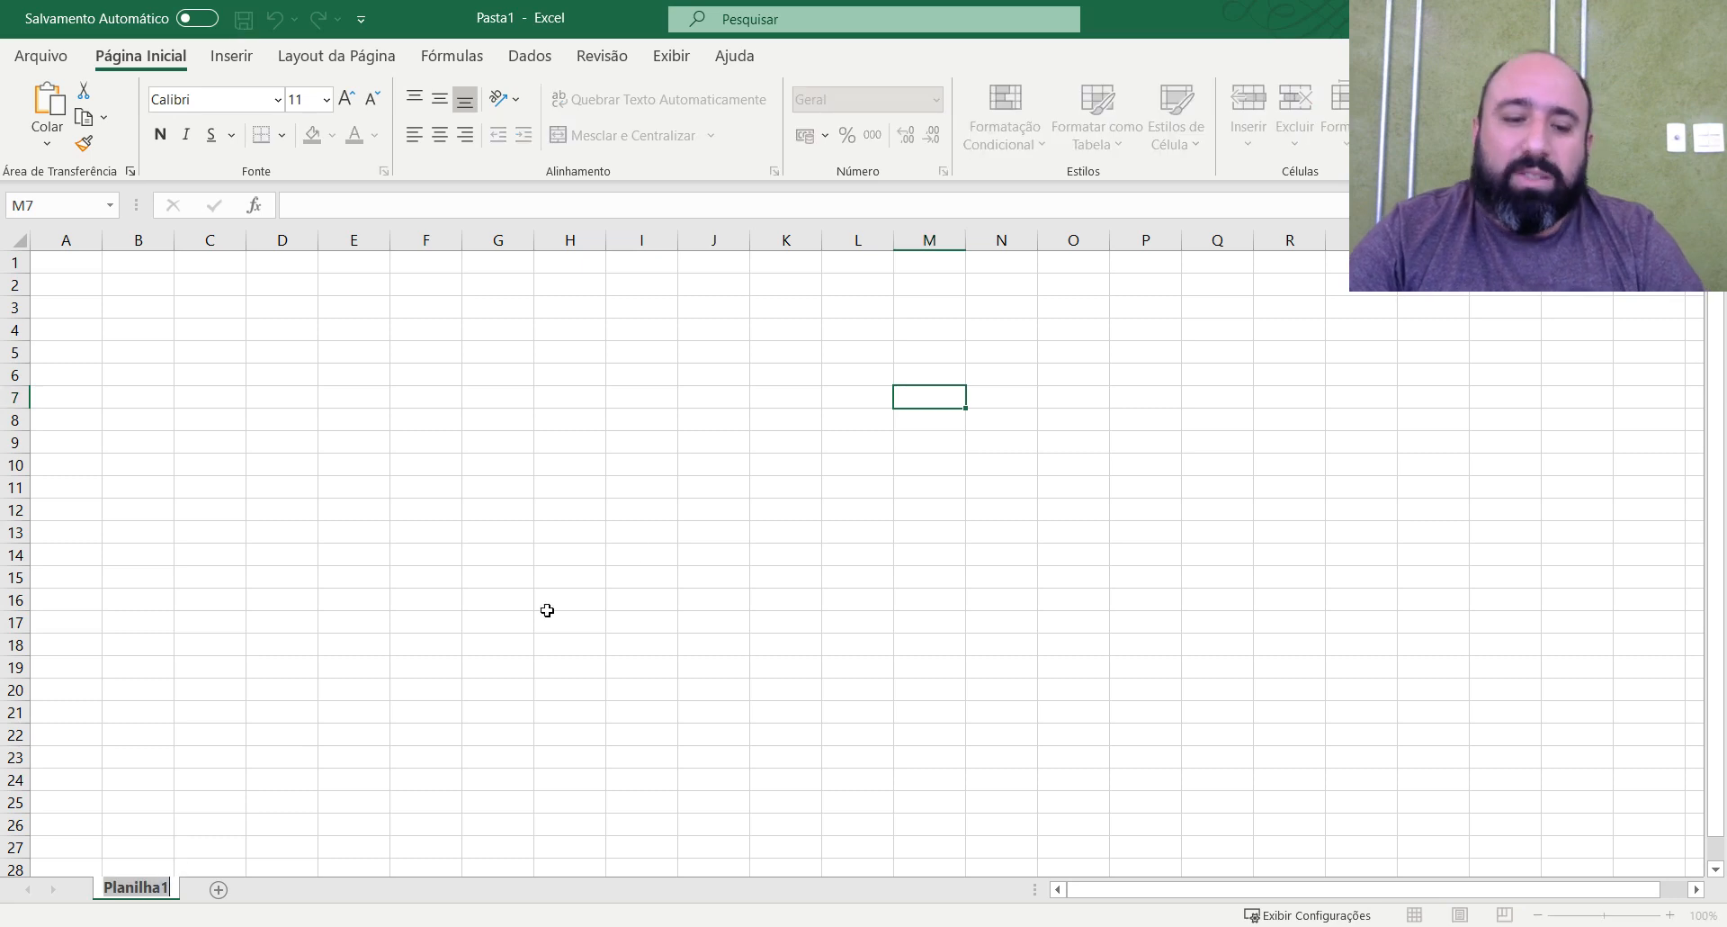
type("c")
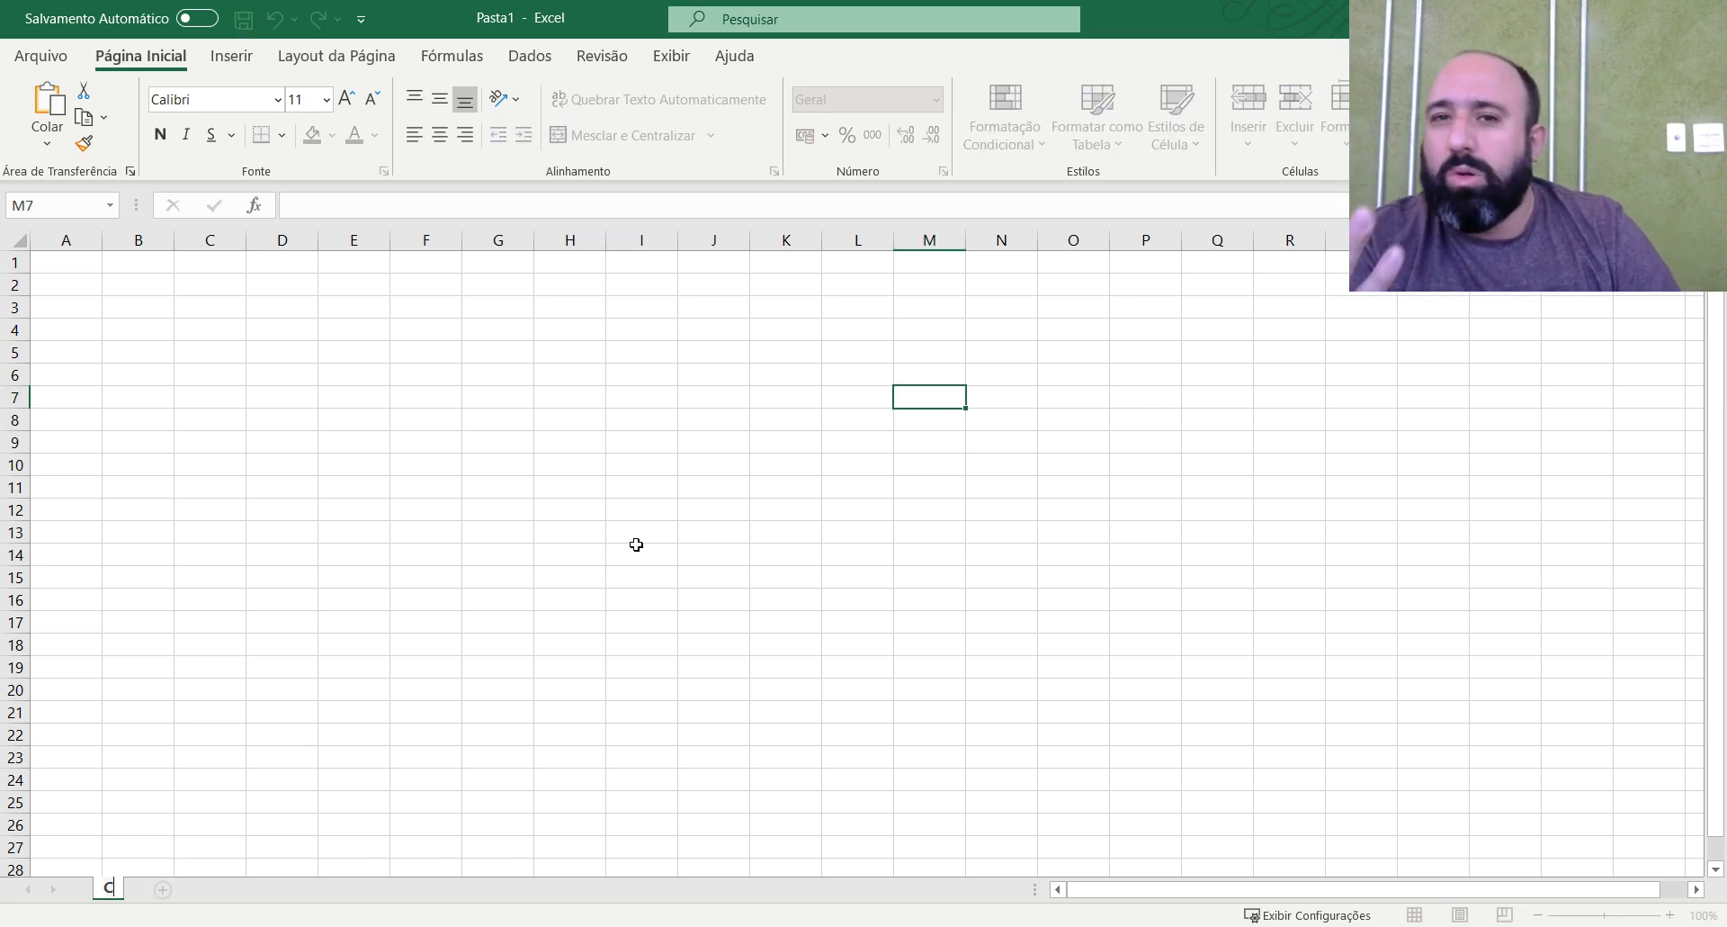
type("ad")
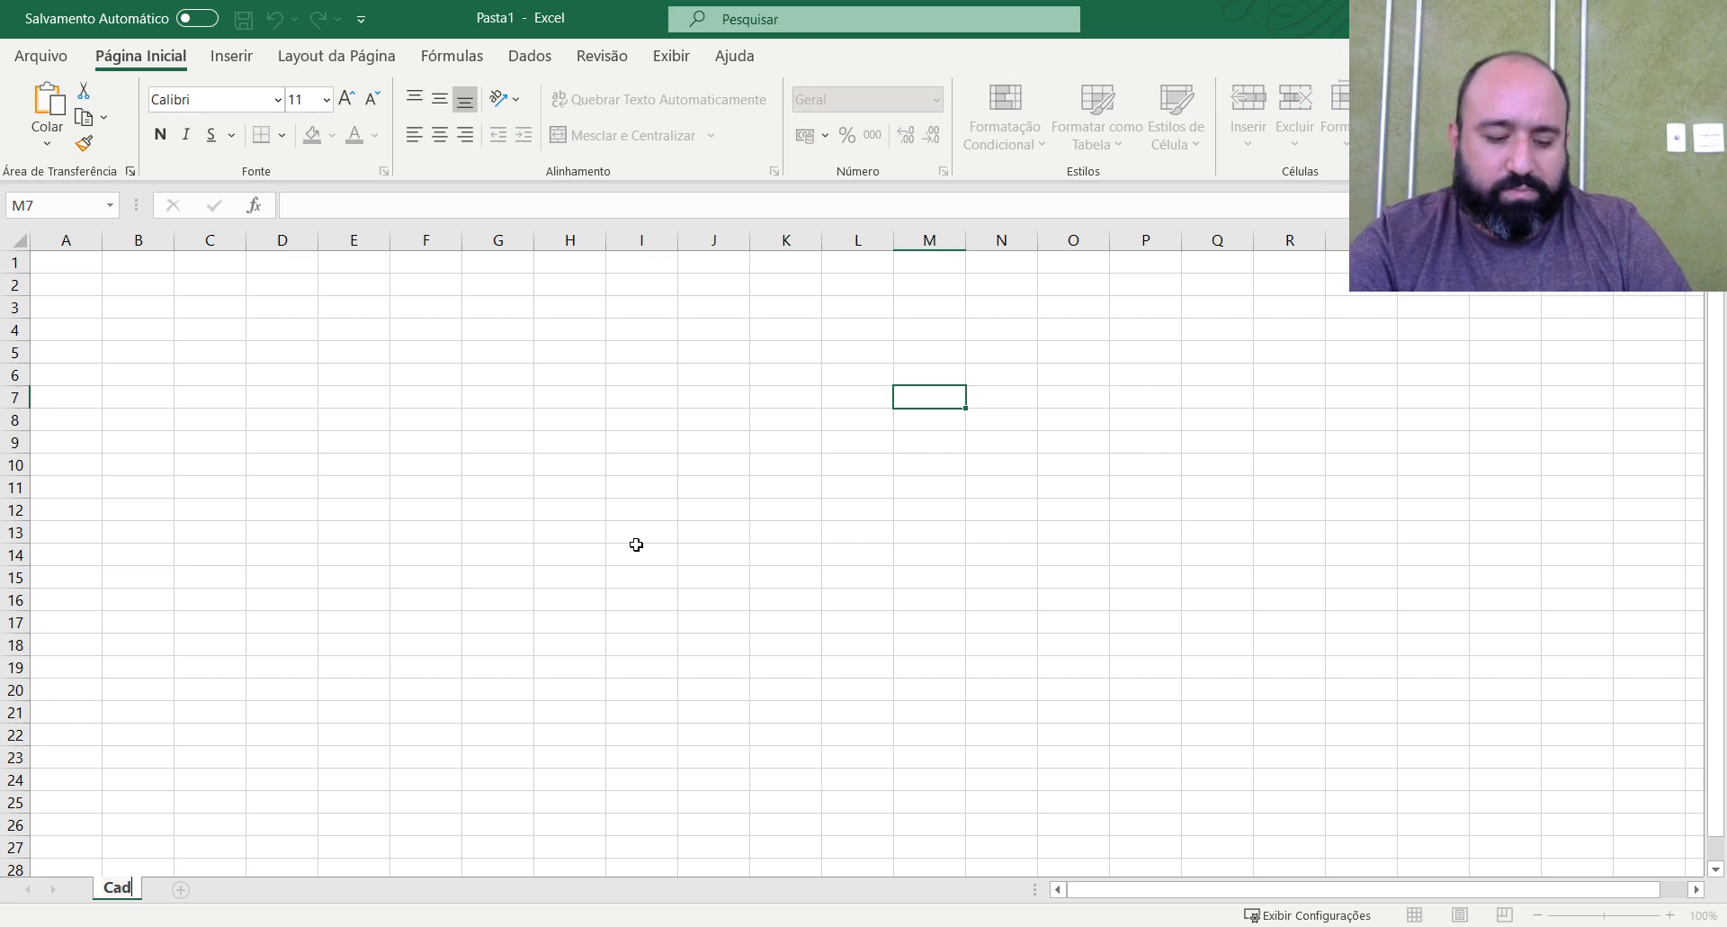
type("astros")
left_click(382, 281)
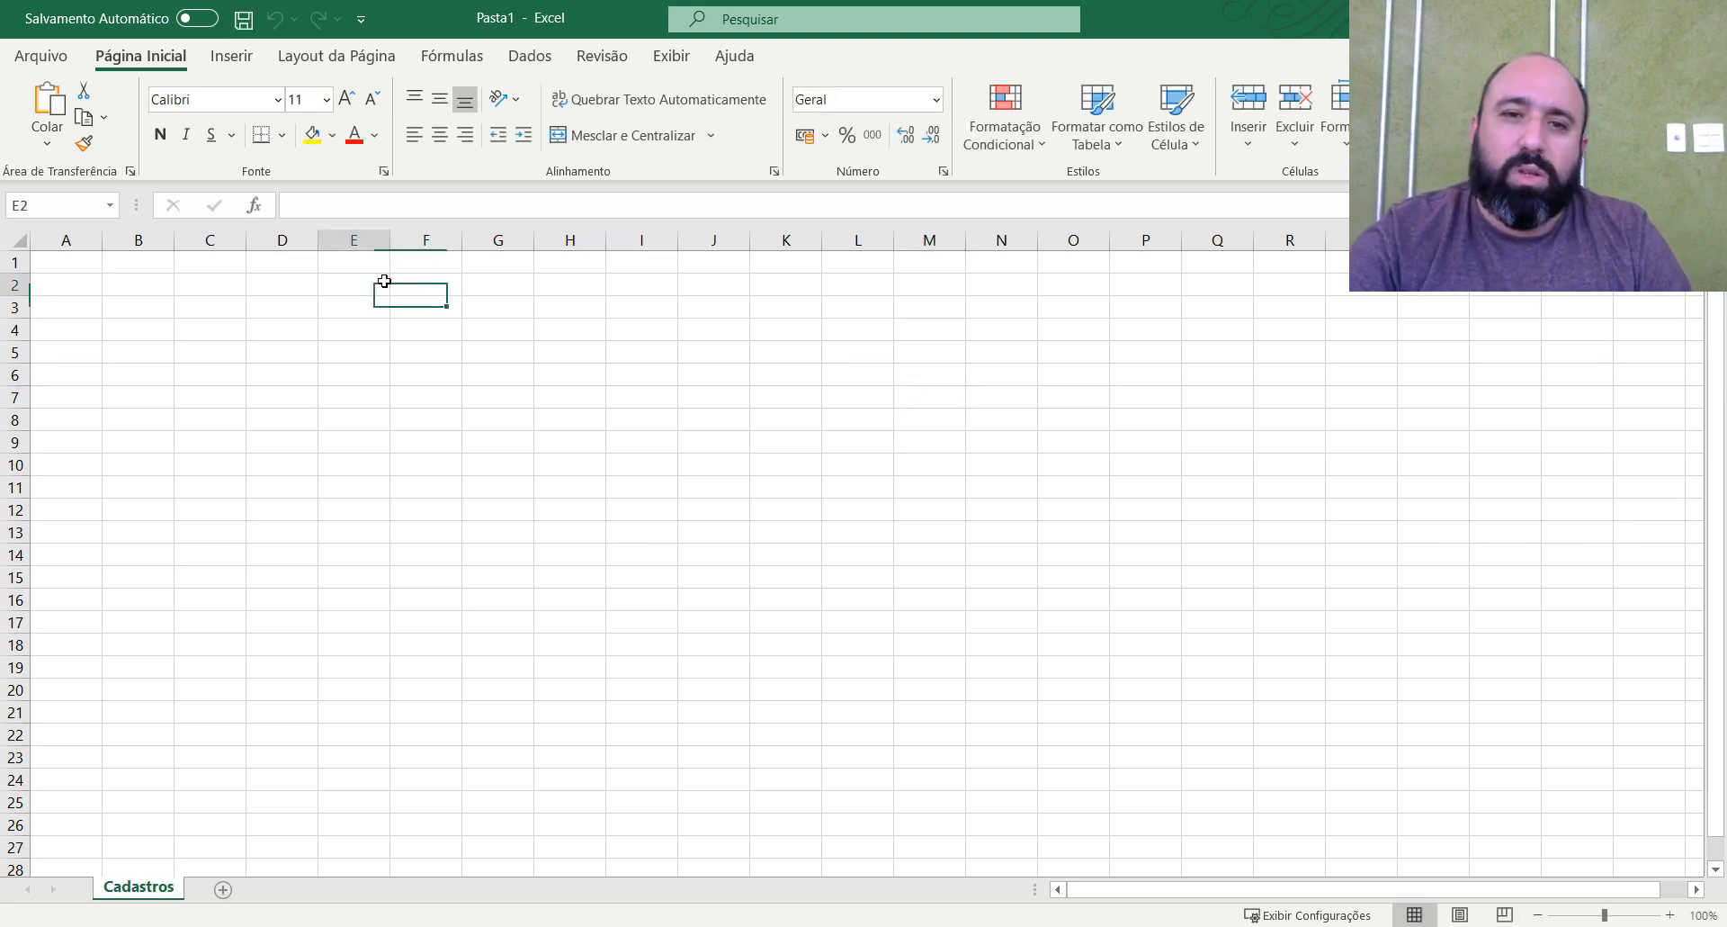
Enter the title "Plano de Contas de Recimento" in cell A2.
left_click(437, 287)
left_click(89, 286)
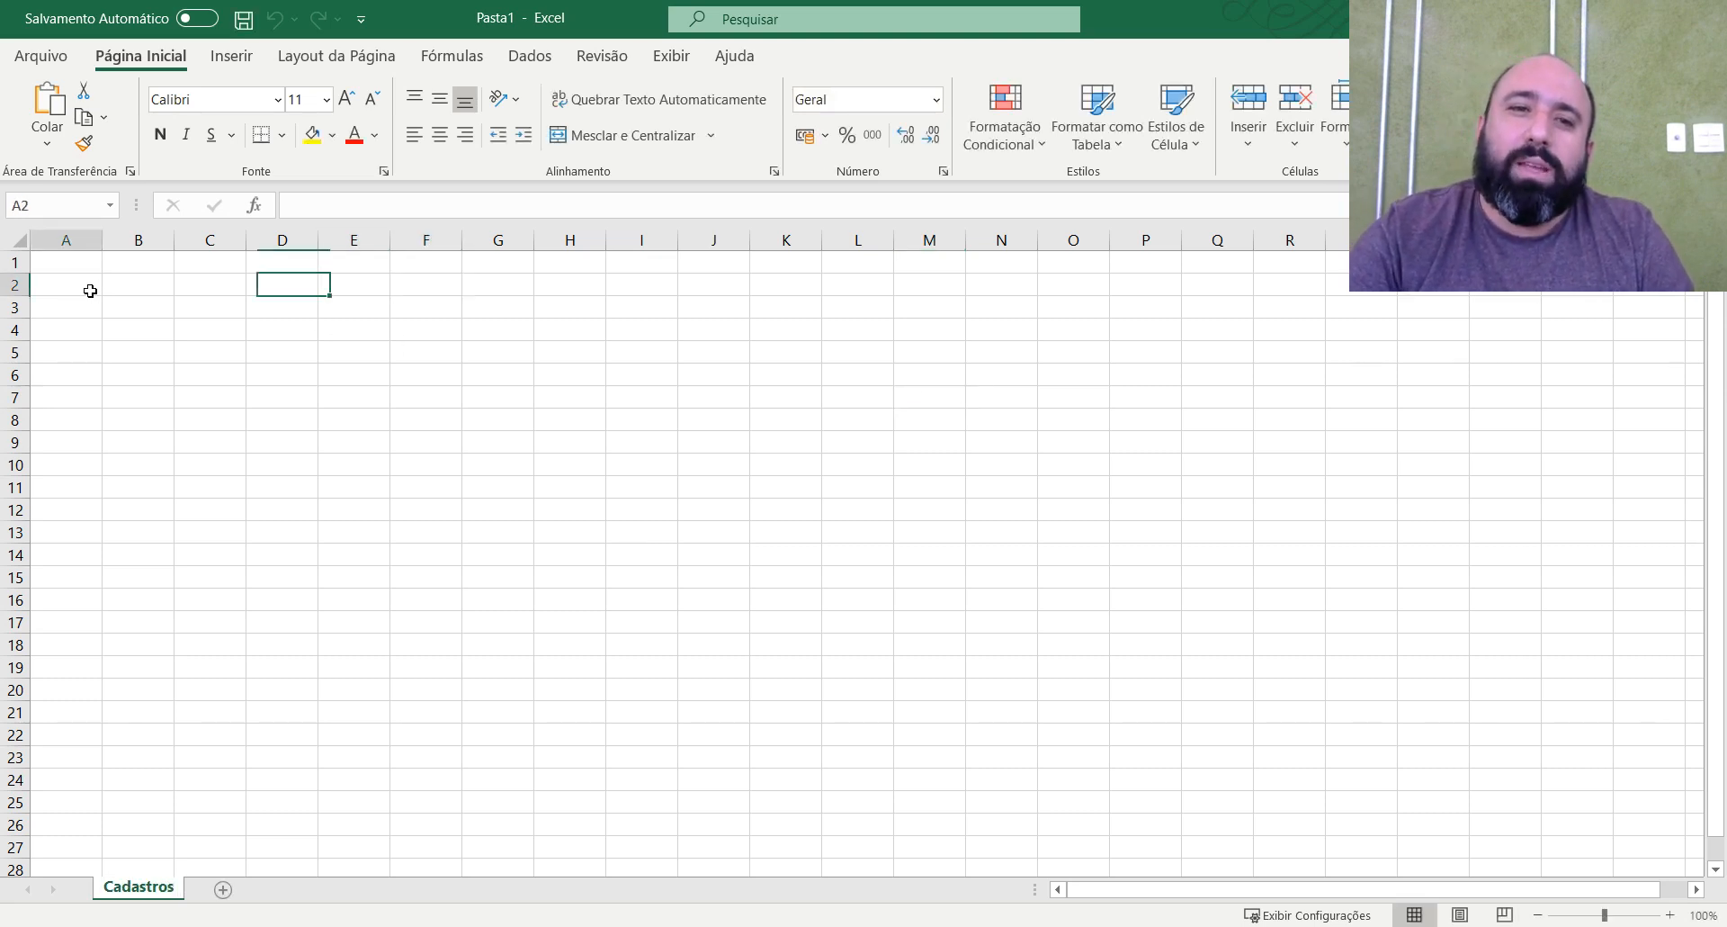
type("Plano")
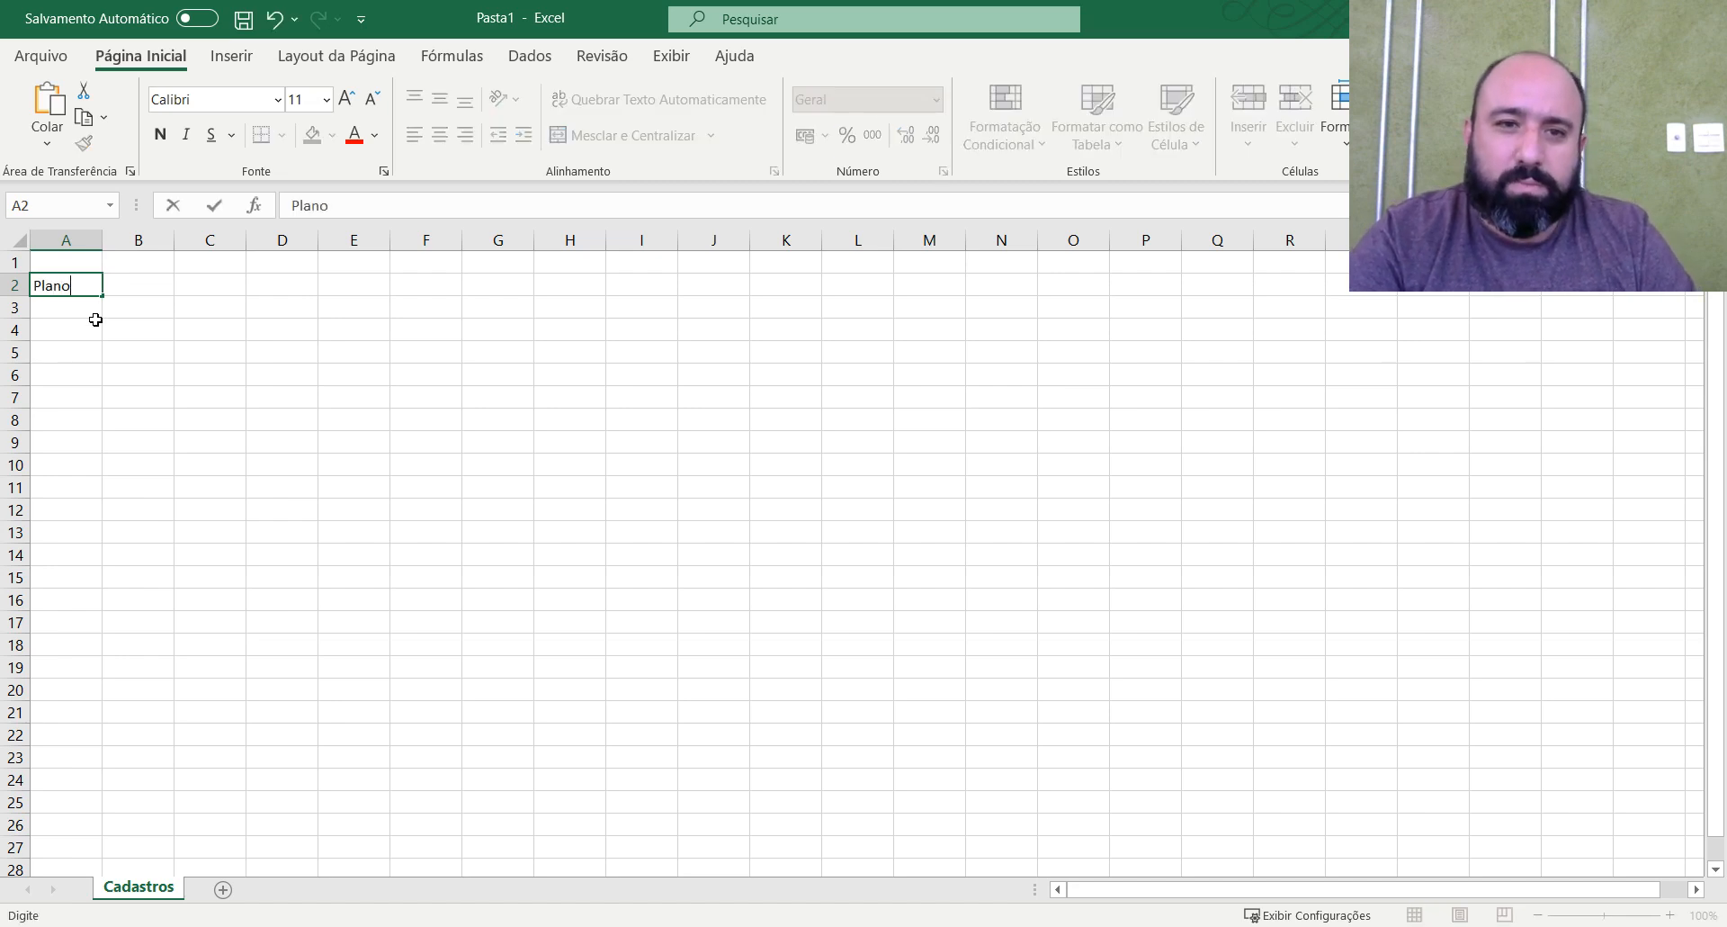
type(" de Contas")
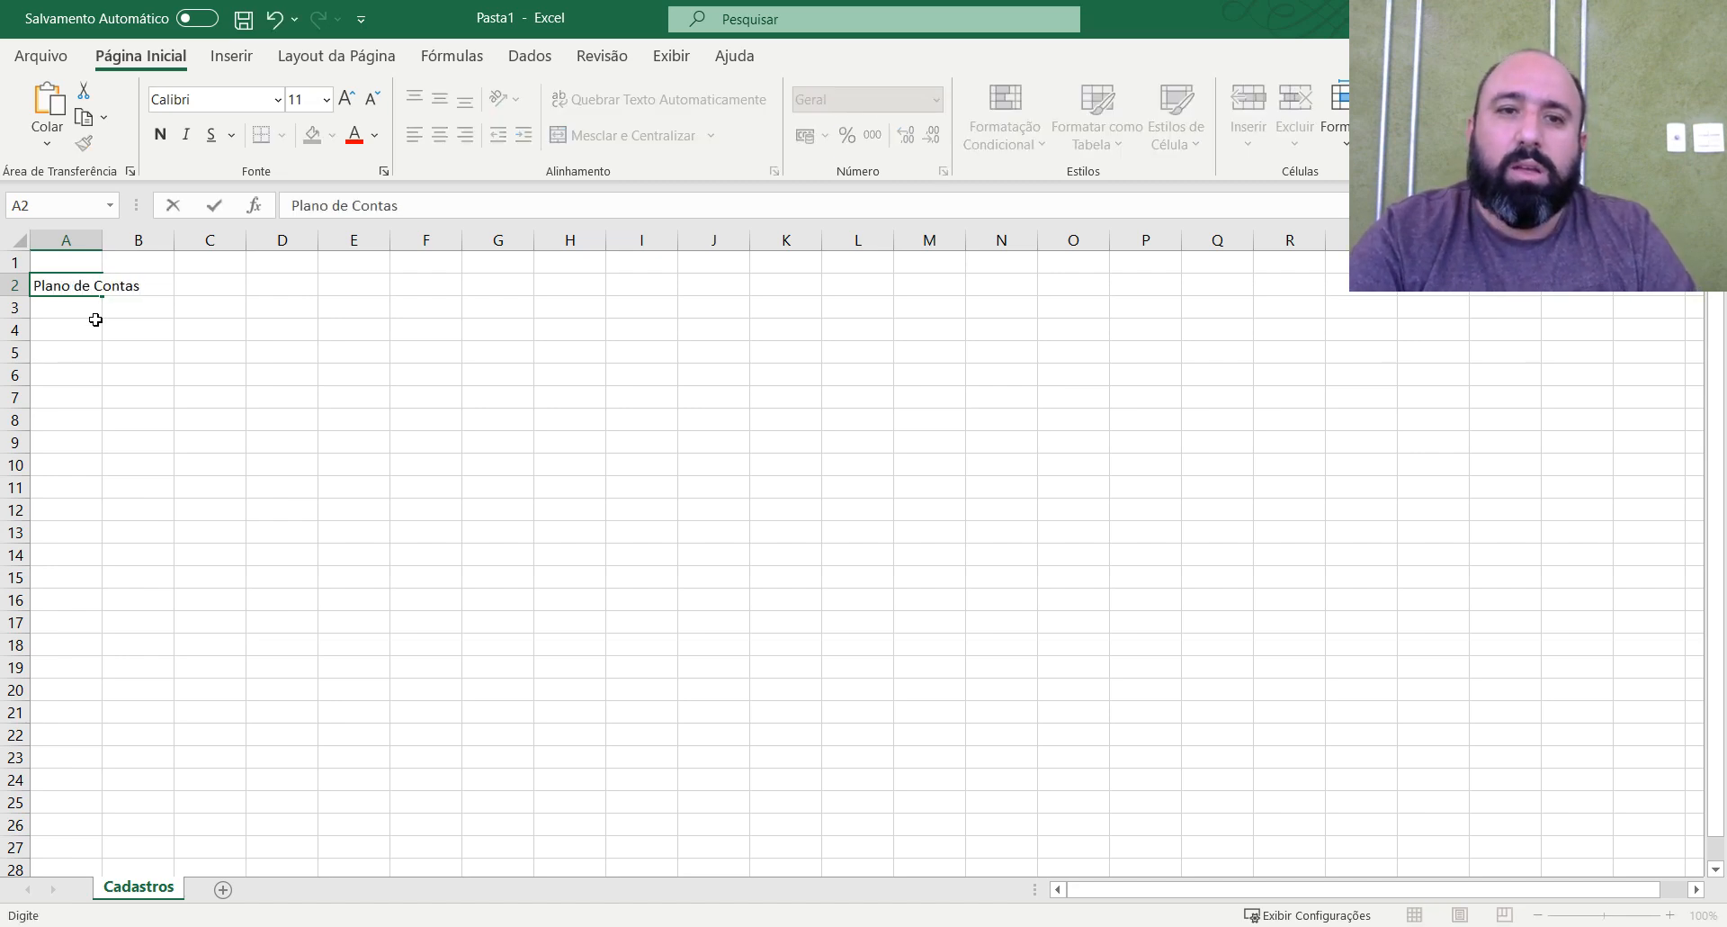
type(" de Rec")
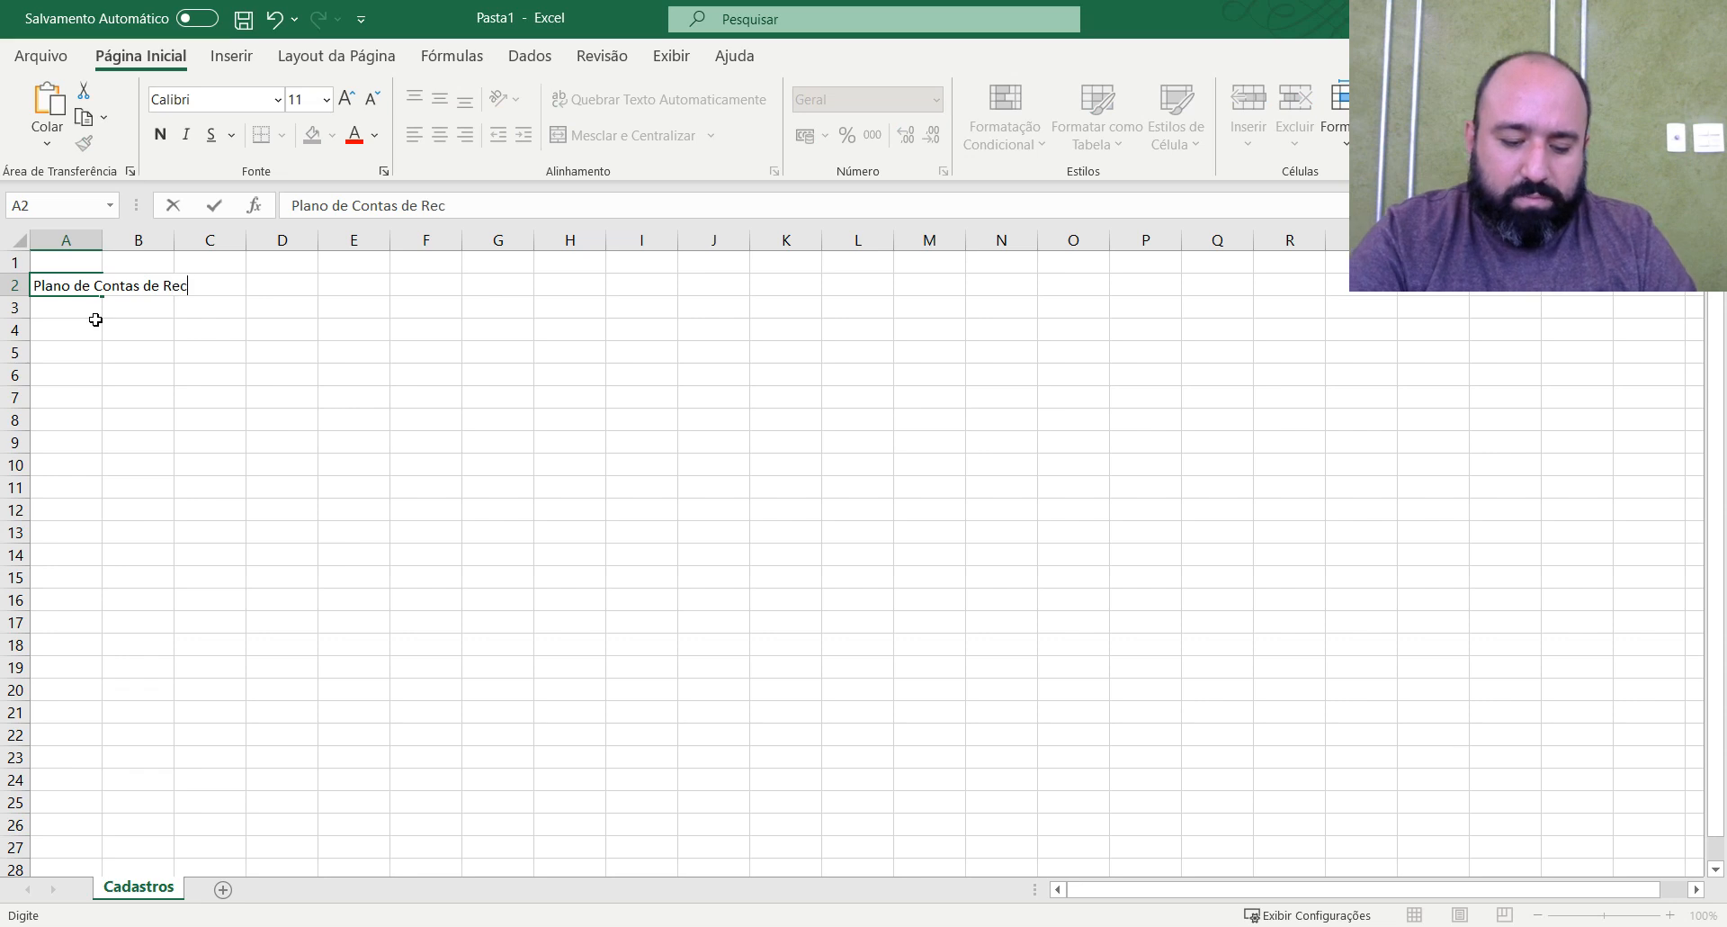
type("imento")
key("Return")
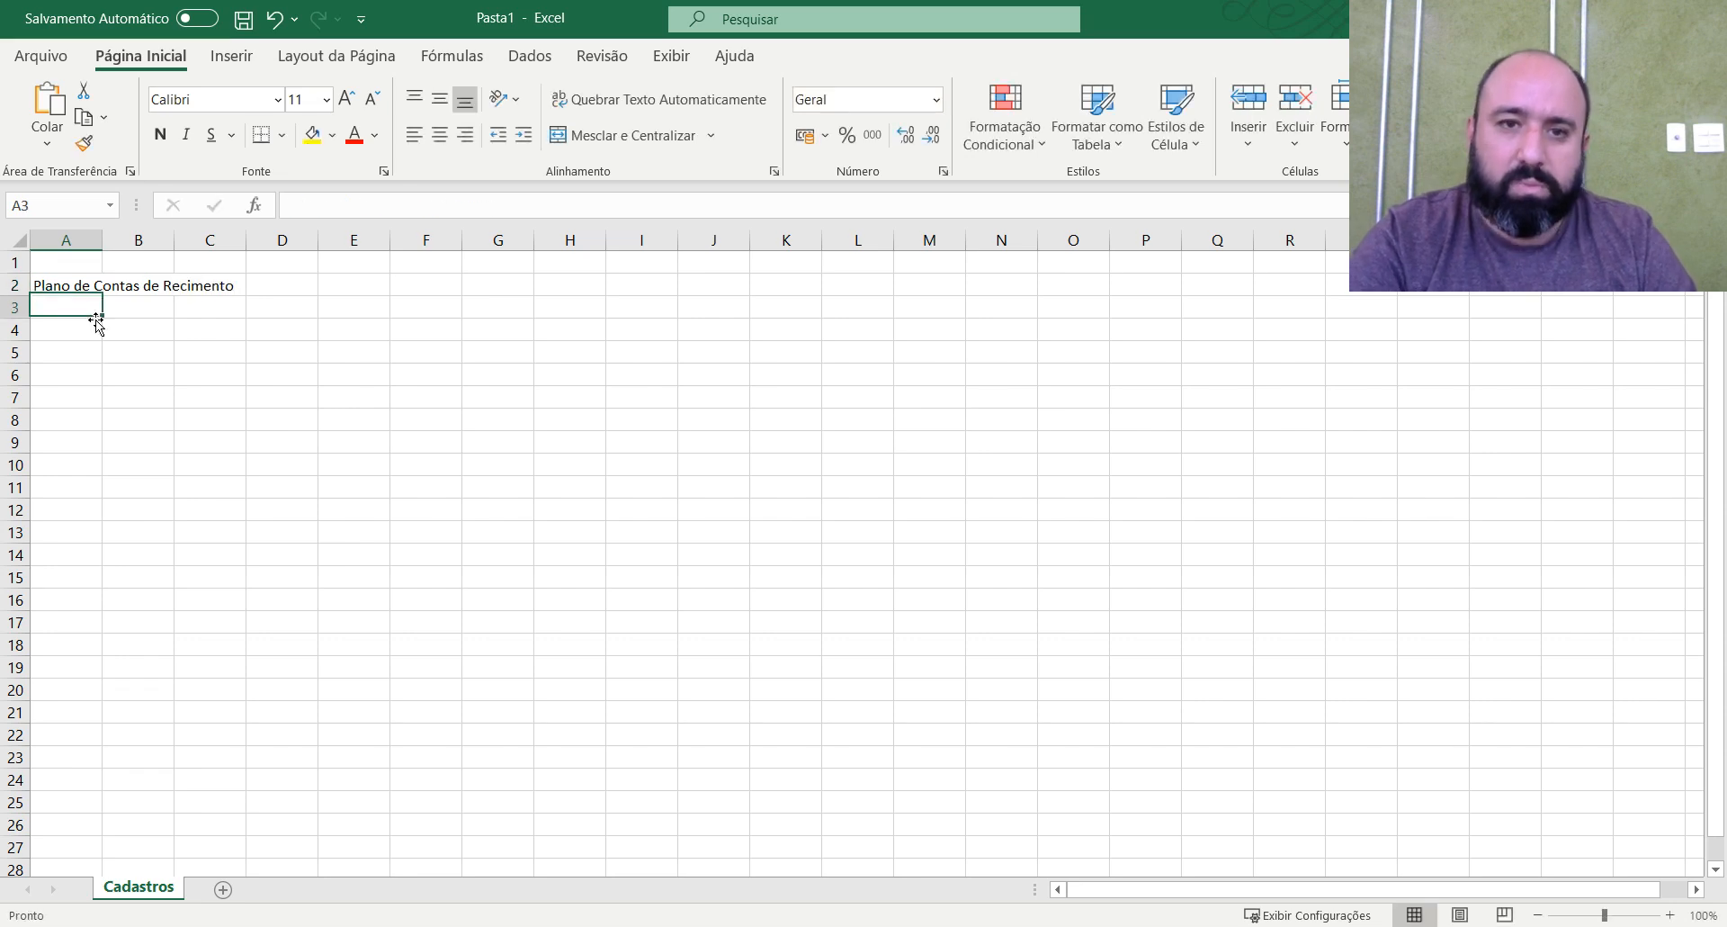
Merge and center the title across A2:B2 and adjust the widths of columns A and B to fit it.
double_click(106, 248)
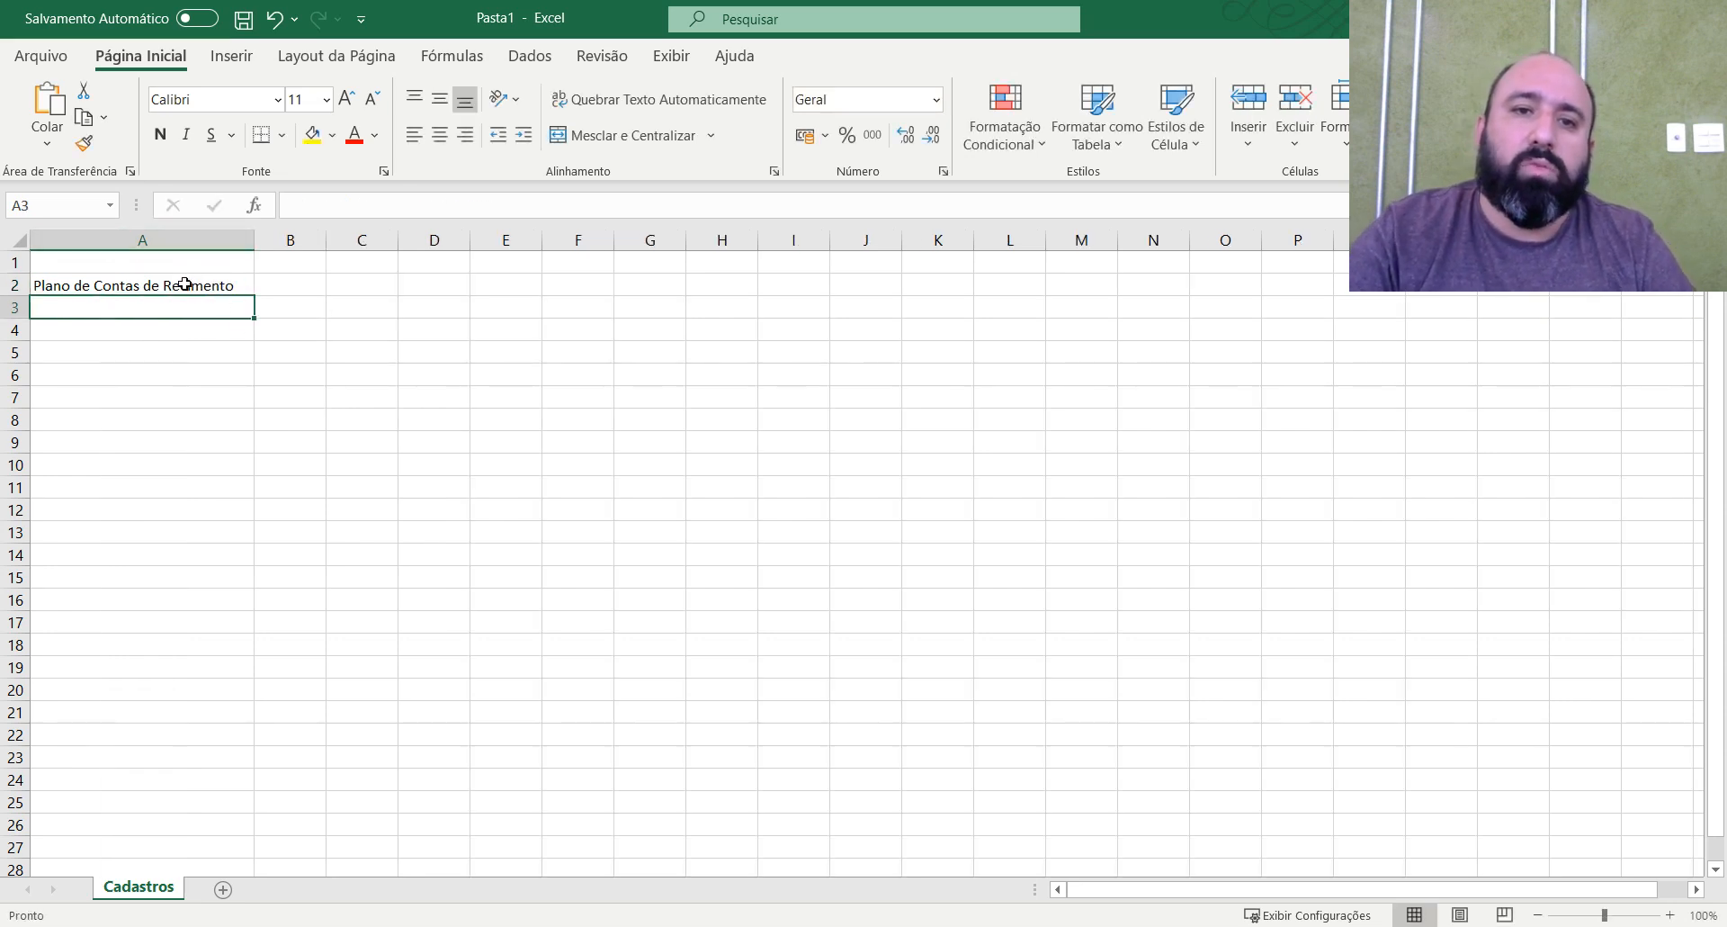
left_click_drag(181, 281, 321, 287)
left_click(621, 135)
left_click(185, 333)
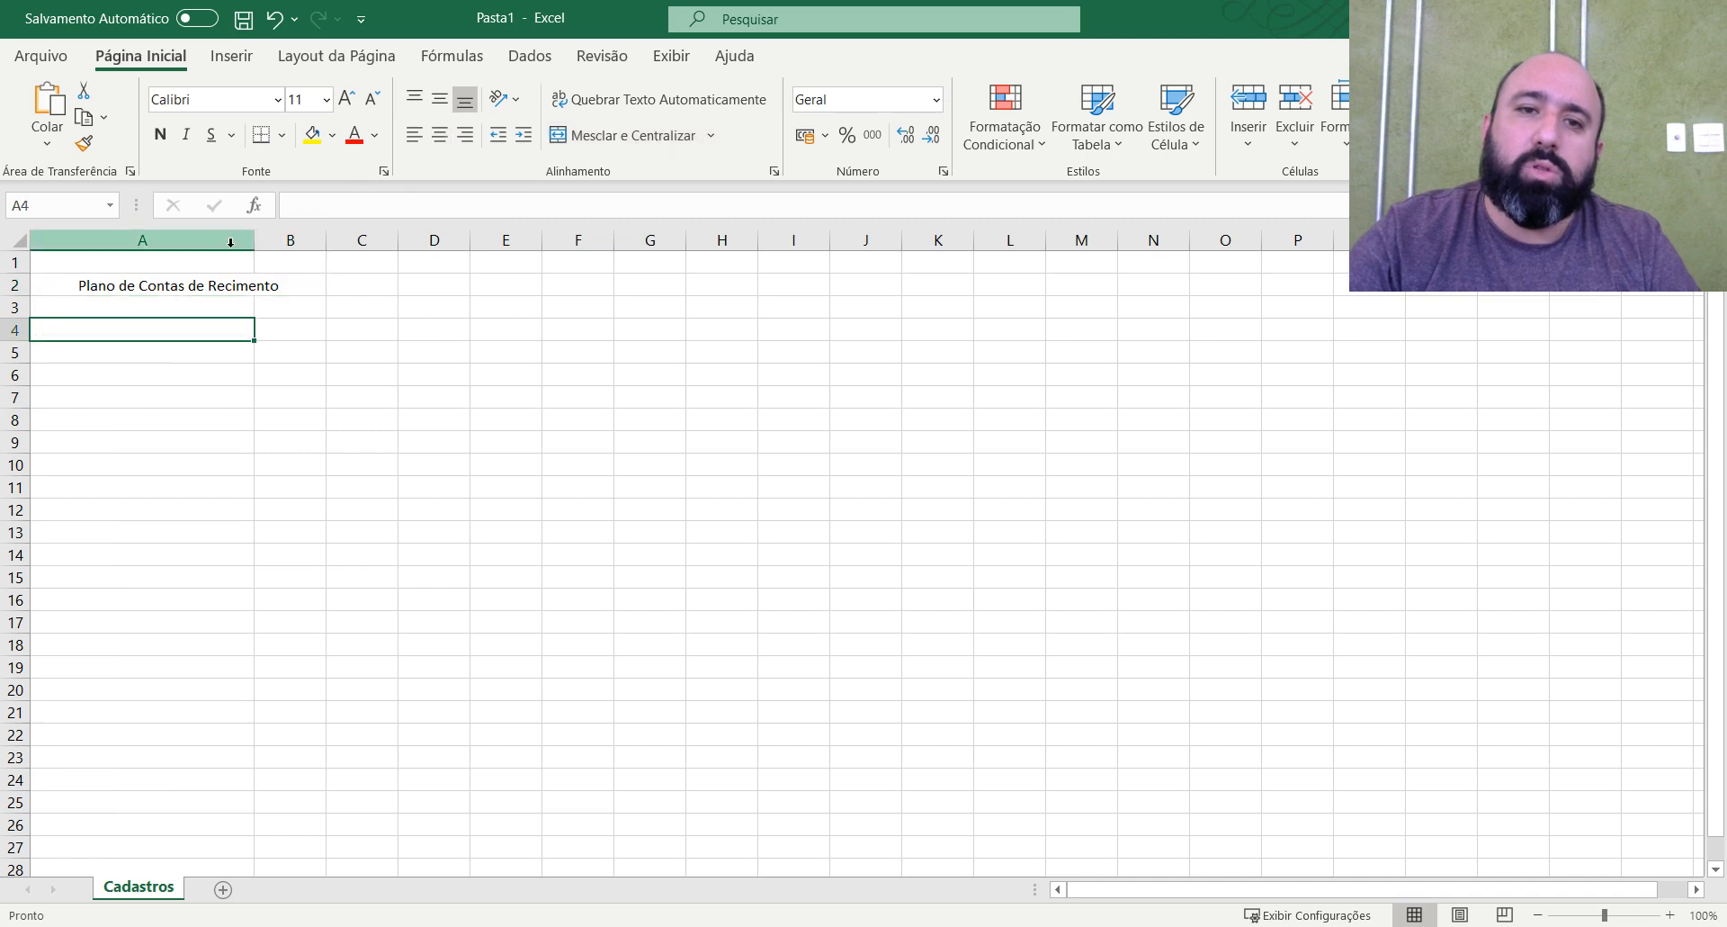
mouse_move(257, 238)
left_mouse_down()
mouse_move(126, 240)
mouse_move(246, 240)
left_mouse_up()
left_click(256, 239)
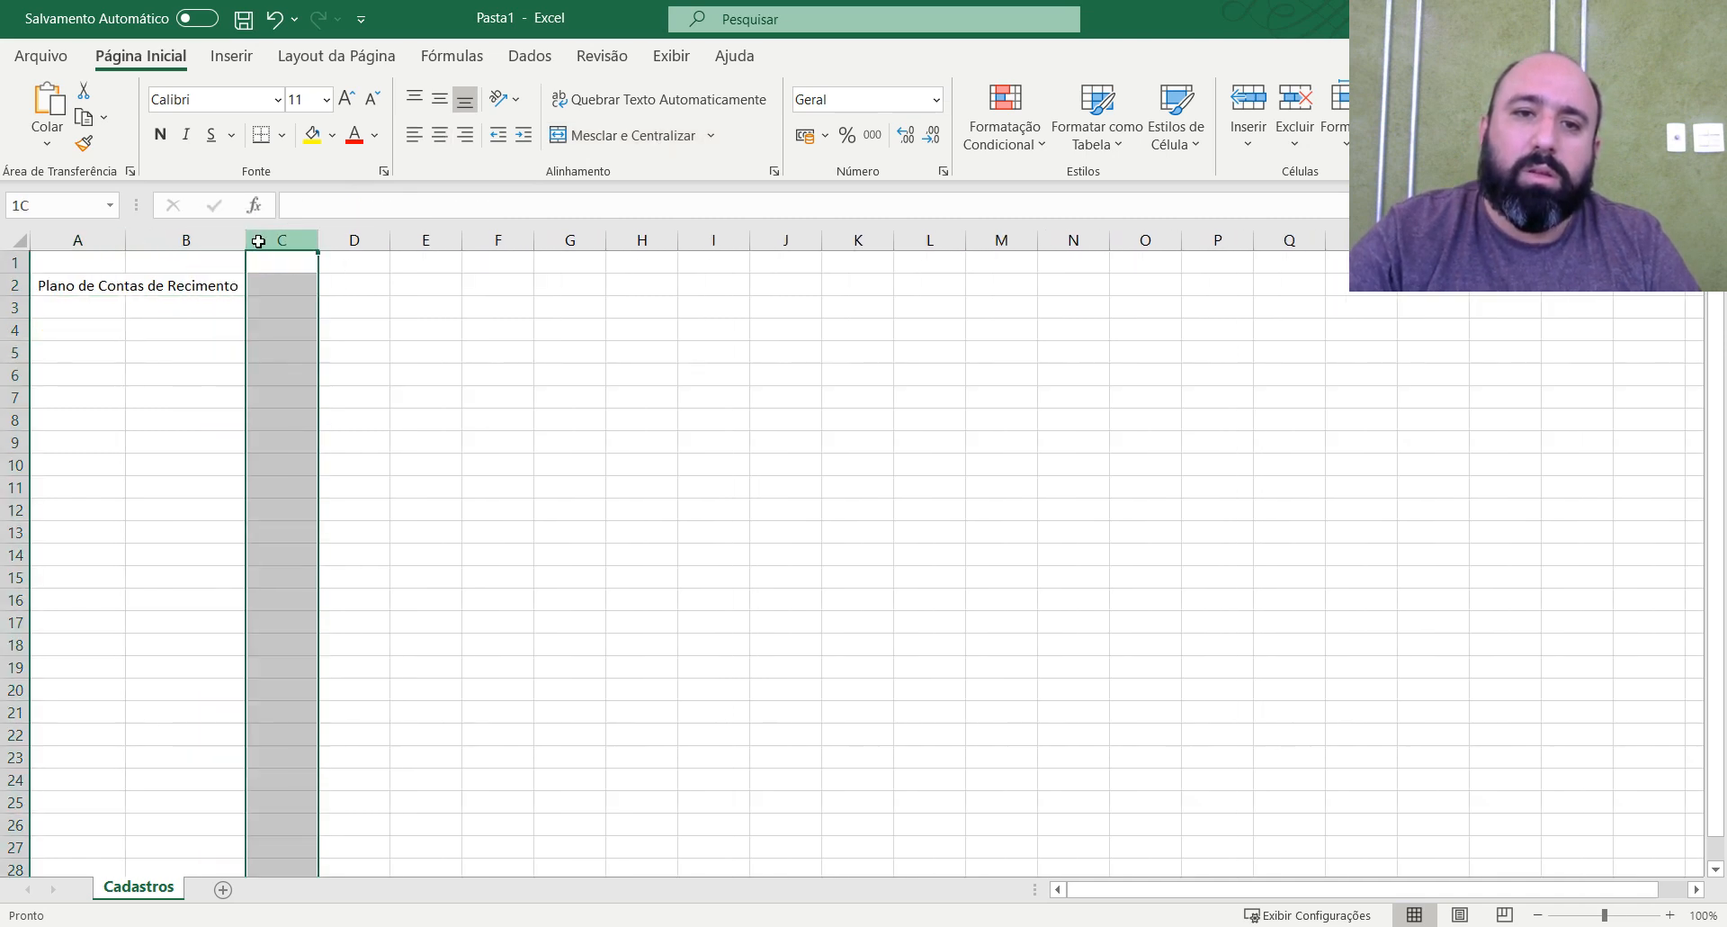
Correct the title in A2 to "Plano de Contas de Recebimento".
left_click(215, 286)
double_click(215, 288)
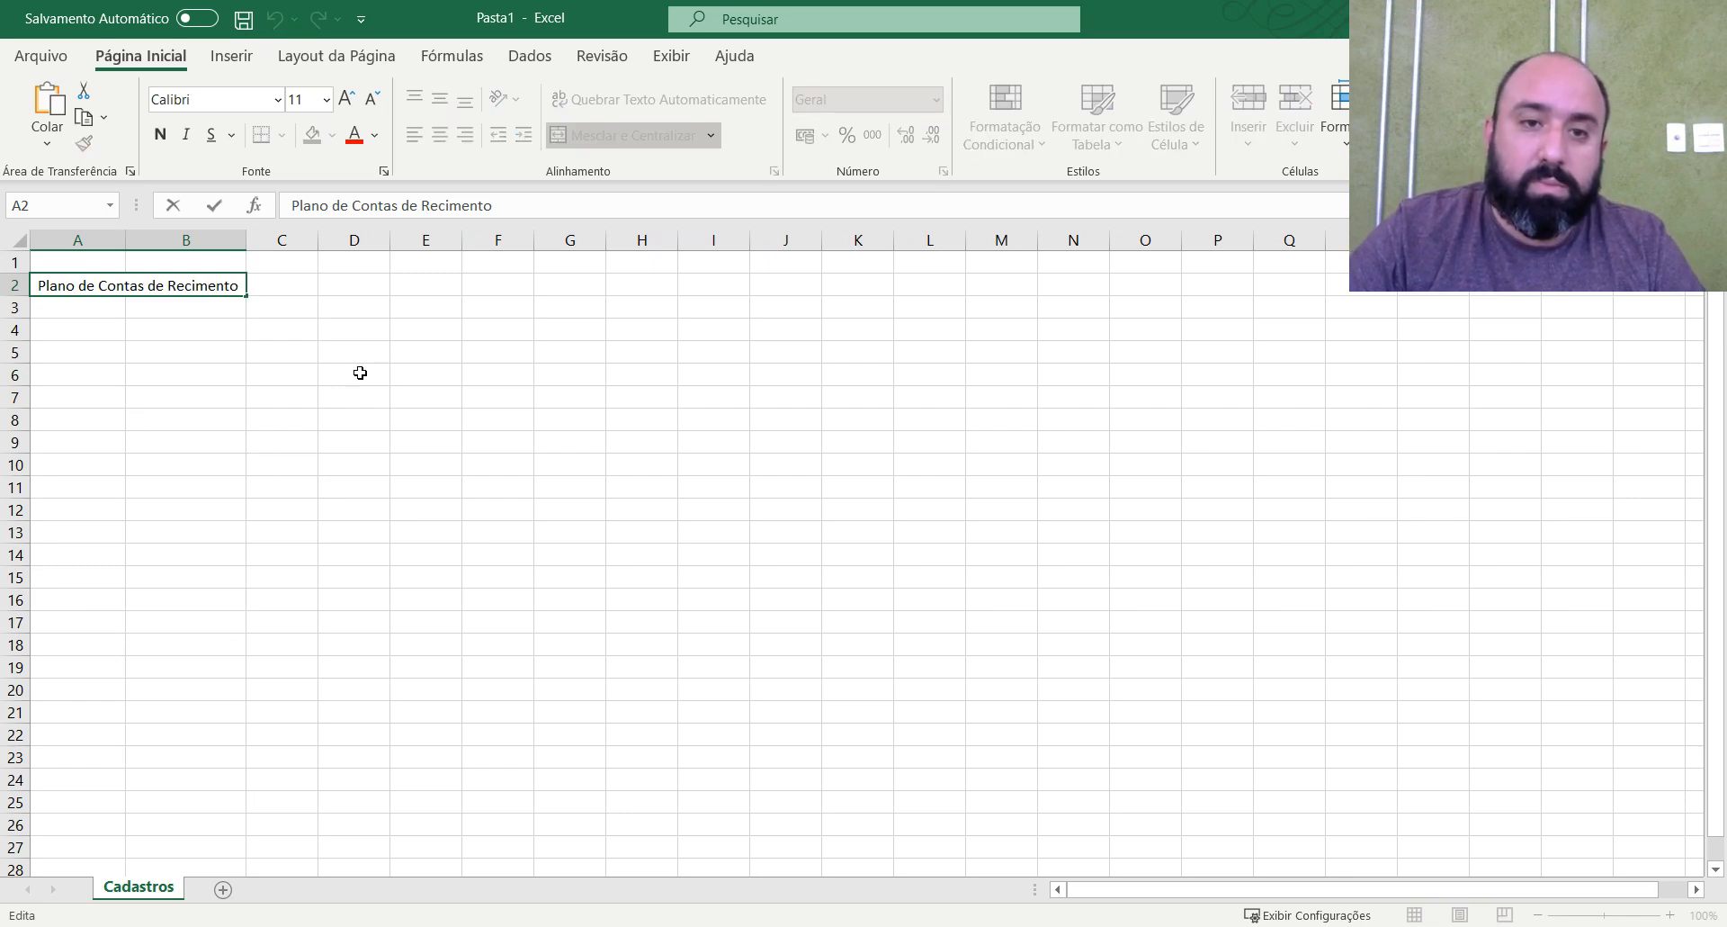
key("BackSpace")
type("ebi")
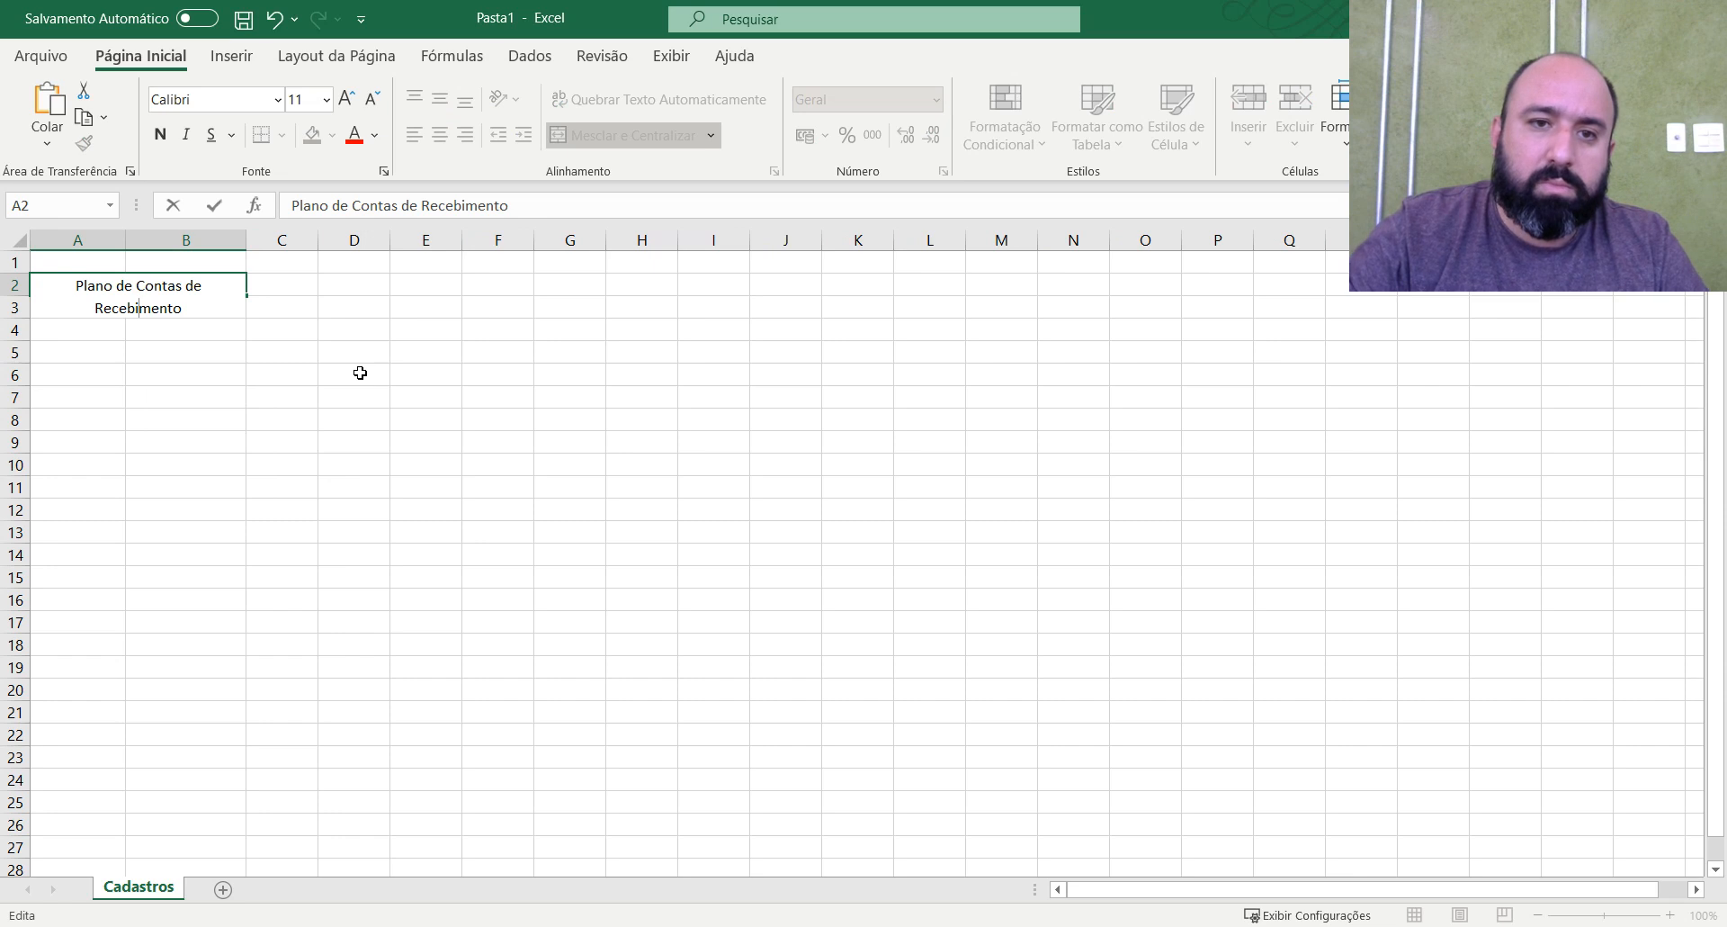
key("Return")
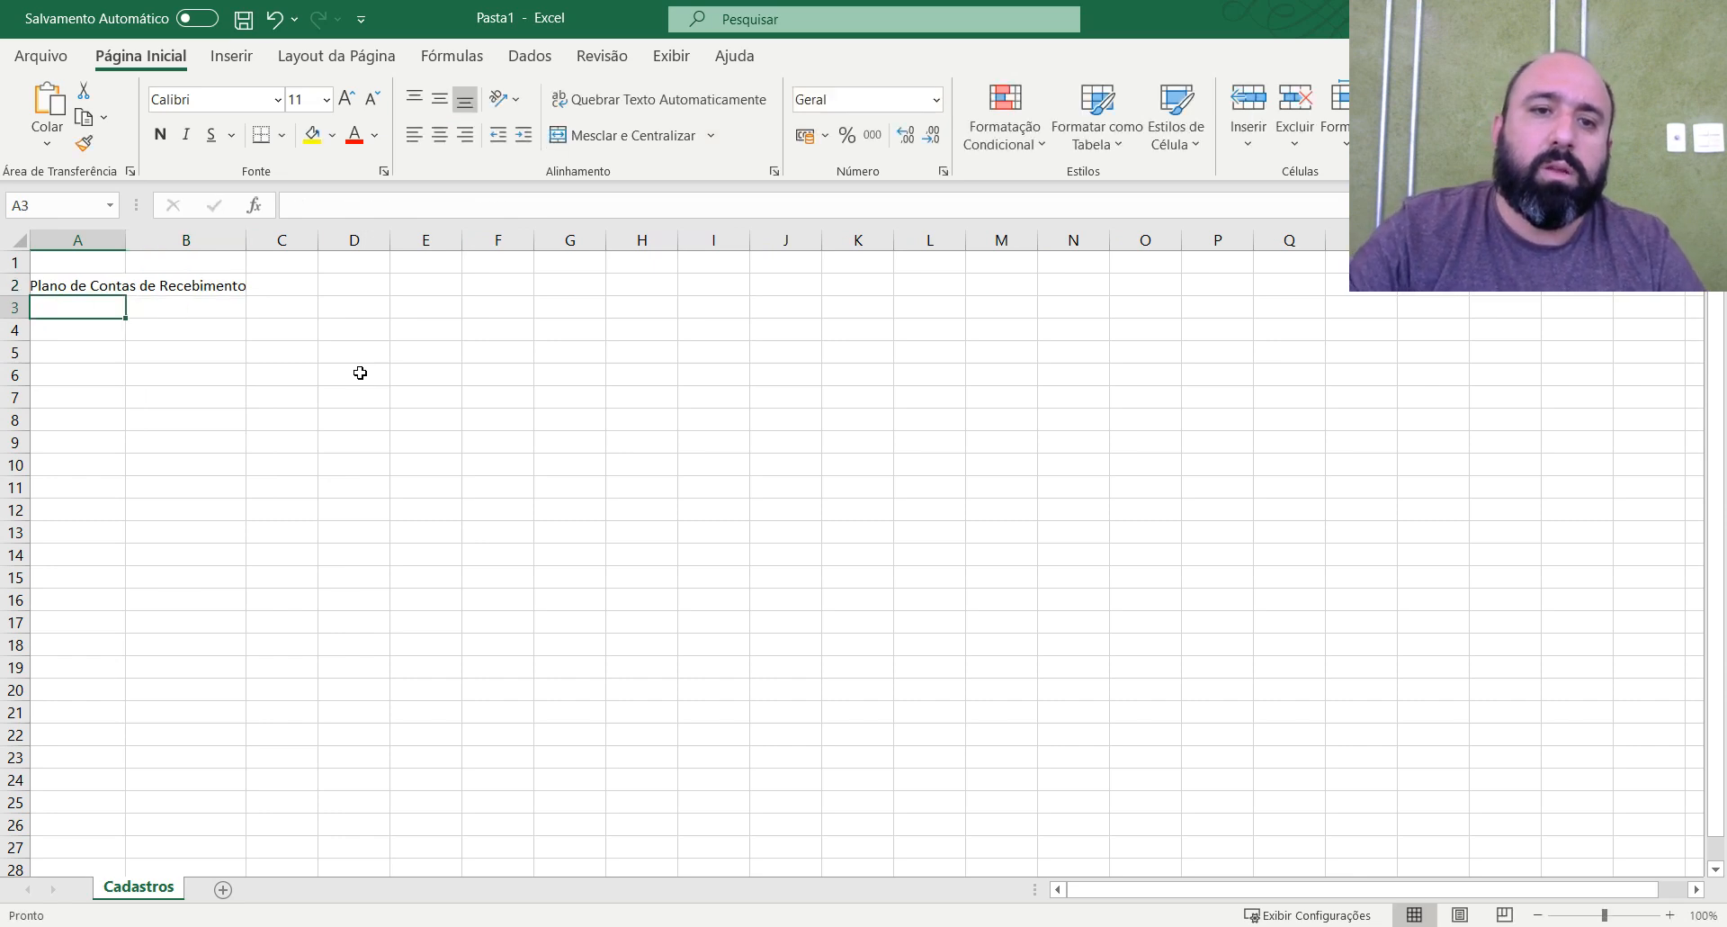
Resize columns A and B to leave some margin around the merged title, keeping column A narrower than B.
left_click_drag(126, 241, 142, 241)
left_click_drag(265, 240, 282, 240)
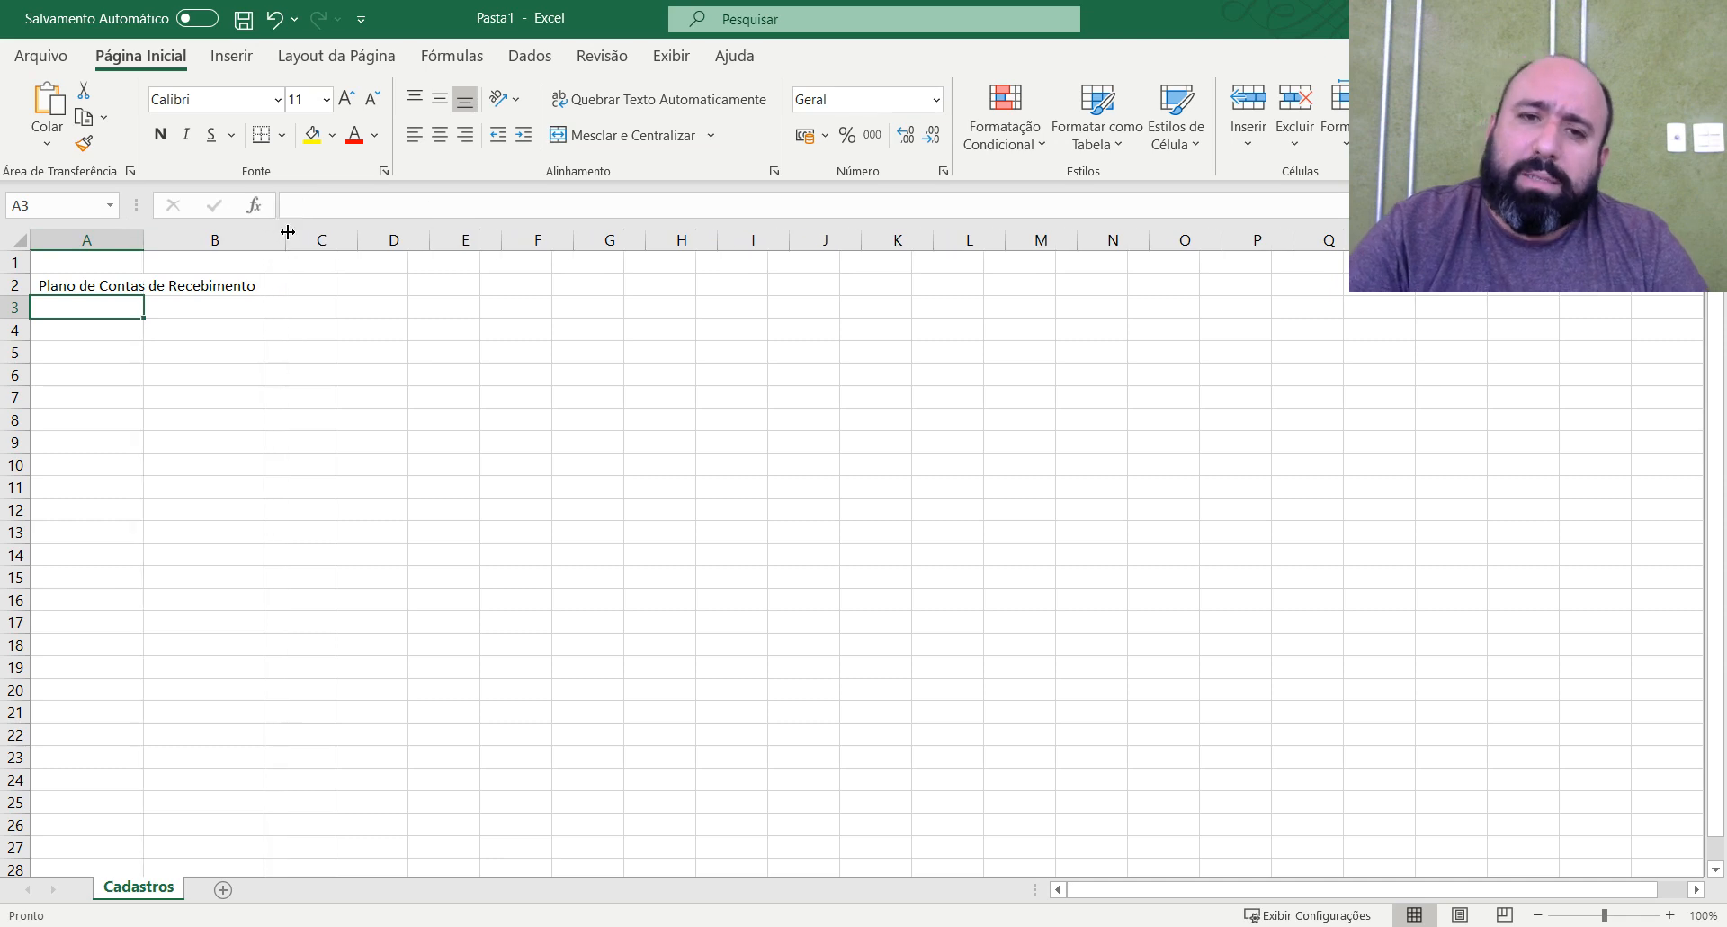
left_click_drag(143, 241, 128, 246)
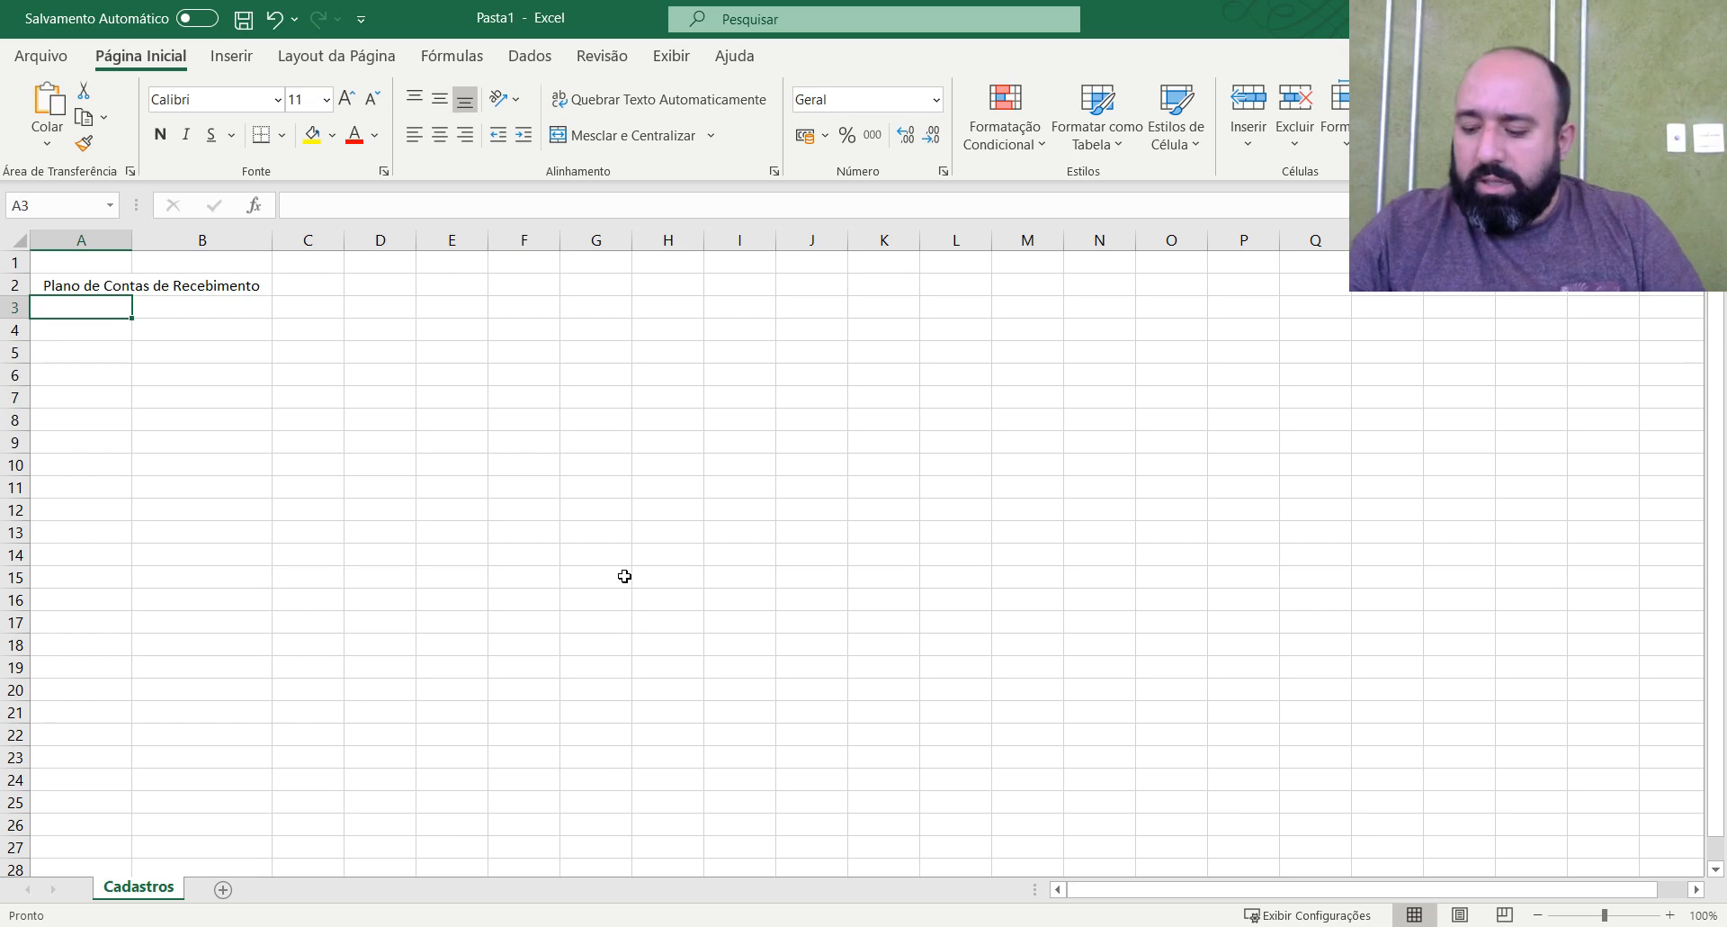
Enter code 1 in A3 with the description "Recebimento" in B3.
type("1")
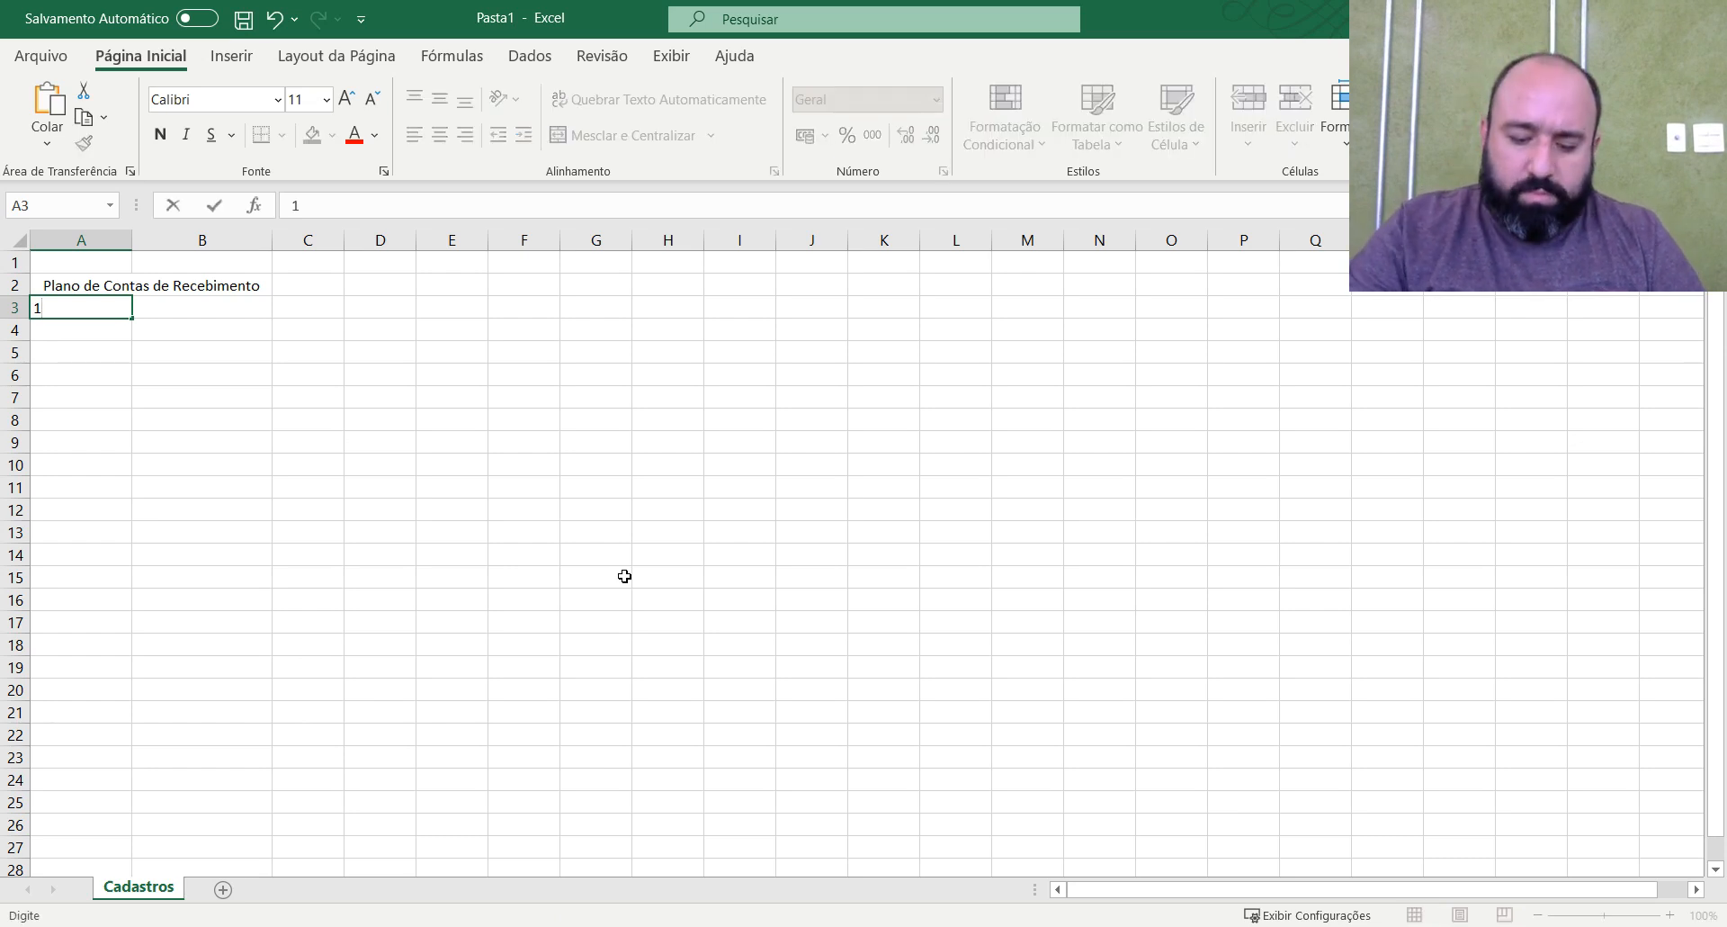
key("Tab")
type("Receb")
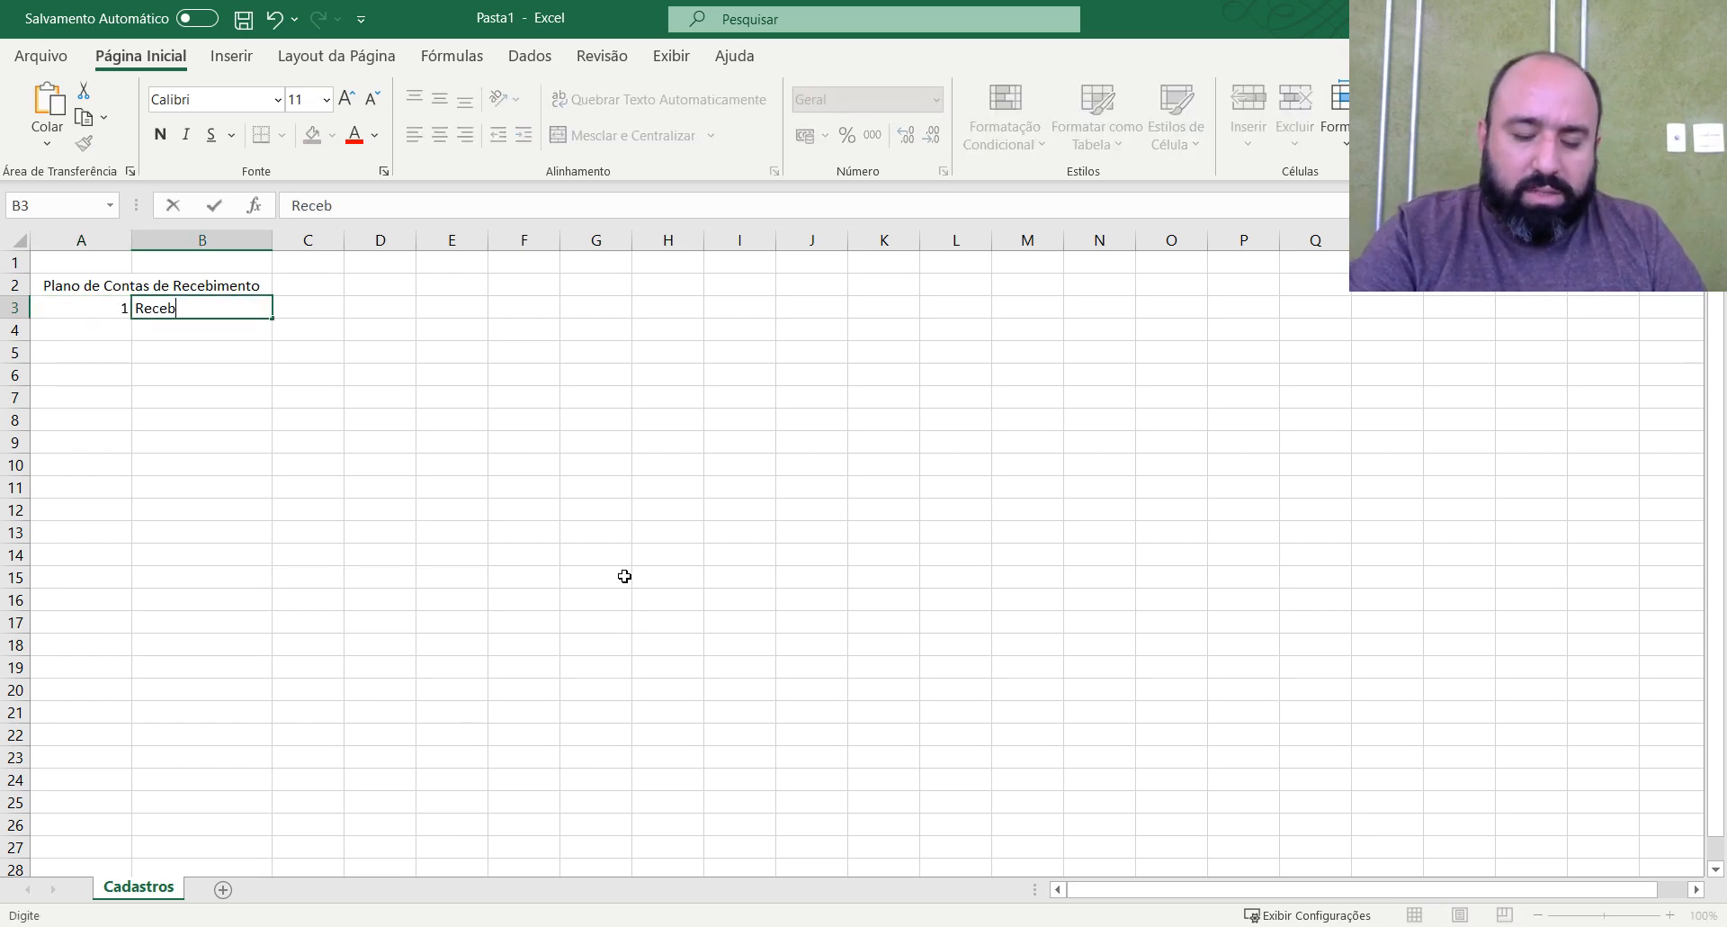
type("imento")
key("Return")
Add account code 1.1 with the description "Dinheiro" in row 4.
type("1.1")
key("Tab")
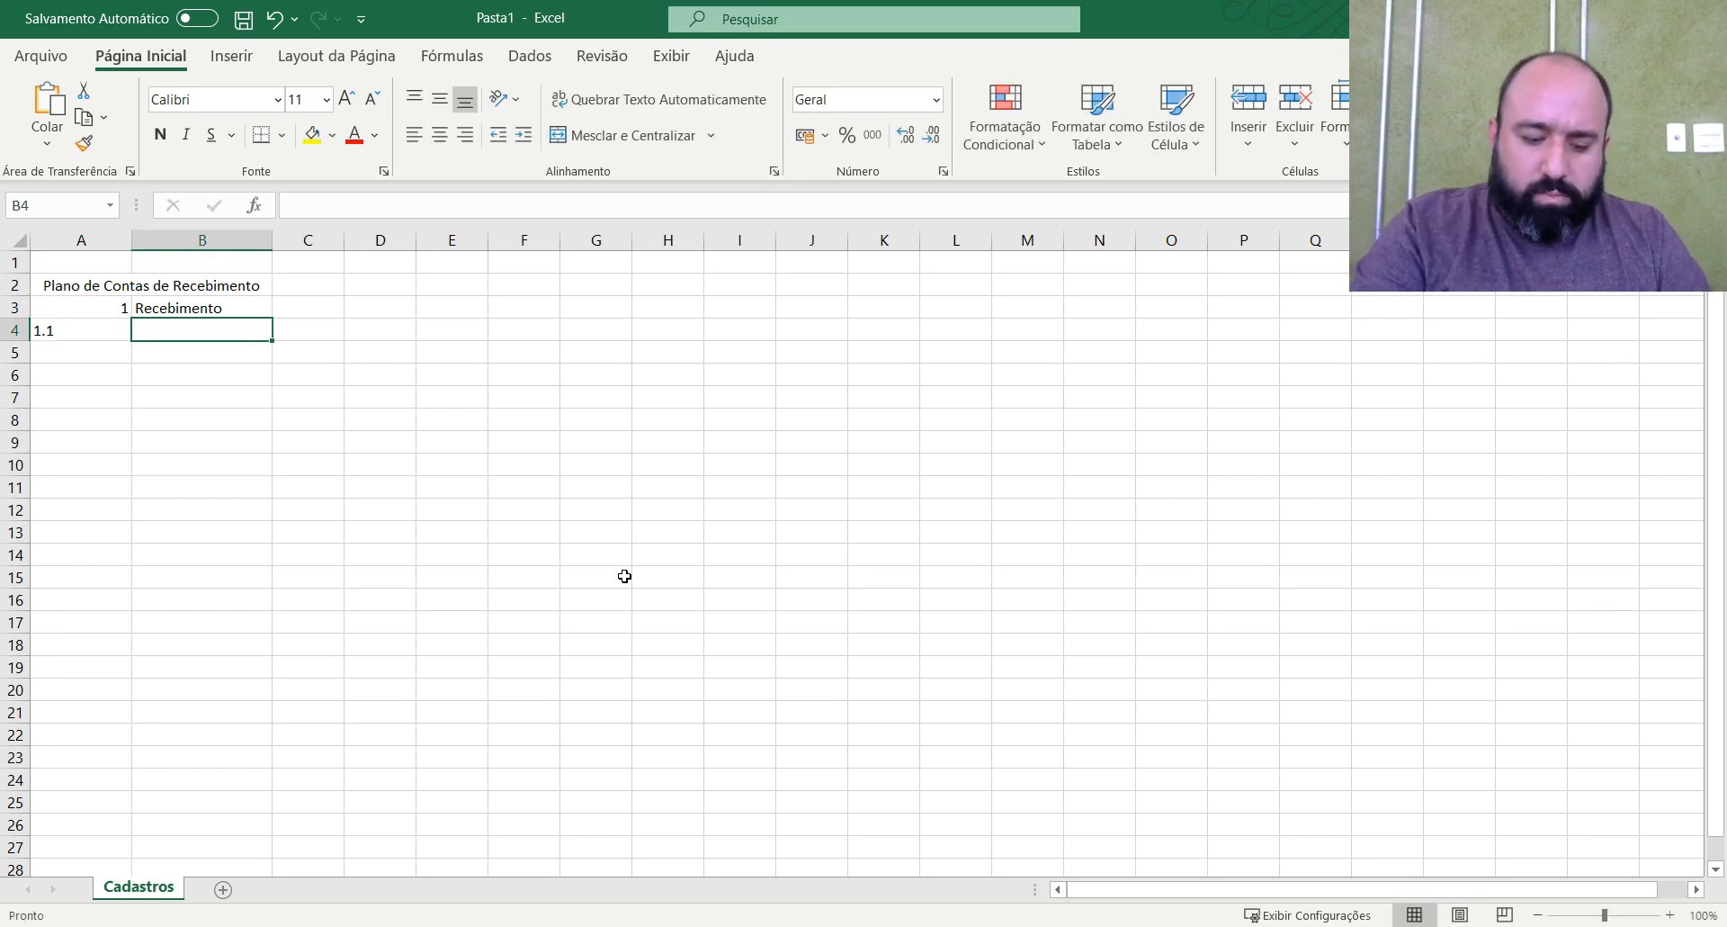
type("Dinheiro")
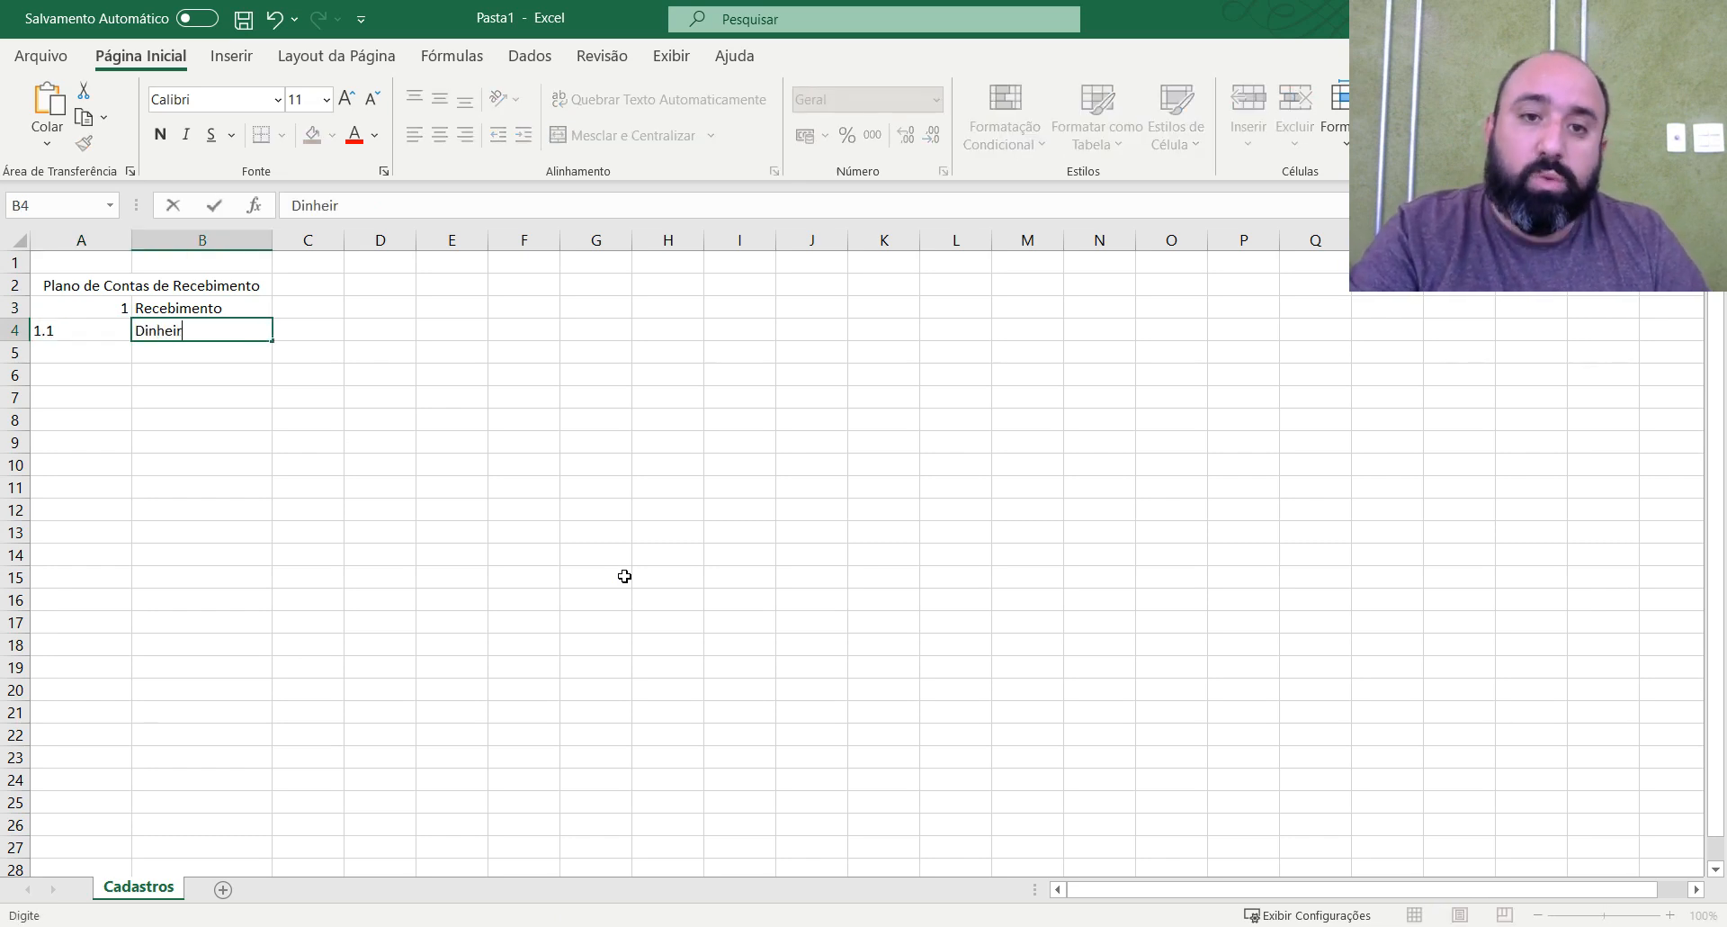
key("Return")
Add account code 1.2 with the description "Cartão de Credito" in row 5.
type("1.2")
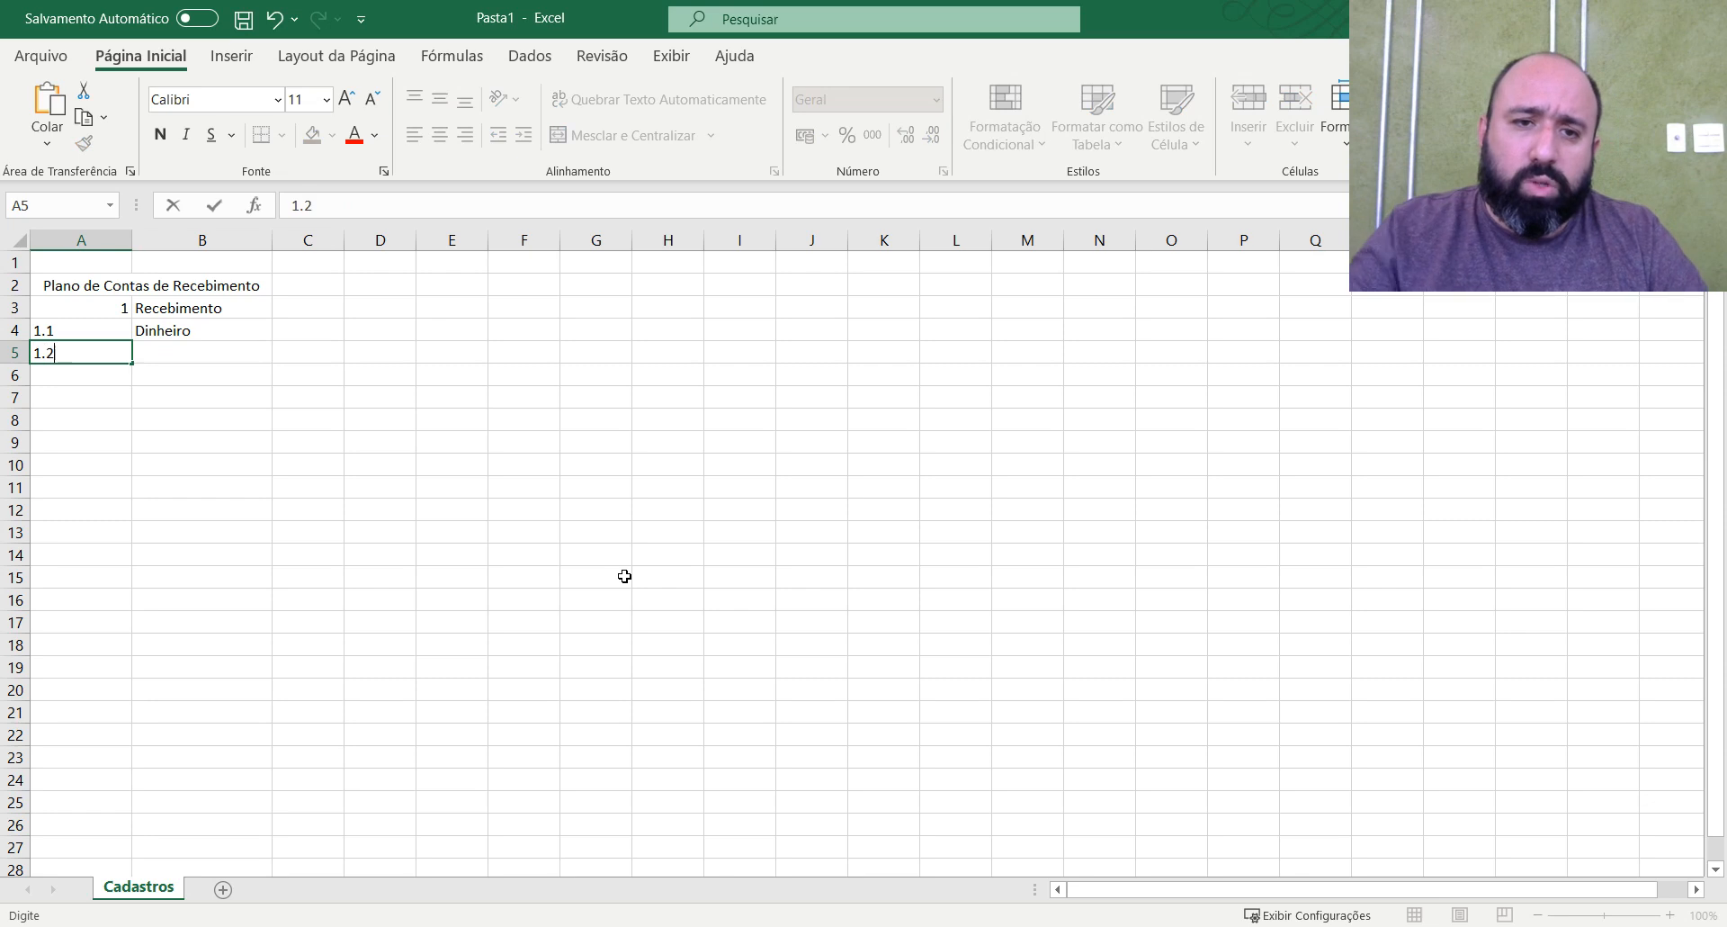
key("Tab")
type("C")
type("ã")
key("BackSpace")
type("art")
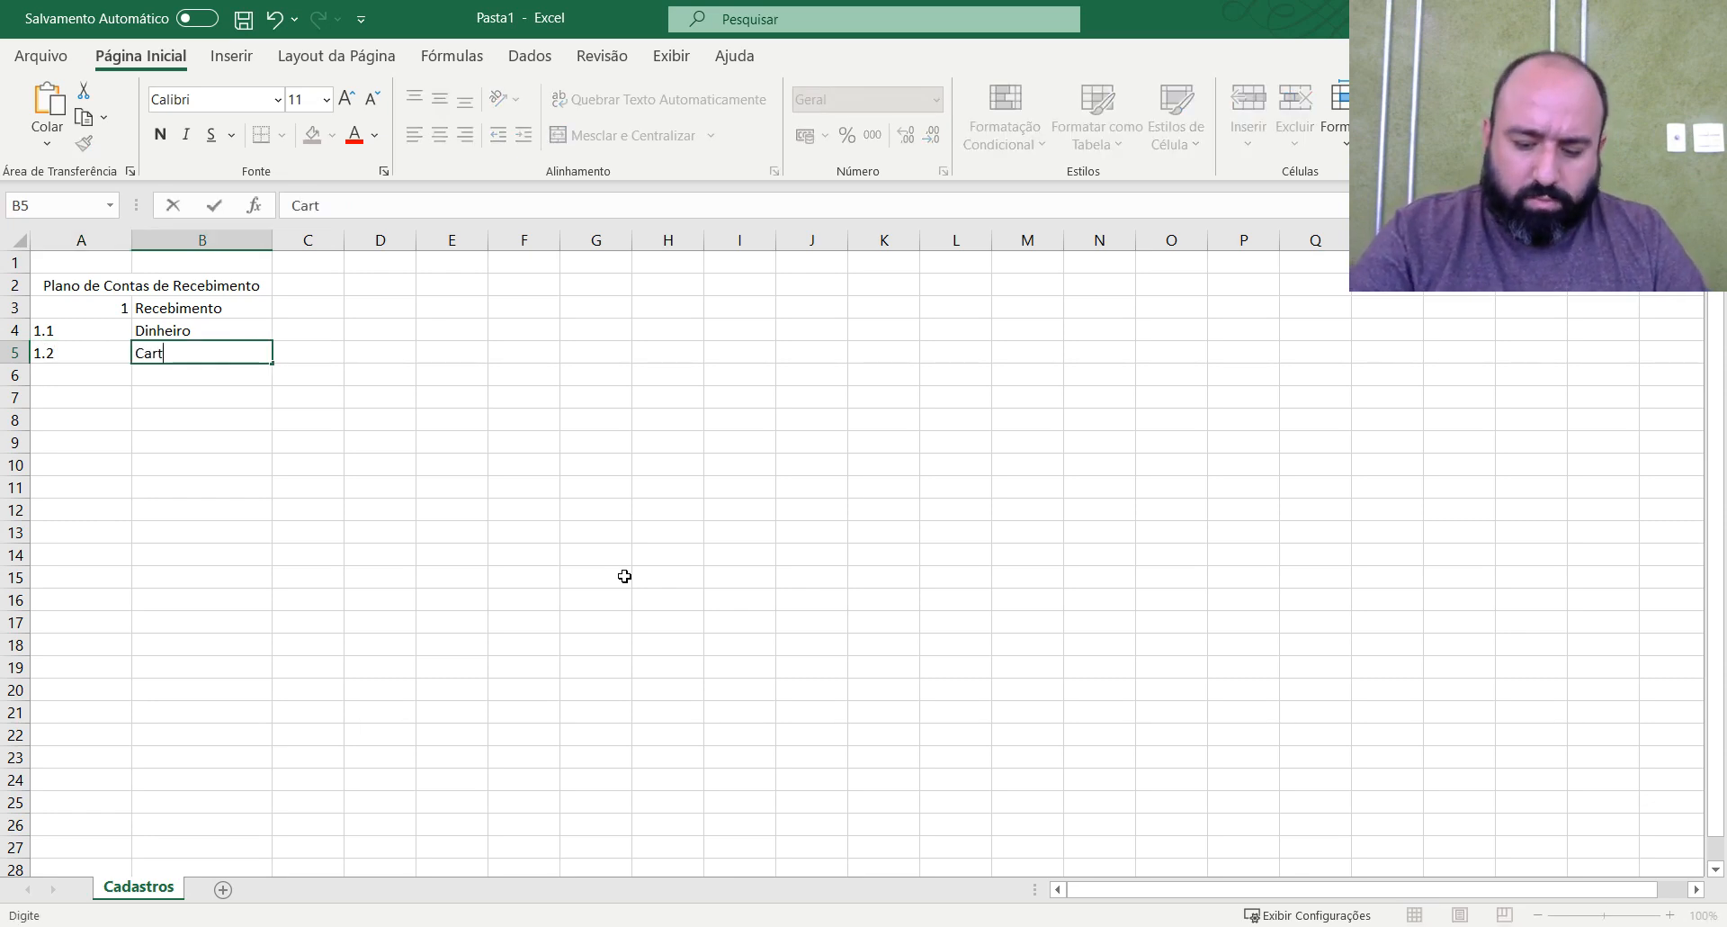
type("ão de Cr")
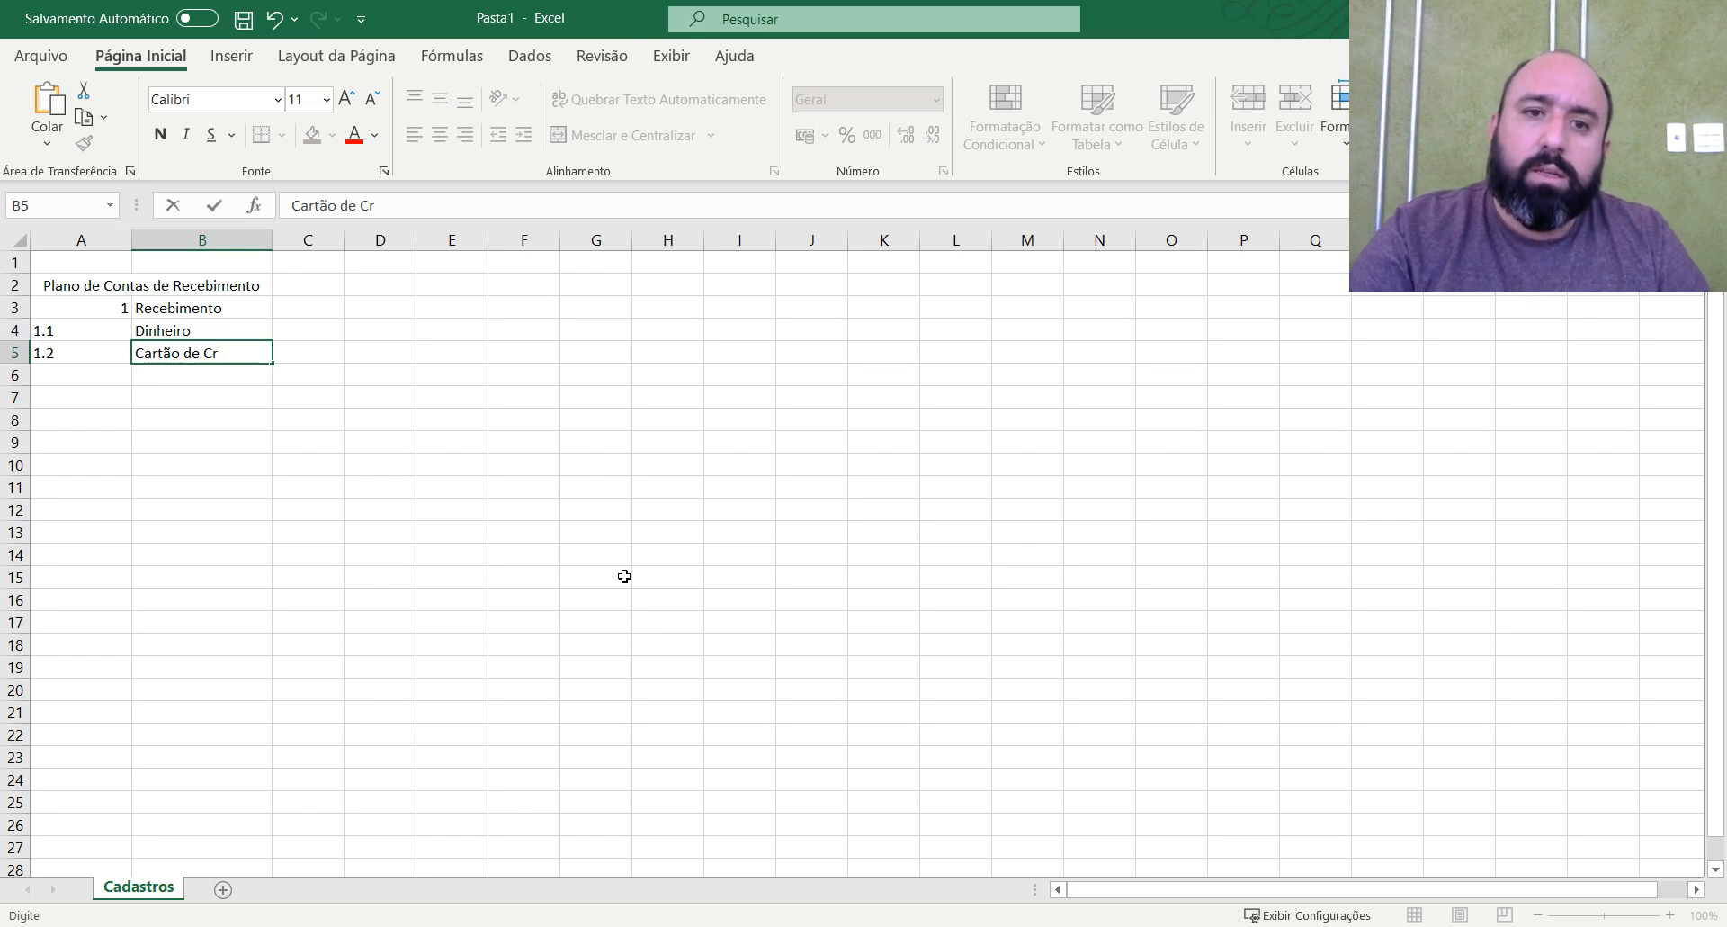
type("edito")
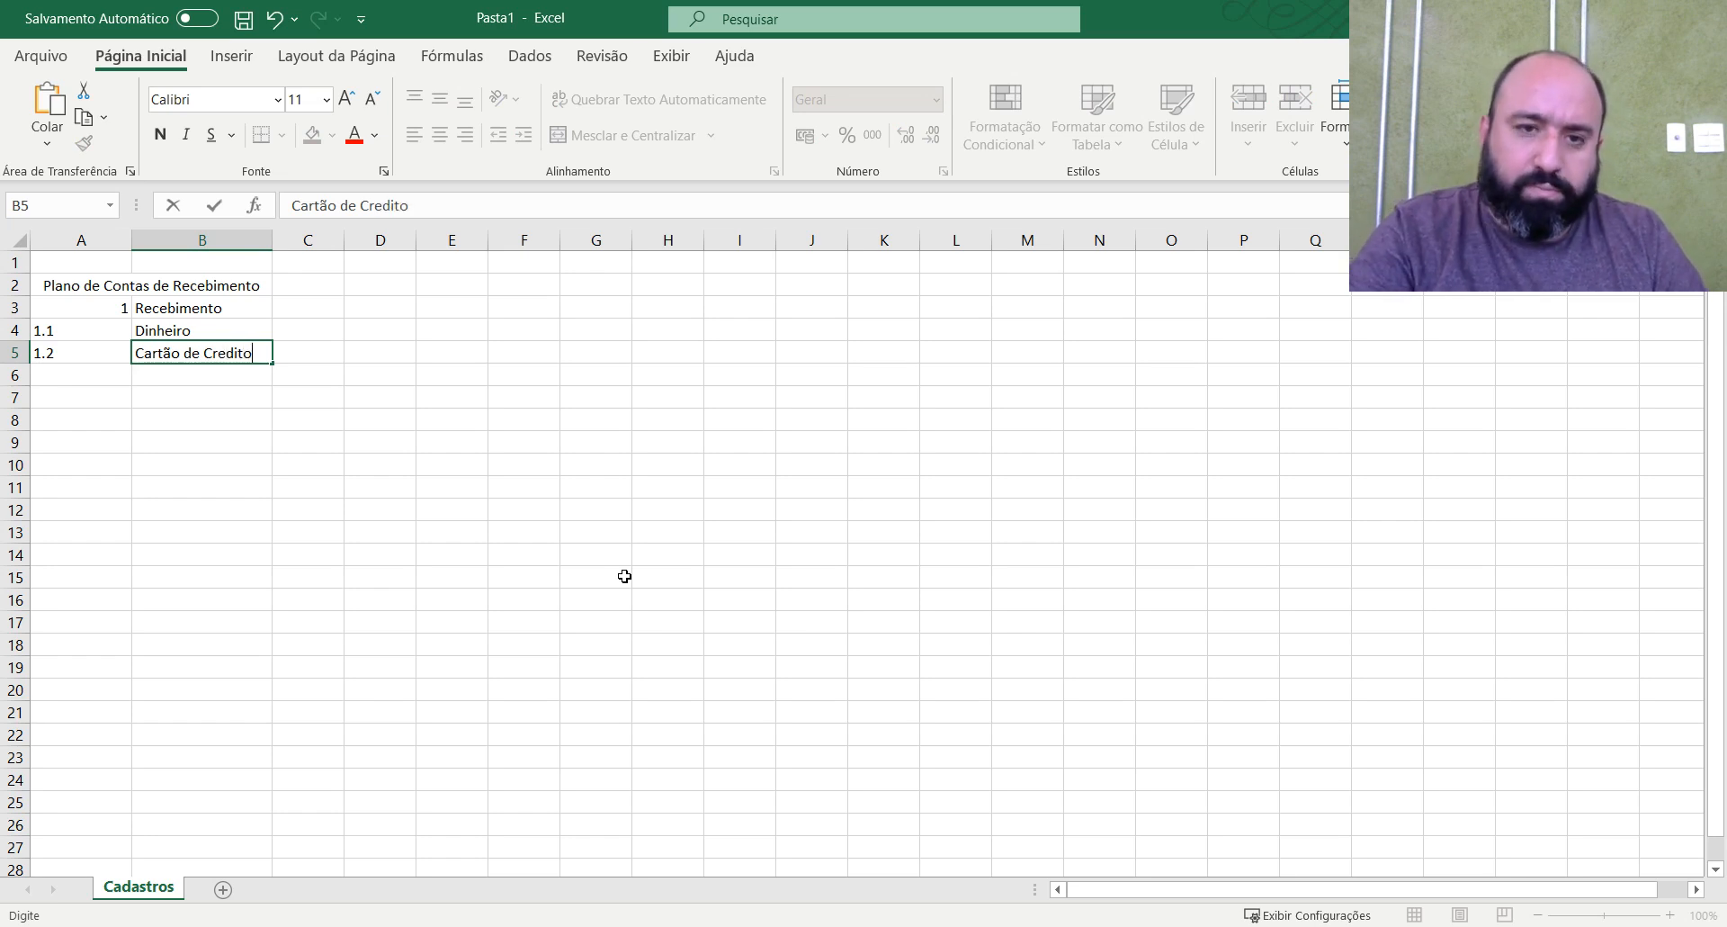
key("Return")
Add account code 1.3 with the description "Cartao de Debito" in row 6.
type("1.3")
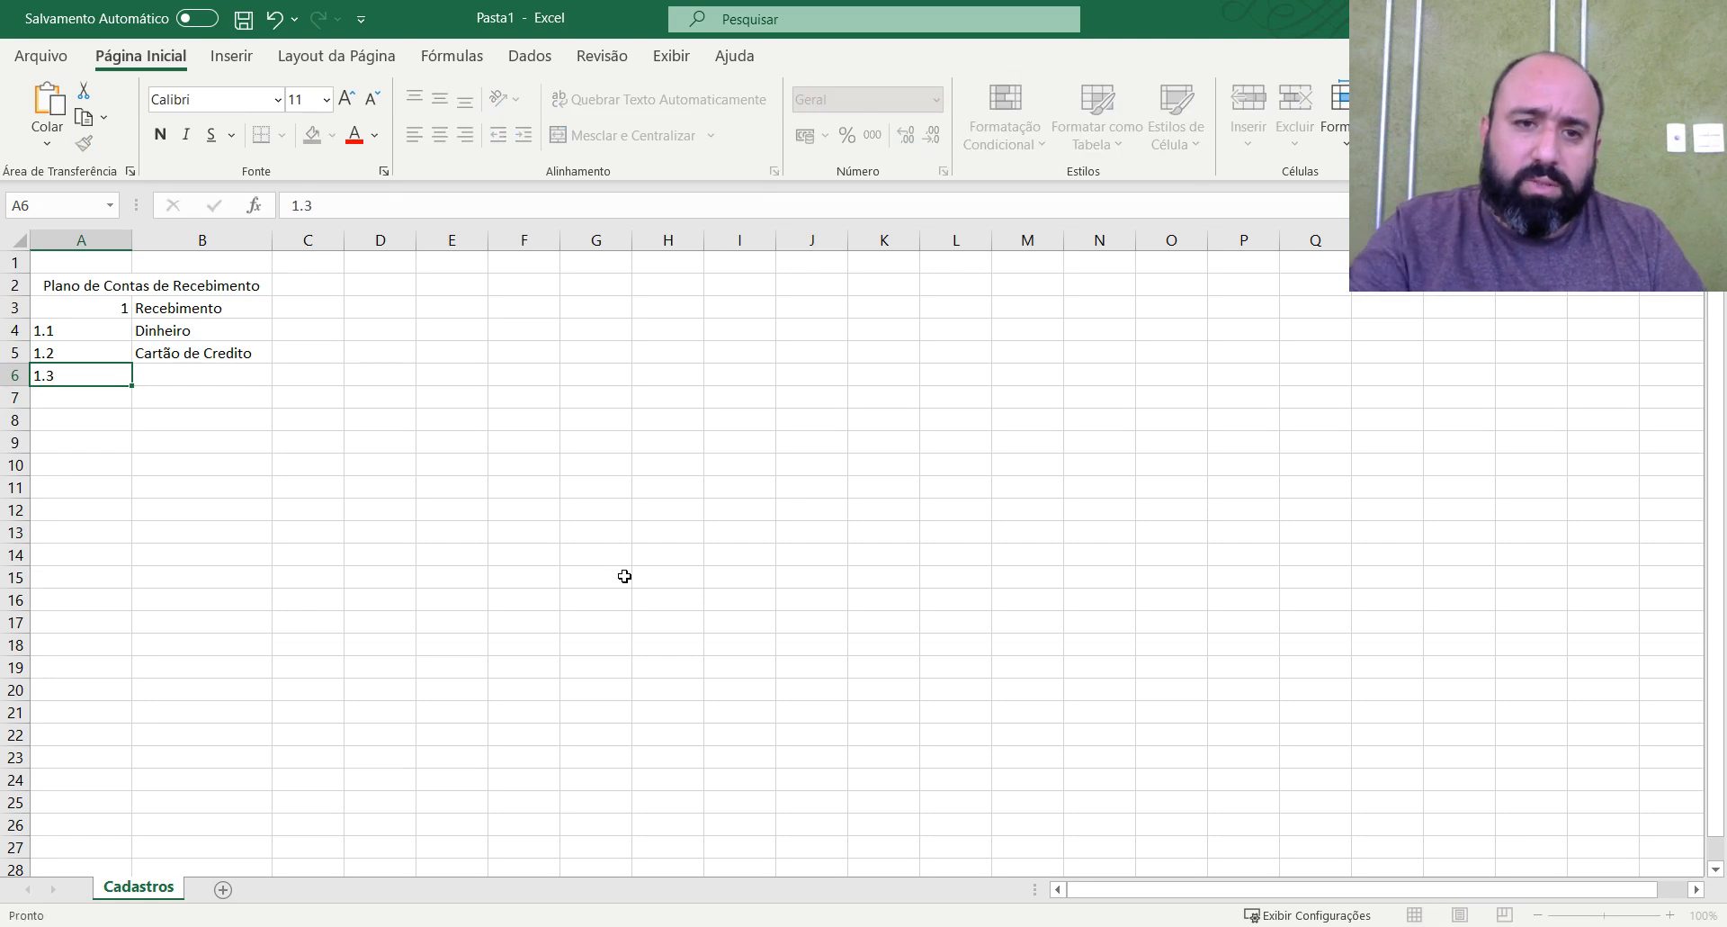
key("Tab")
type("Cartao de ")
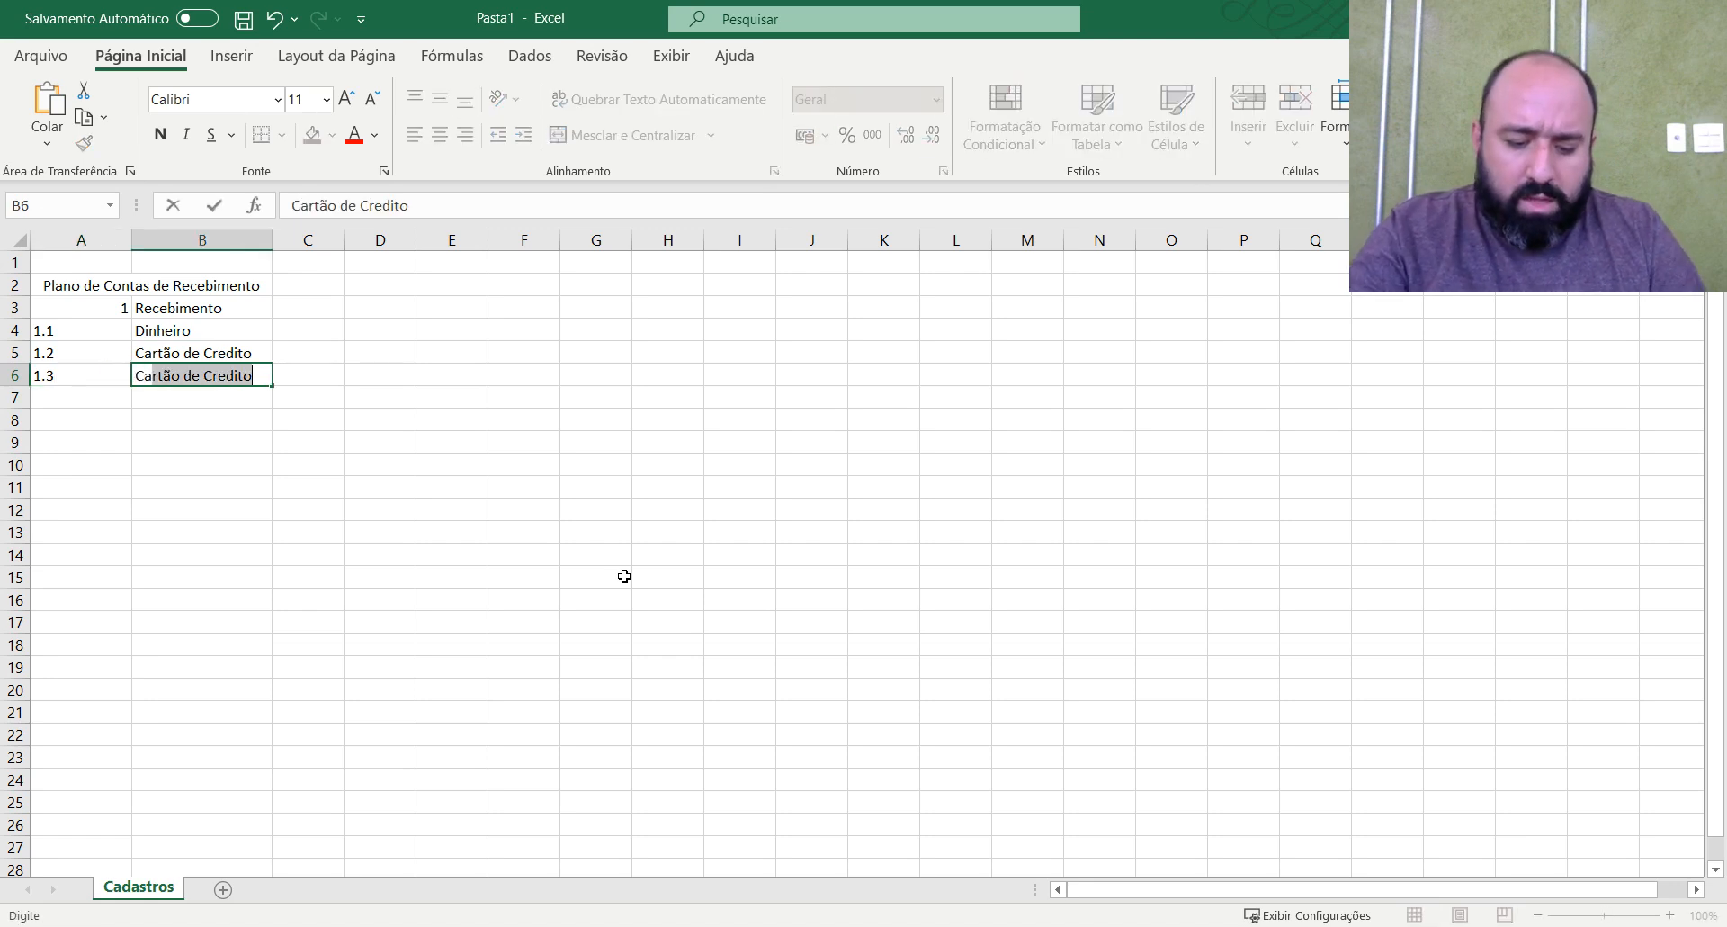
type("Debito")
Change the description in B5 to "Cartao de Credito", without the accent.
key("Up")
key("F2")
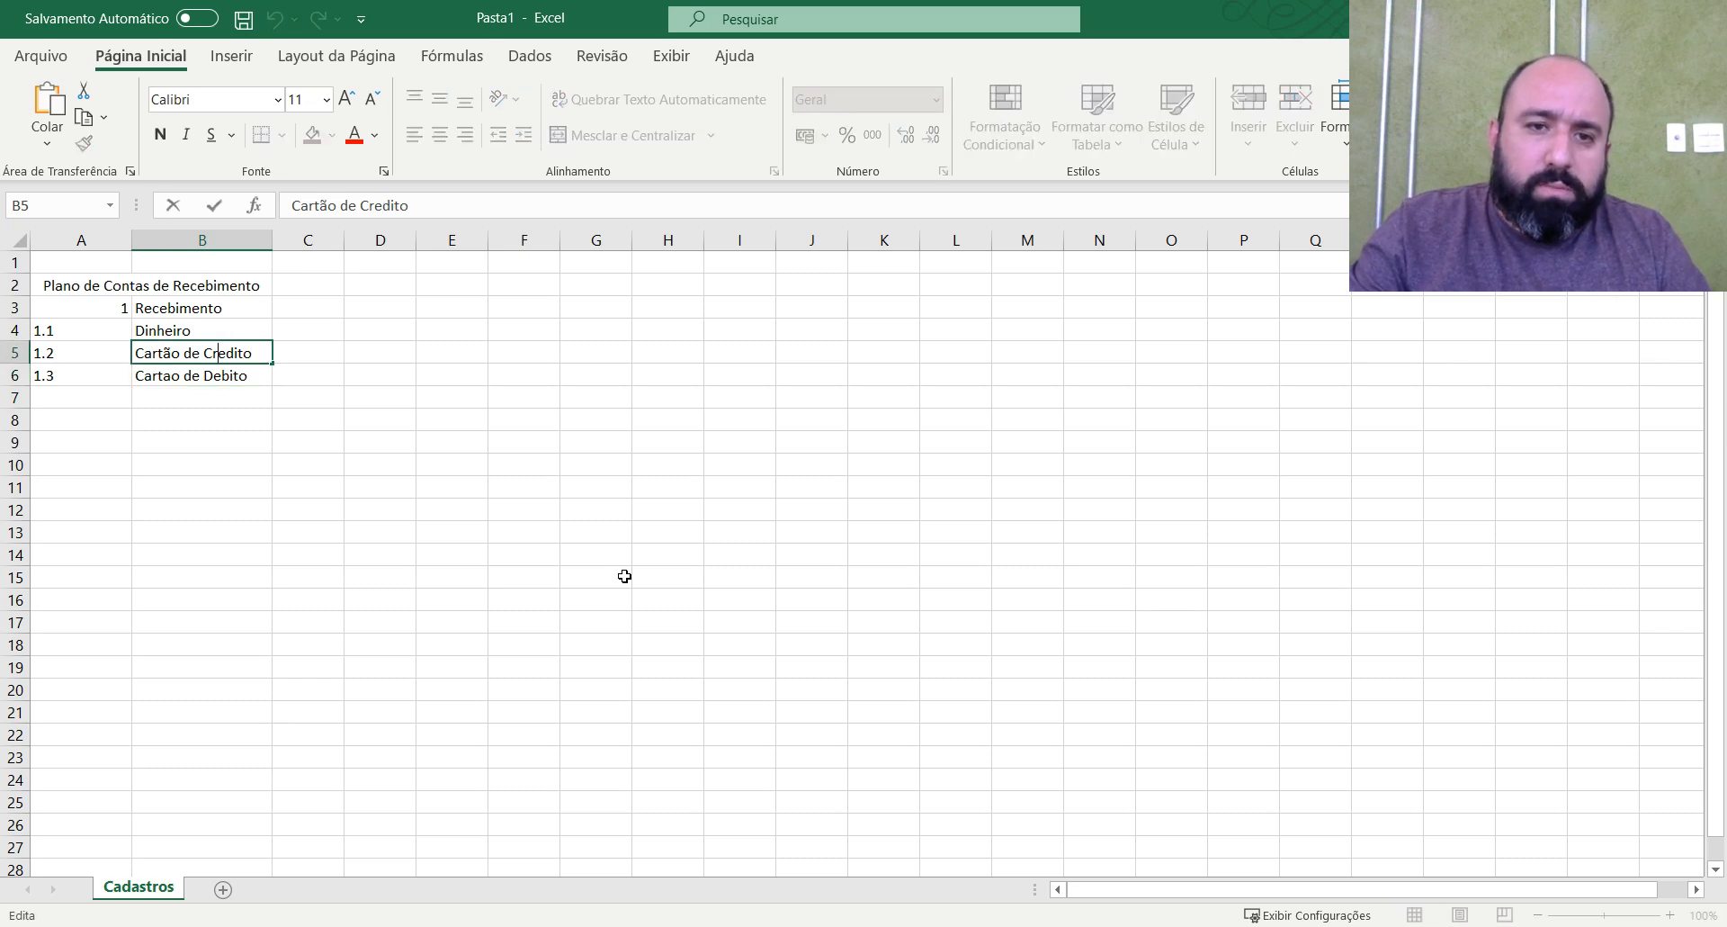
key("BackSpace")
type("a")
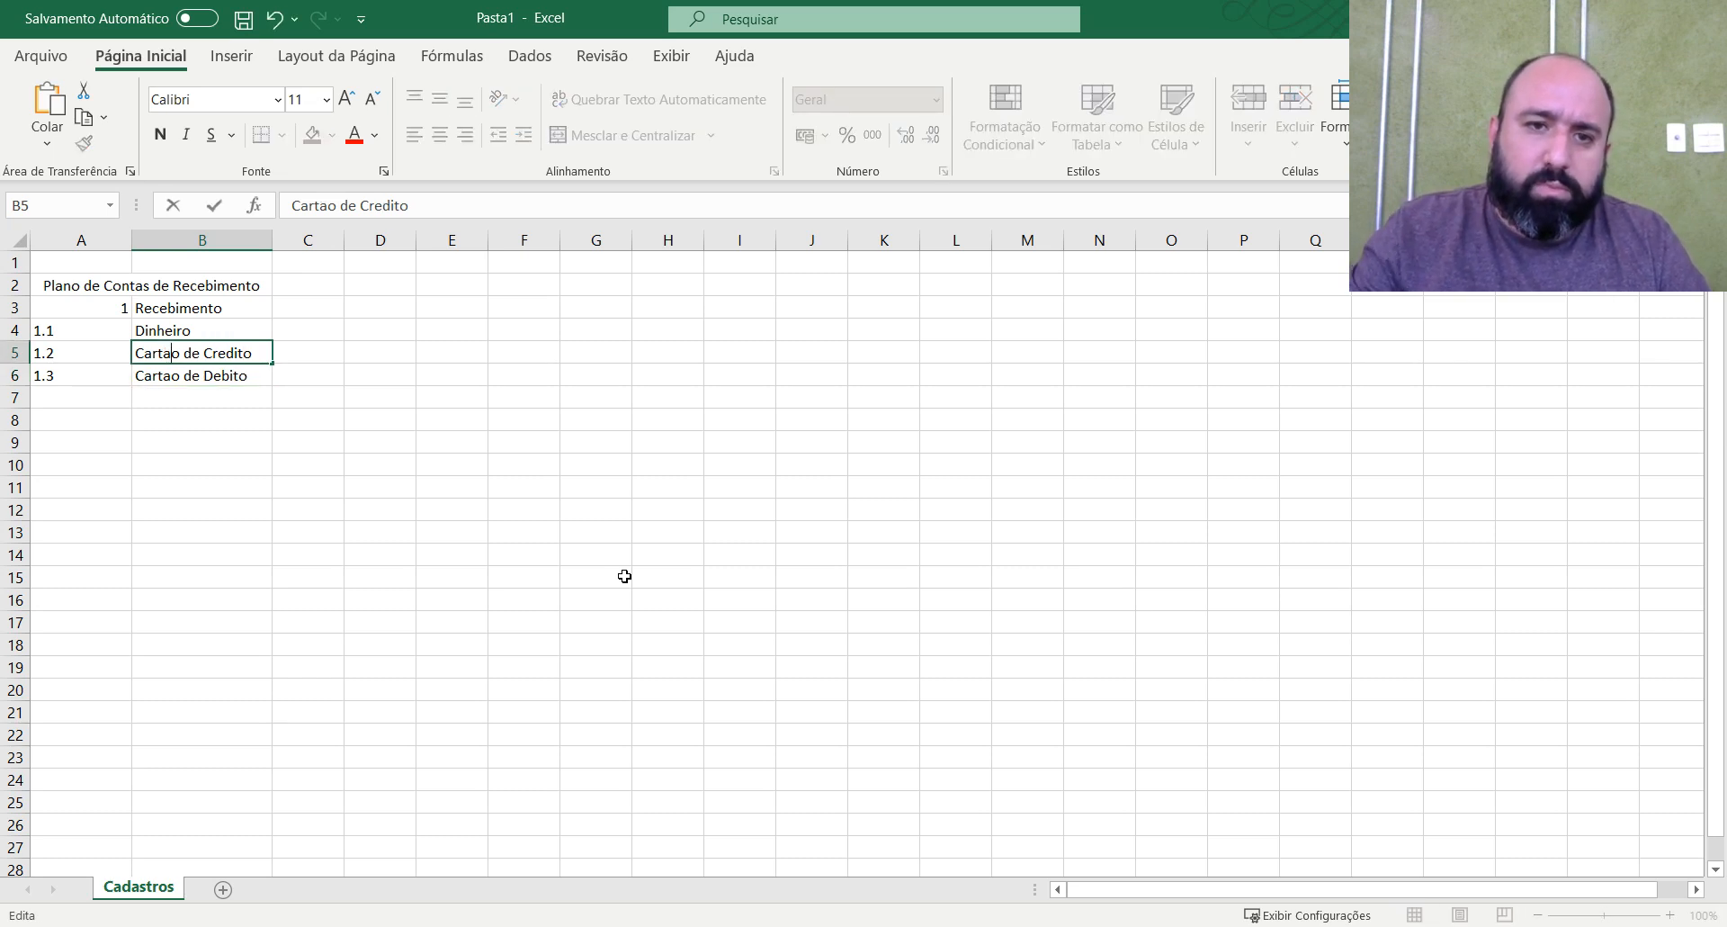
key("Return")
Add account code 1.4 with the description "Boleto" in row 7.
key("Return")
type("1;")
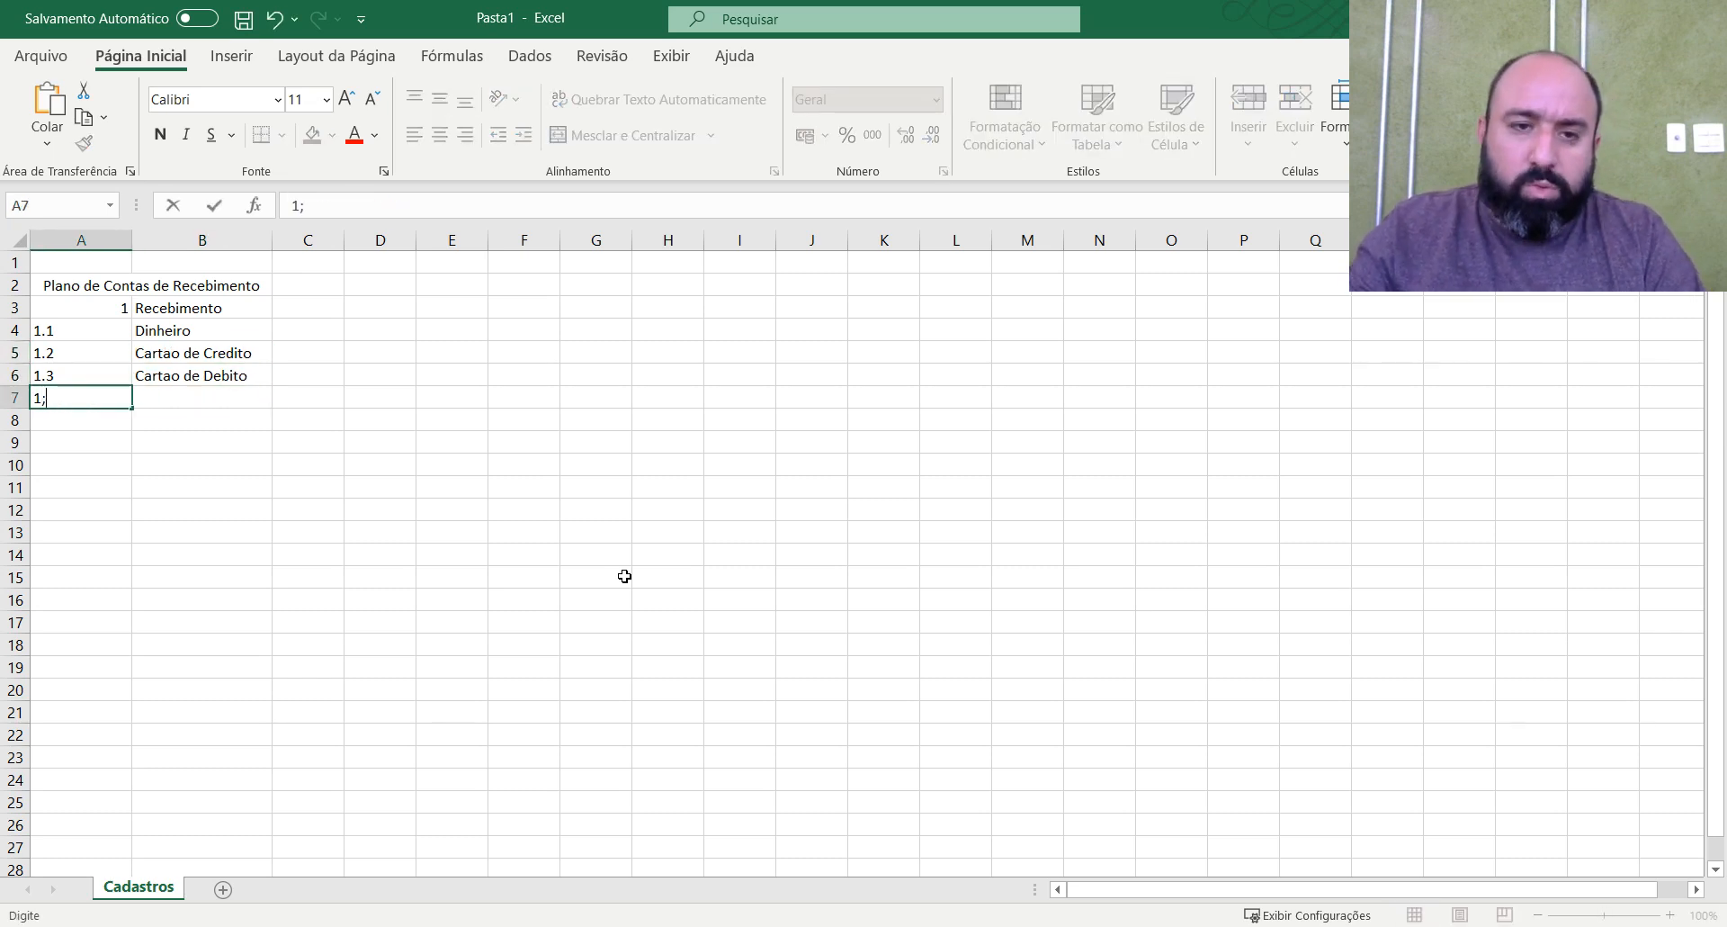
type(".42")
key("BackSpace")
key("Tab")
type("Bo")
key("Return")
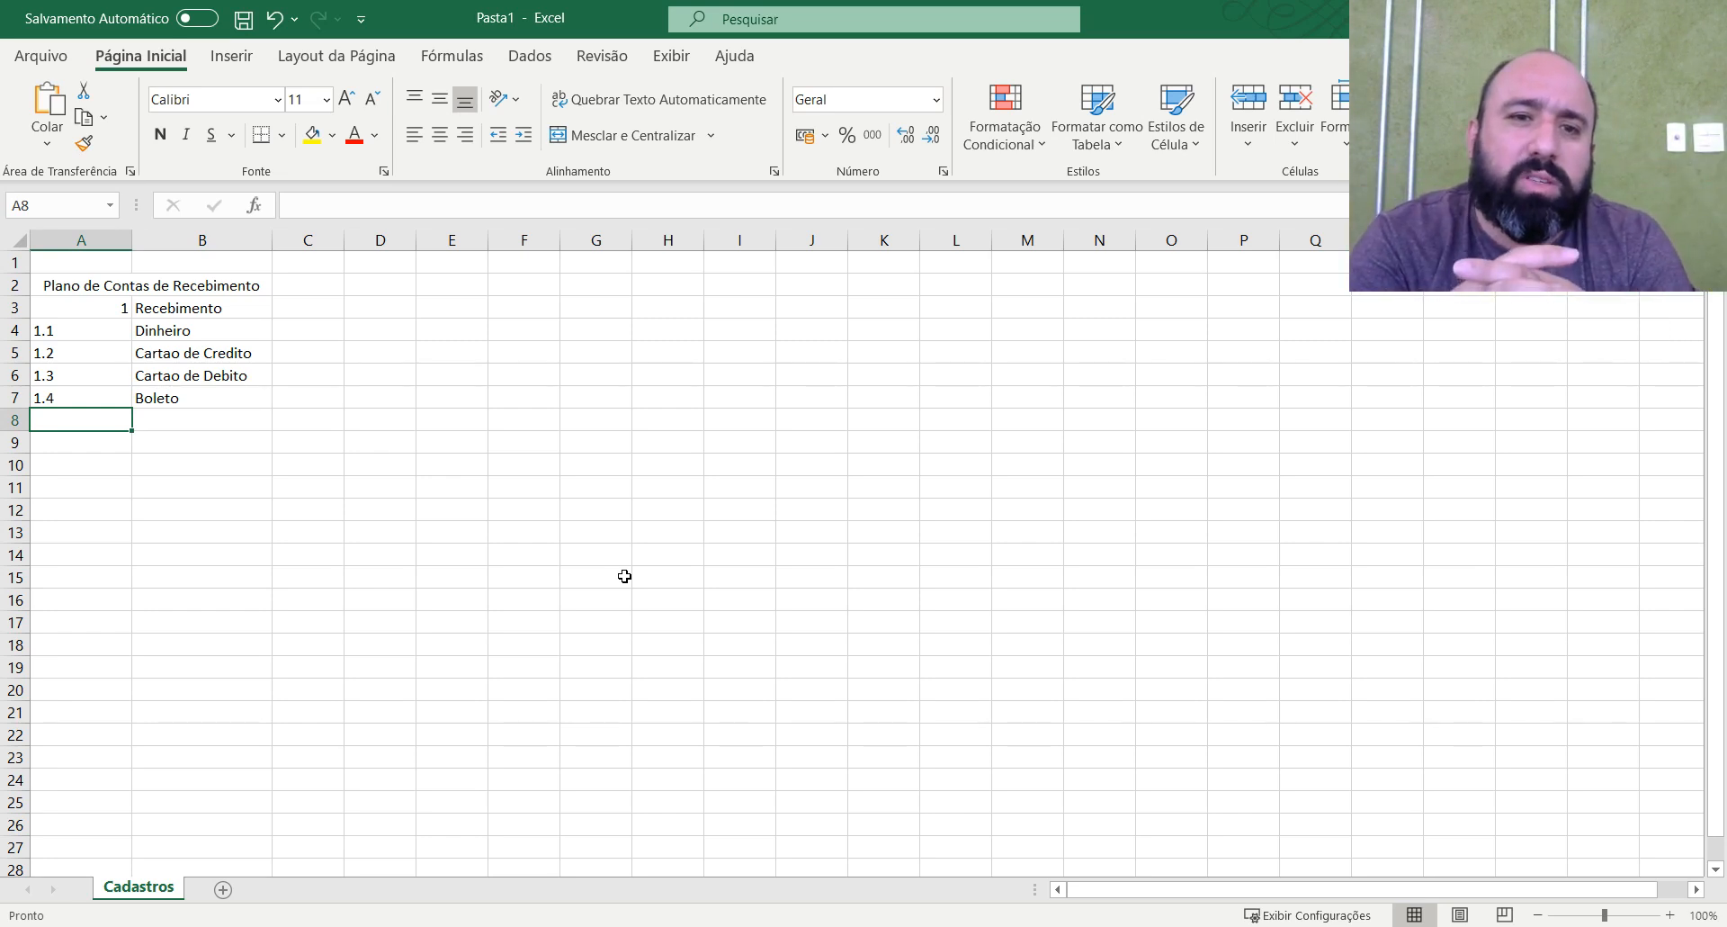
Right-align the account codes in A3:A7 and adjust column A's width so the merged title fits.
left_click_drag(132, 239, 97, 239)
left_click(66, 302)
left_click_drag(66, 302, 68, 396)
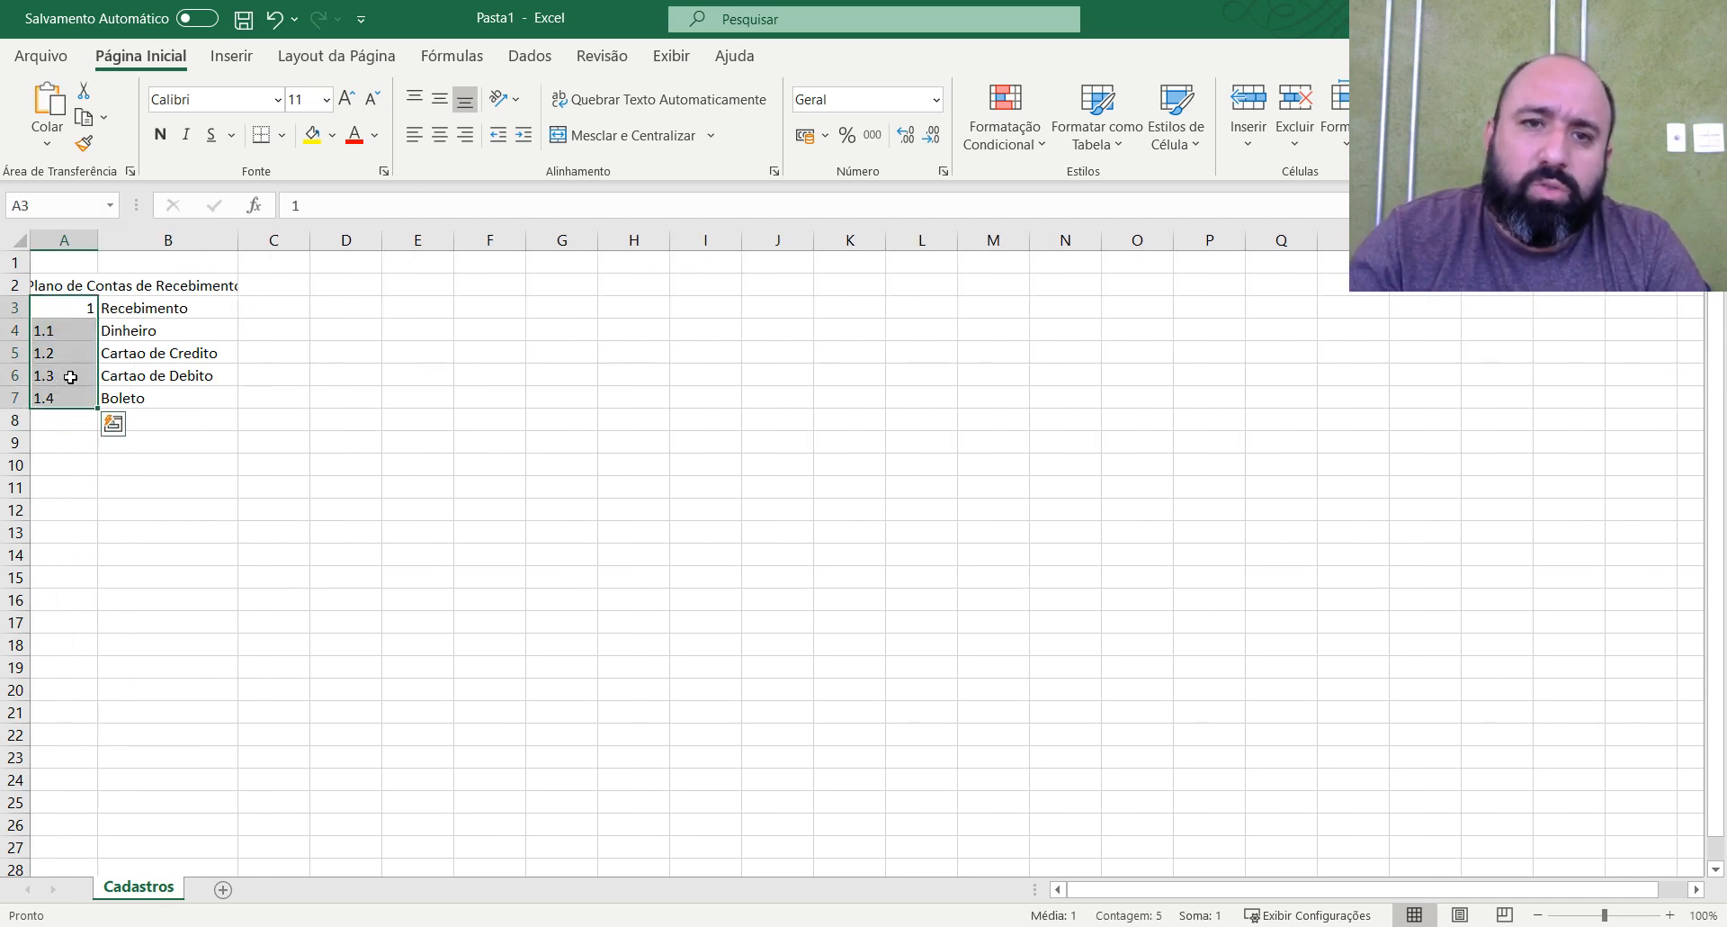
left_click(468, 136)
left_click(273, 329)
left_click_drag(97, 239, 138, 239)
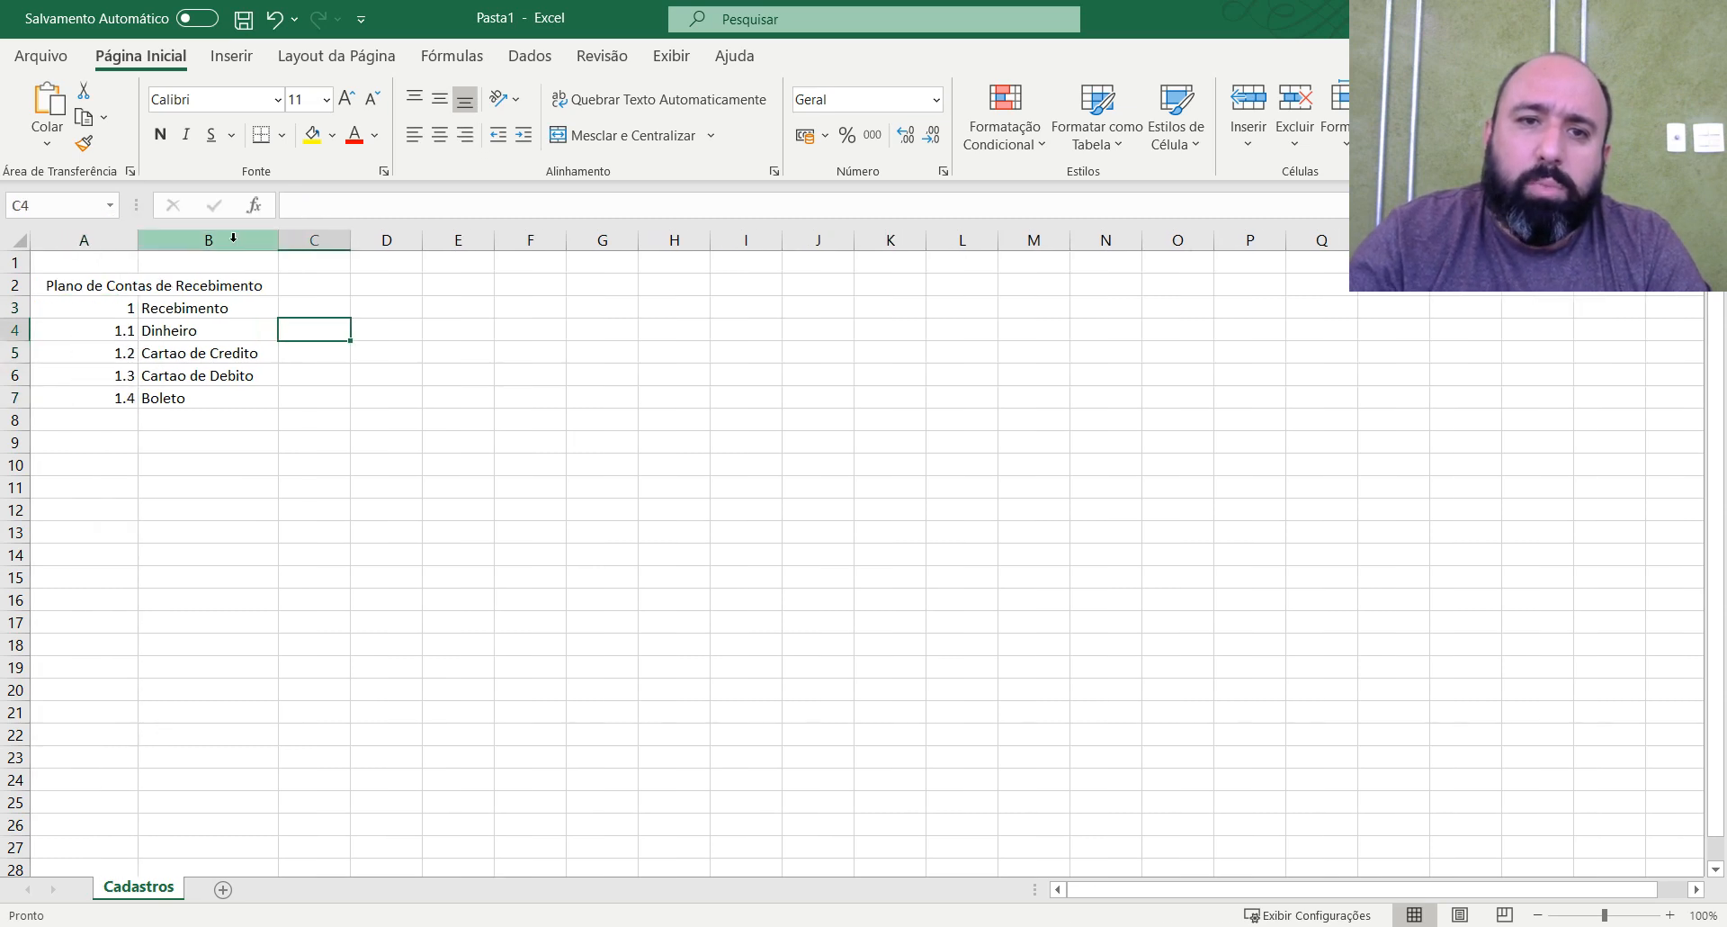
Fill the merged title cell A2 with yellow.
left_click(184, 284)
left_click(317, 137)
Apply all borders to the receipts table in A2:B7.
left_click_drag(225, 286, 209, 397)
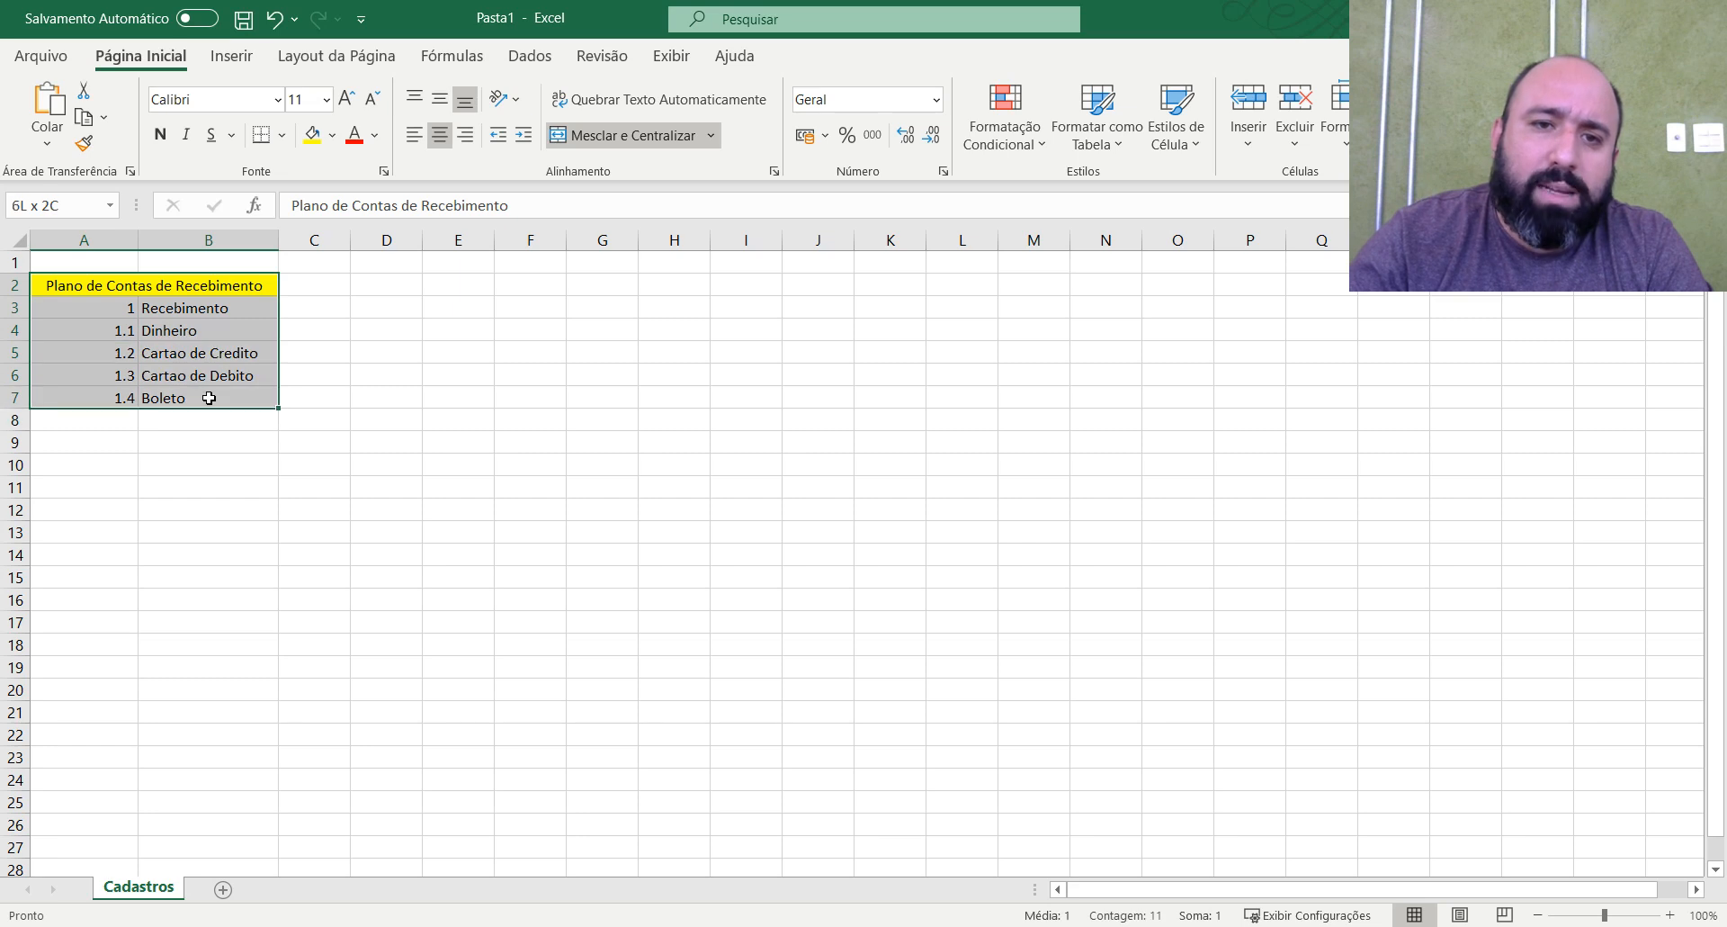
left_click(282, 135)
left_click(308, 363)
left_click(216, 462)
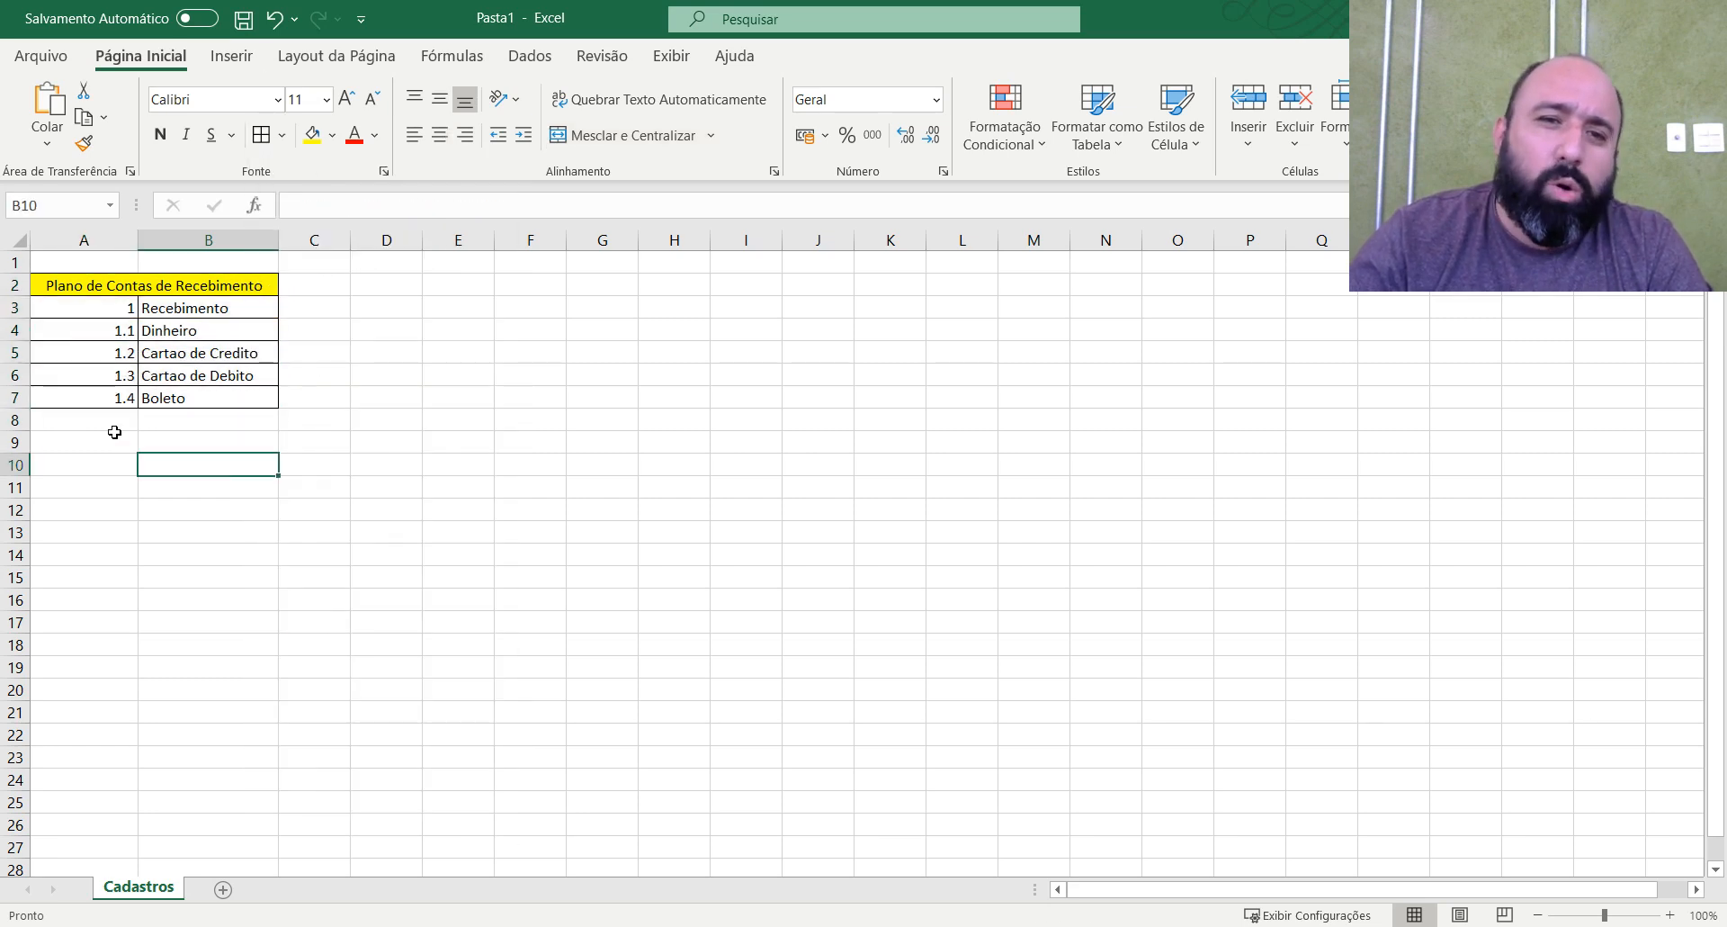
Add account code 1.5 with the description "Permuta" in row 8 and apply borders to the new row.
left_click(135, 420)
type("1.5")
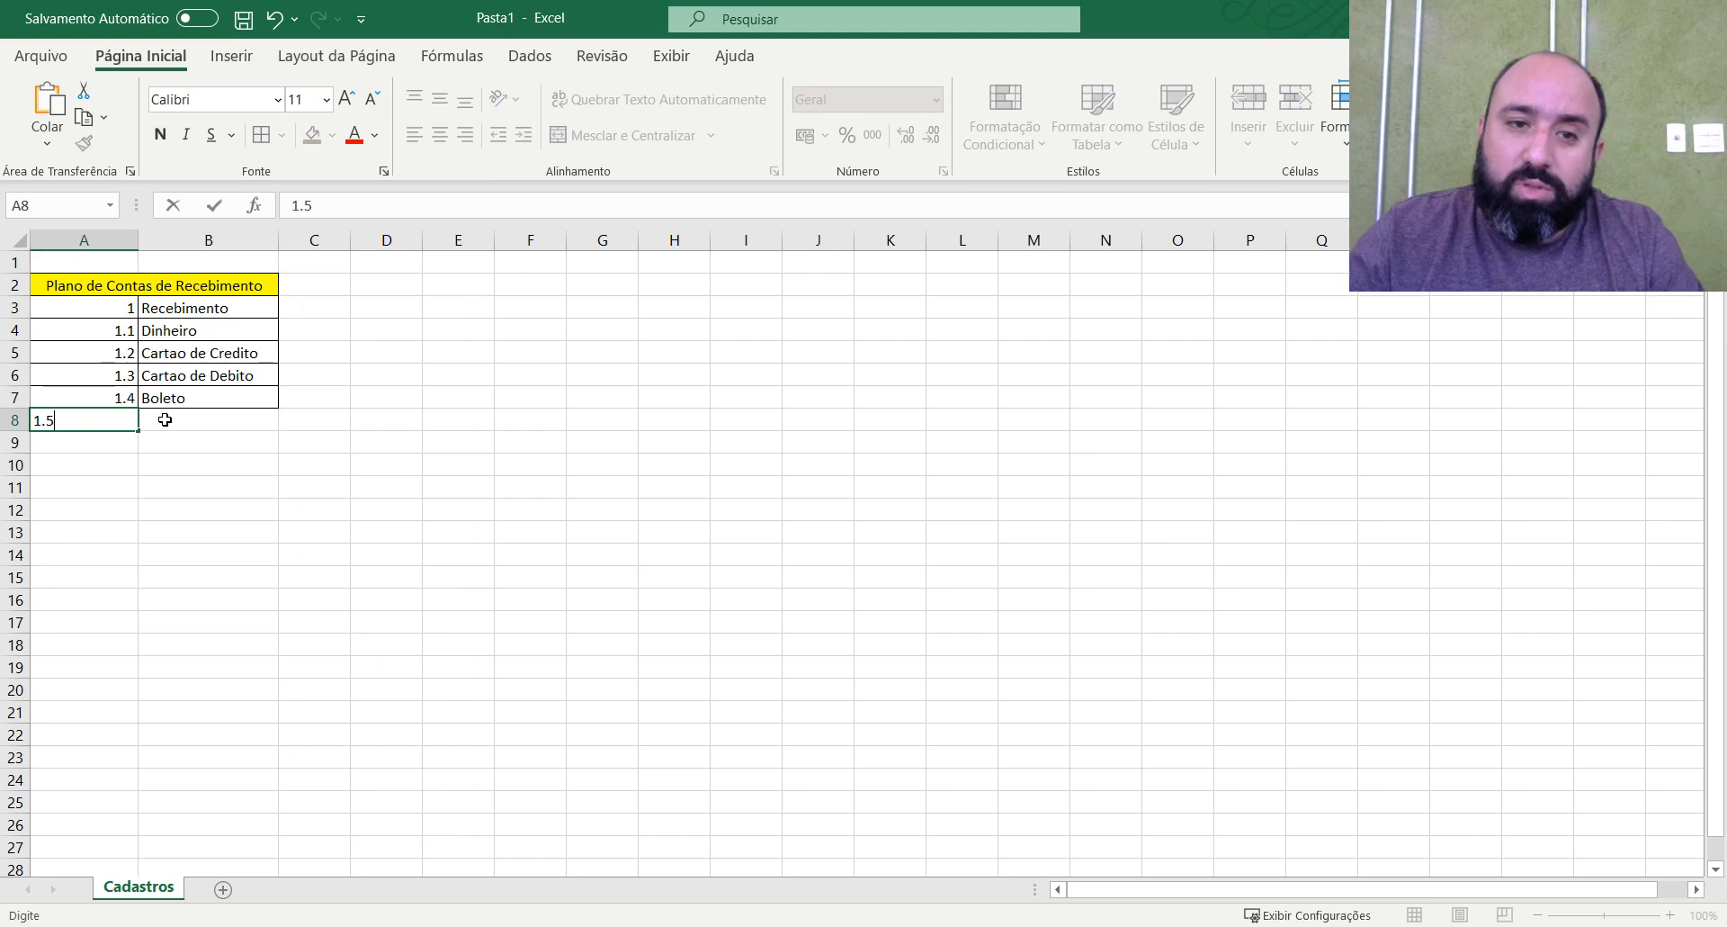
left_click(165, 419)
type("P")
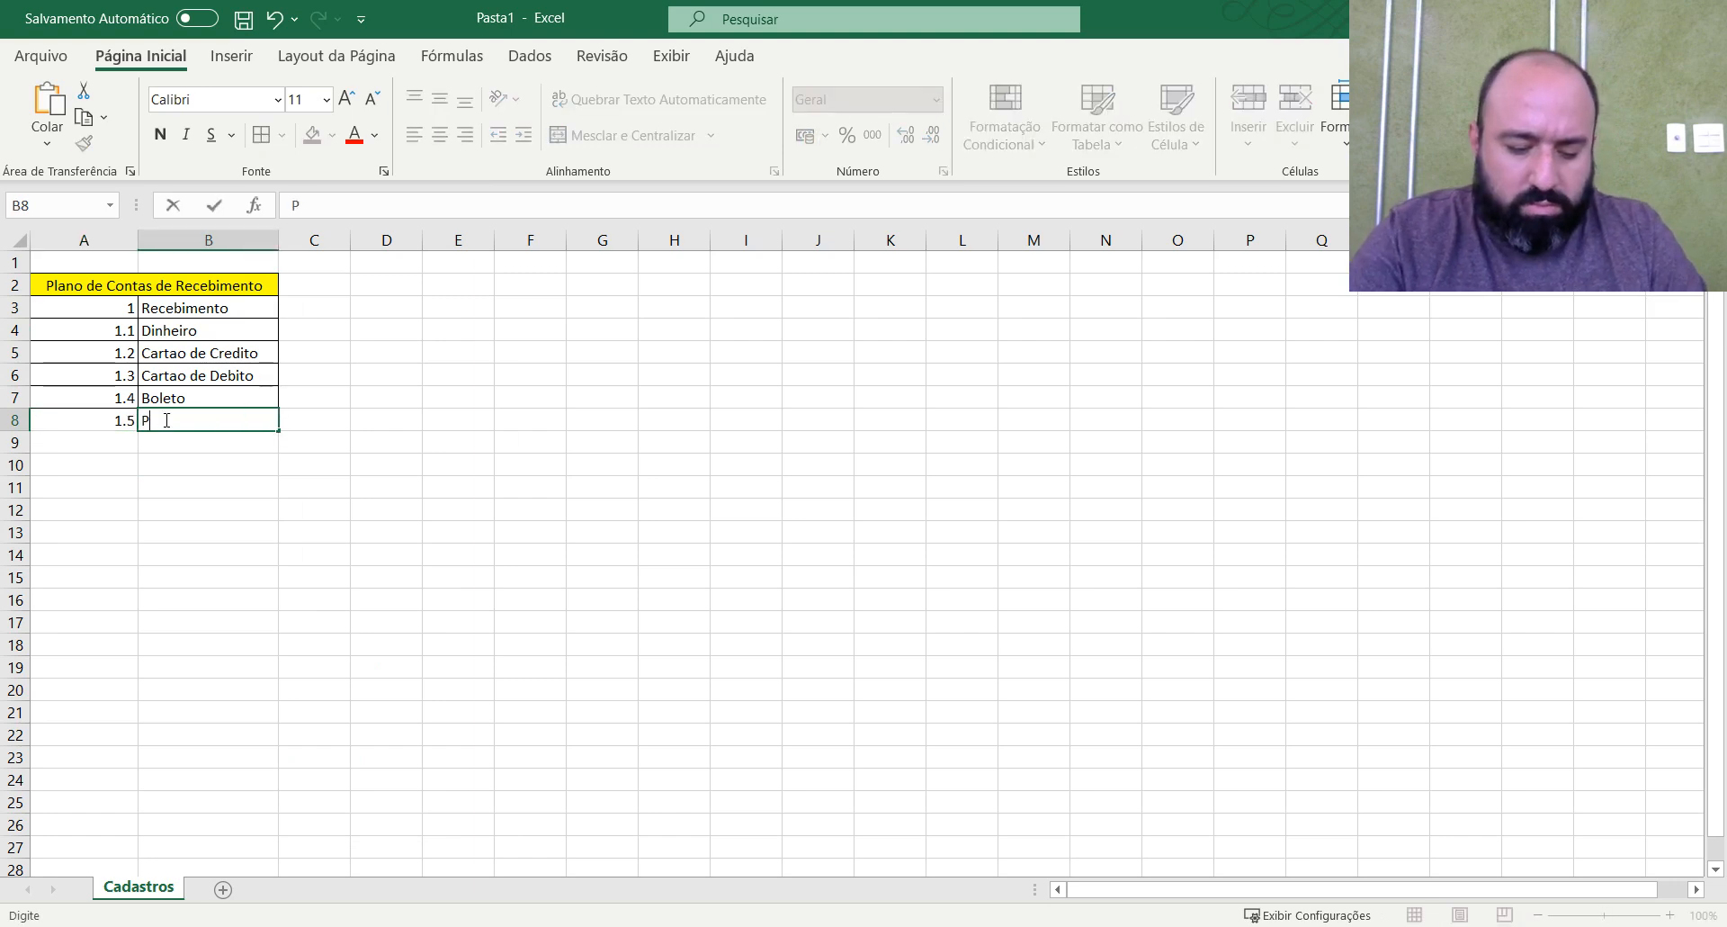
type("ermuta")
key("Return")
key("Up")
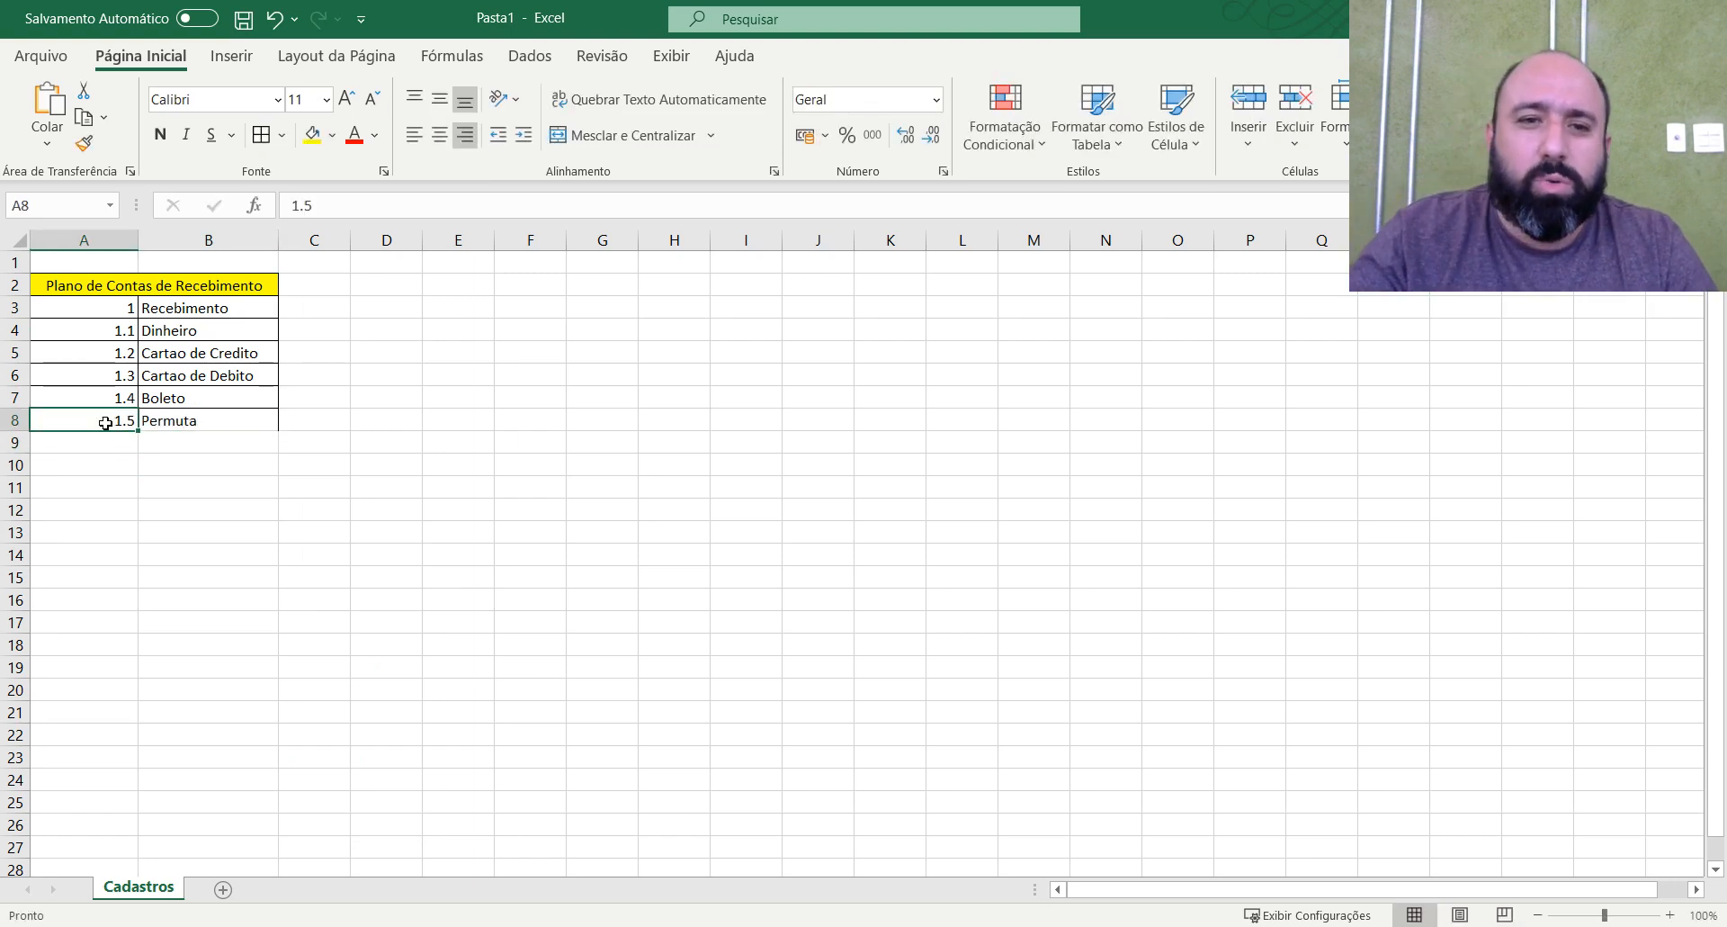
left_click_drag(134, 424, 160, 422)
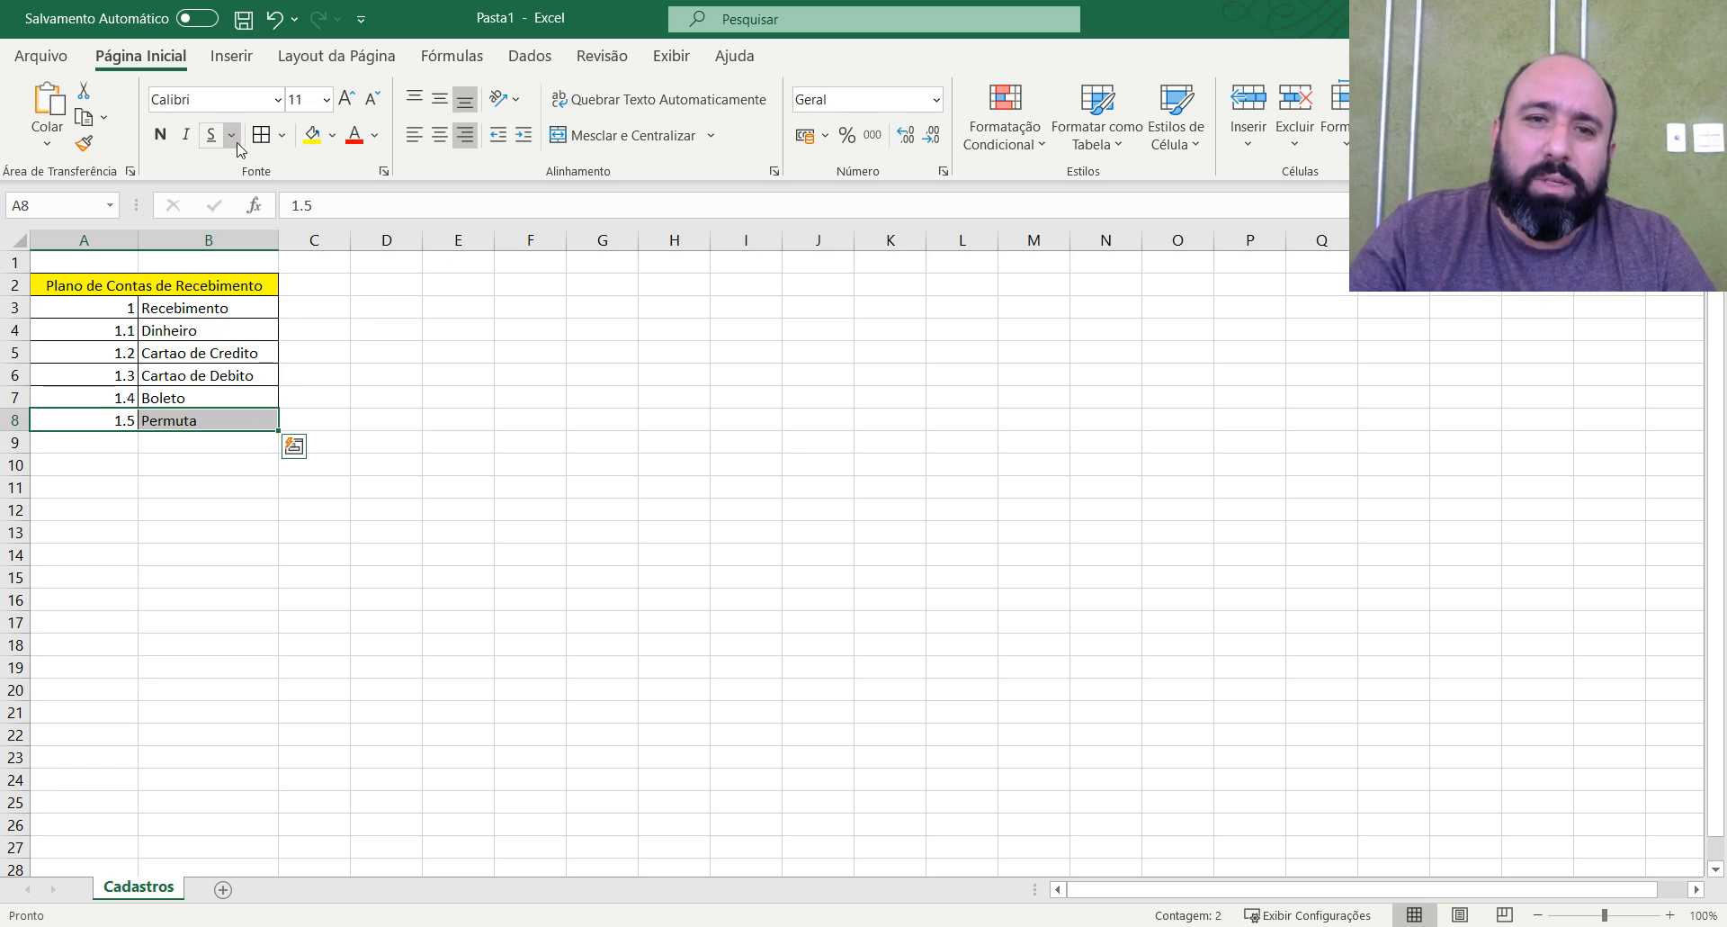
left_click(752, 459)
Copy the merged title from A2 and paste it at E2.
left_click(205, 289)
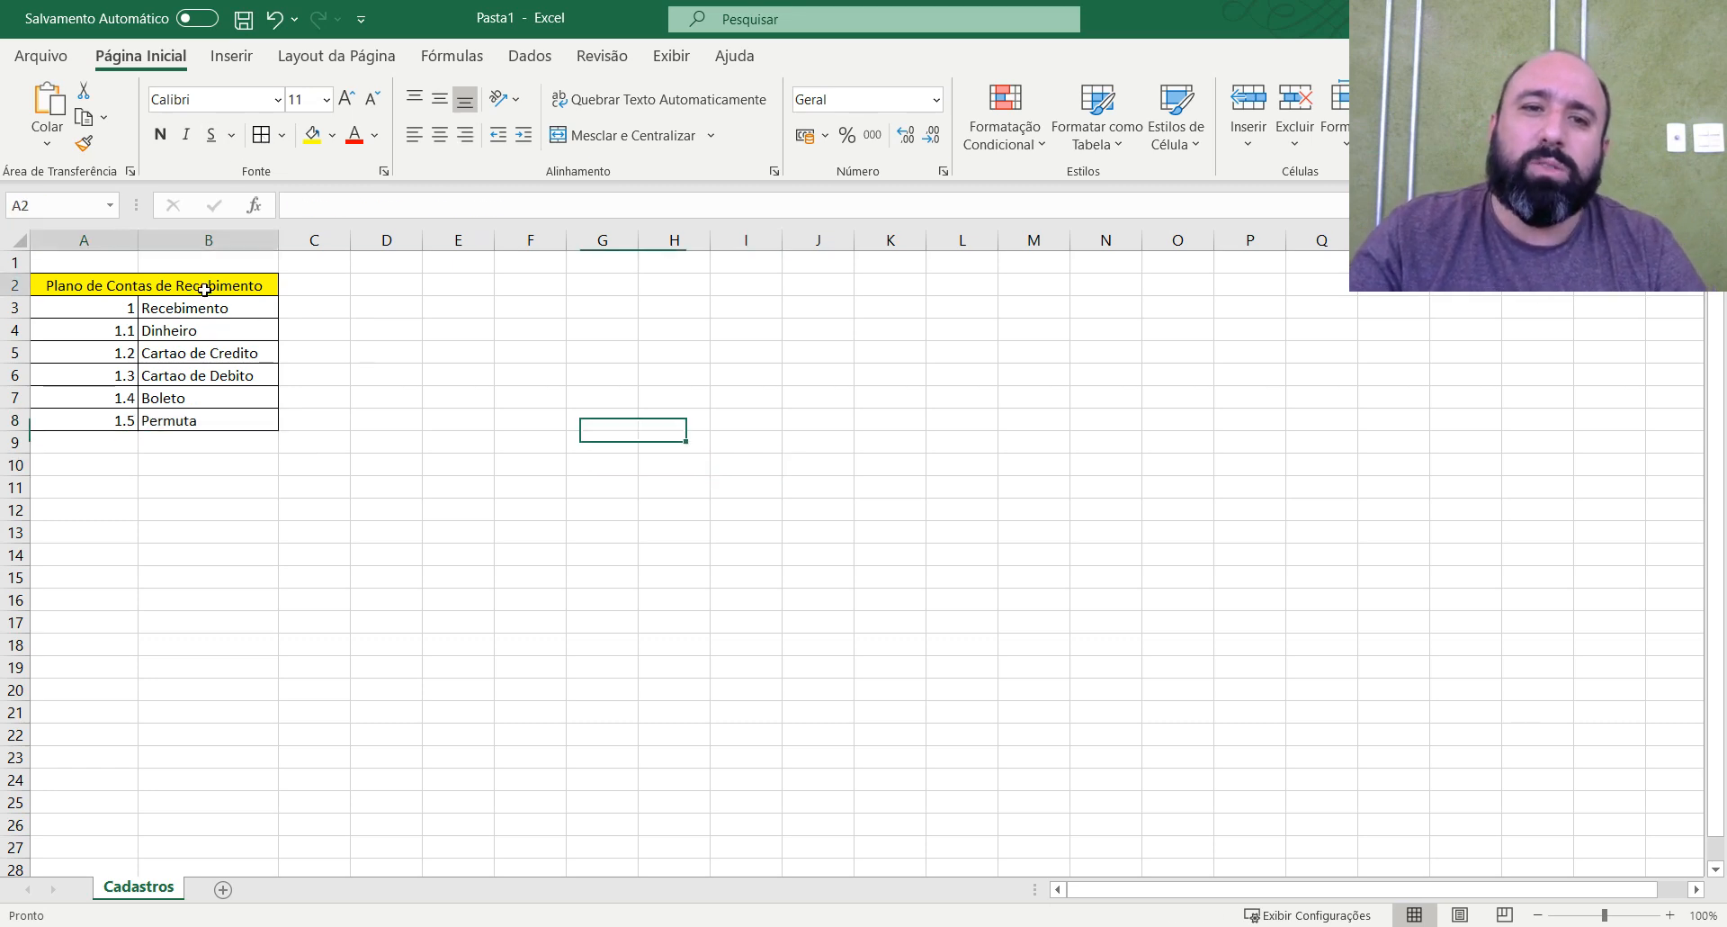
key("ctrl+c")
left_click(430, 290)
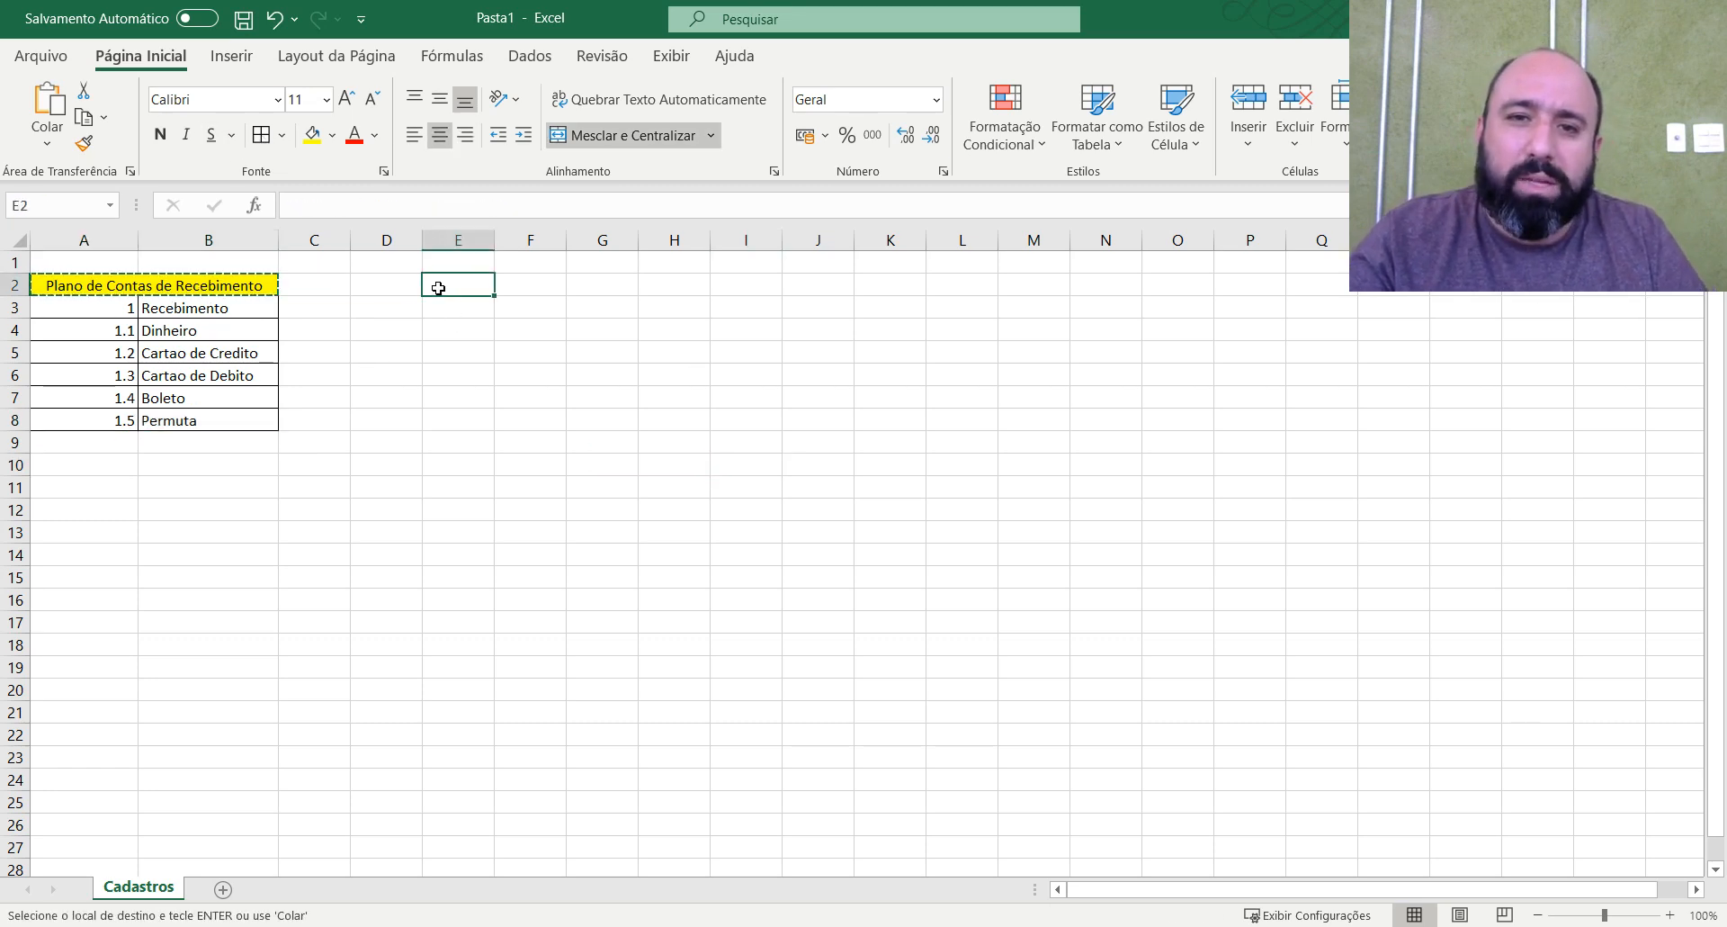
key("ctrl+v")
Change the title in E2 to "Plano de Contas de Pagamentos" and widen its columns so the text fits.
left_click_drag(526, 211, 415, 208)
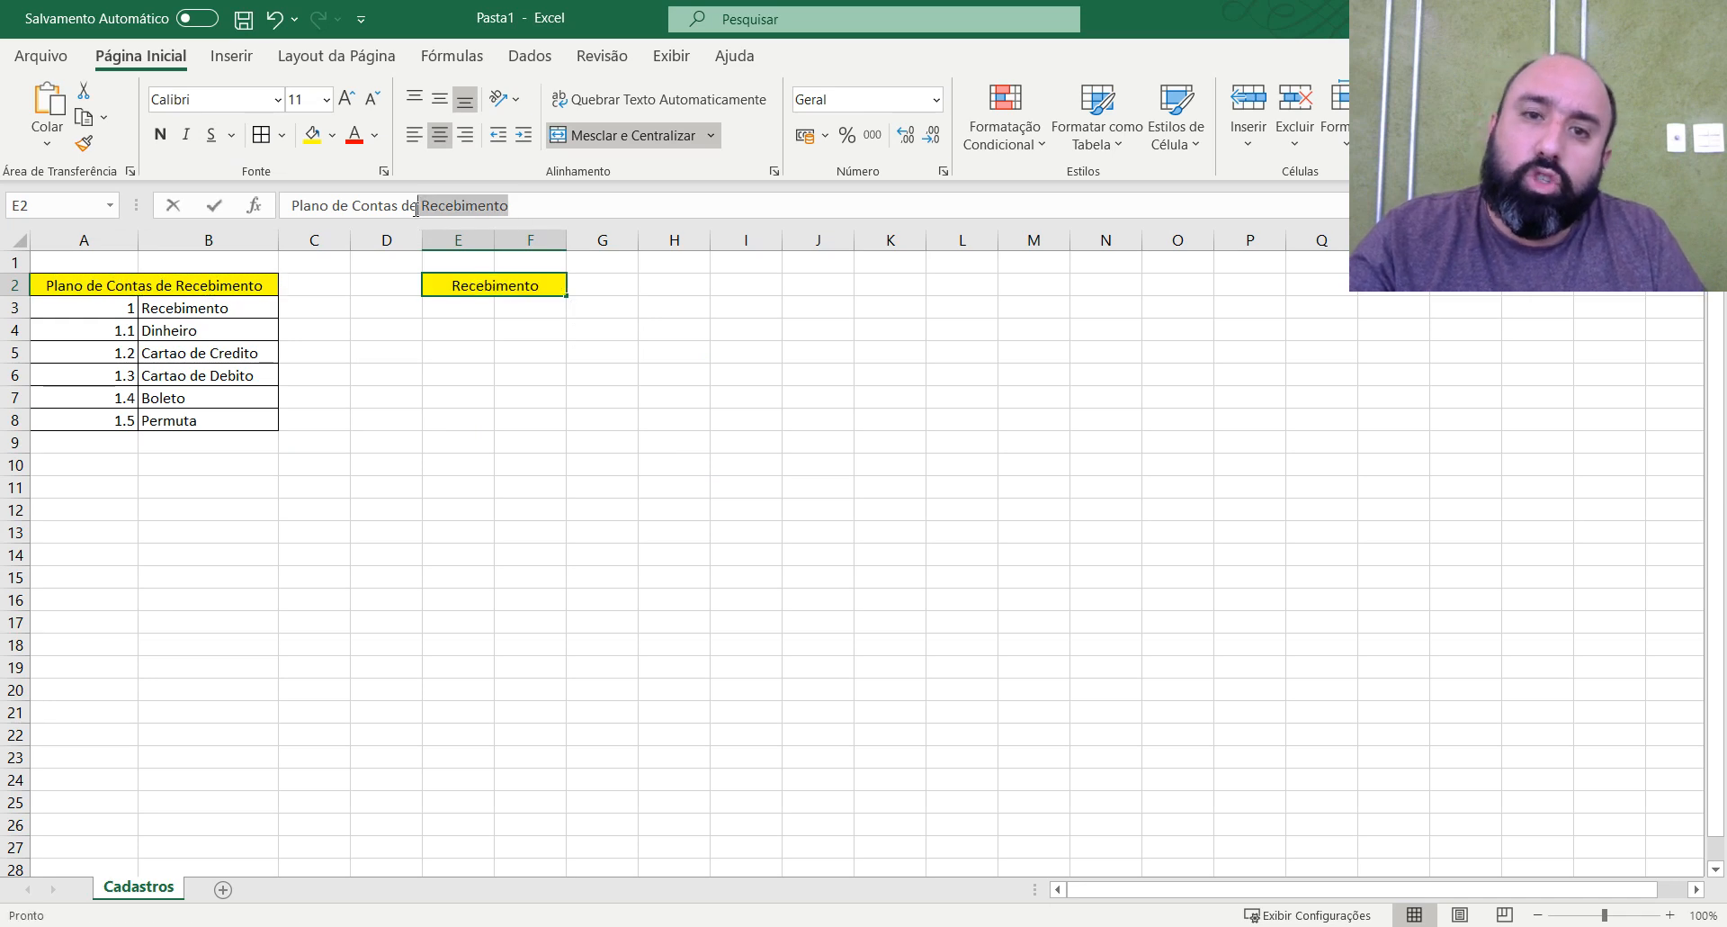
type("P")
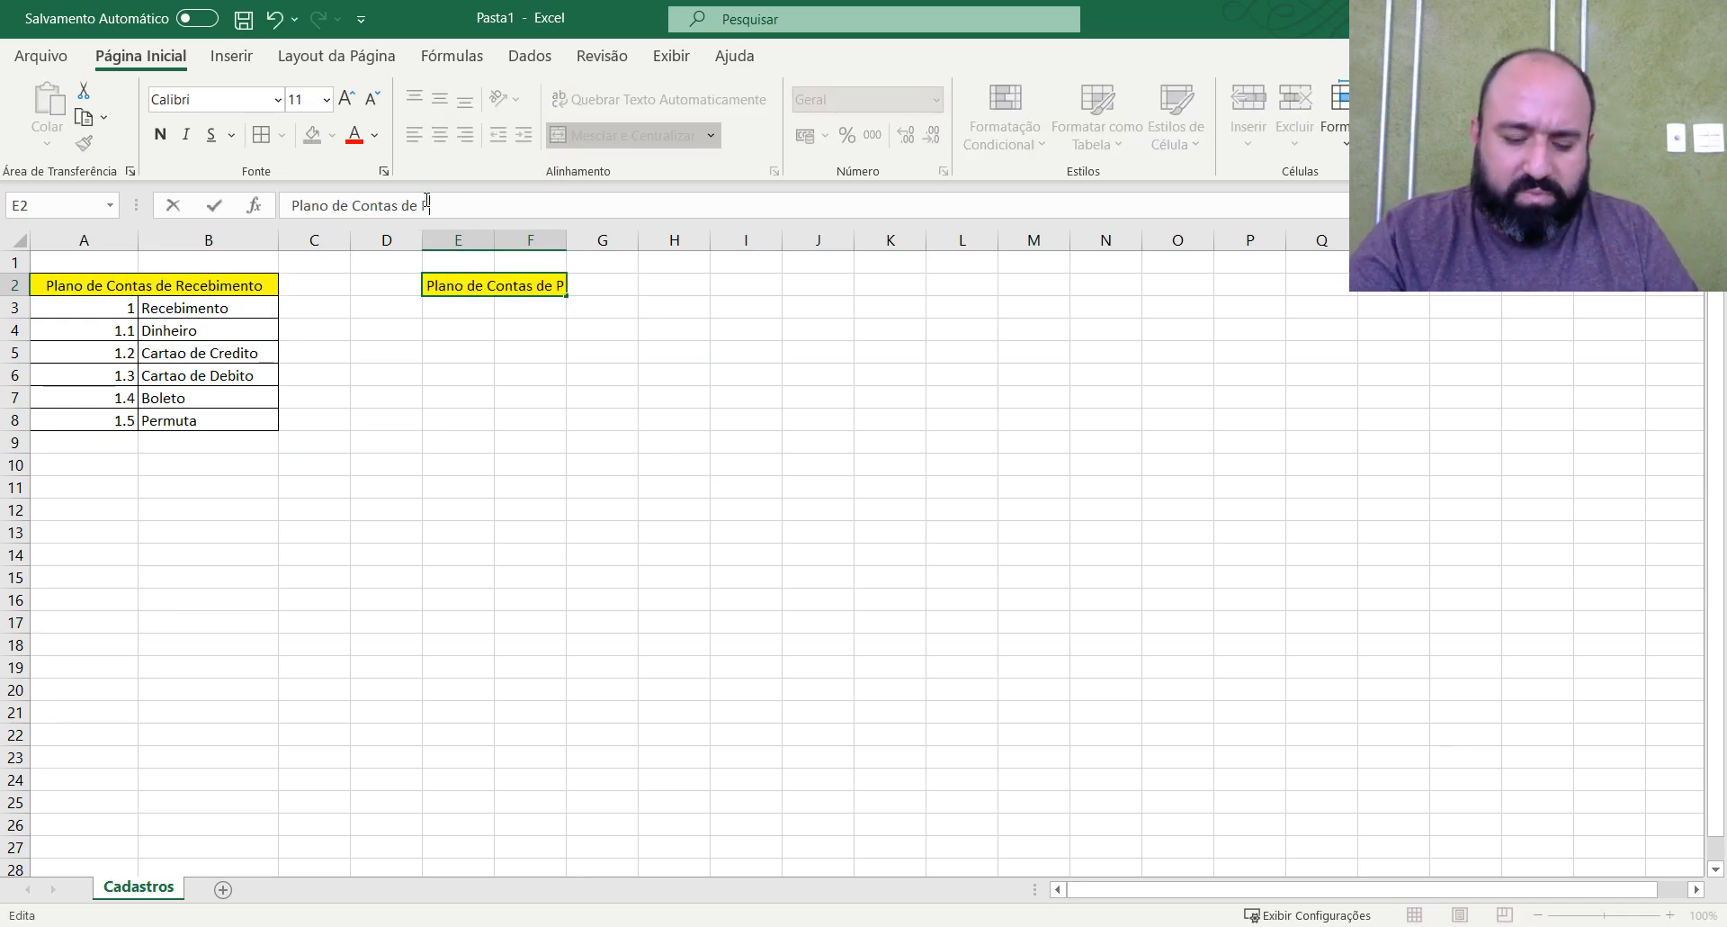
type("agamentos")
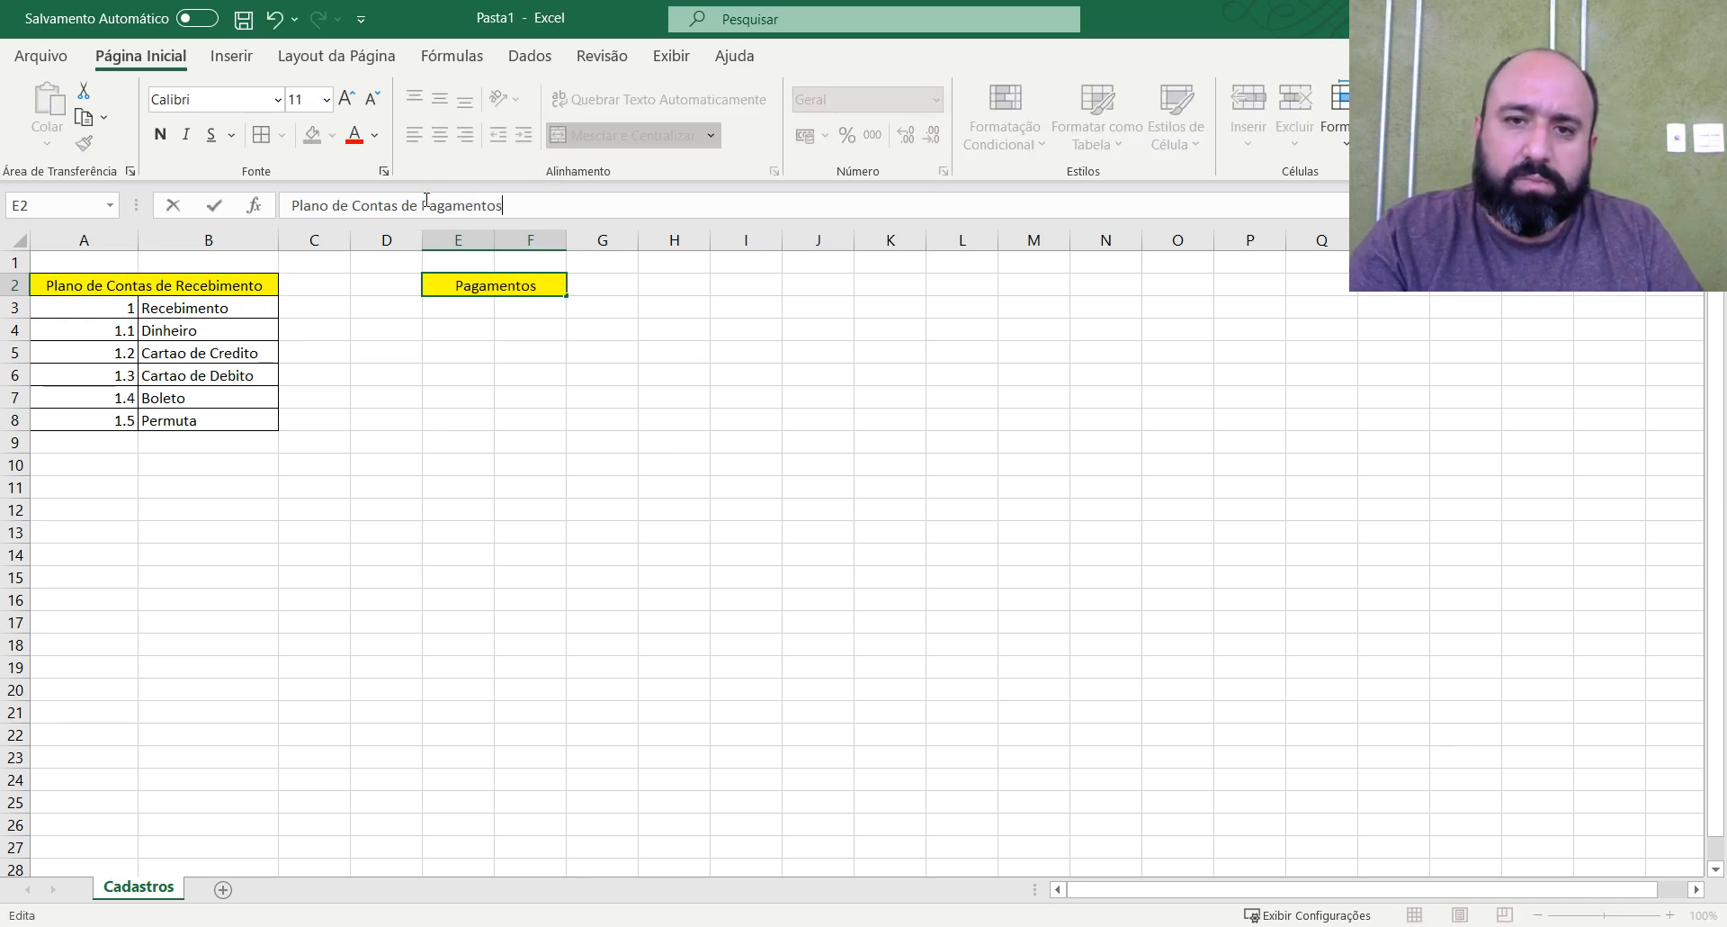
key("Return")
key("Up")
left_click_drag(496, 243, 667, 243)
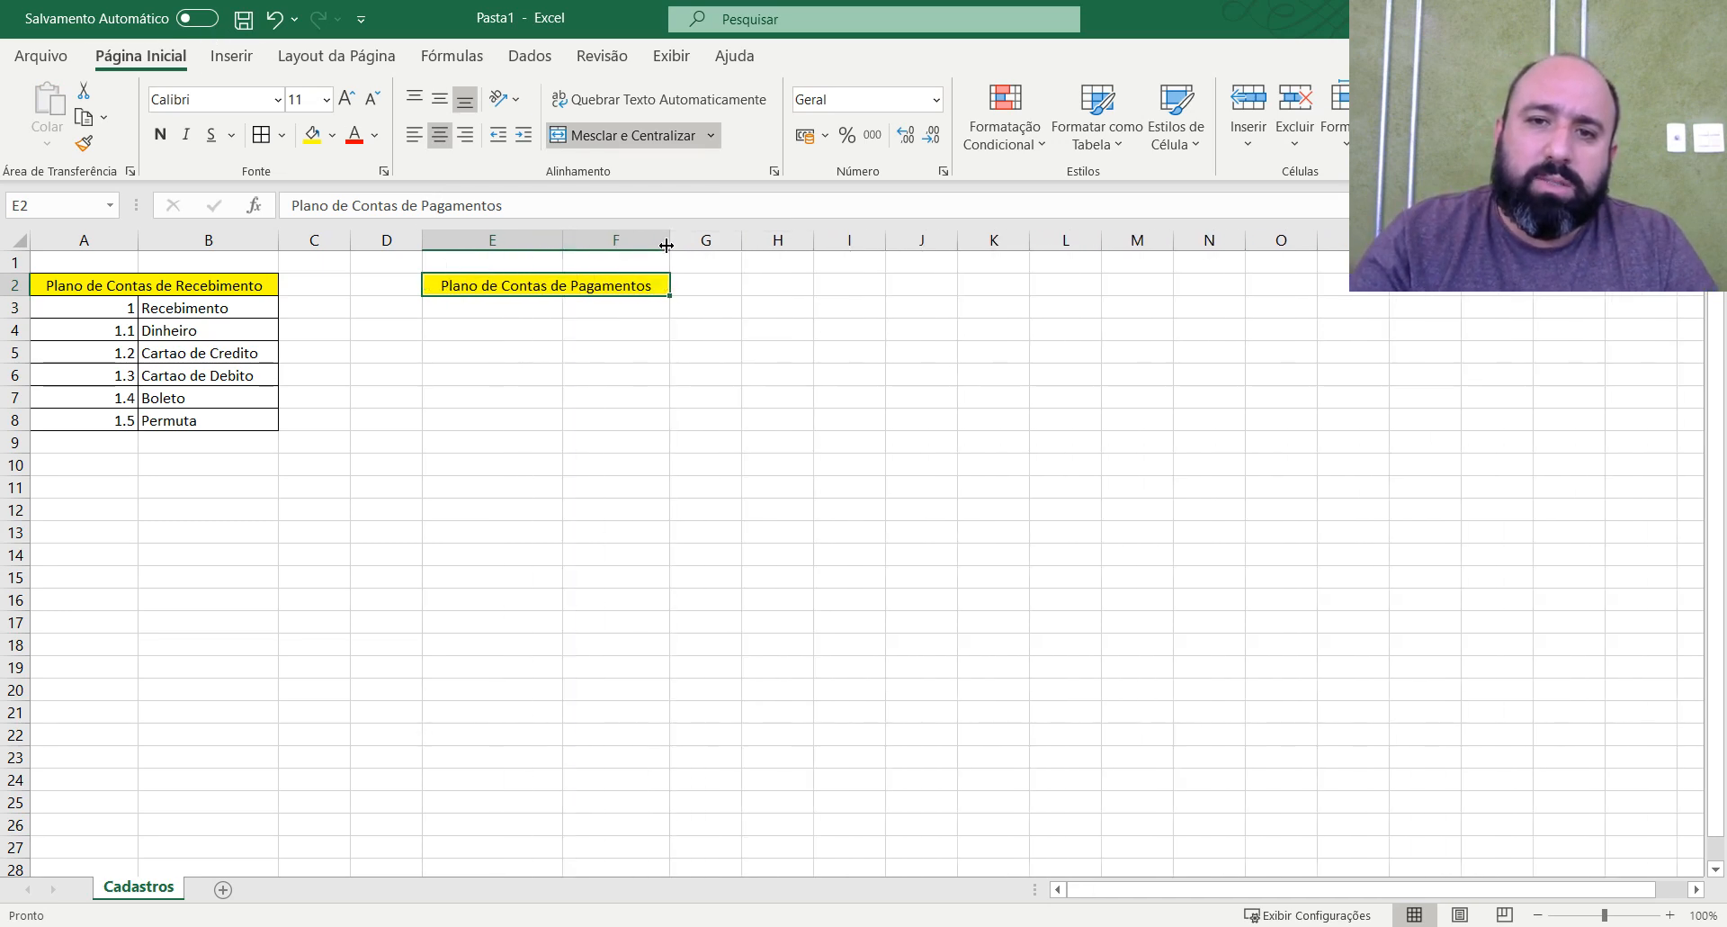
left_click(117, 616)
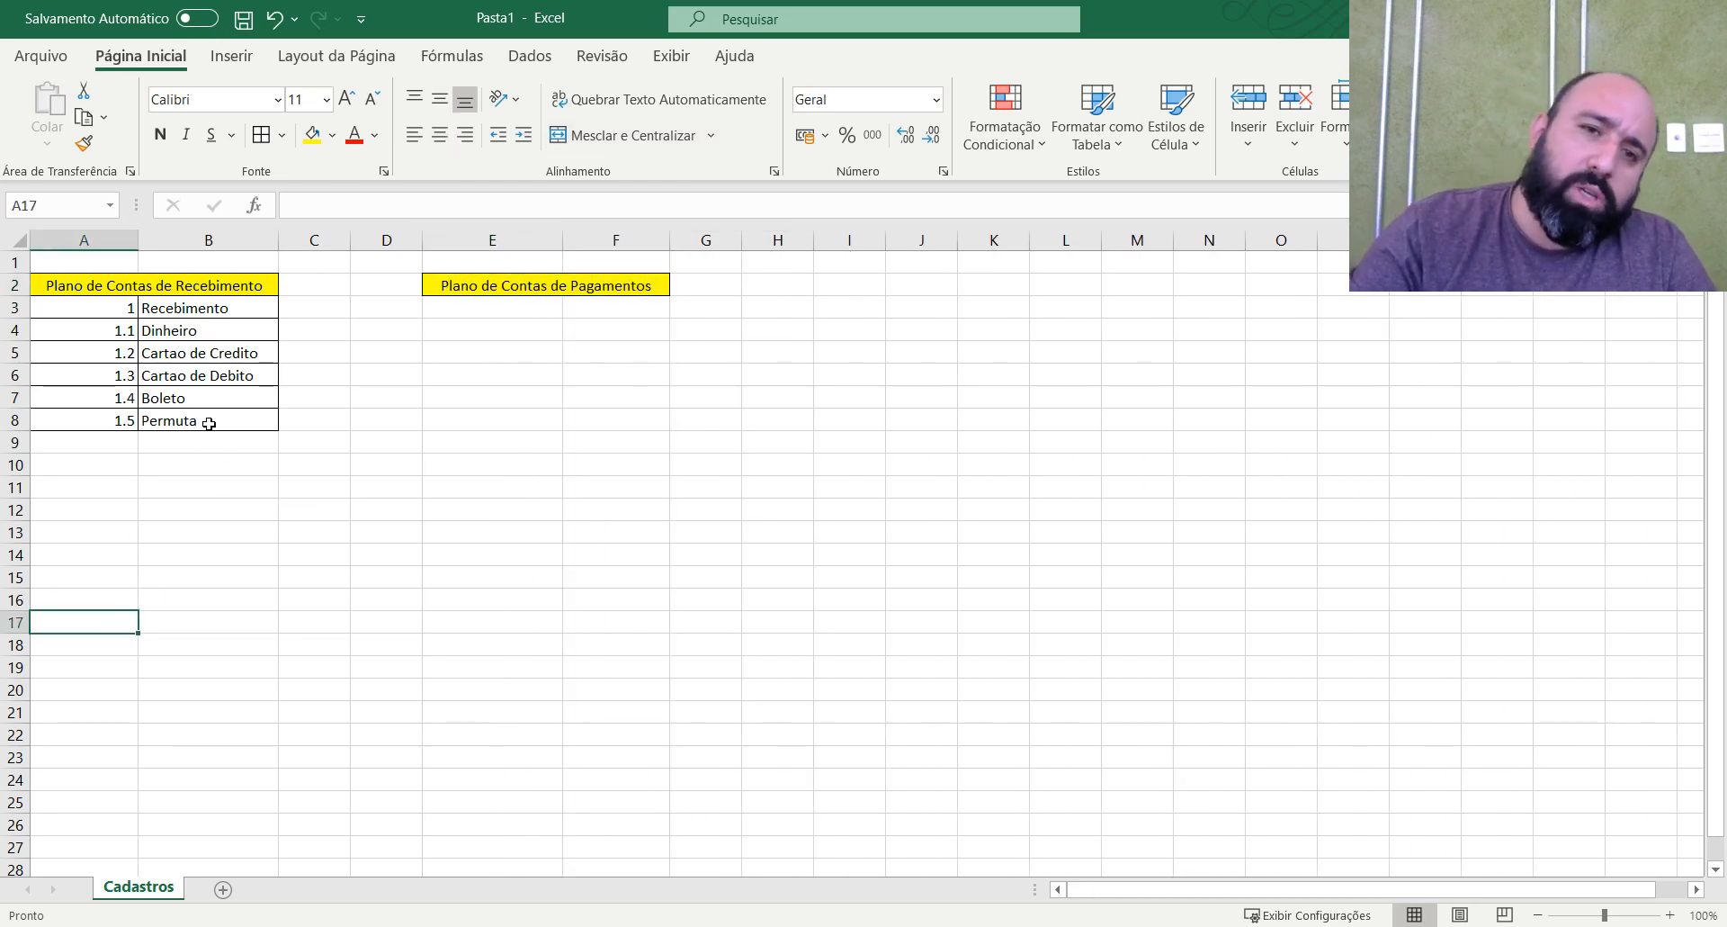
left_click_drag(241, 310, 193, 623)
left_click(194, 623)
left_click(224, 441)
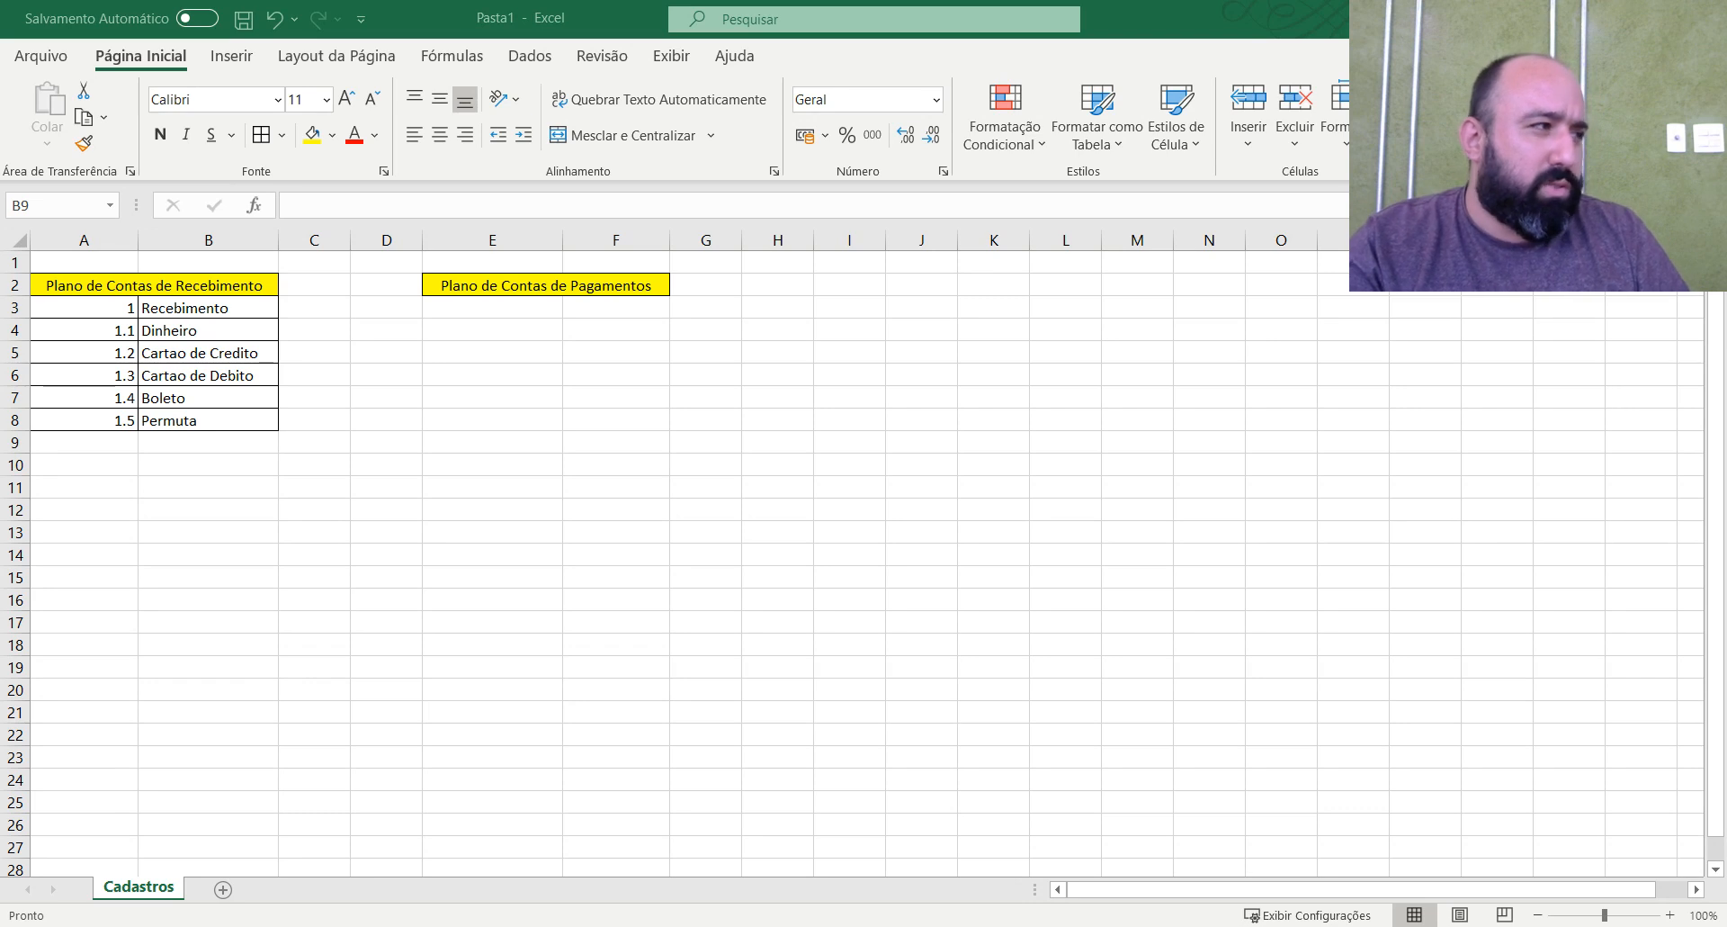
Copy the prepared expense account list from its source and paste it under the payments title, starting at E3.
key("ctrl+c")
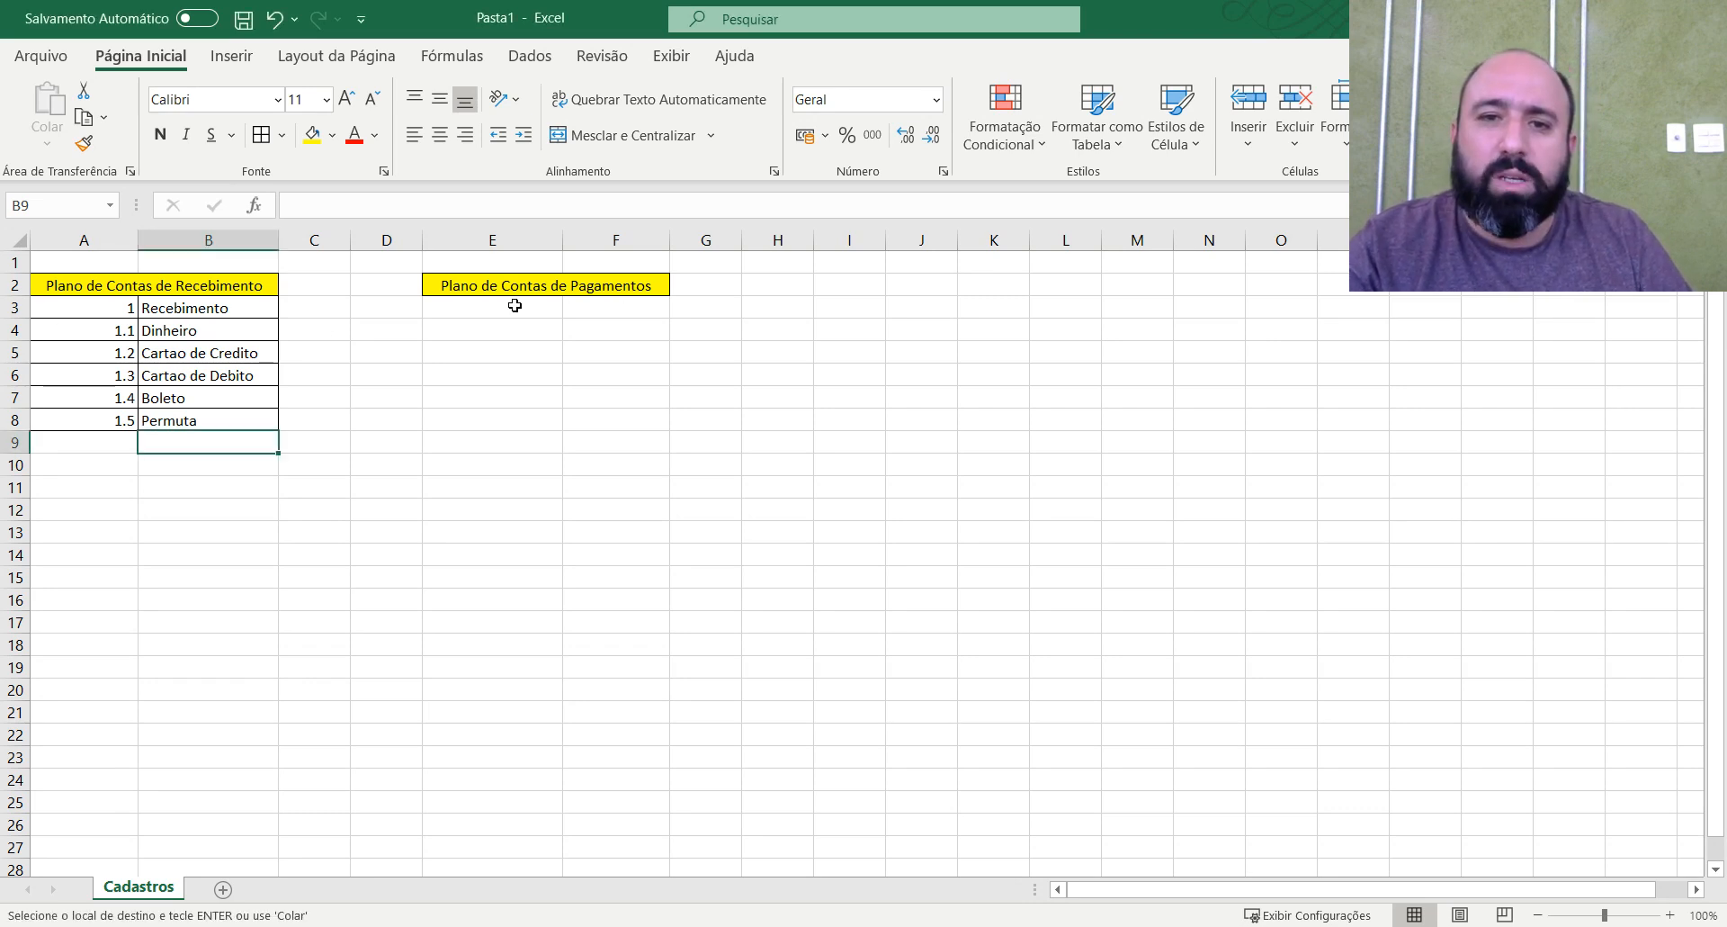
left_click(544, 306)
key("ctrl+v")
left_click(598, 363)
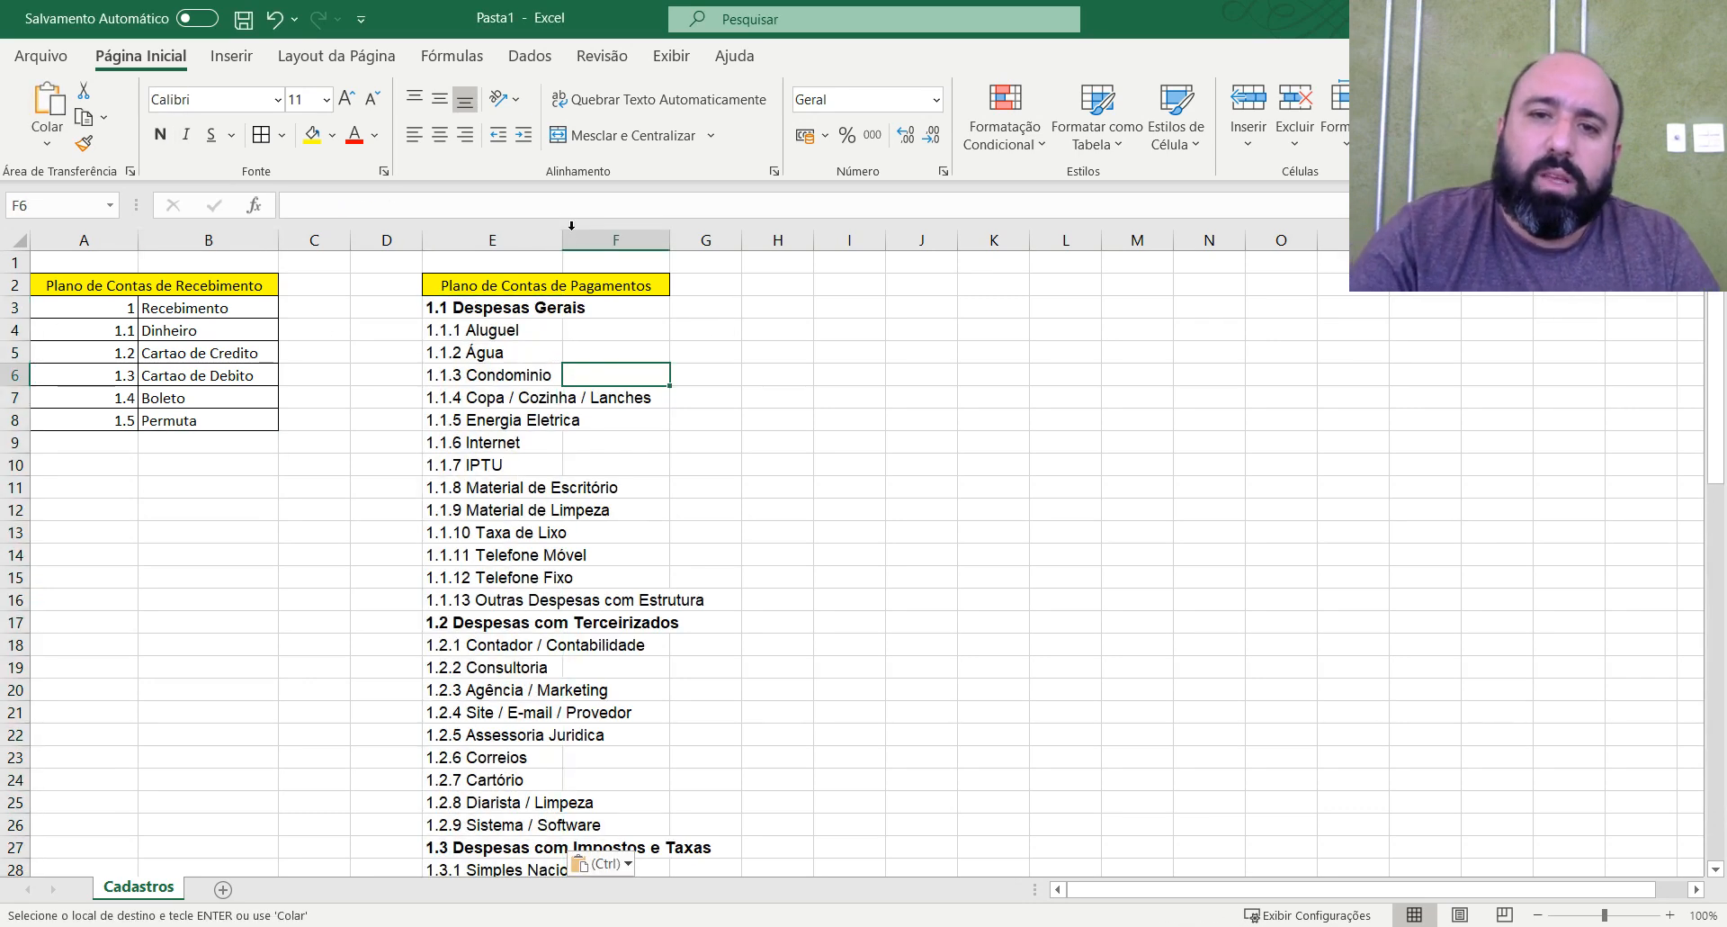
Widen column E to fit the pasted account names and delete column F so the title spans only column E.
left_click_drag(565, 243, 781, 243)
left_click(697, 351)
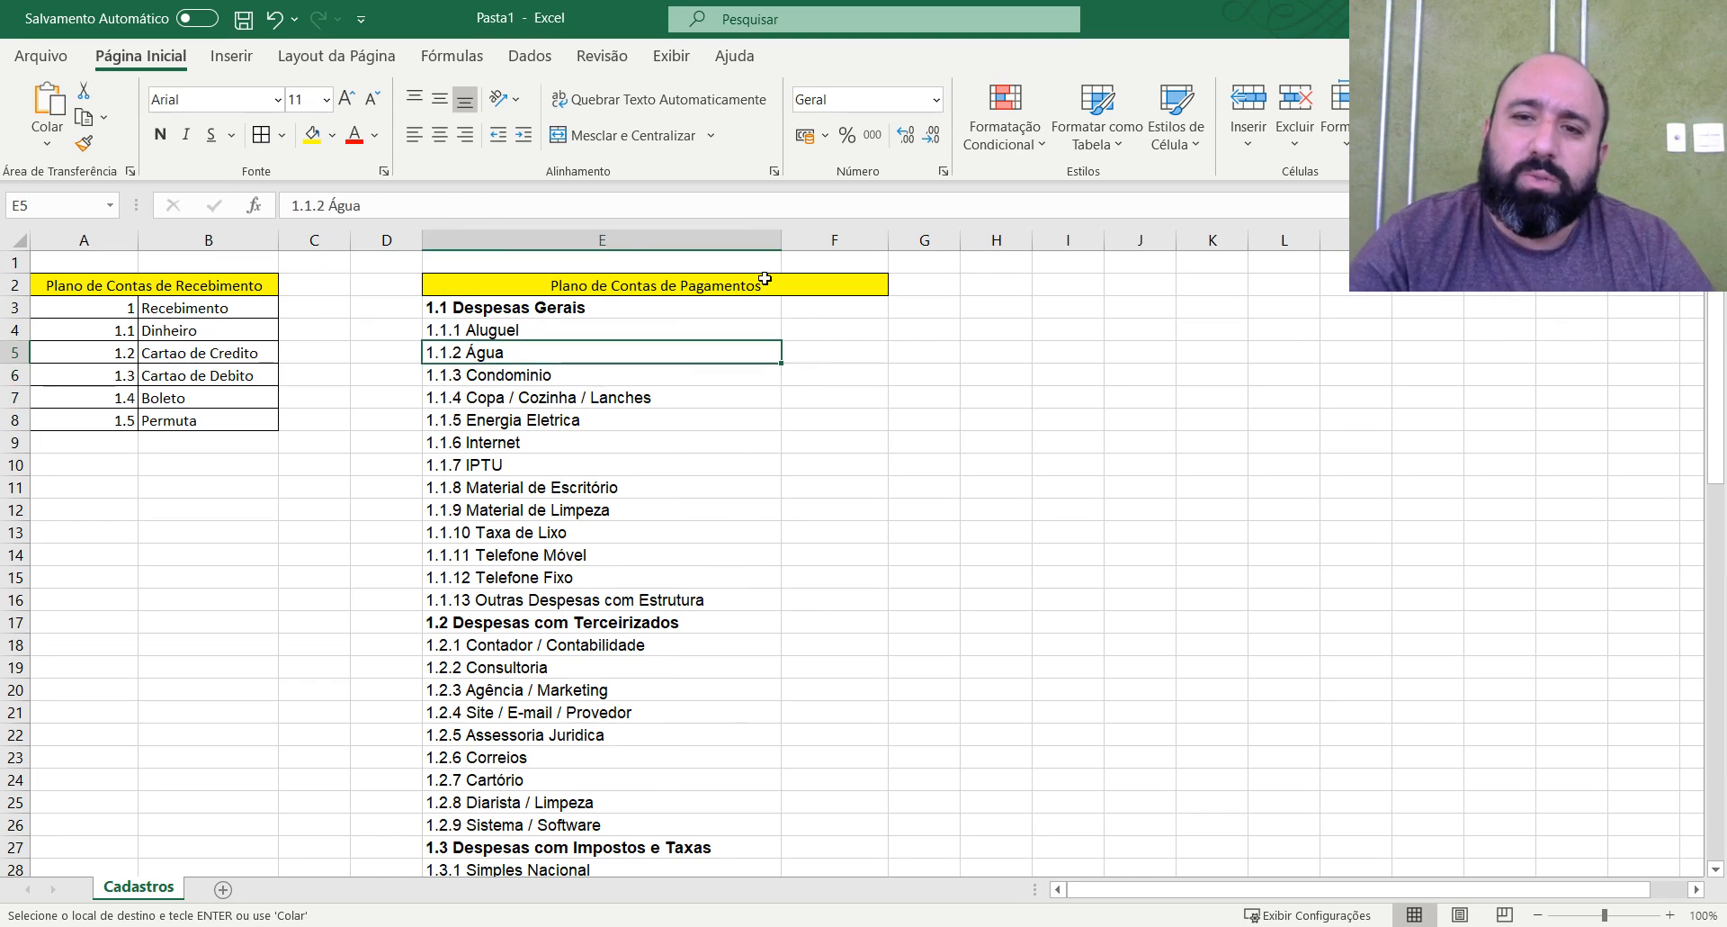
left_click(766, 284)
left_click(854, 242)
key("ctrl+minus")
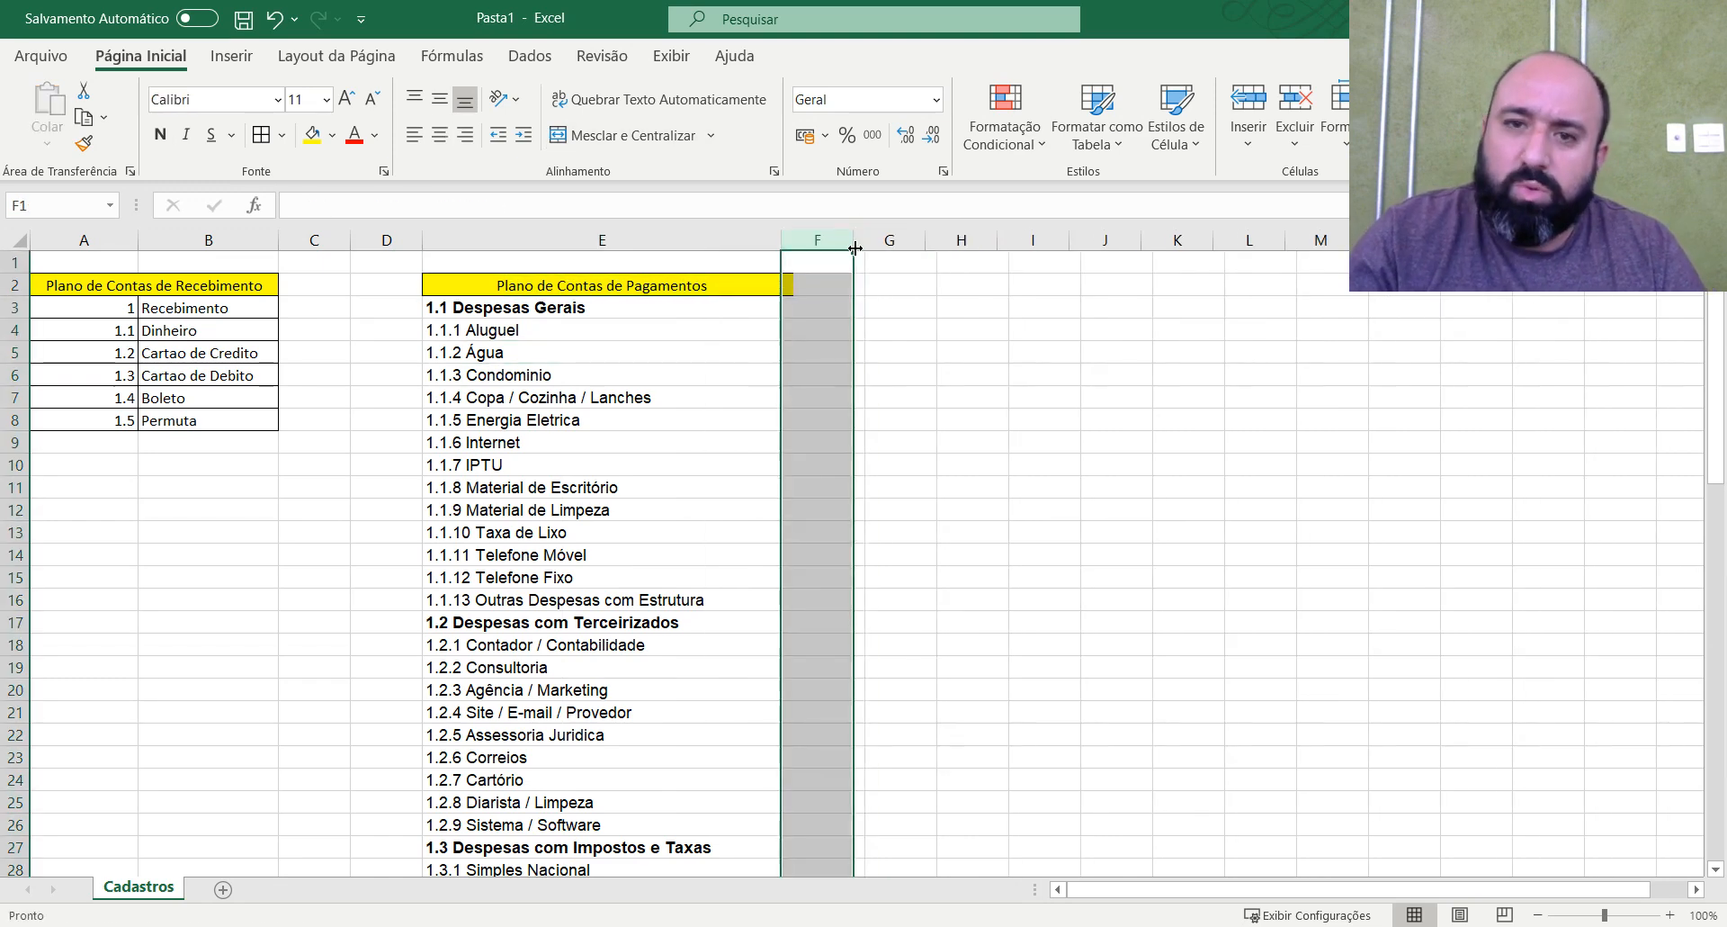
left_click(550, 487)
left_click(588, 327)
left_click(606, 314)
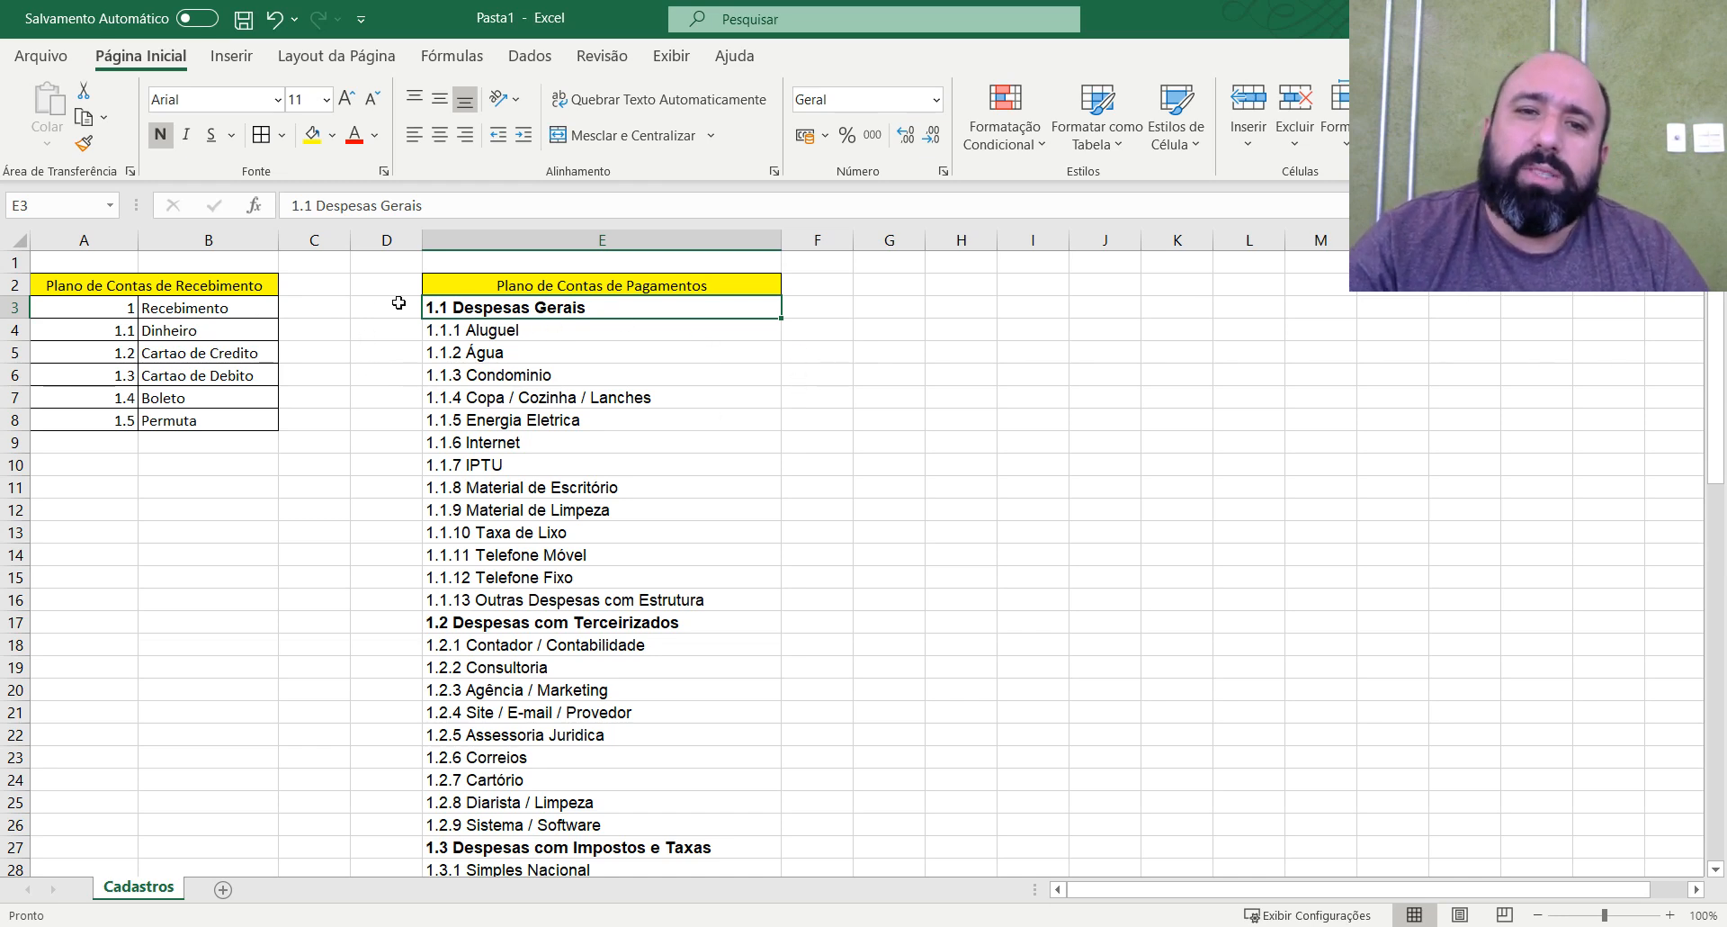
scroll(501, 711, "down", 20)
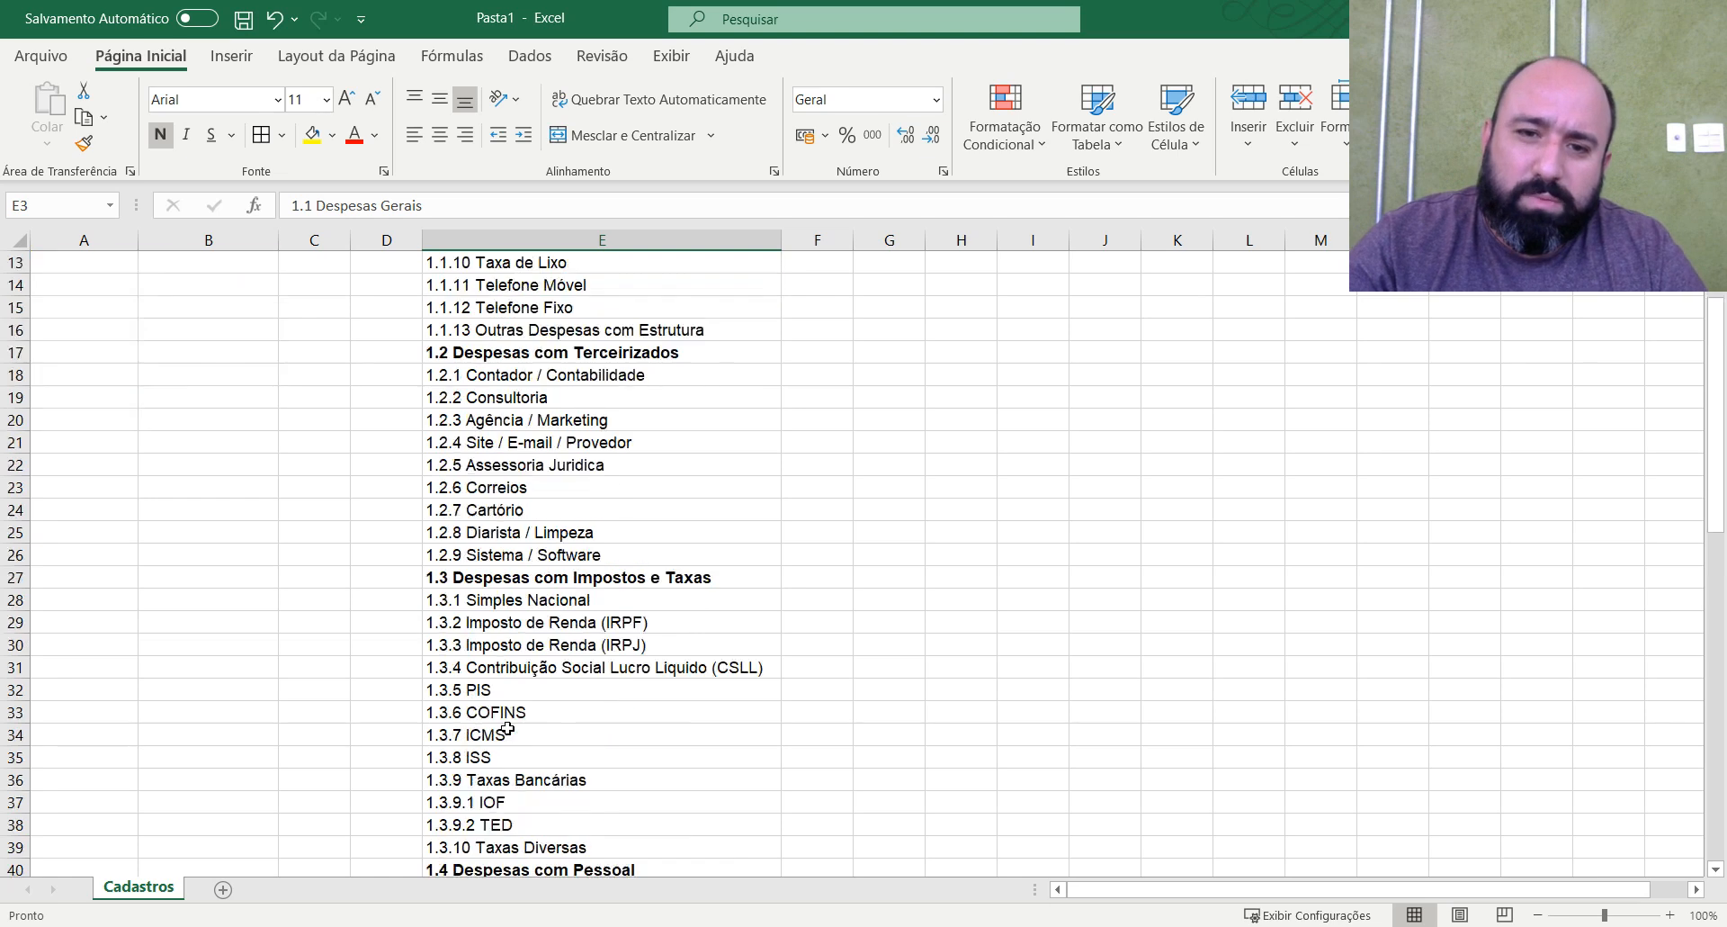
scroll(529, 713, "up", 15)
scroll(528, 713, "up", 6)
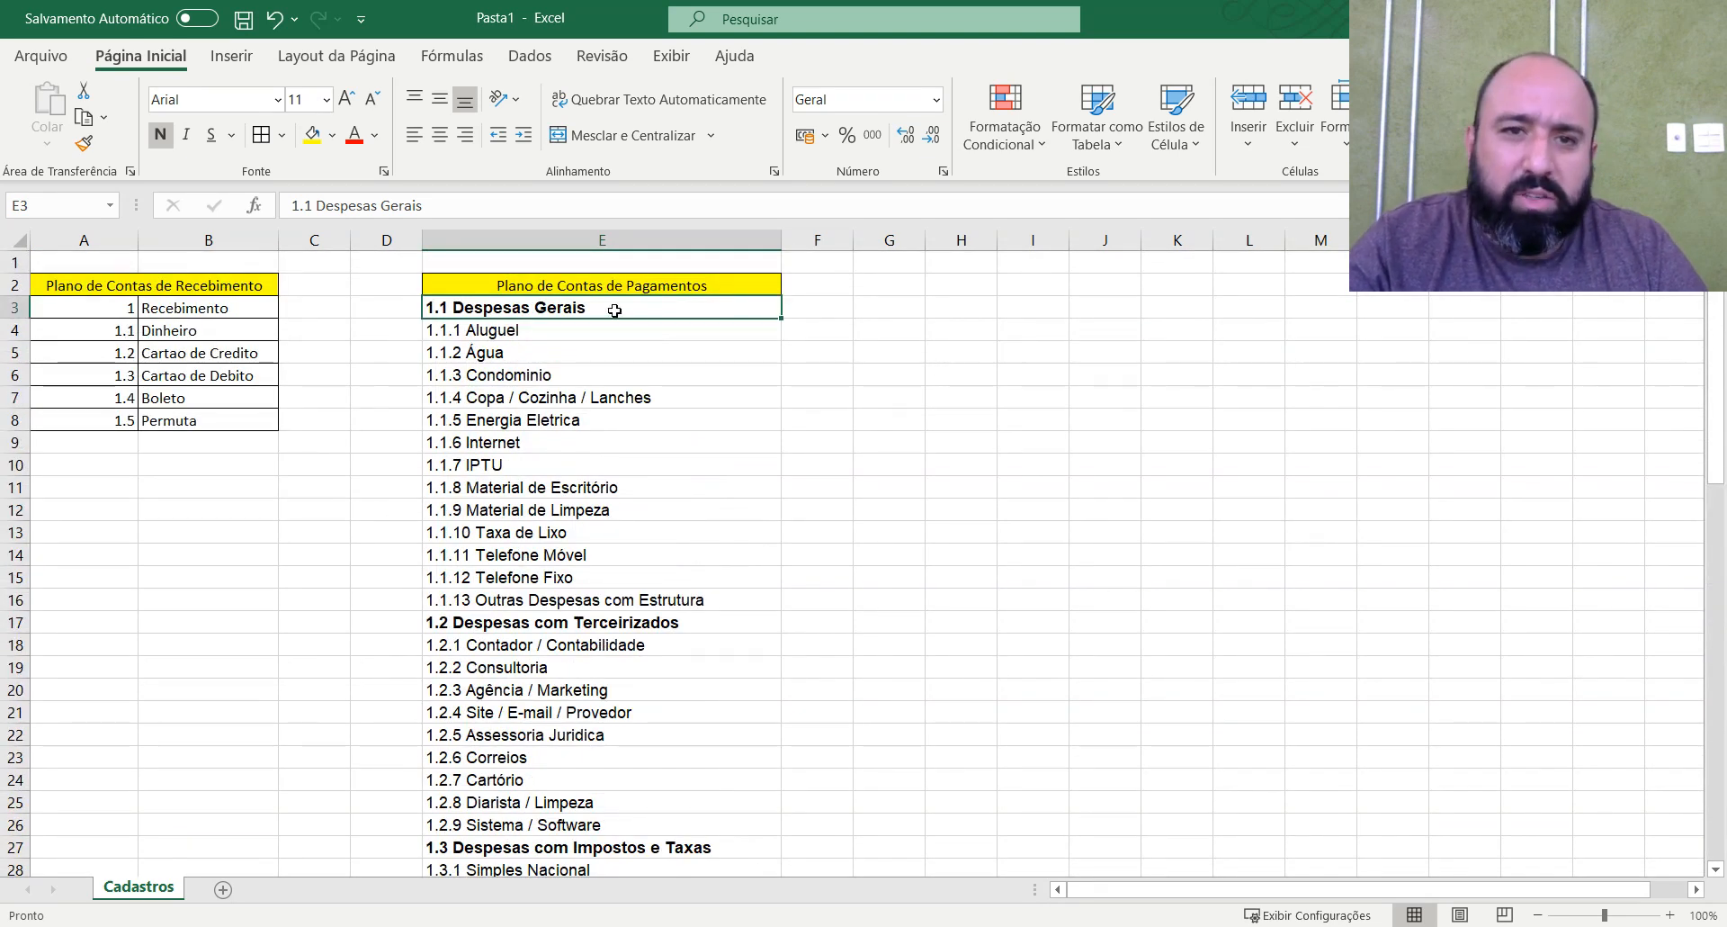
Enter the formula =CONCATENAR(A3;B3) in C3 to join the account code and its description.
left_click(340, 310)
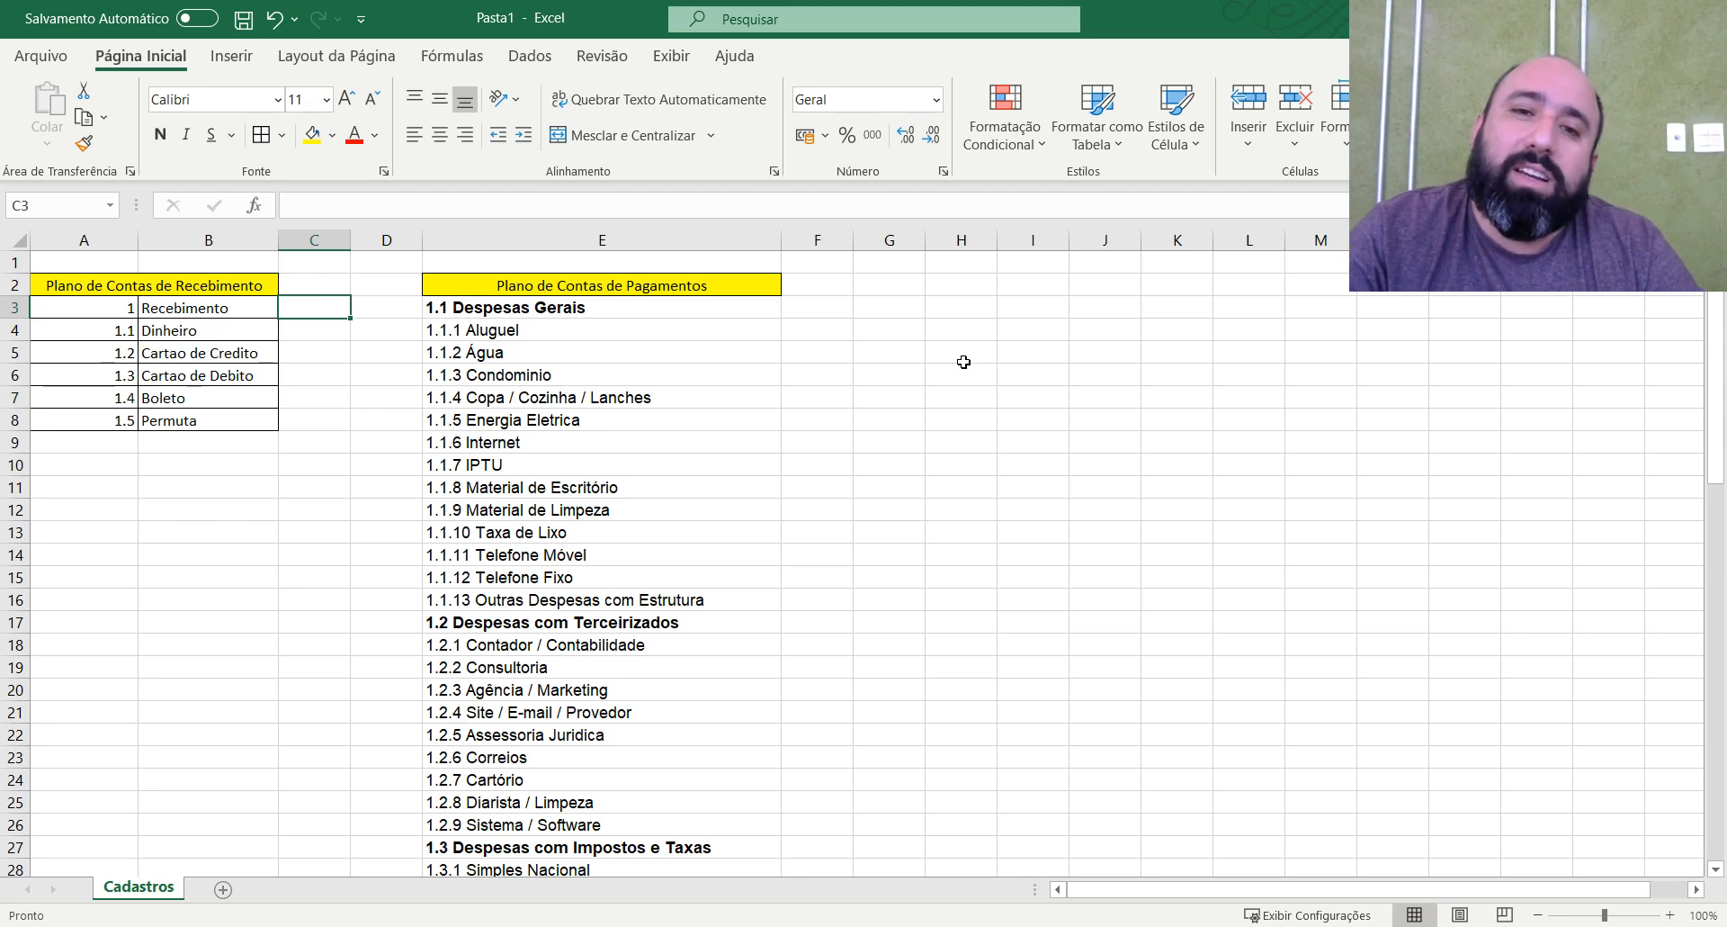
type("=con")
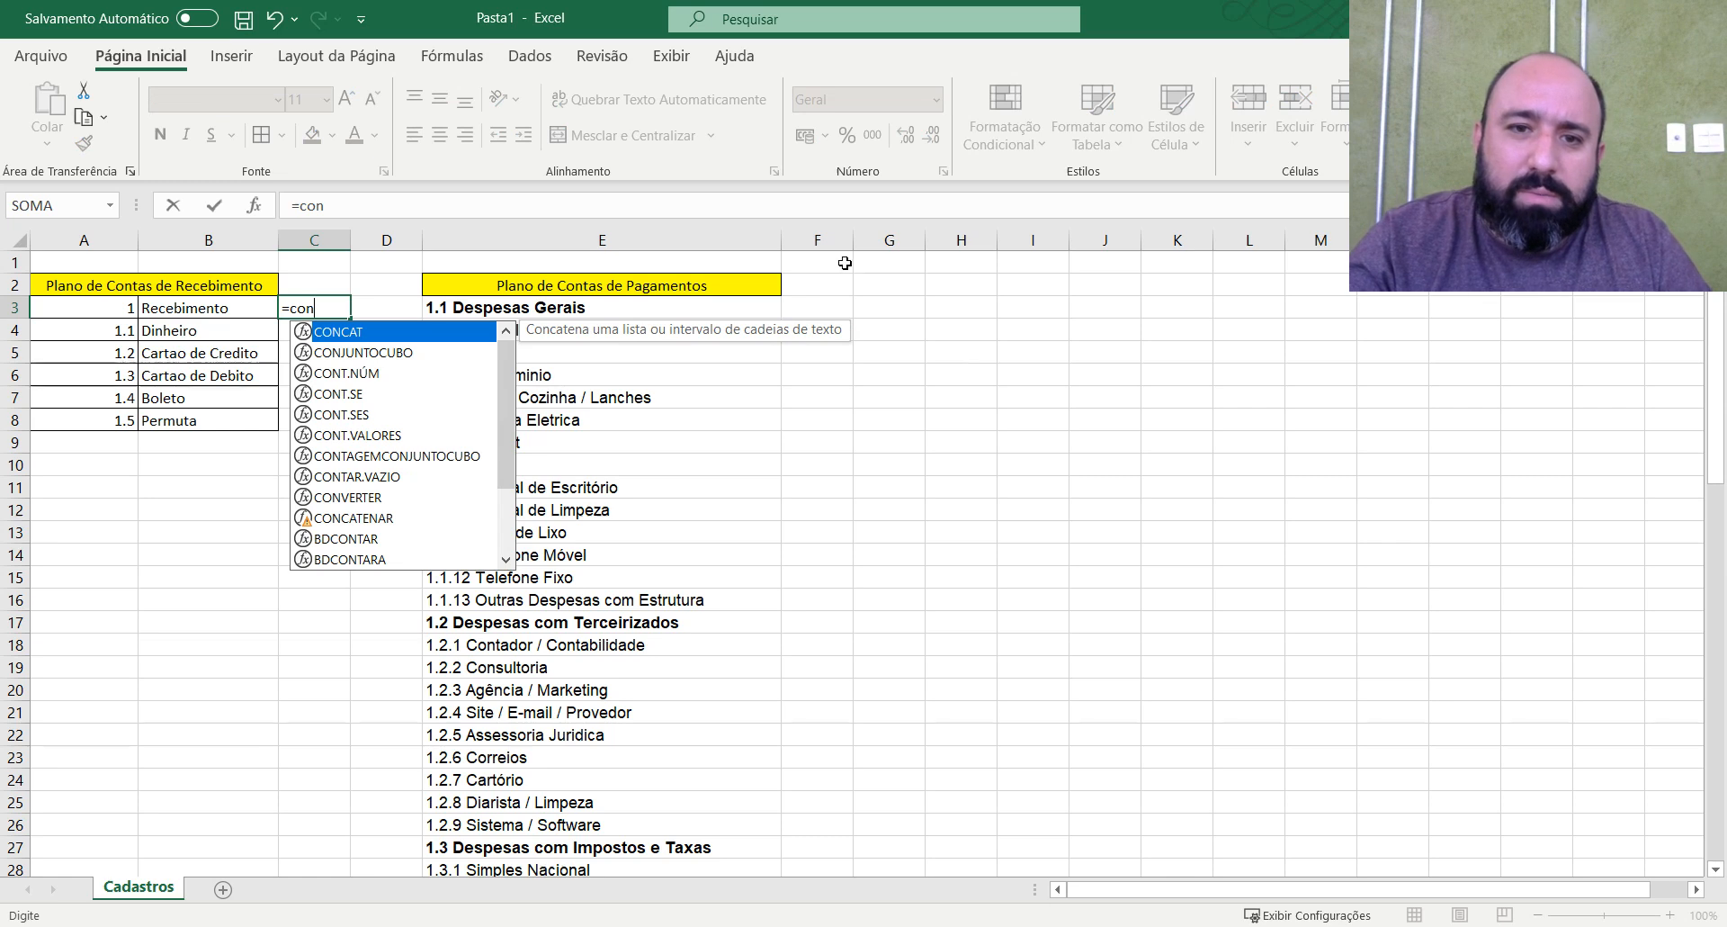
type("cat")
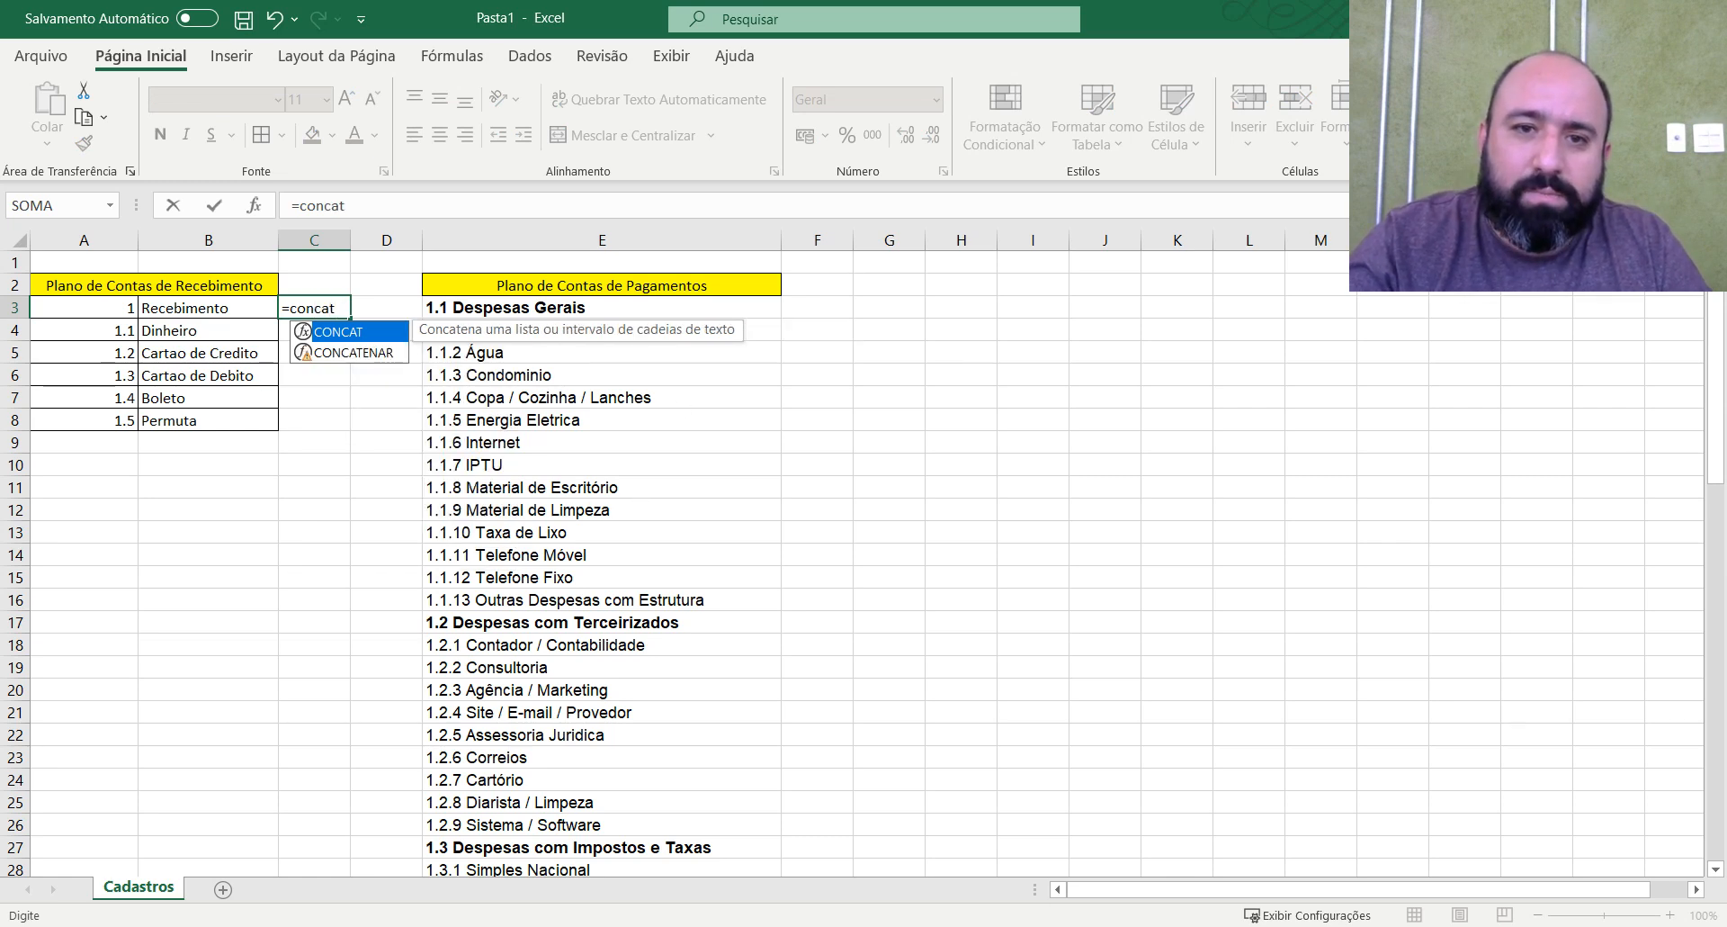
double_click(369, 353)
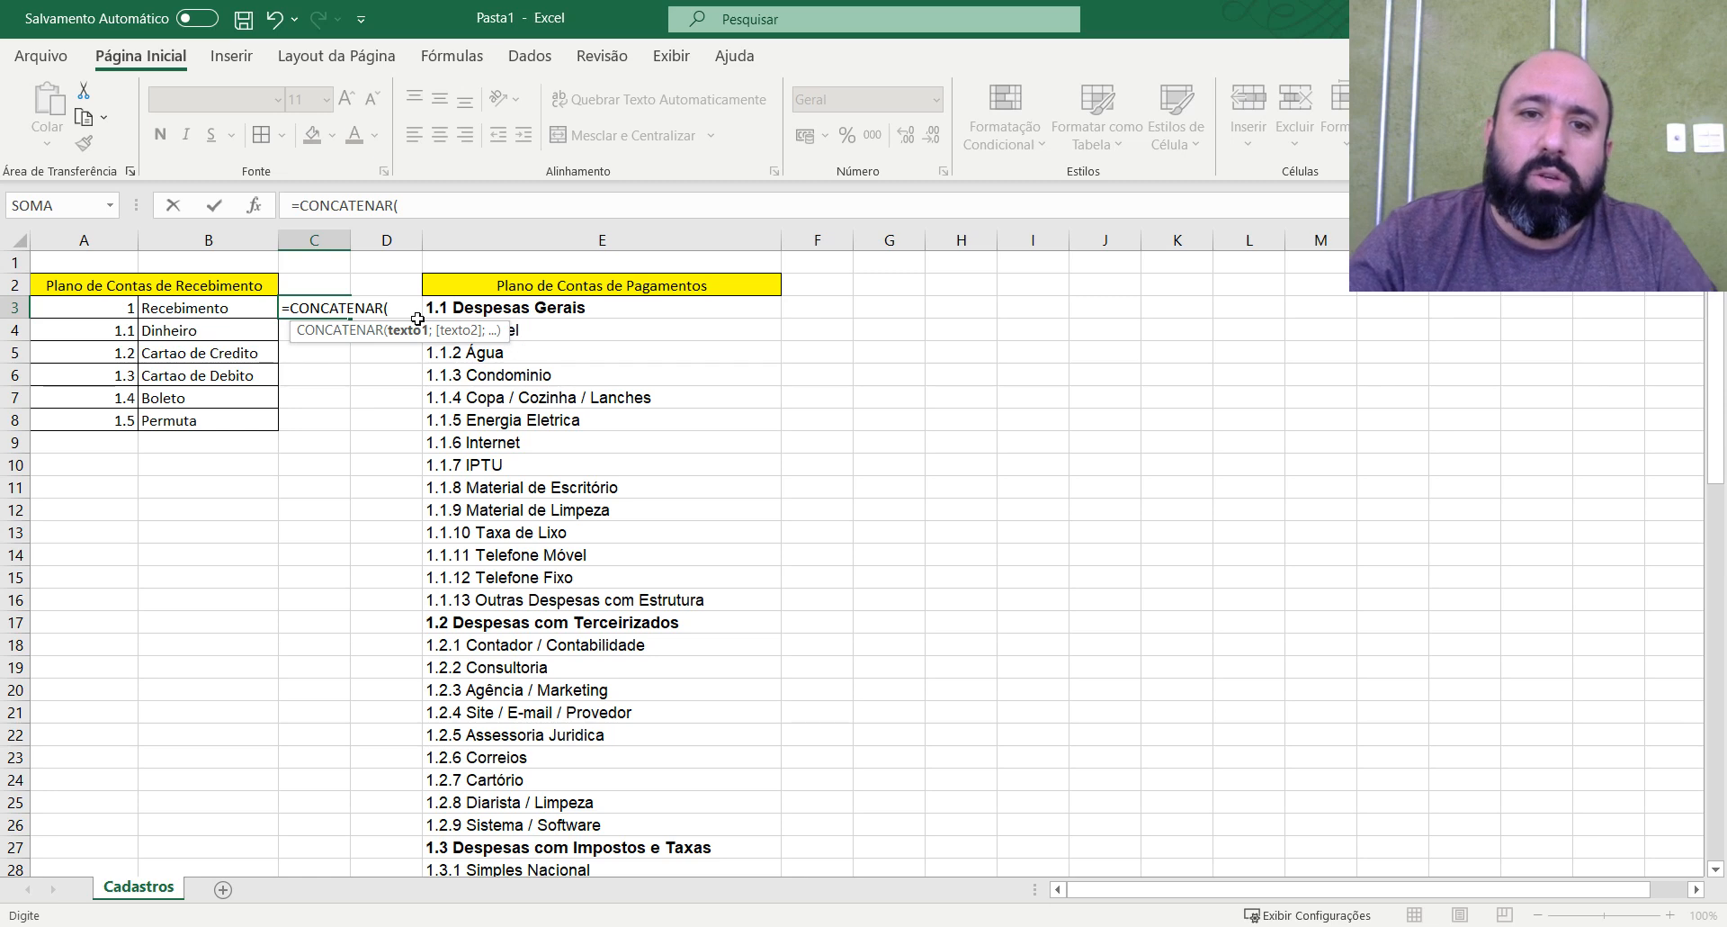
left_click(74, 306)
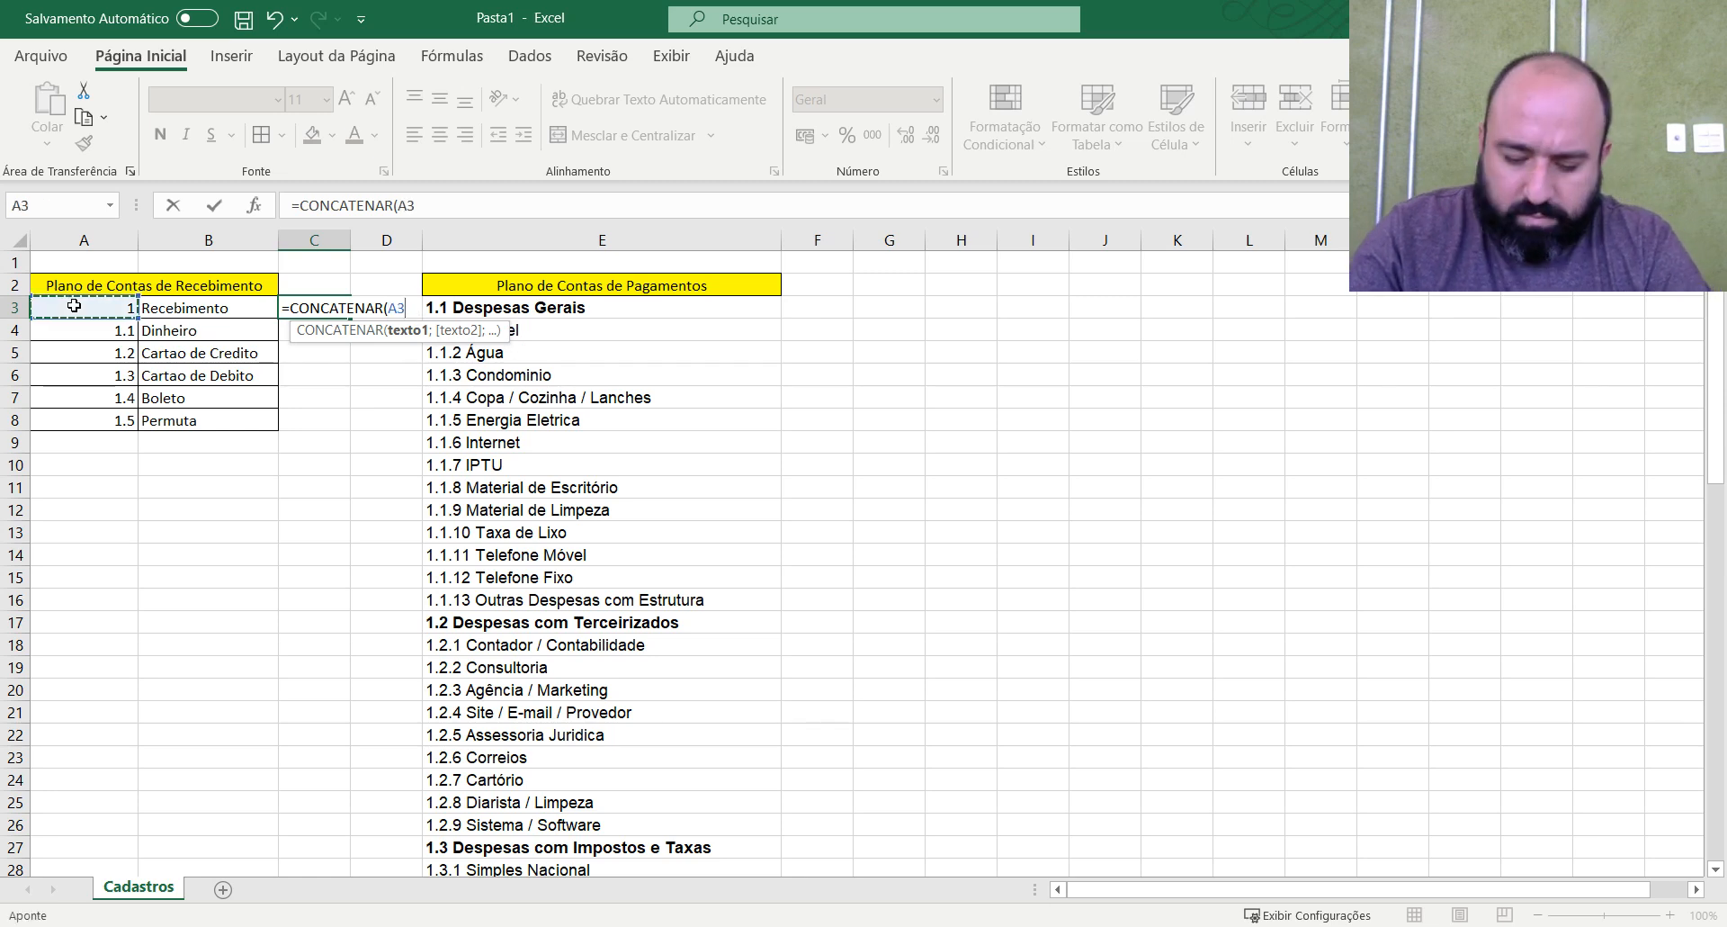
type(";;")
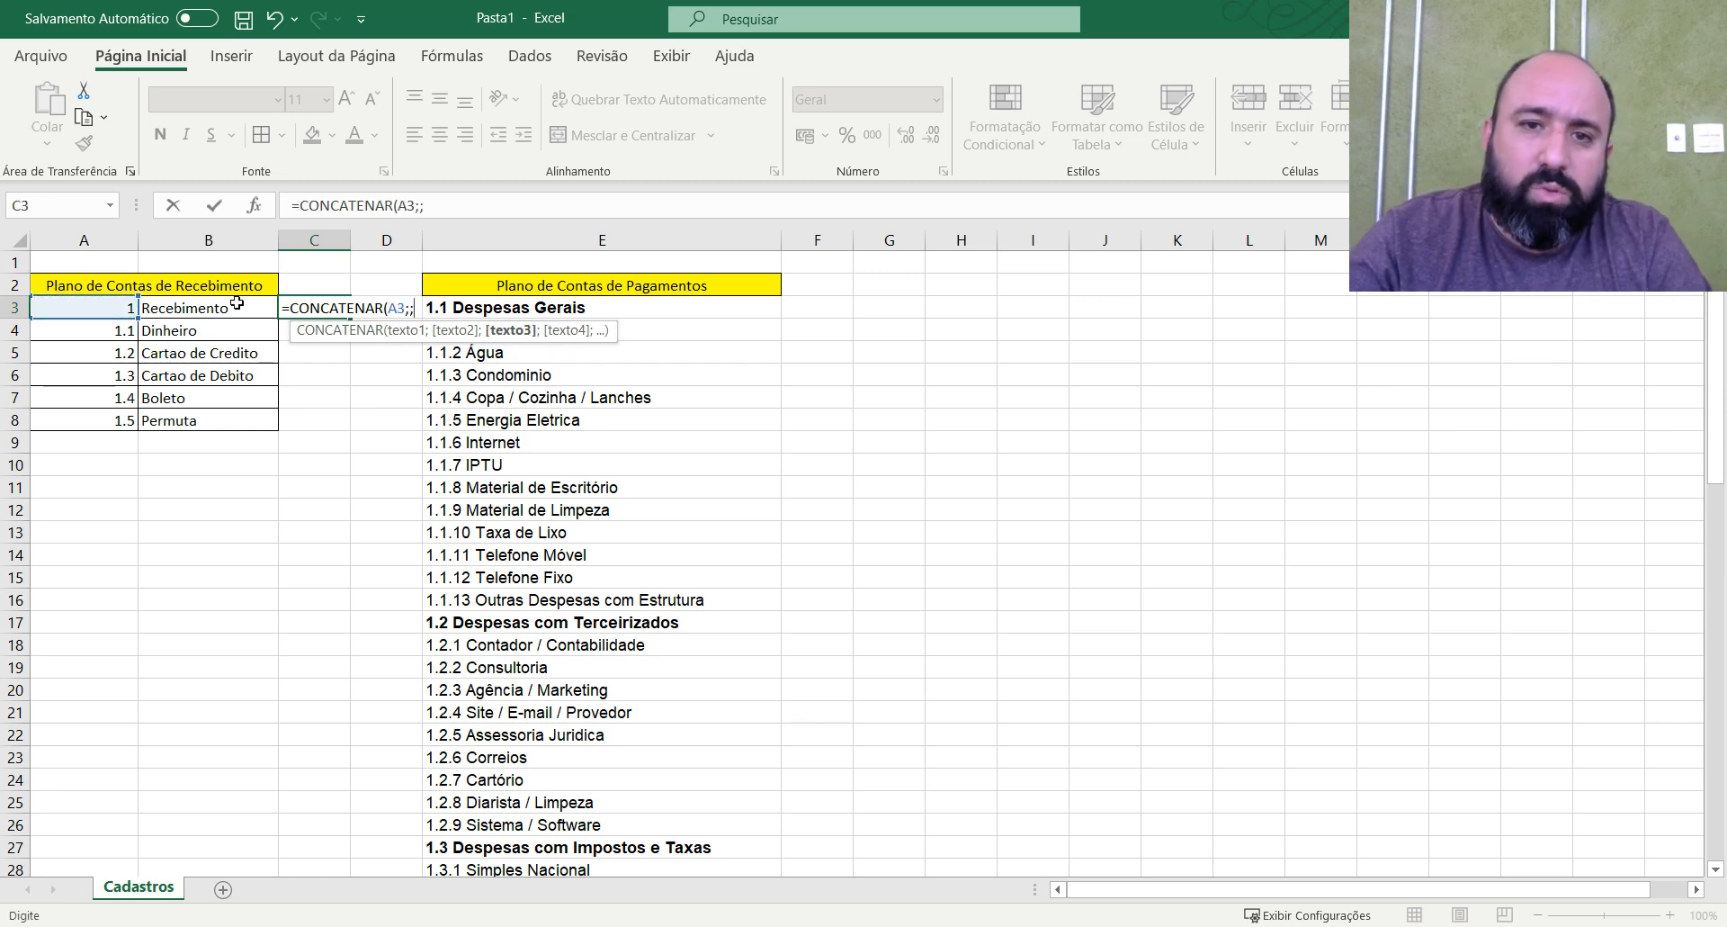
key("BackSpace")
left_click(232, 305)
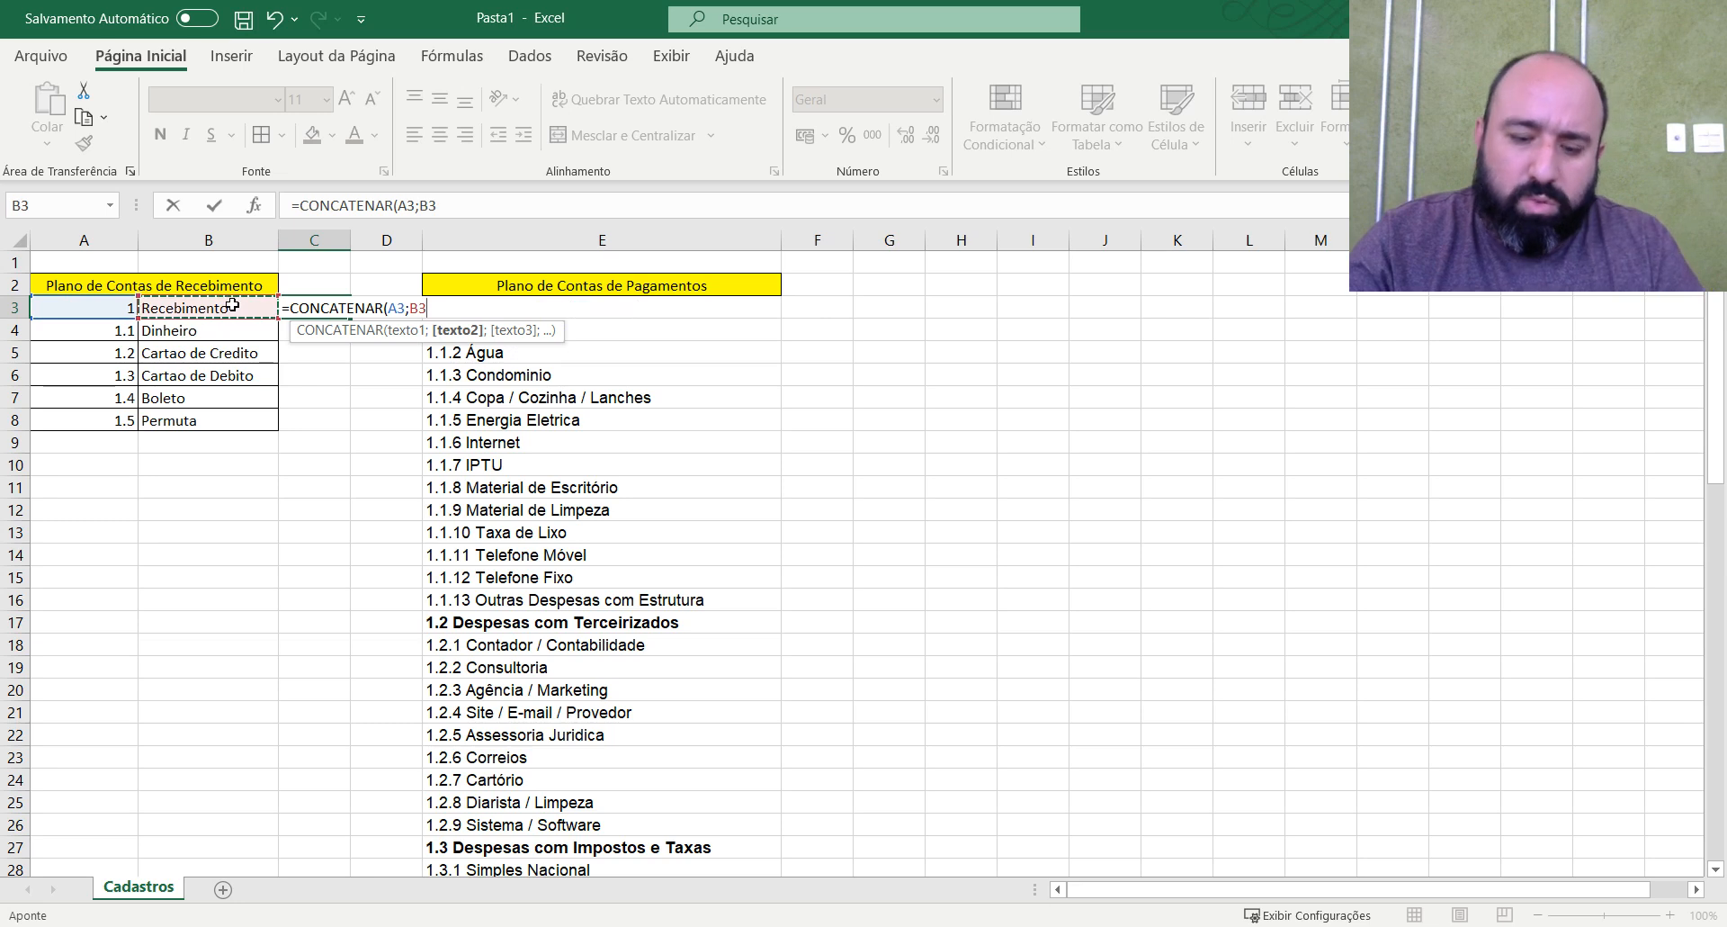
type(")")
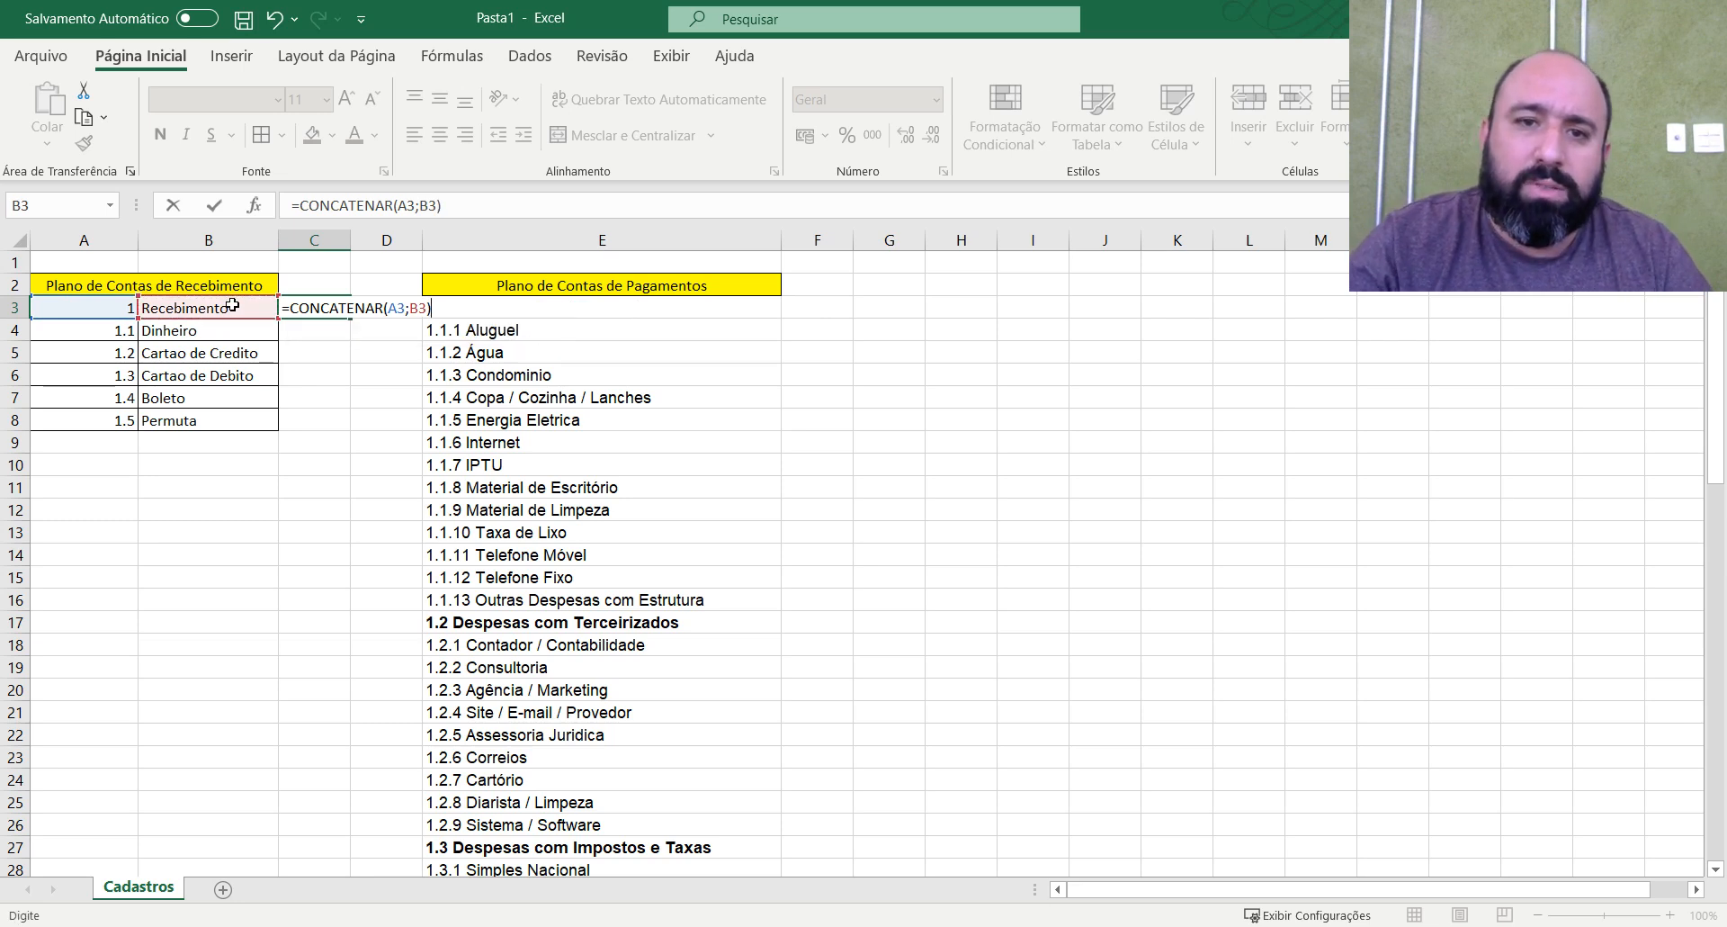
key("Return")
key("Up")
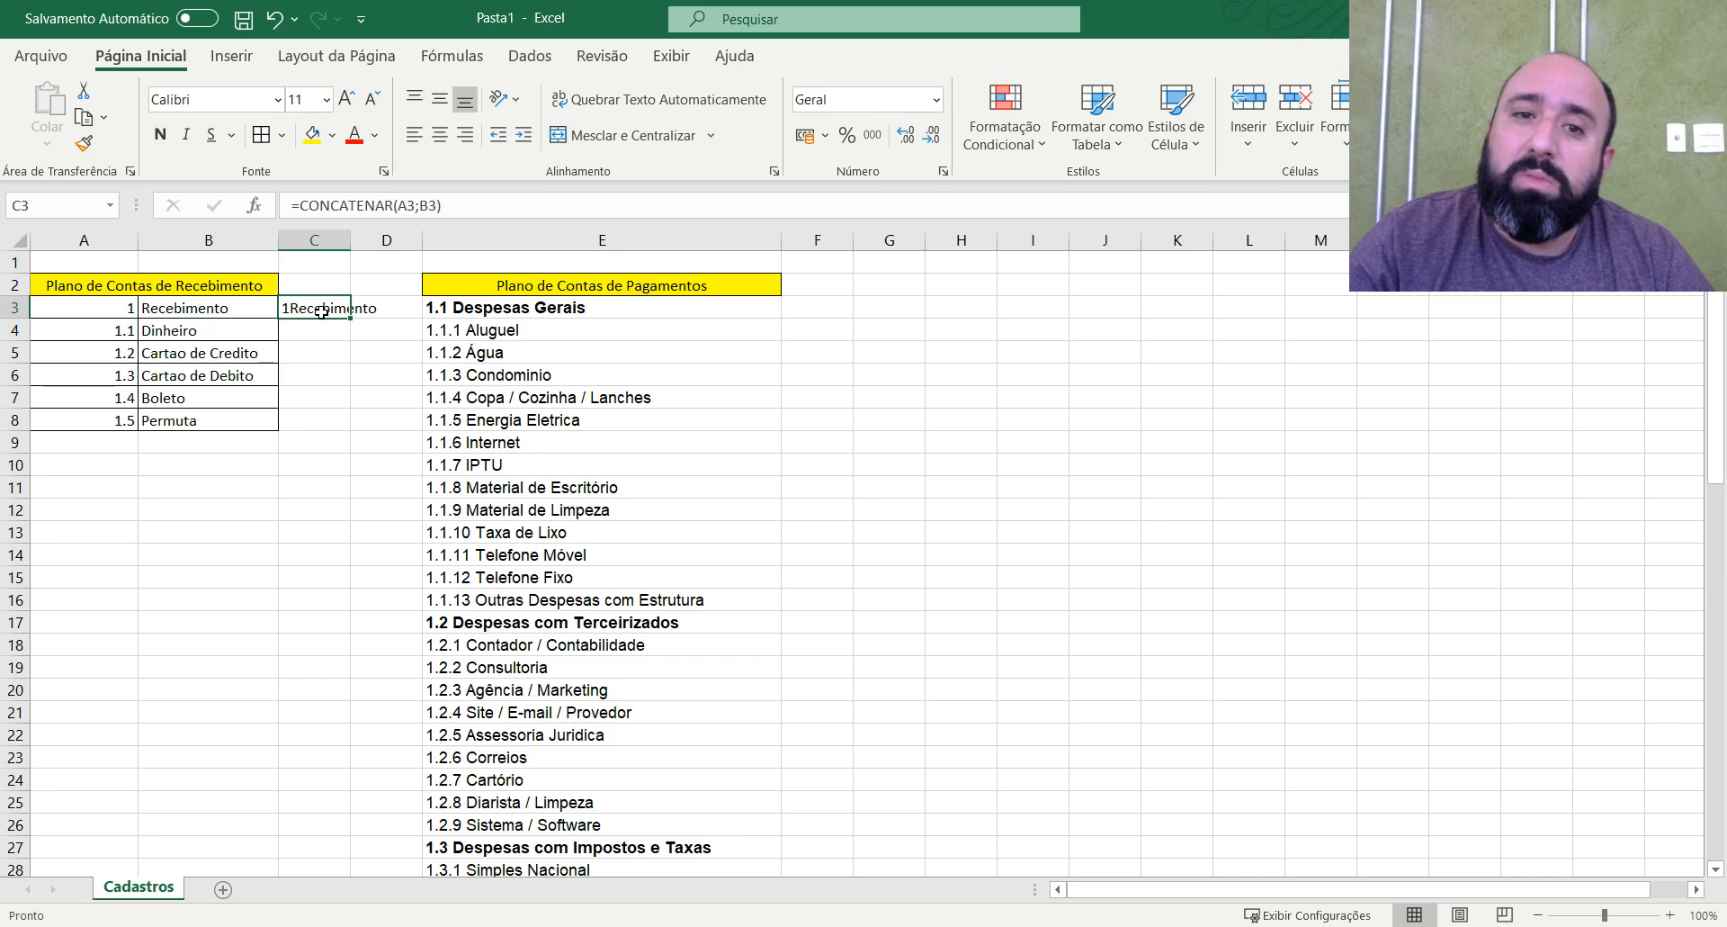
Edit the formula in C3 to =CONCATENAR(A3;" ";B3) so a space separates the code and description.
key("F2")
left_click(407, 307)
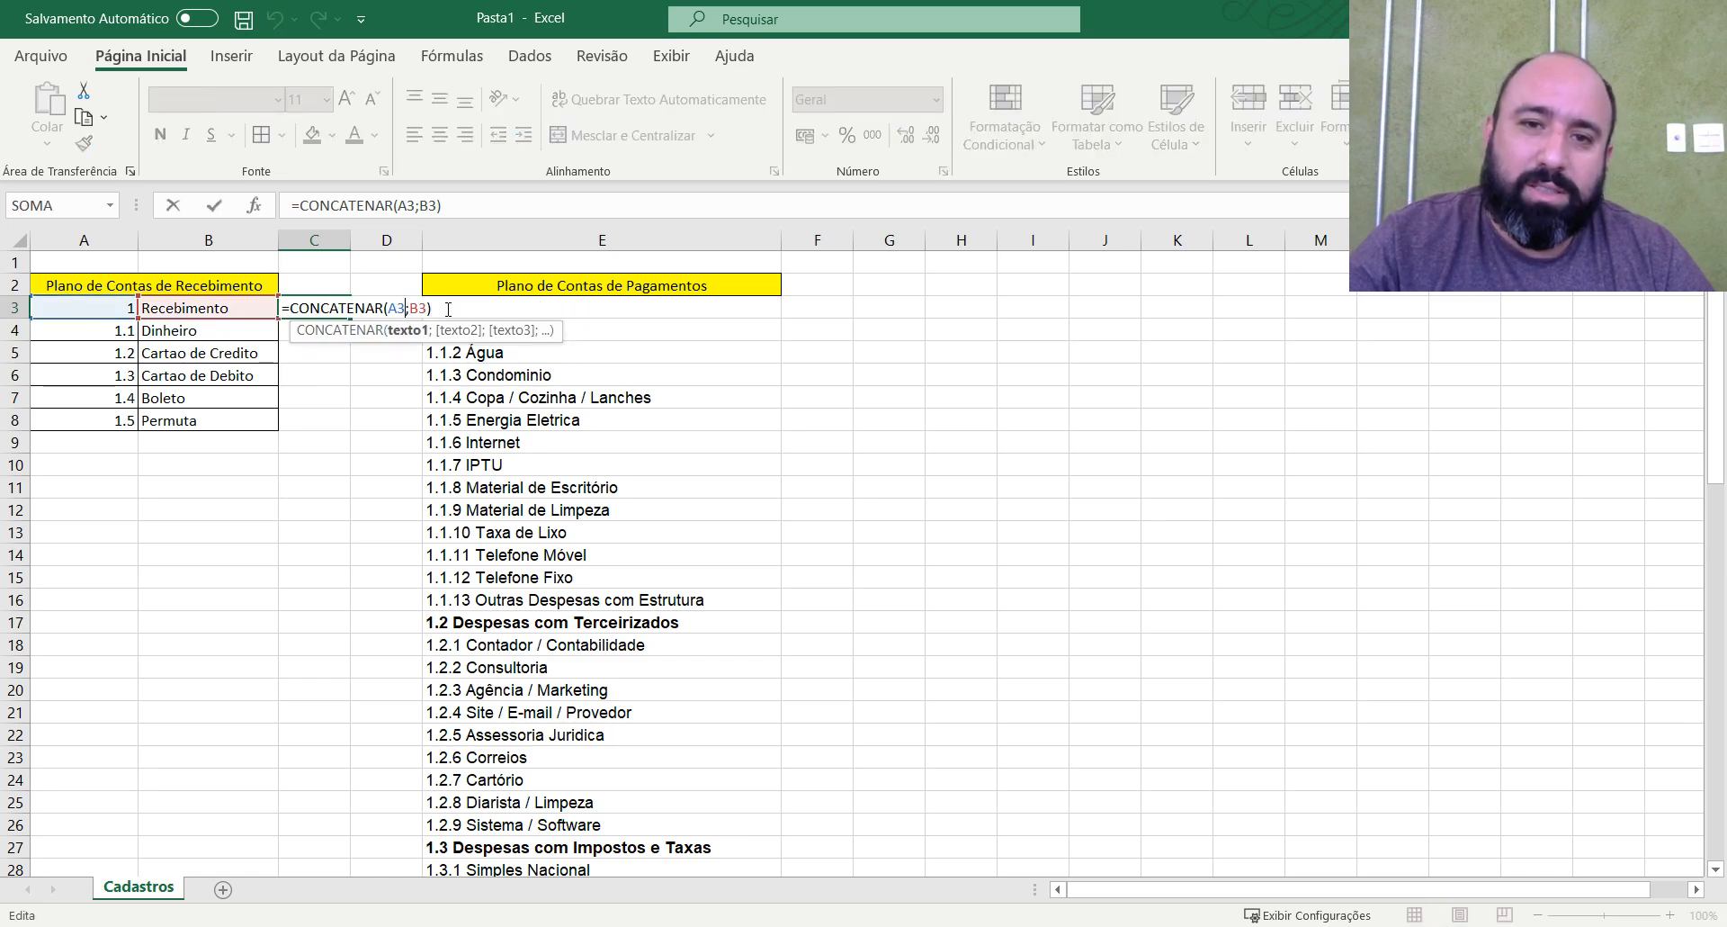
left_click(430, 308)
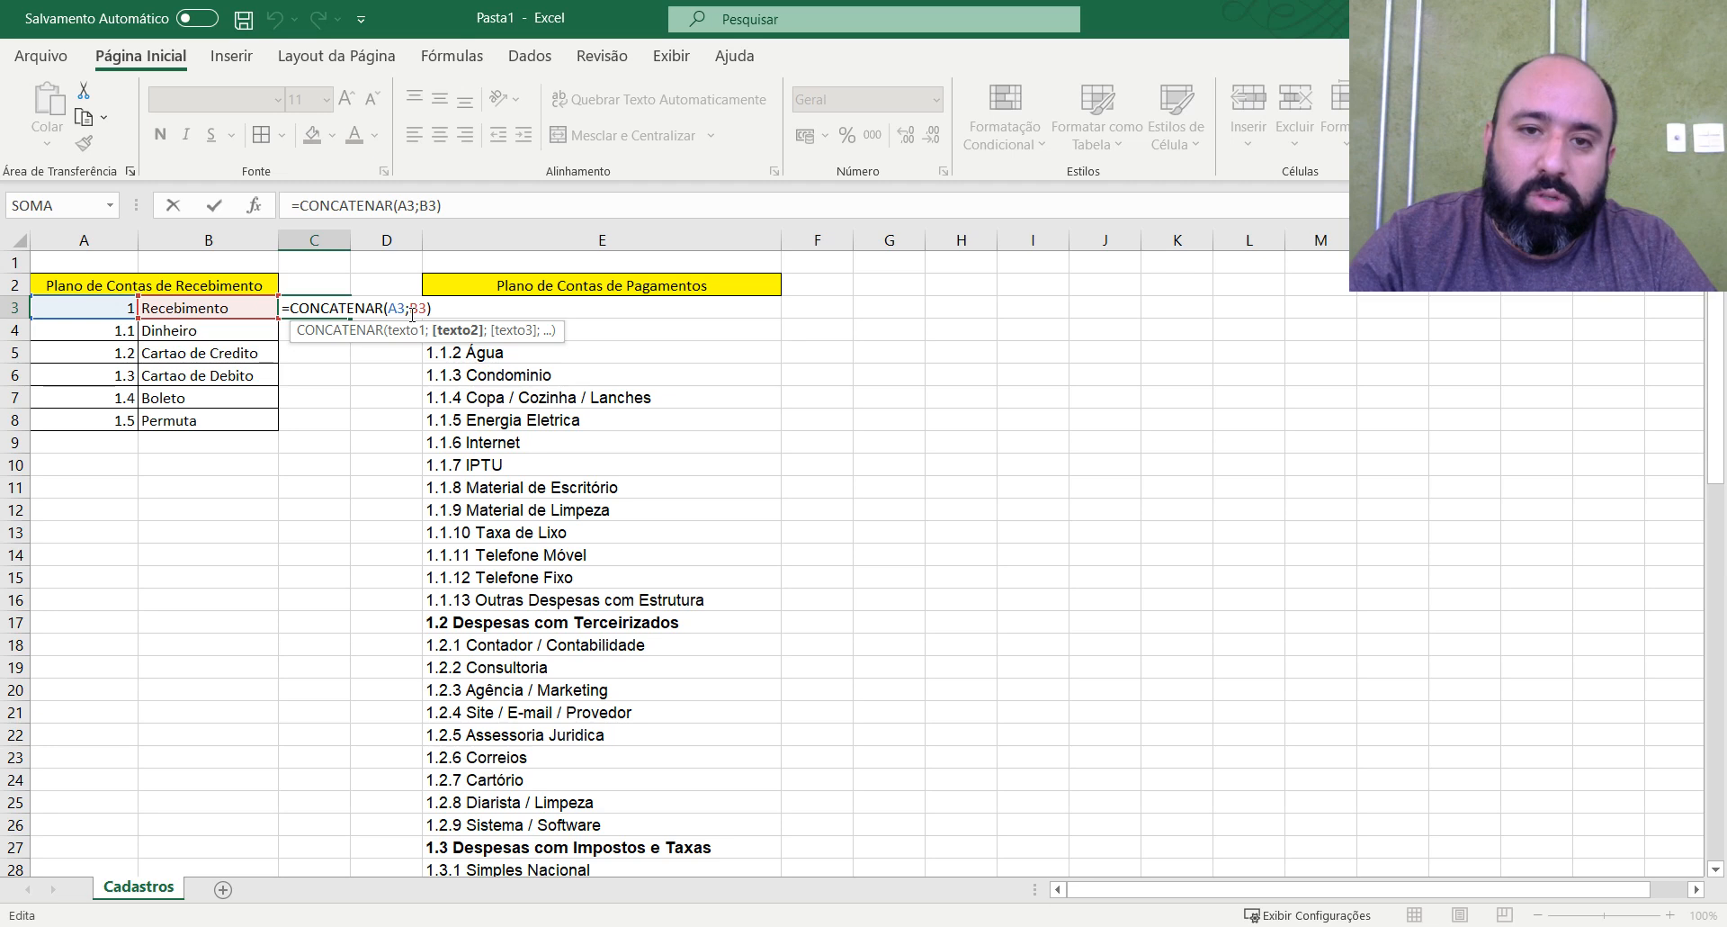
type(";")
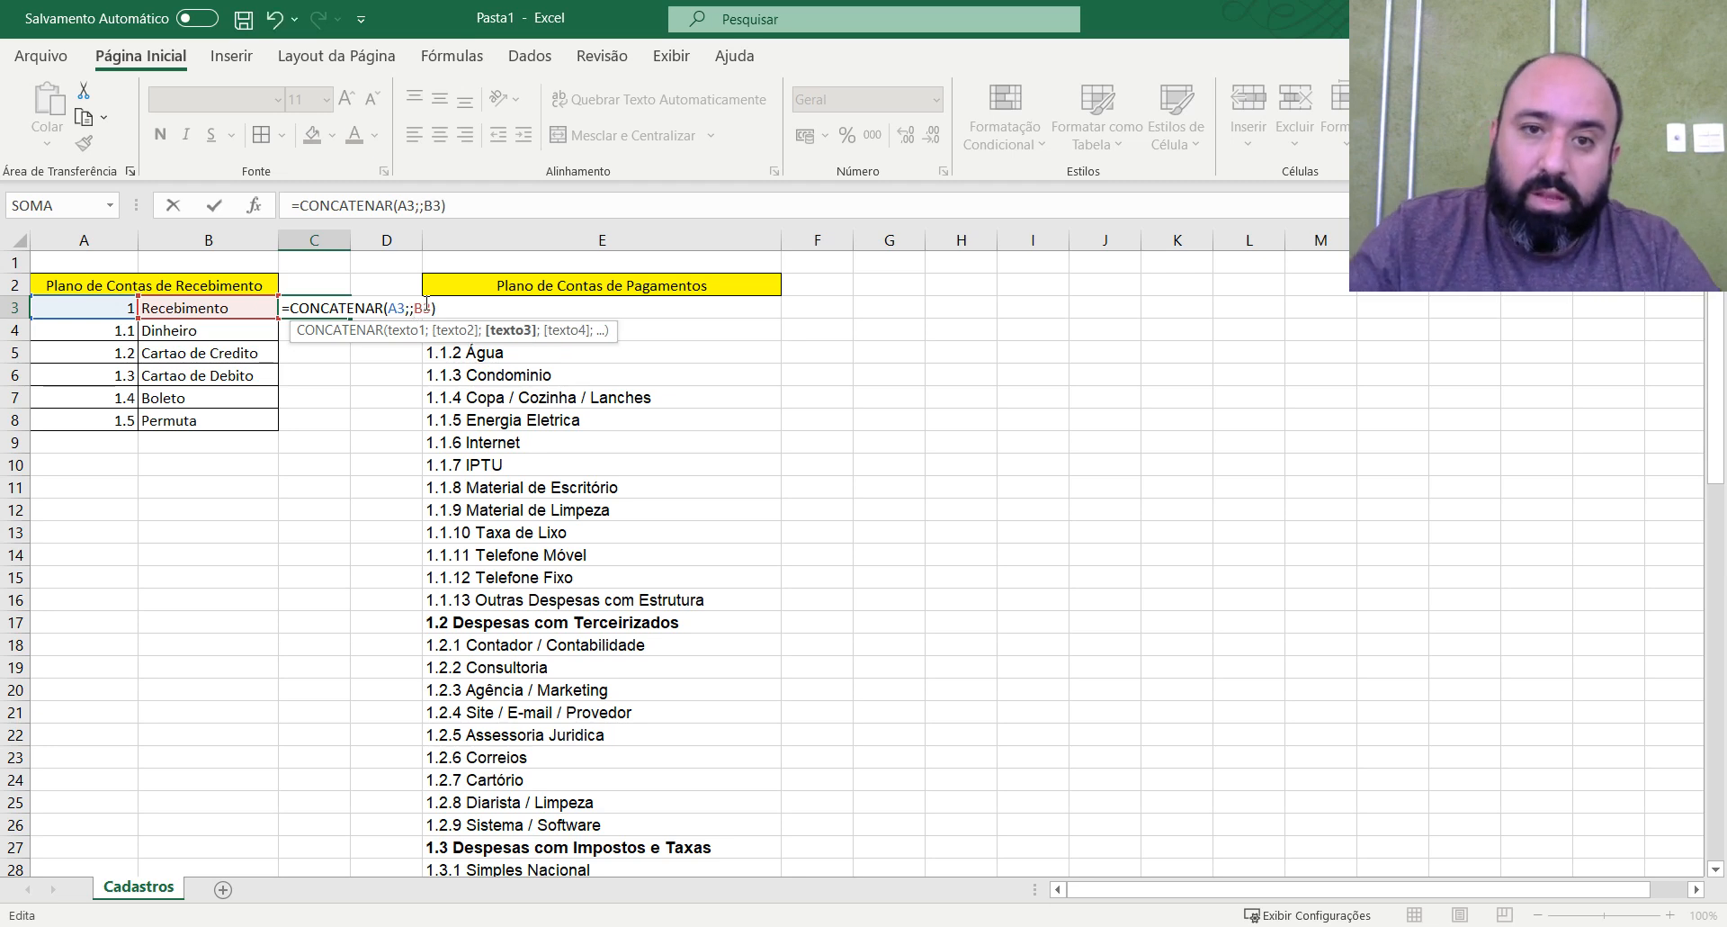
key("Left")
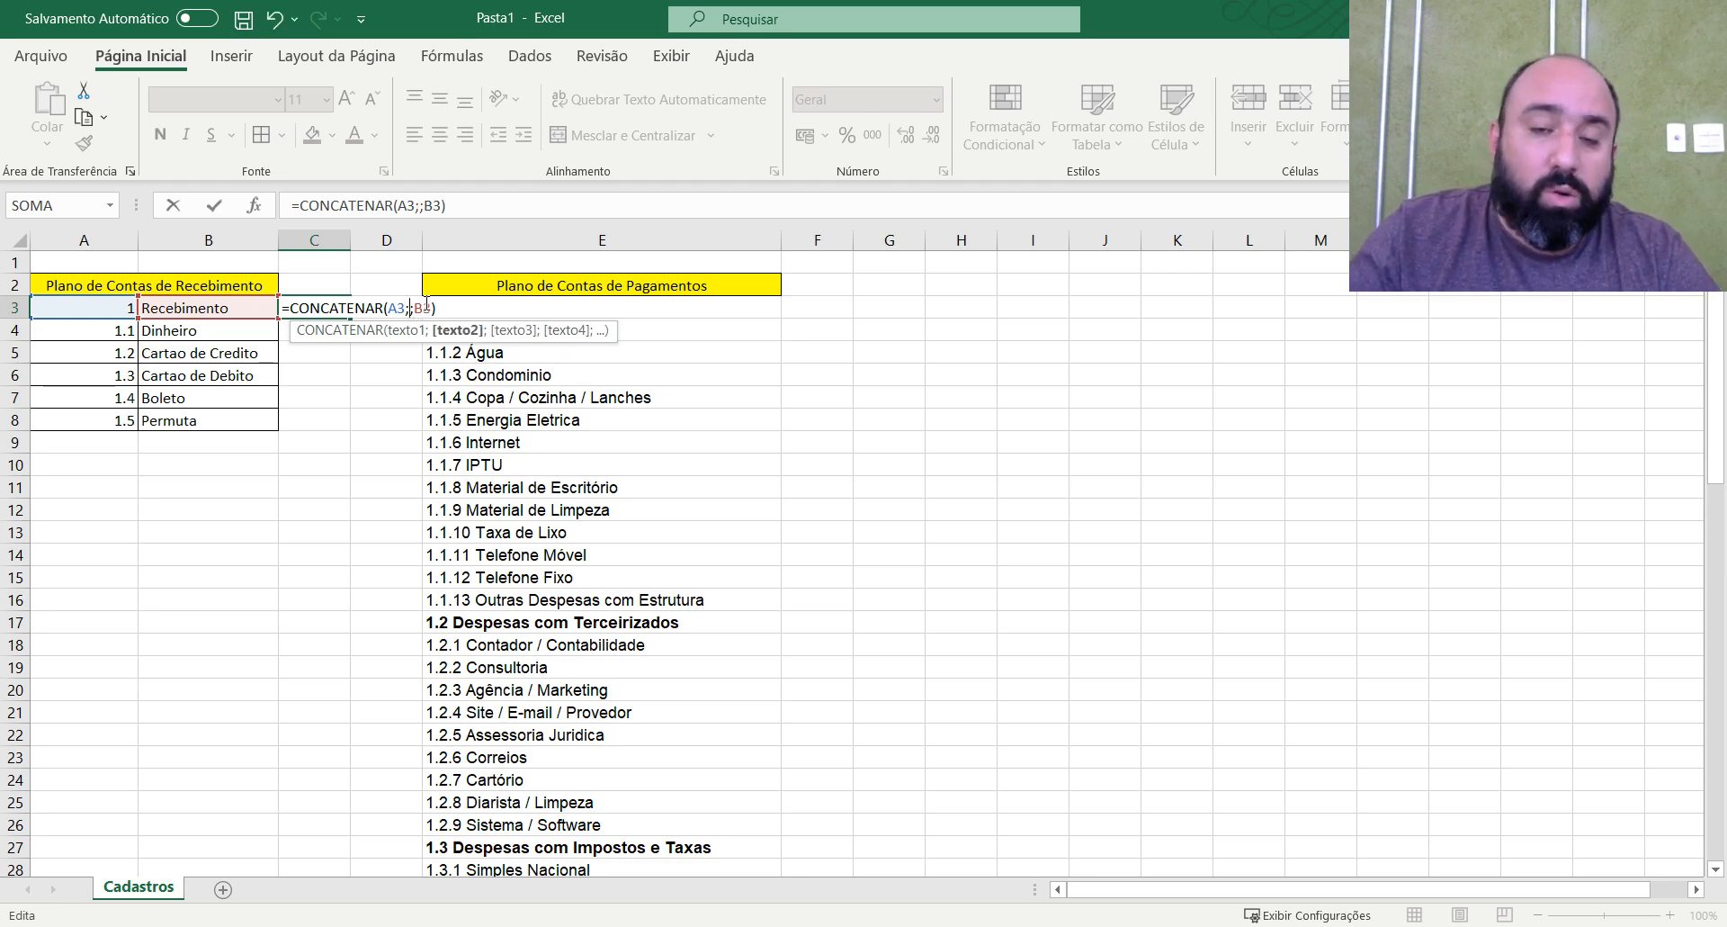
type("\" \"")
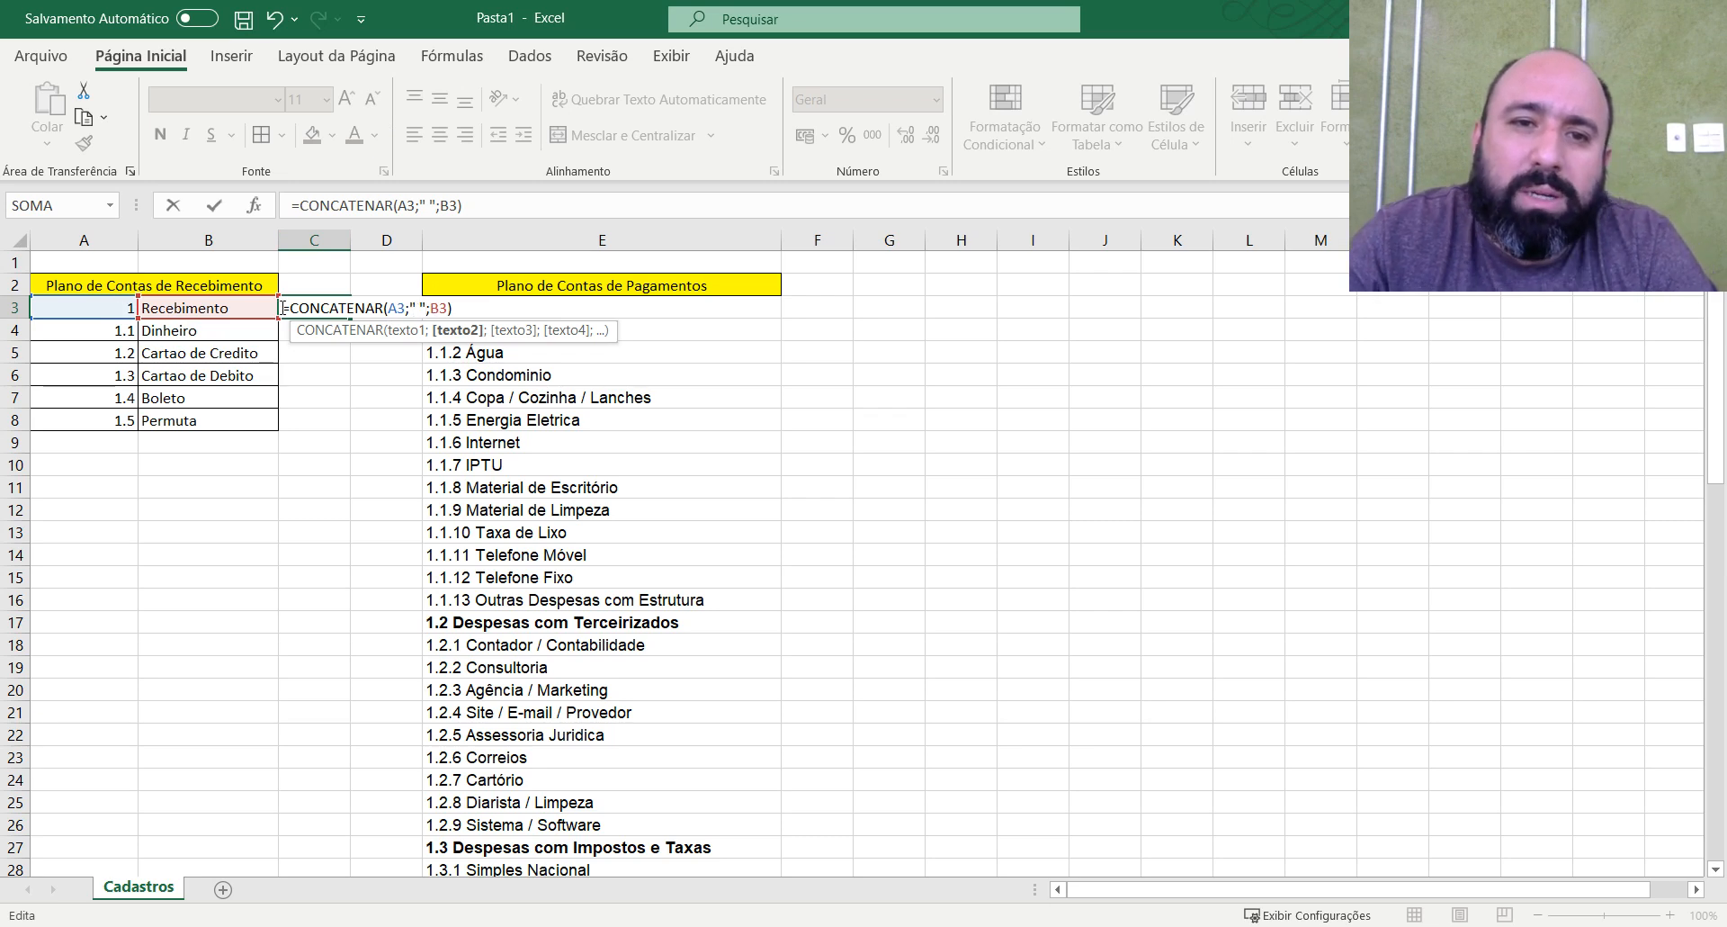
key("Return")
key("Up")
Fill the C3 formula down to C8 and widen column C to fit the joined texts.
left_click_drag(353, 320, 346, 423)
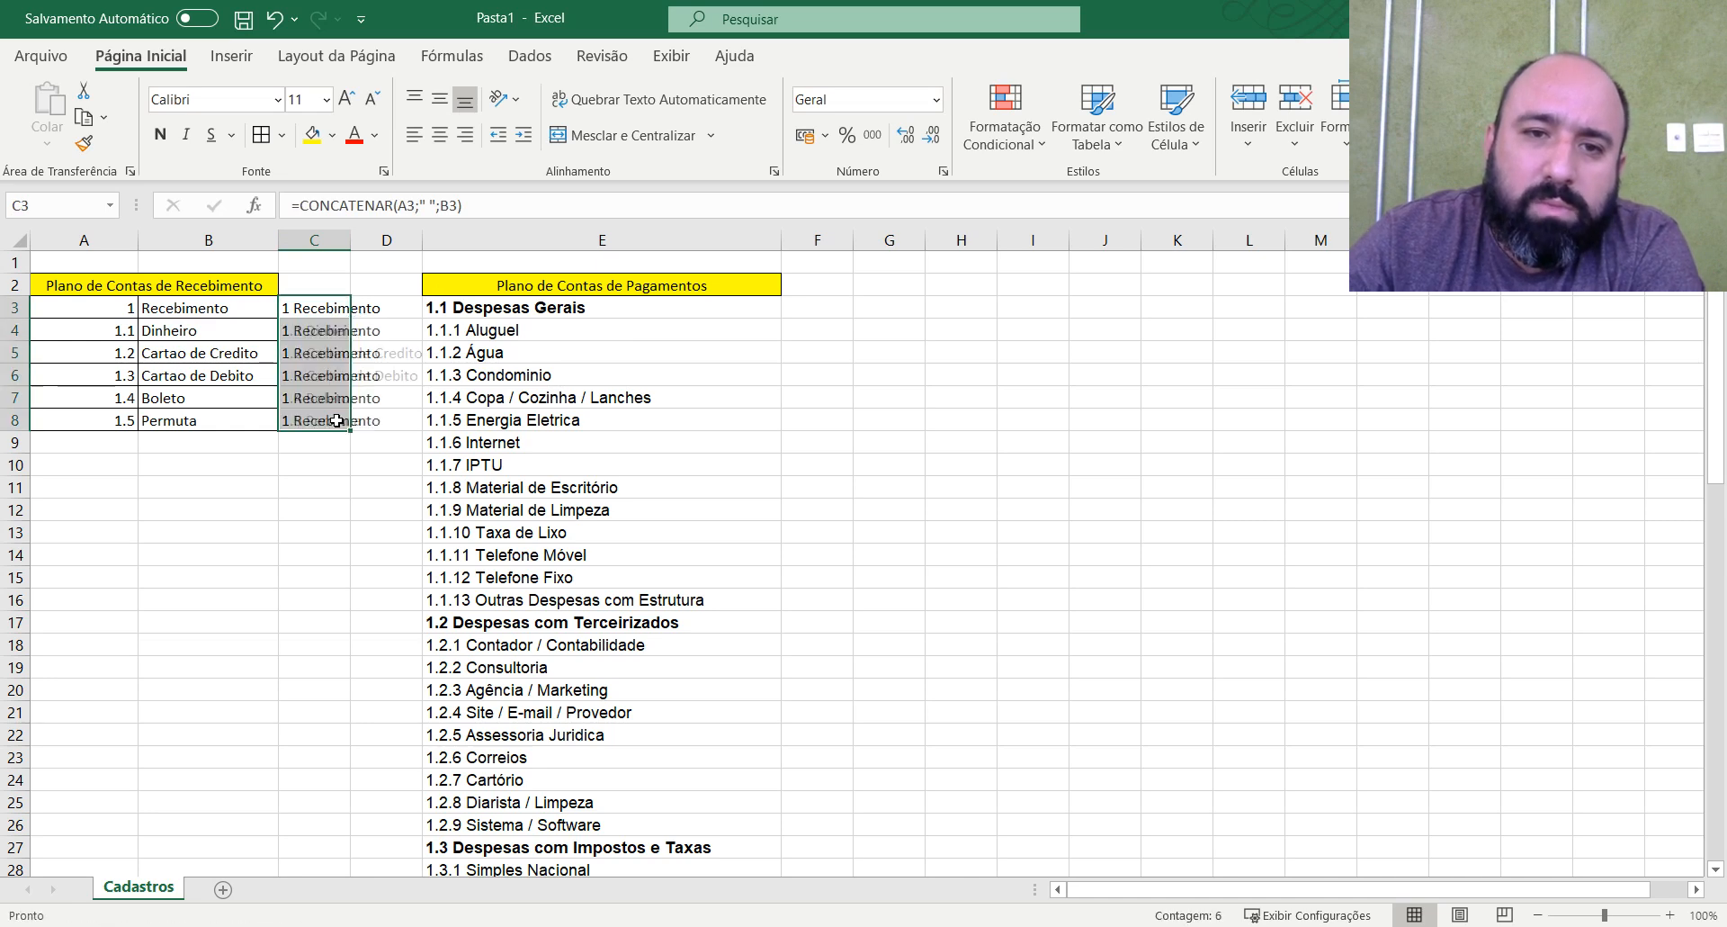
double_click(350, 239)
left_click(546, 391)
left_click(338, 310)
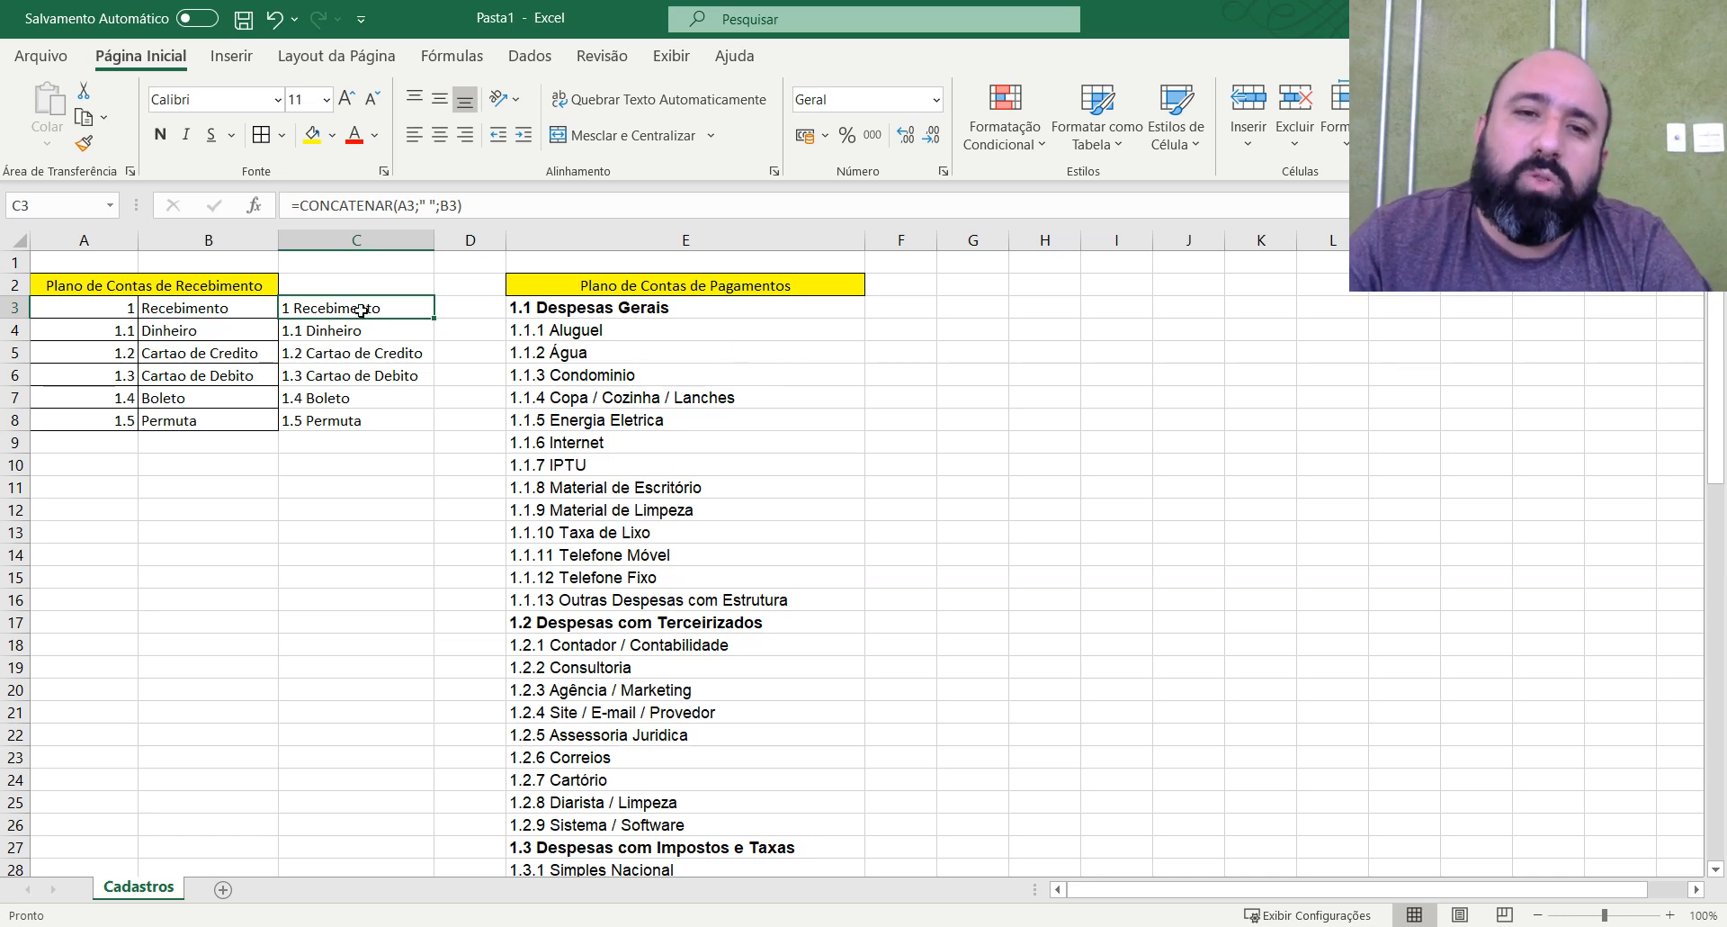
Copy the joined code and description texts in C3:C8 and select A3 as the destination.
left_click_drag(360, 310, 358, 419)
key("ctrl+c")
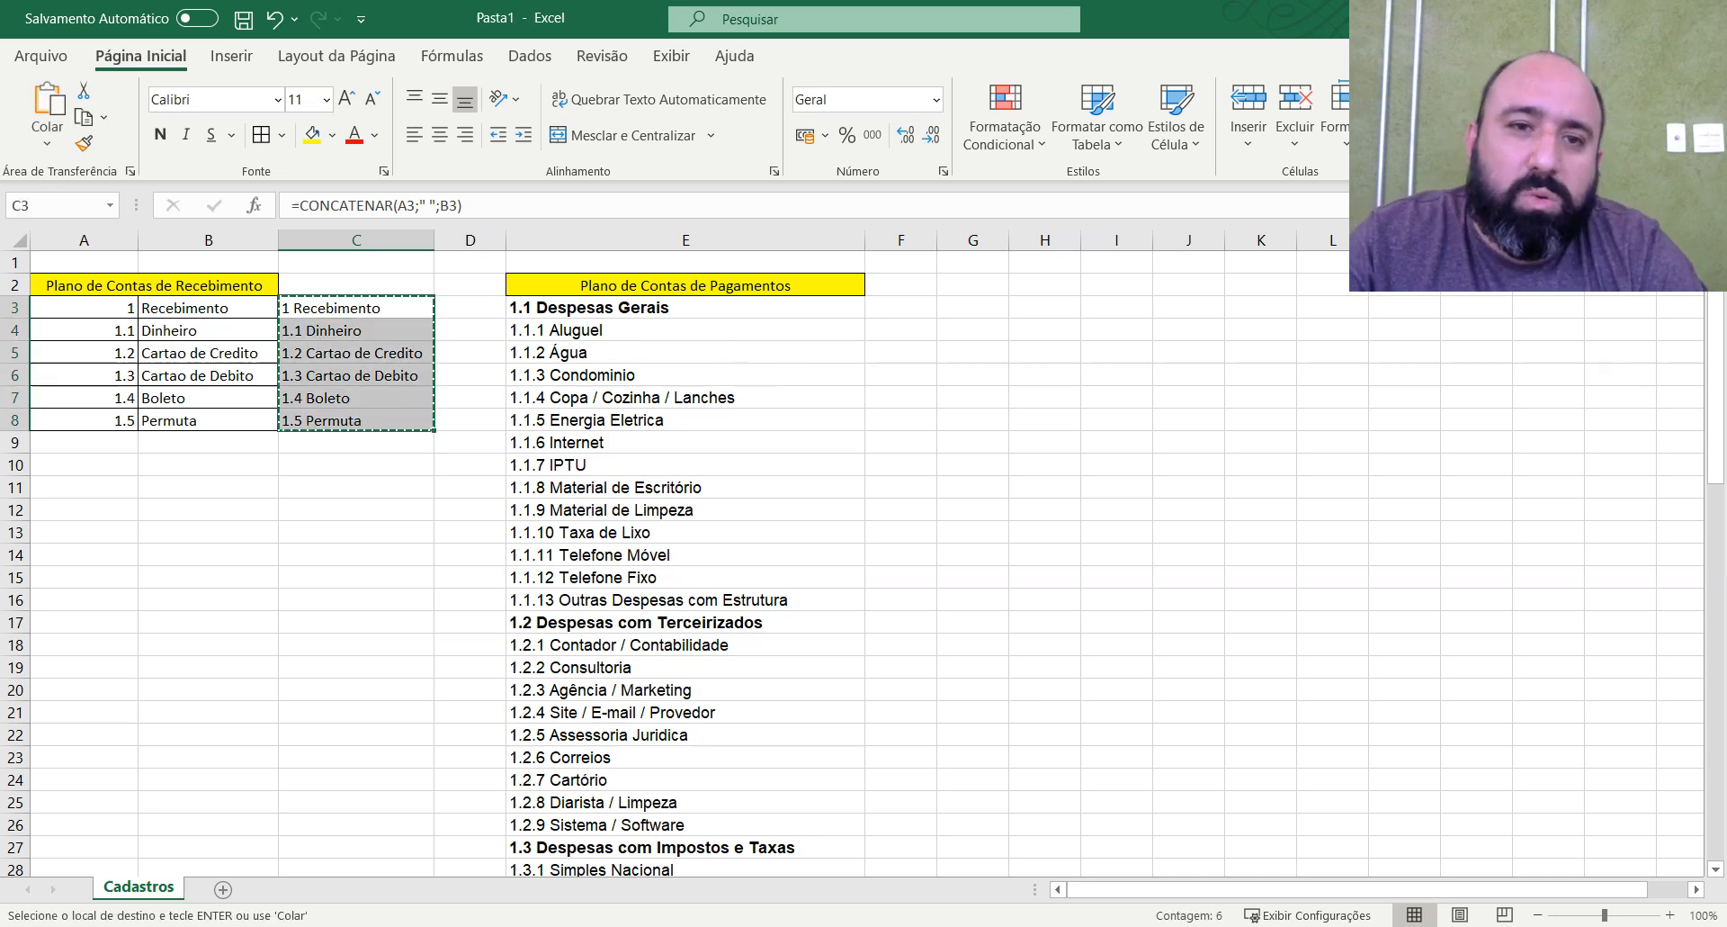
left_click(166, 311)
left_click(123, 308)
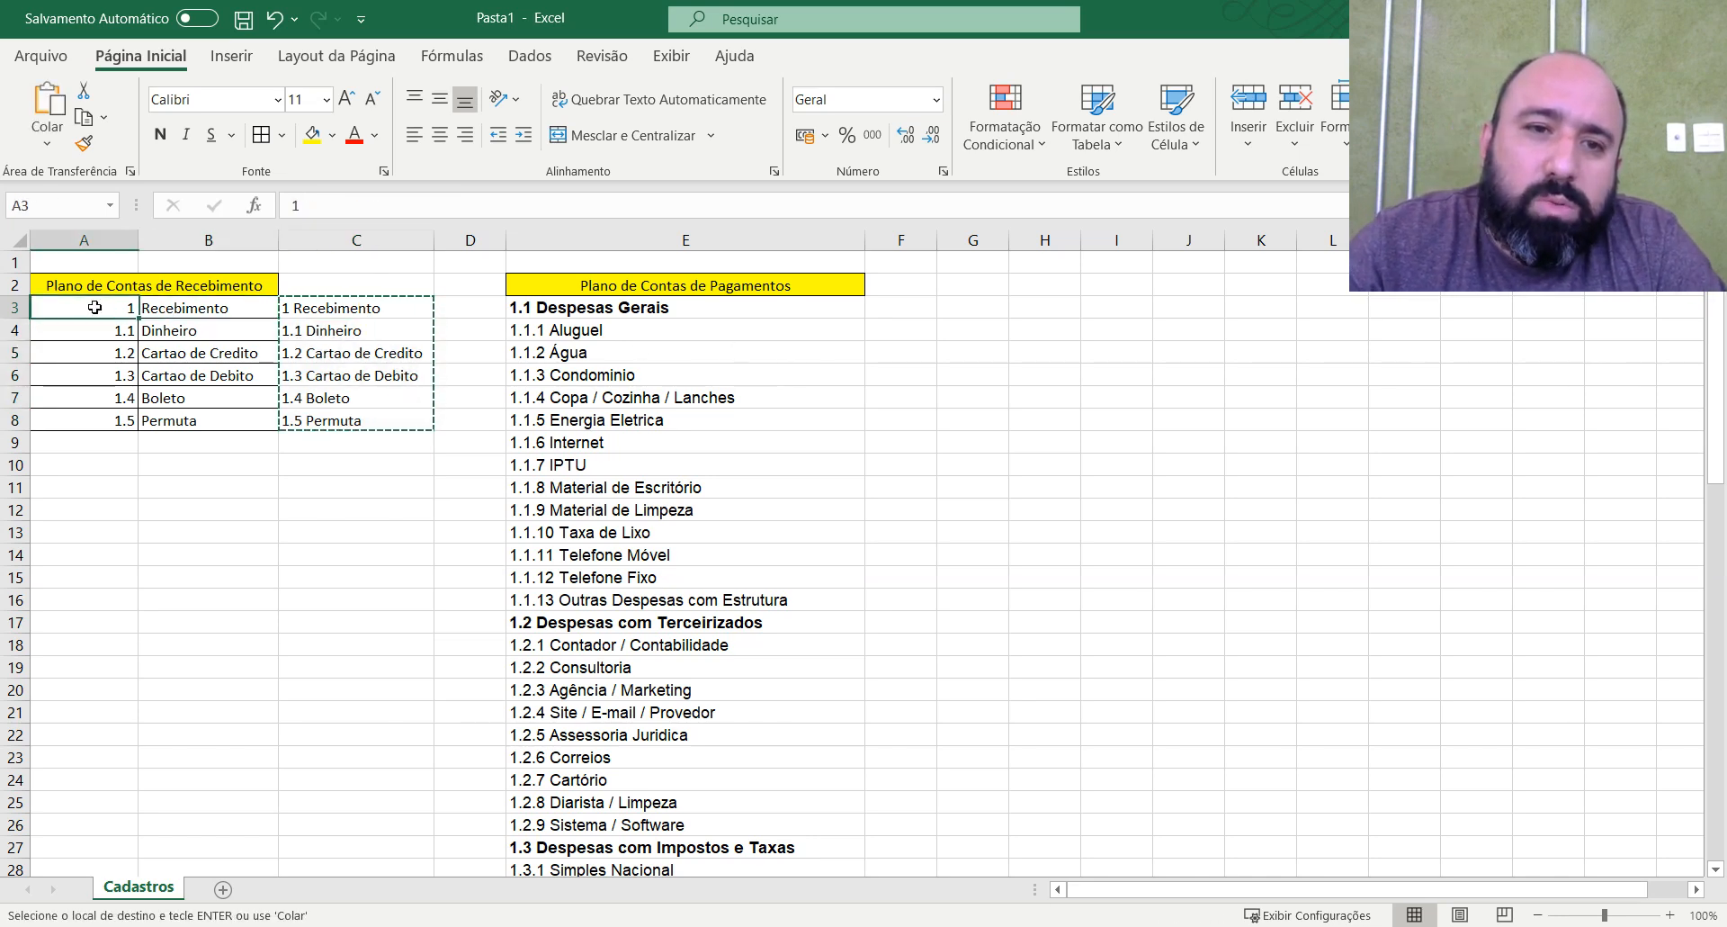
Try pasting the copied cells with their formulas over A3:A8 and undo that paste.
right_click(104, 308)
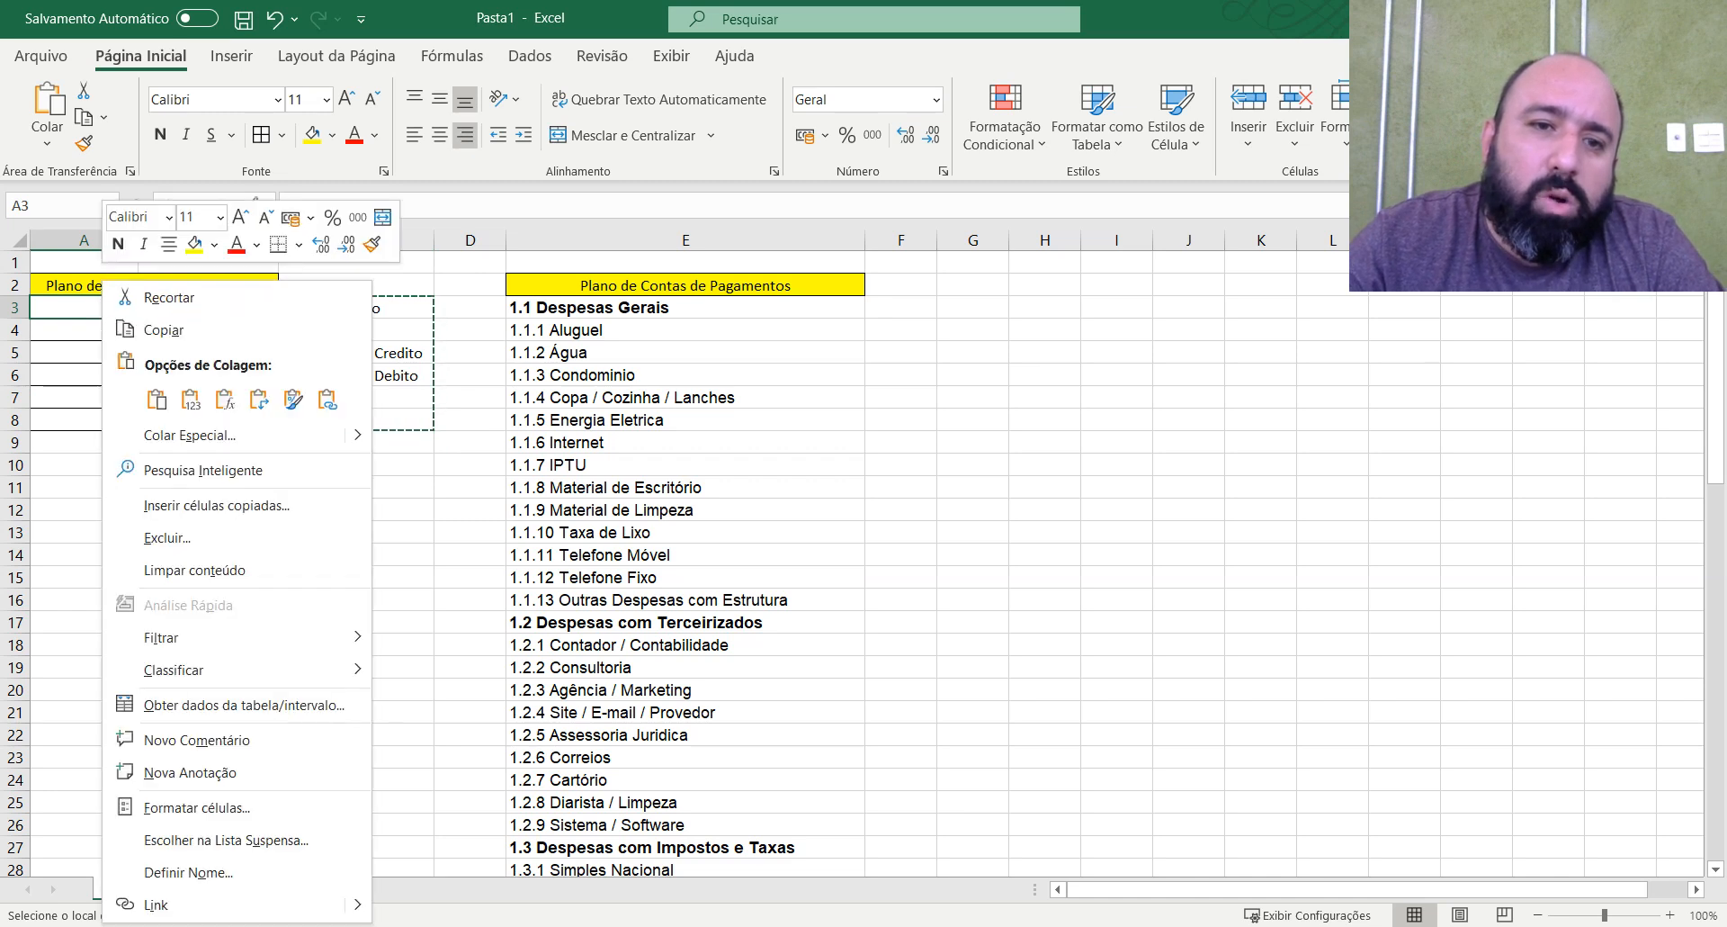
left_click(190, 399)
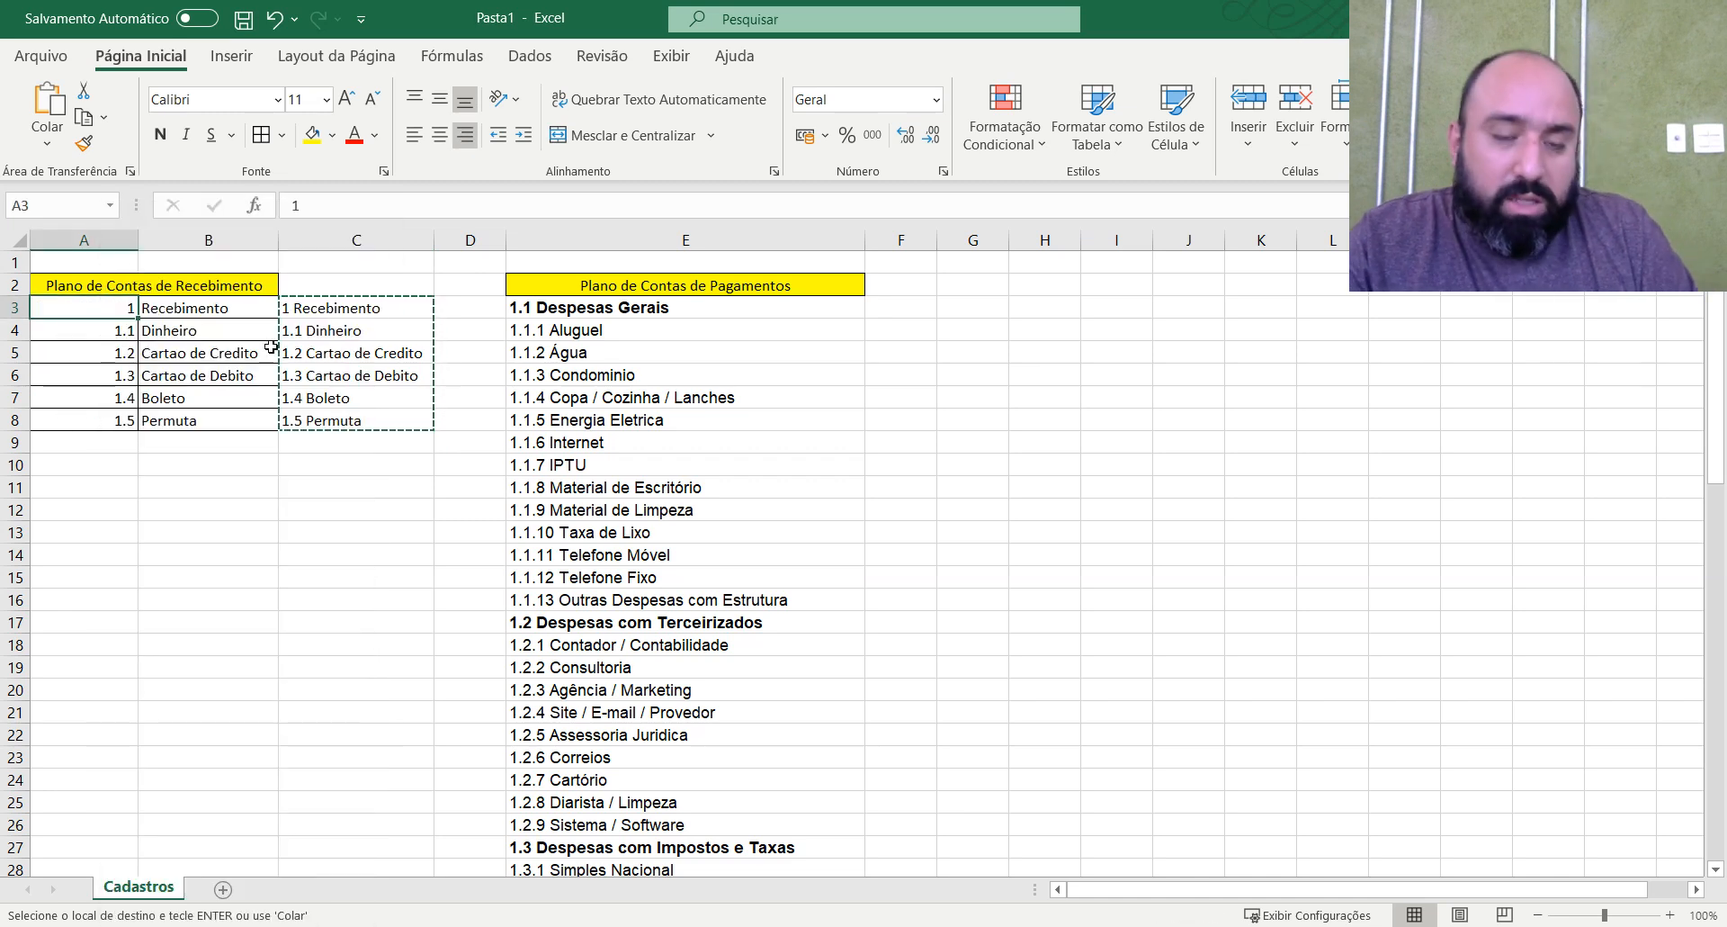
key("ctrl+v")
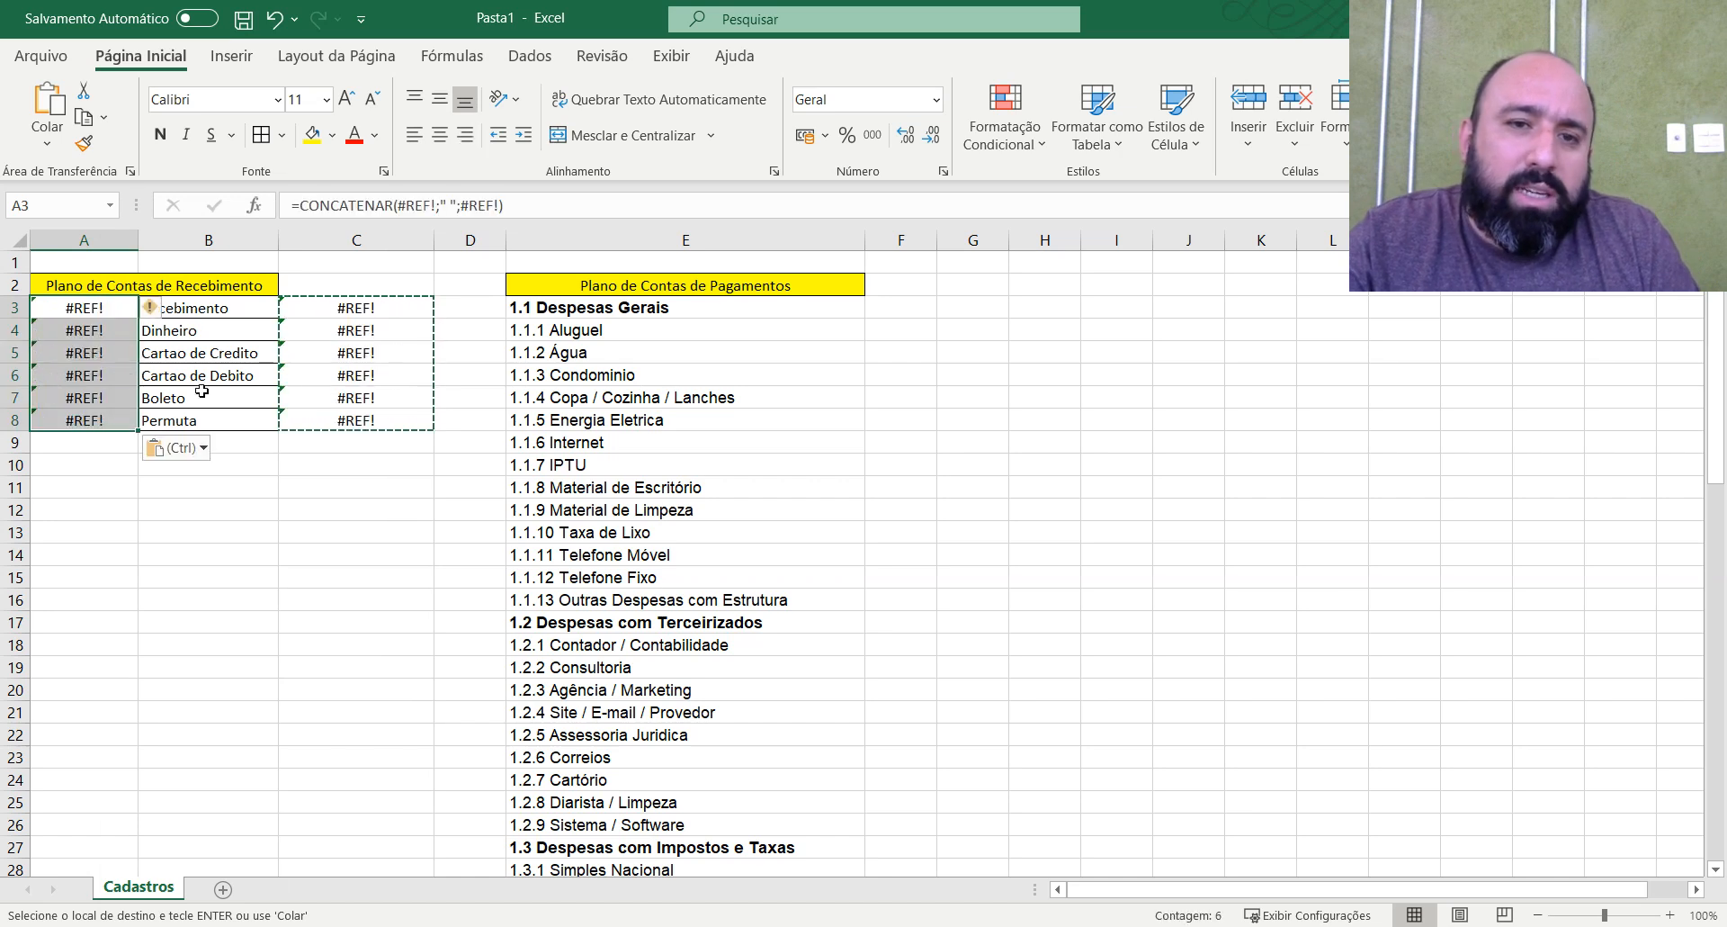
key("ctrl+z")
Paste the copied joined texts into A3:A8 as values only.
left_click(113, 312)
right_click(113, 312)
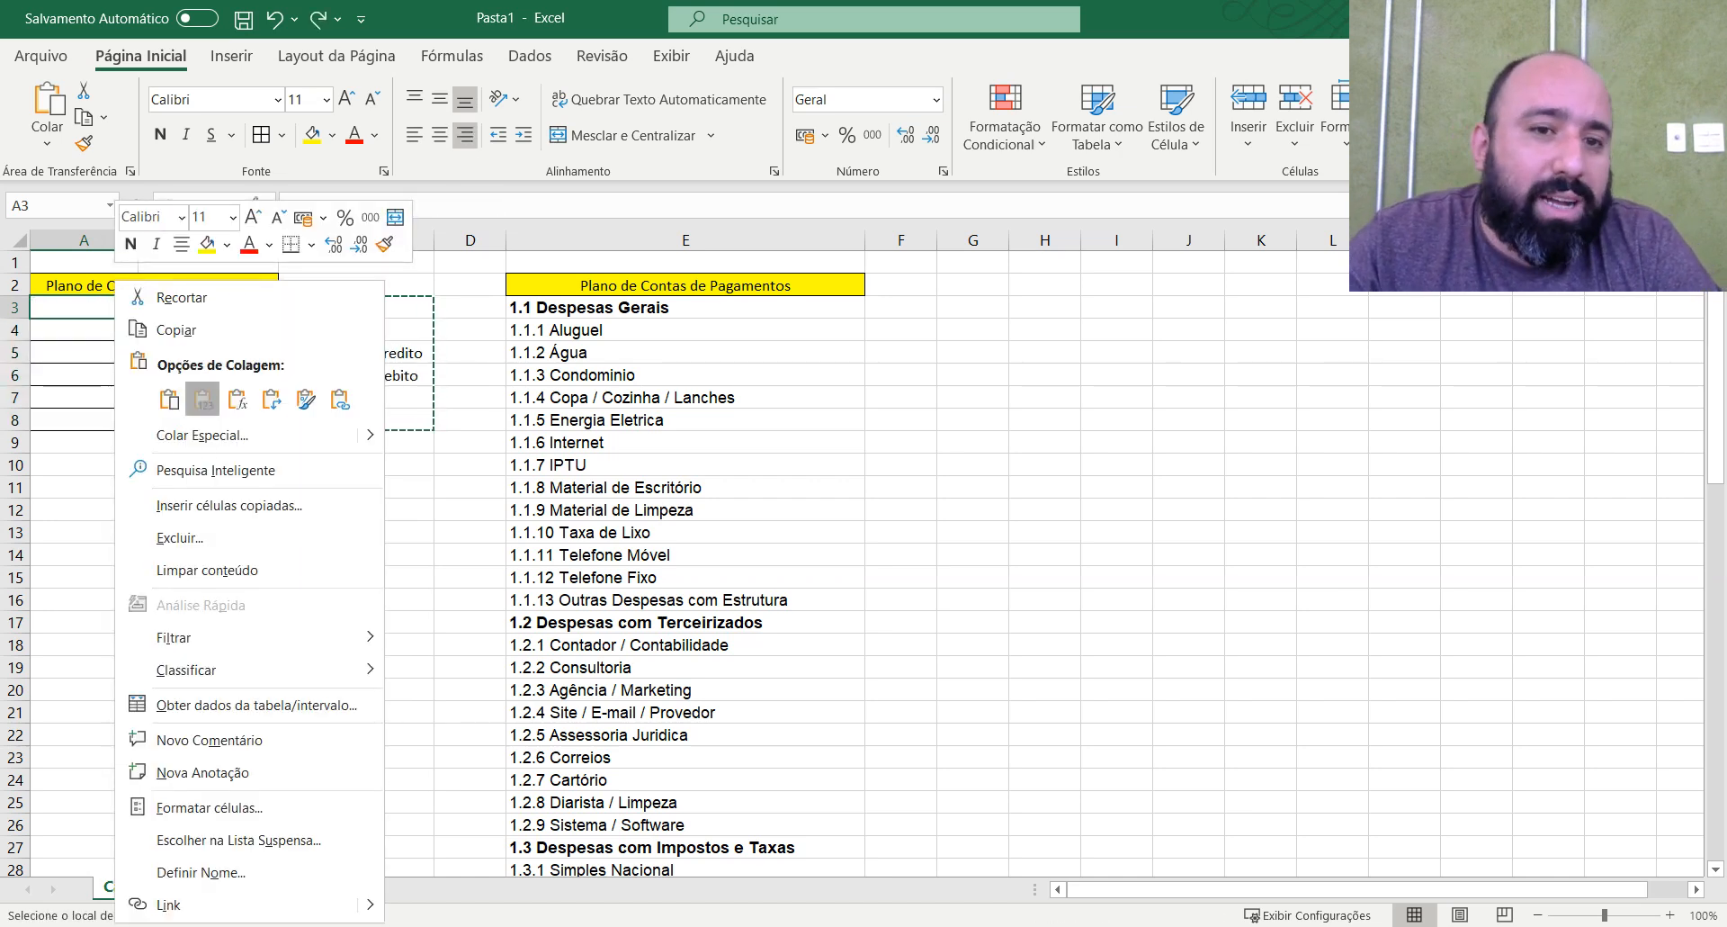
left_click(203, 399)
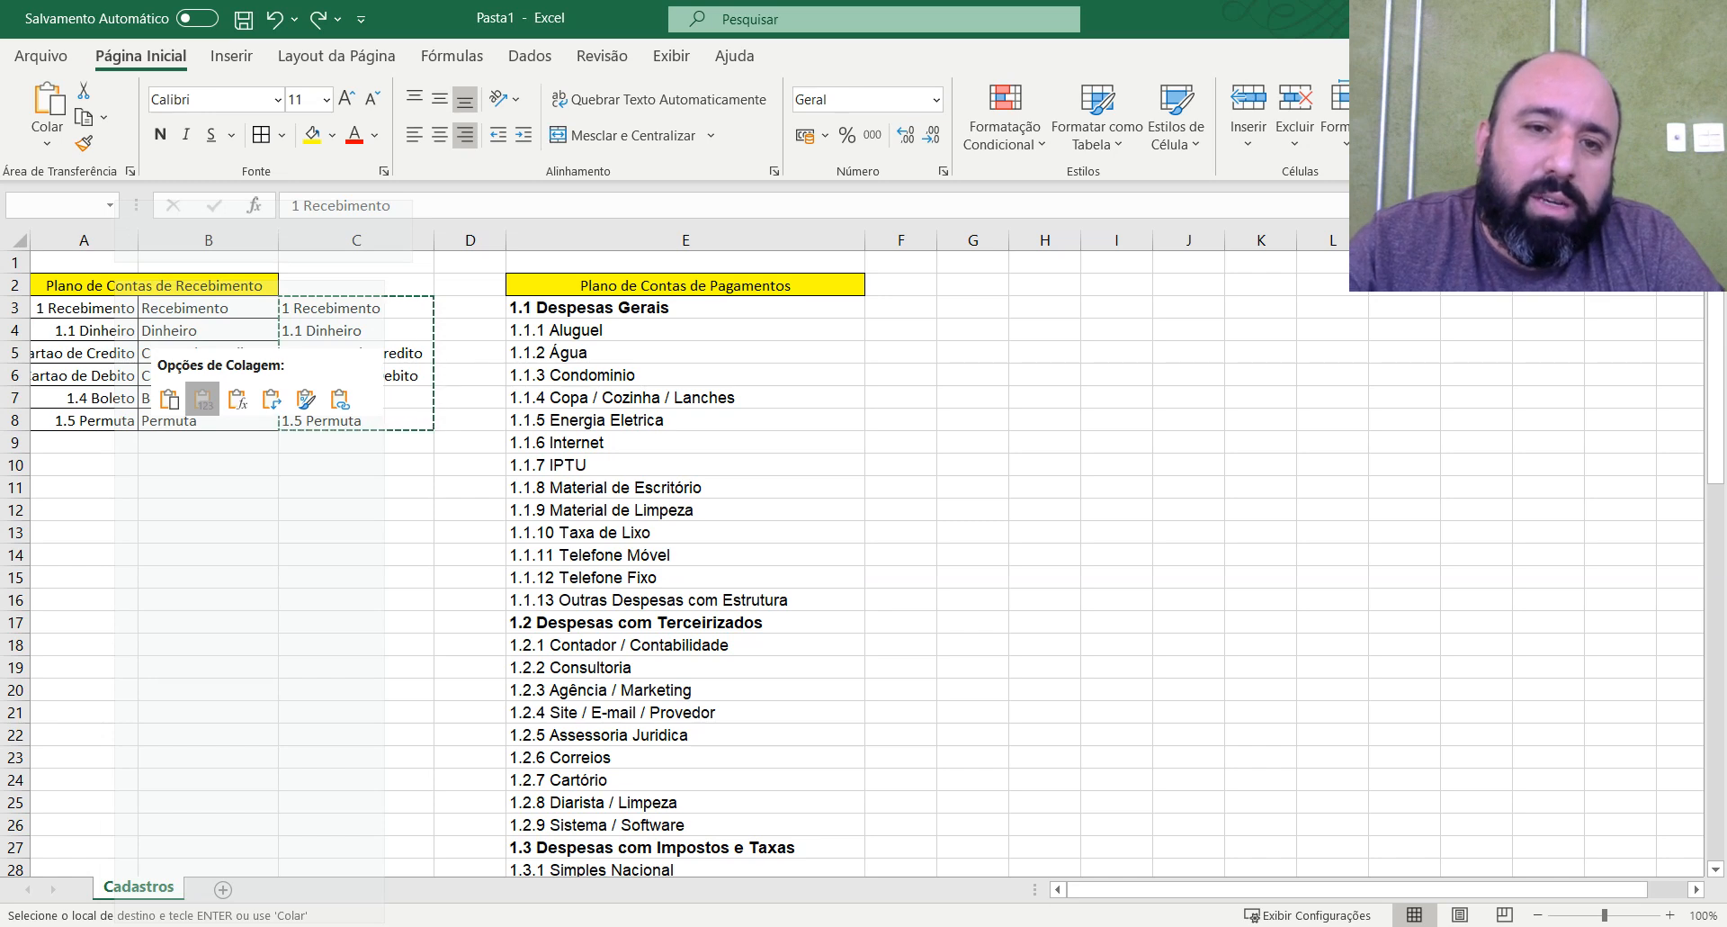
Delete the separate description column and the helper formula column, and widen column A to fit its contents.
left_click(240, 241)
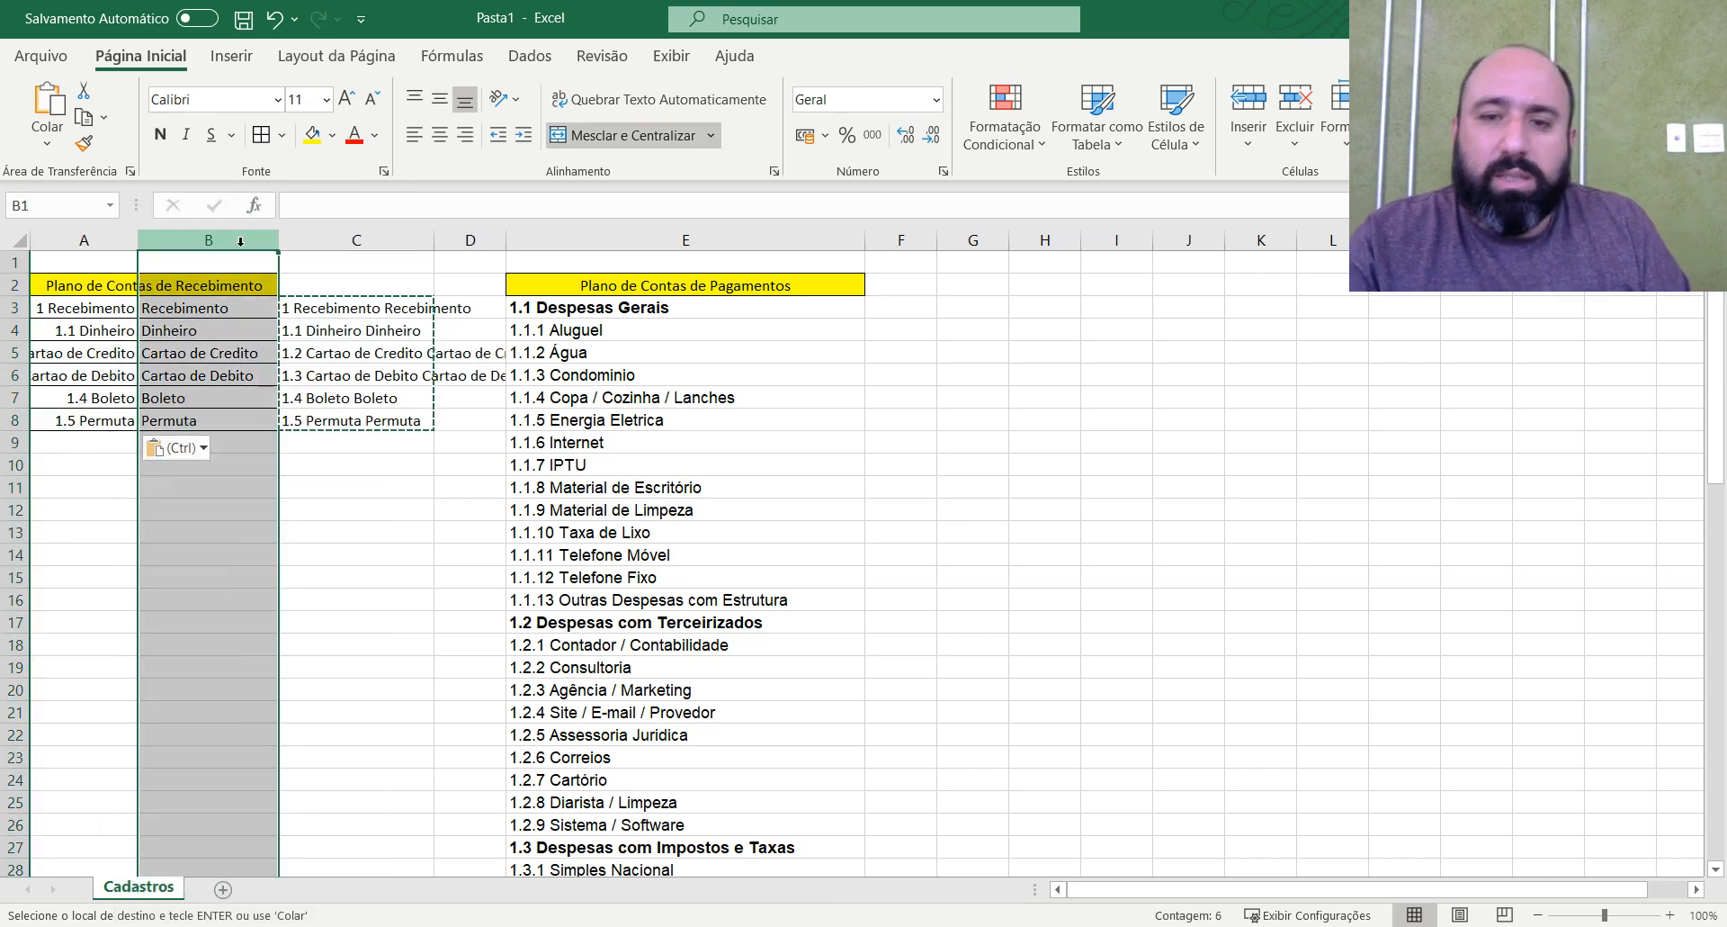
key("ctrl+minus")
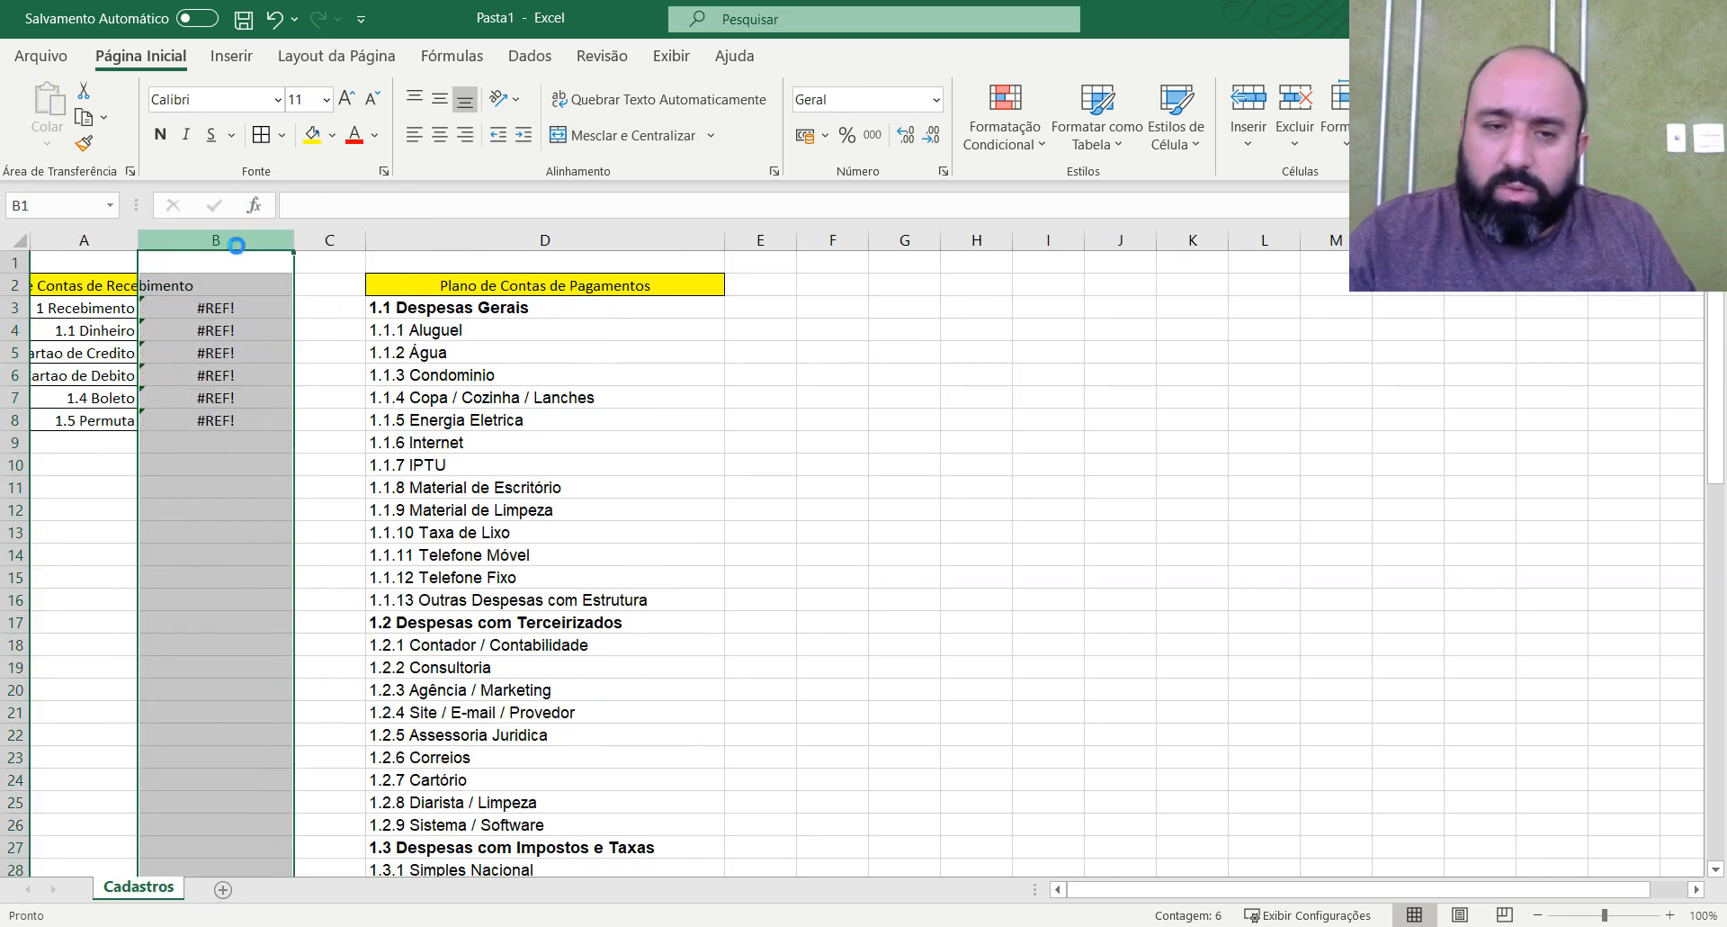
key("ctrl+minus")
left_click(160, 334)
double_click(139, 235)
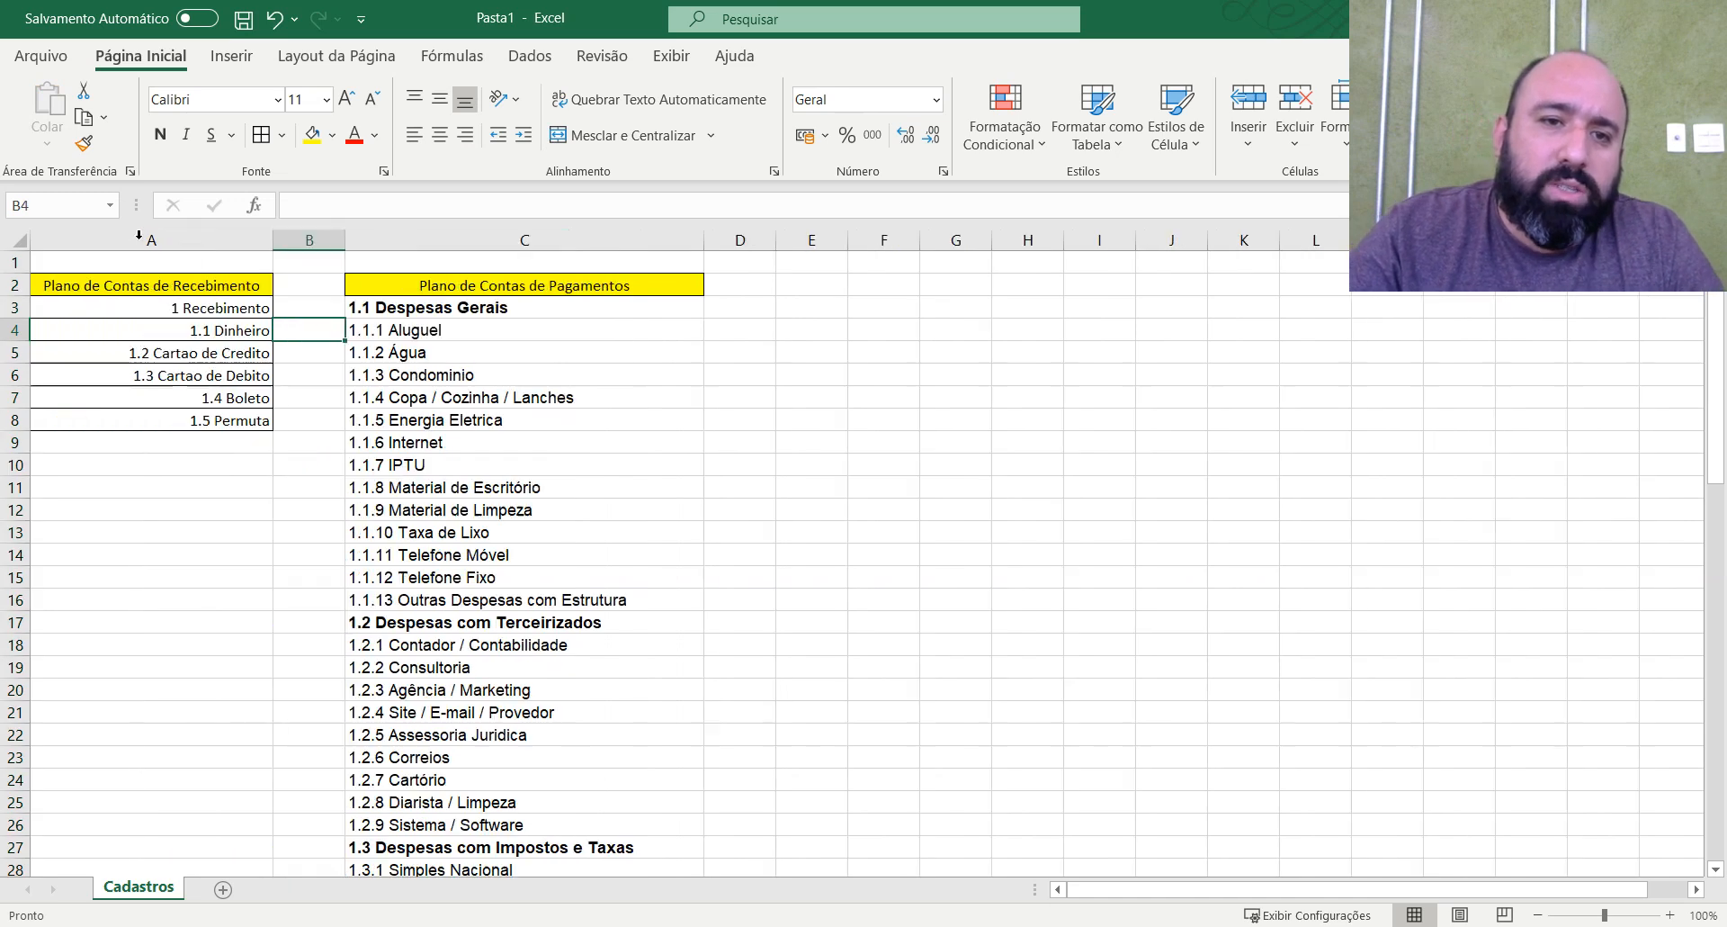
Left-align the receipt accounts in A3:A8 and make the 1 Recebimento heading in A3 bold.
left_click_drag(211, 308, 229, 434)
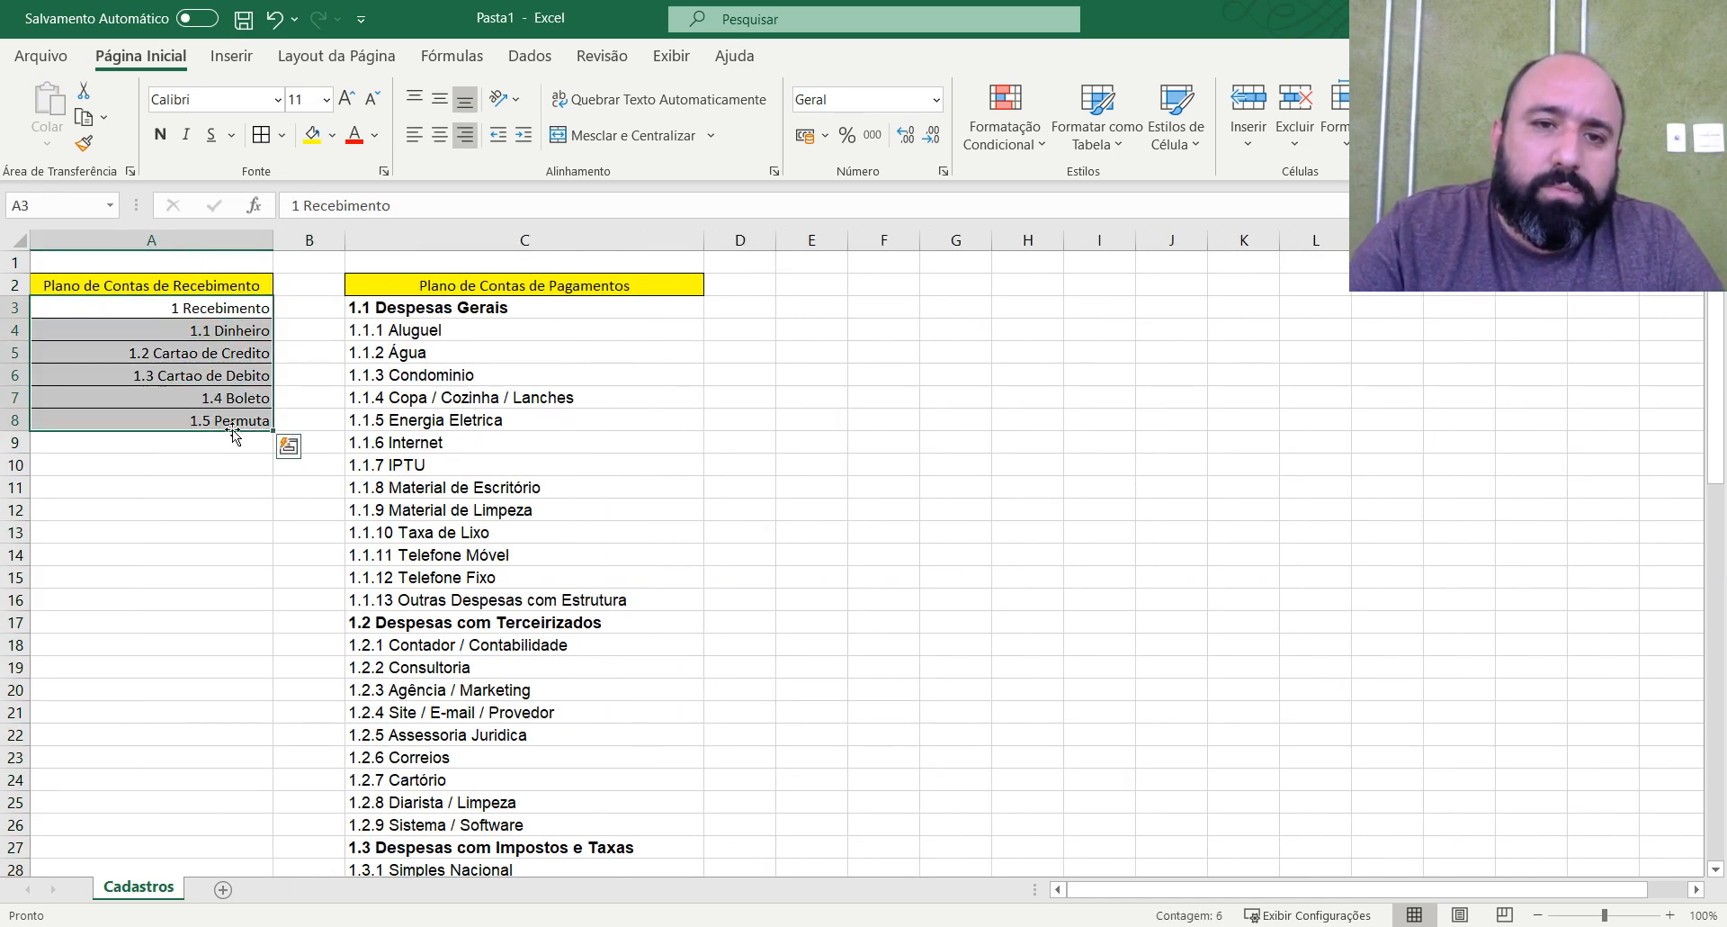
left_click(414, 135)
left_click(180, 307)
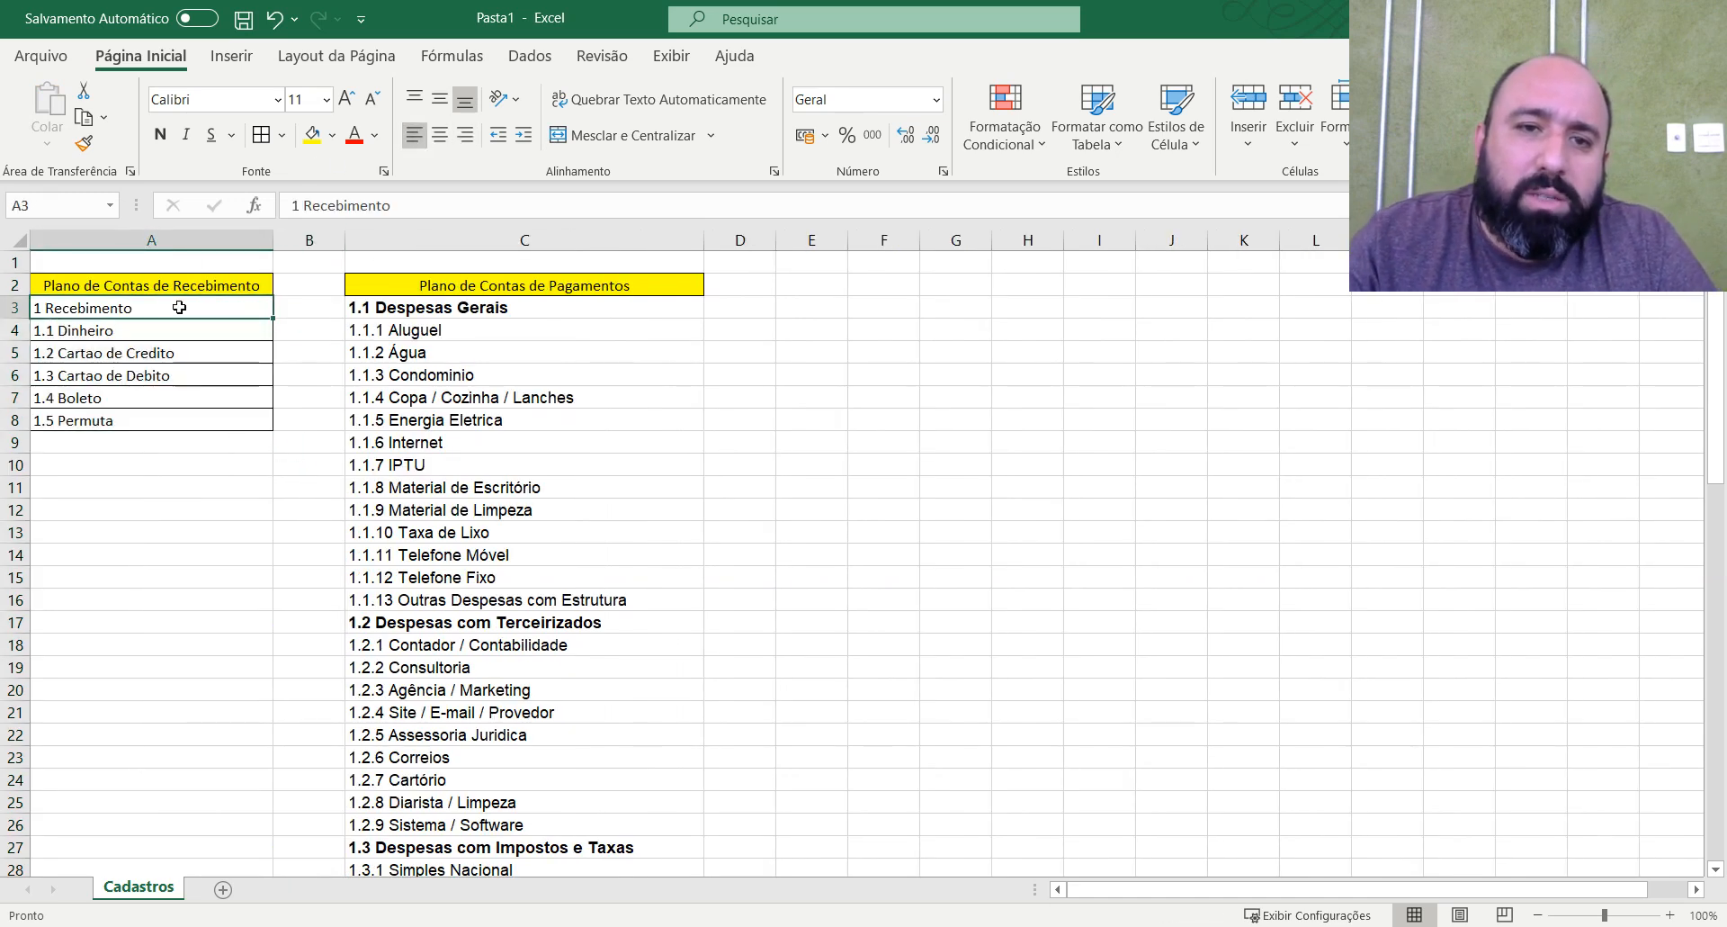
left_click(161, 134)
left_click(100, 332)
left_click(100, 376)
left_click(106, 418)
left_click_drag(111, 440, 116, 456)
left_click(123, 333)
left_click(129, 420)
left_click(724, 433)
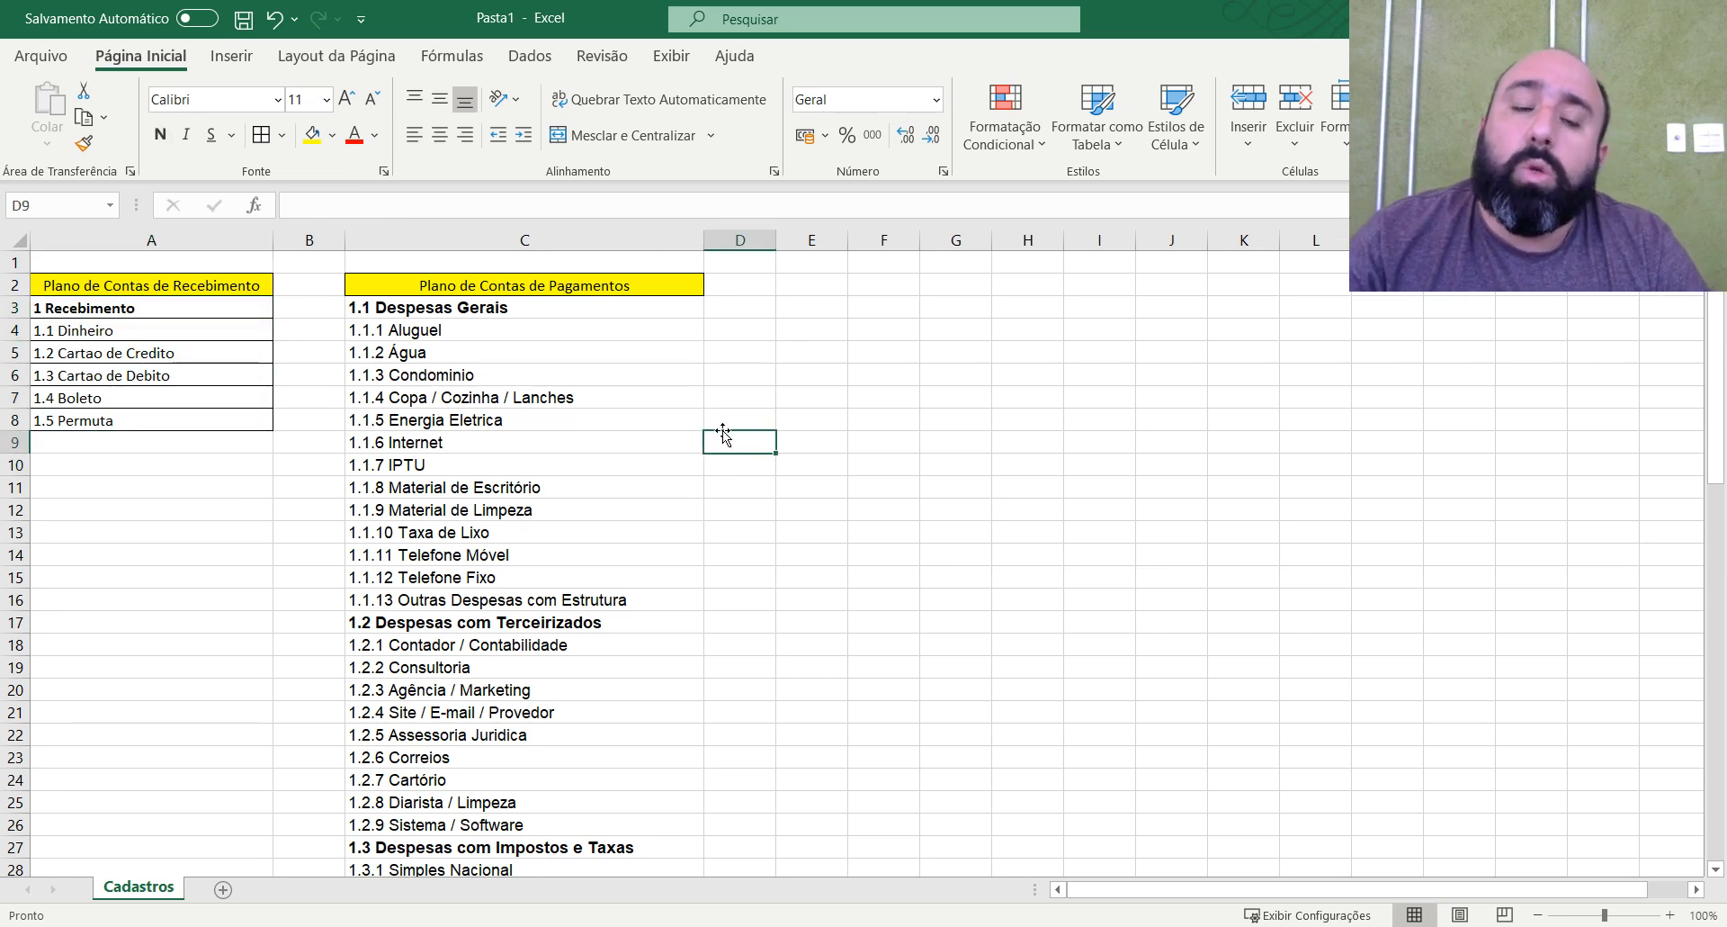
left_click(746, 356)
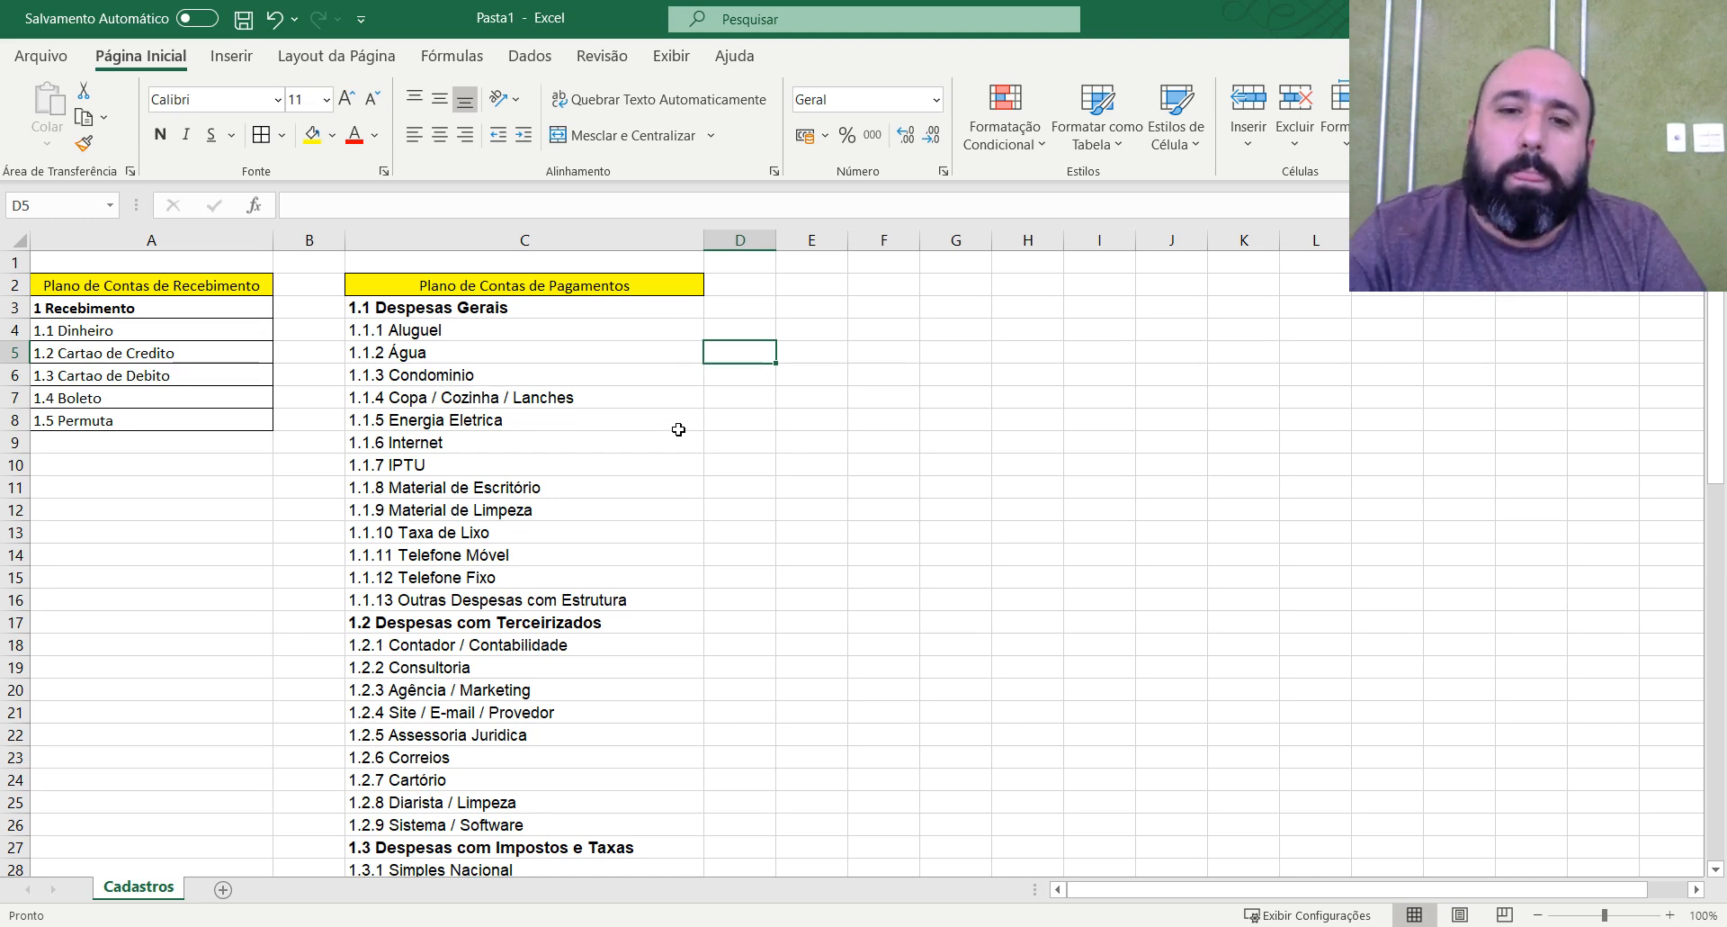
left_click(464, 305)
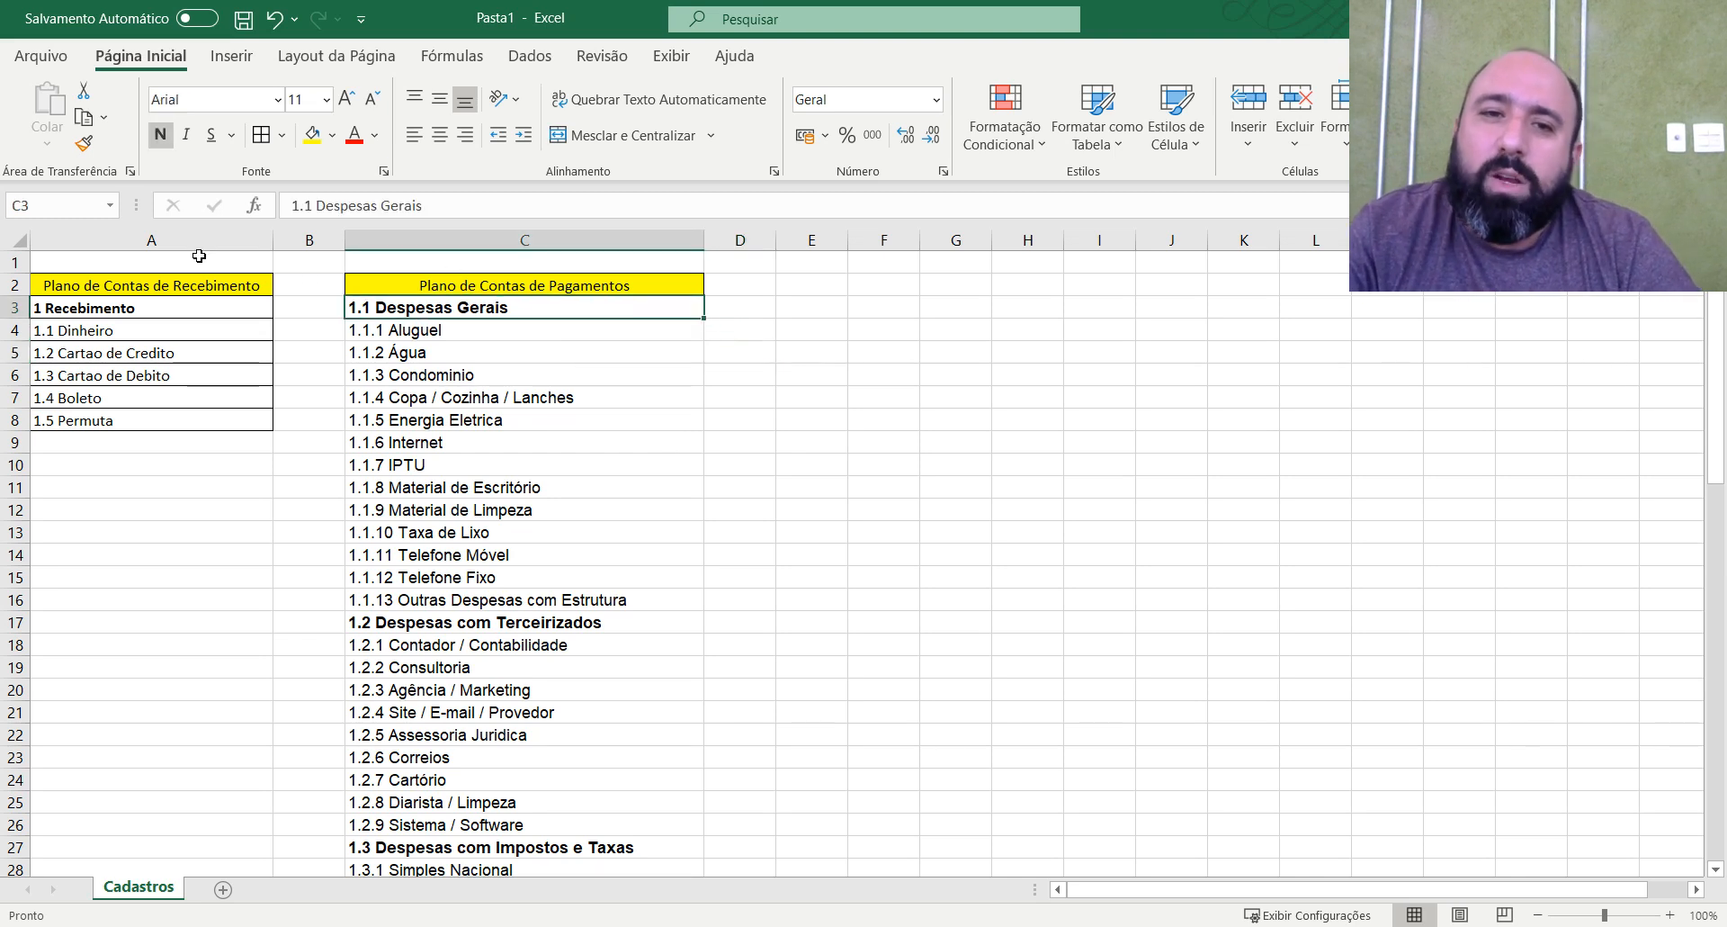
left_click(221, 285)
left_click(590, 290)
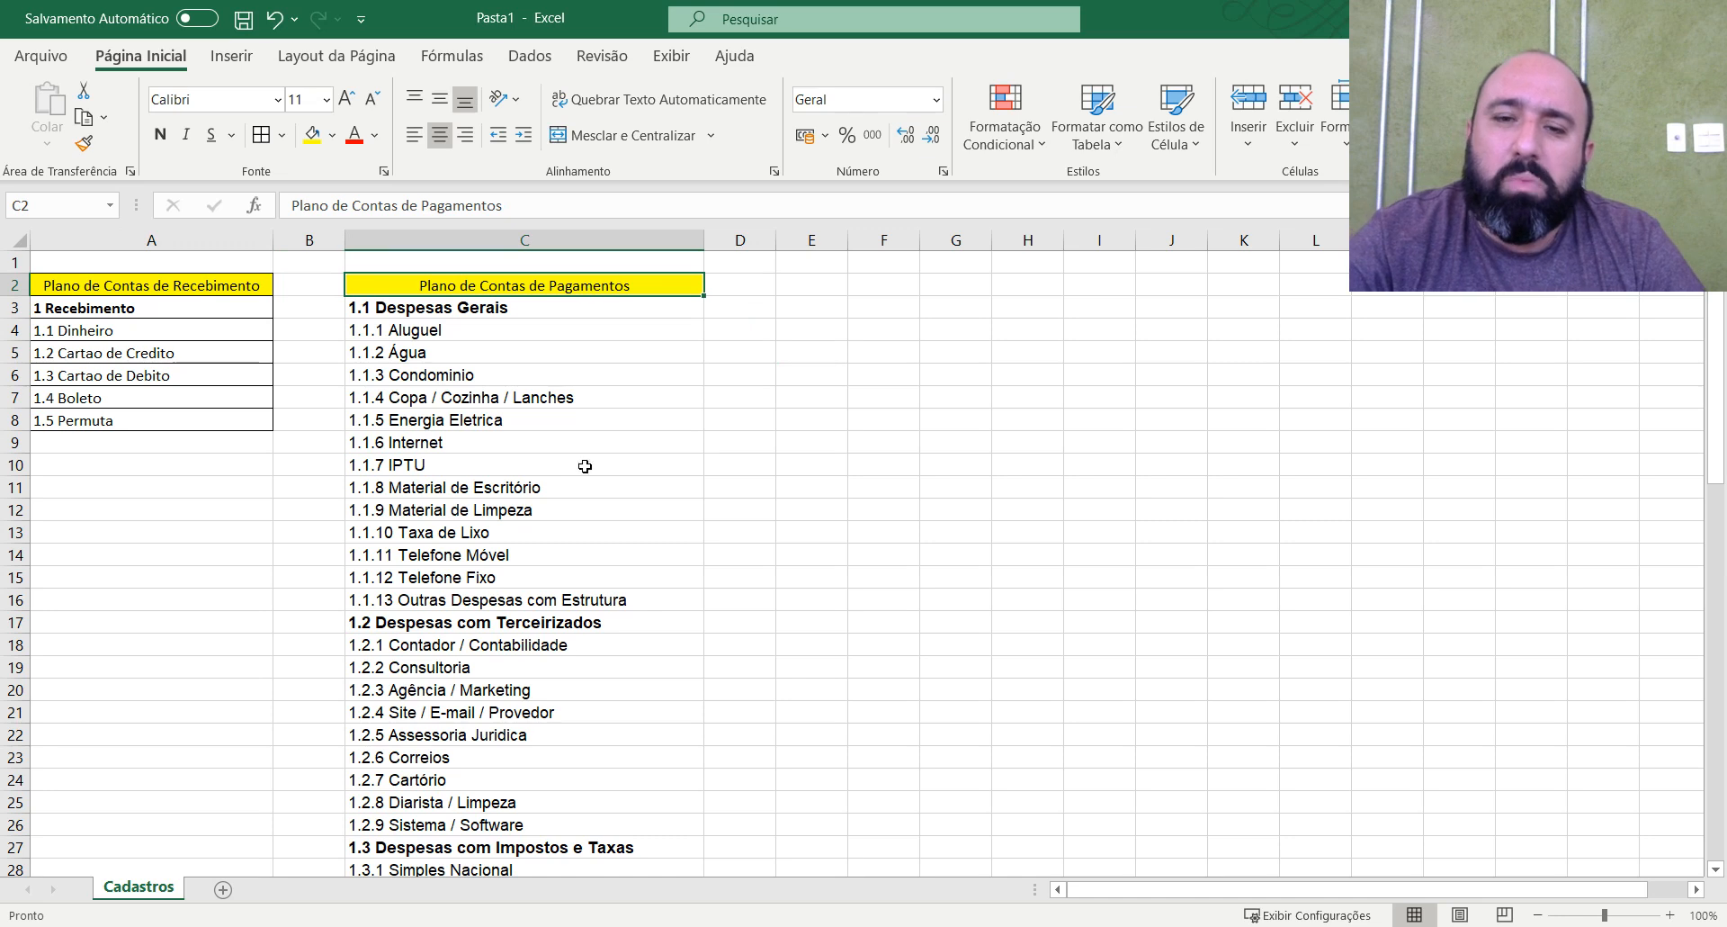
Add a new sheet after Cadastros and name it Recebimentos.
left_click(225, 891)
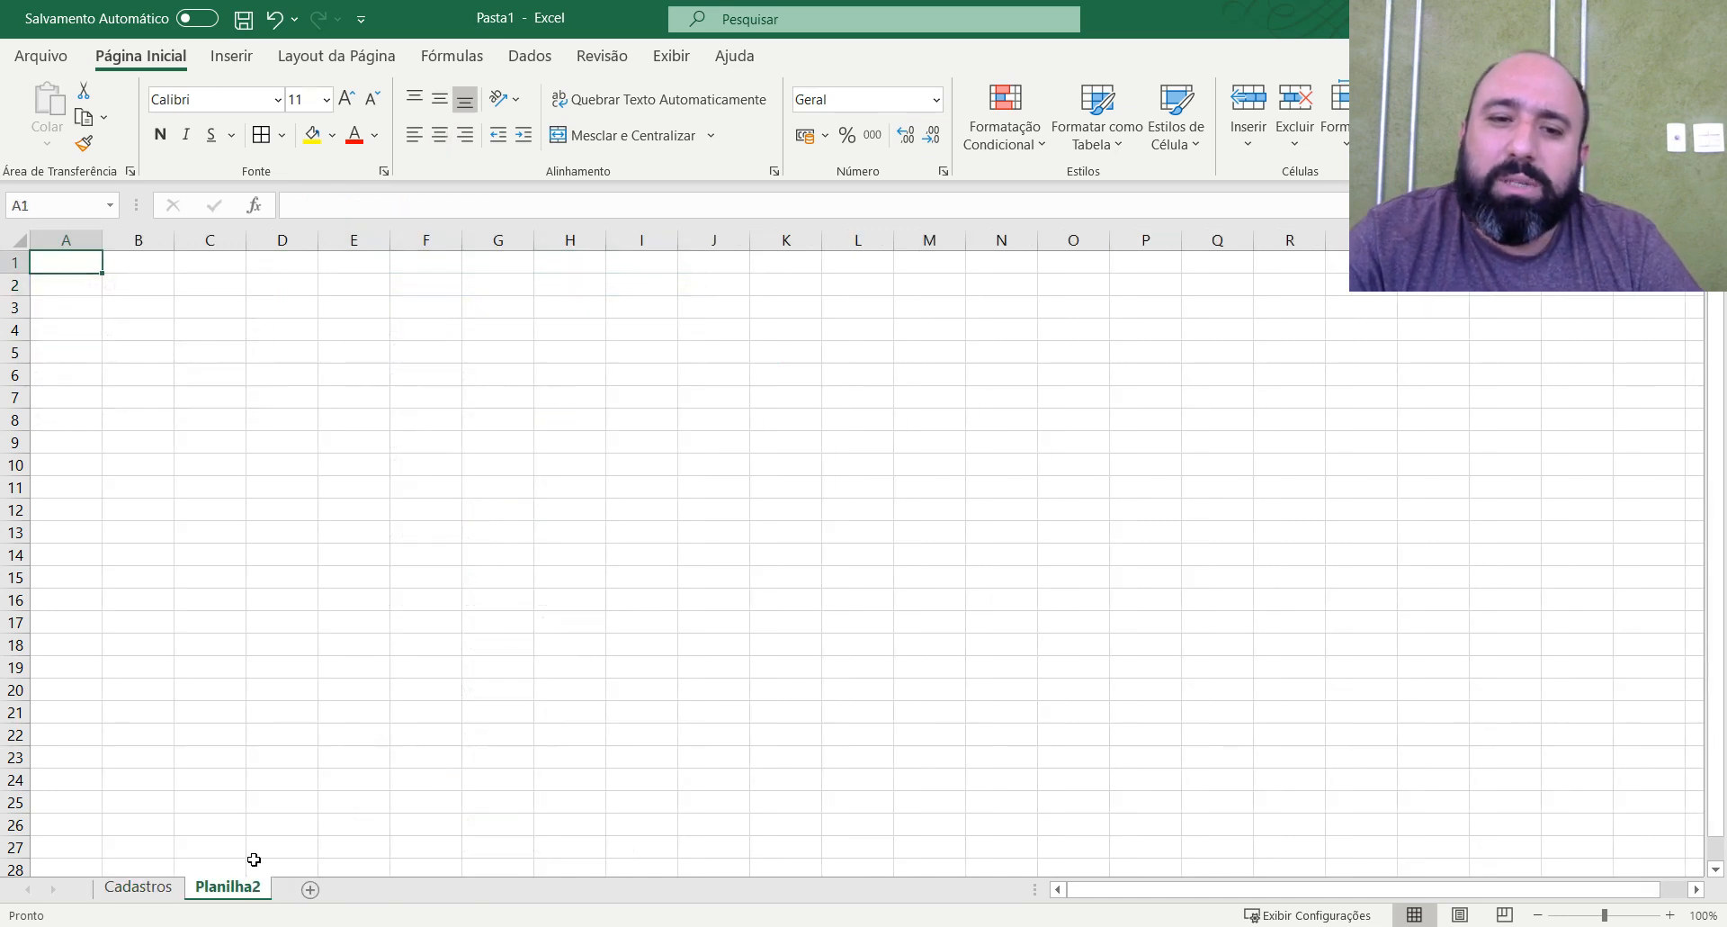
left_click(170, 891)
left_click(215, 892)
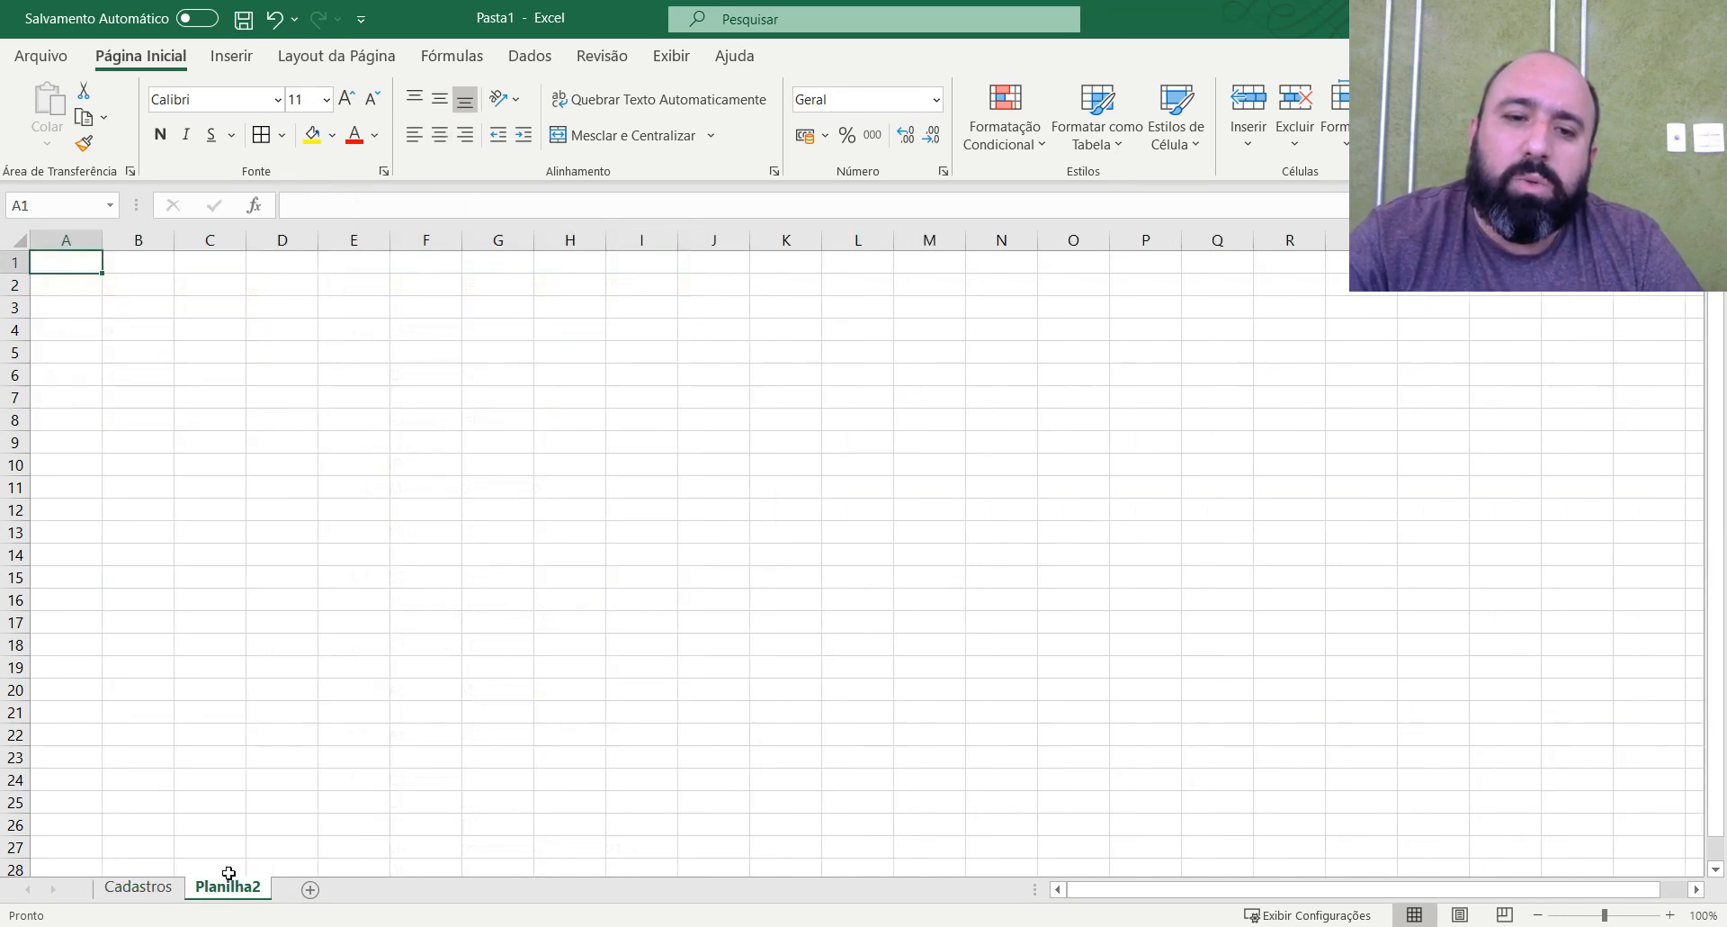
double_click(229, 889)
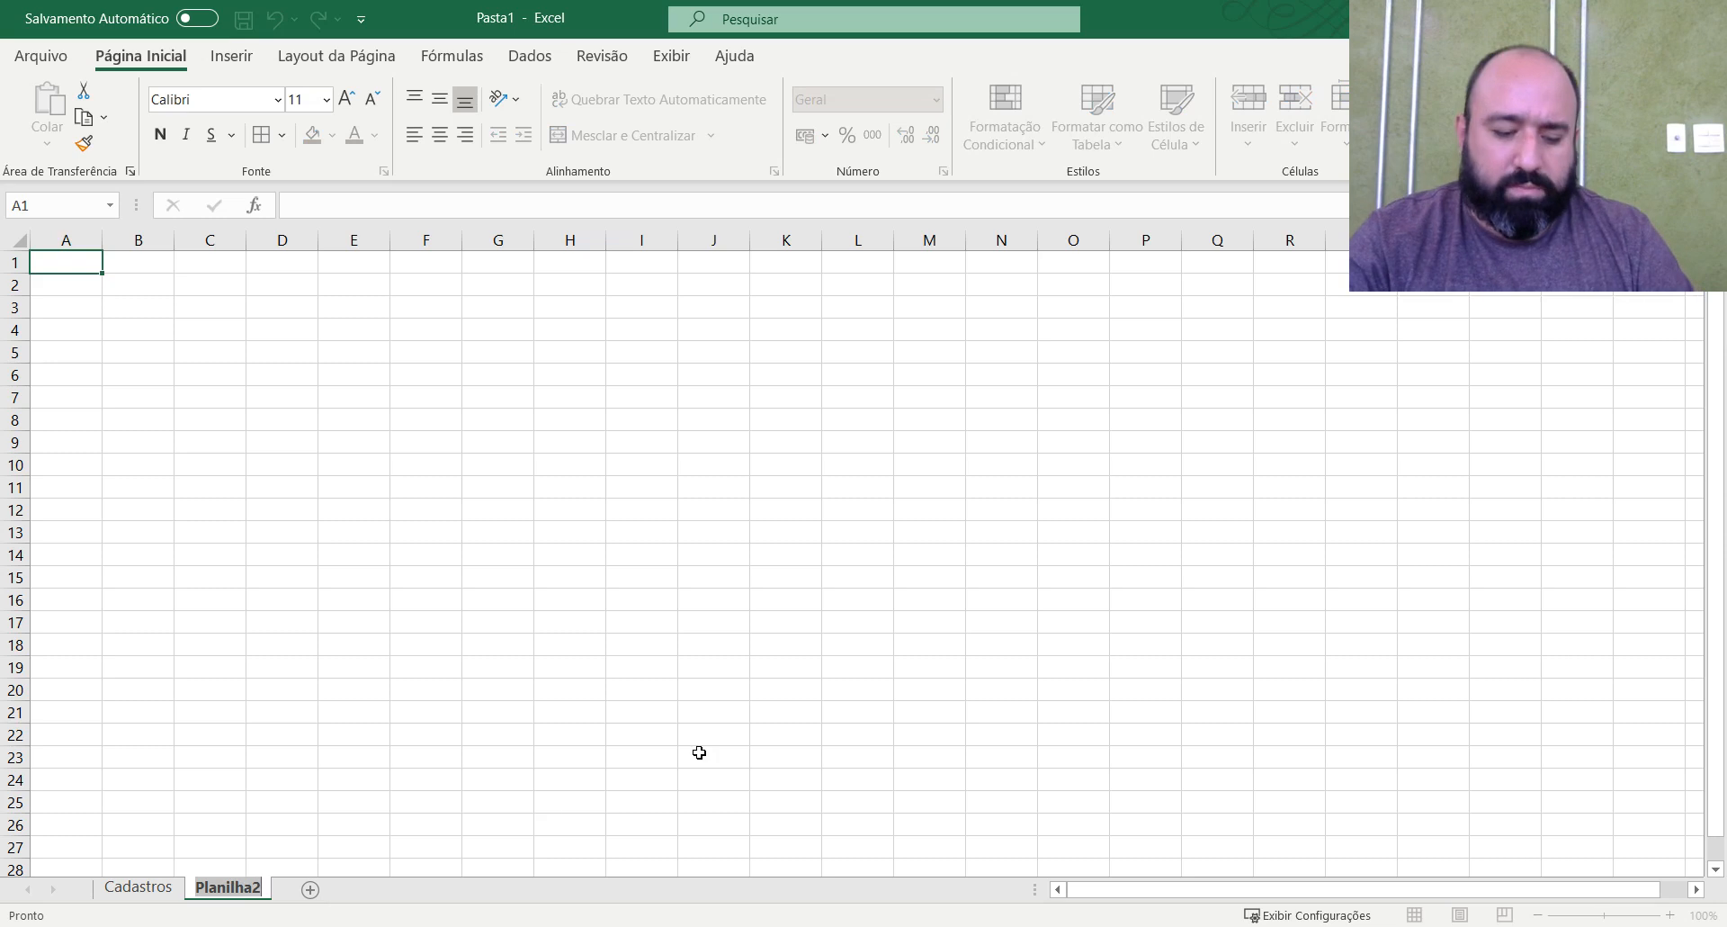
type("Recebimento")
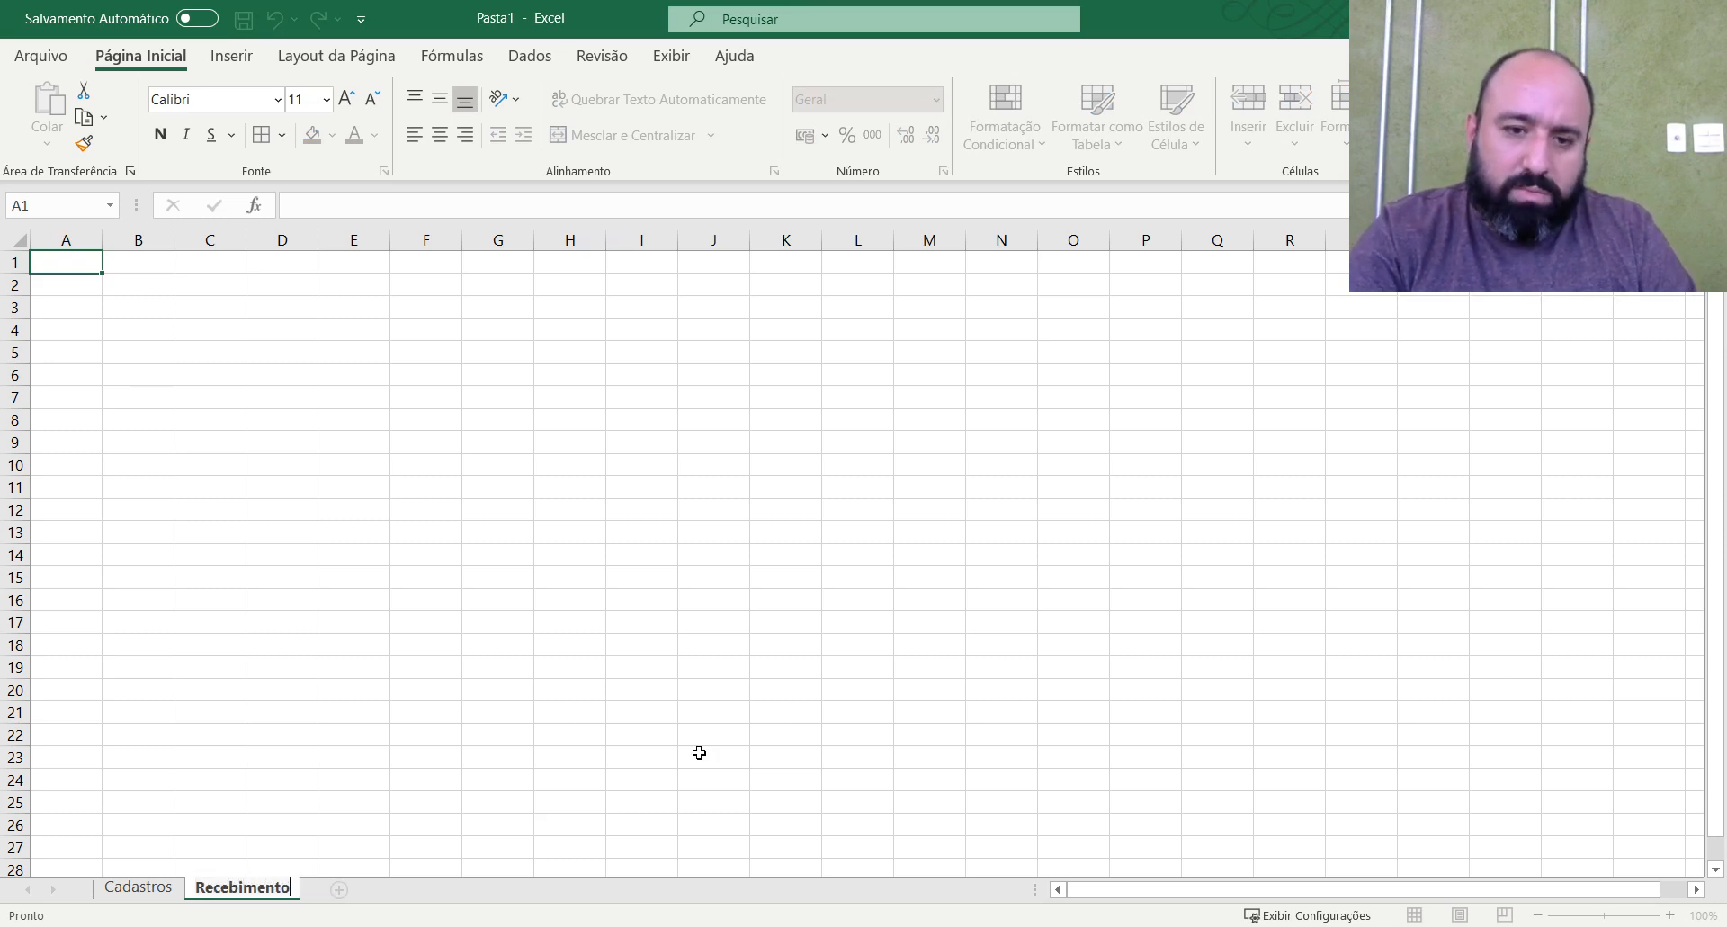
type("s")
left_click(675, 761)
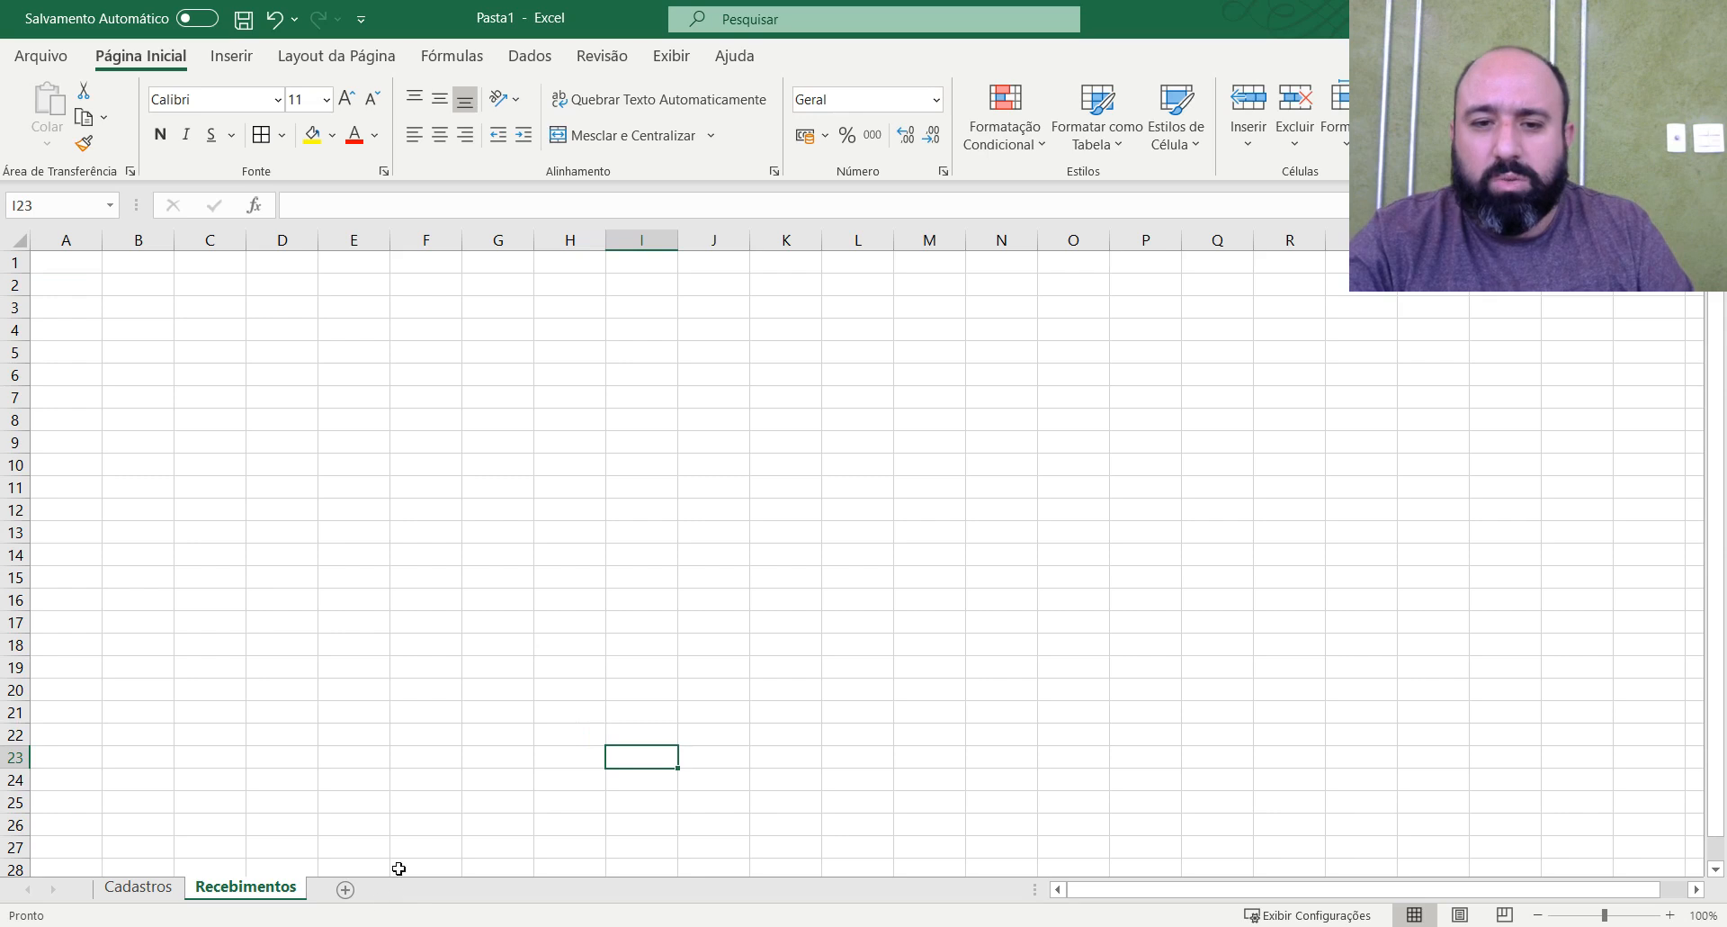
Add another sheet after Recebimentos and name it Pagamentos.
left_click(345, 890)
double_click(351, 894)
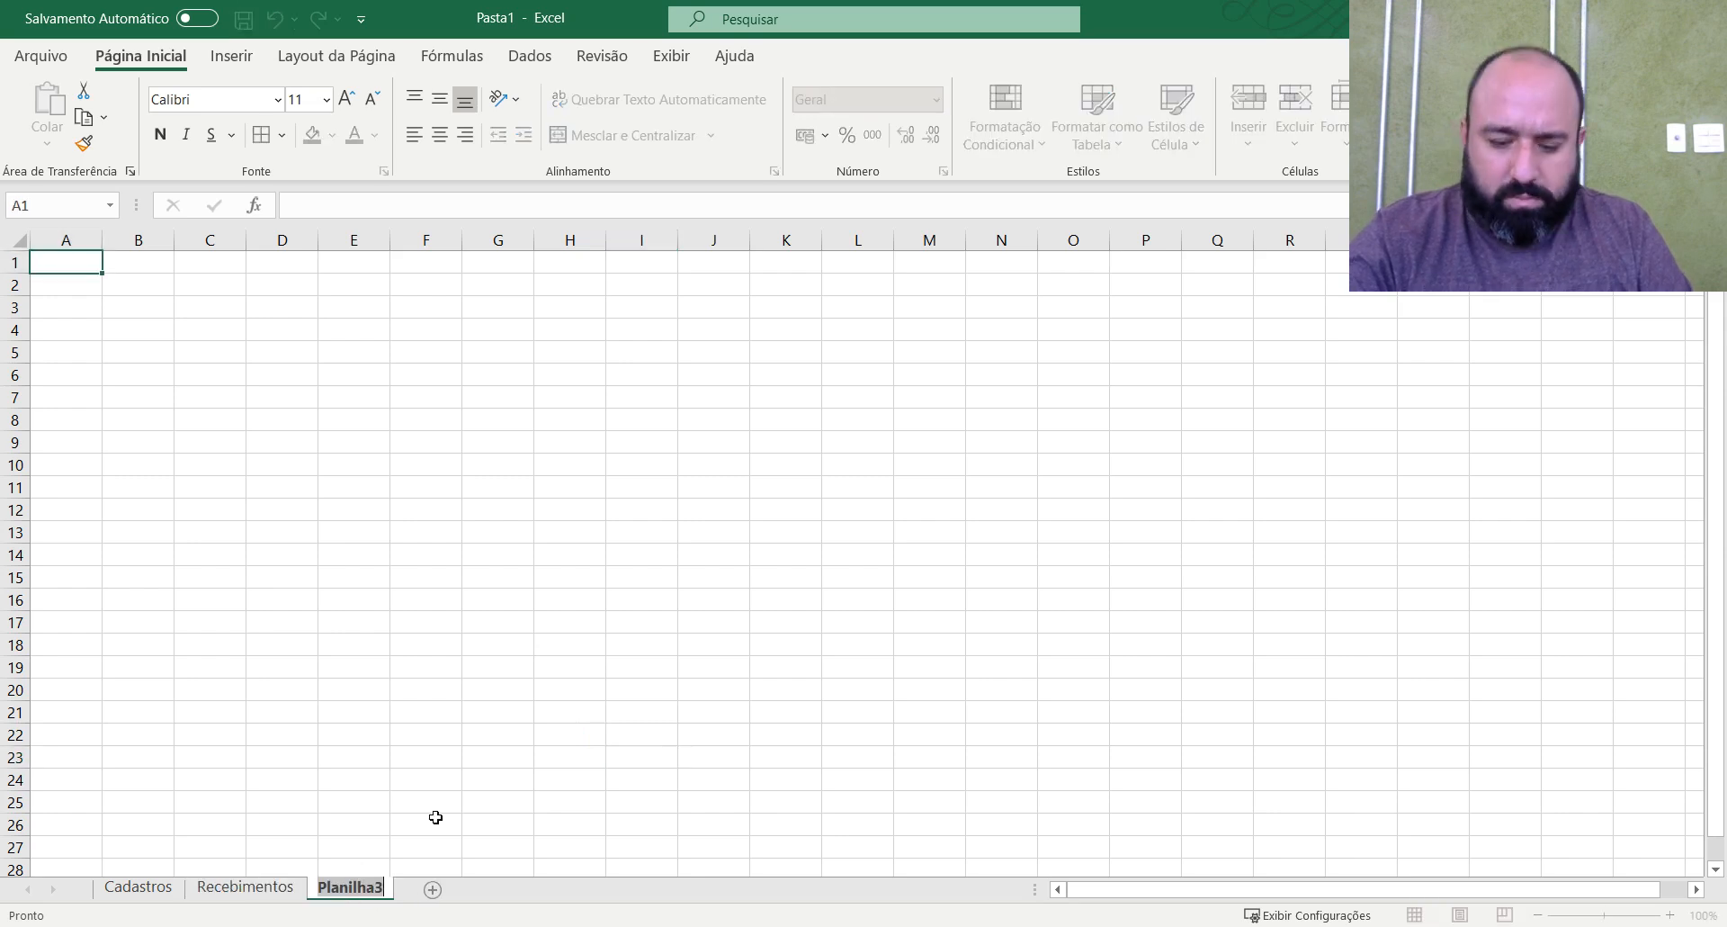
type("Pagamentos")
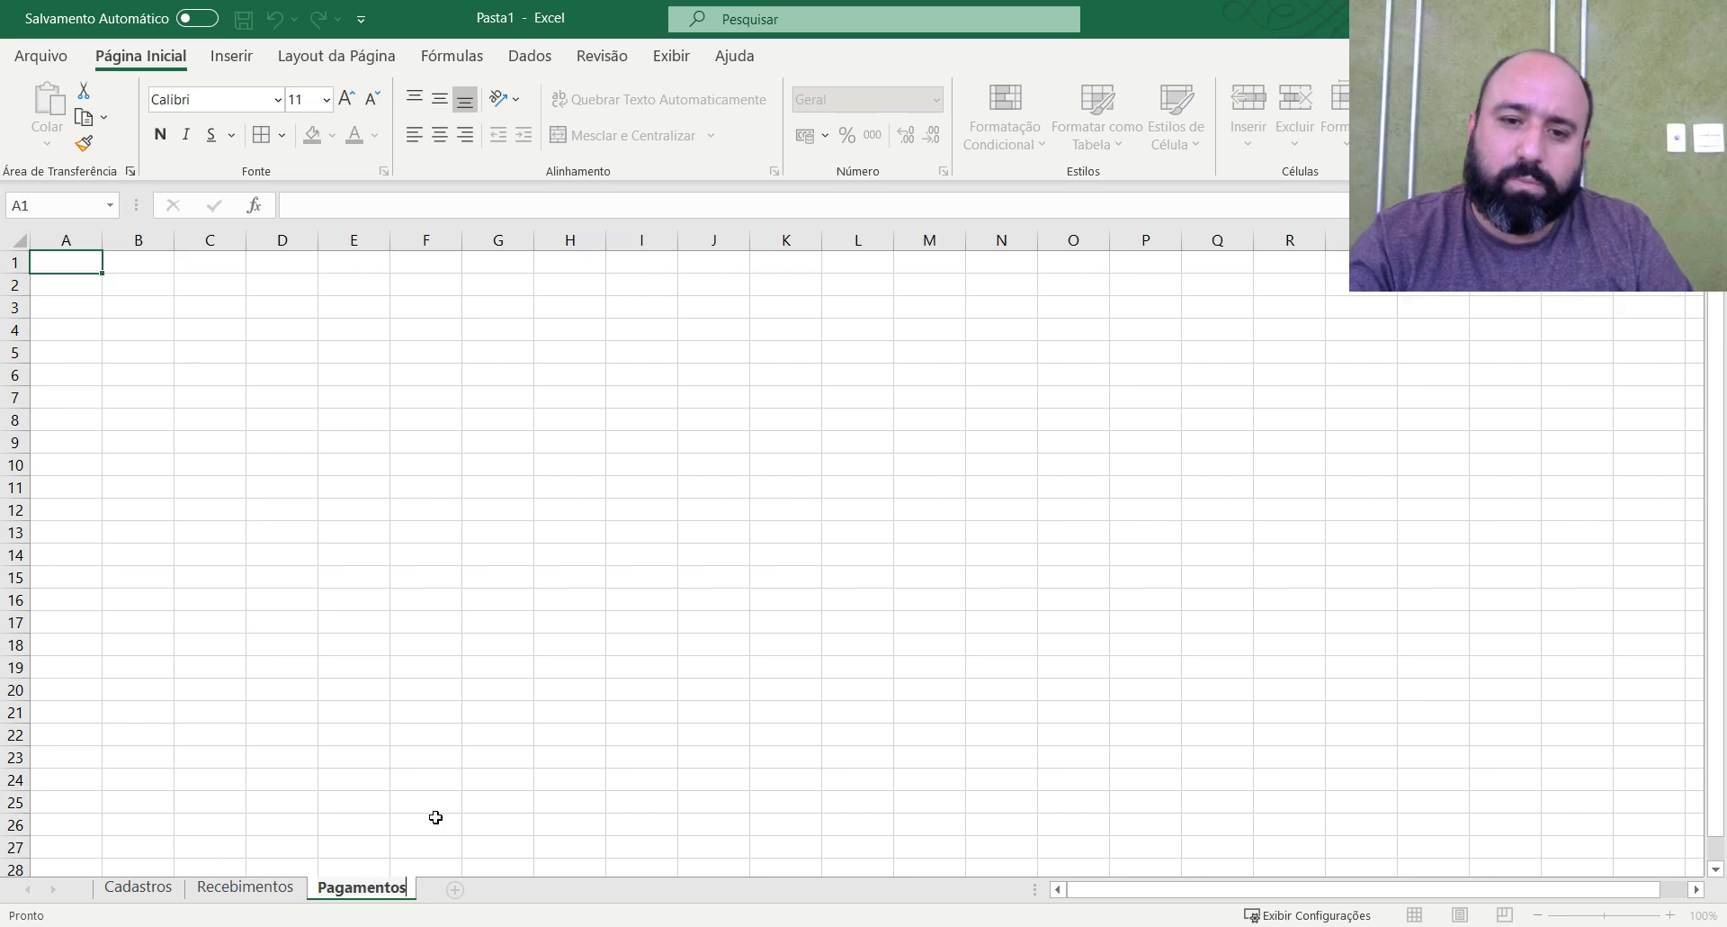
left_click(219, 525)
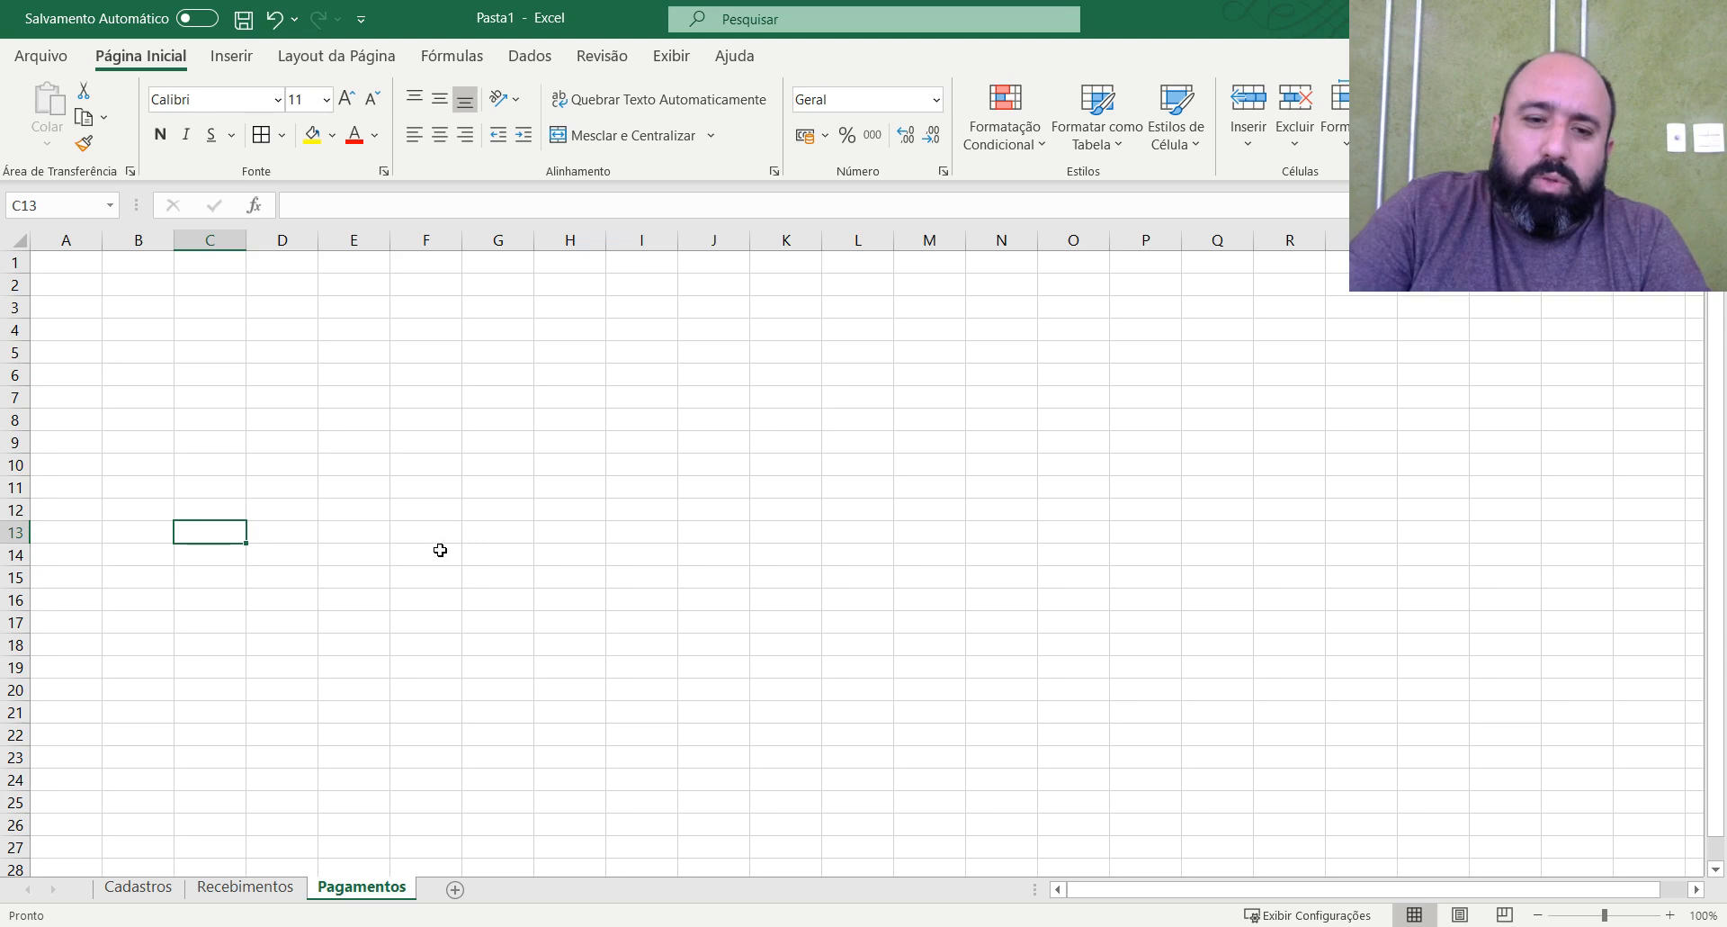
left_click(405, 458)
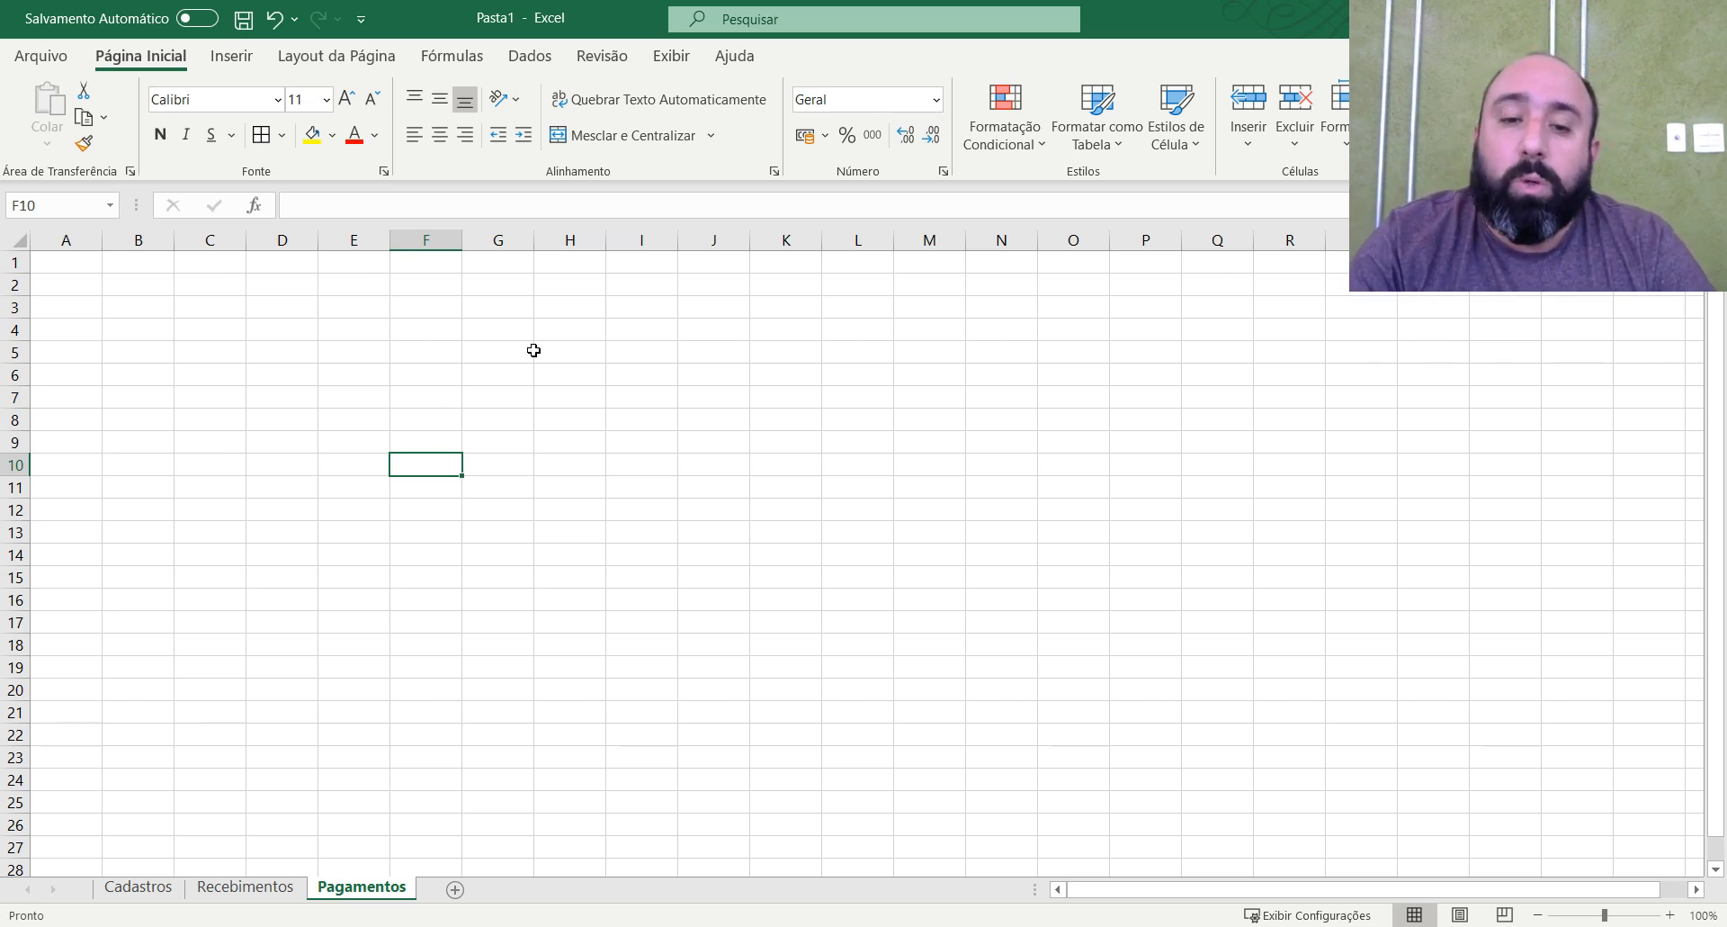
Add a new sheet after Recebimentos and name it Menu.
left_click(137, 887)
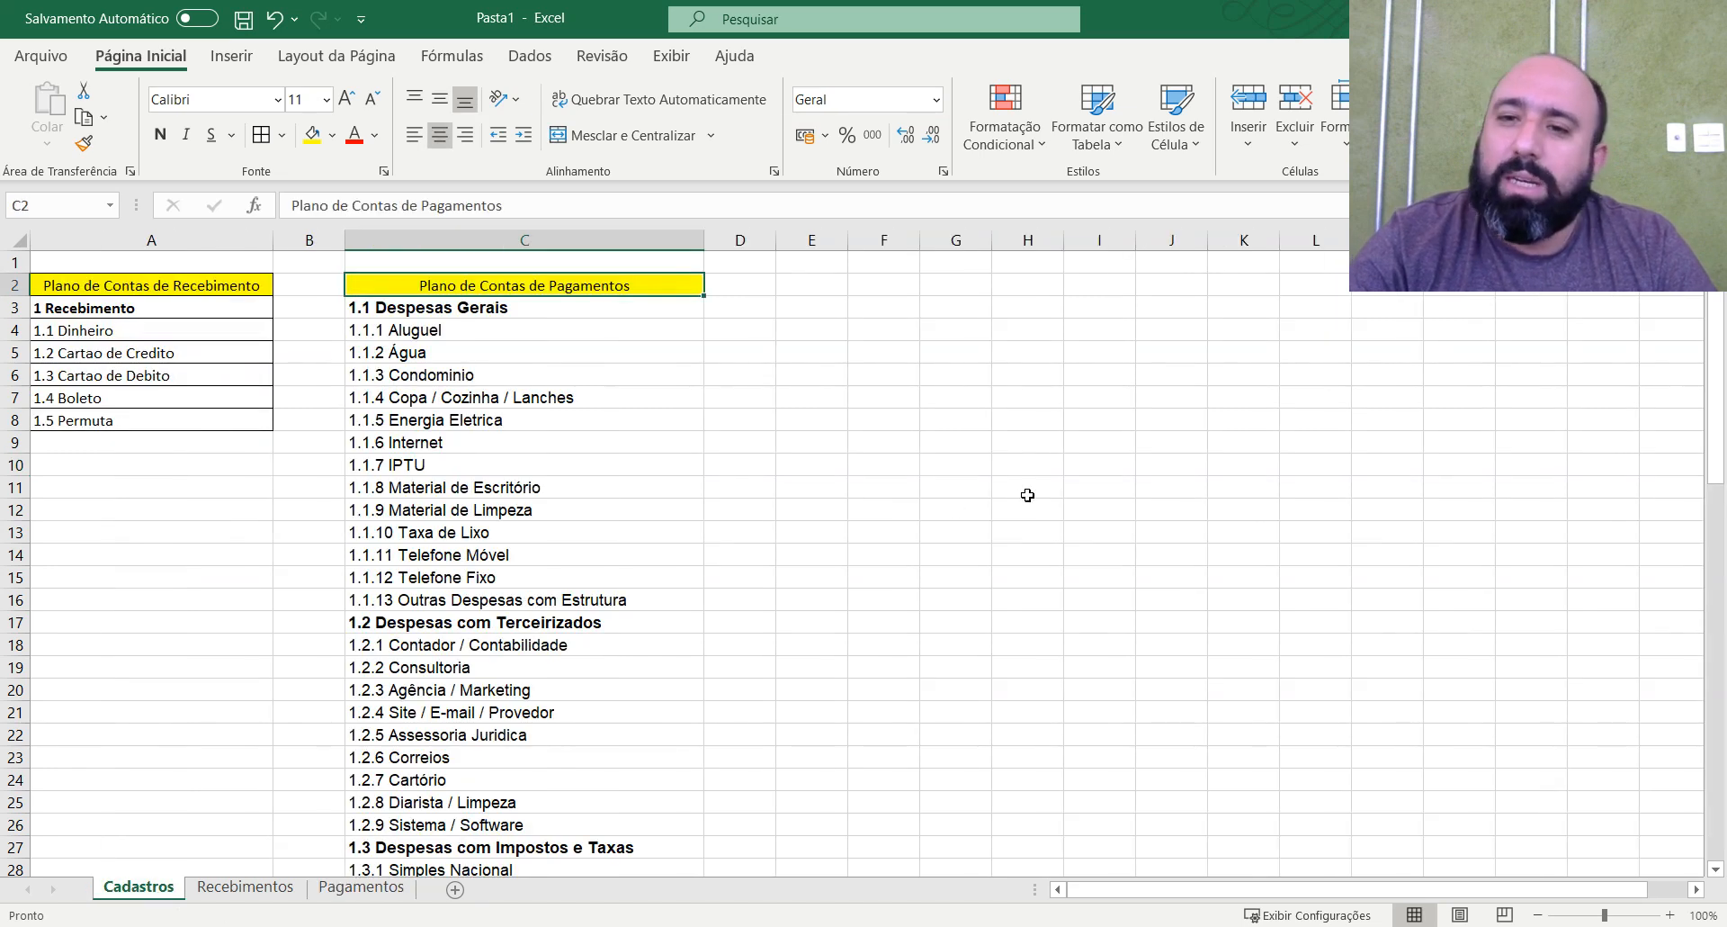
left_click(257, 886)
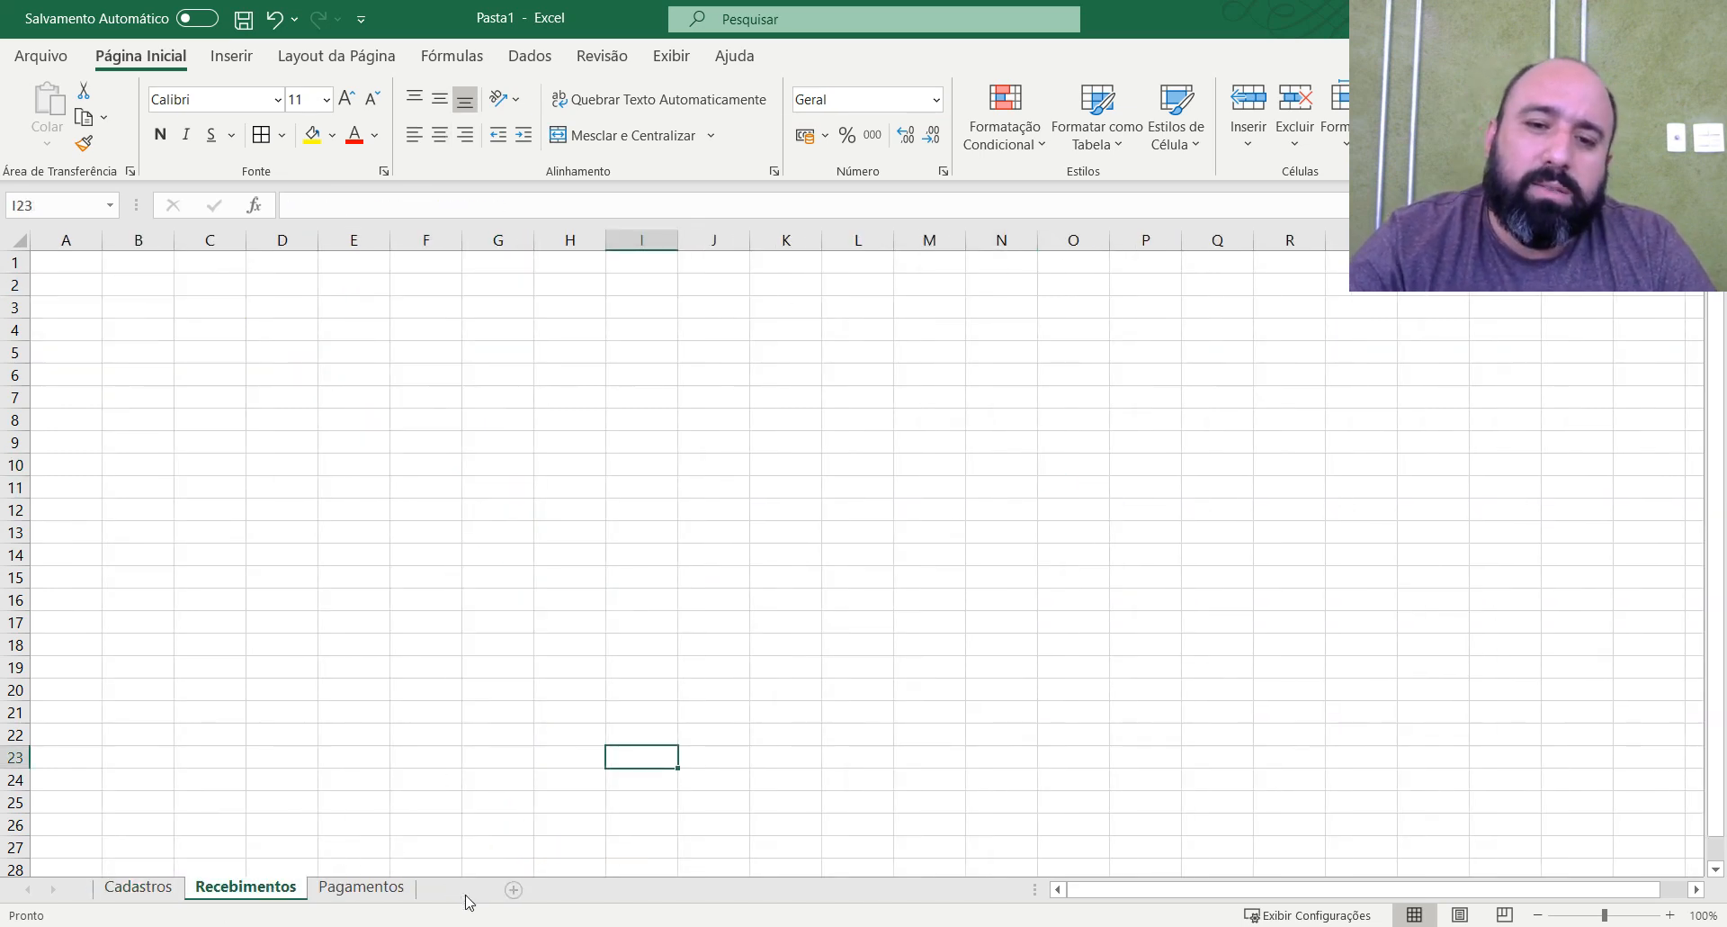
left_click(513, 889)
double_click(331, 887)
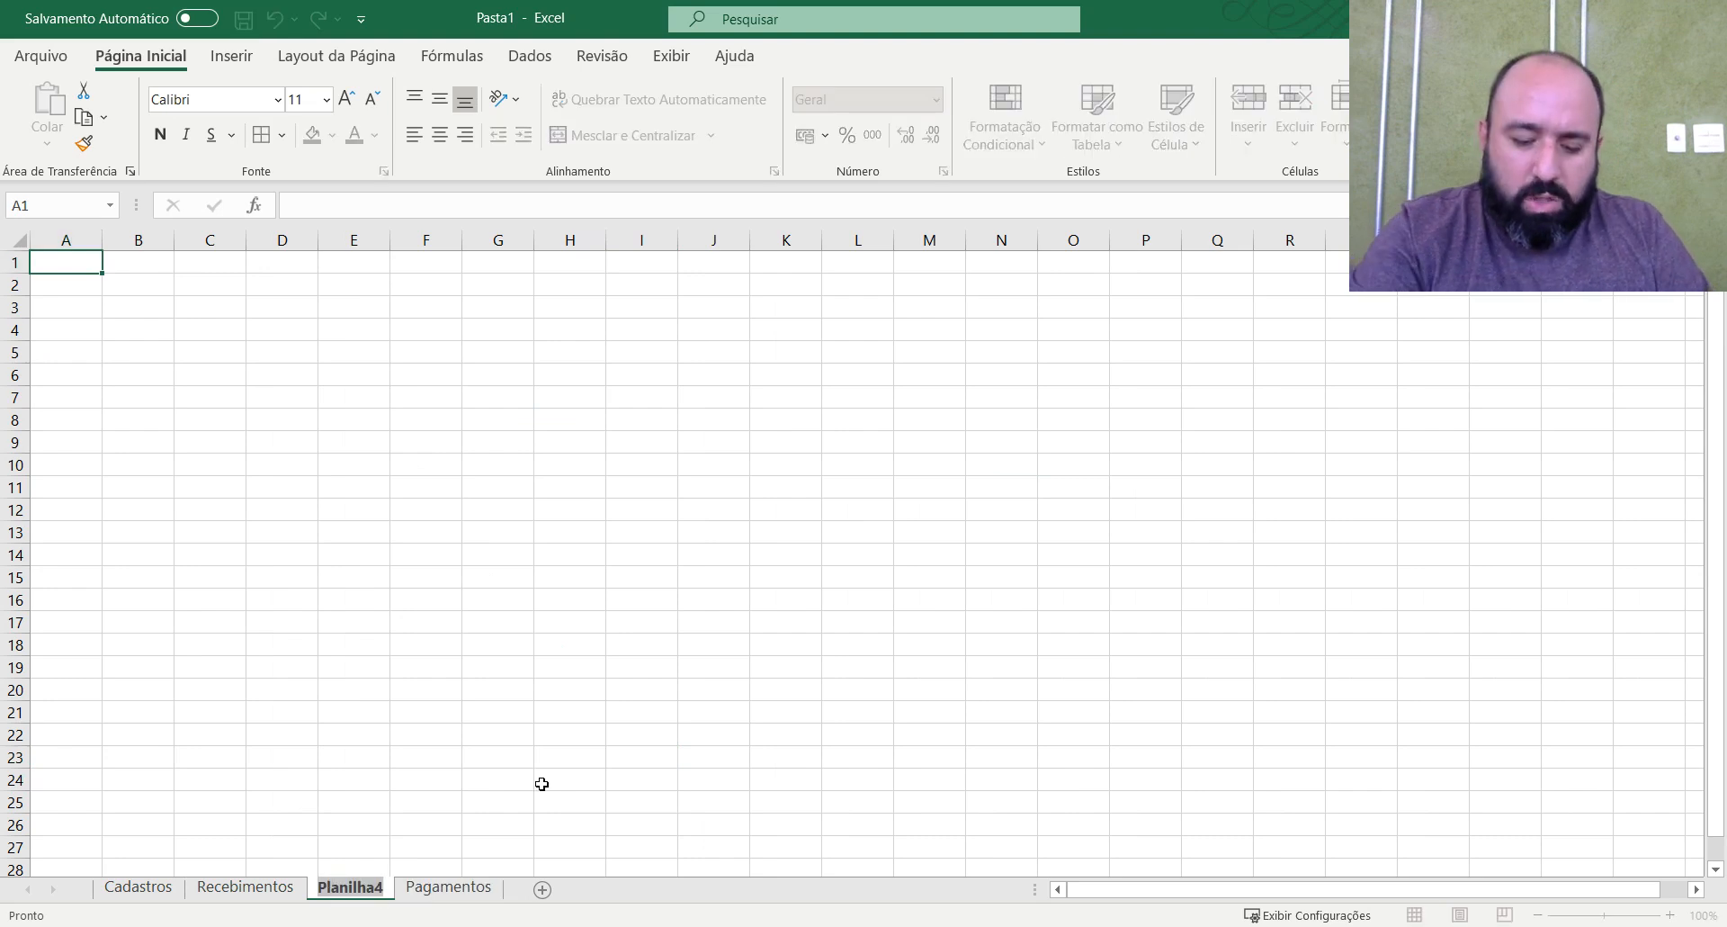
type("Menu")
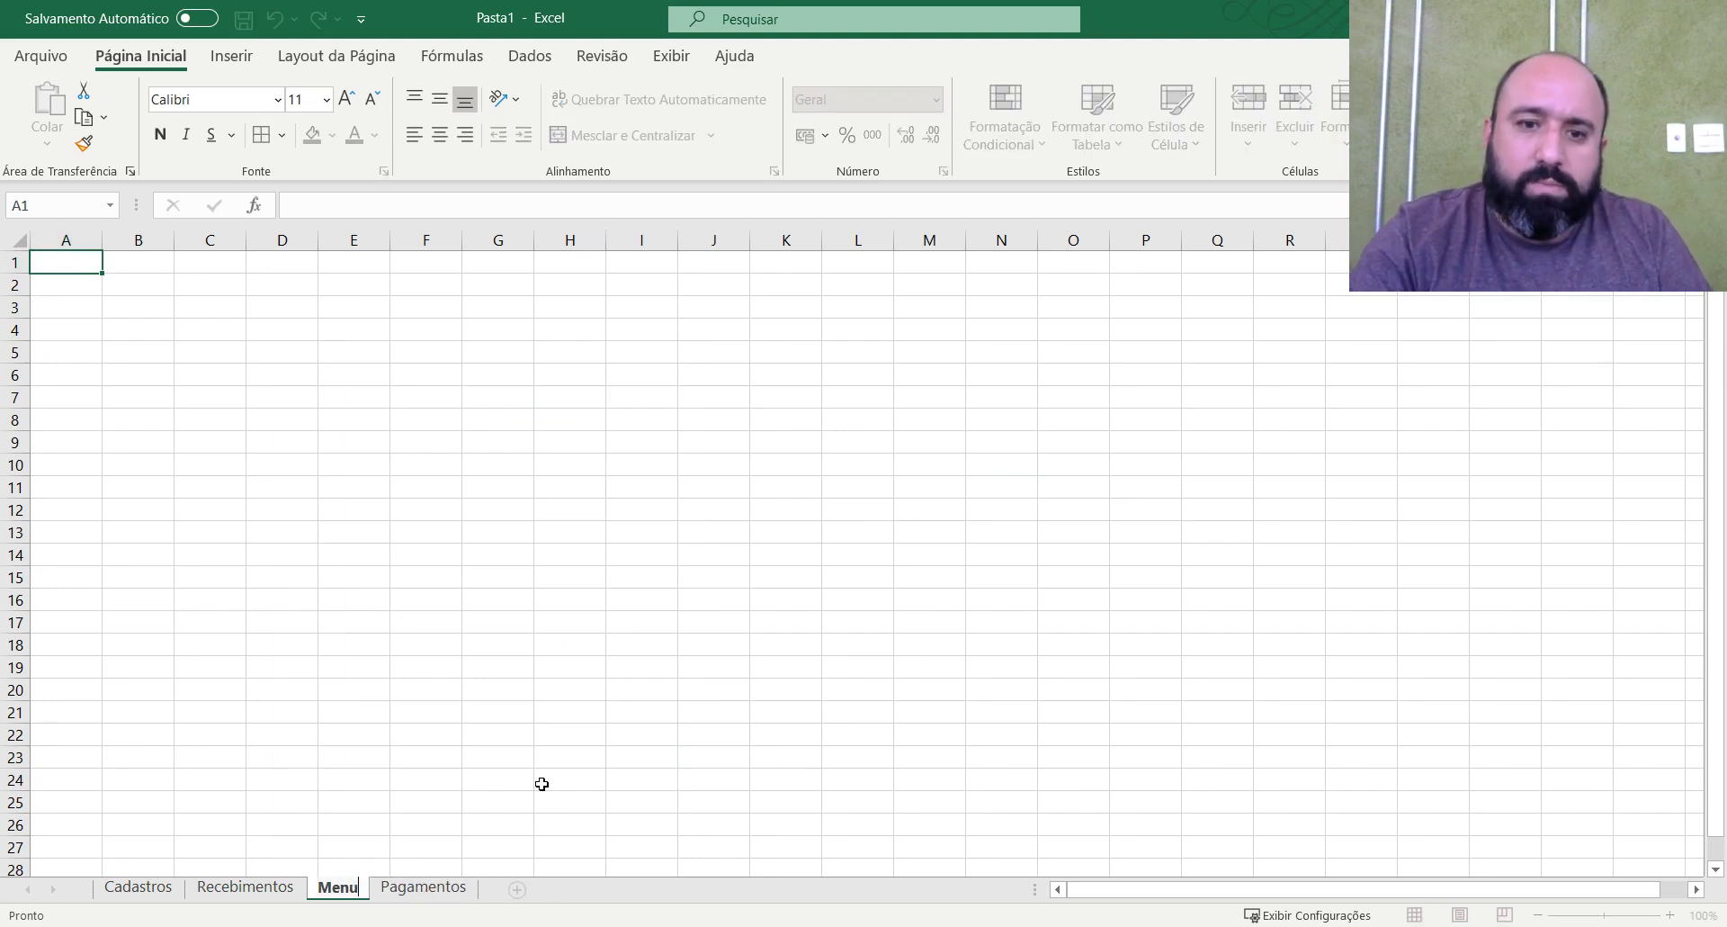
left_click_drag(542, 784, 490, 734)
left_click(496, 713)
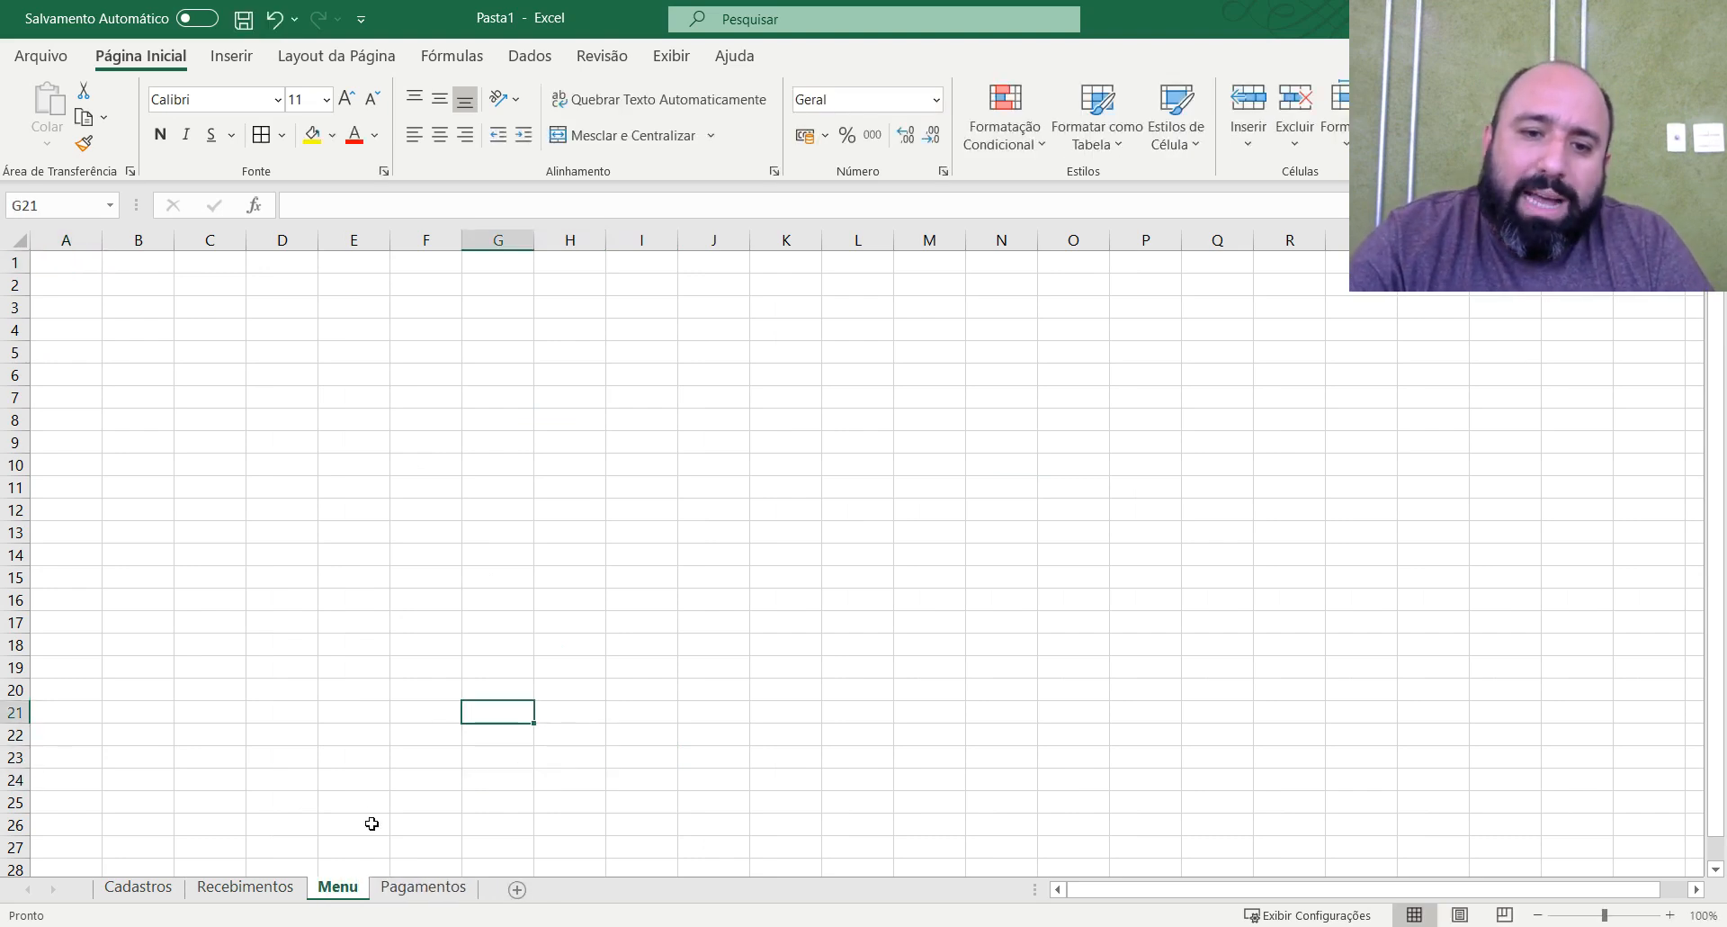
Move the Menu sheet before Cadastros and colour its sheet tab red.
left_click_drag(245, 888, 125, 891)
right_click(123, 891)
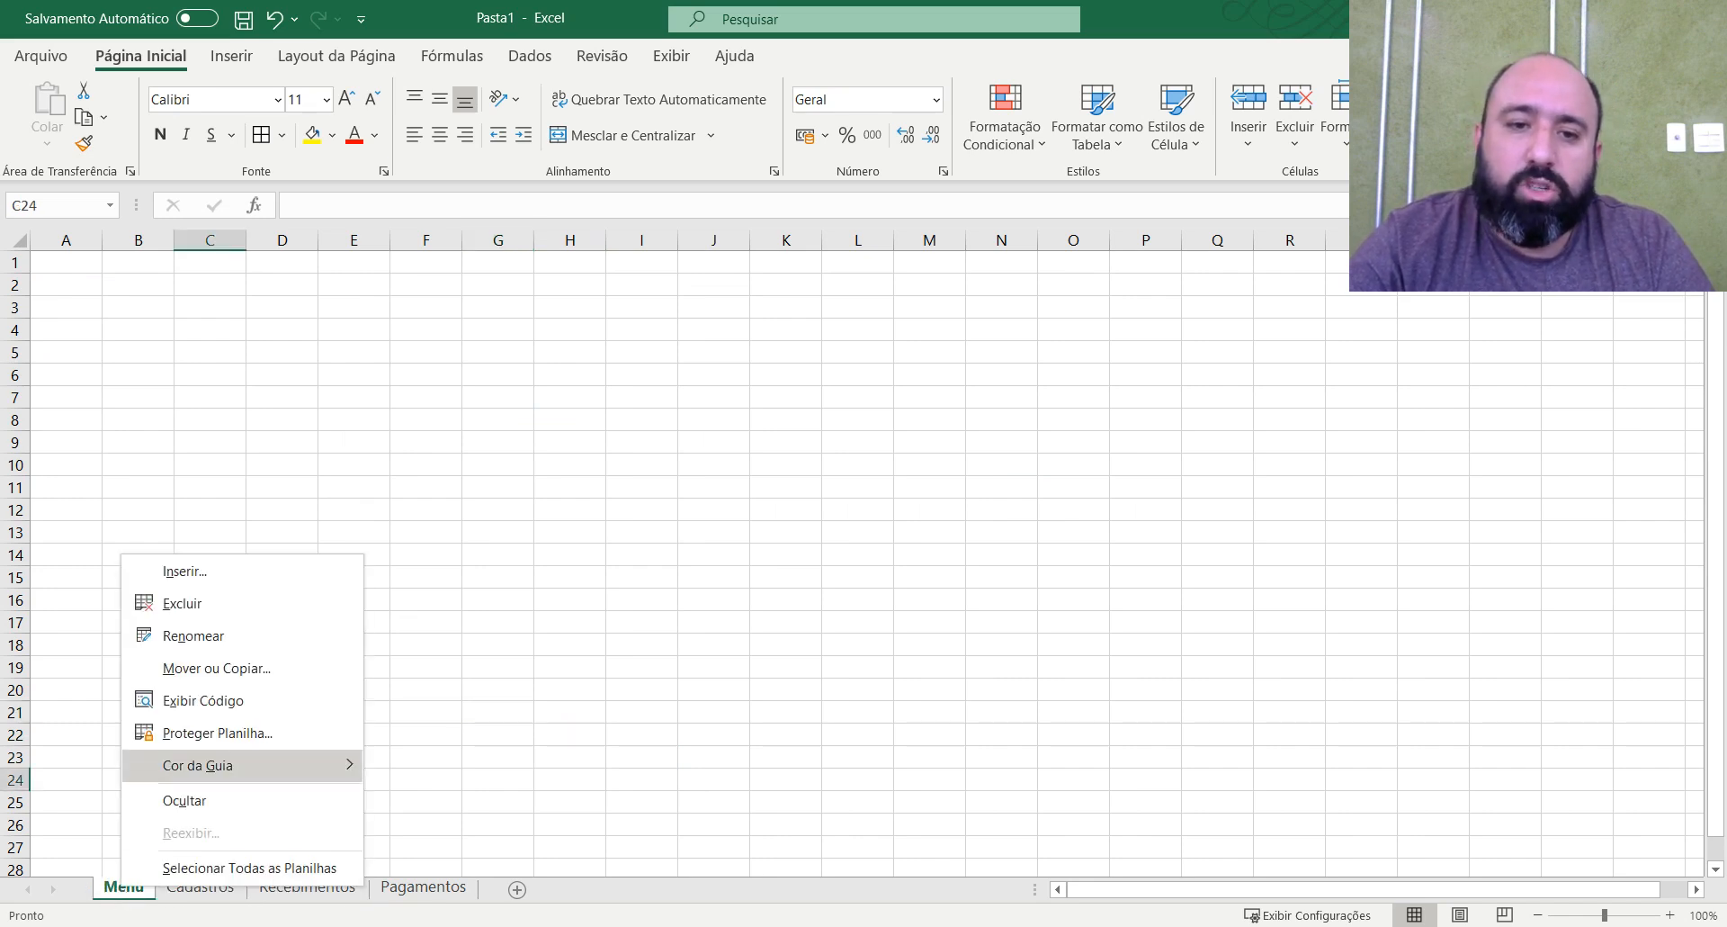
mouse_move(234, 765)
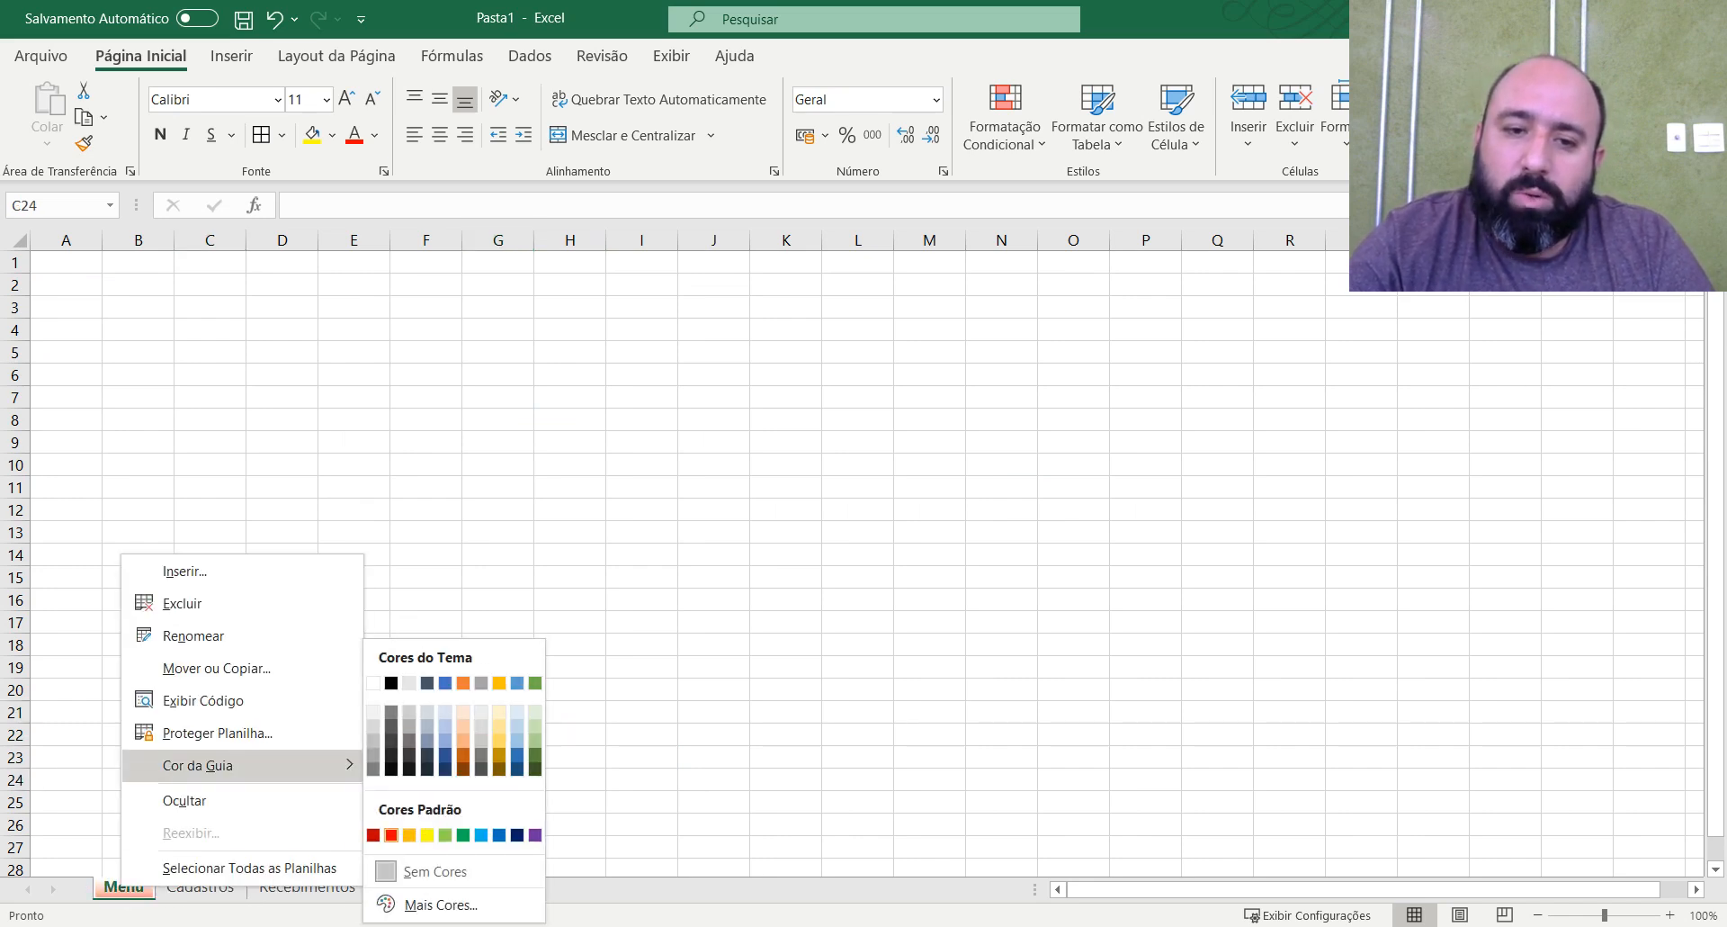
left_click(393, 836)
left_click(658, 618)
left_click(685, 578)
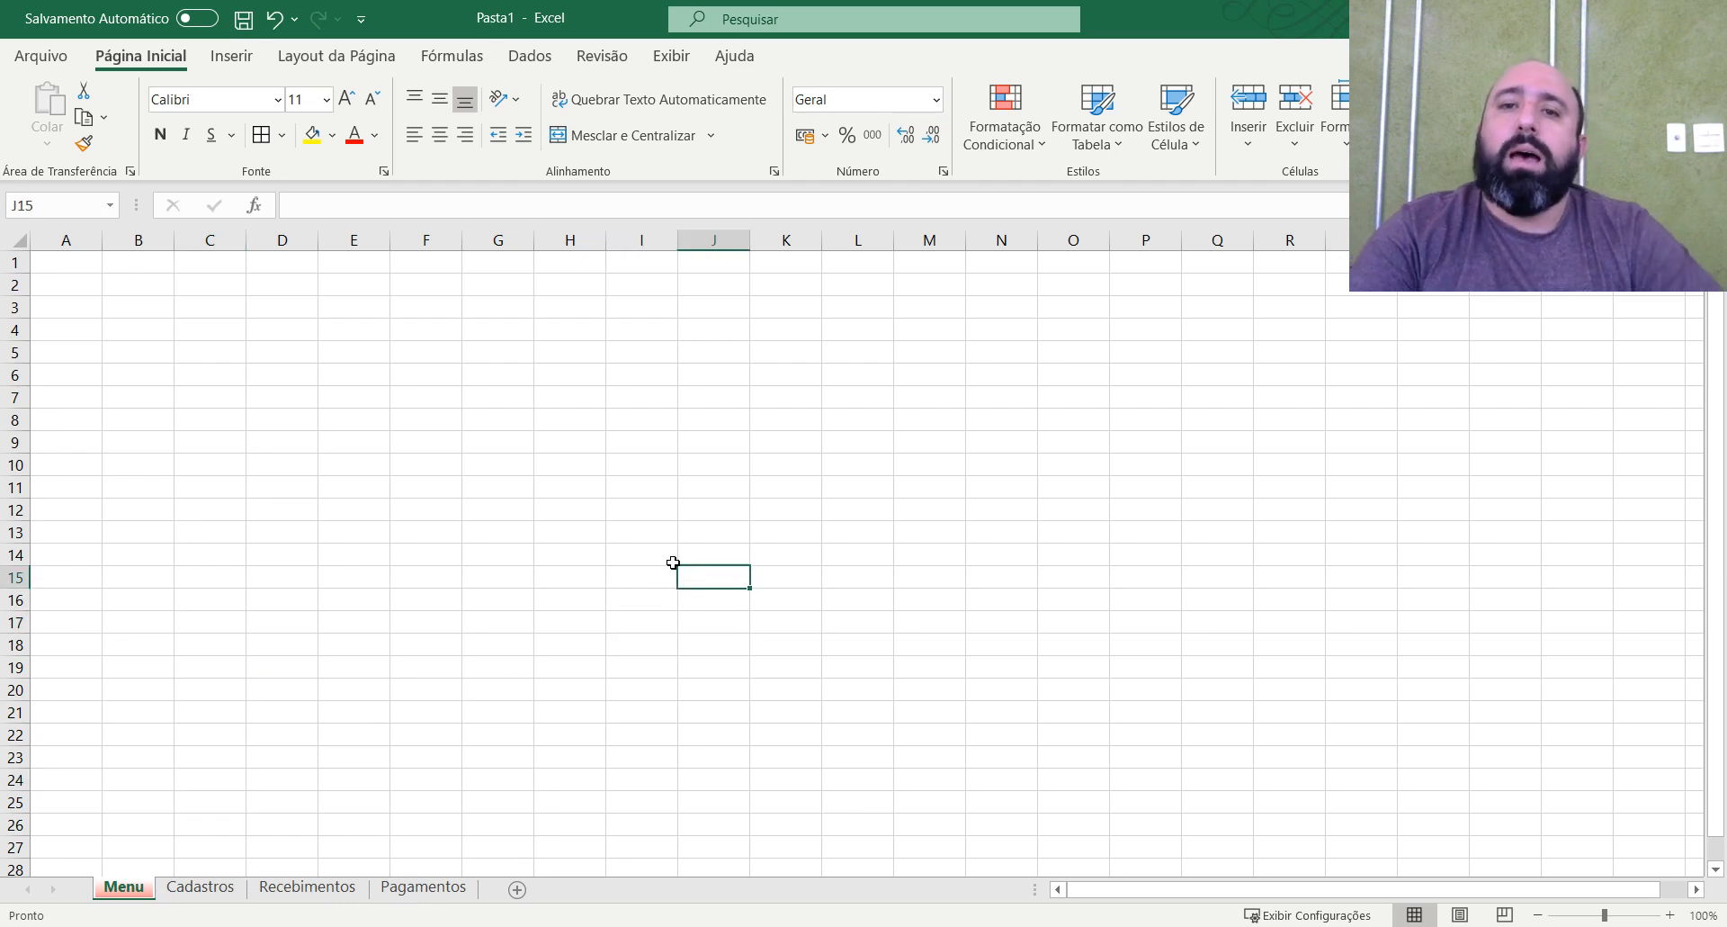
left_click(838, 411)
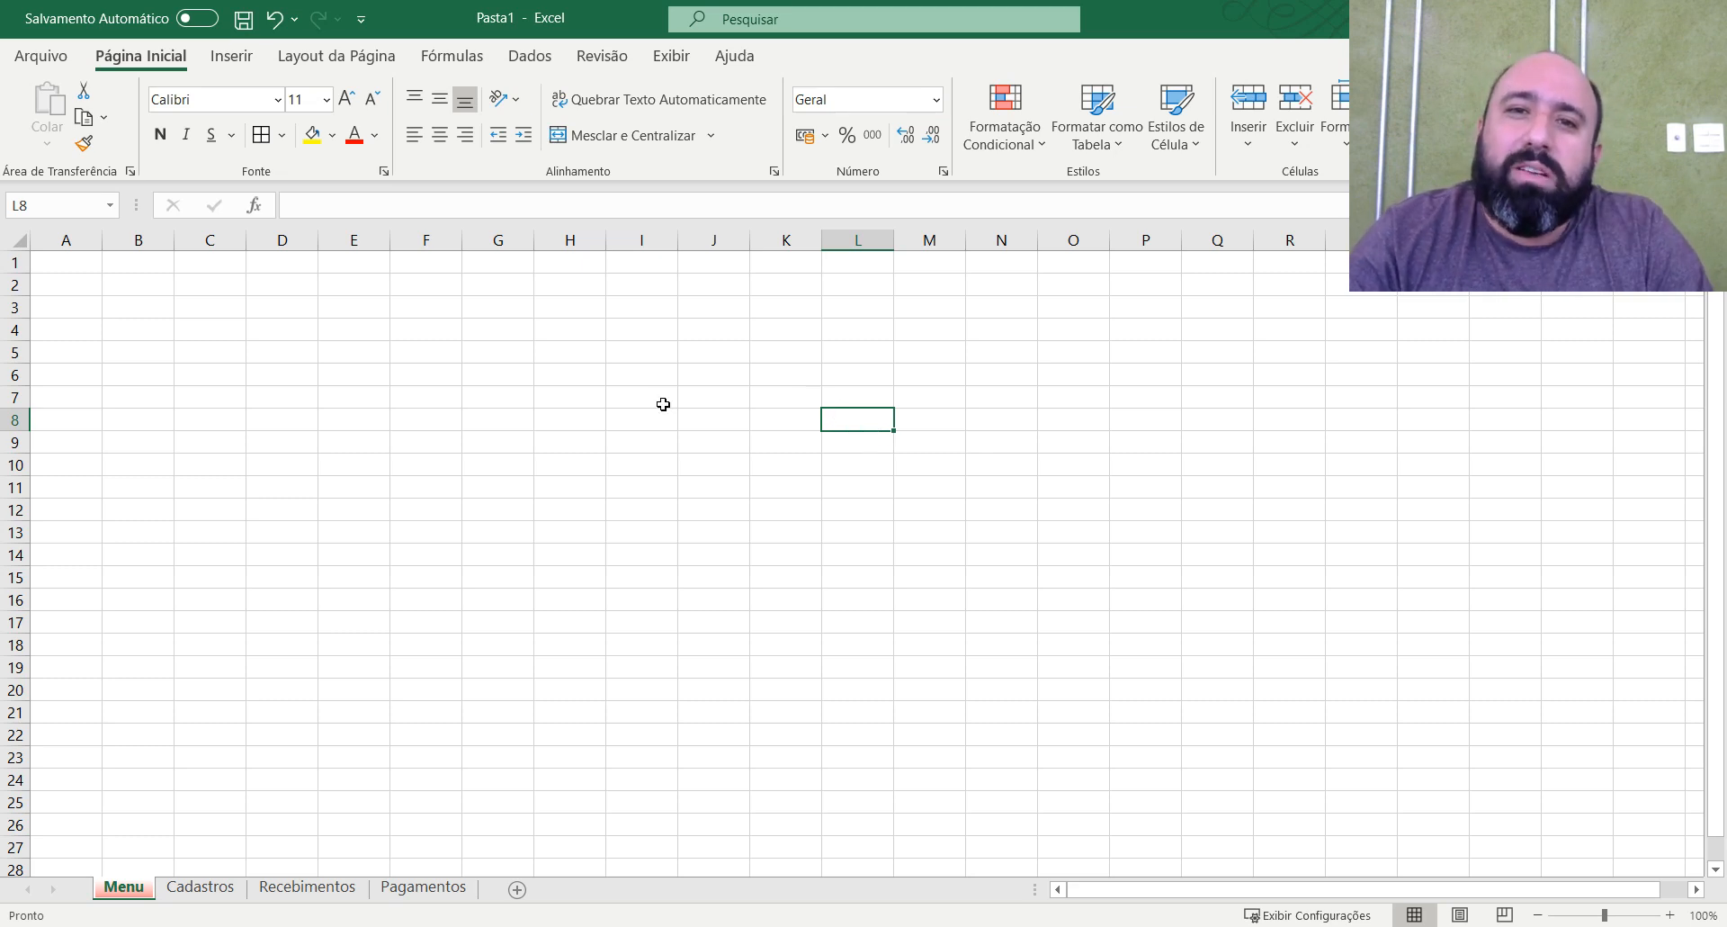
Hide the gridlines on the Menu sheet.
left_click(527, 58)
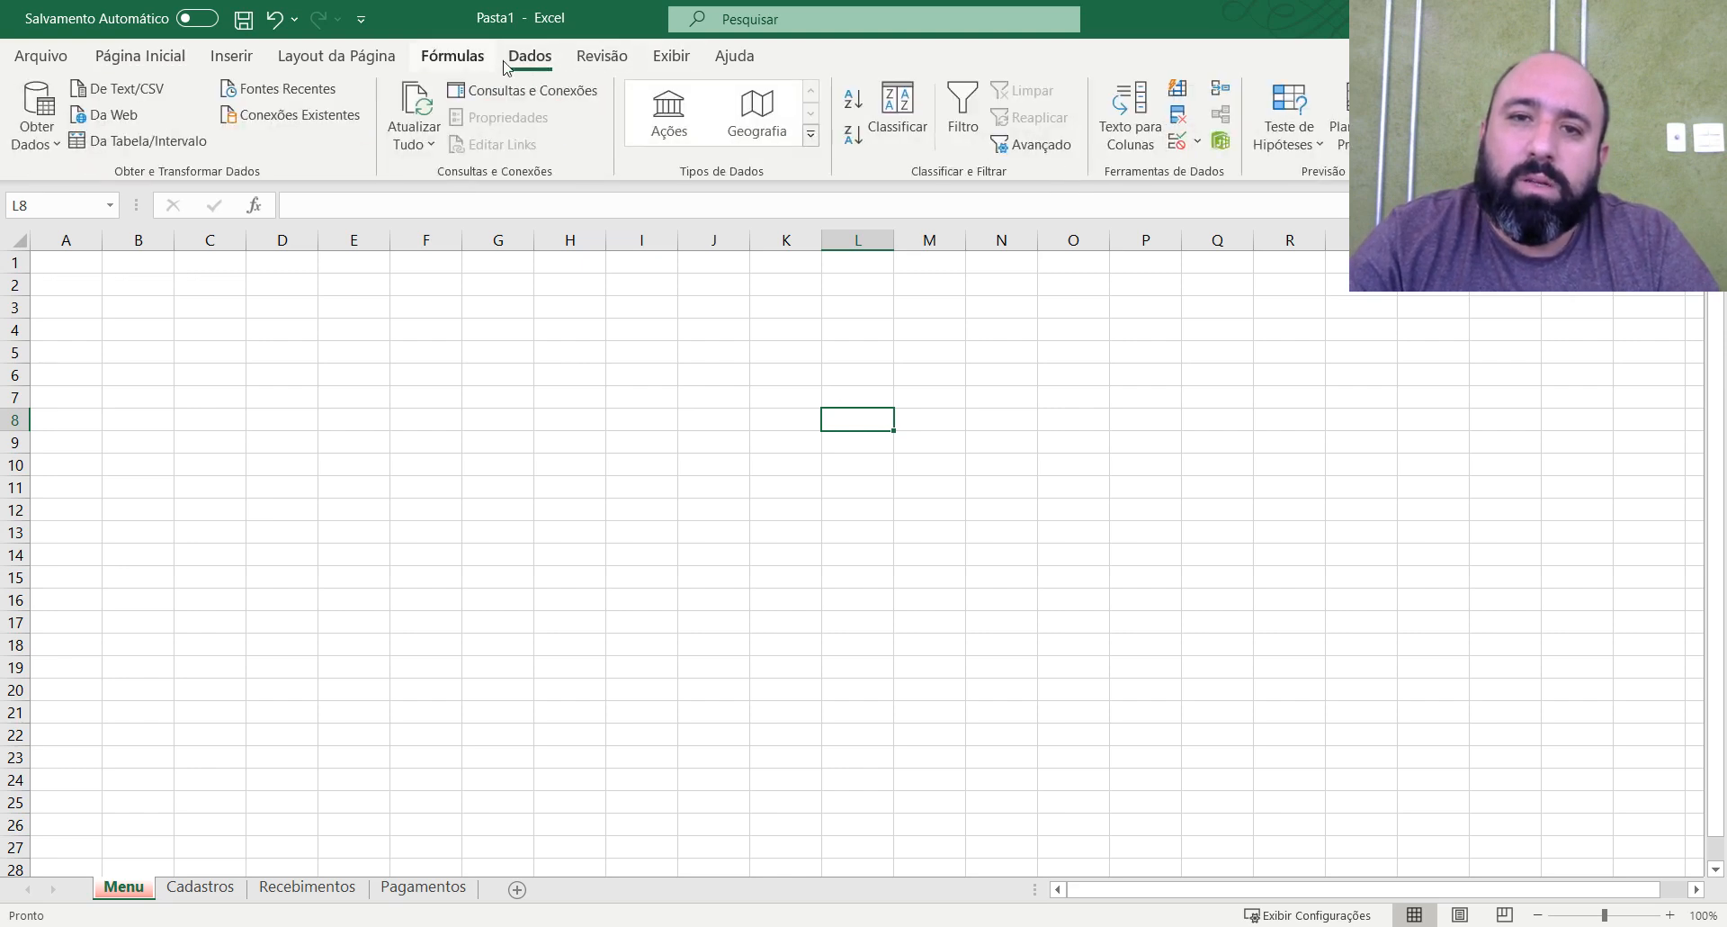
left_click(602, 57)
left_click(672, 59)
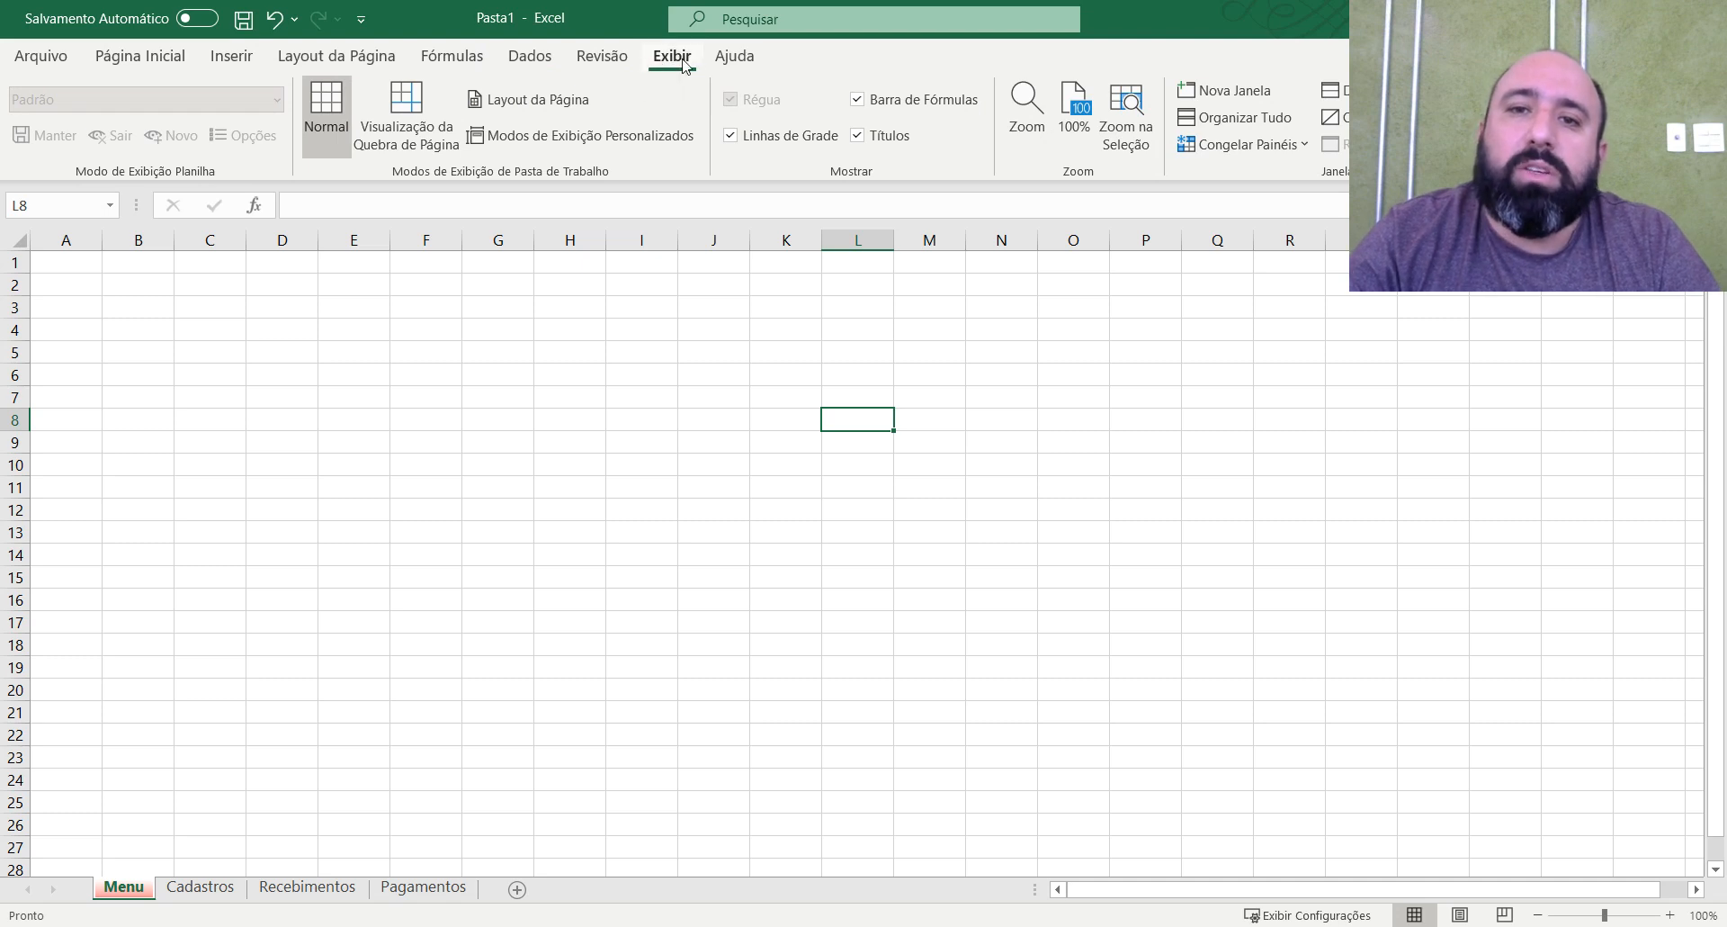
left_click(777, 142)
left_click(731, 465)
Try hiding the formula bar, check the effect on the Cadastros sheet, and restore the bar.
left_click(888, 101)
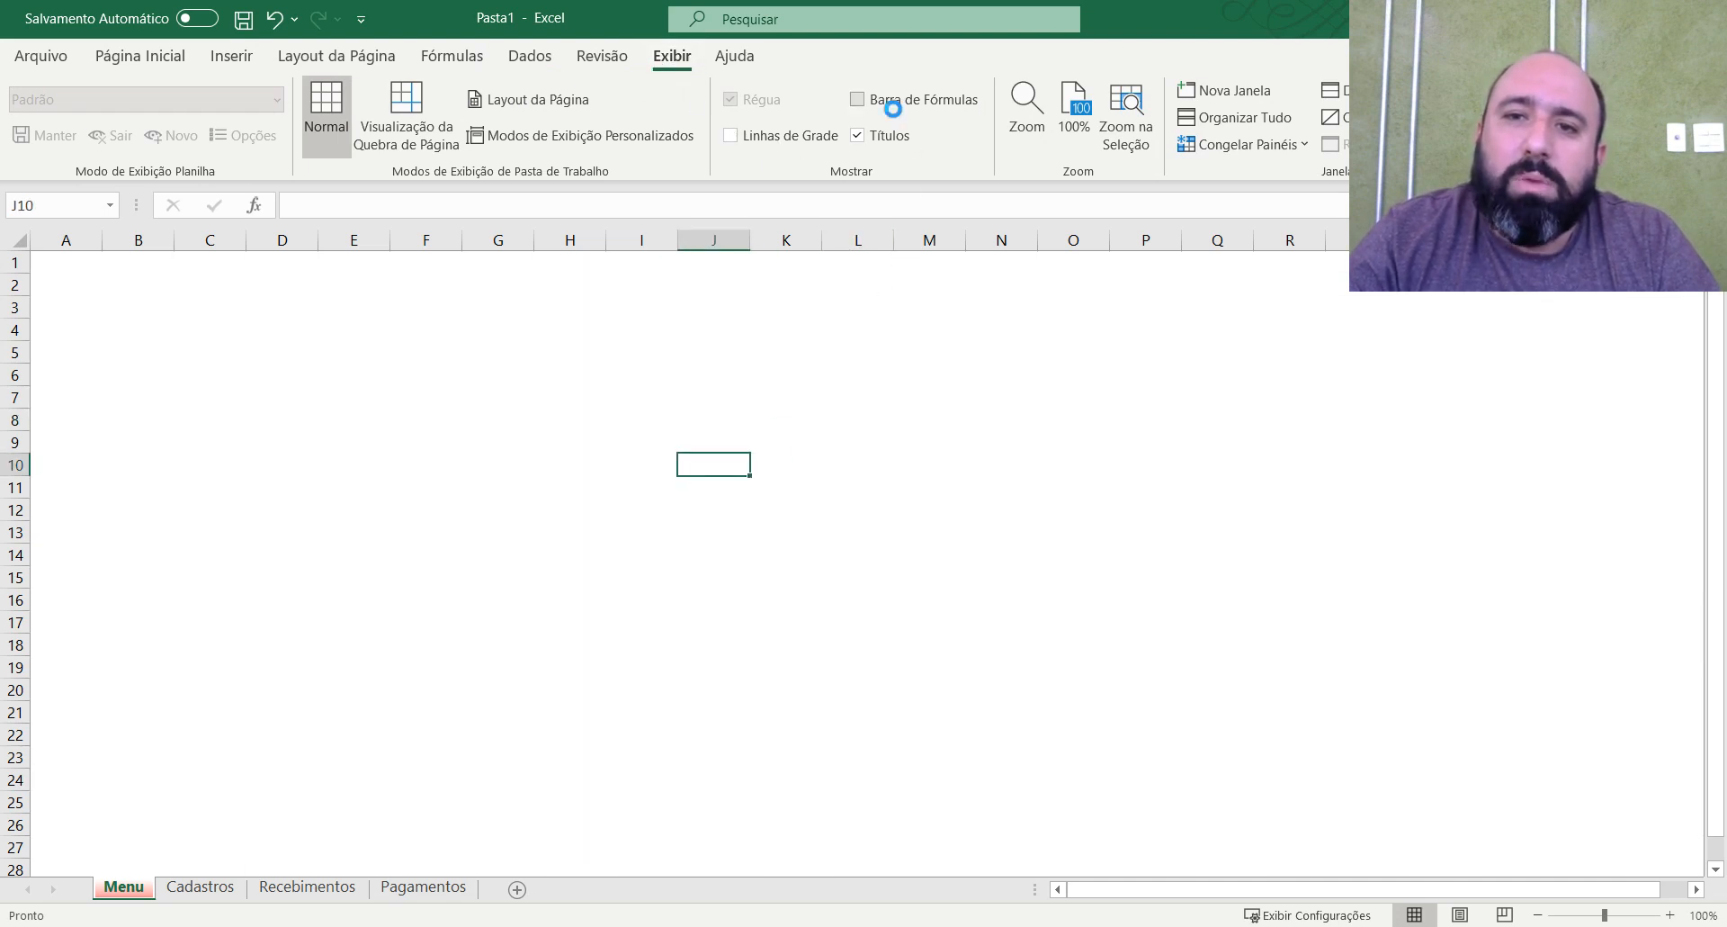
left_click(953, 397)
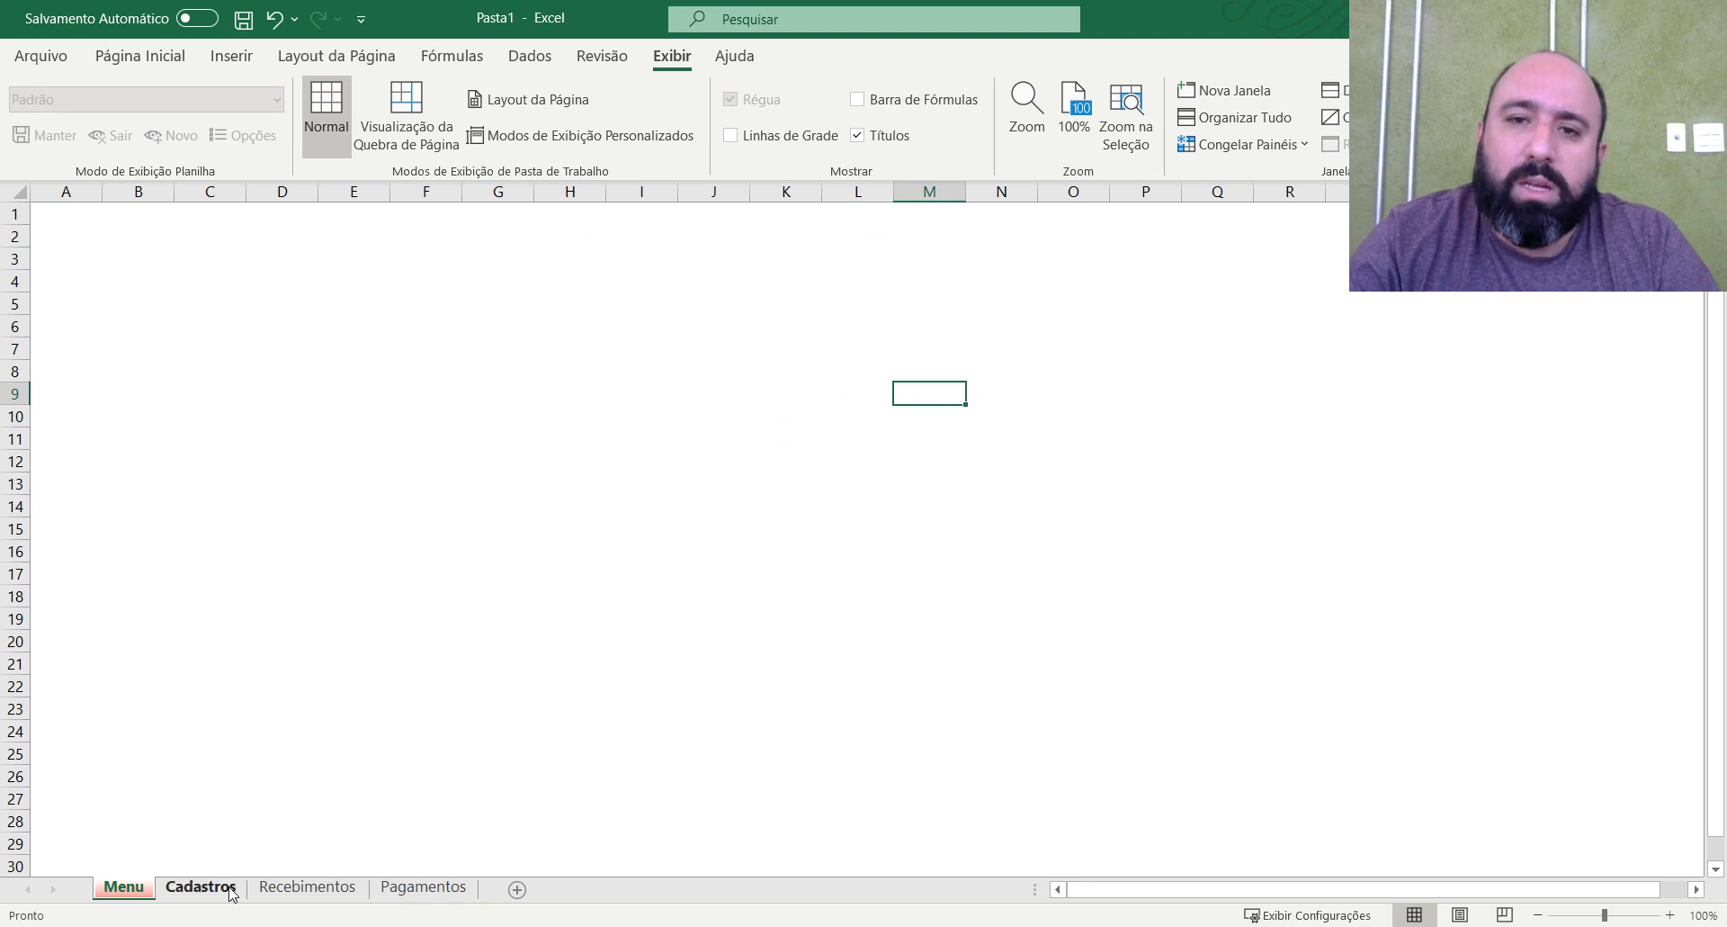
left_click(201, 887)
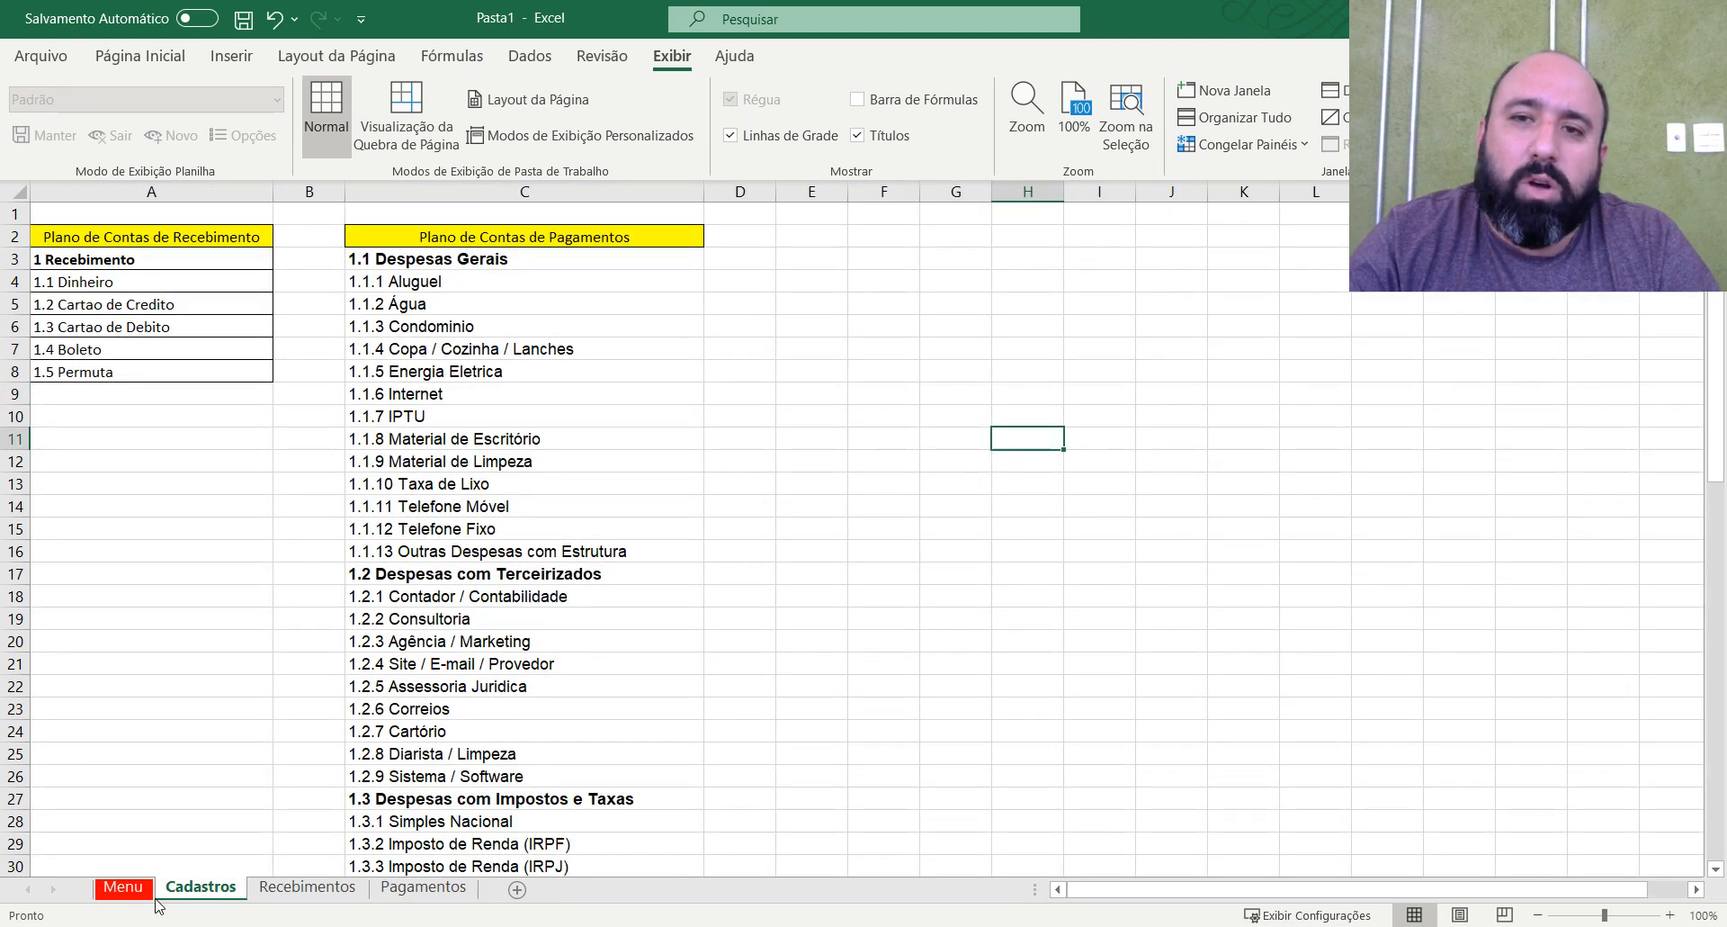
left_click(857, 99)
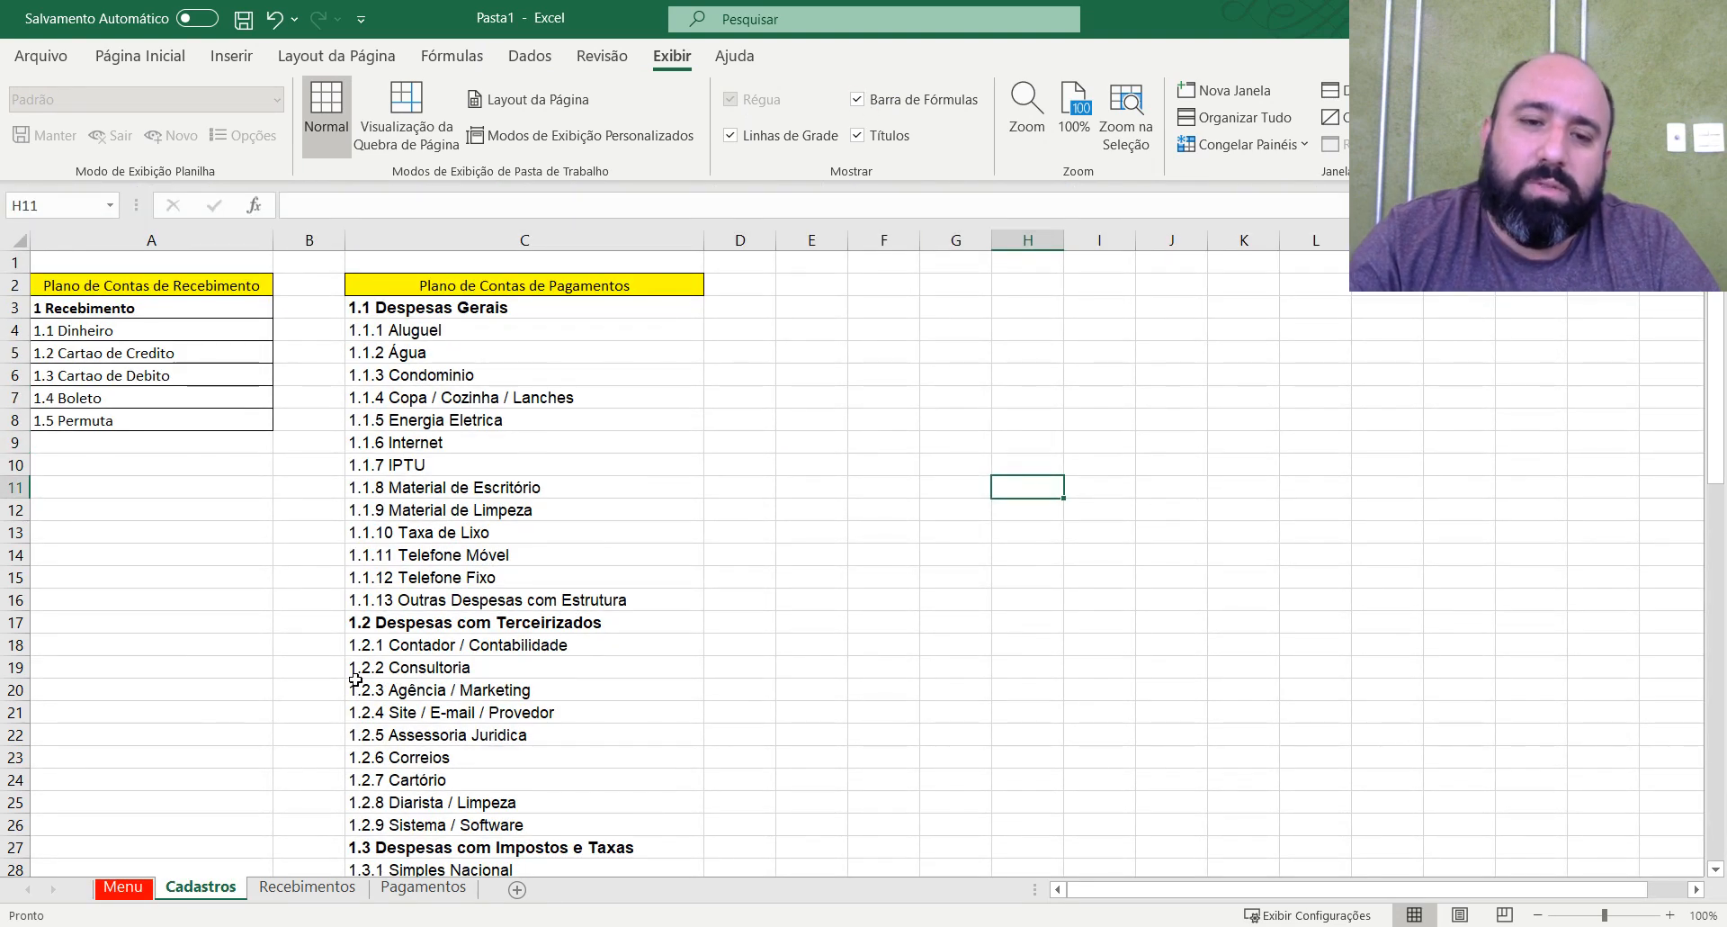
left_click(122, 887)
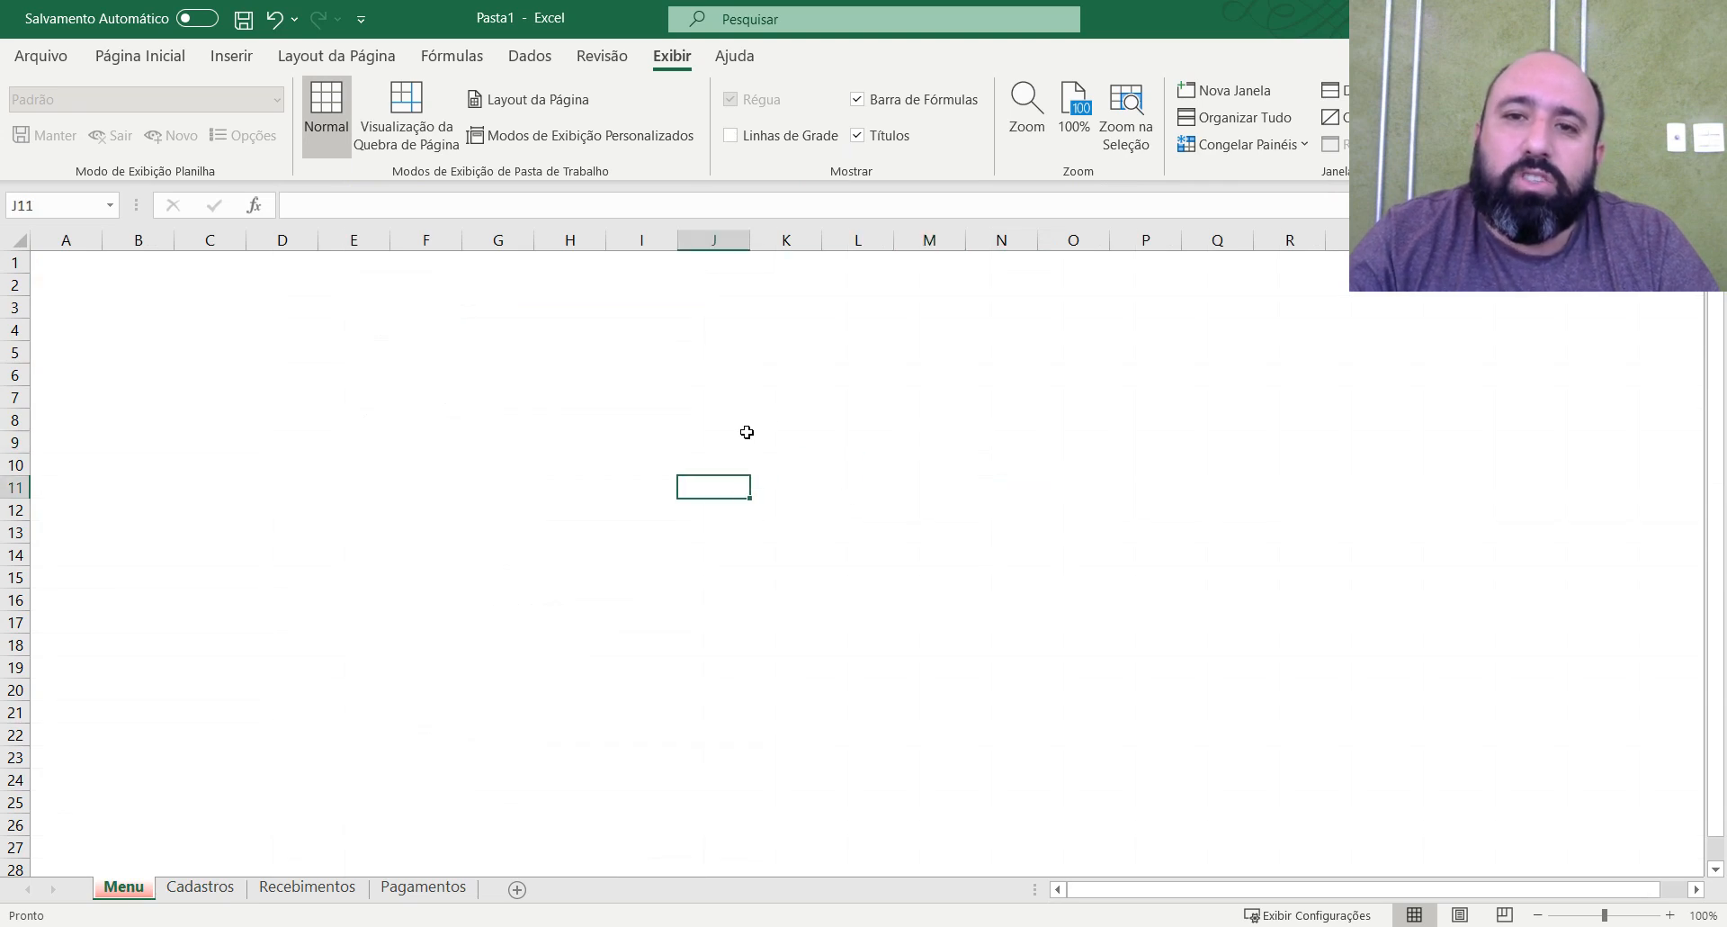
scroll(1266, 611, "down", 6)
scroll(1350, 620, "up", 6)
scroll(270, 540, "down", 6)
scroll(720, 639, "up", 6)
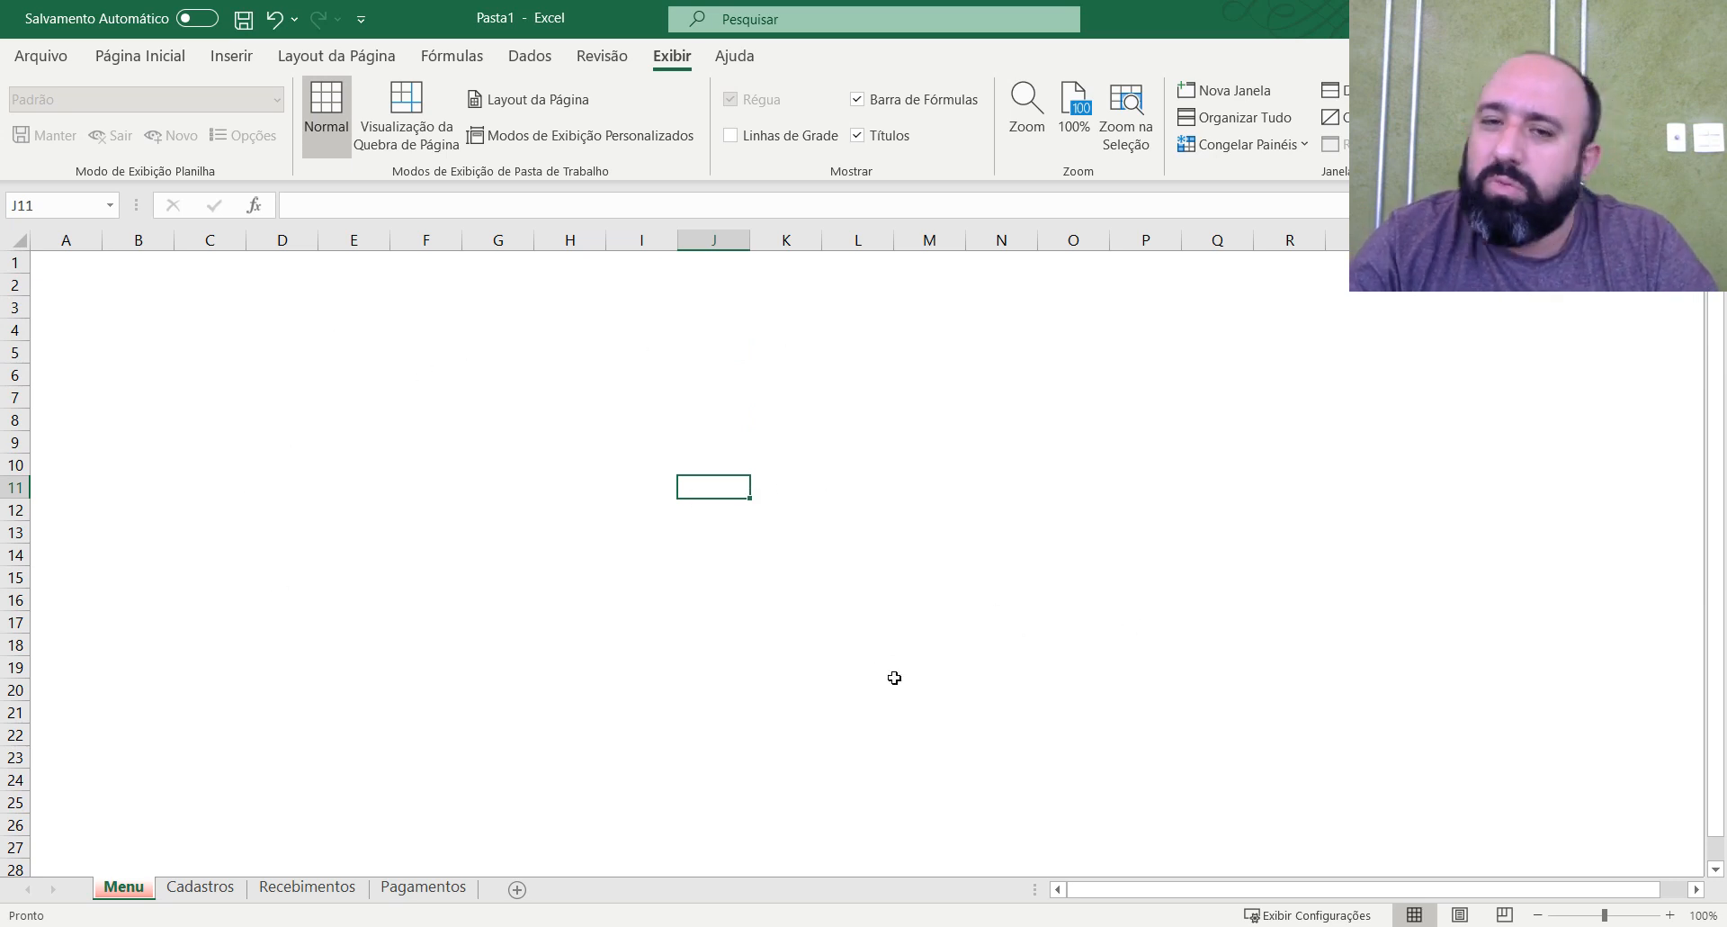
left_click(659, 531)
left_click(628, 463)
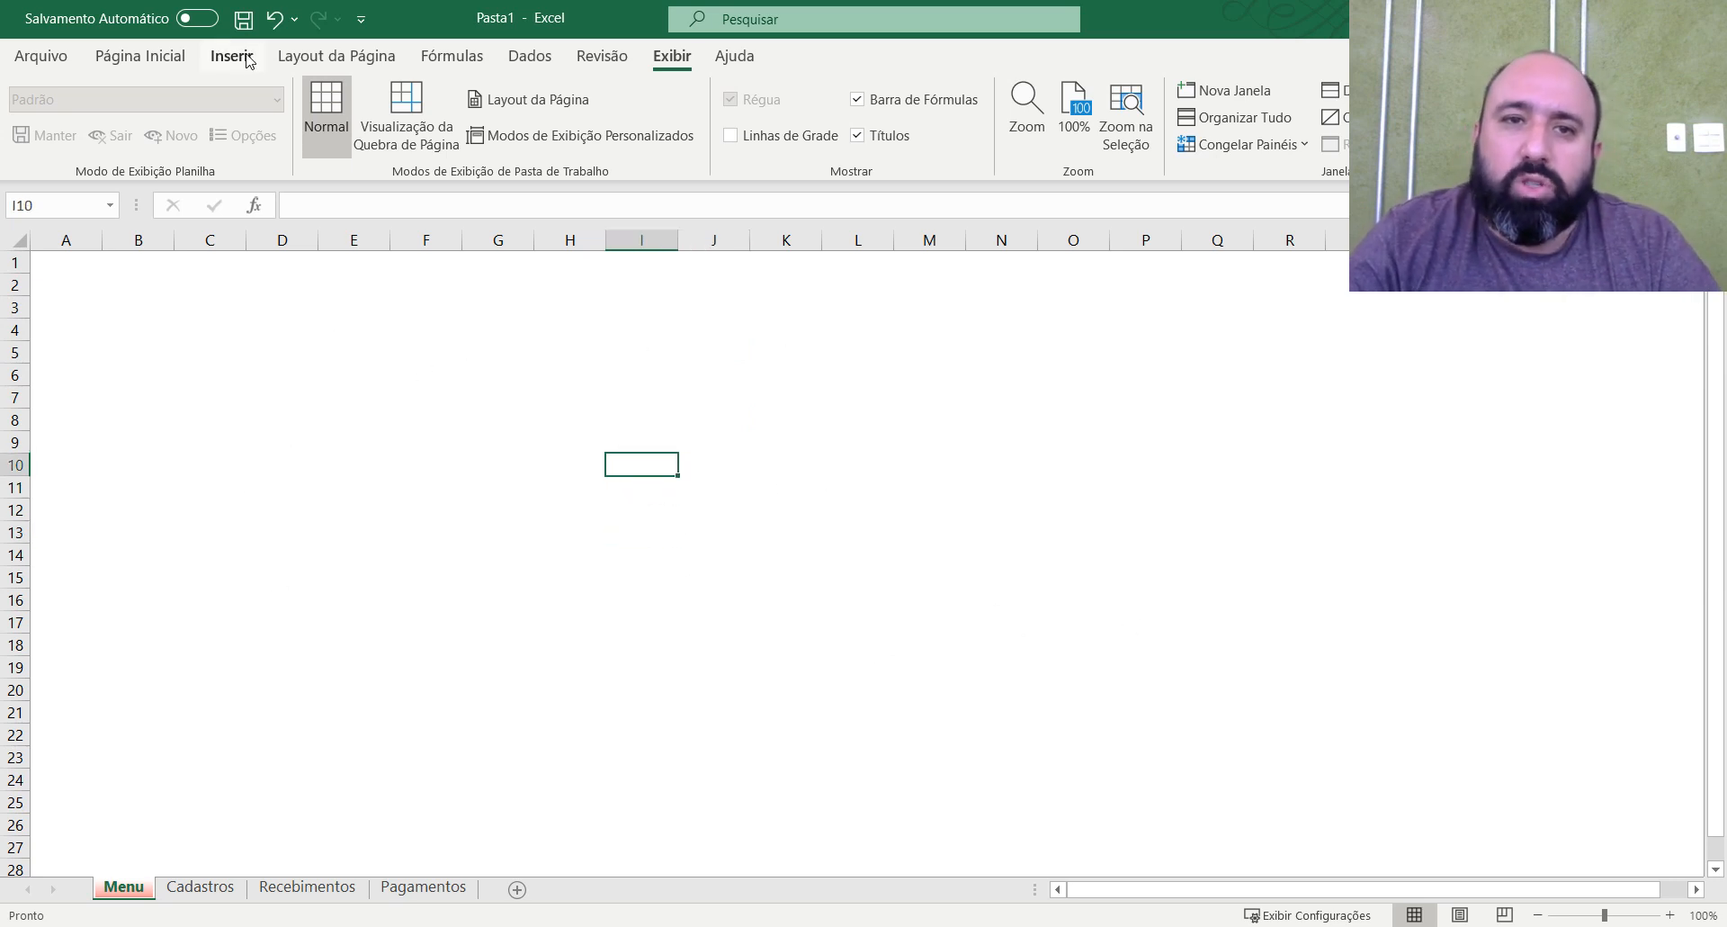
Draw a rounded-corner rectangle on the Menu sheet covering about F3:I5.
left_click(247, 58)
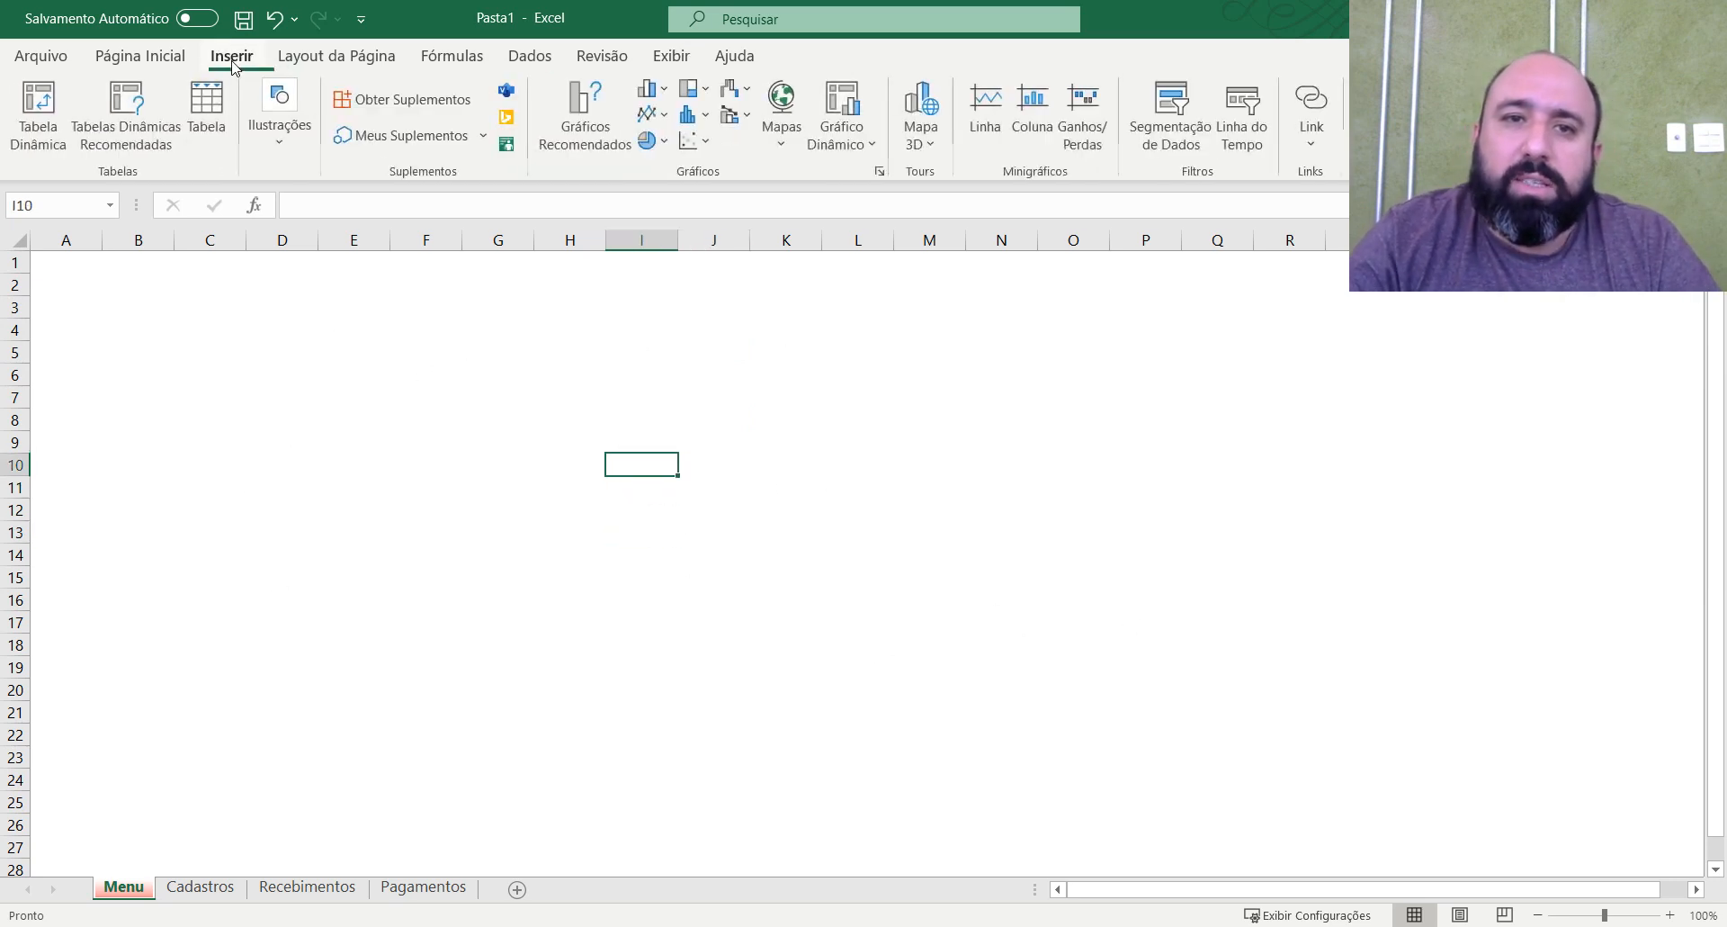
left_click(273, 149)
left_click(325, 216)
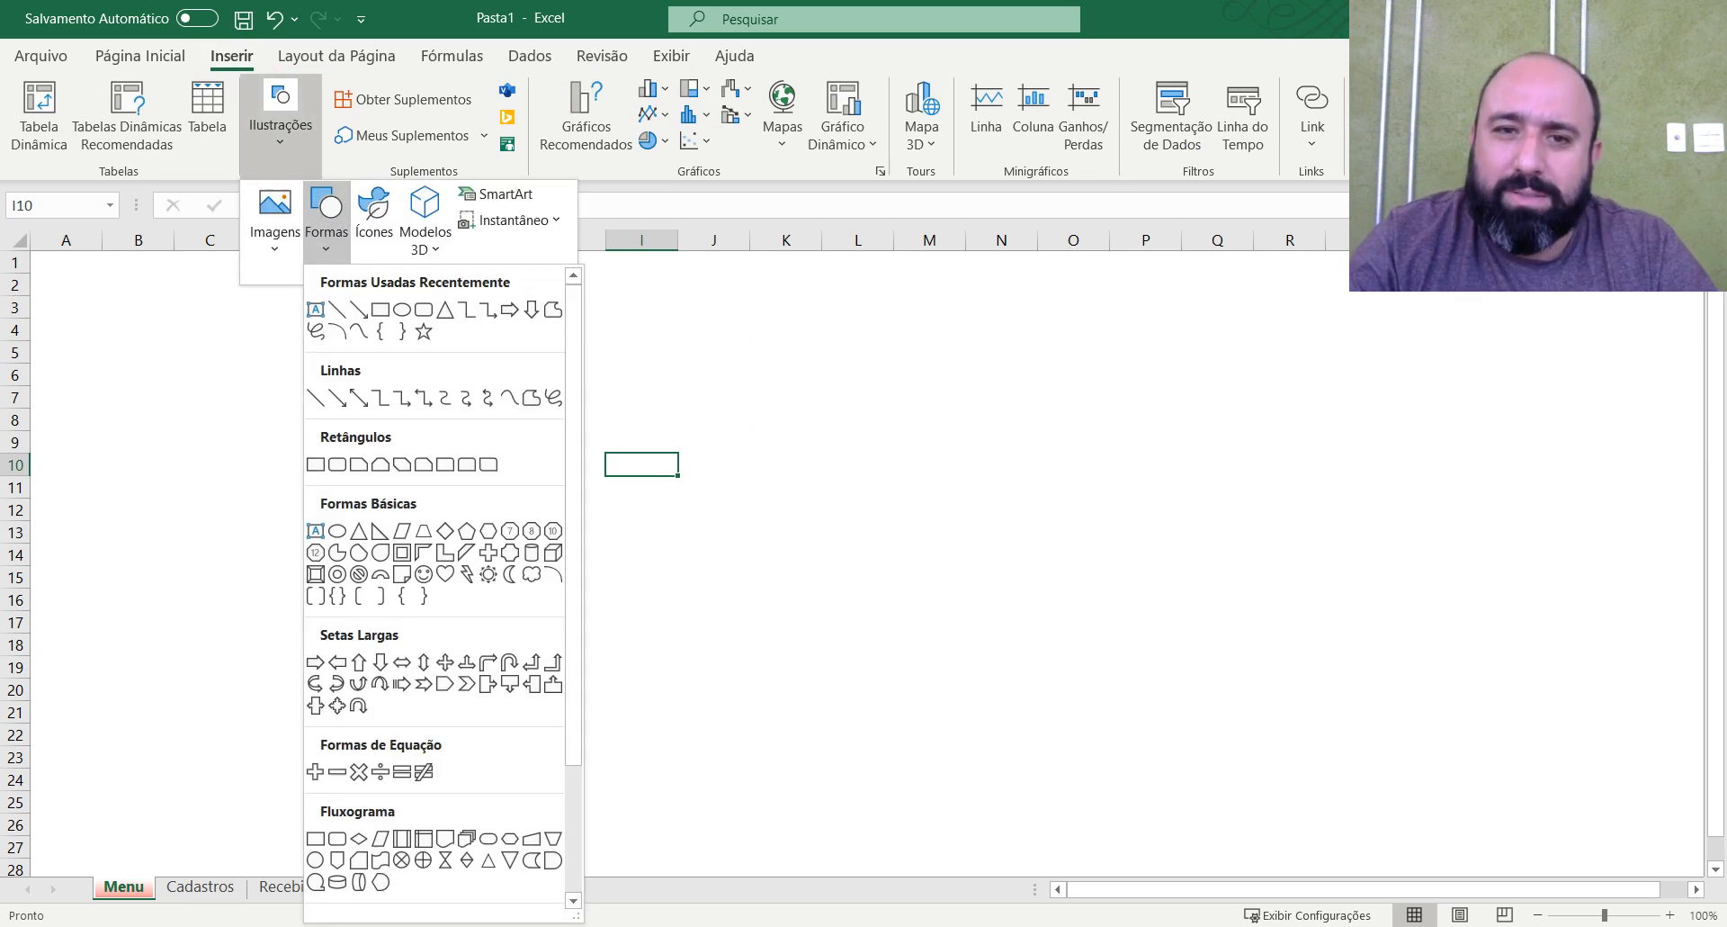
scroll(488, 515, "down", 2)
scroll(487, 515, "up", 2)
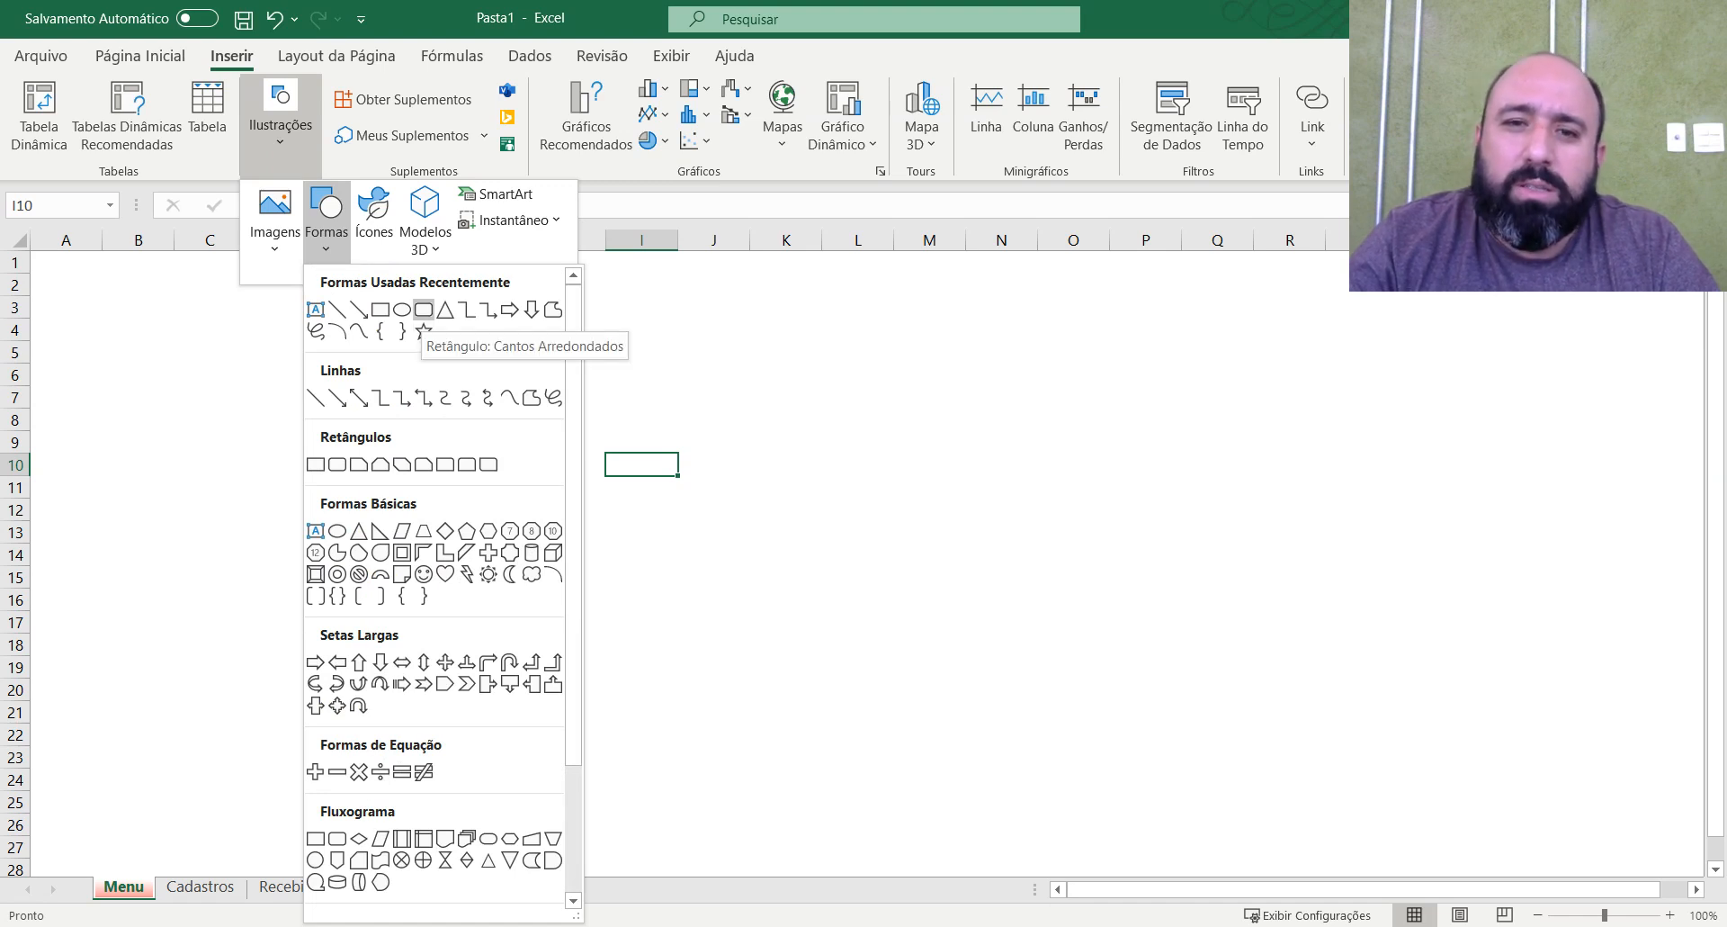
left_click(422, 309)
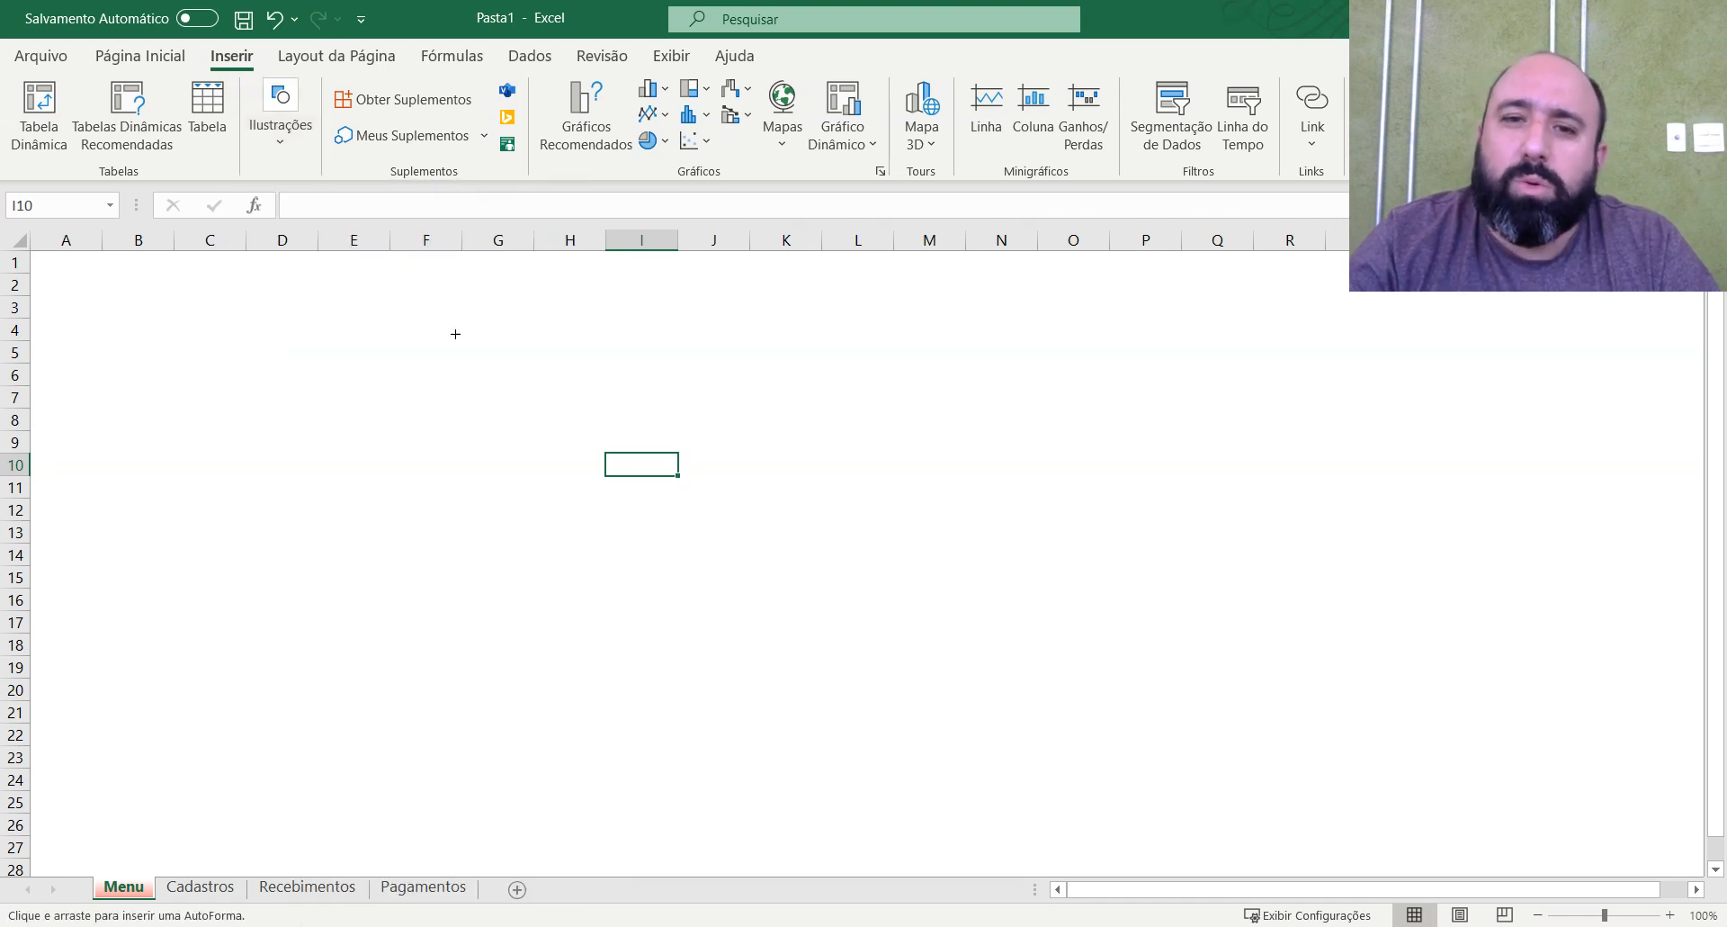
left_click_drag(389, 305, 684, 370)
Add the text RECEBIMENTOS inside the rounded rectangle.
right_click(559, 351)
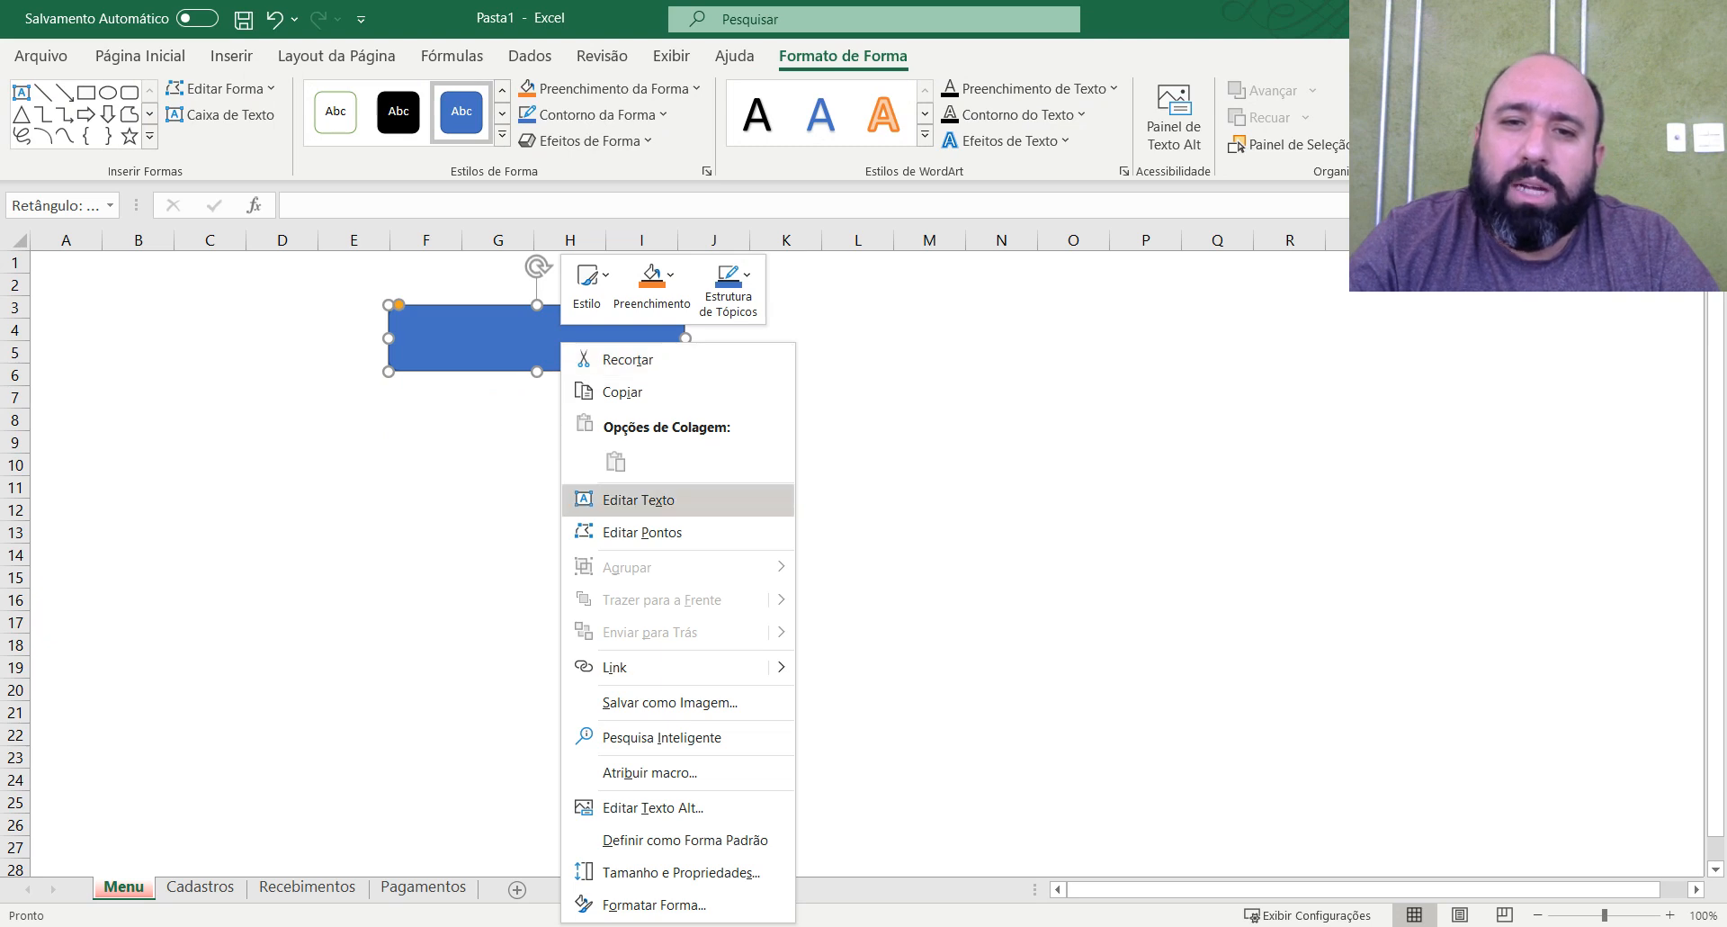
left_click(666, 498)
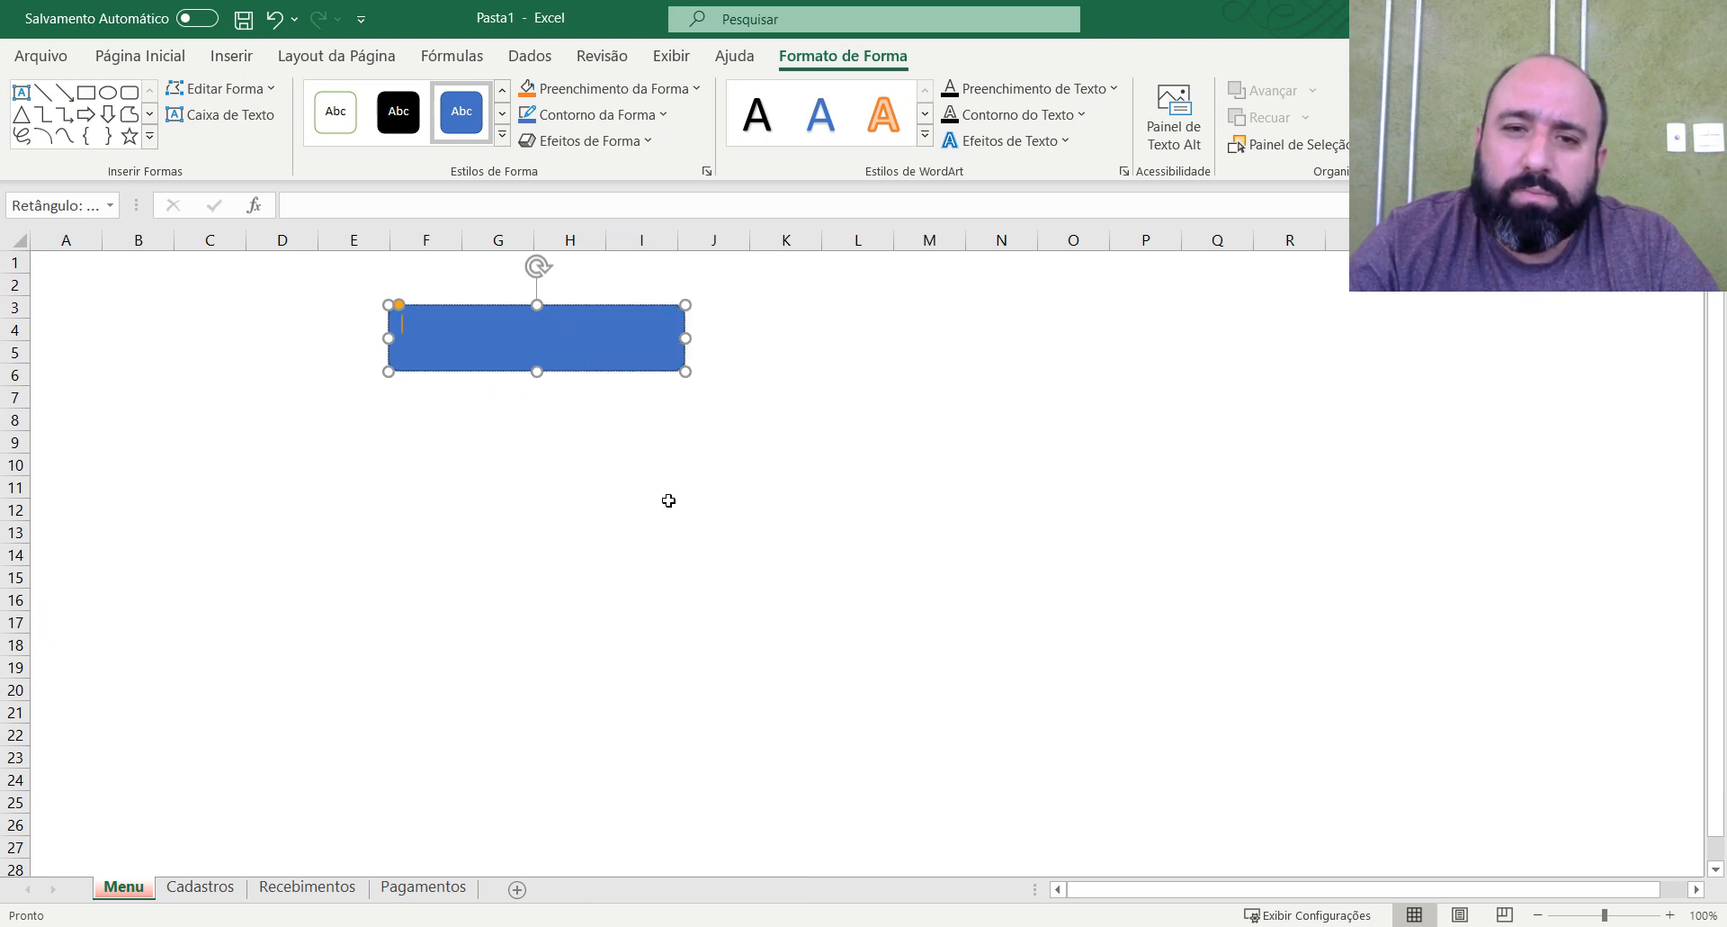
type("RECEBIMENTOS")
left_click(813, 534)
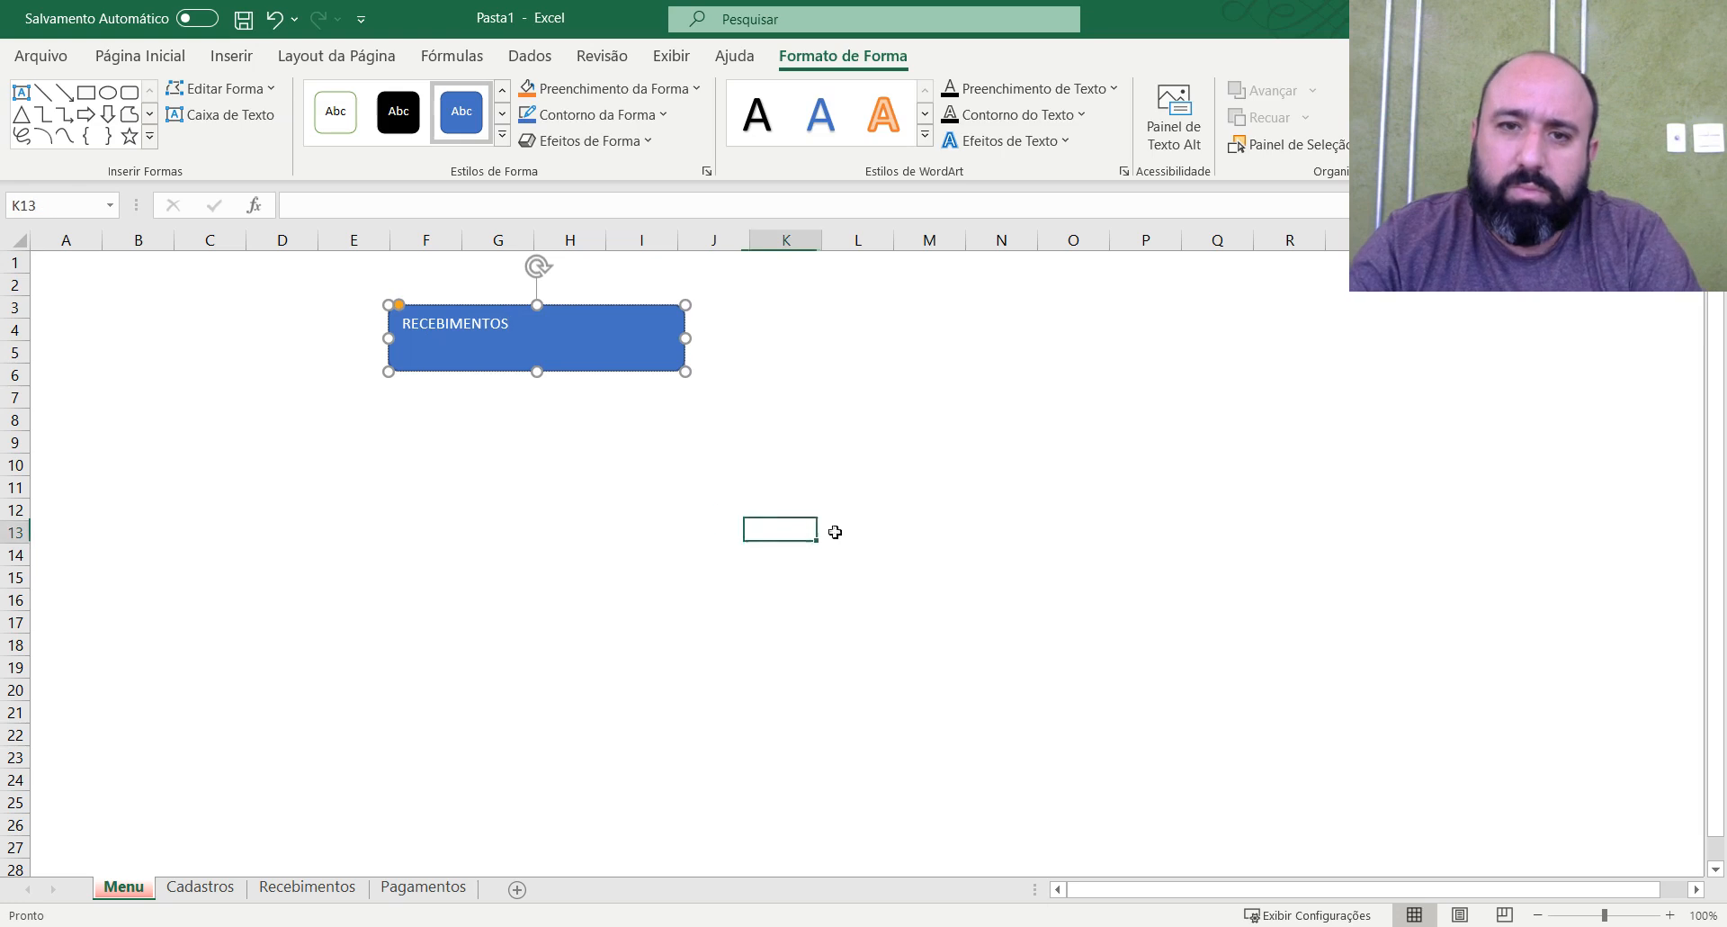
Set the RECEBIMENTOS text to size 18, centred horizontally and vertically, and move the shape to about G2:J5.
left_click(638, 353)
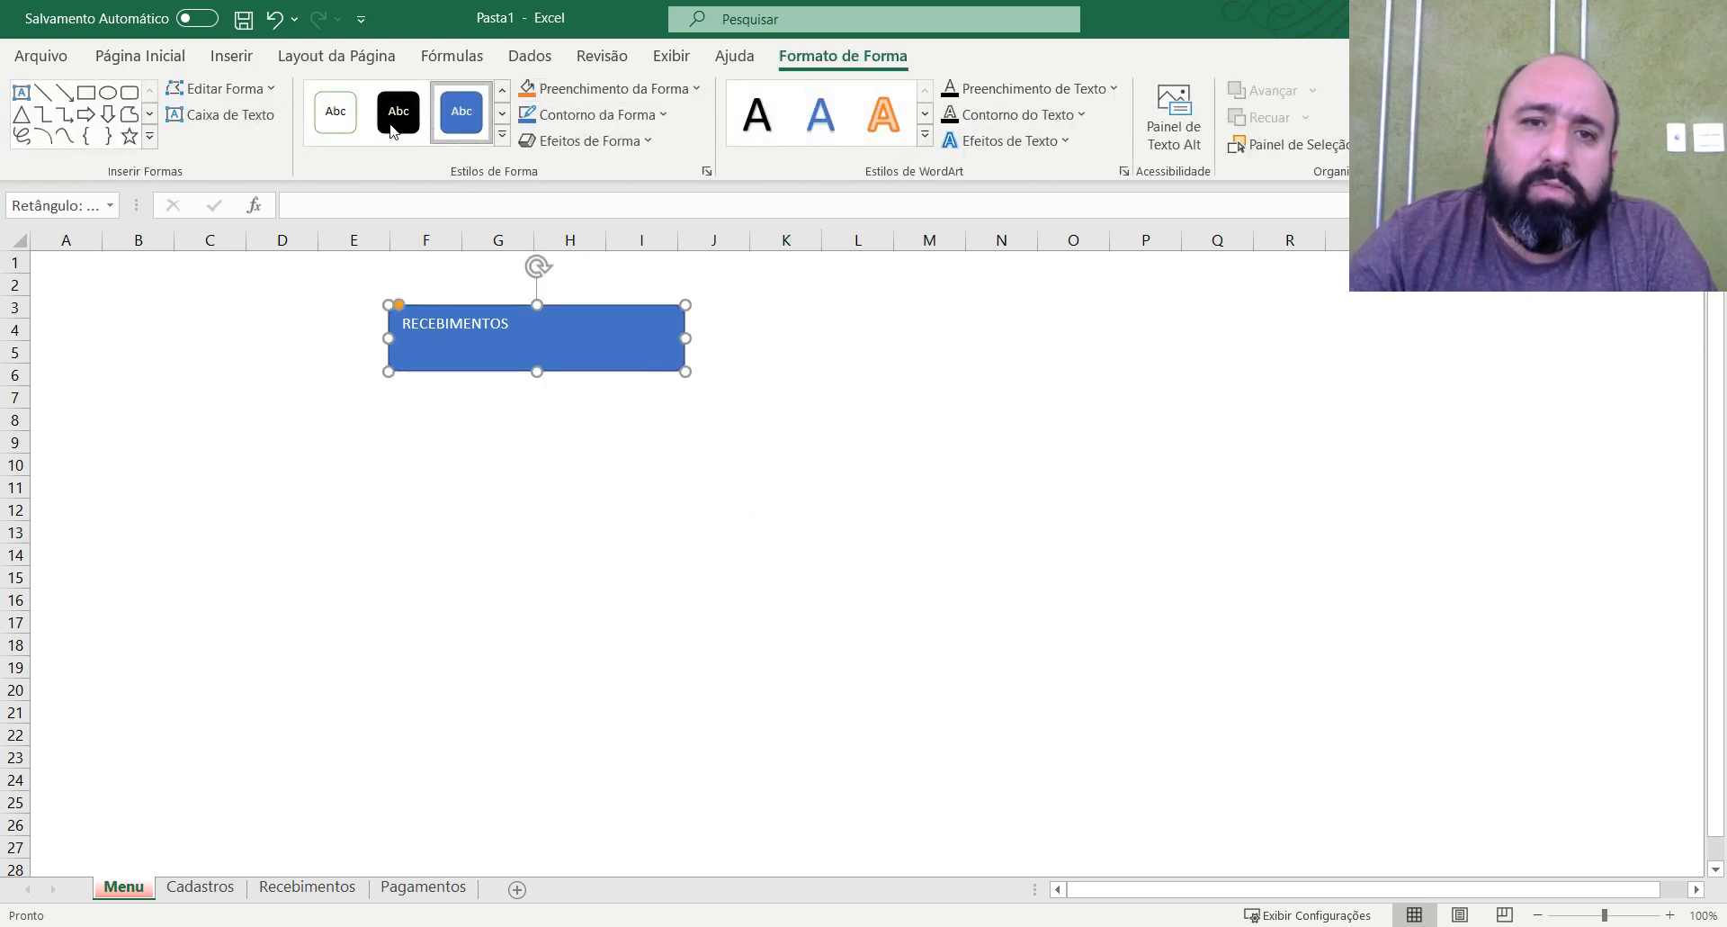
left_click(140, 56)
left_click(347, 99)
left_click(347, 99)
left_click(347, 99)
left_click(348, 99)
left_click(439, 134)
left_click(441, 102)
left_click(1073, 394)
left_click_drag(585, 359, 665, 343)
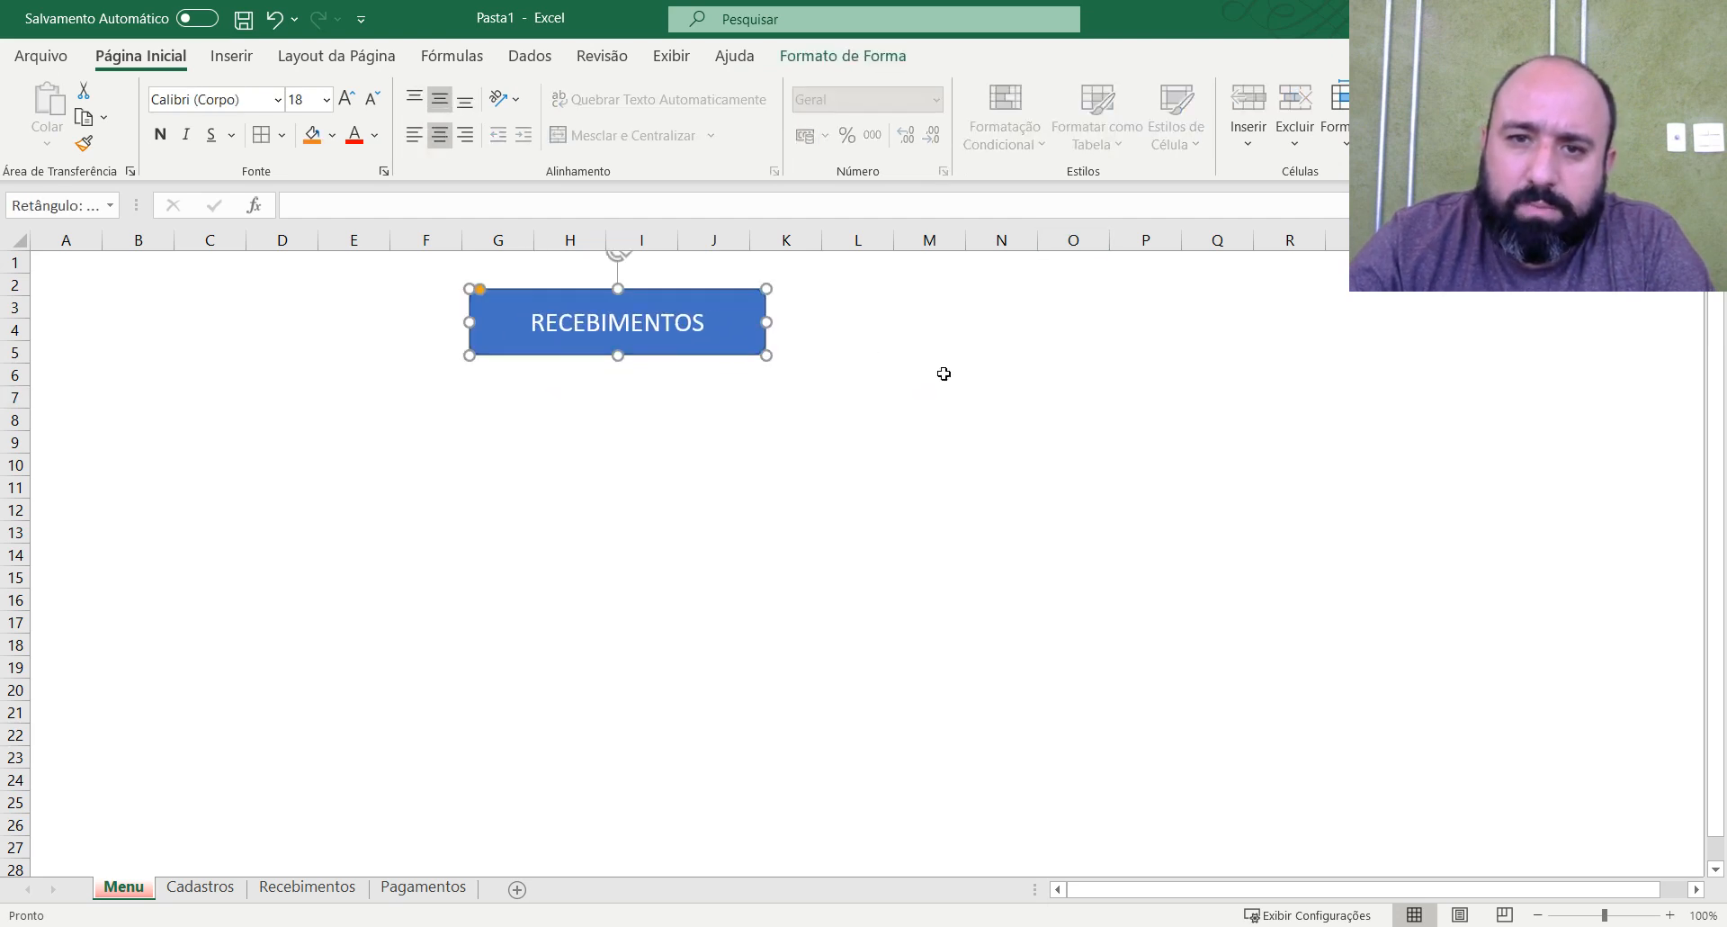
left_click(980, 374)
Duplicate the RECEBIMENTOS shape and place the copy directly below it.
left_click(731, 353)
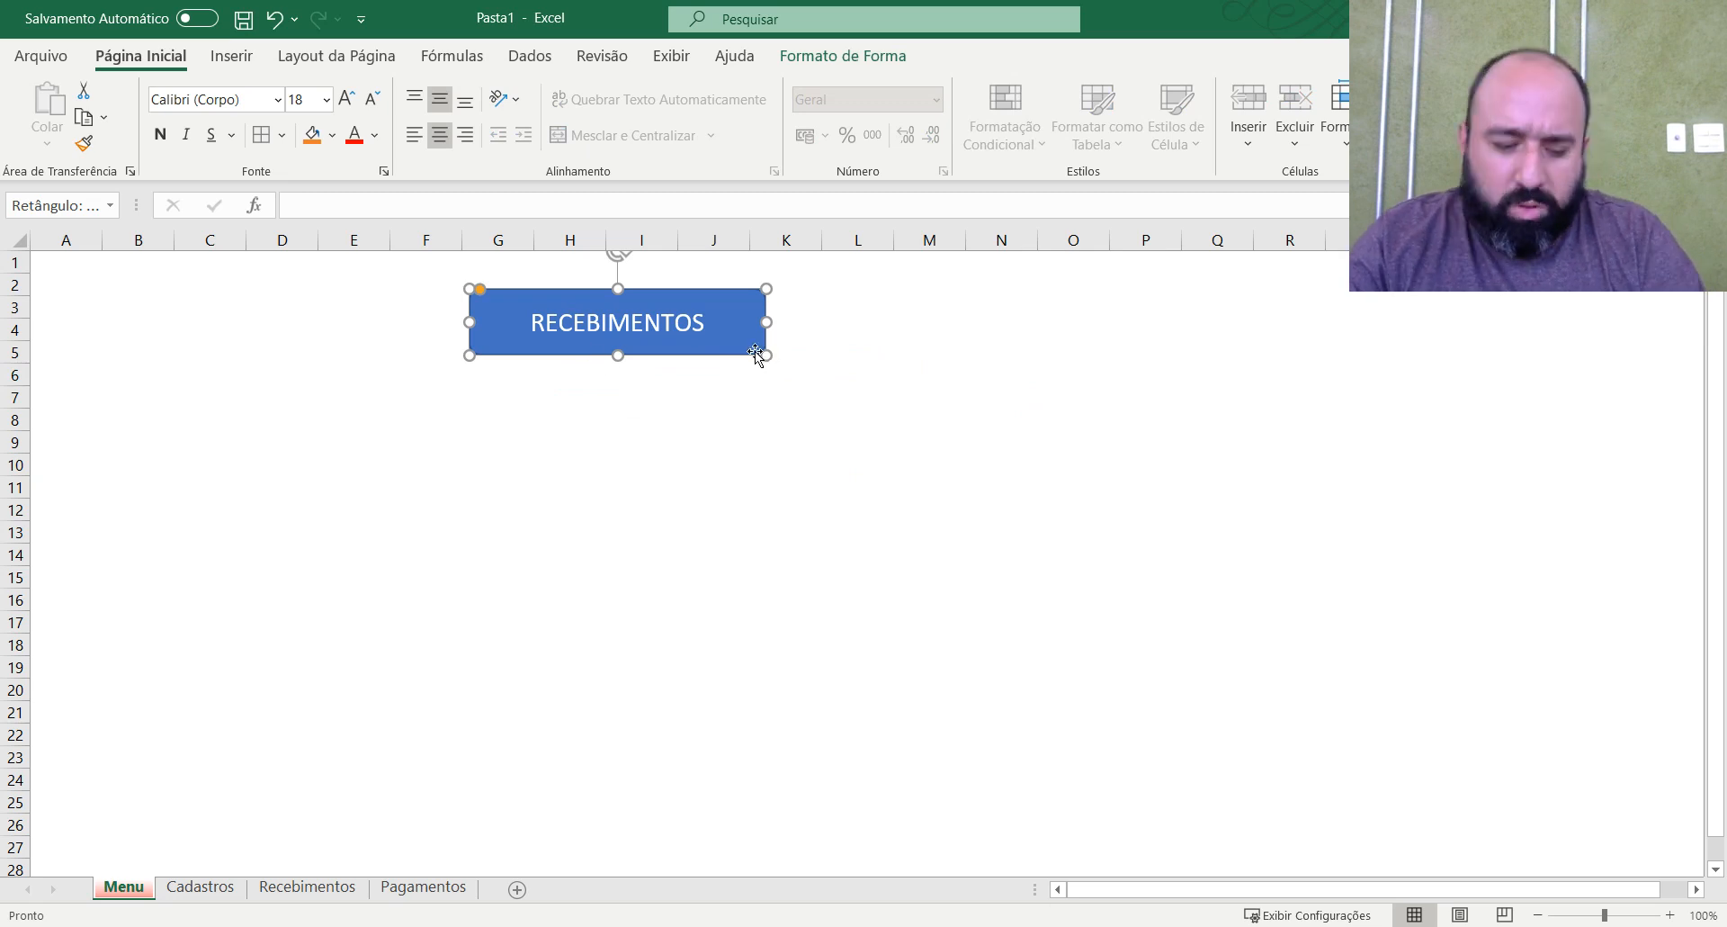
key("ctrl+c")
left_click(516, 388)
key("ctrl+v")
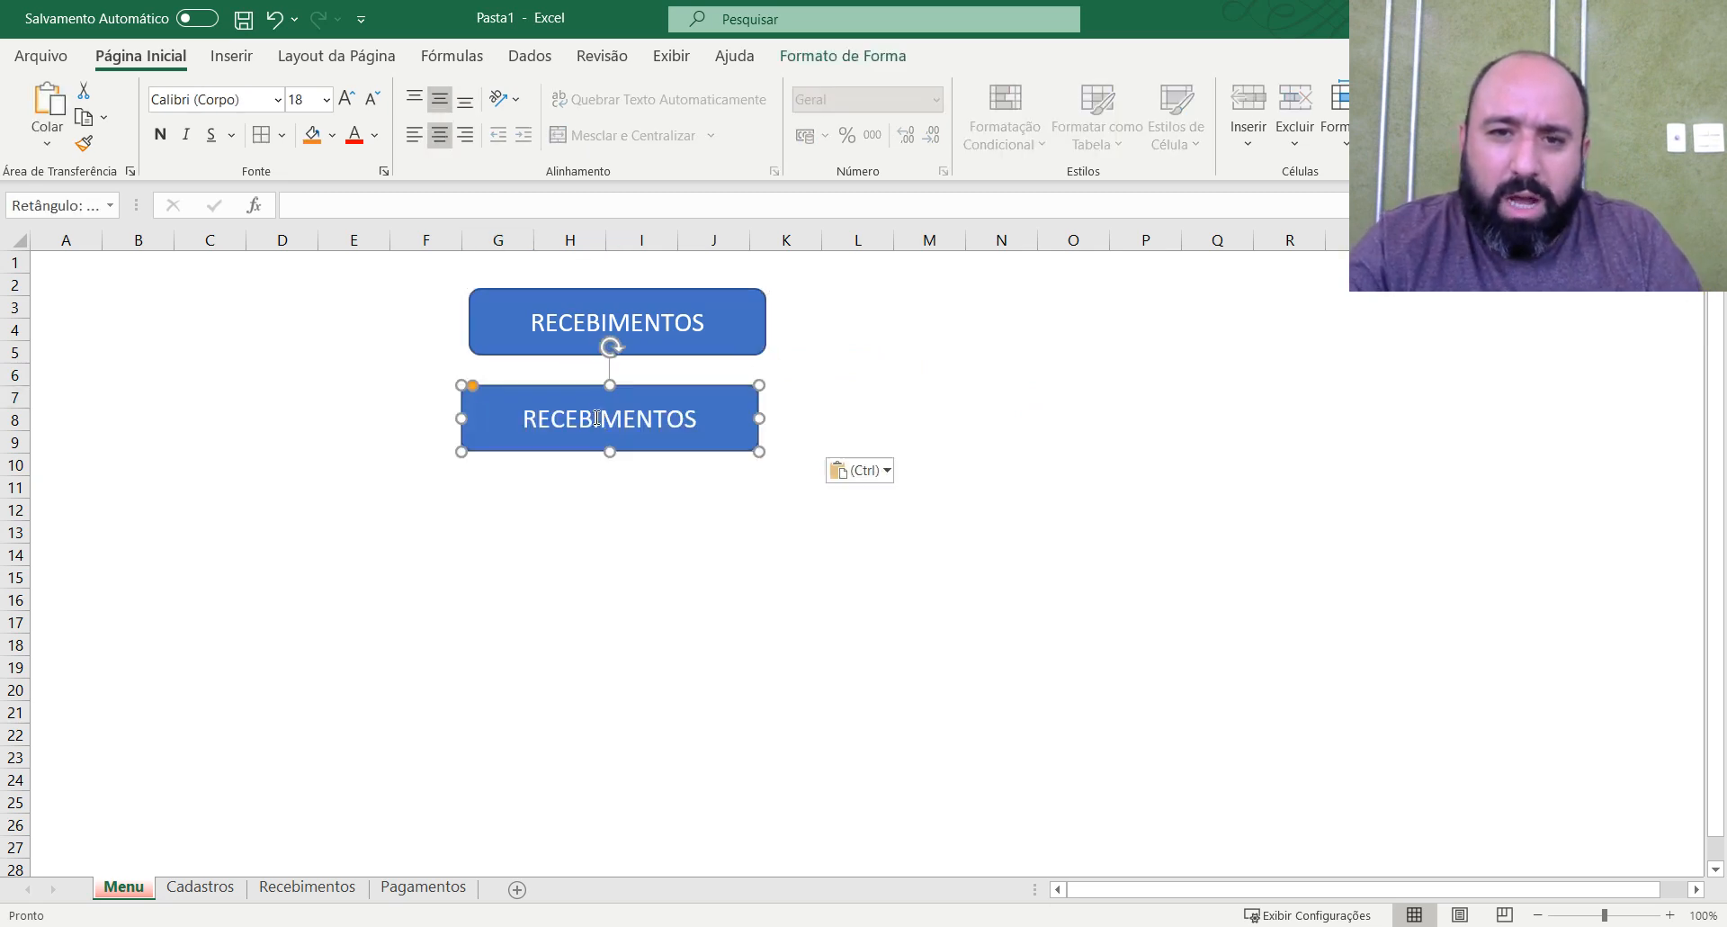
Change the copied shape's text to PAGAMENTOS and align its edges with the RECEBIMENTOS shape above.
double_click(587, 419)
type("pAGAMEN")
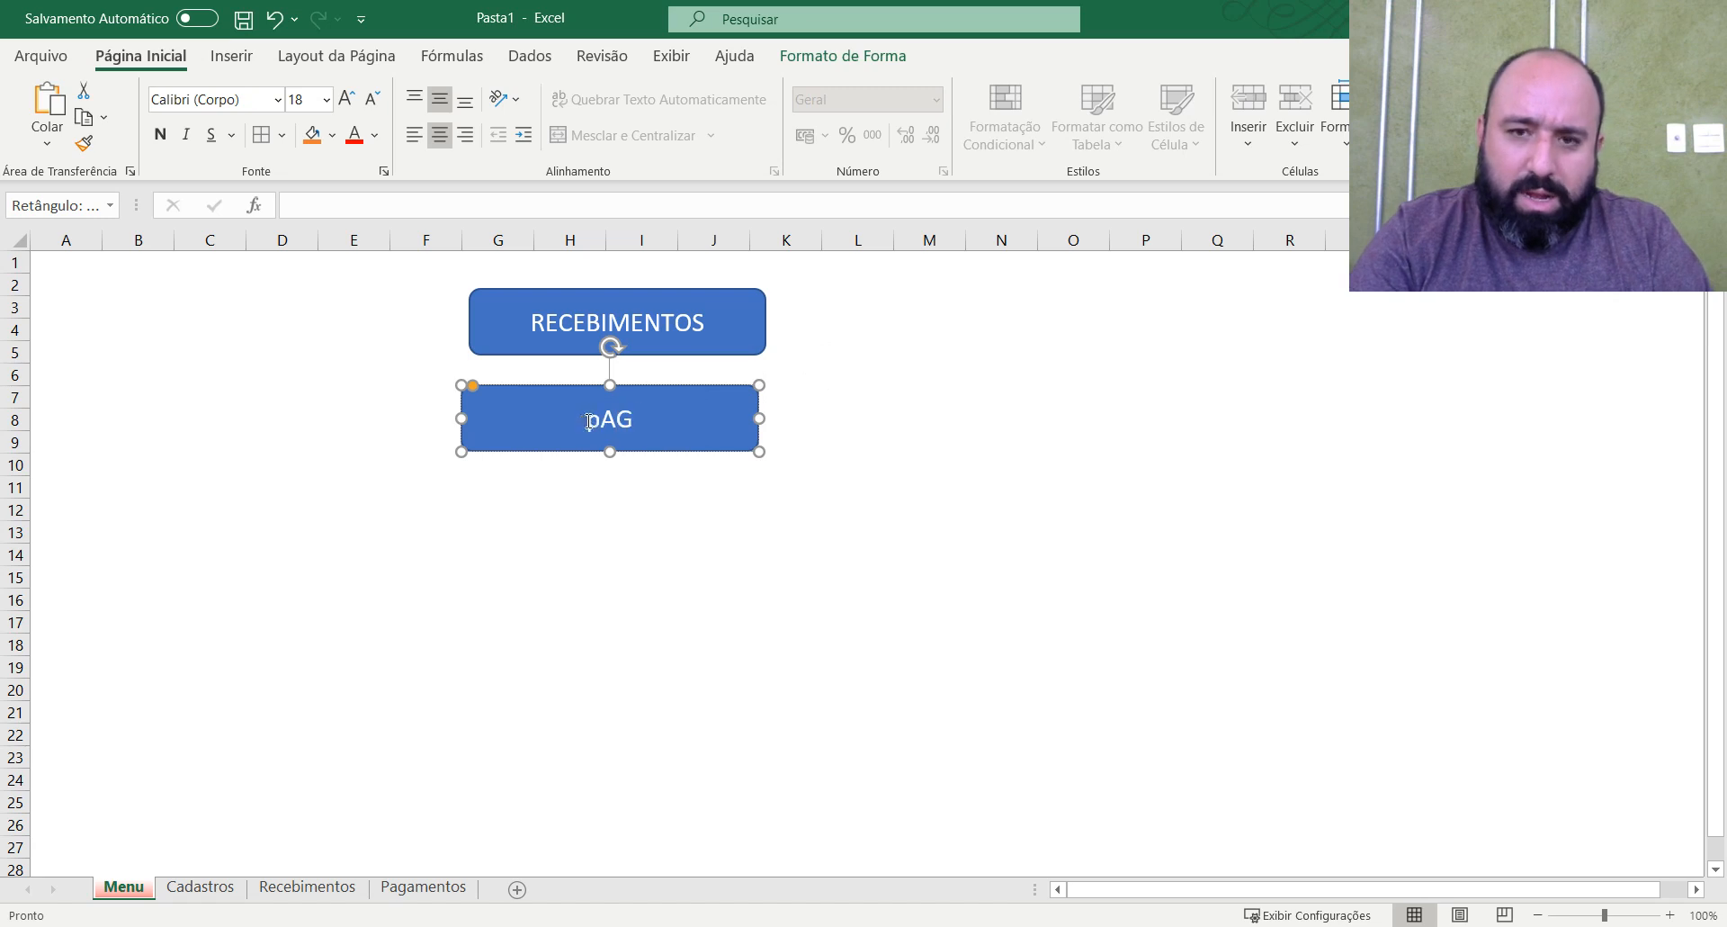
key("BackSpace")
key("BackSpace")
key("BackSpace")
key("BackSpace")
key("BackSpace")
key("BackSpace")
key("BackSpace")
type("PAGAMETNOS")
key("BackSpace")
key("BackSpace")
key("BackSpace")
key("BackSpace")
type("NTOS")
left_click(839, 457)
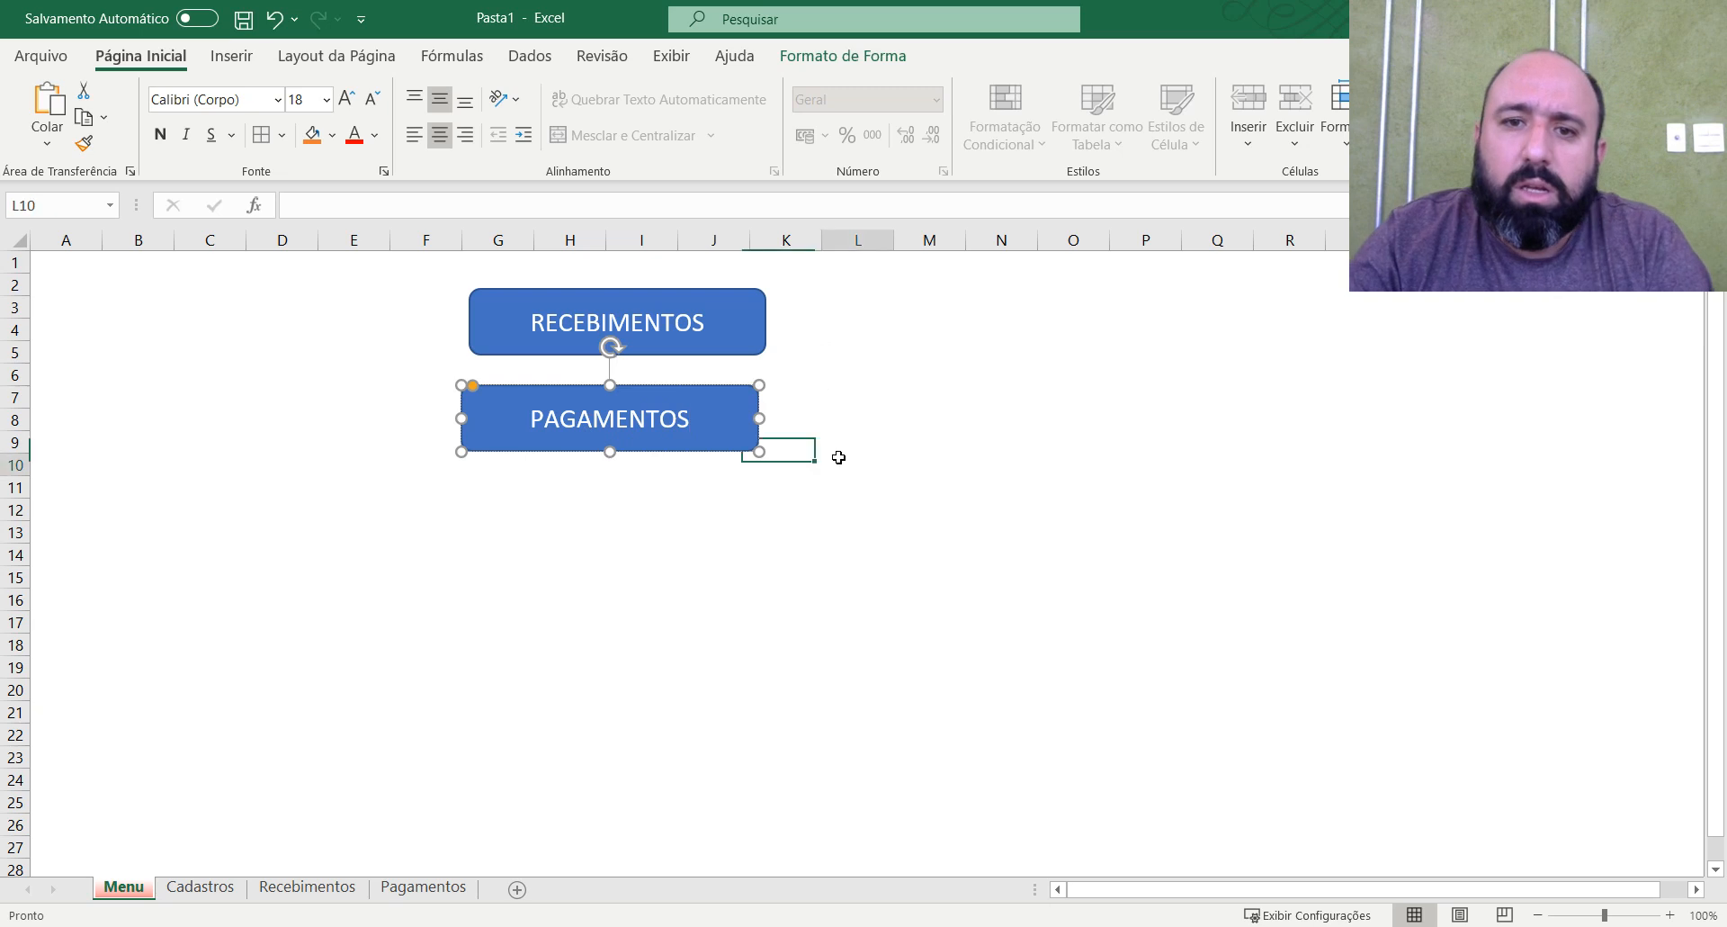
left_click_drag(642, 445, 650, 440)
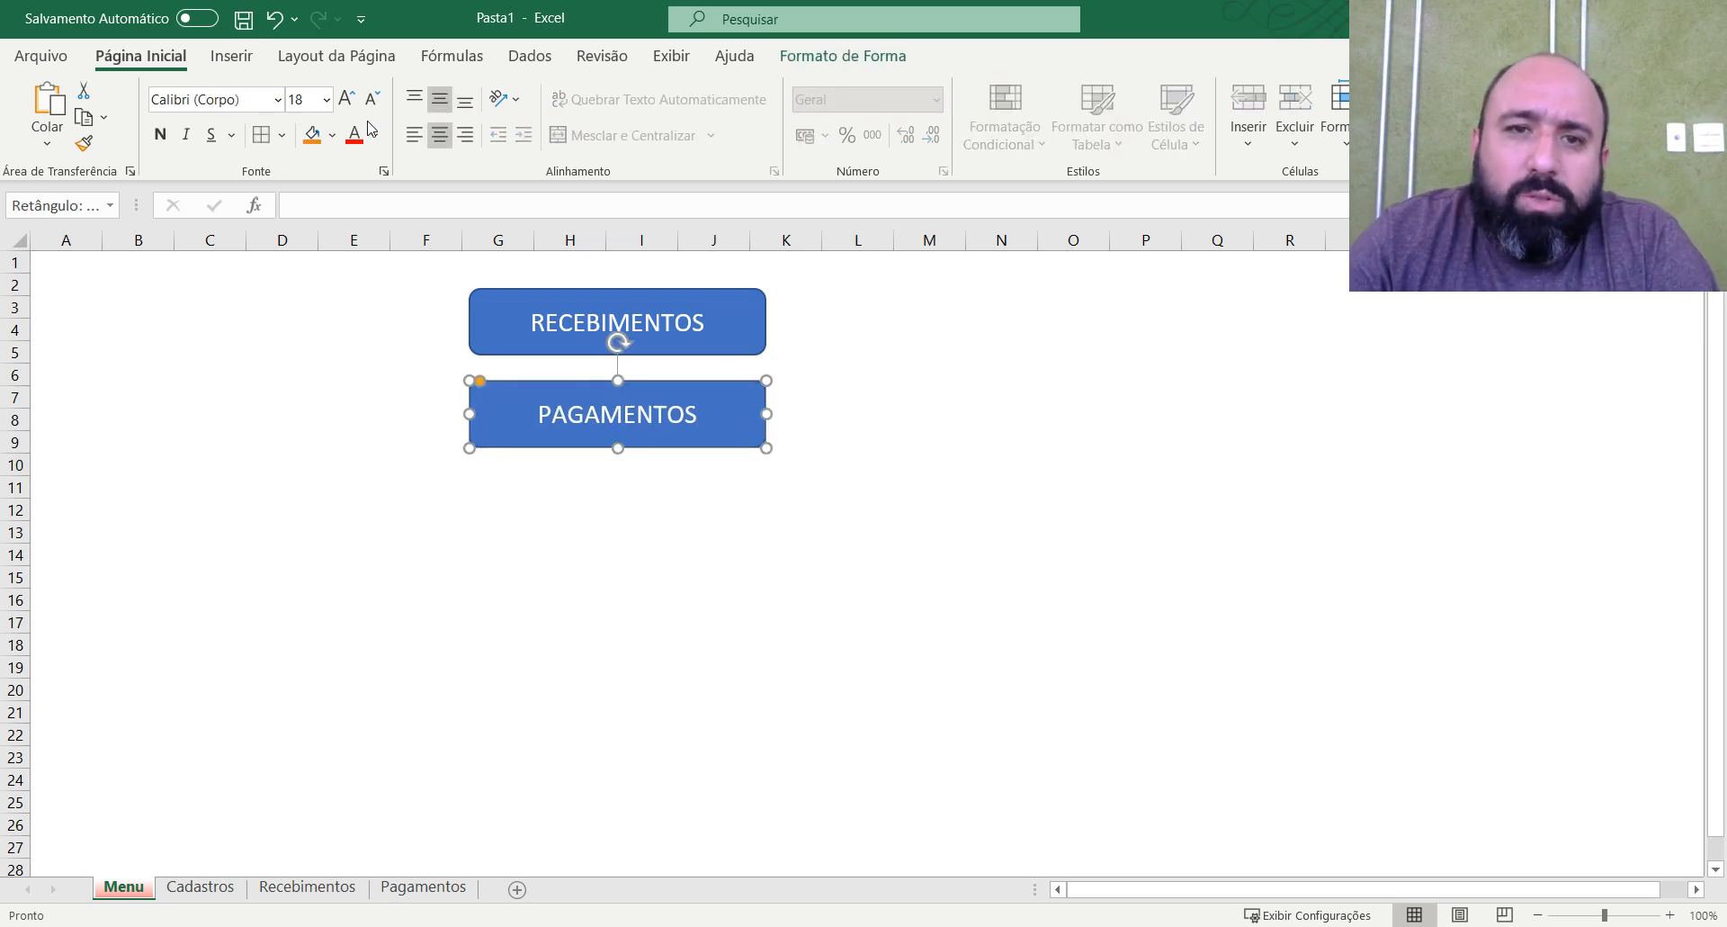
Fill the PAGAMENTOS shape with red and move it beside the RECEBIMENTOS shape, to its right at the same height.
left_click(332, 135)
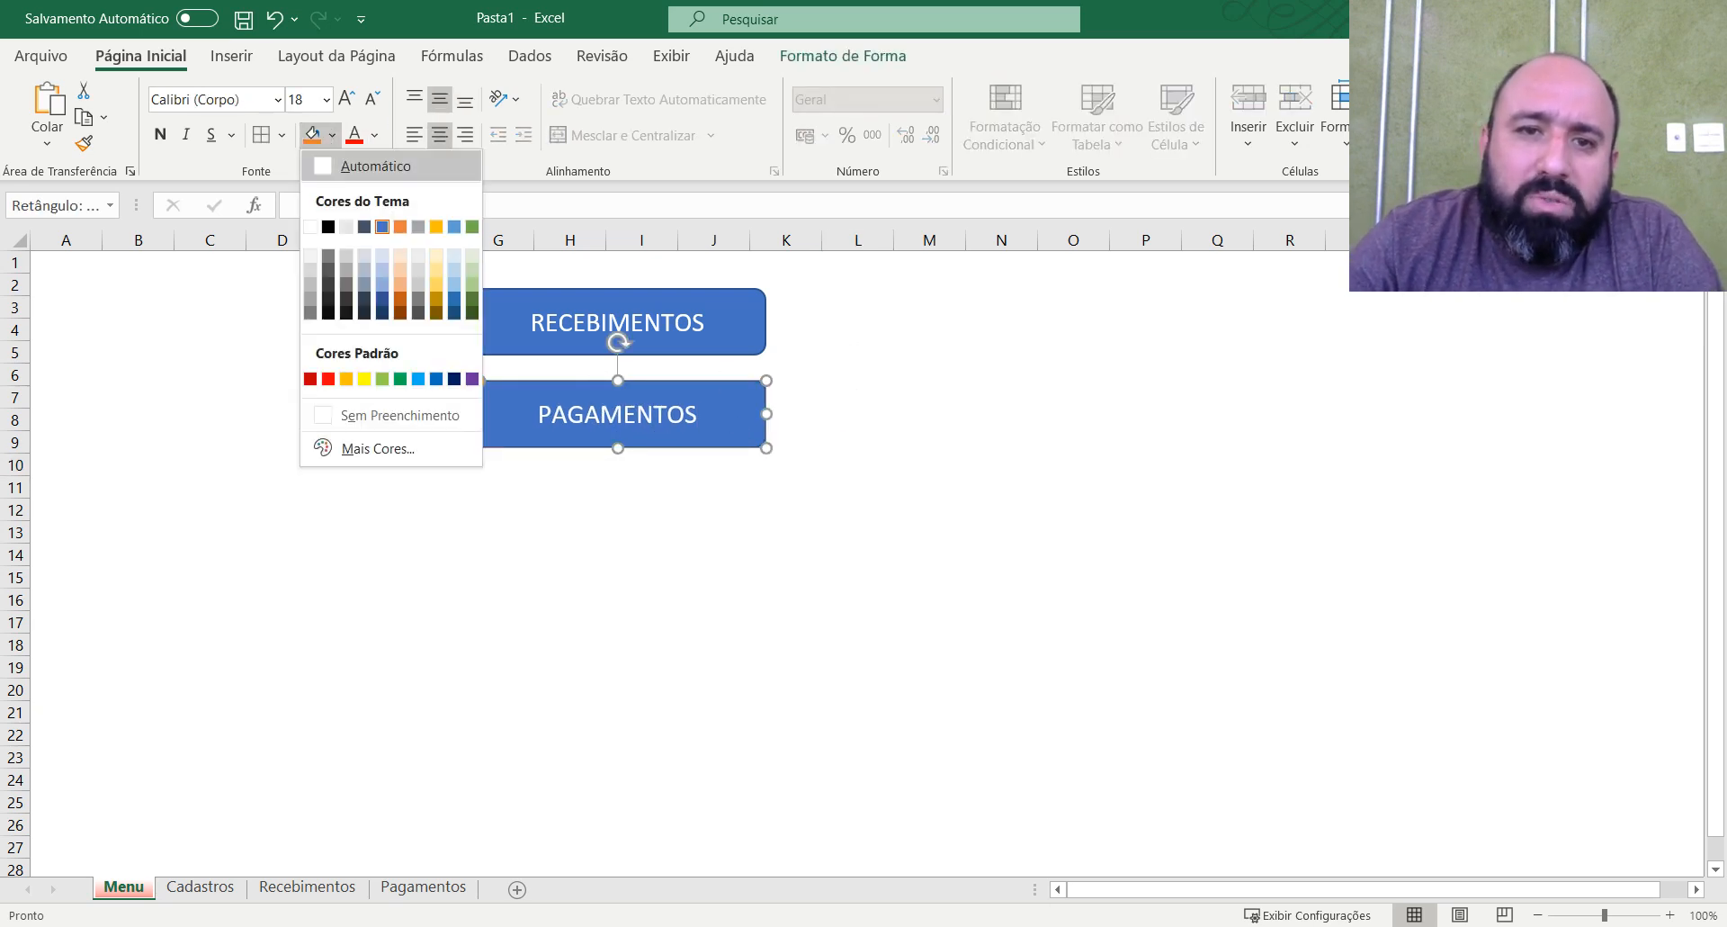
left_click(328, 378)
left_click(1280, 490)
left_click_drag(747, 408, 1014, 353)
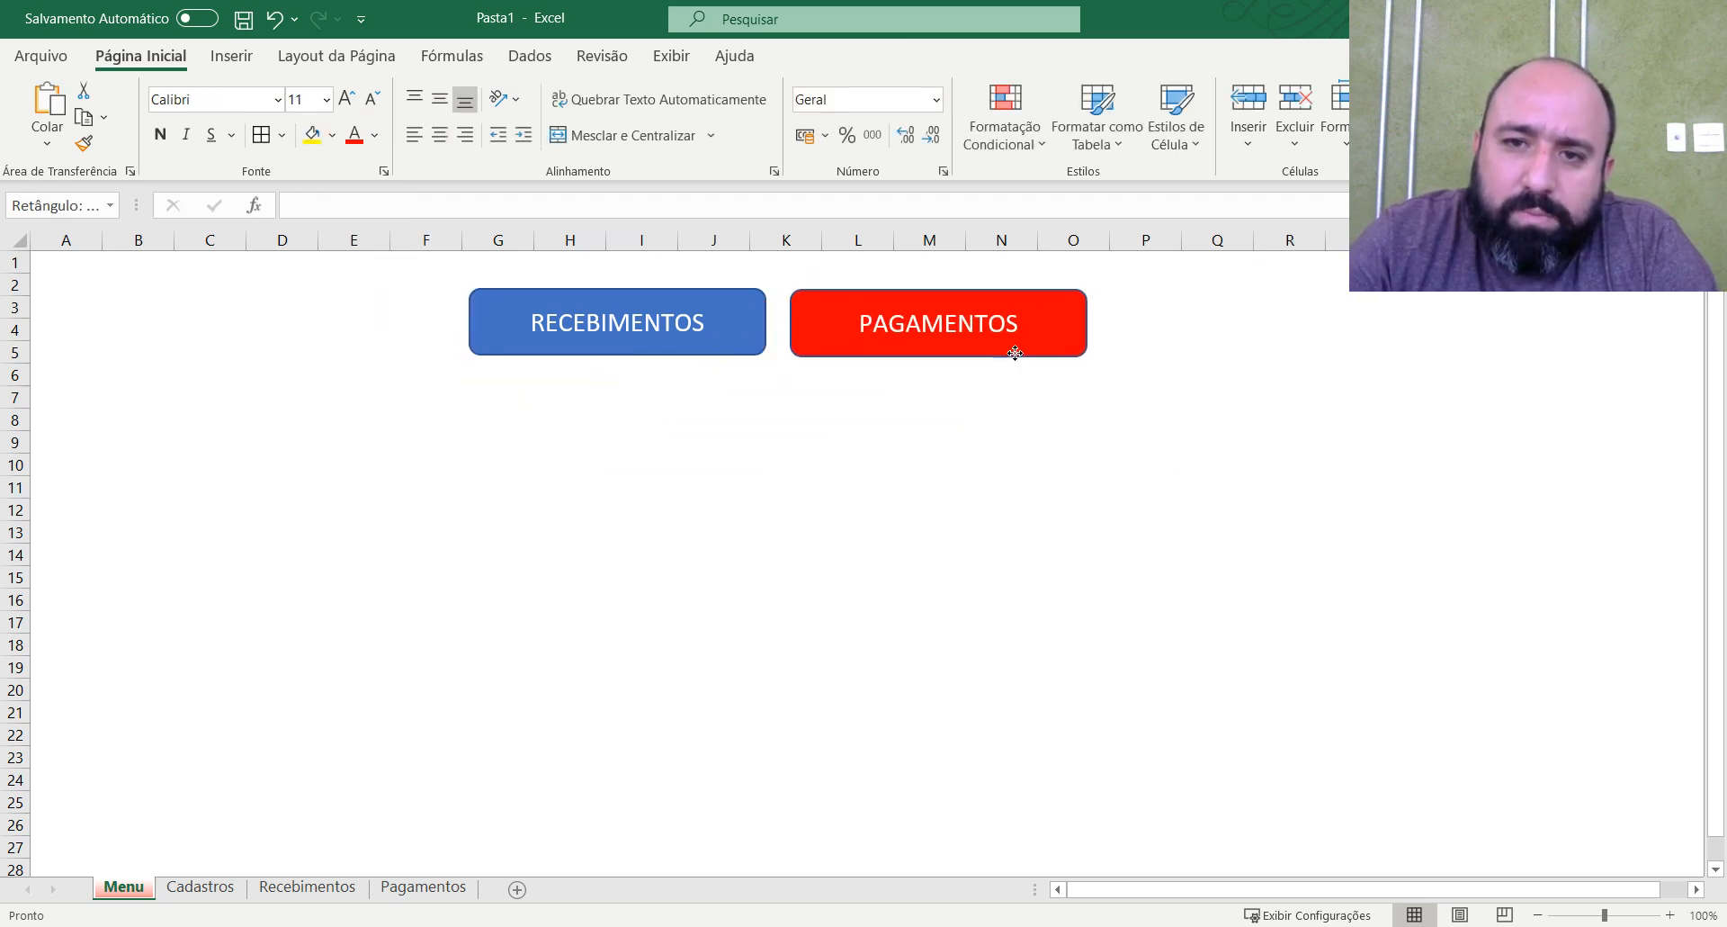
left_click(1129, 421)
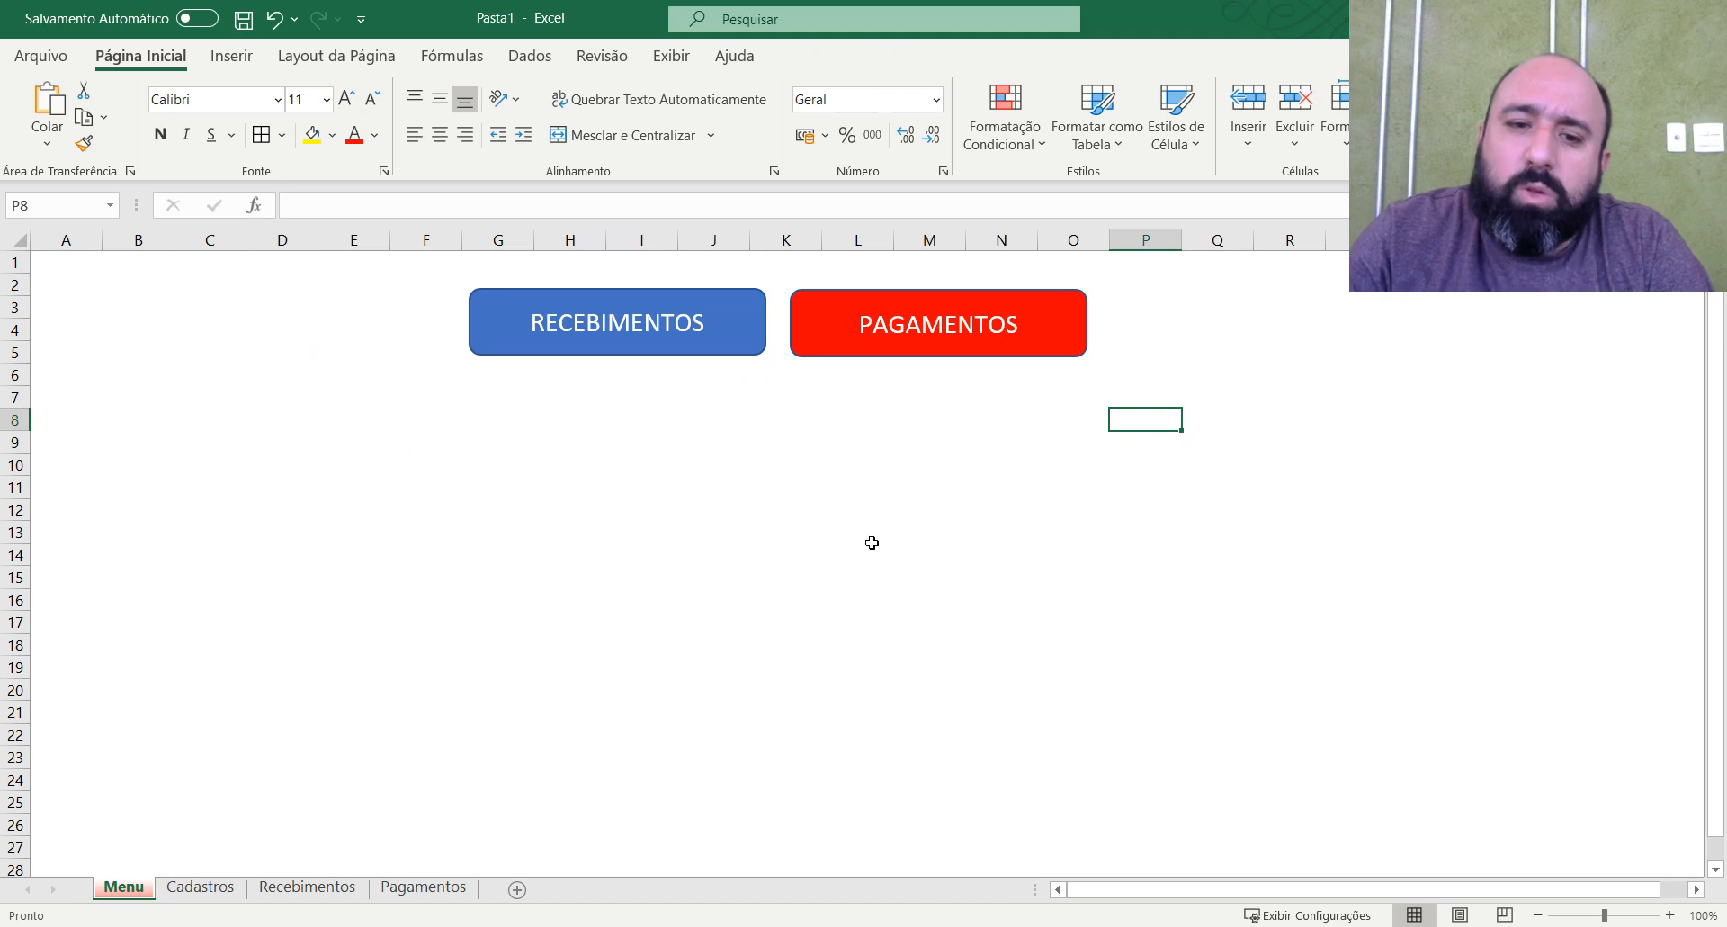
Link the RECEBIMENTOS shape to cell A1 of the Recebimentos sheet in this document.
right_click(699, 345)
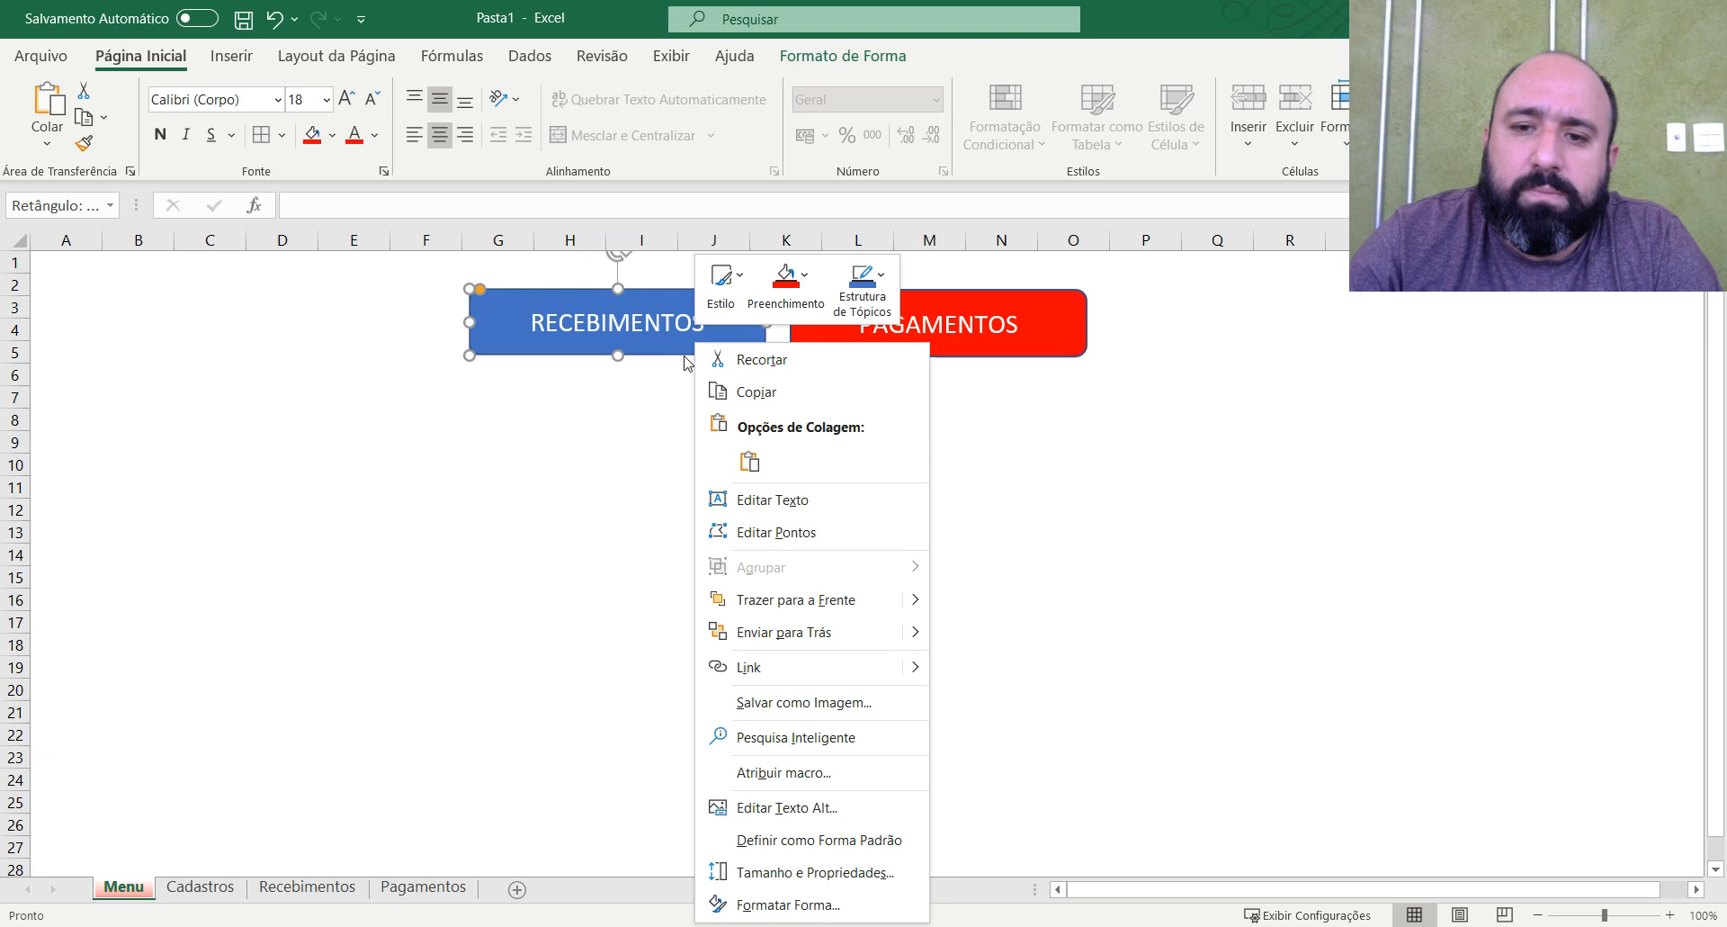
left_click(585, 458)
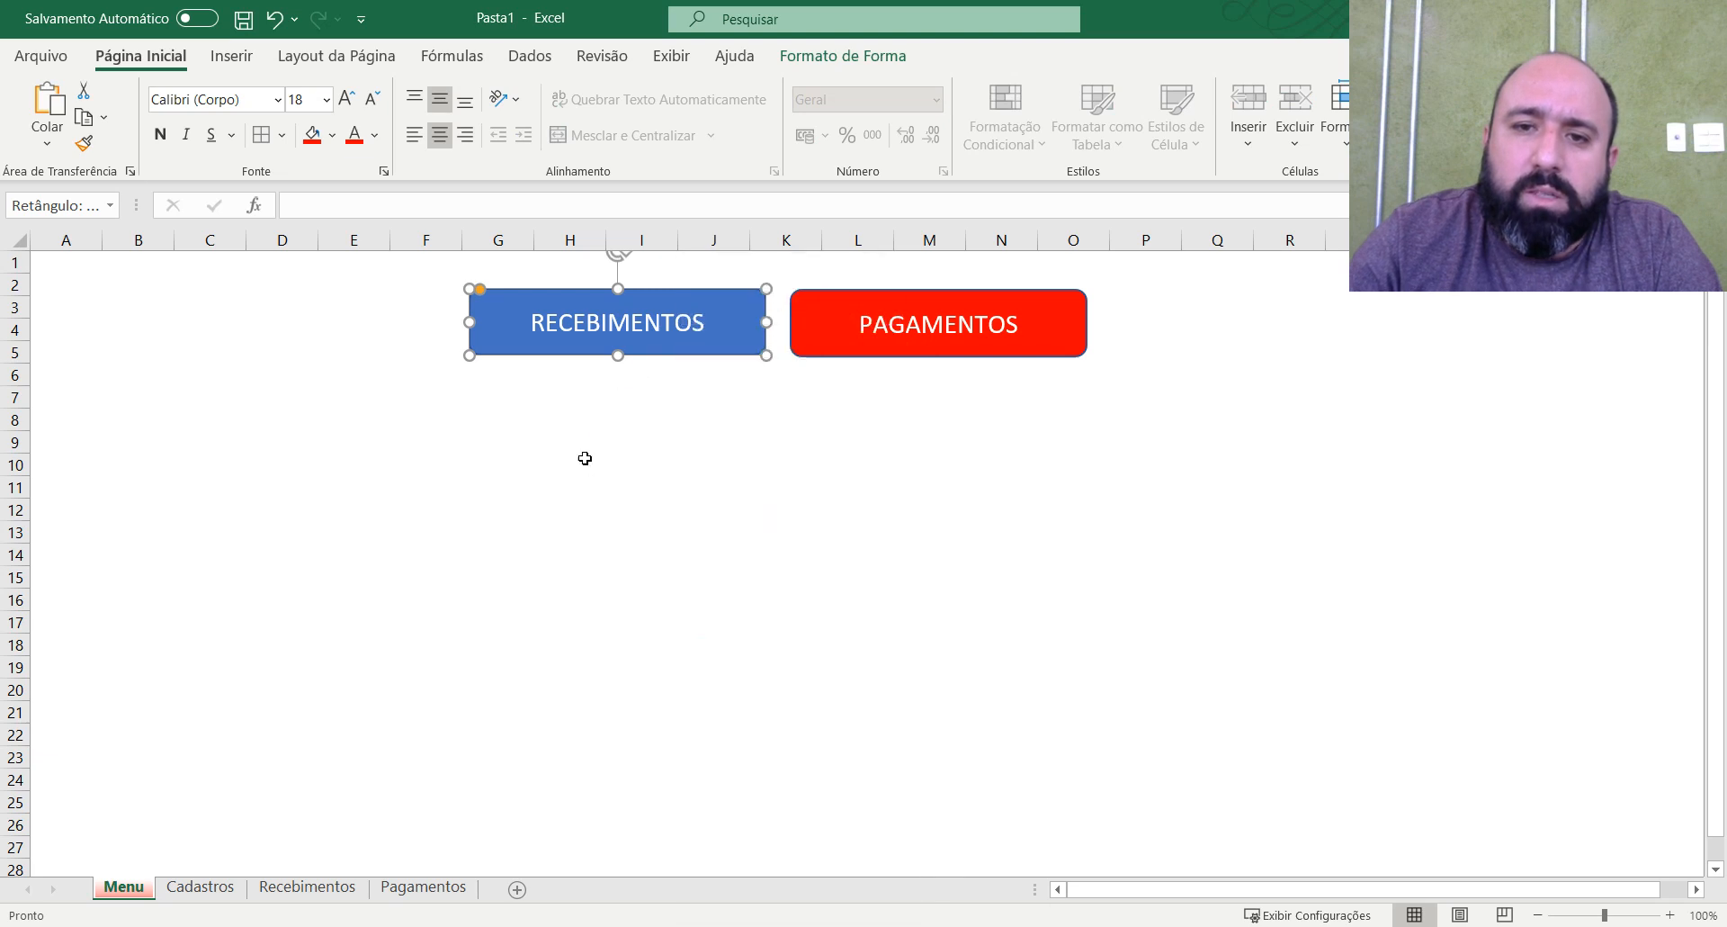
left_click(664, 418)
left_click(688, 333)
right_click(688, 333)
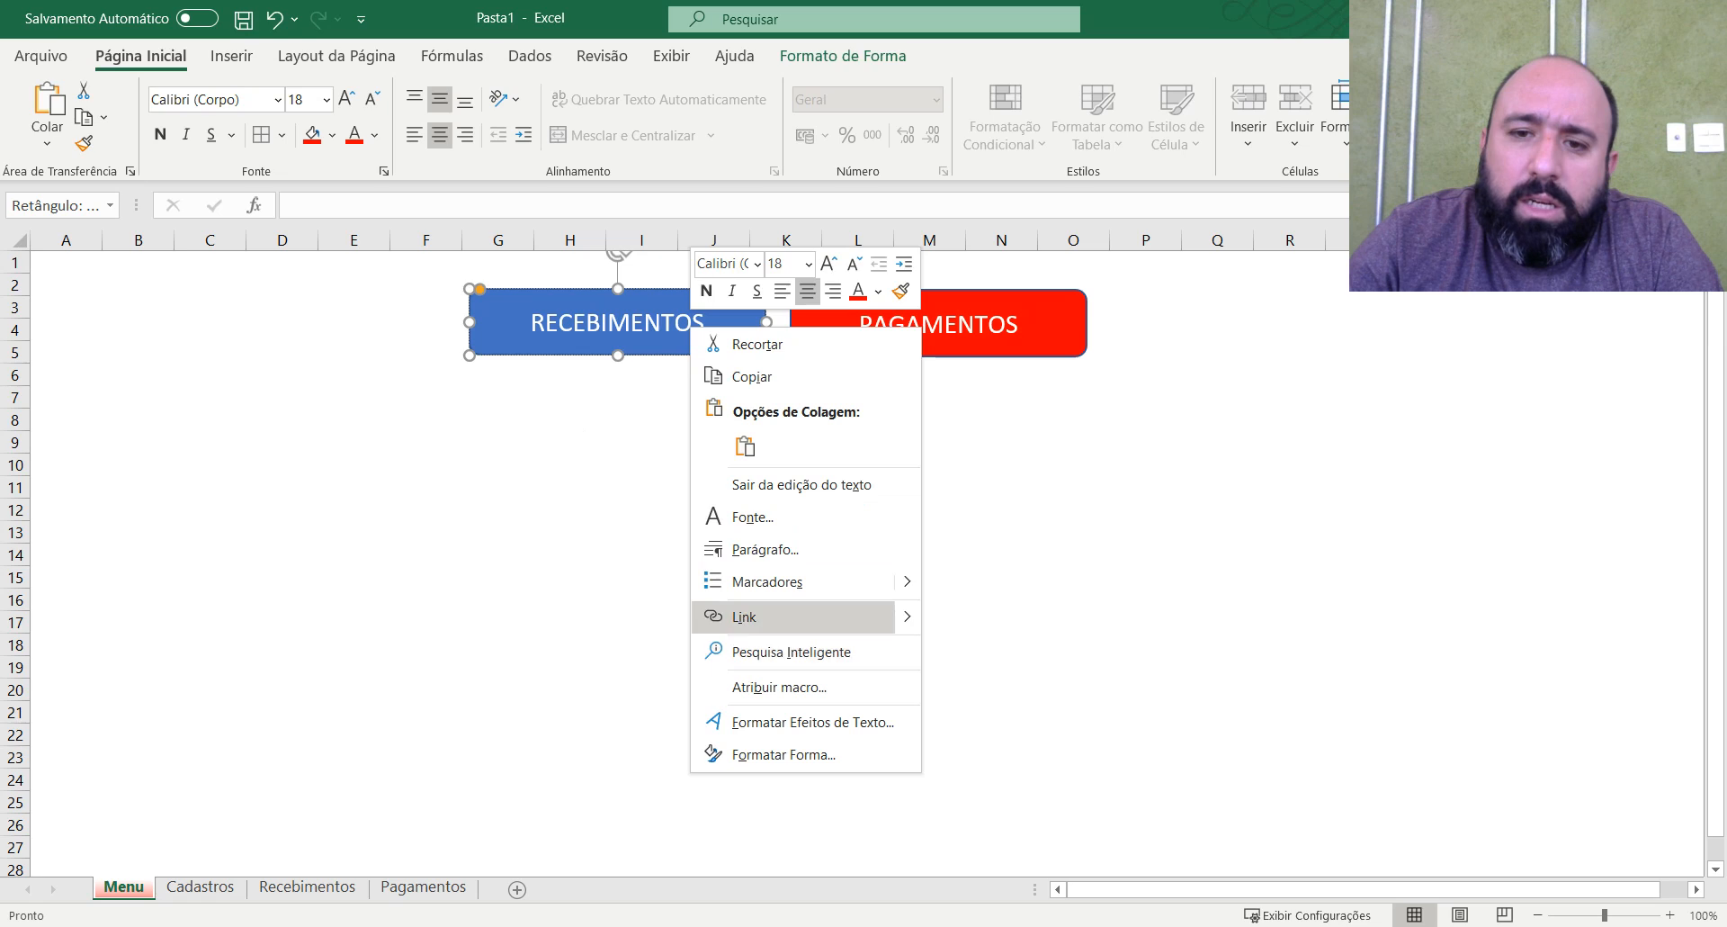
left_click(744, 617)
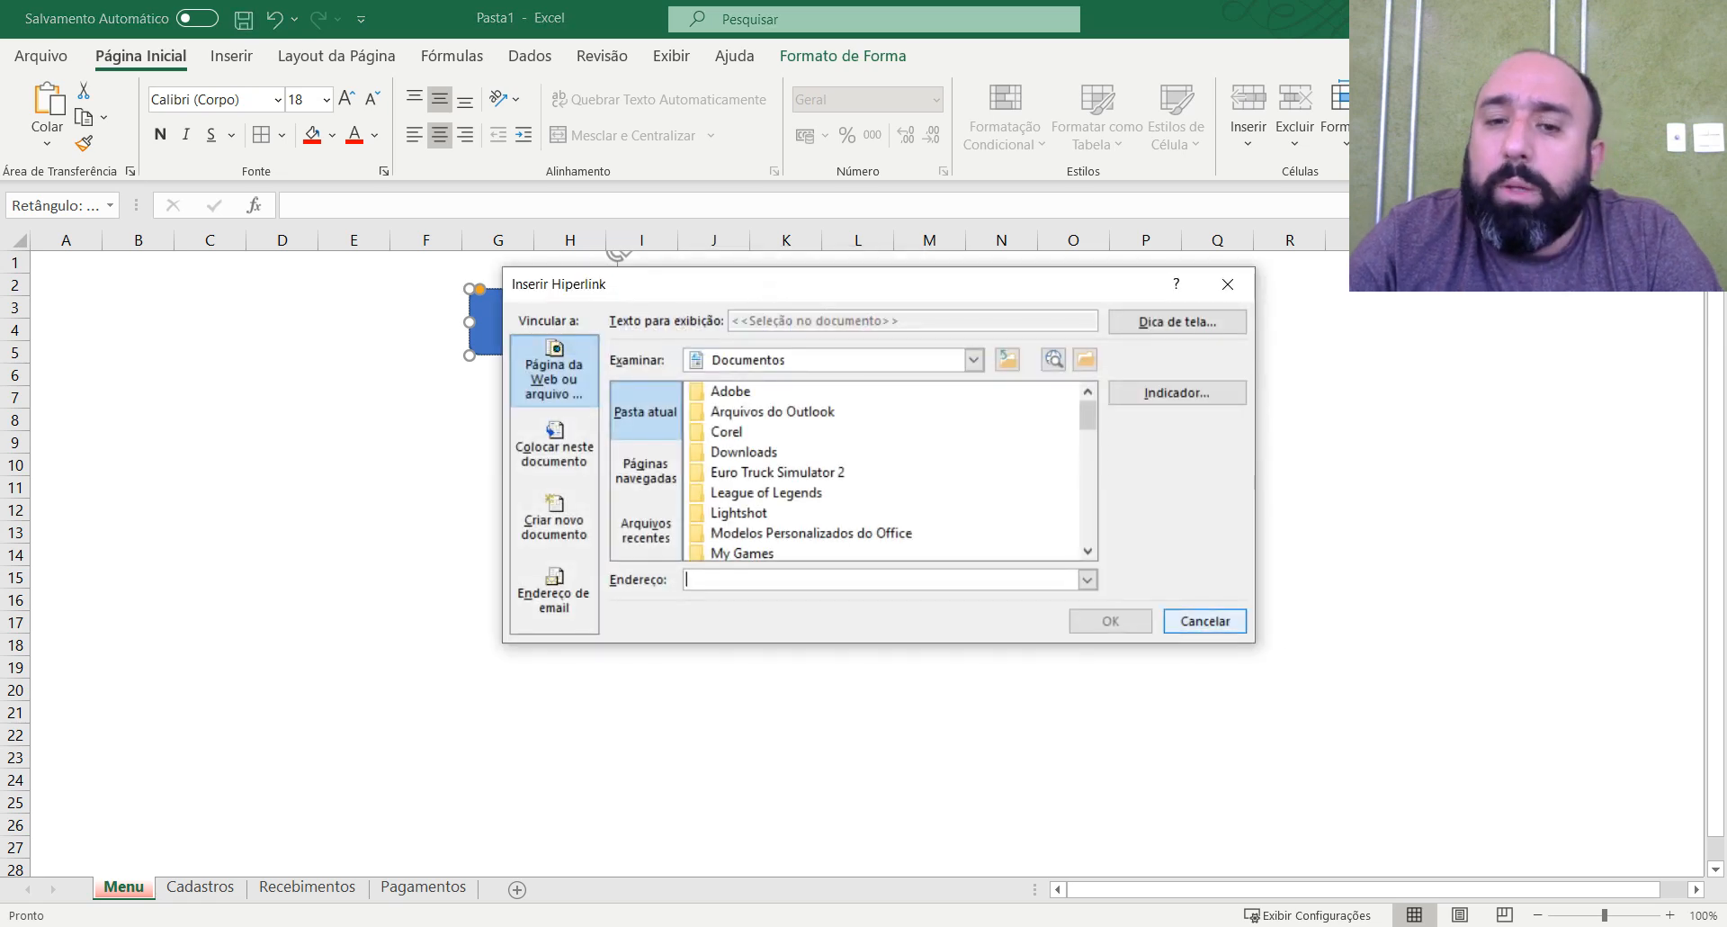
left_click_drag(887, 283, 883, 381)
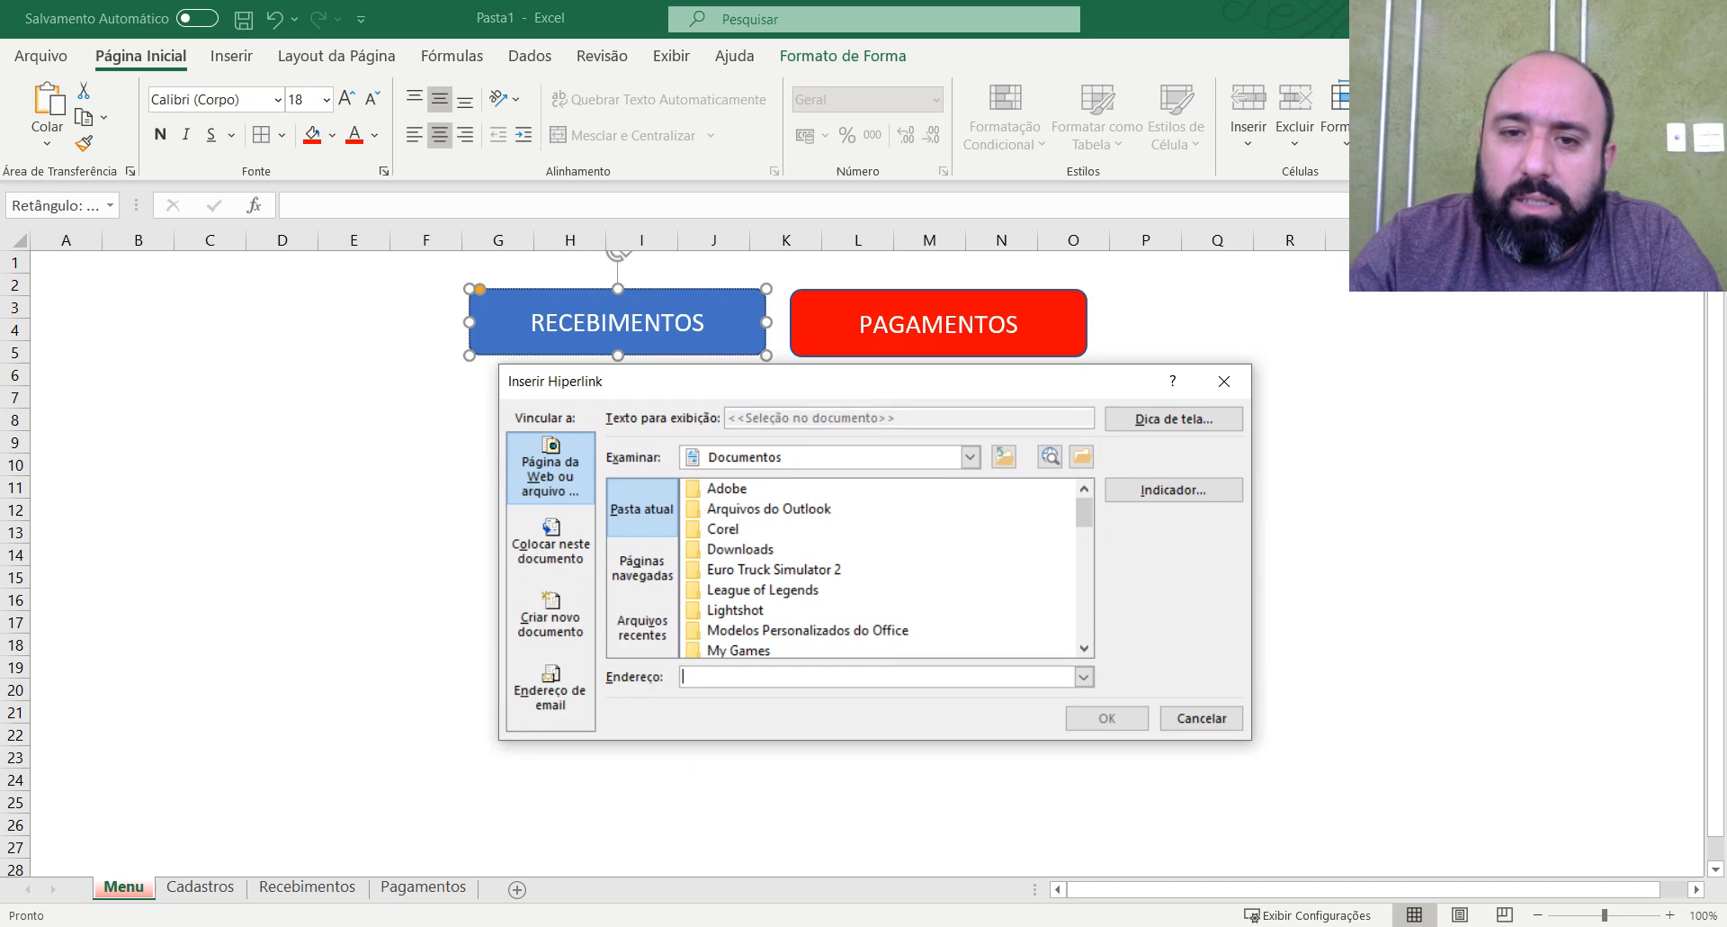
left_click(551, 543)
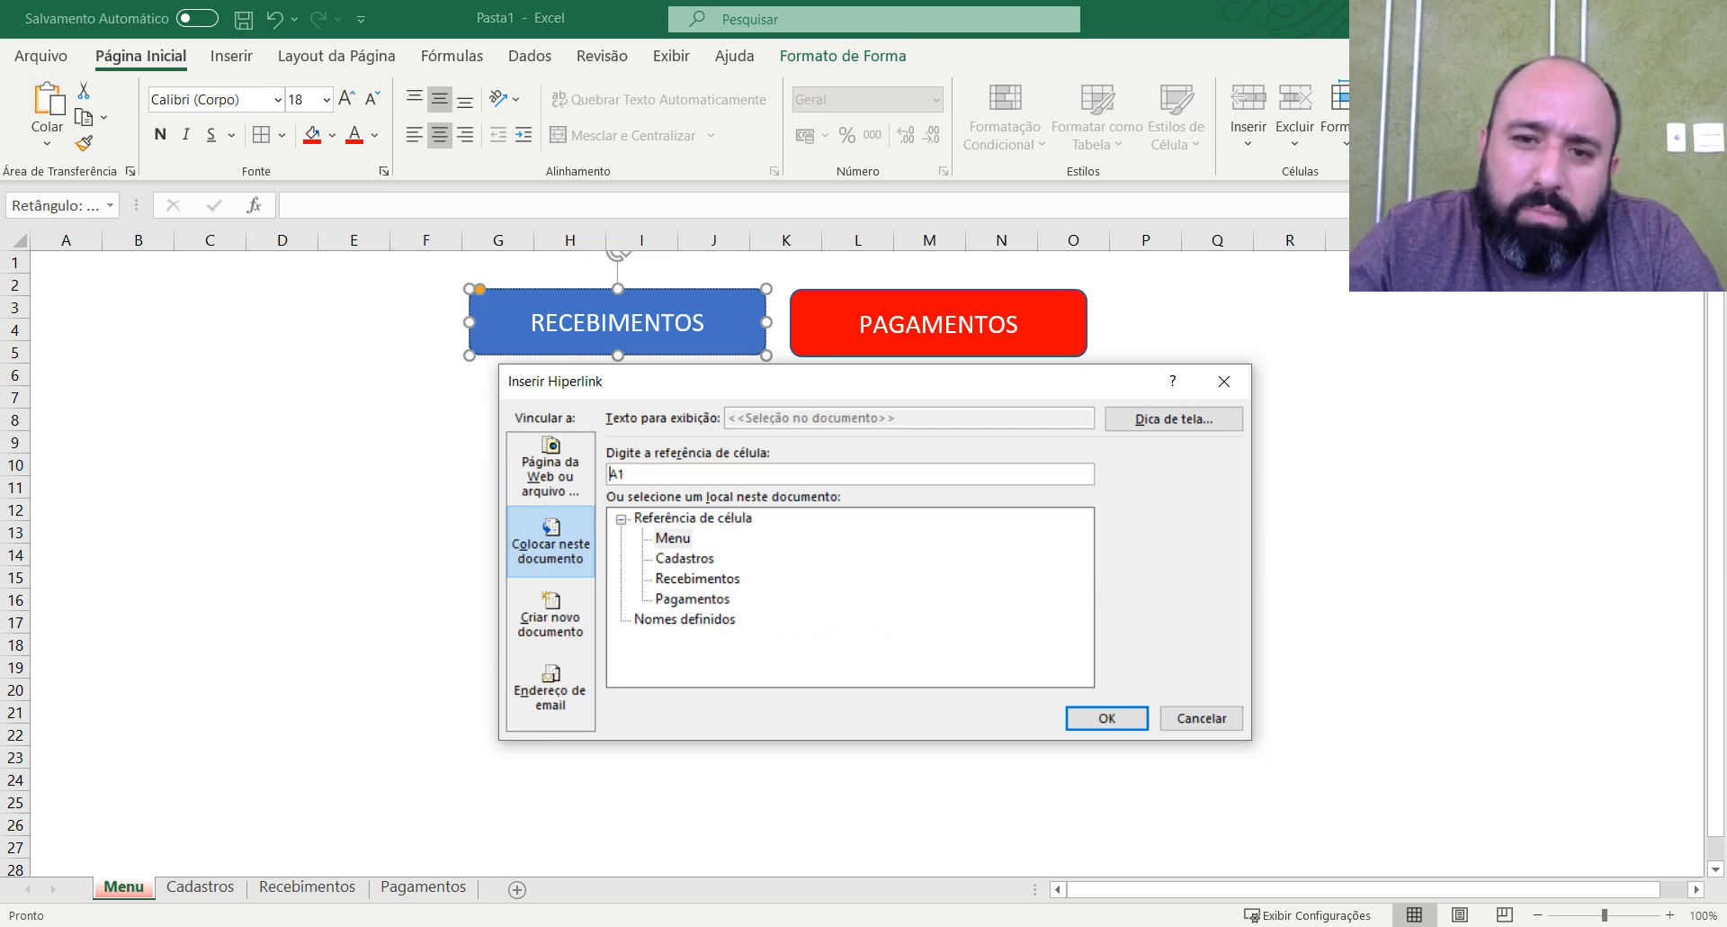
left_click(698, 578)
left_click(1106, 717)
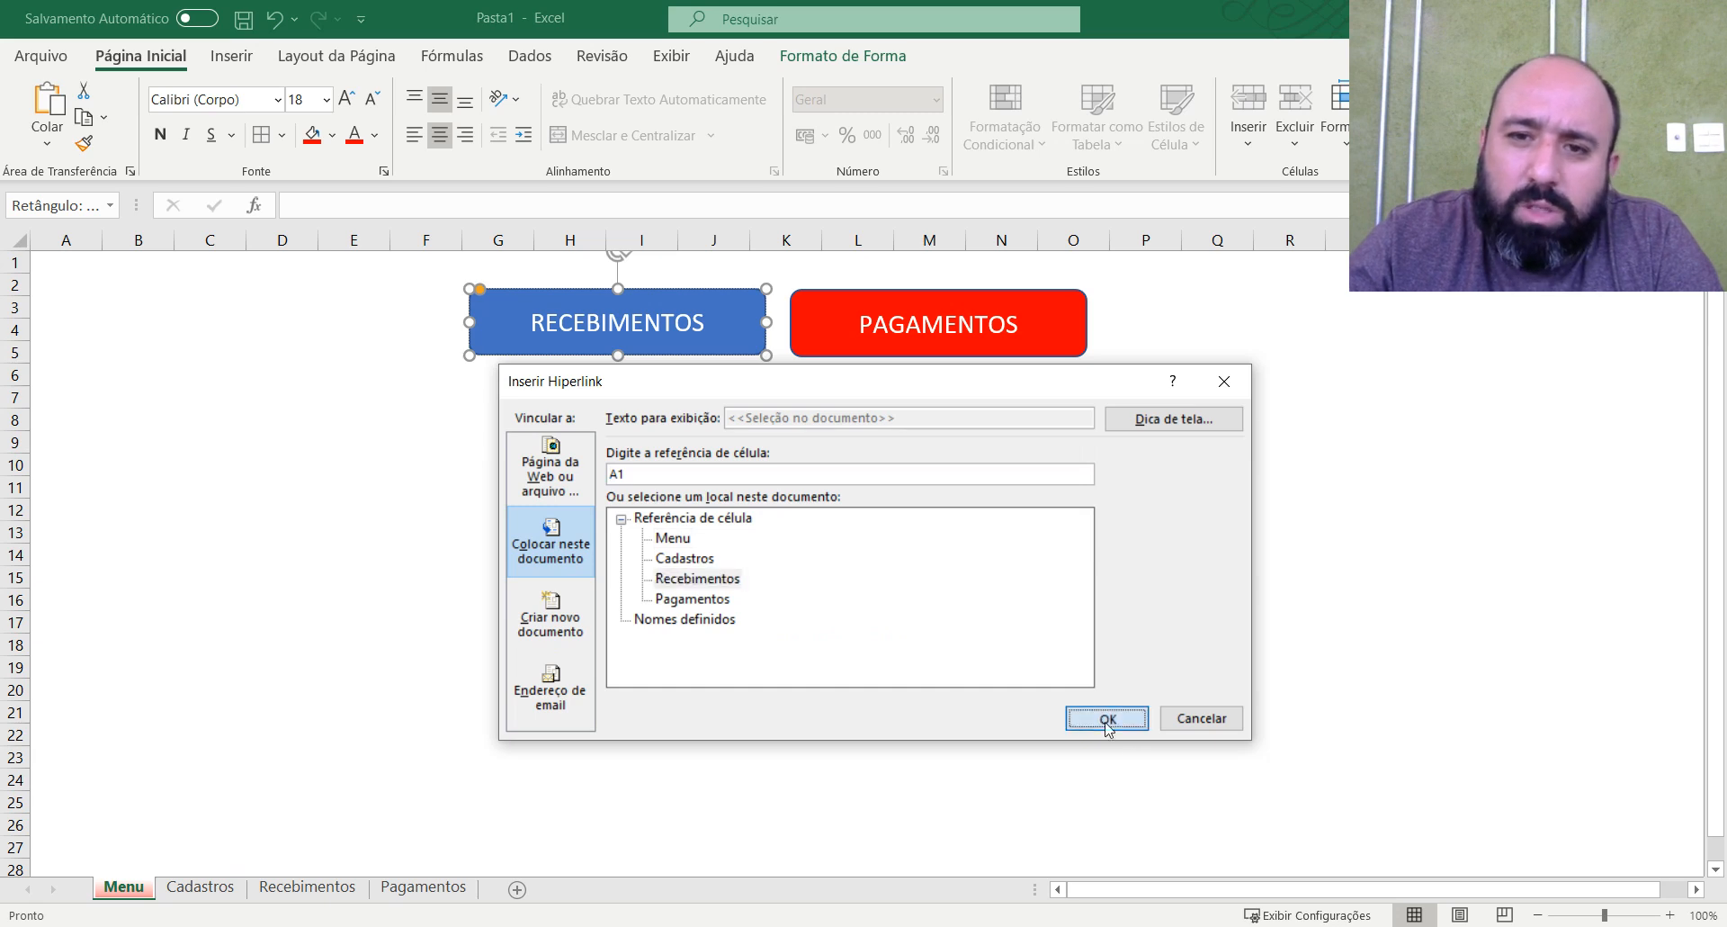
left_click(887, 595)
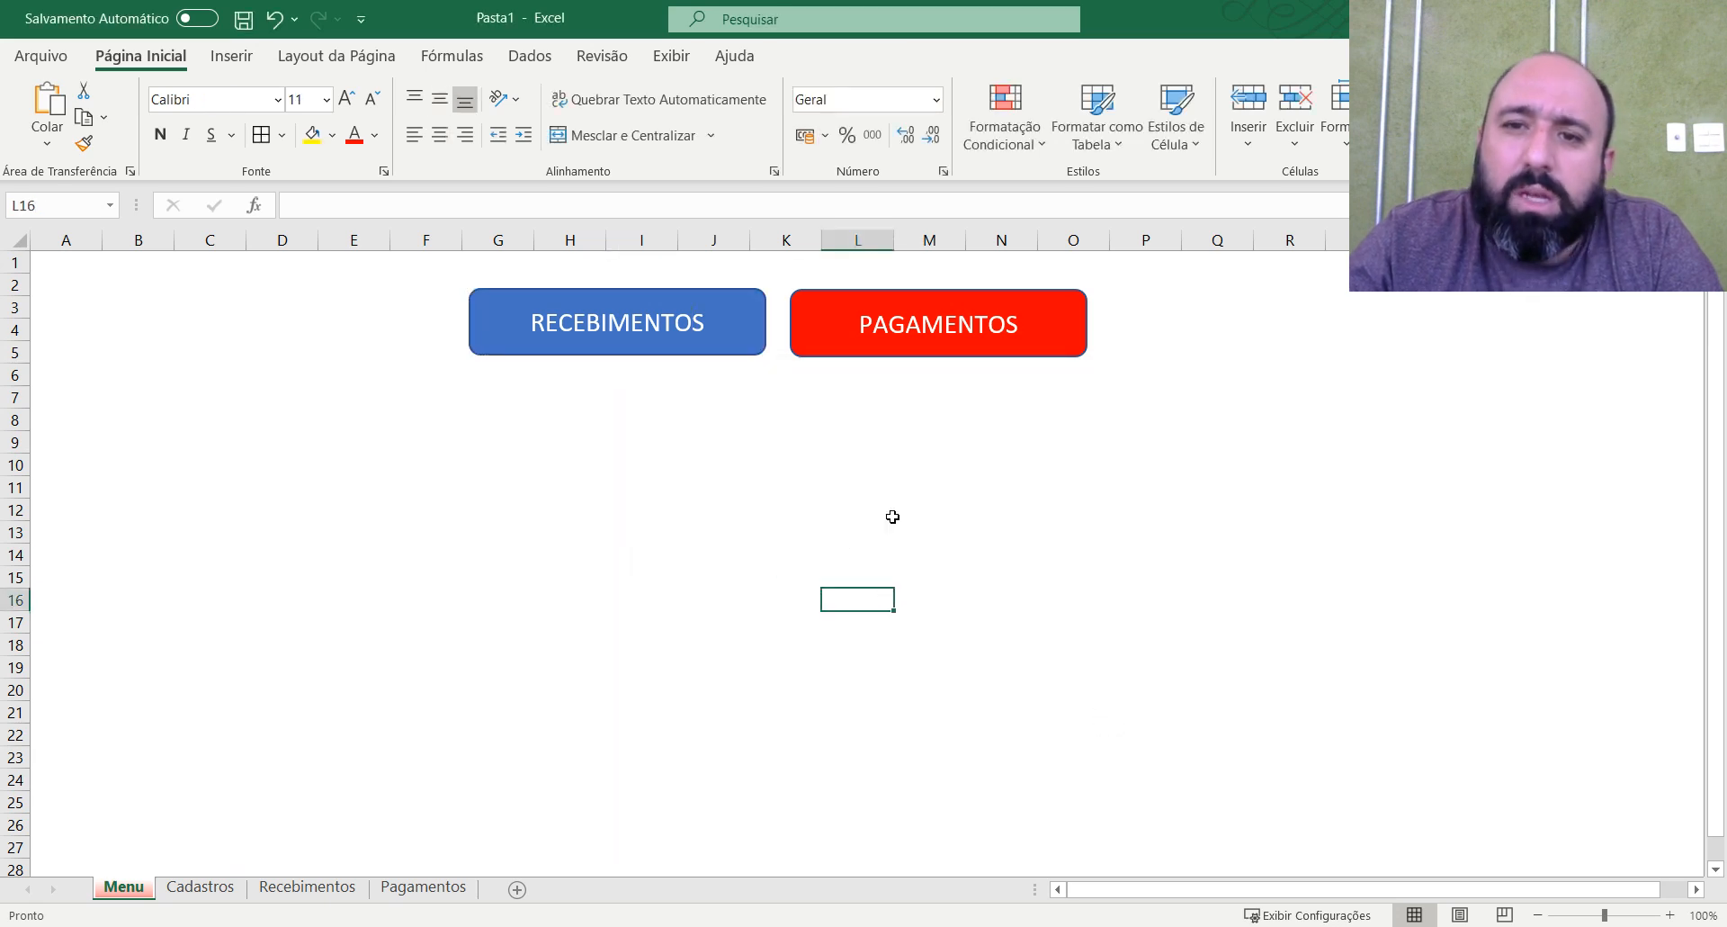
Link the PAGAMENTOS shape to cell A1 of the Pagamentos sheet in this document.
right_click(1017, 328)
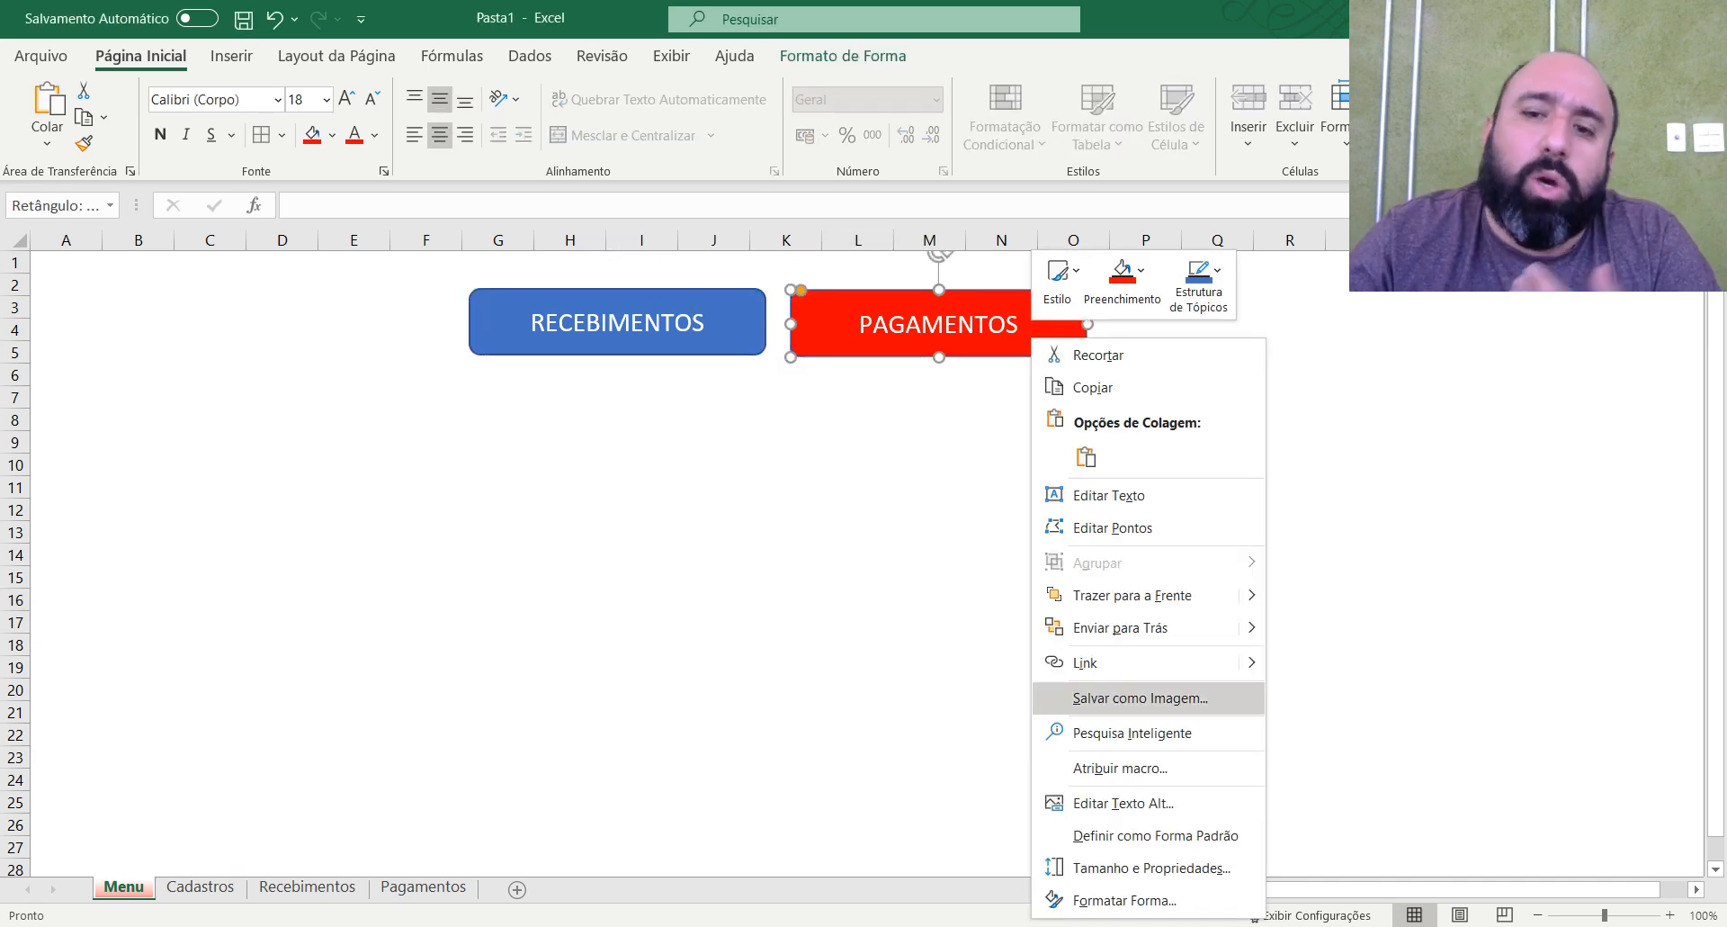
left_click(1156, 664)
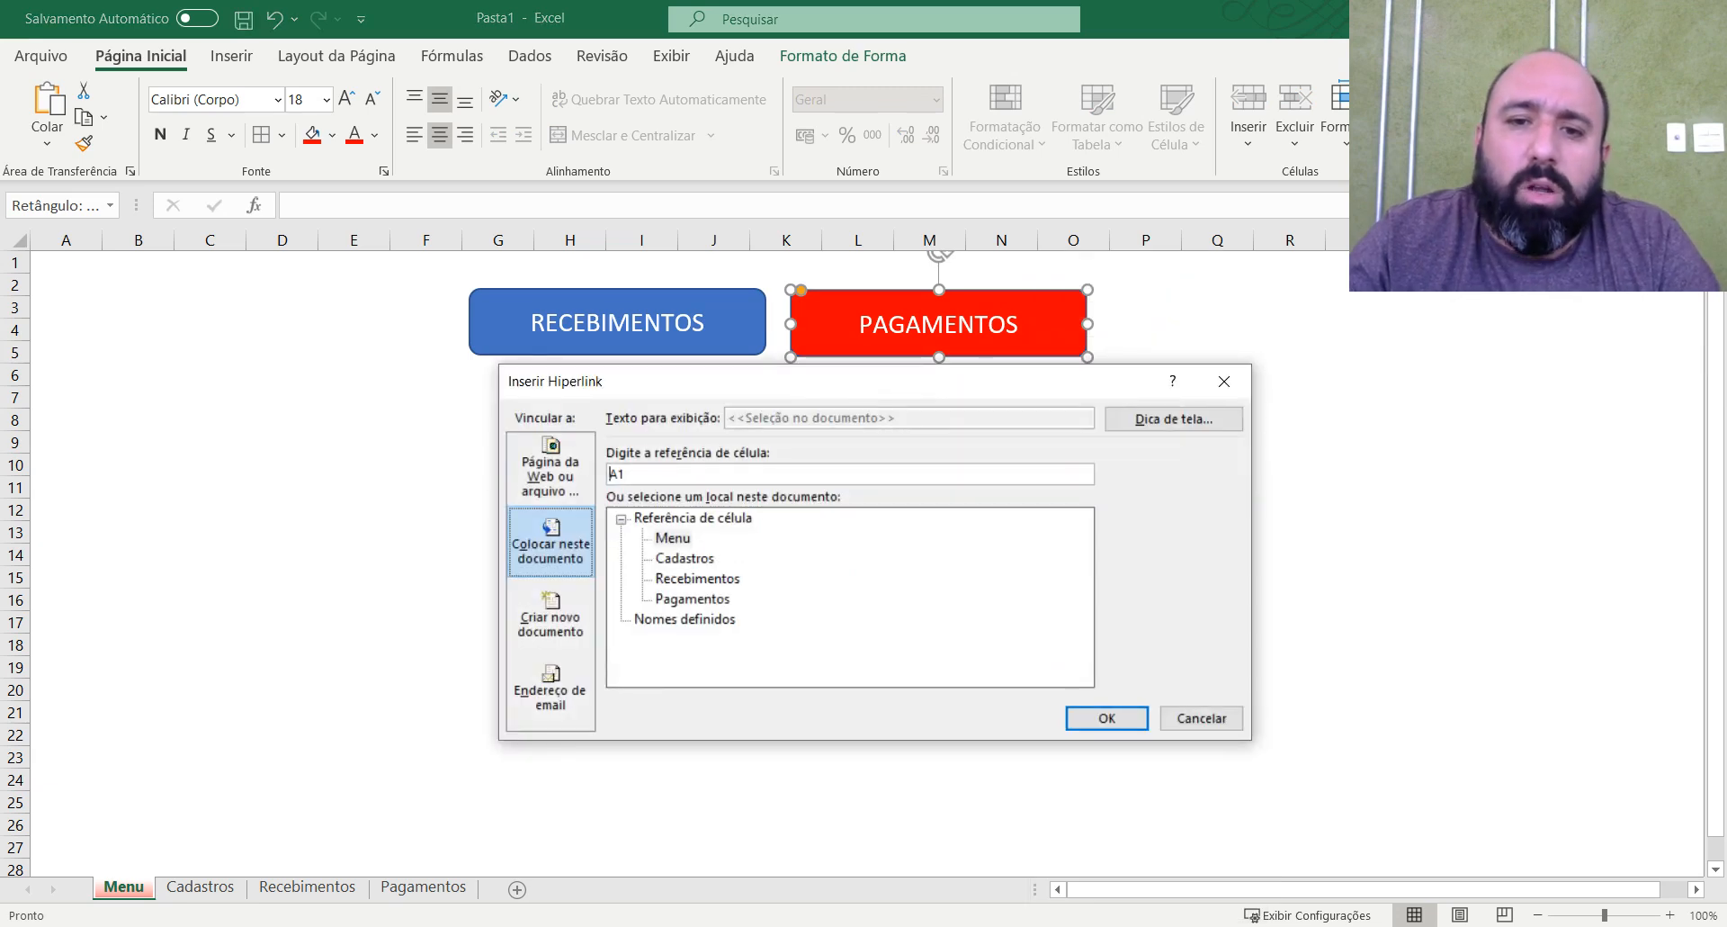
left_click(692, 598)
left_click(1107, 717)
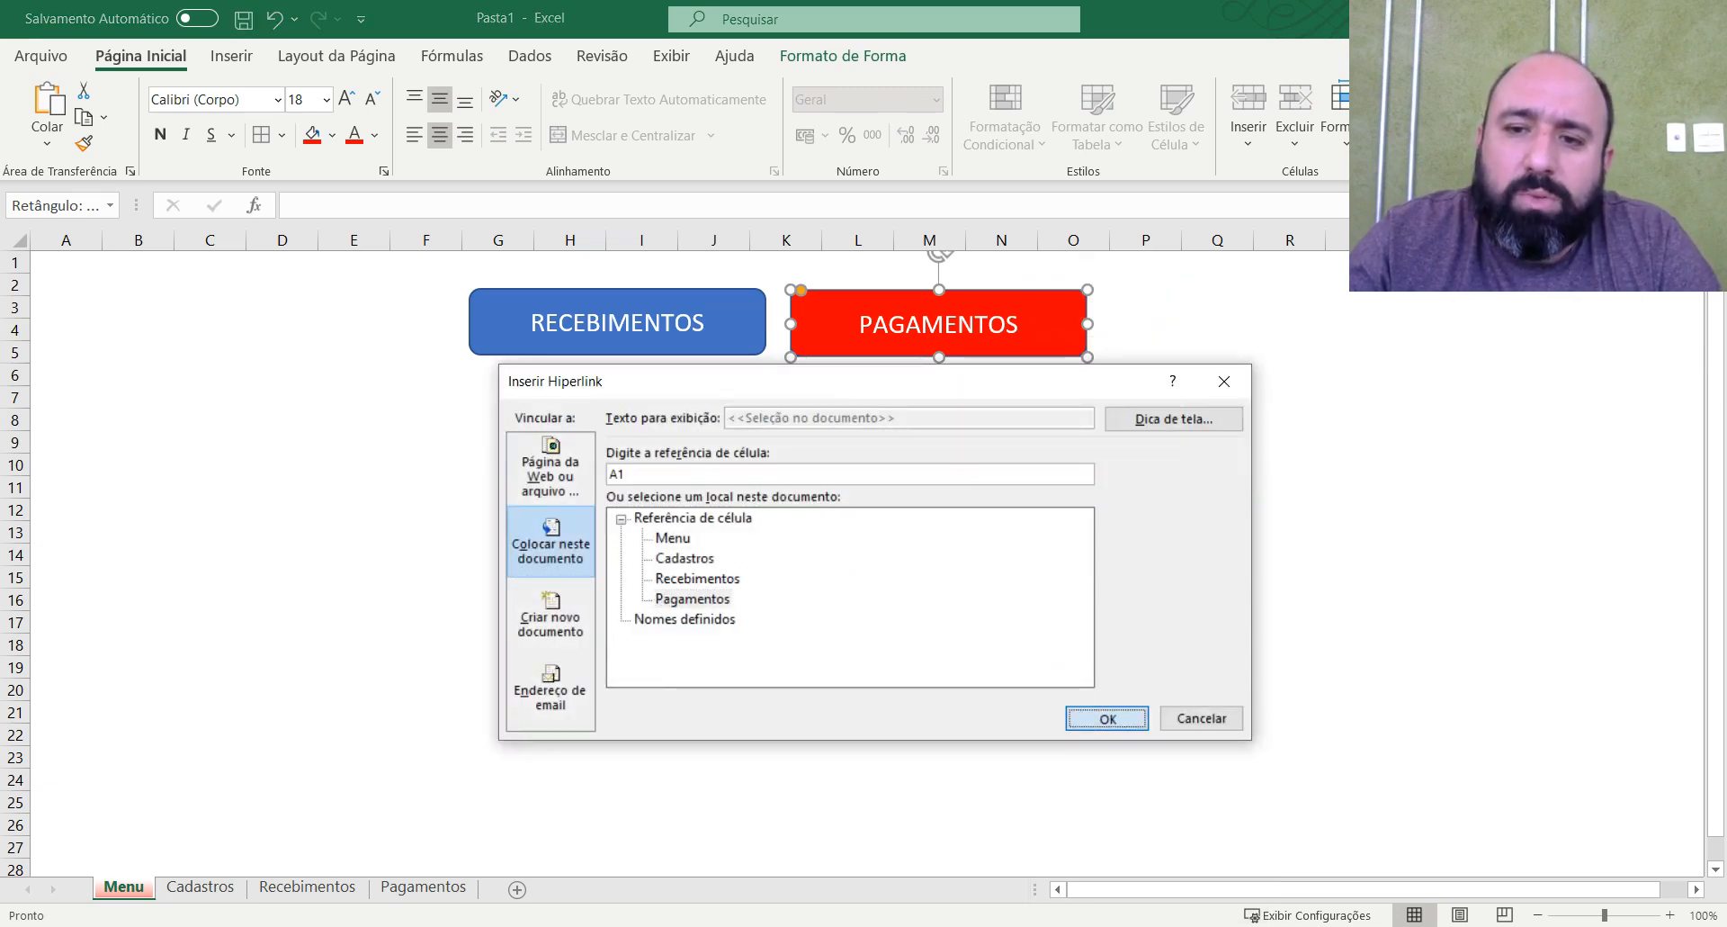
left_click(1028, 731)
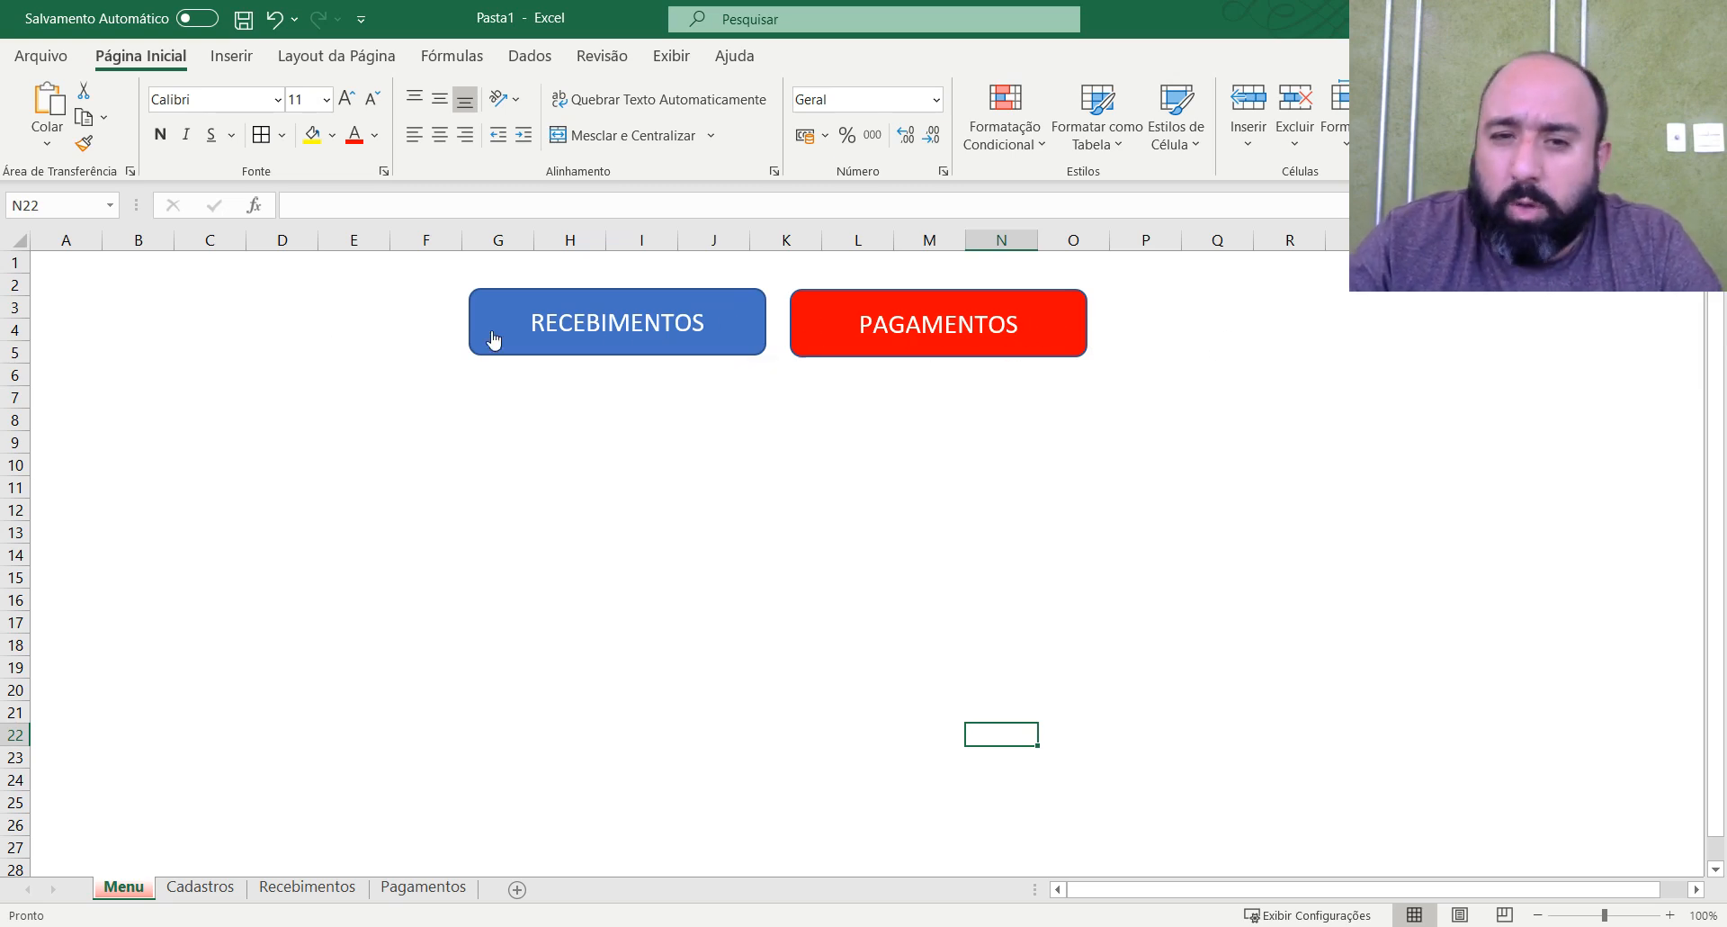
Test the links of the RECEBIMENTOS and PAGAMENTOS shapes, returning to the Menu sheet after each one.
left_click(657, 345)
left_click(819, 564)
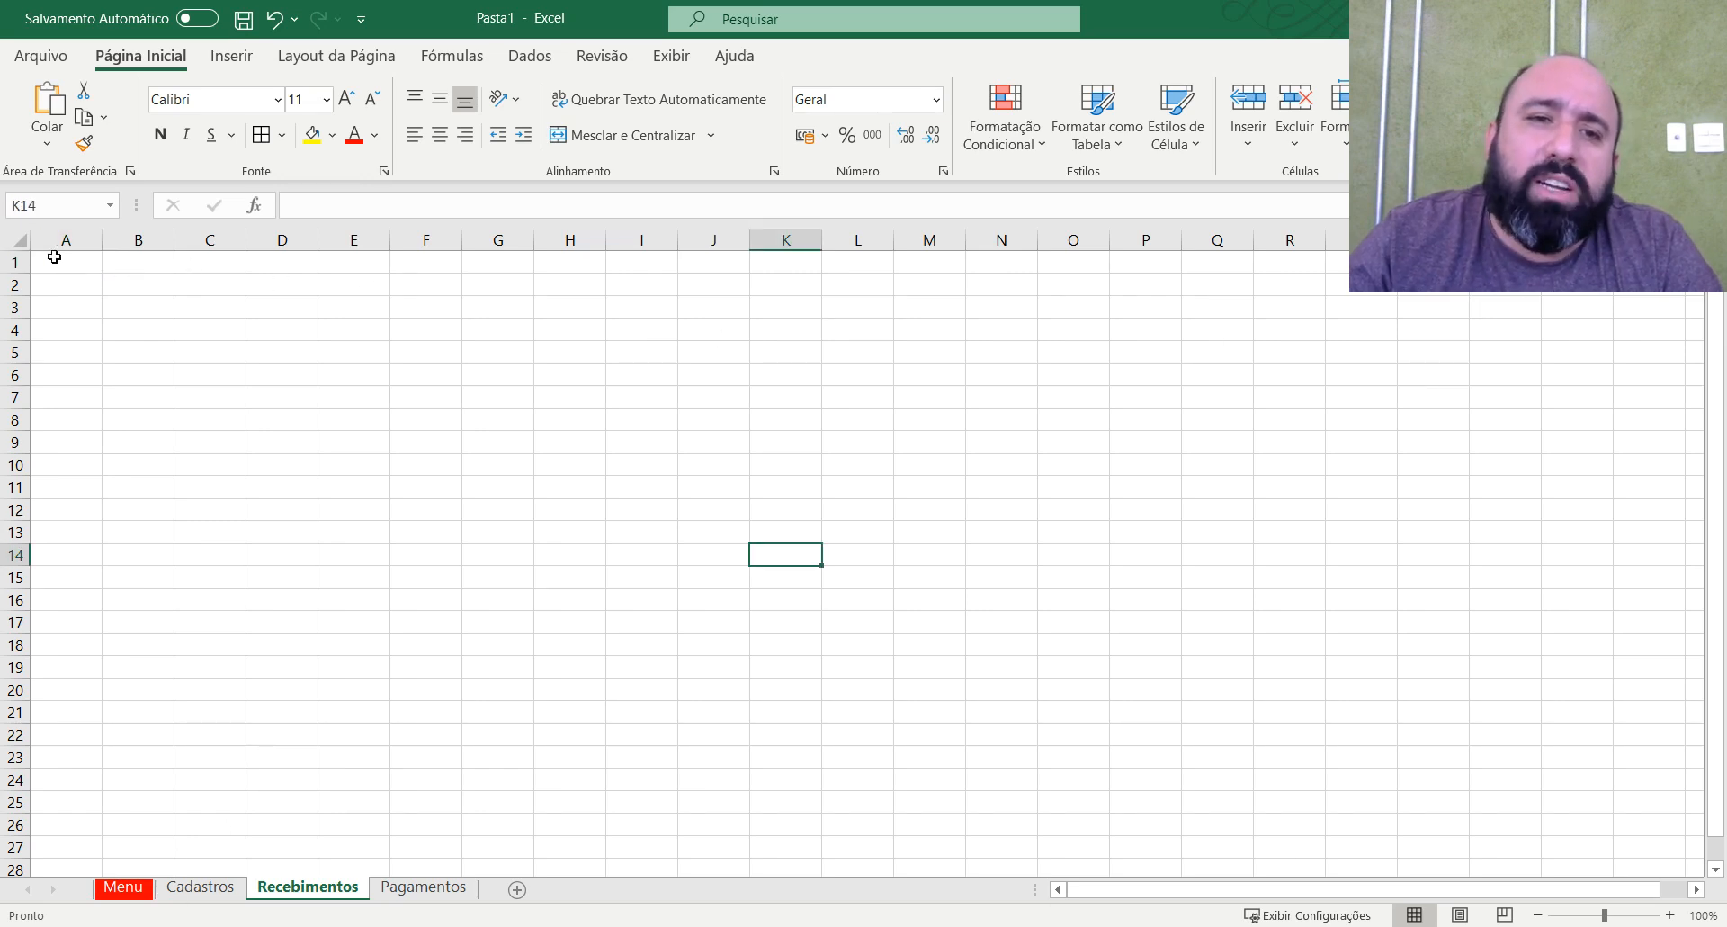
left_click(1218, 465)
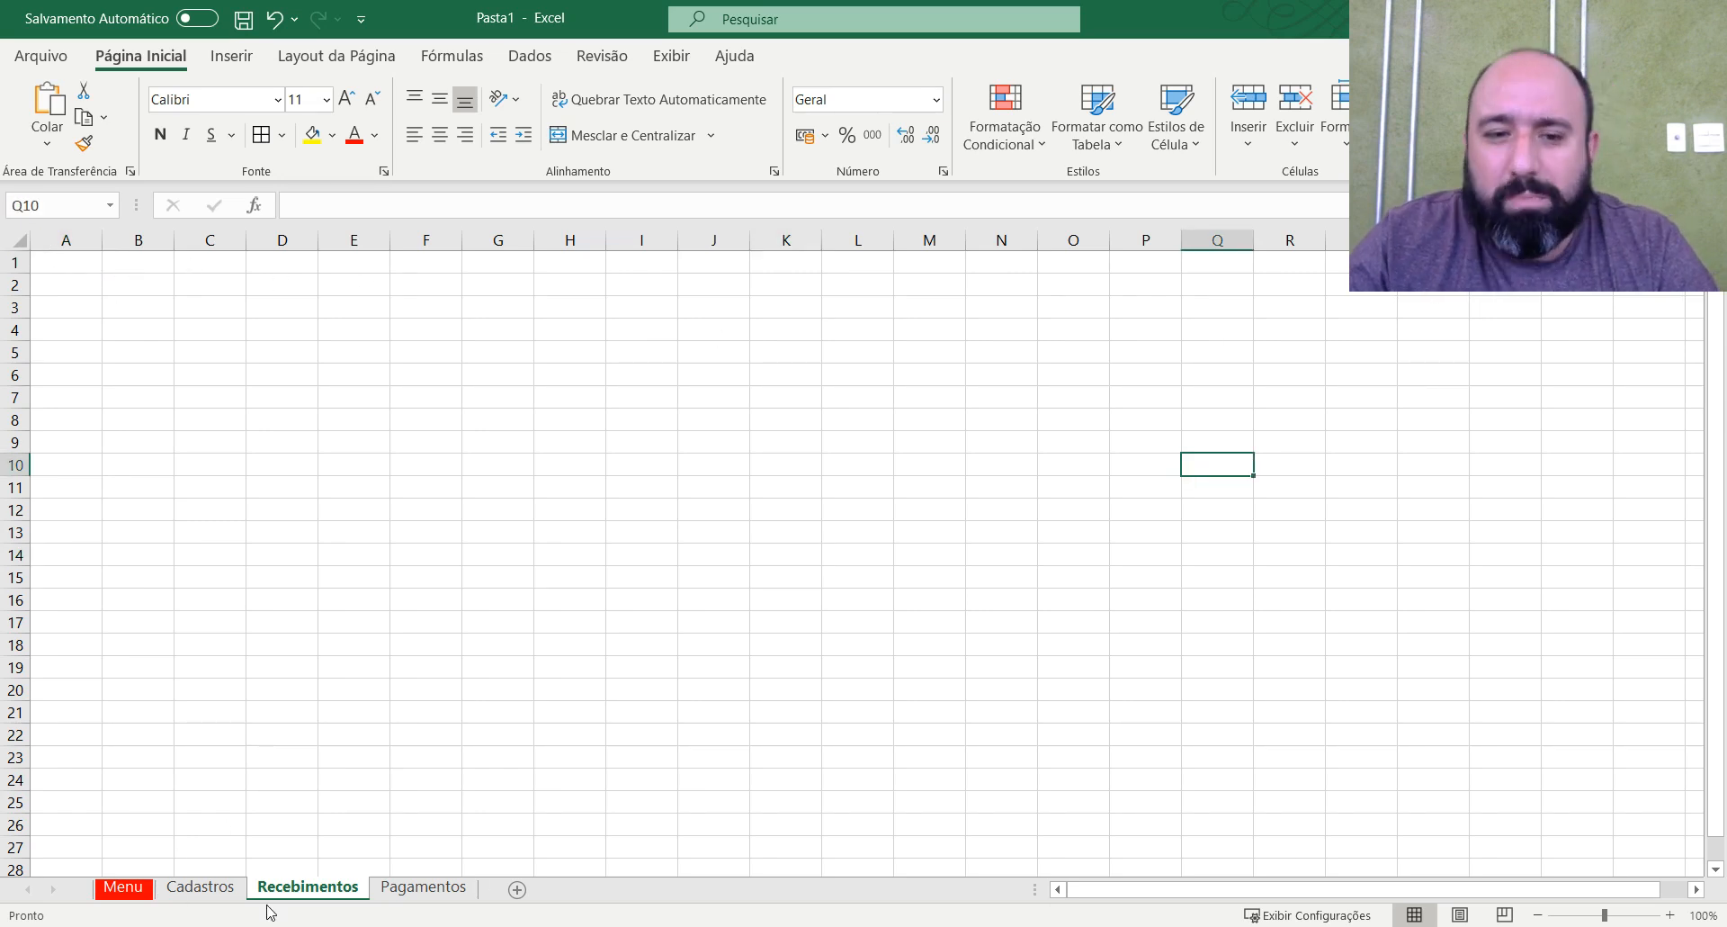
left_click(123, 886)
left_click(1059, 663)
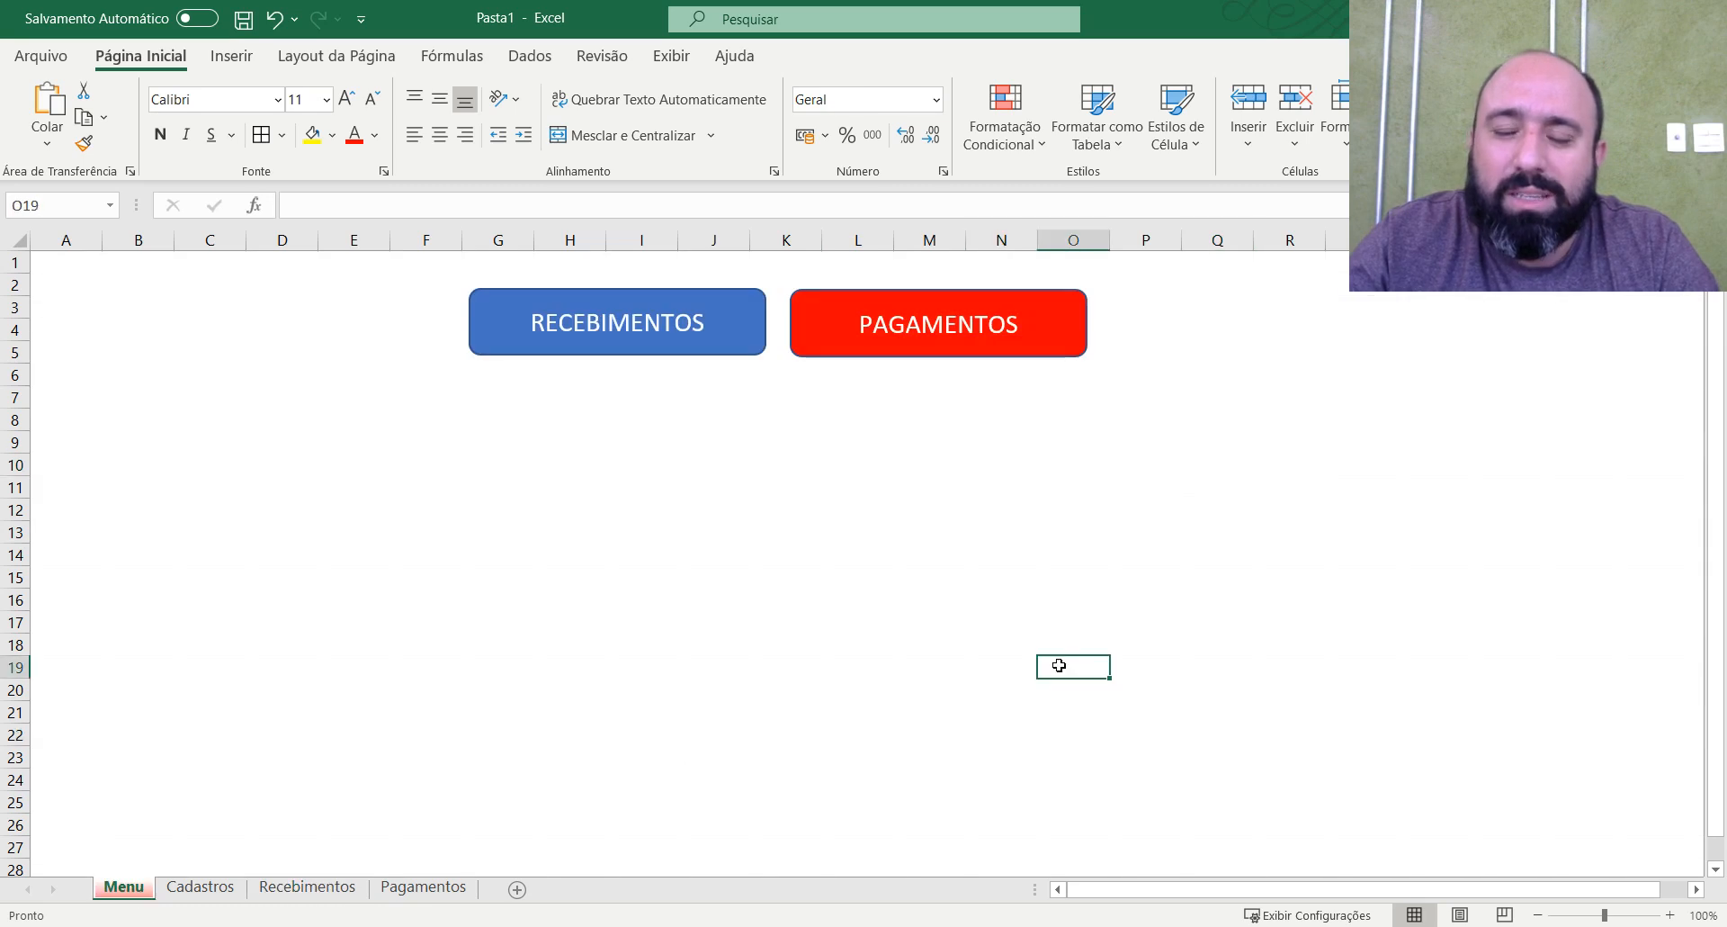
left_click(1021, 350)
left_click(669, 528)
left_click(126, 888)
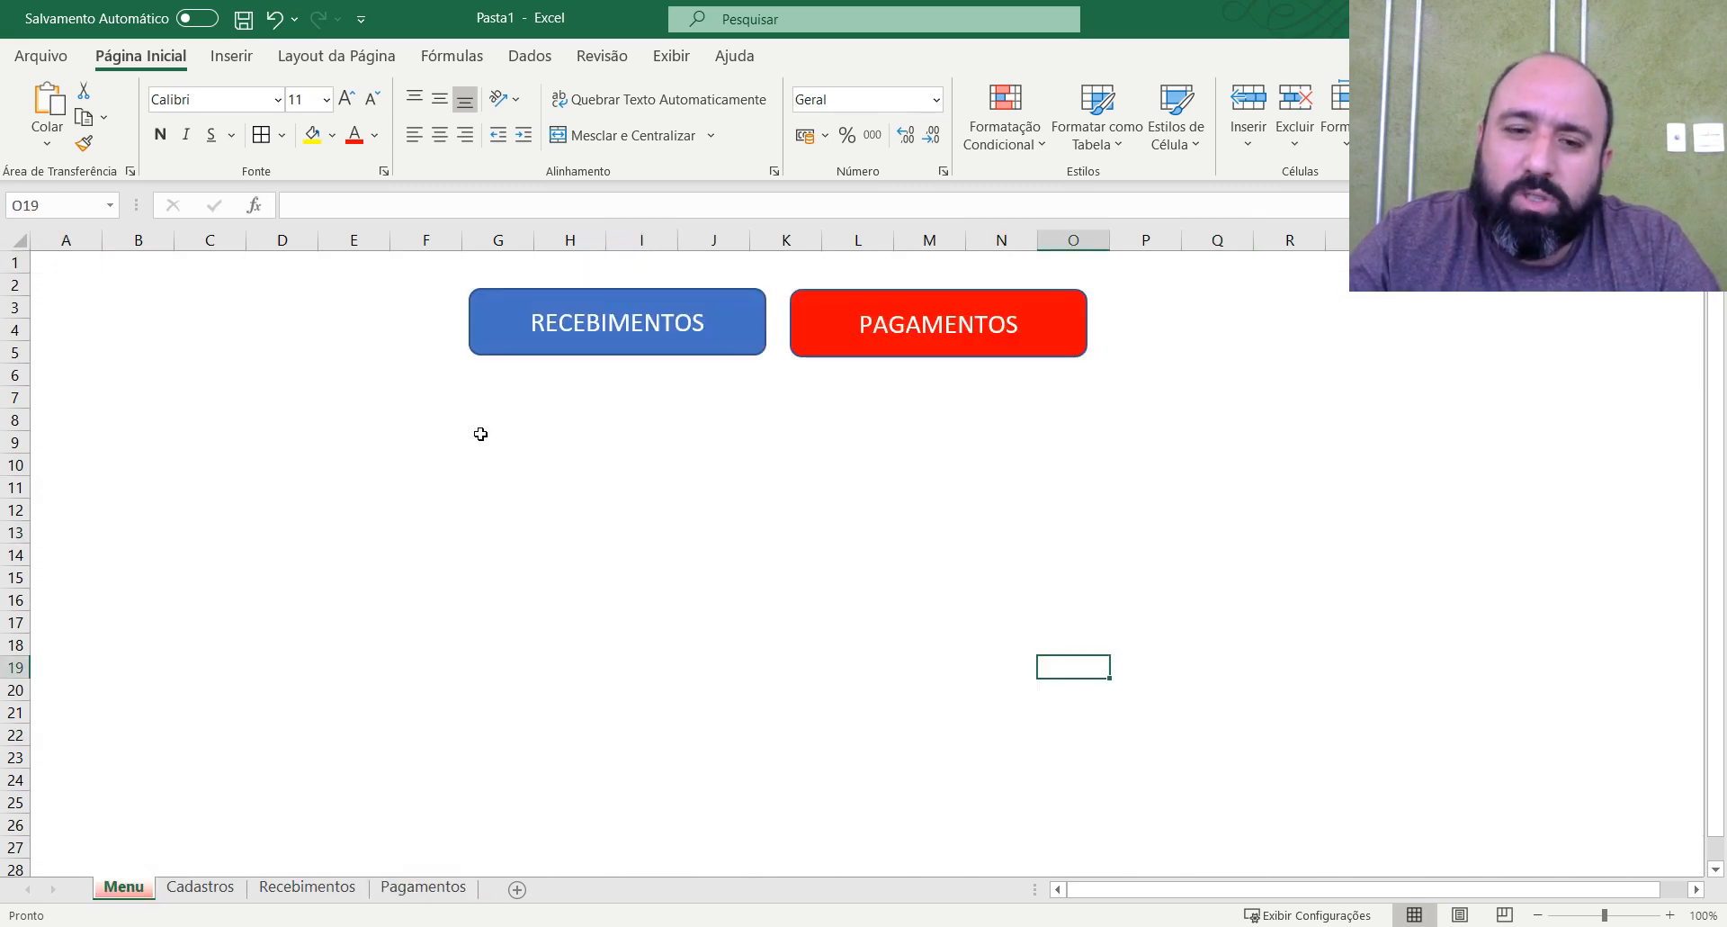
Paste a copy of the PAGAMENTOS shape at cell E9 and change its text to CADASTROS.
right_click(796, 353)
left_click(713, 425)
right_click(797, 347)
left_click(887, 331)
left_click(378, 436)
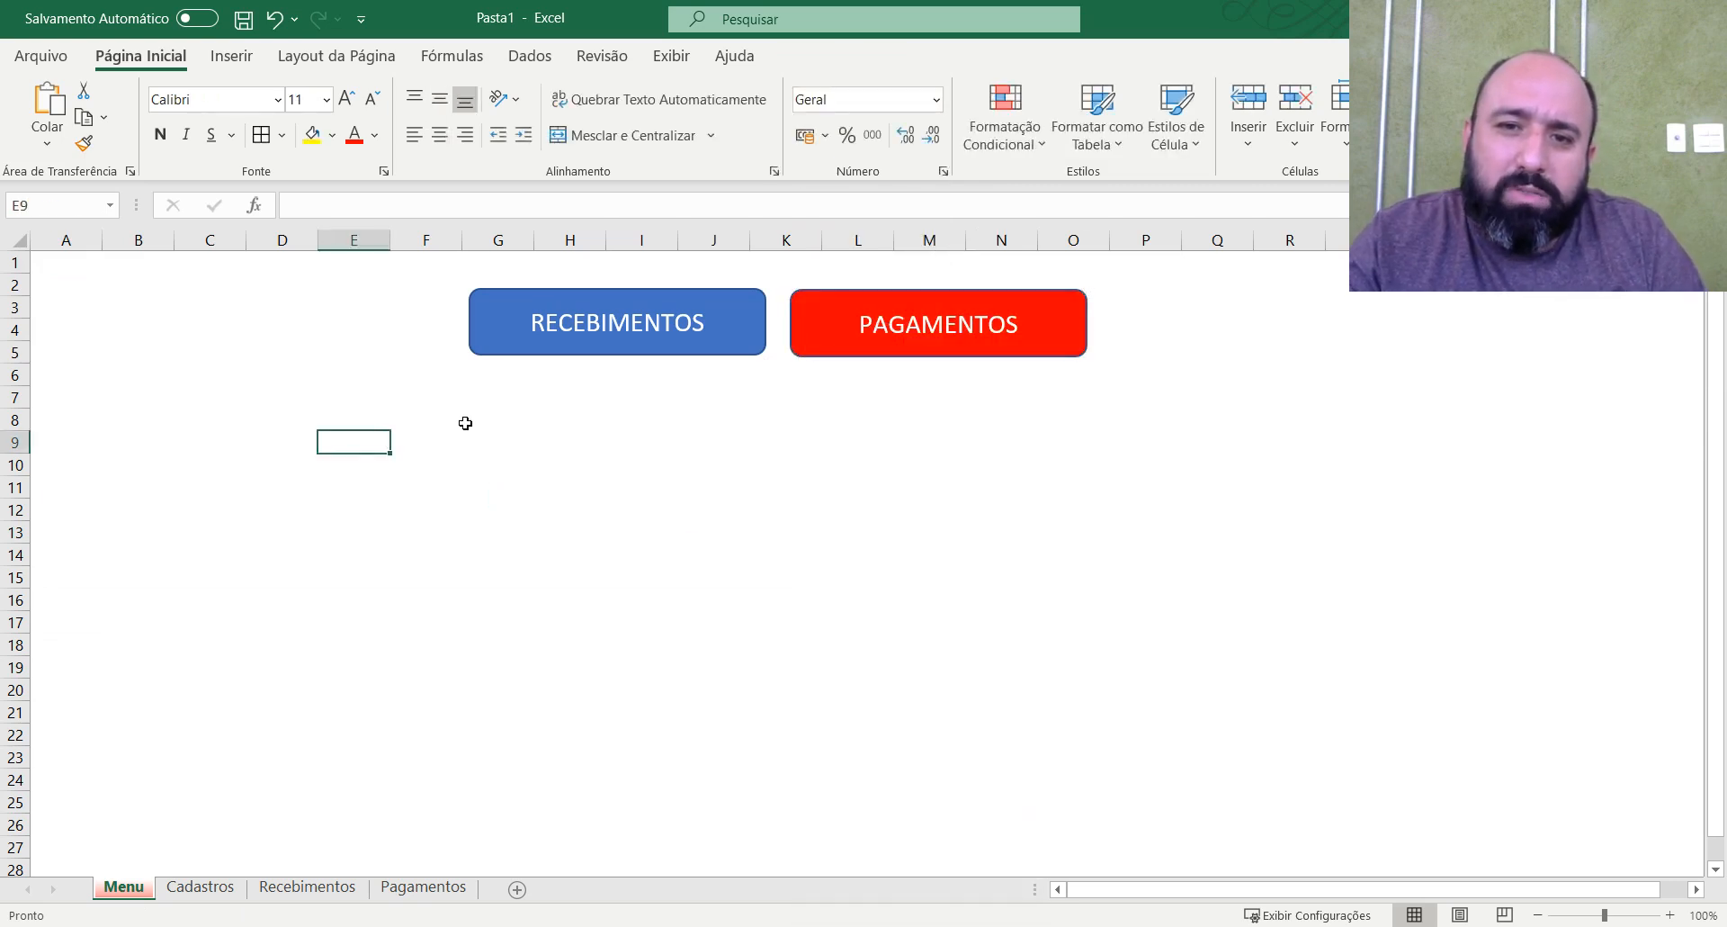
key("ctrl+v")
double_click(536, 466)
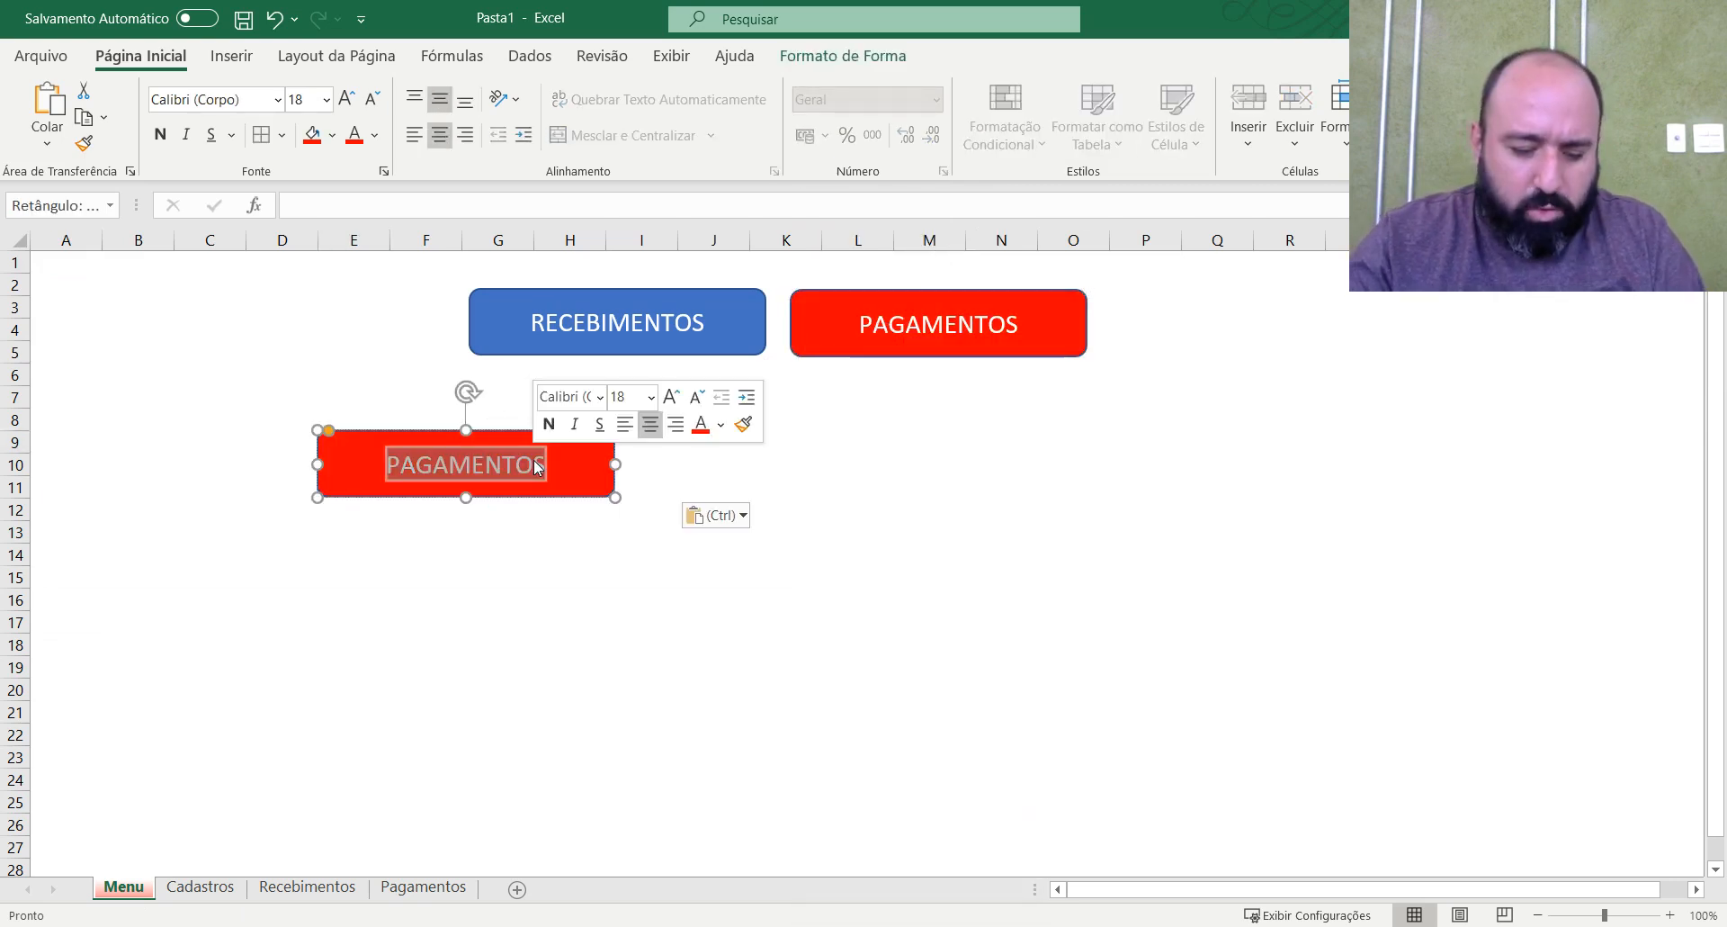
type("CADASTROS")
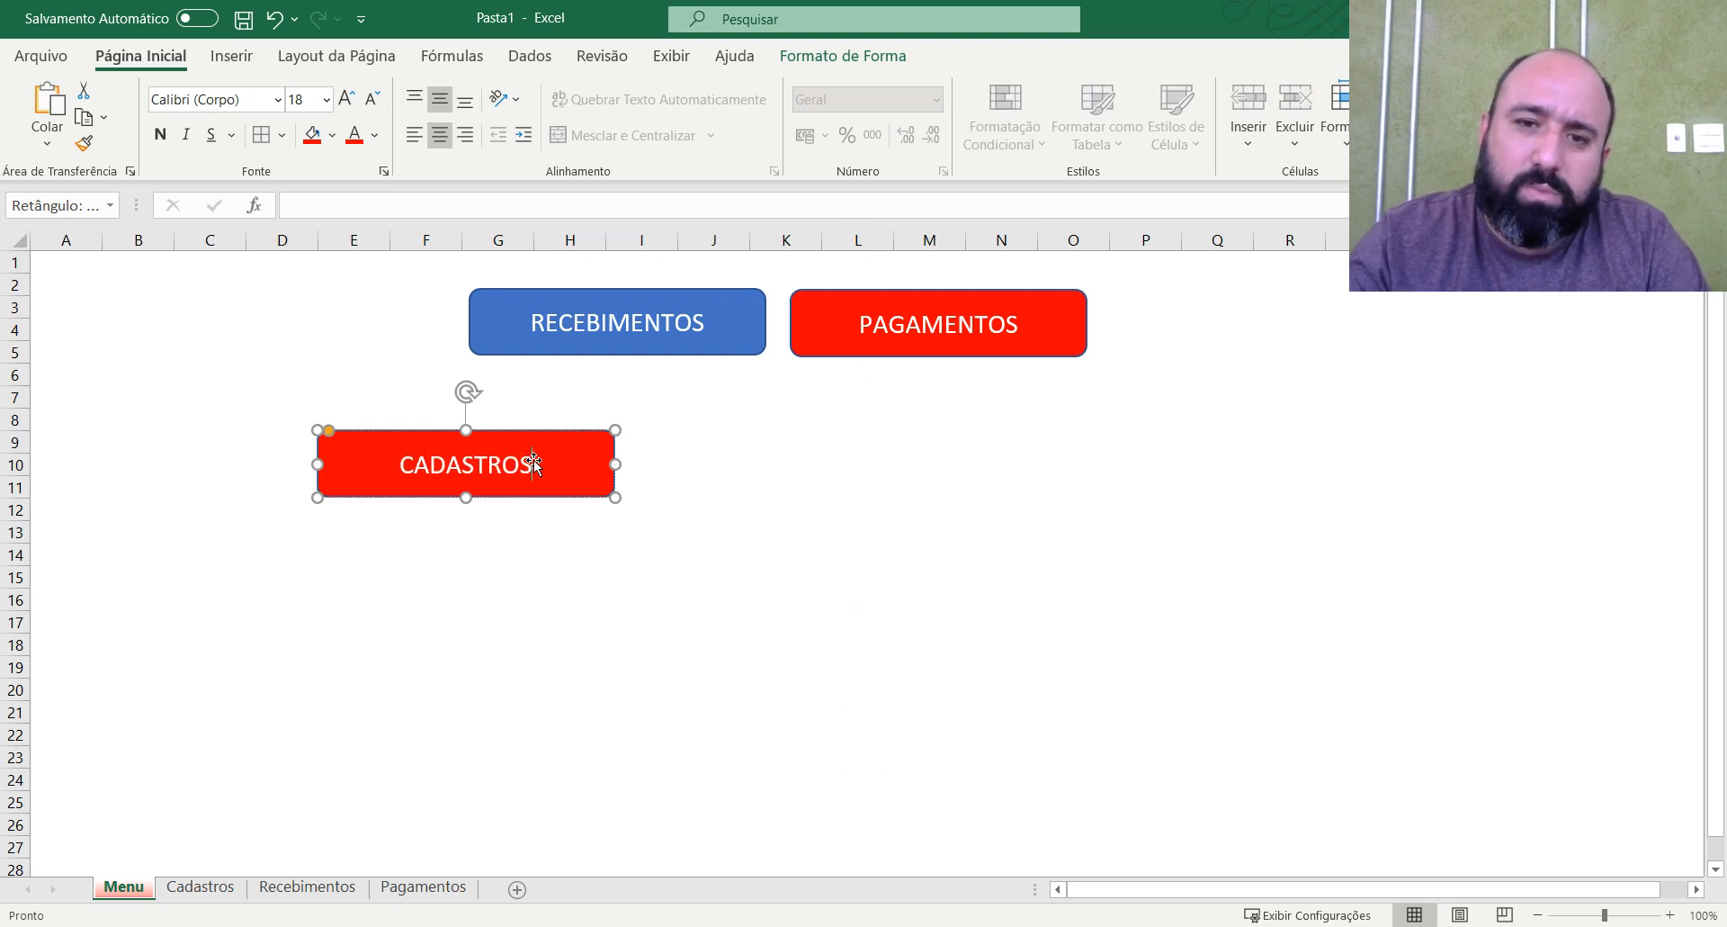
left_click(659, 460)
Change the CADASTROS shape's hyperlink target on the Menu sheet to cell A1 of the Cadastros sheet.
left_click(569, 493)
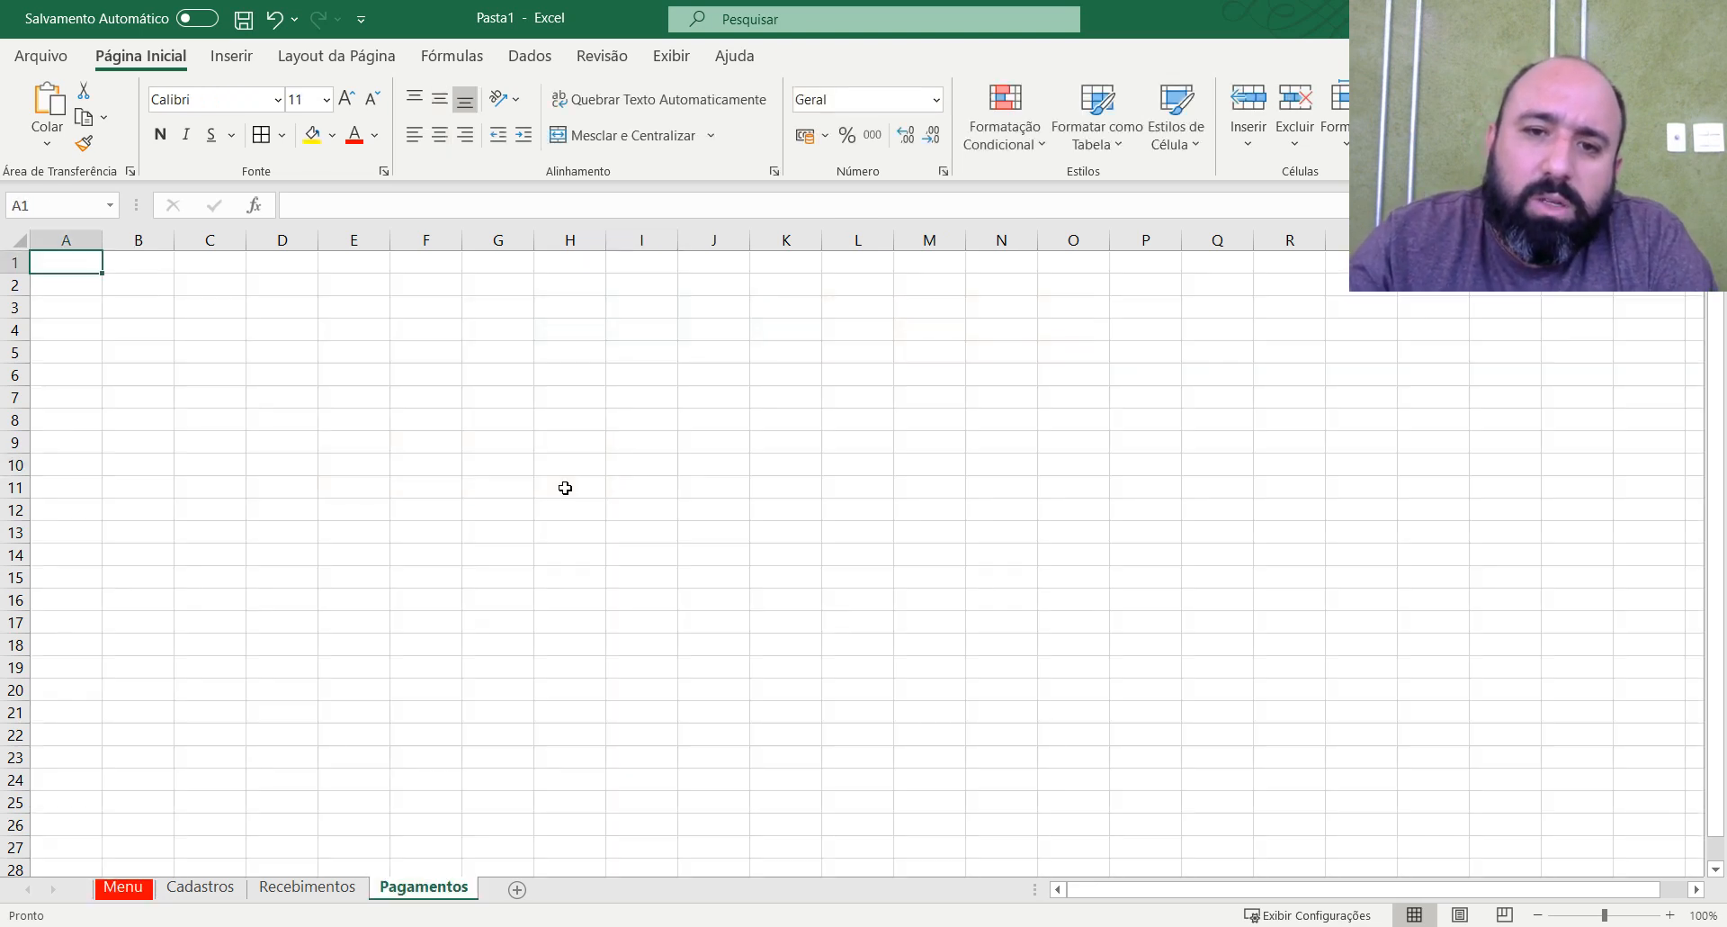
left_click(138, 887)
right_click(450, 554)
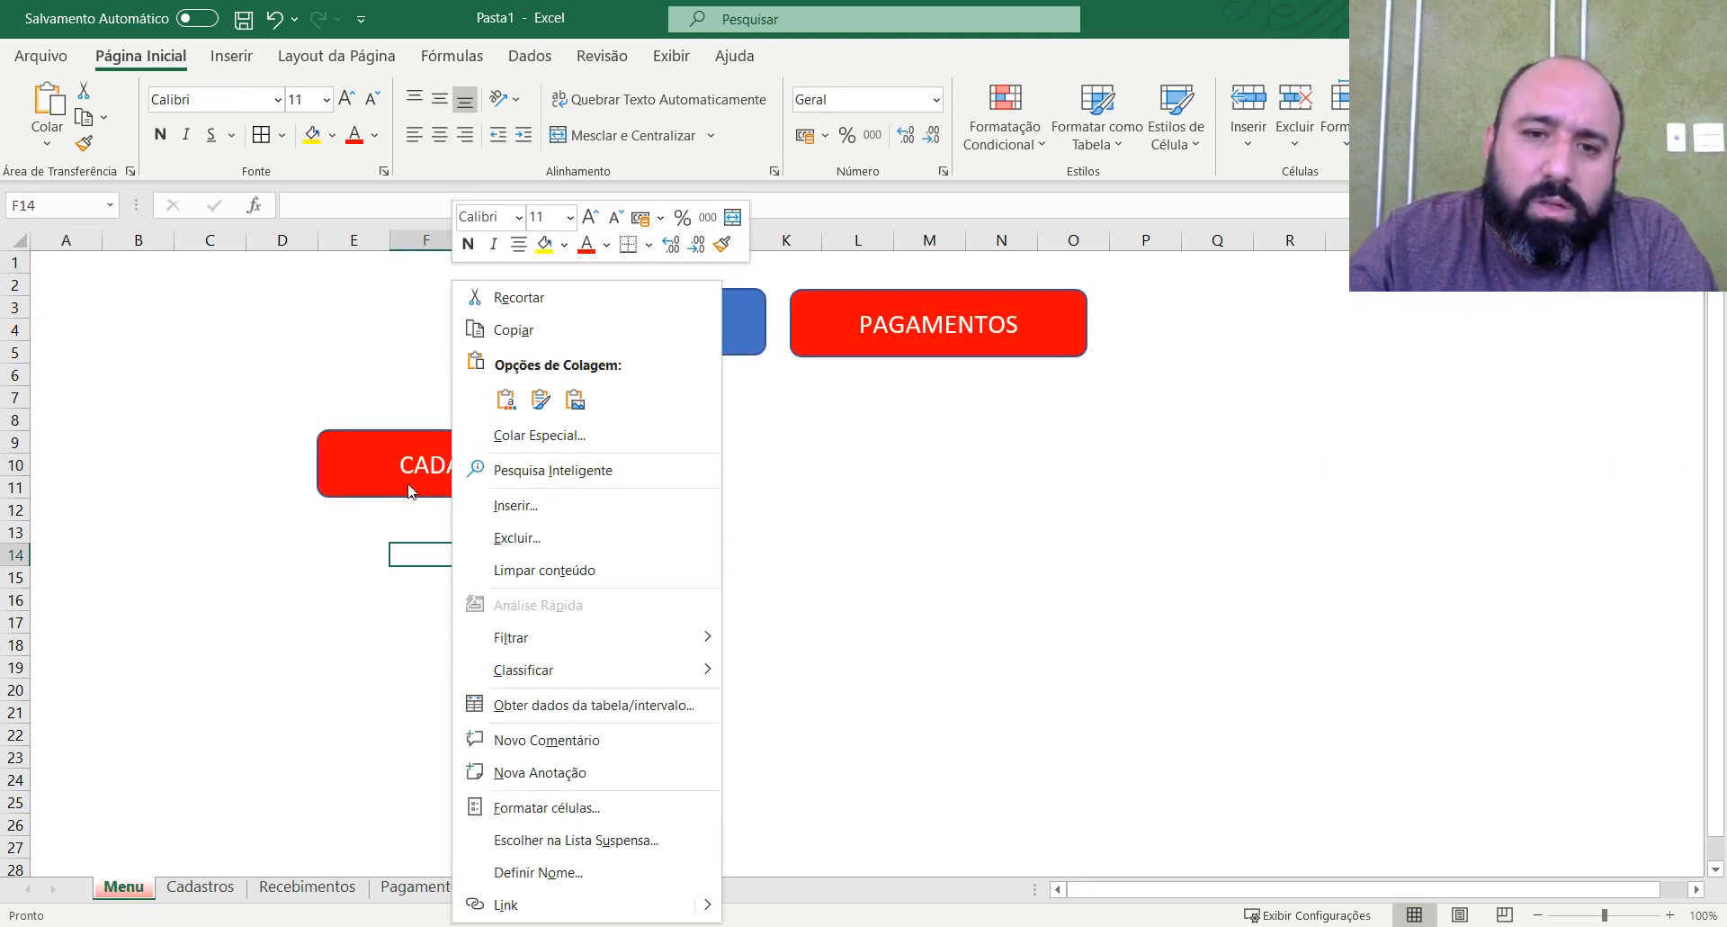
right_click(381, 475)
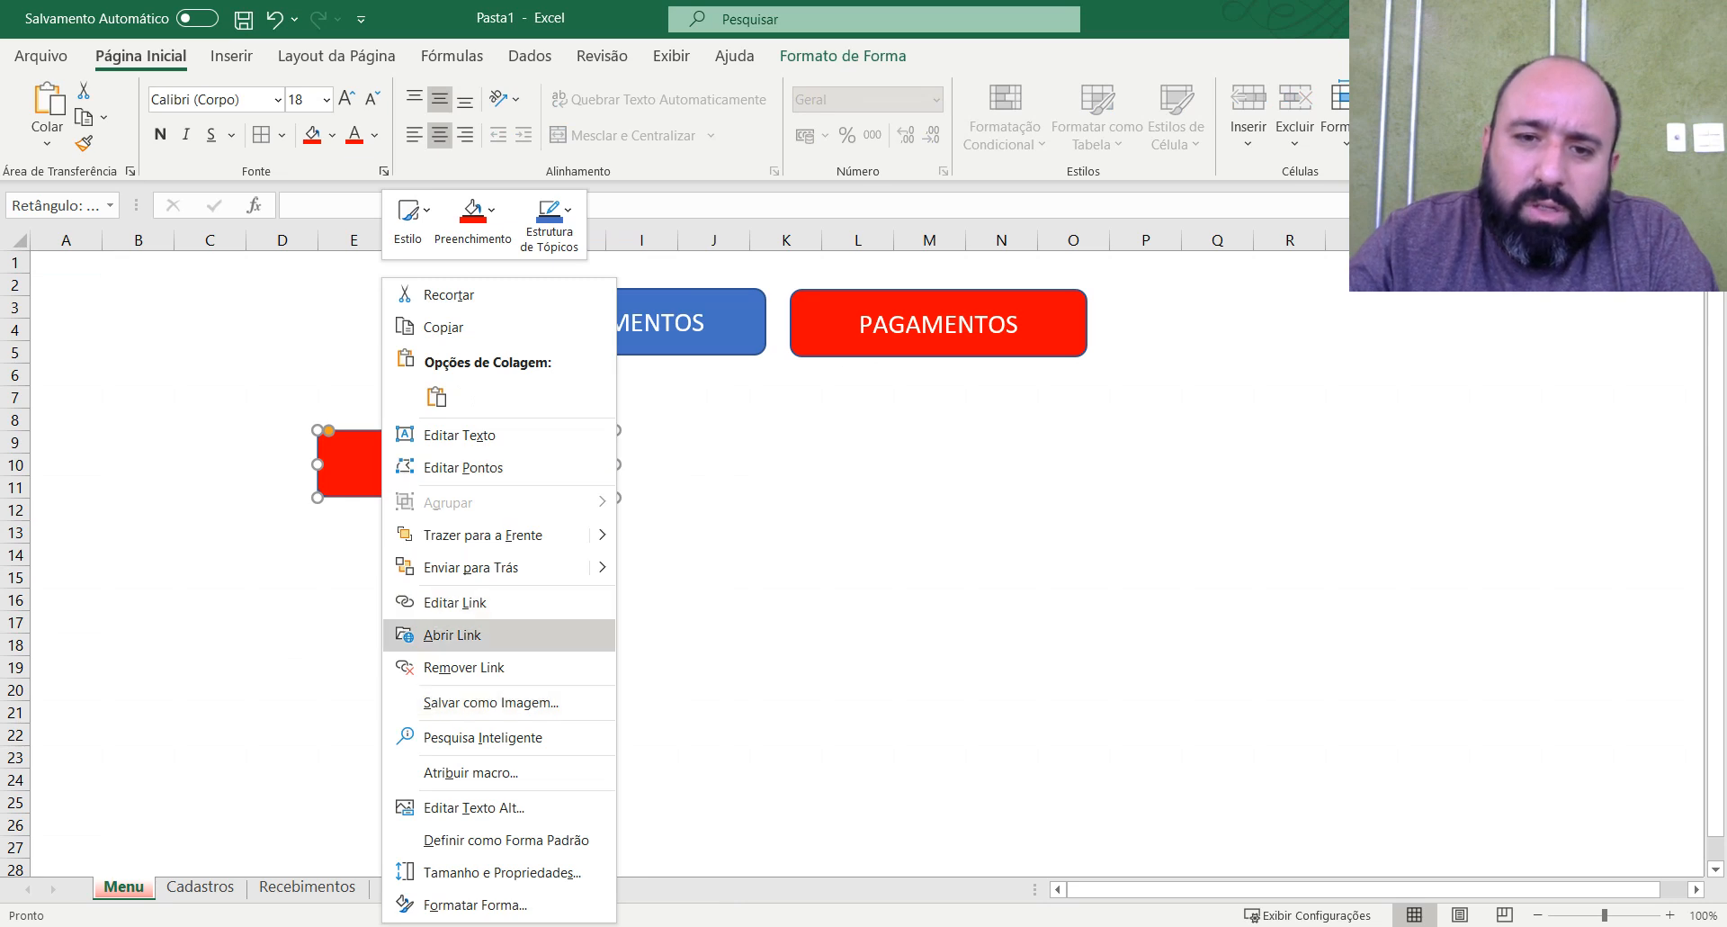
left_click(455, 601)
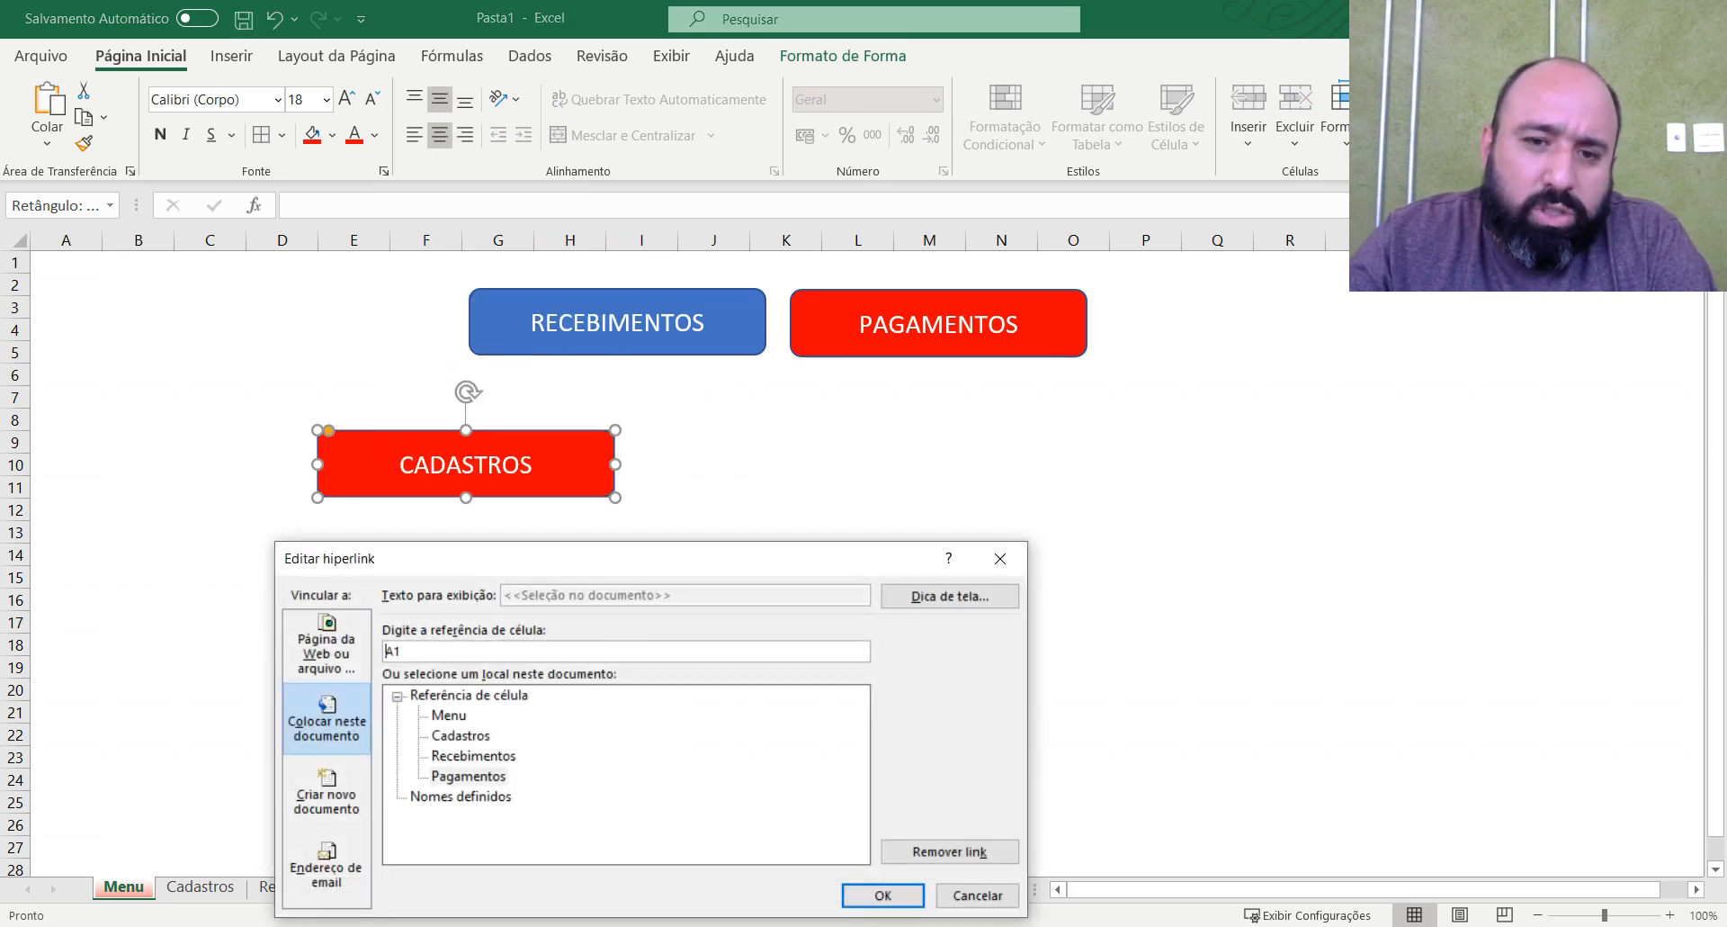
left_click(461, 735)
left_click(883, 896)
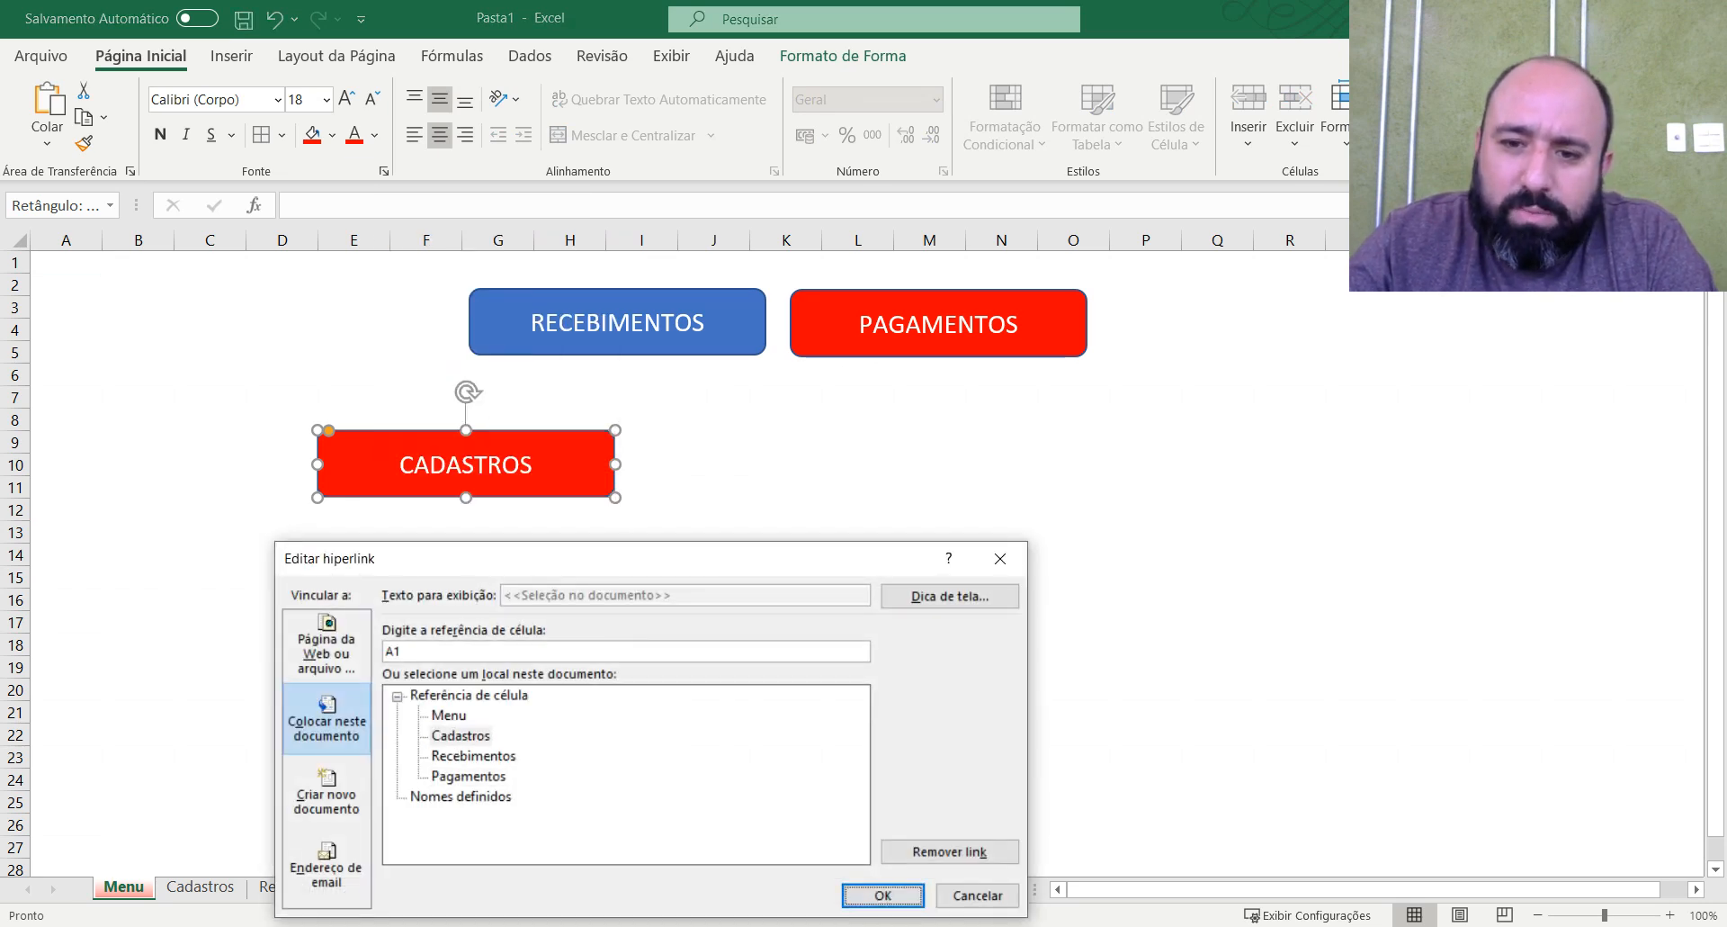
left_click(841, 603)
Fill the CADASTROS shape with yellow and make its text red.
right_click(601, 491)
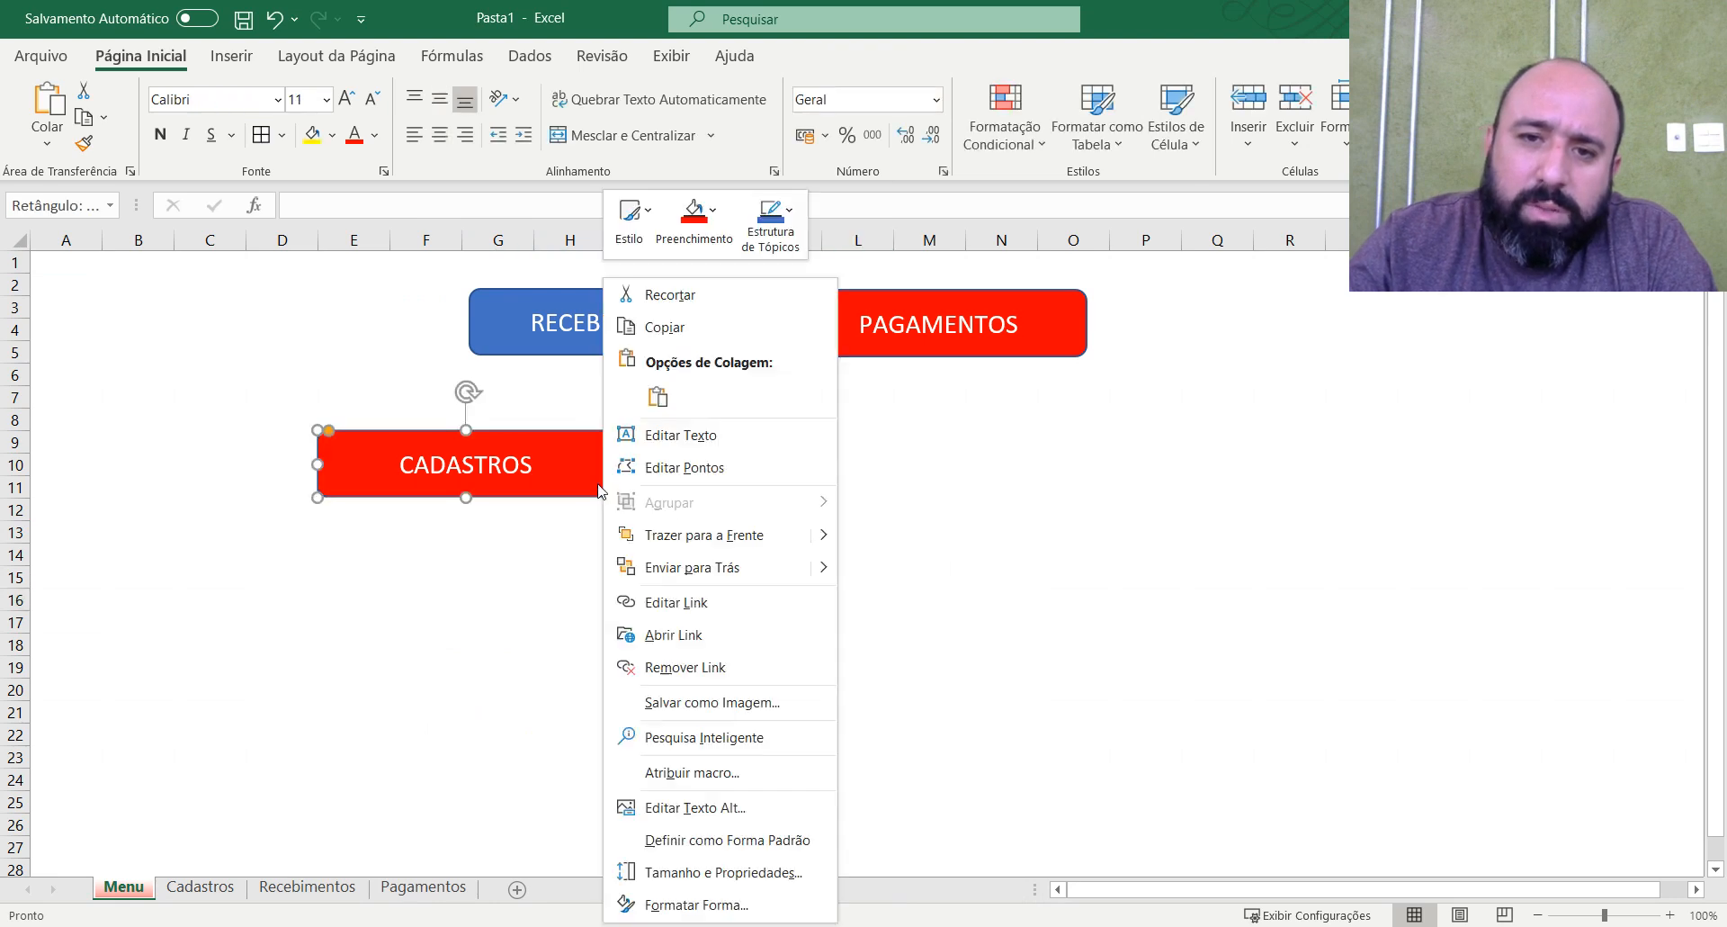
left_click(581, 498)
left_click(332, 135)
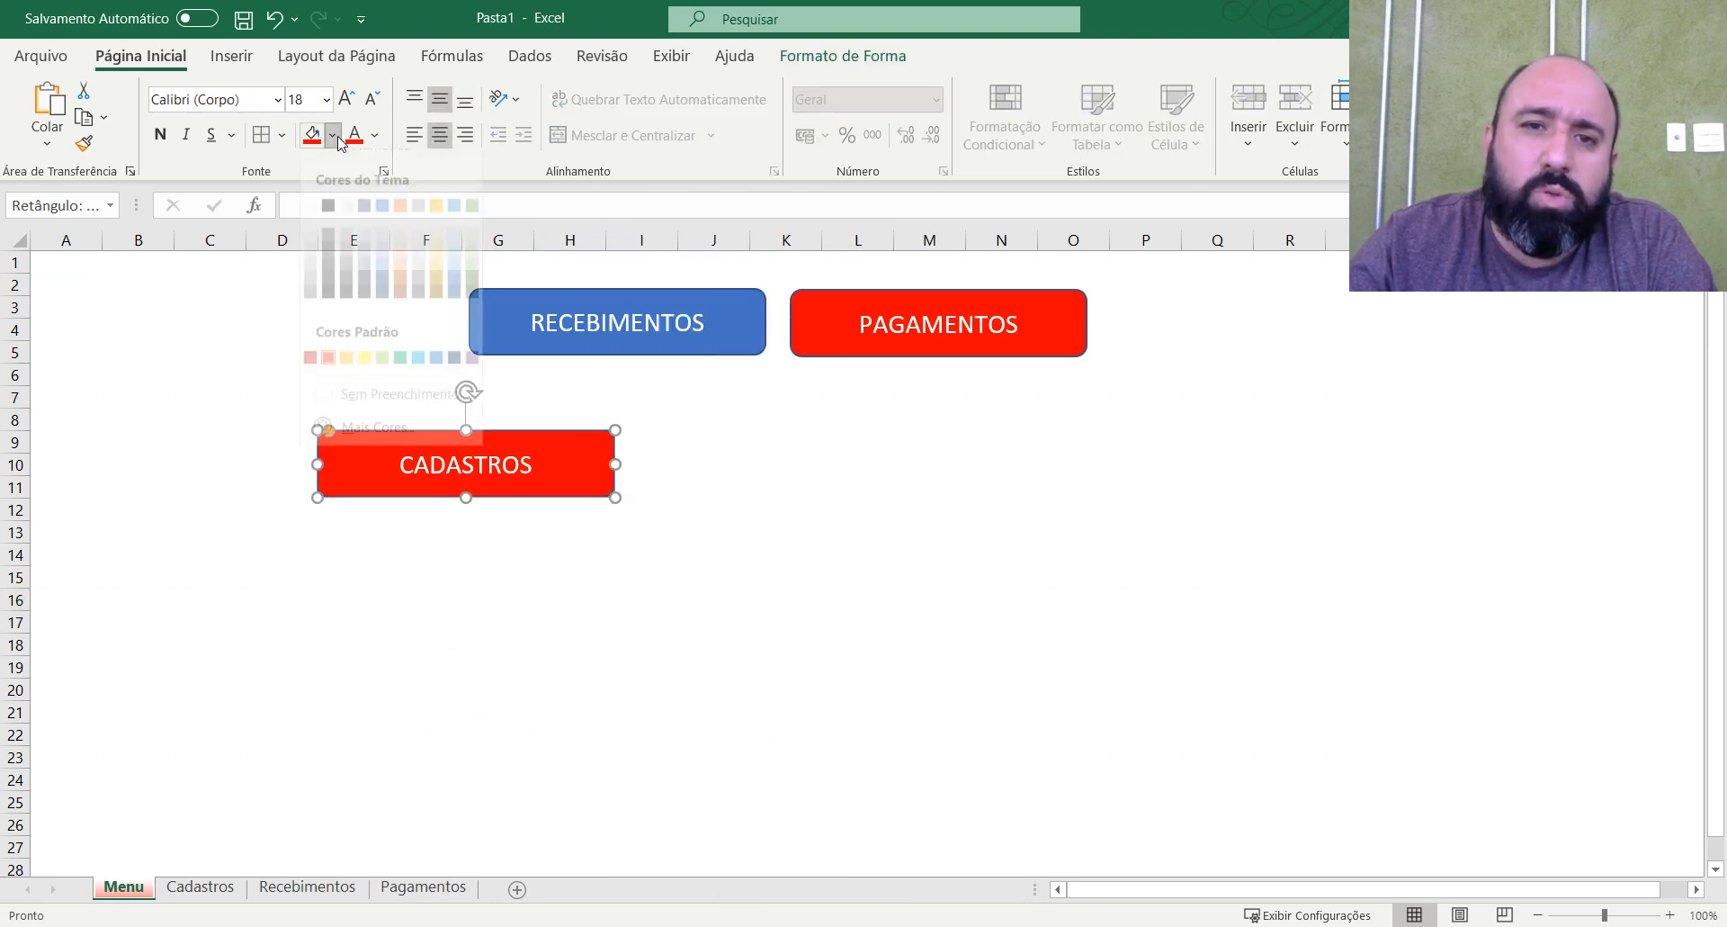
left_click(363, 378)
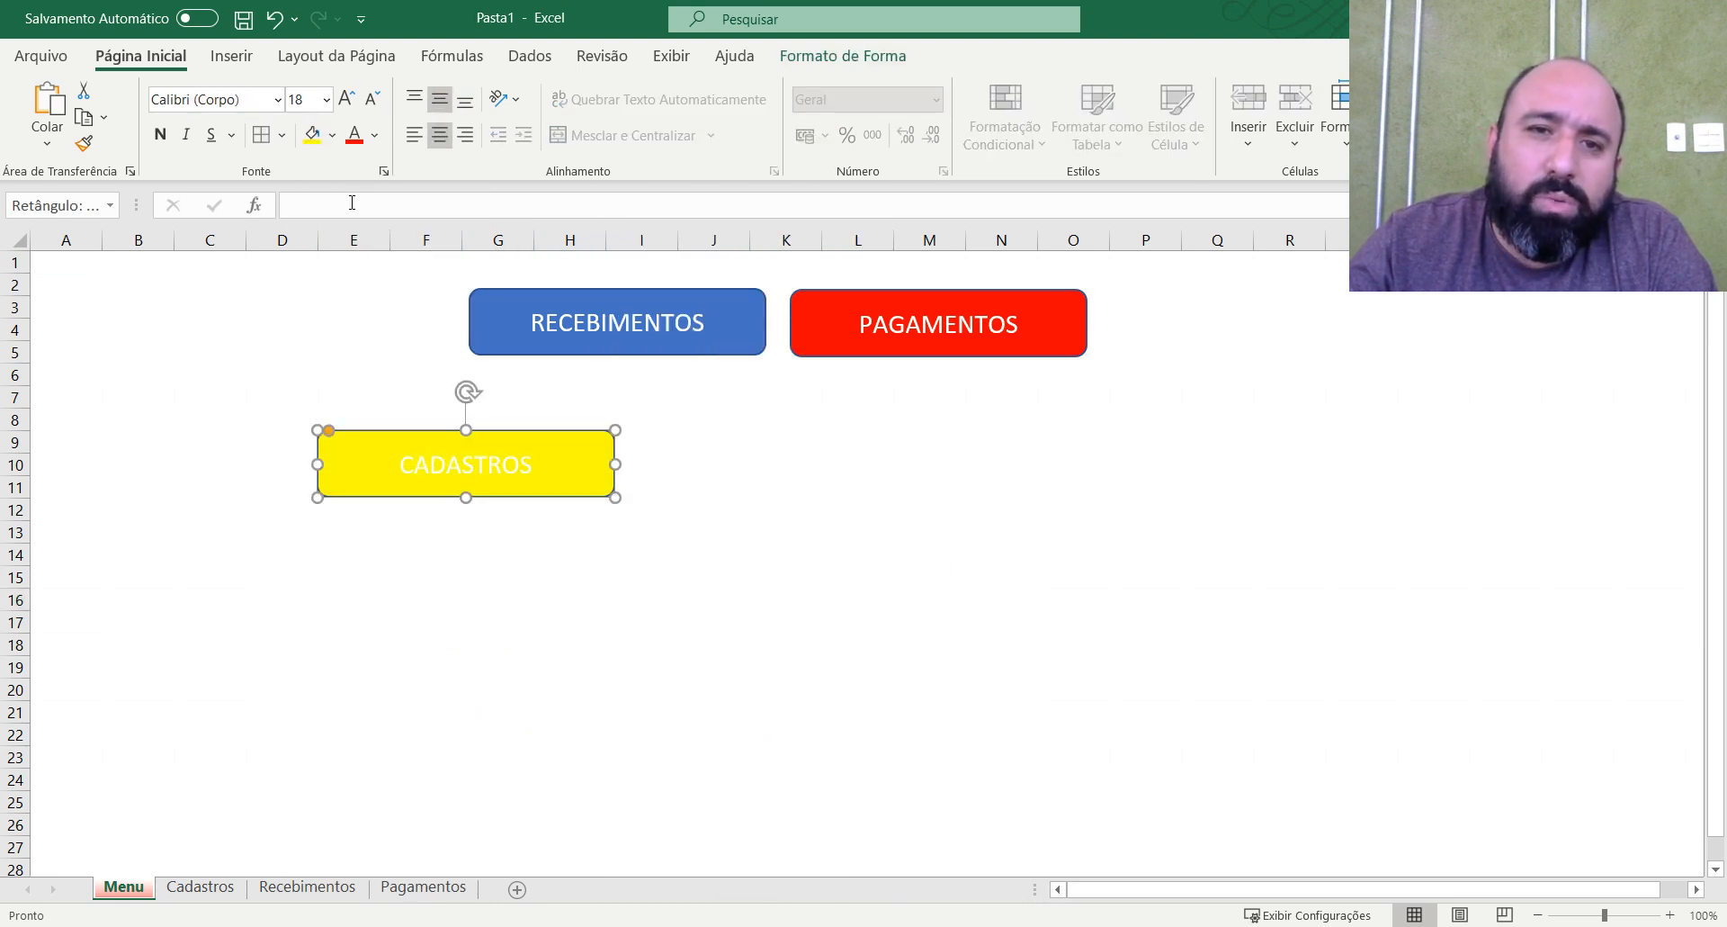
left_click(354, 135)
left_click(1000, 599)
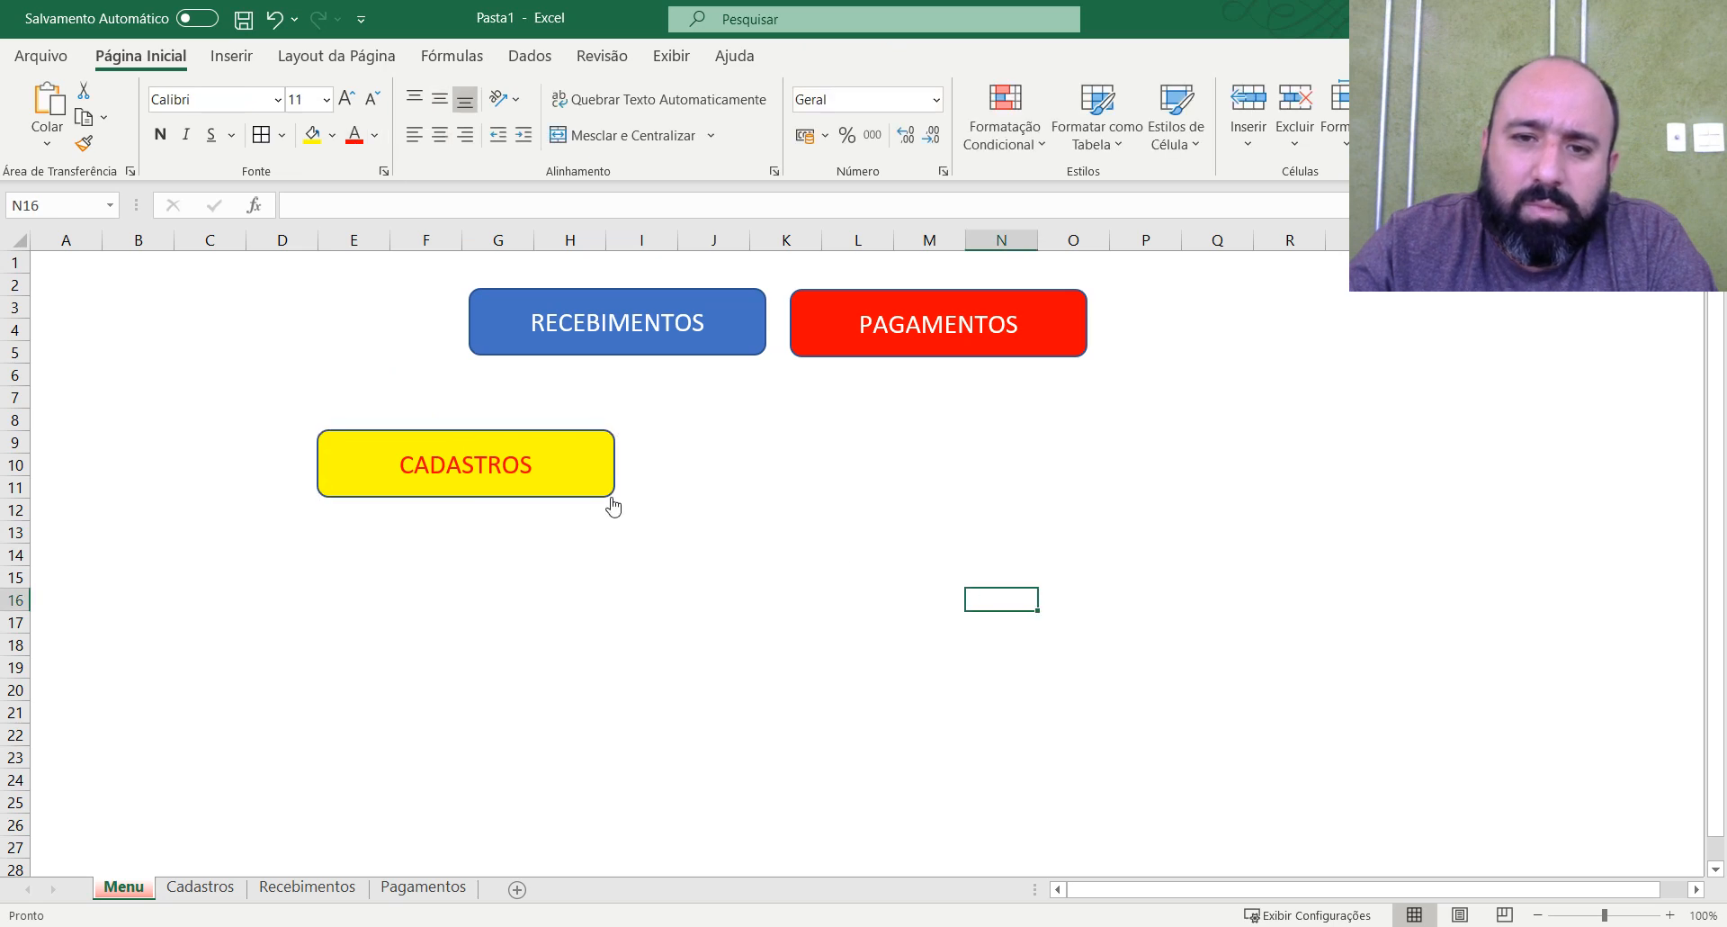
Move the CADASTROS shape to about B2:F5, level with and to the left of the RECEBIMENTOS shape.
right_click(612, 501)
left_click(579, 497)
left_click(929, 486)
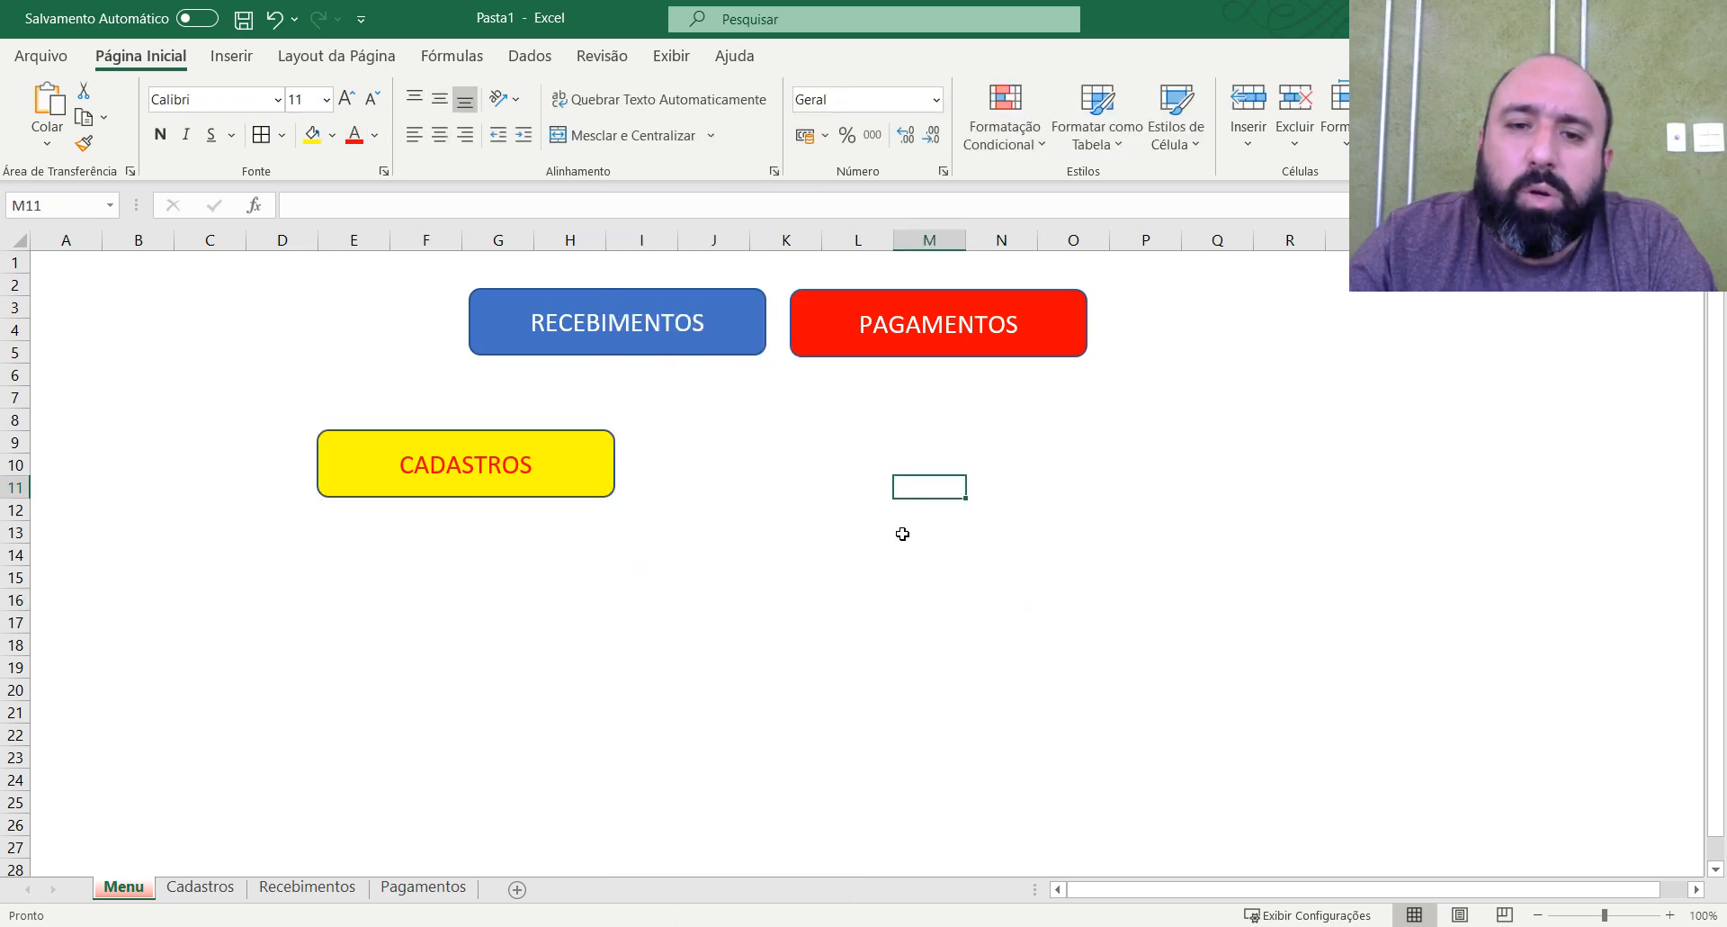
left_click(857, 645)
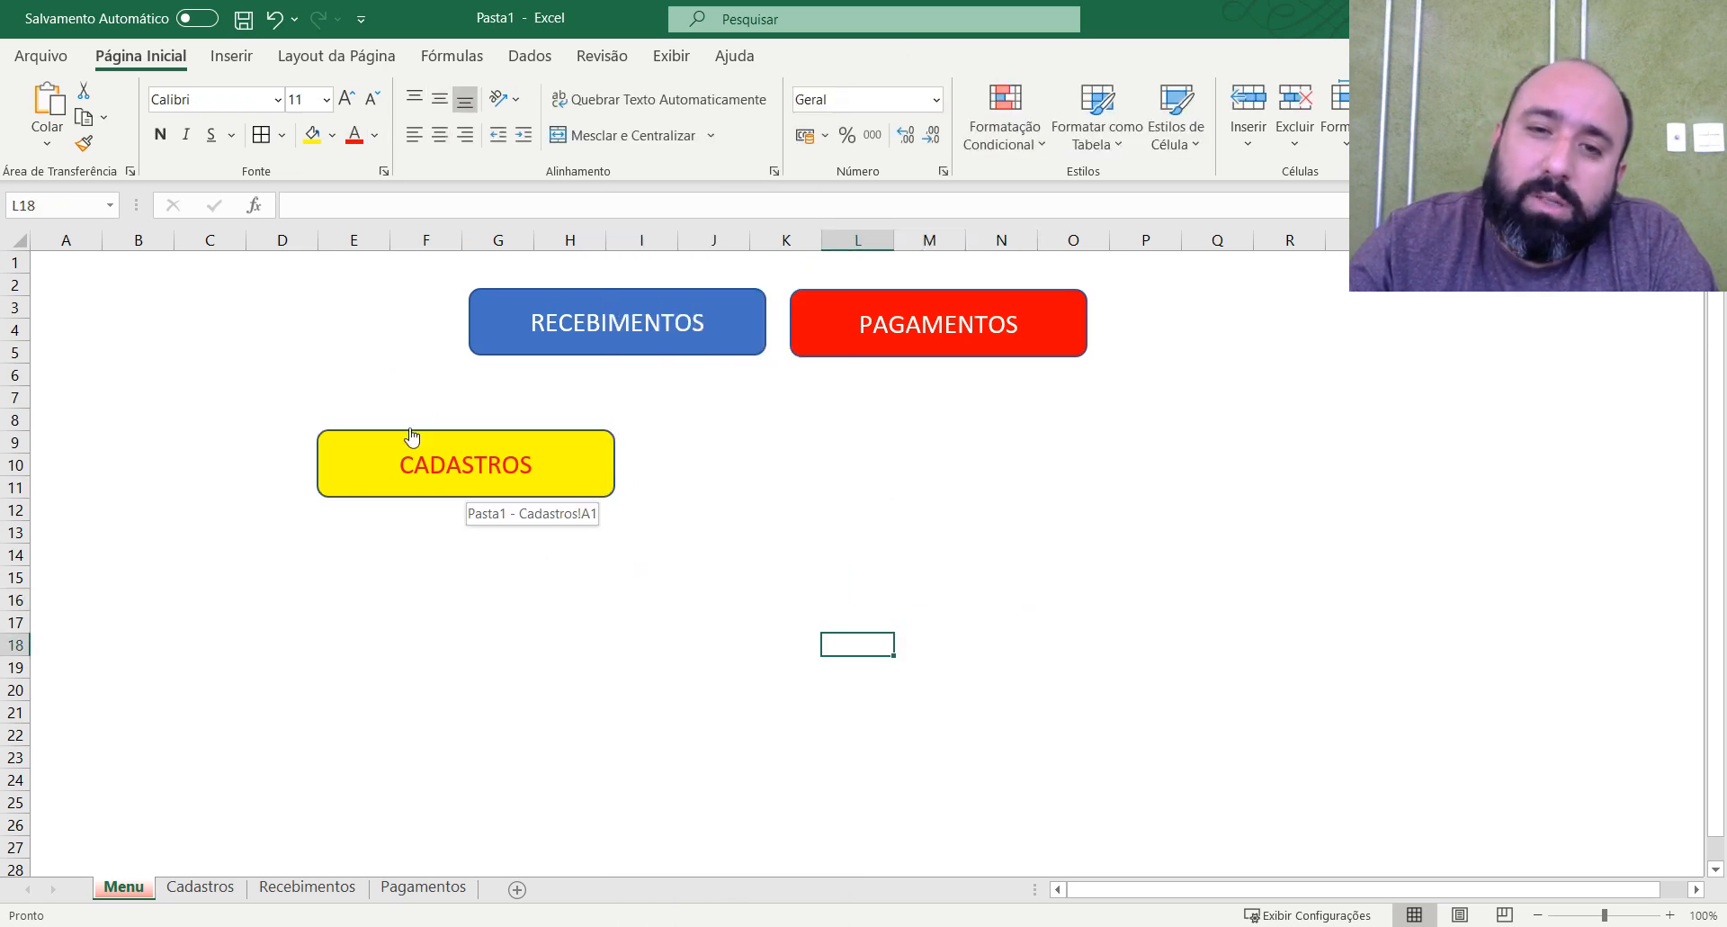
right_click(469, 470)
left_click(439, 489)
left_click_drag(439, 488, 264, 346)
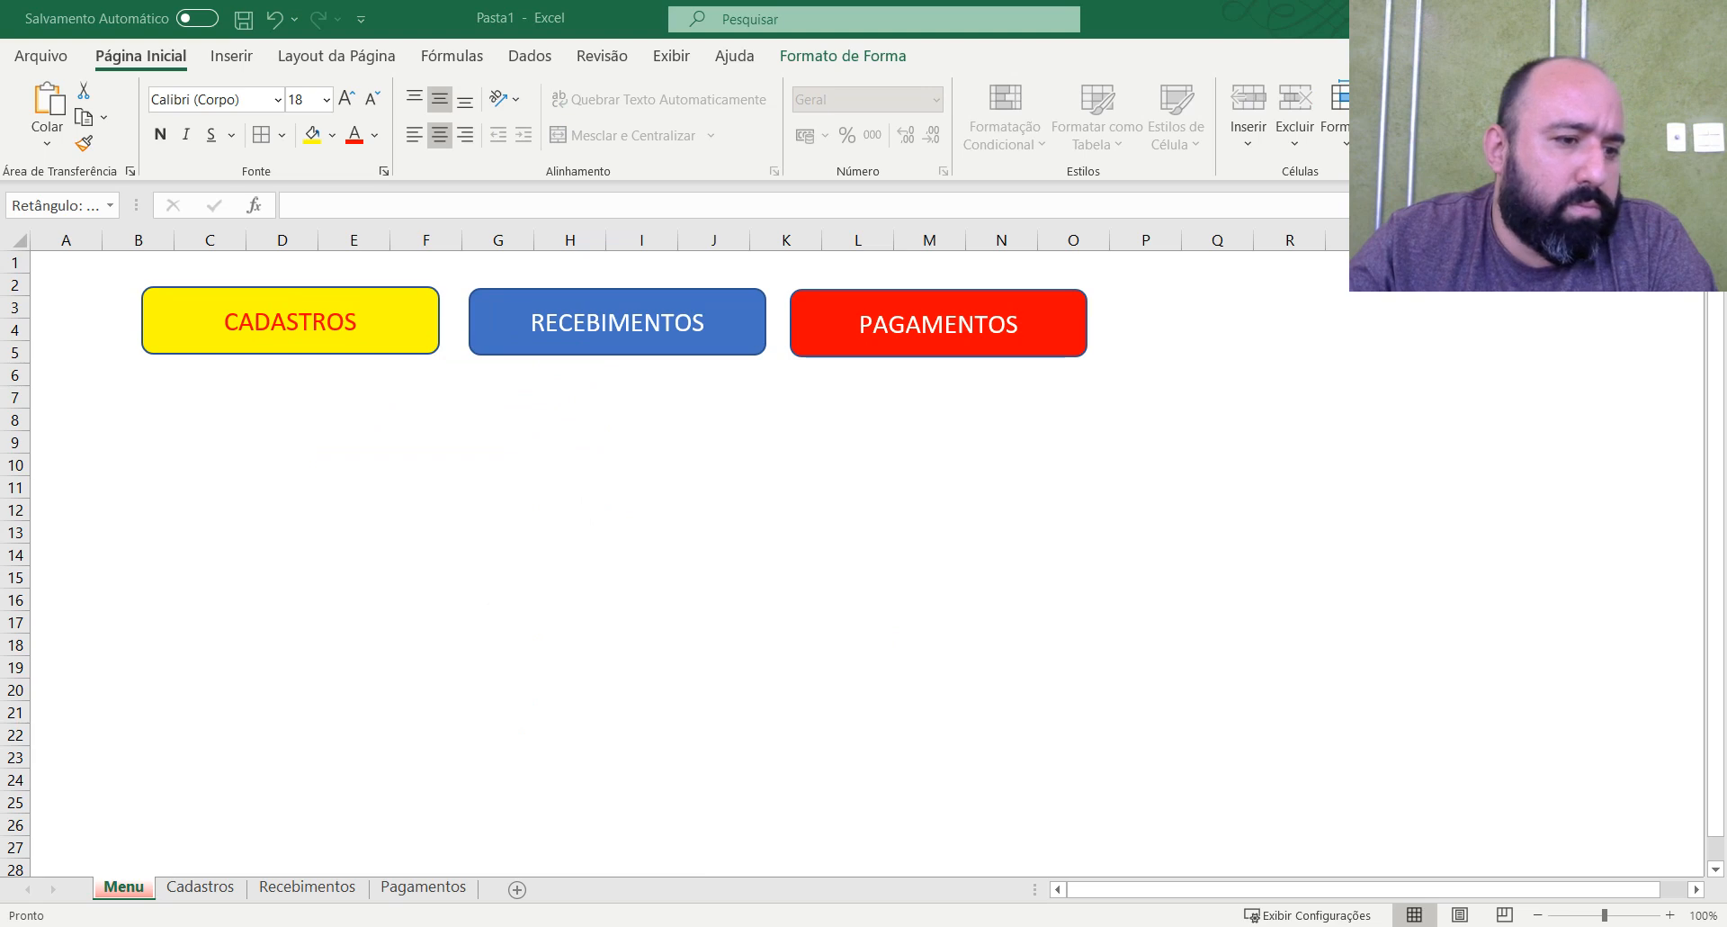
left_click(787, 555)
left_click(1105, 538)
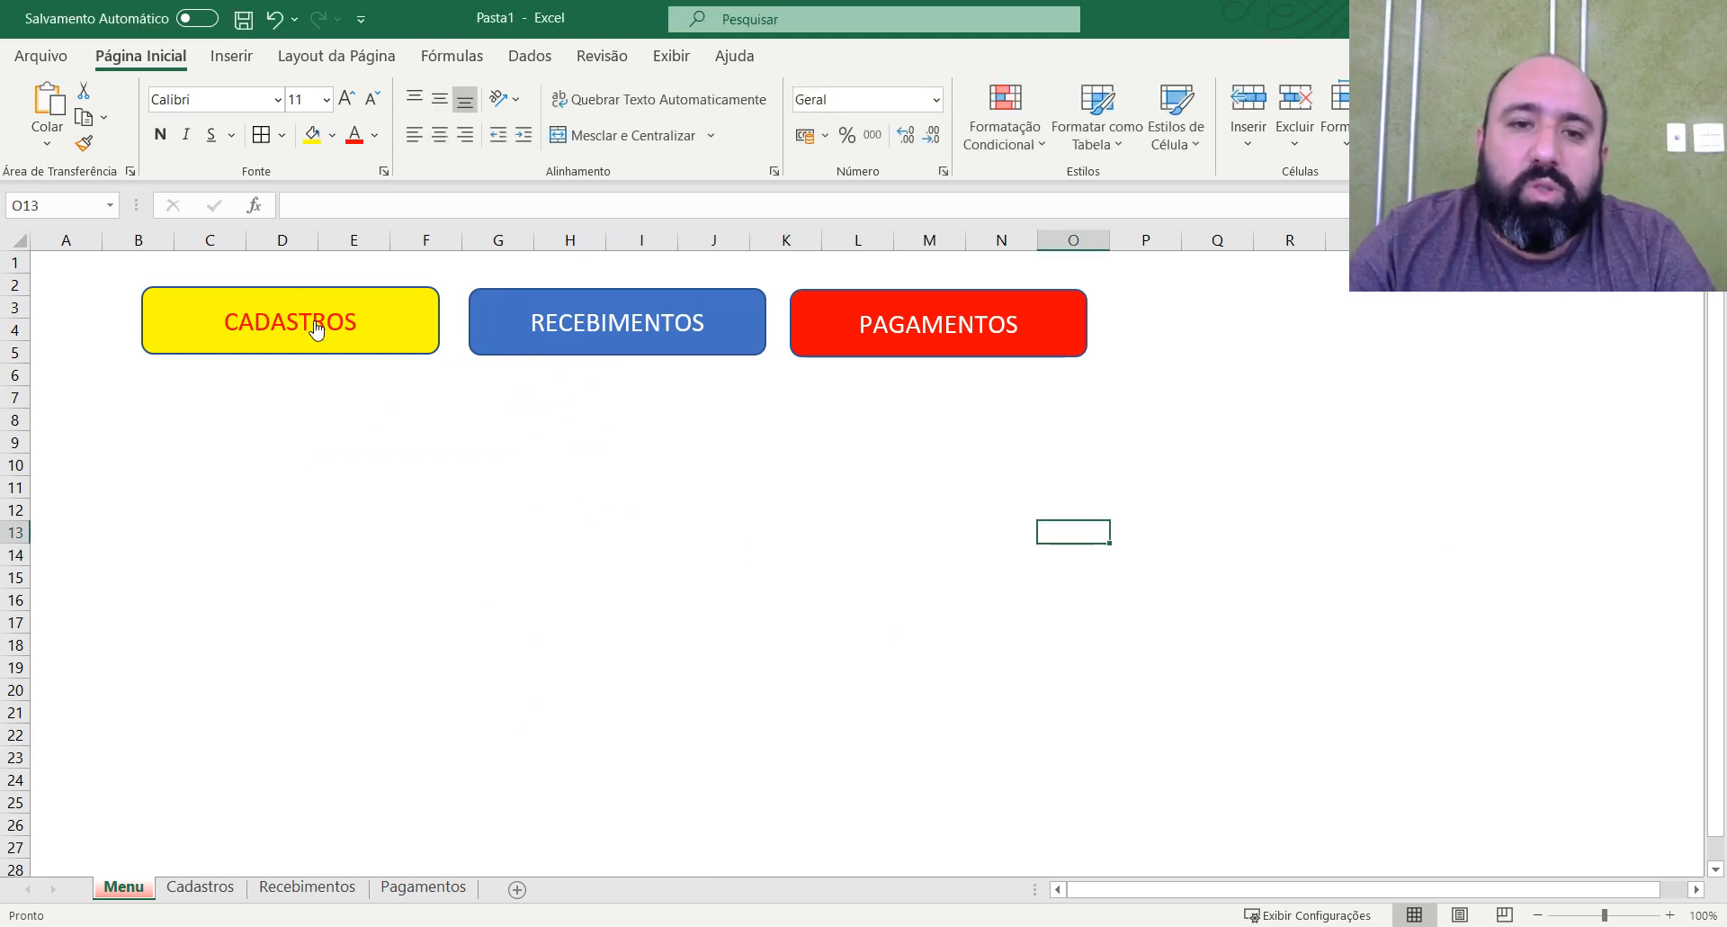
Follow the RECEBIMENTOS shape's hyperlink on the Menu sheet to open the Recebimentos sheet.
left_click(684, 346)
left_click(919, 419)
left_click(874, 444)
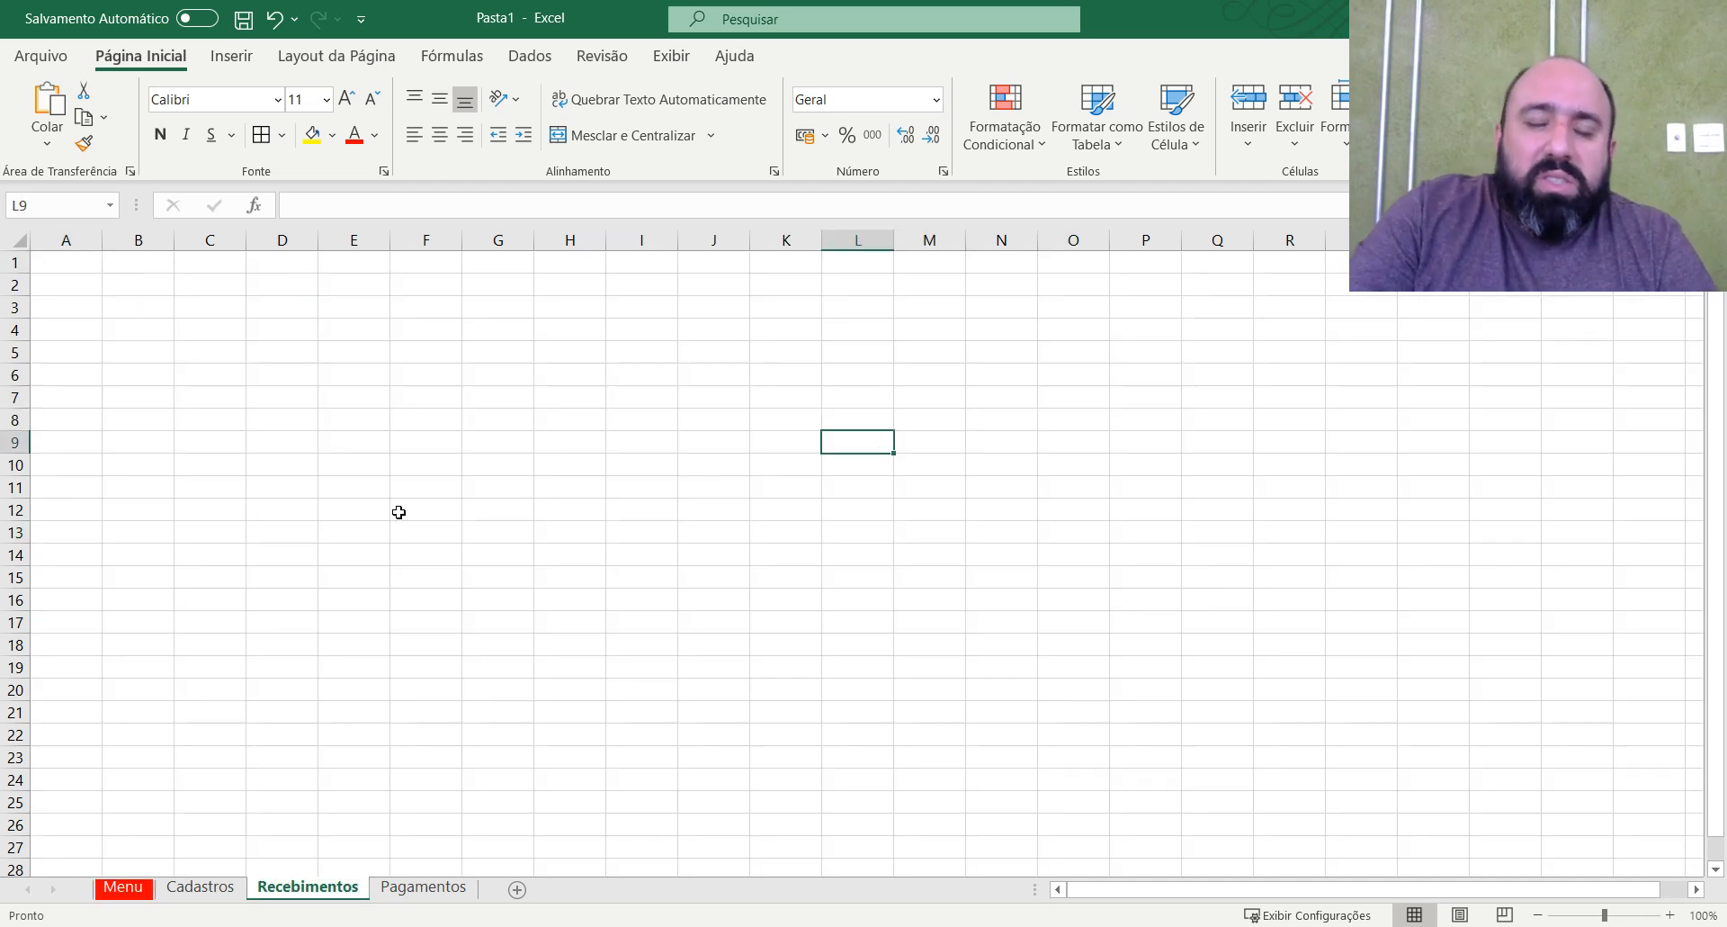
left_click(613, 510)
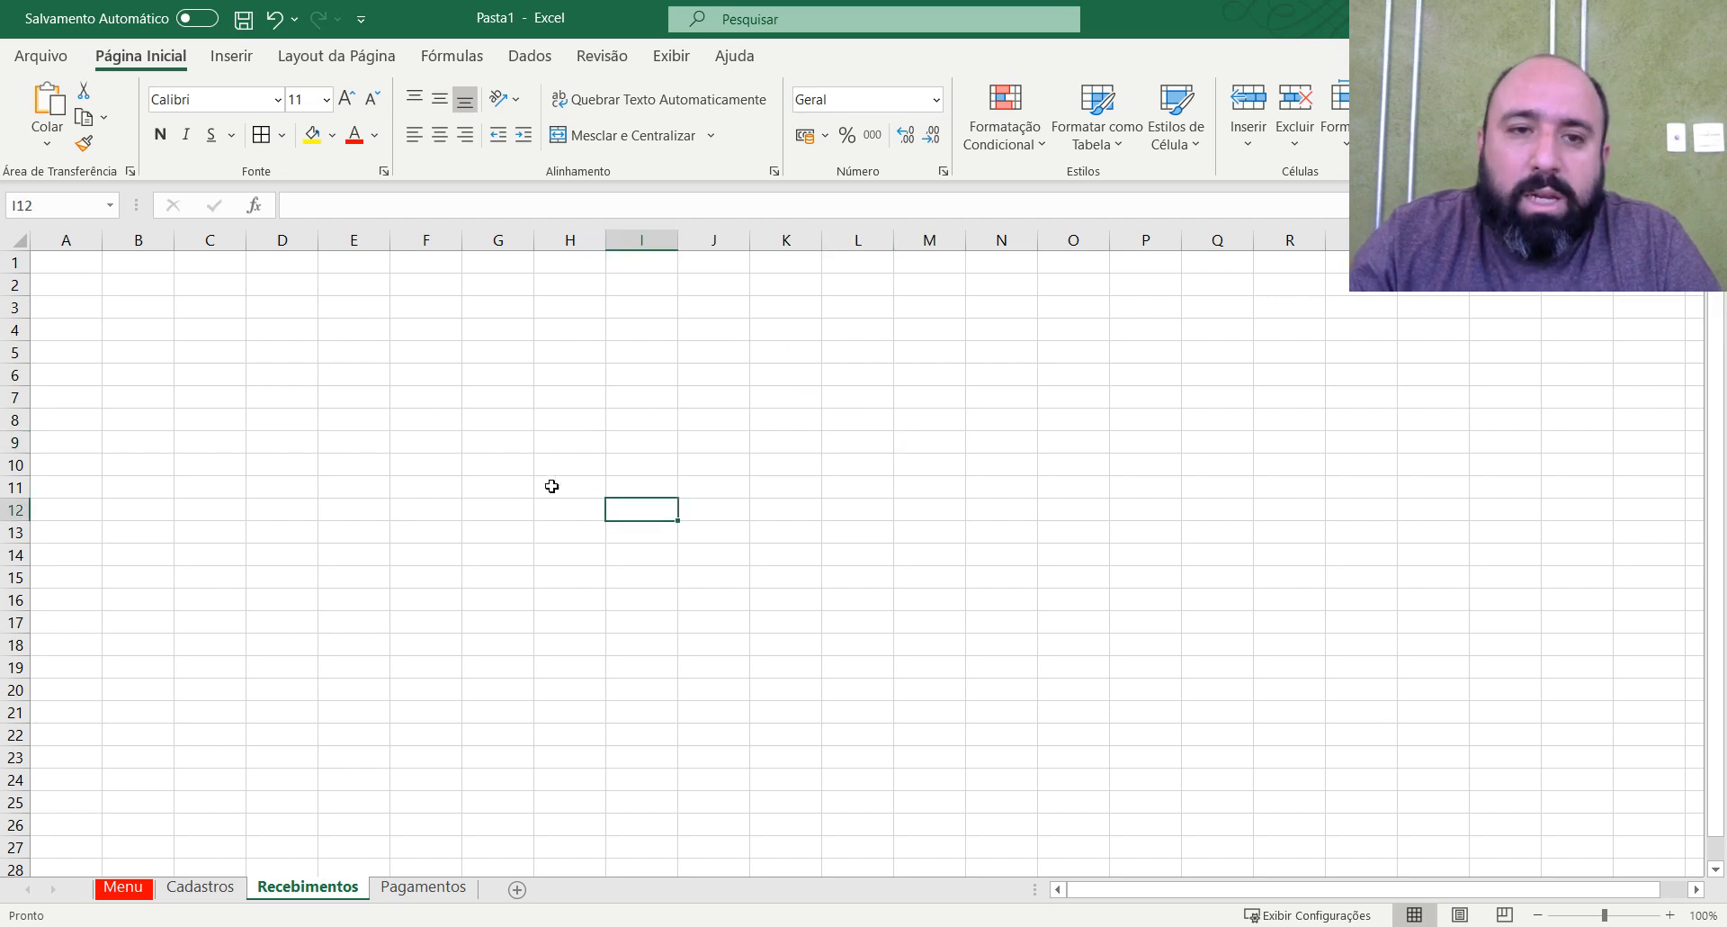
left_click_drag(7, 264, 5, 319)
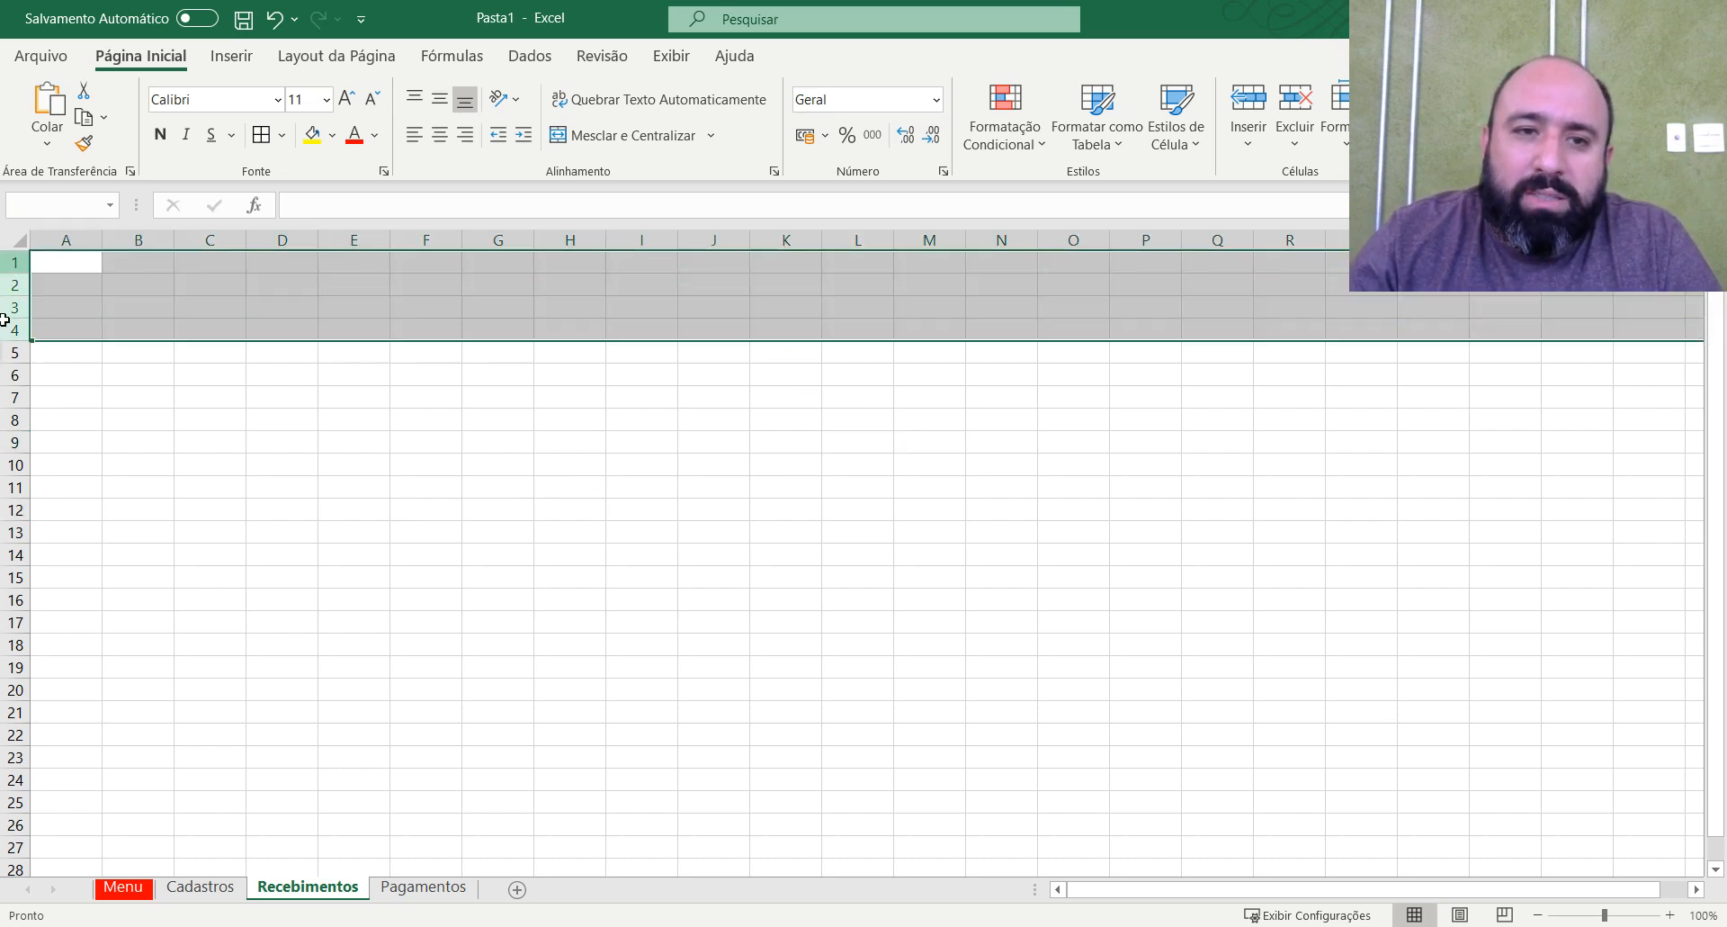
left_click(495, 371)
left_click_drag(78, 266, 1613, 322)
left_click_drag(1246, 441, 1260, 423)
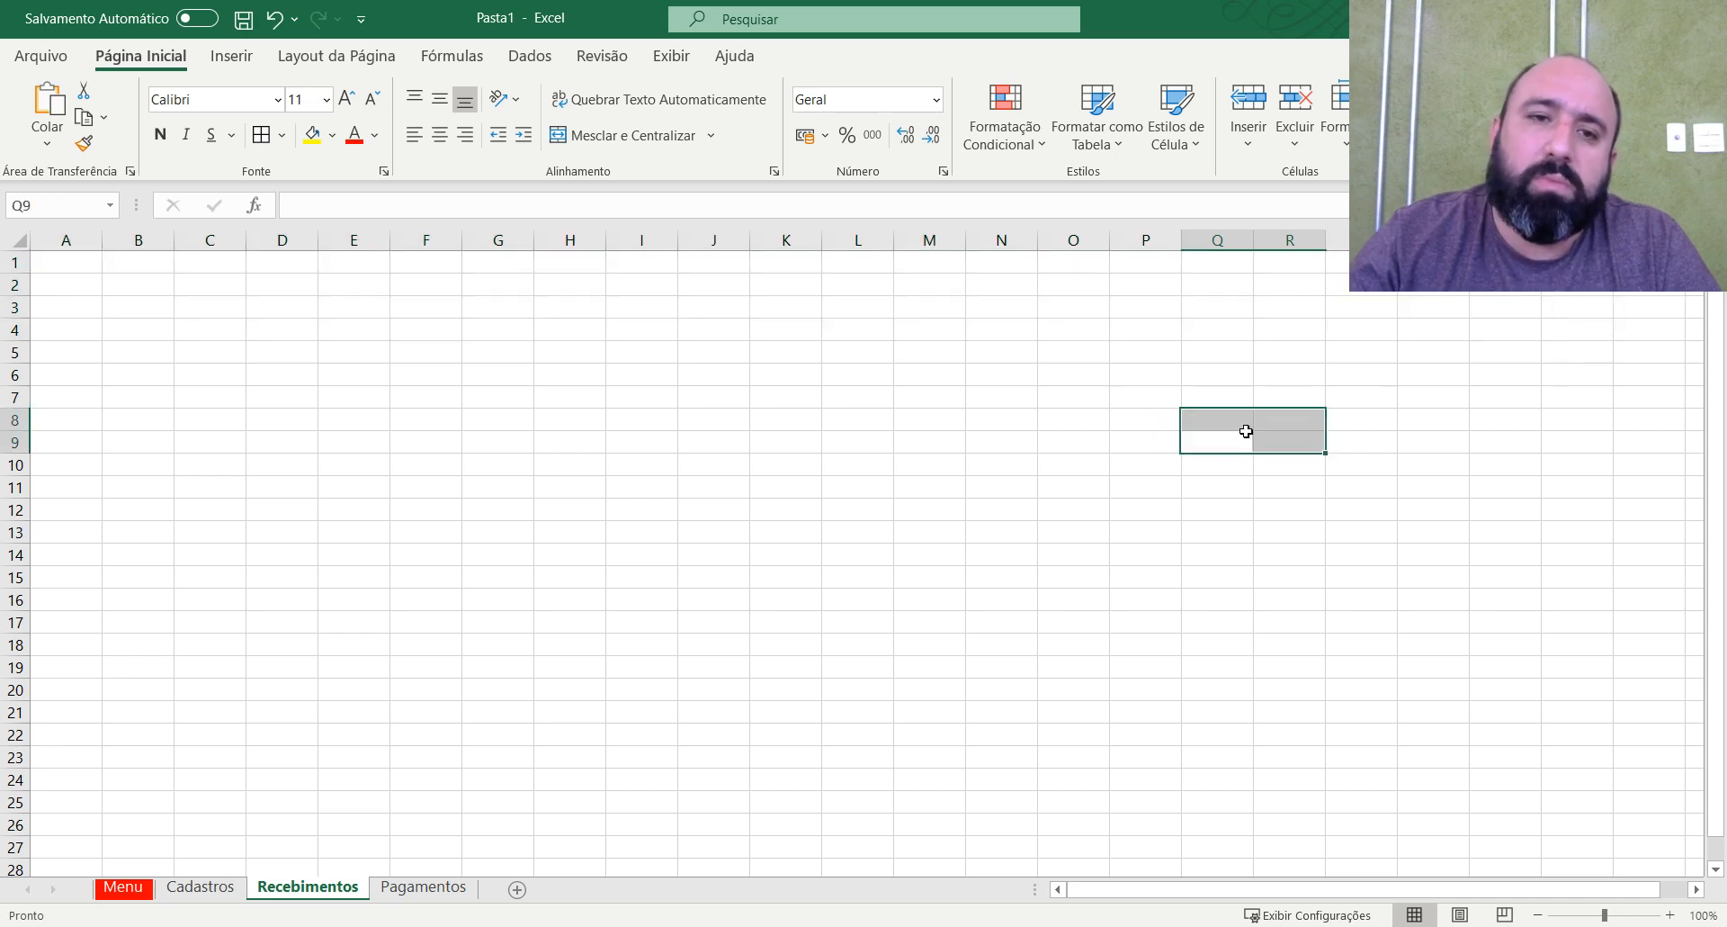
Enter the headers Data in cell A4 and Despesa in cell B4 of the Recebimentos sheet.
left_click(70, 334)
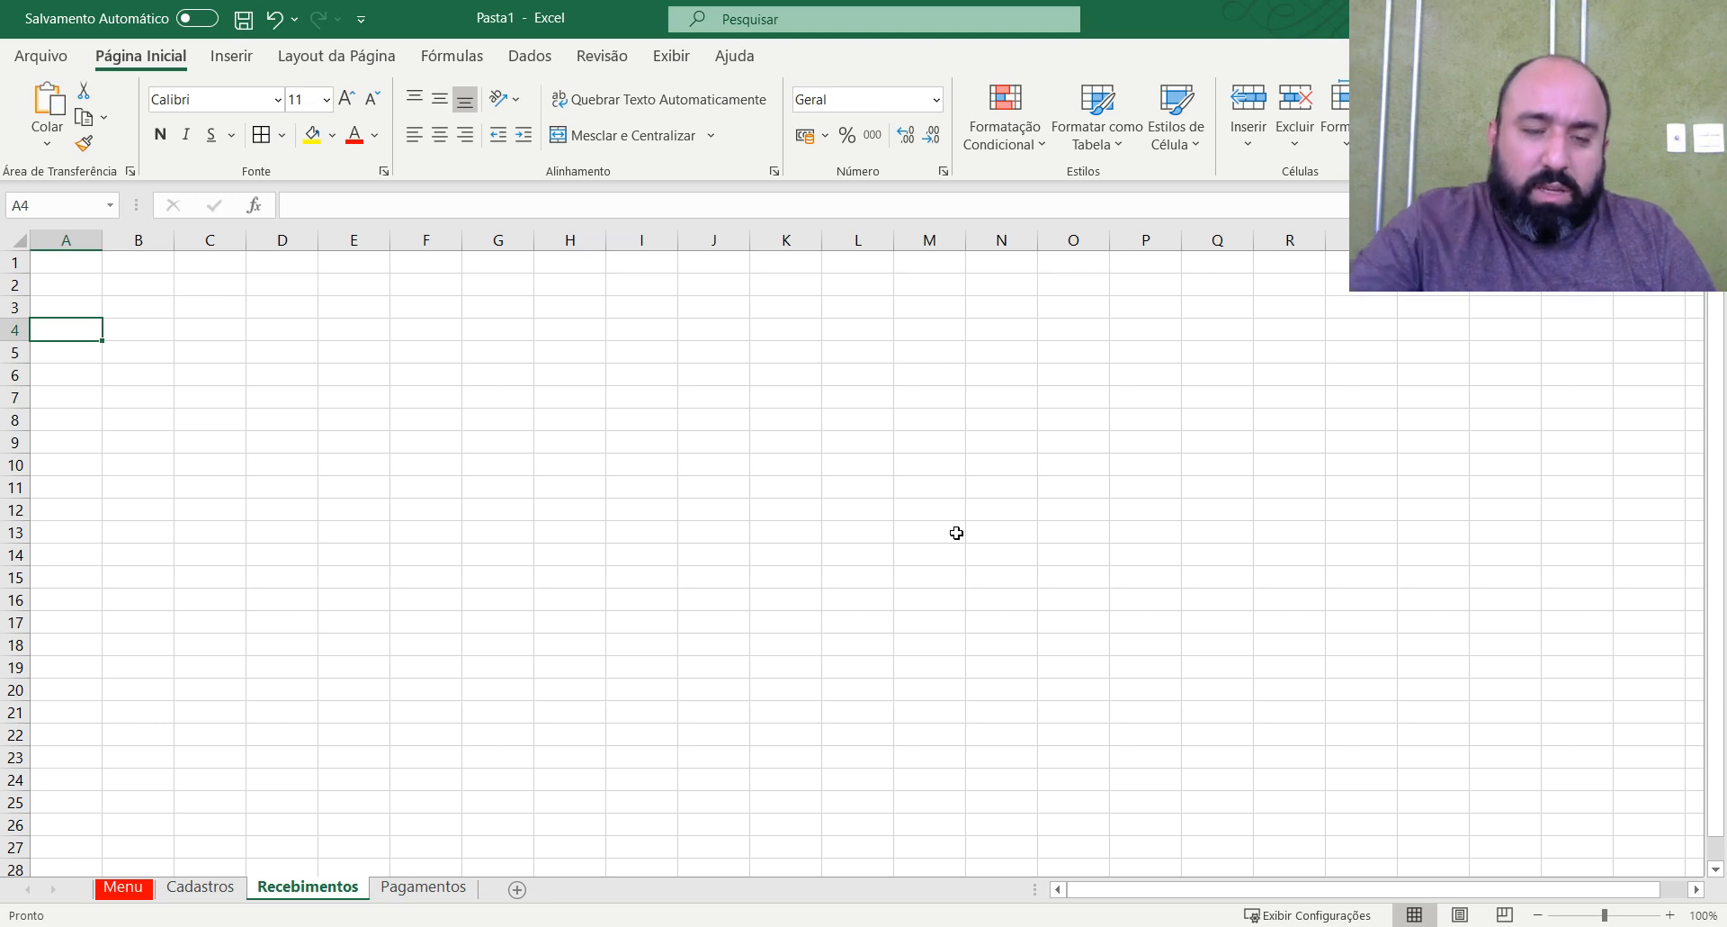
type("d")
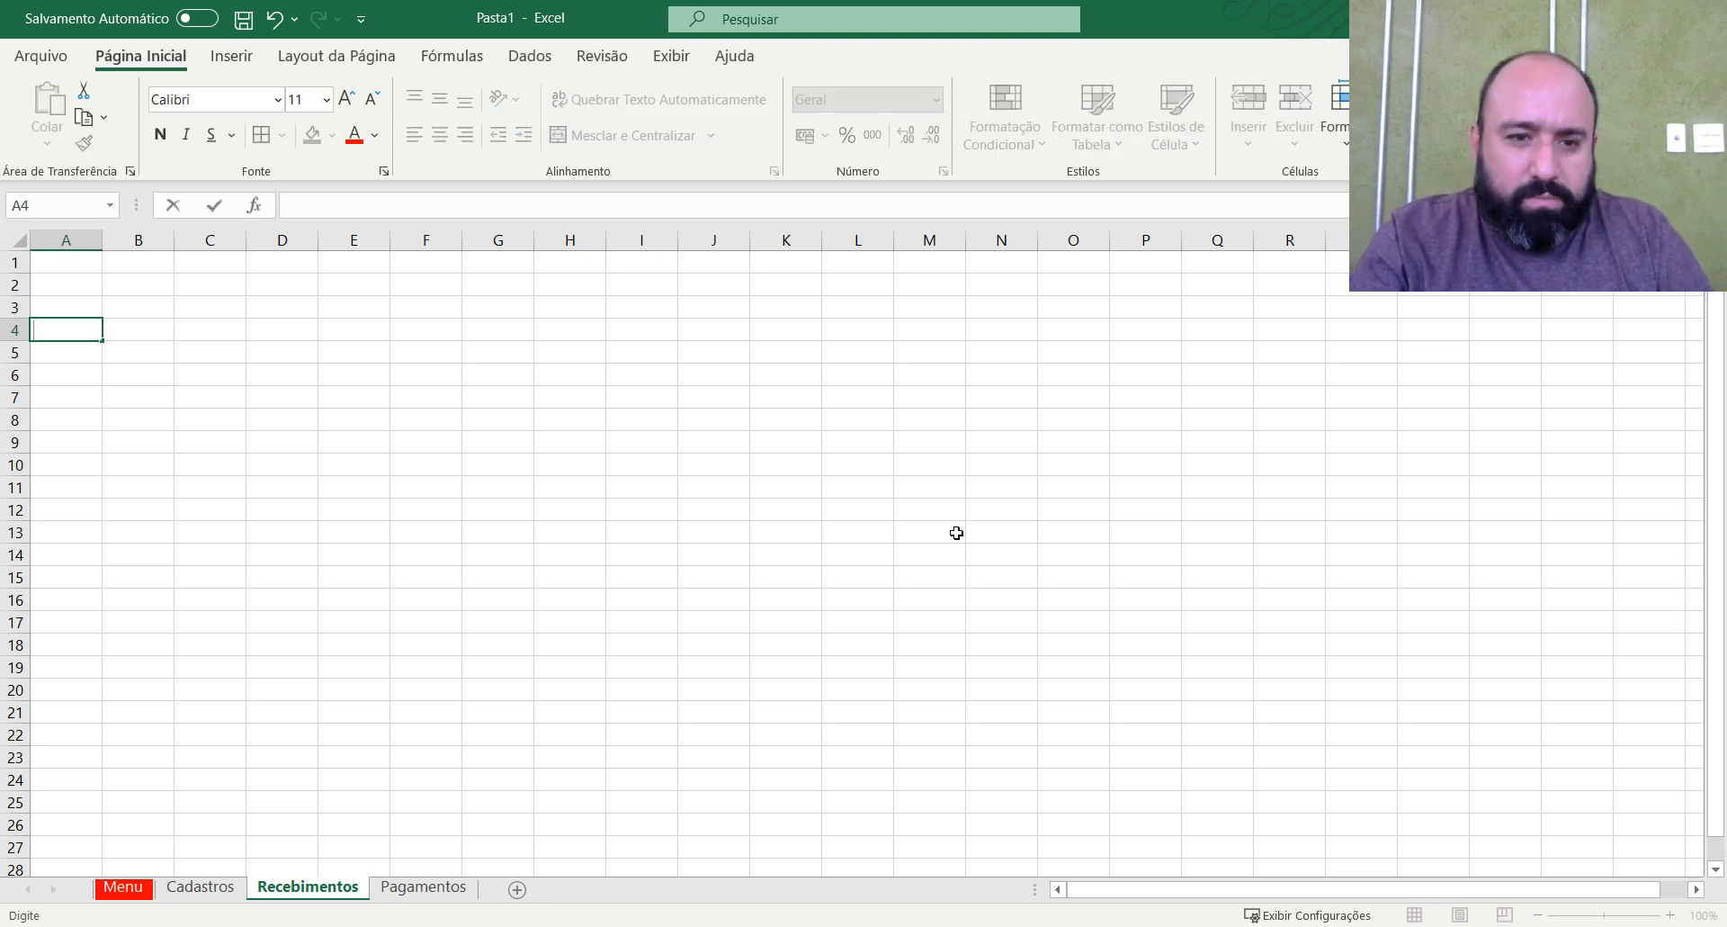
key("Tab")
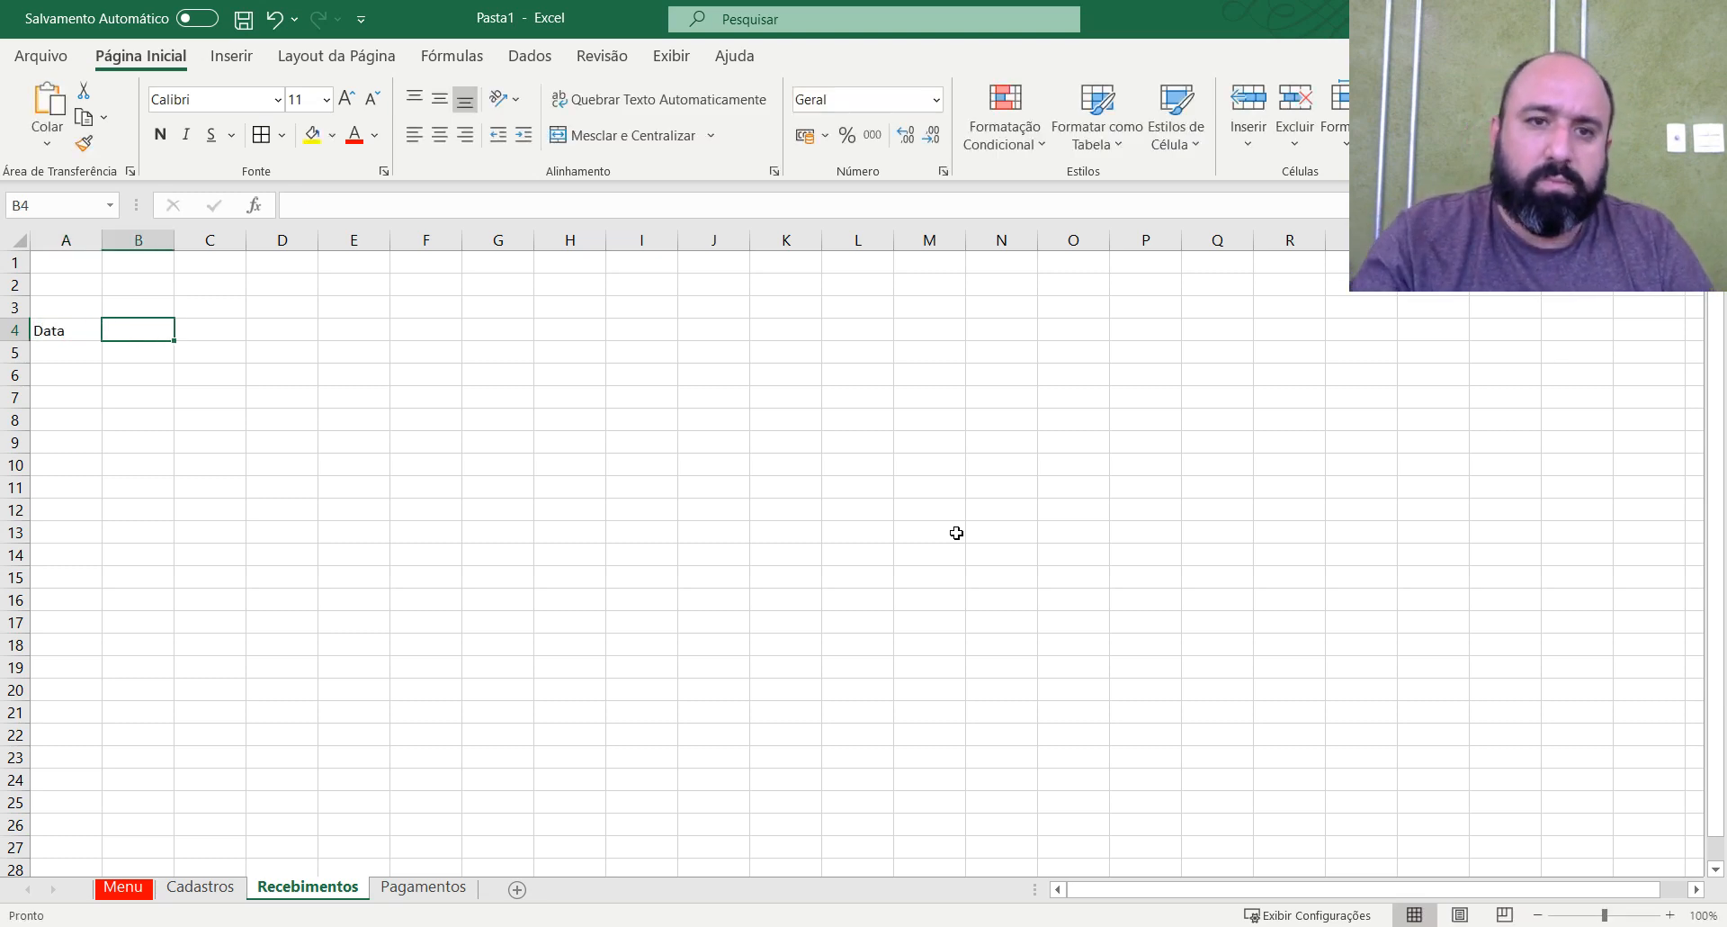
left_click(77, 330)
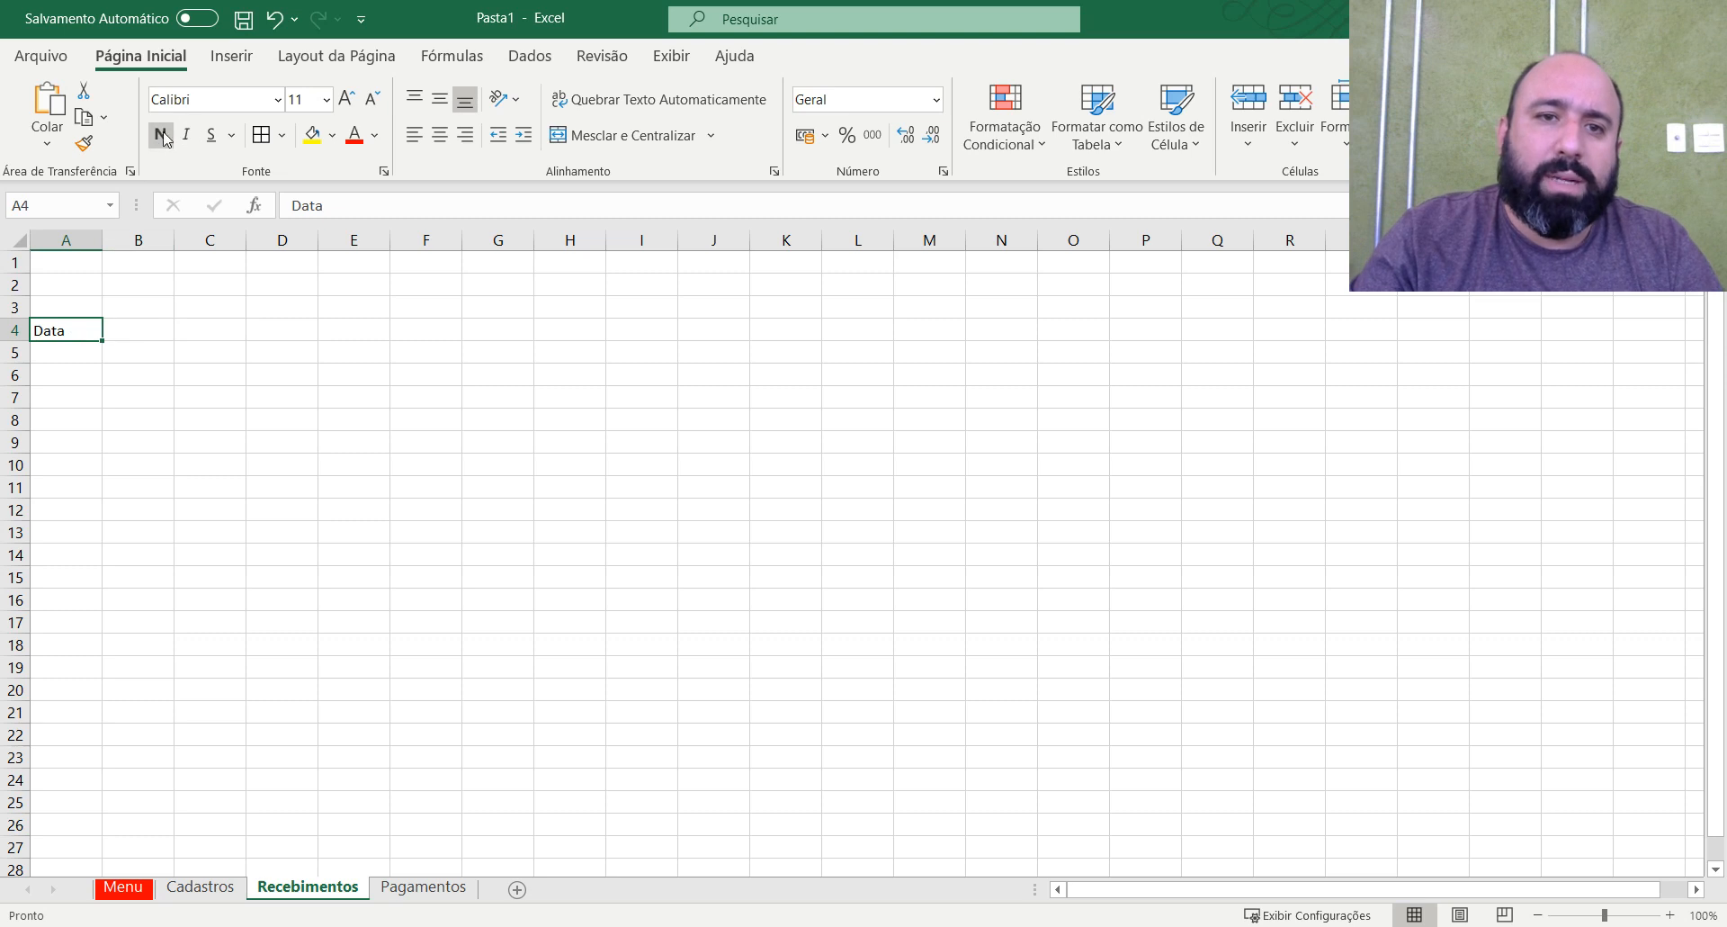
left_click(144, 329)
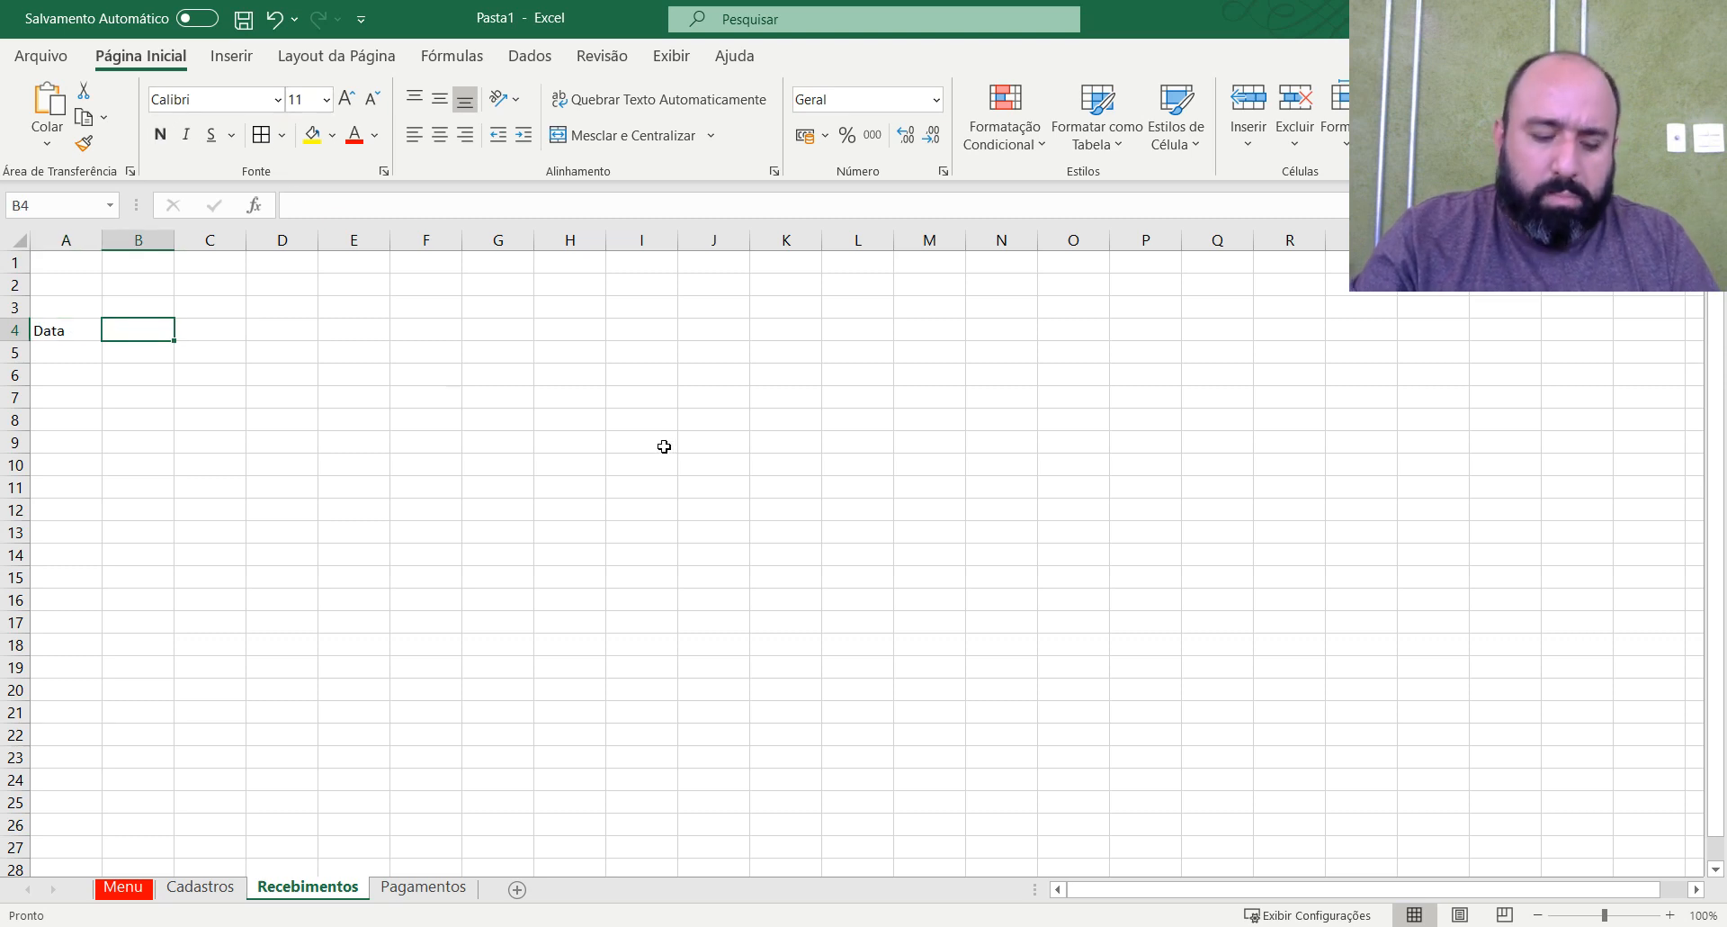
type("Despesa")
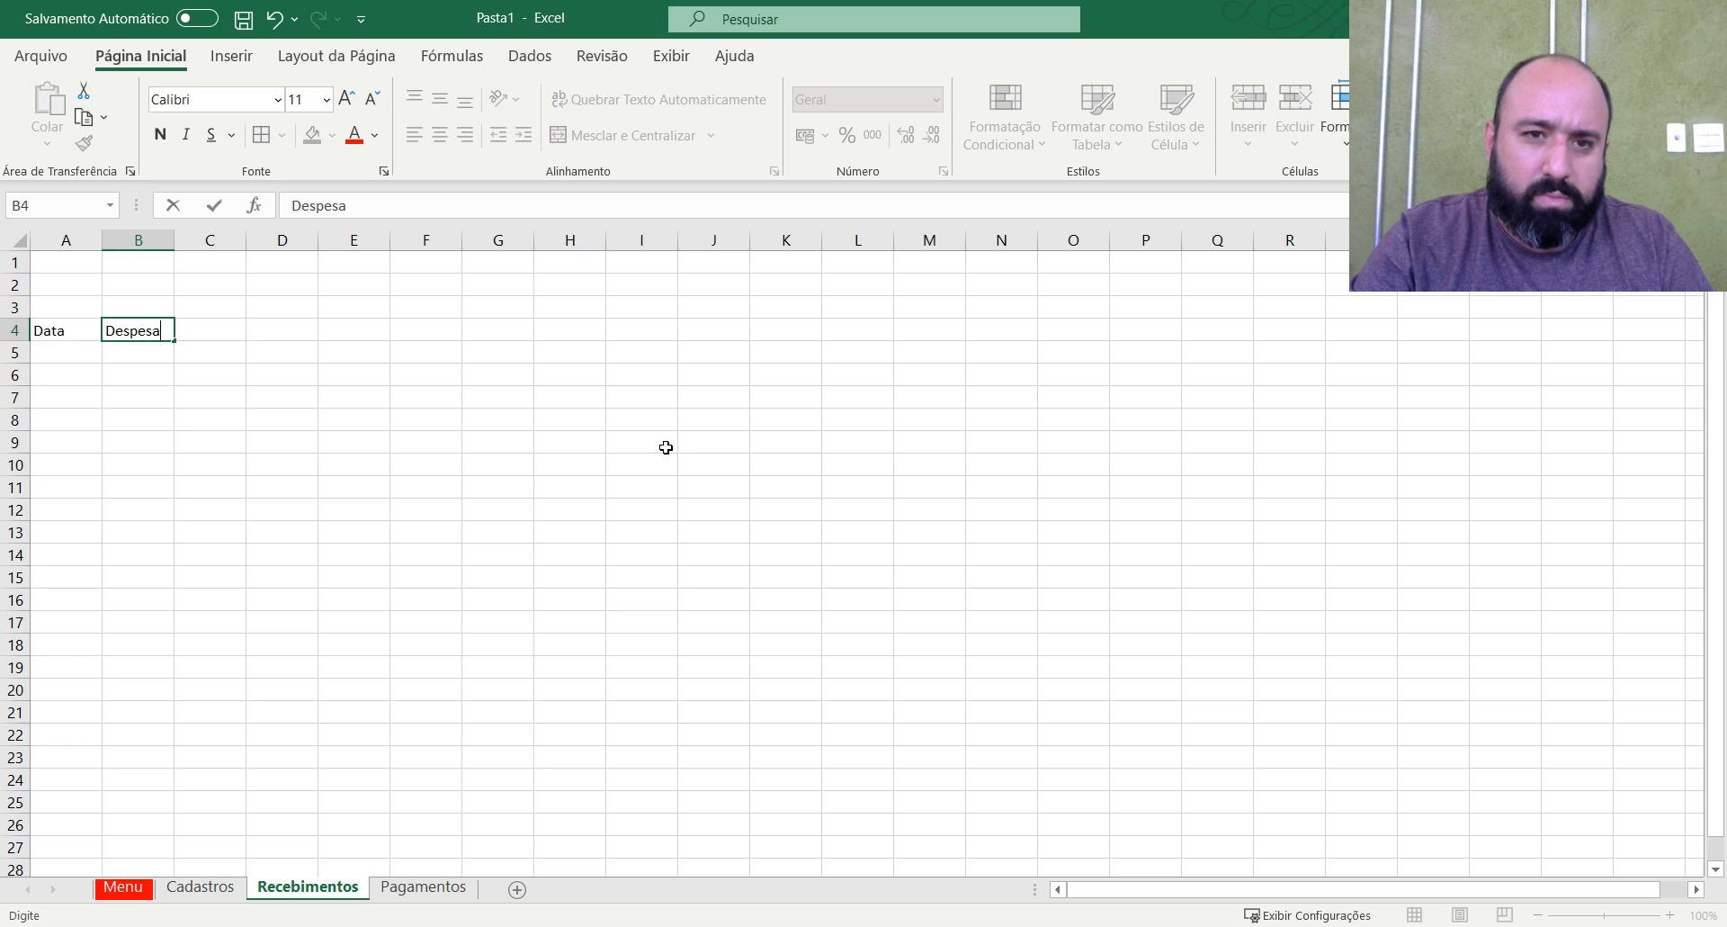
key("Tab")
Enter the header Centro de Custo in cell C4 and fit column C's width to it.
type("Centro de")
key("Tab")
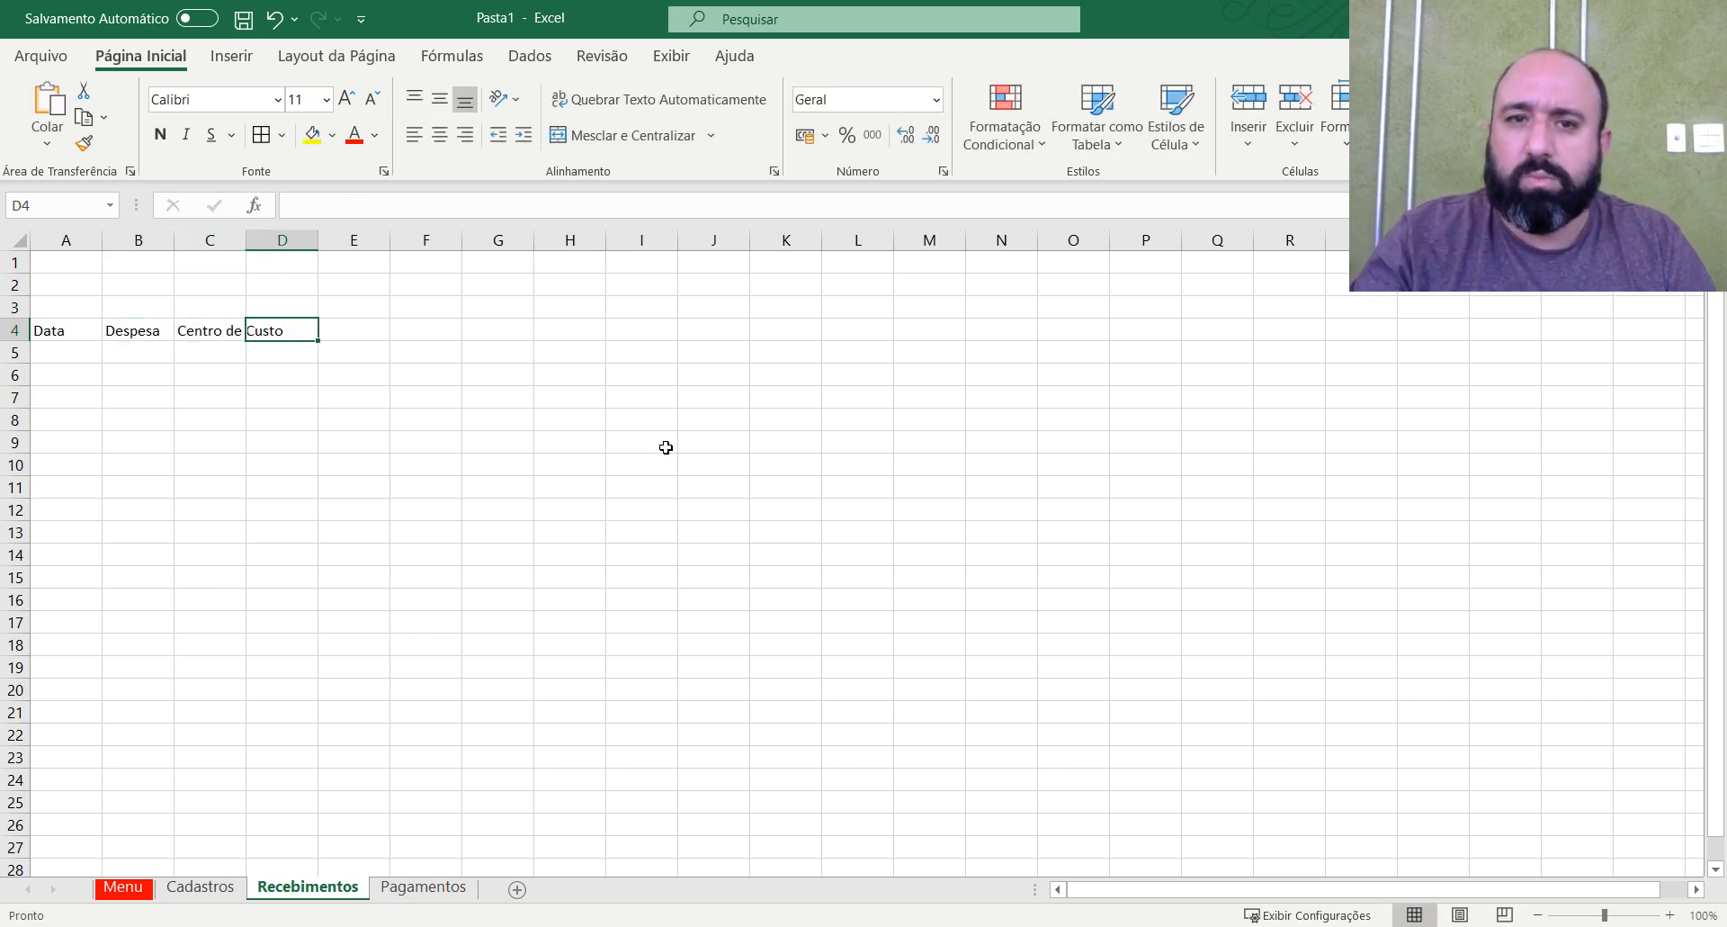
double_click(248, 240)
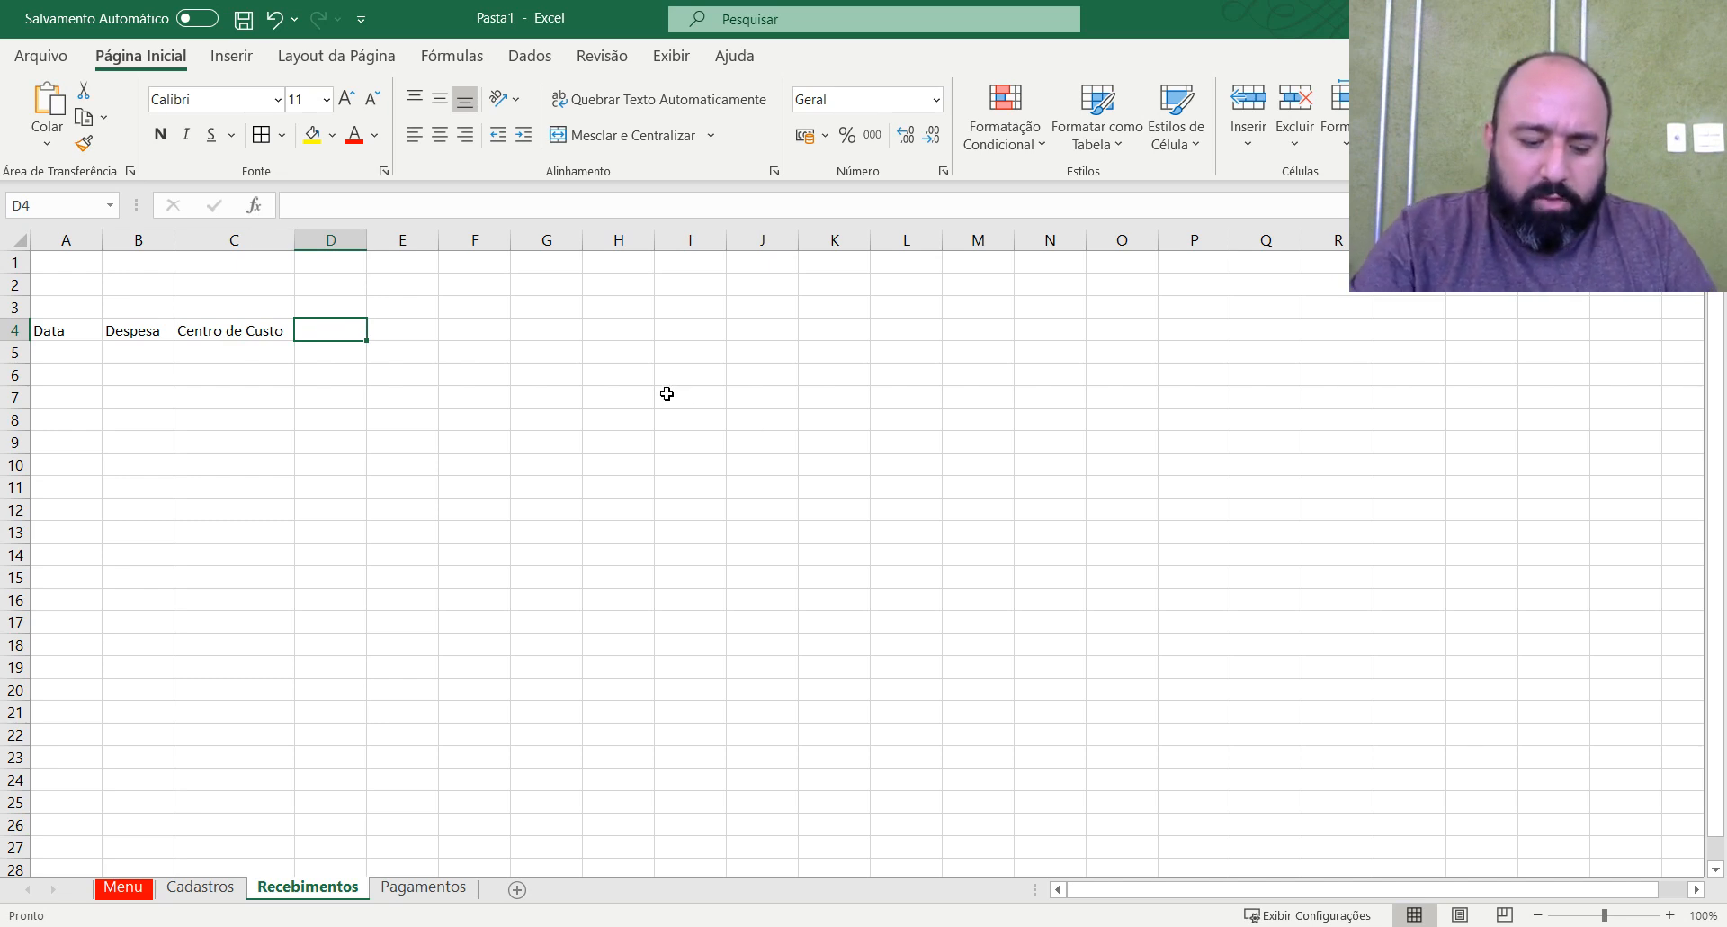
Enter the header Forma de Pagamento in cell D4 and fit column D's width to it.
type("Forma de")
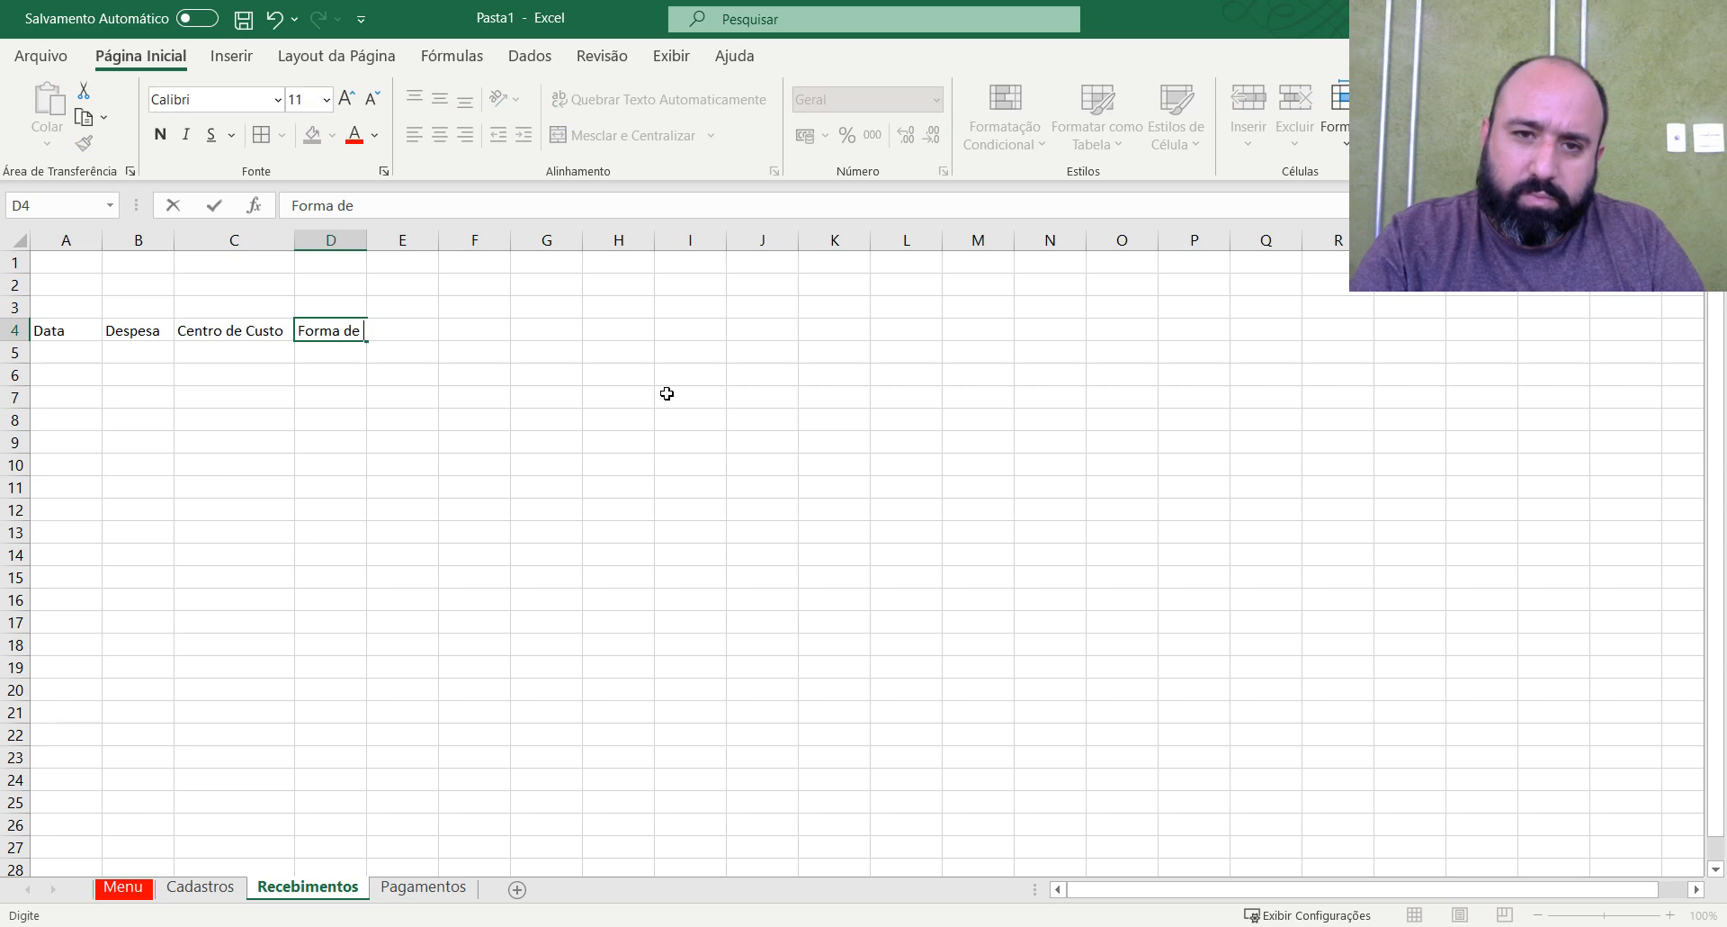
type(" Pagamento")
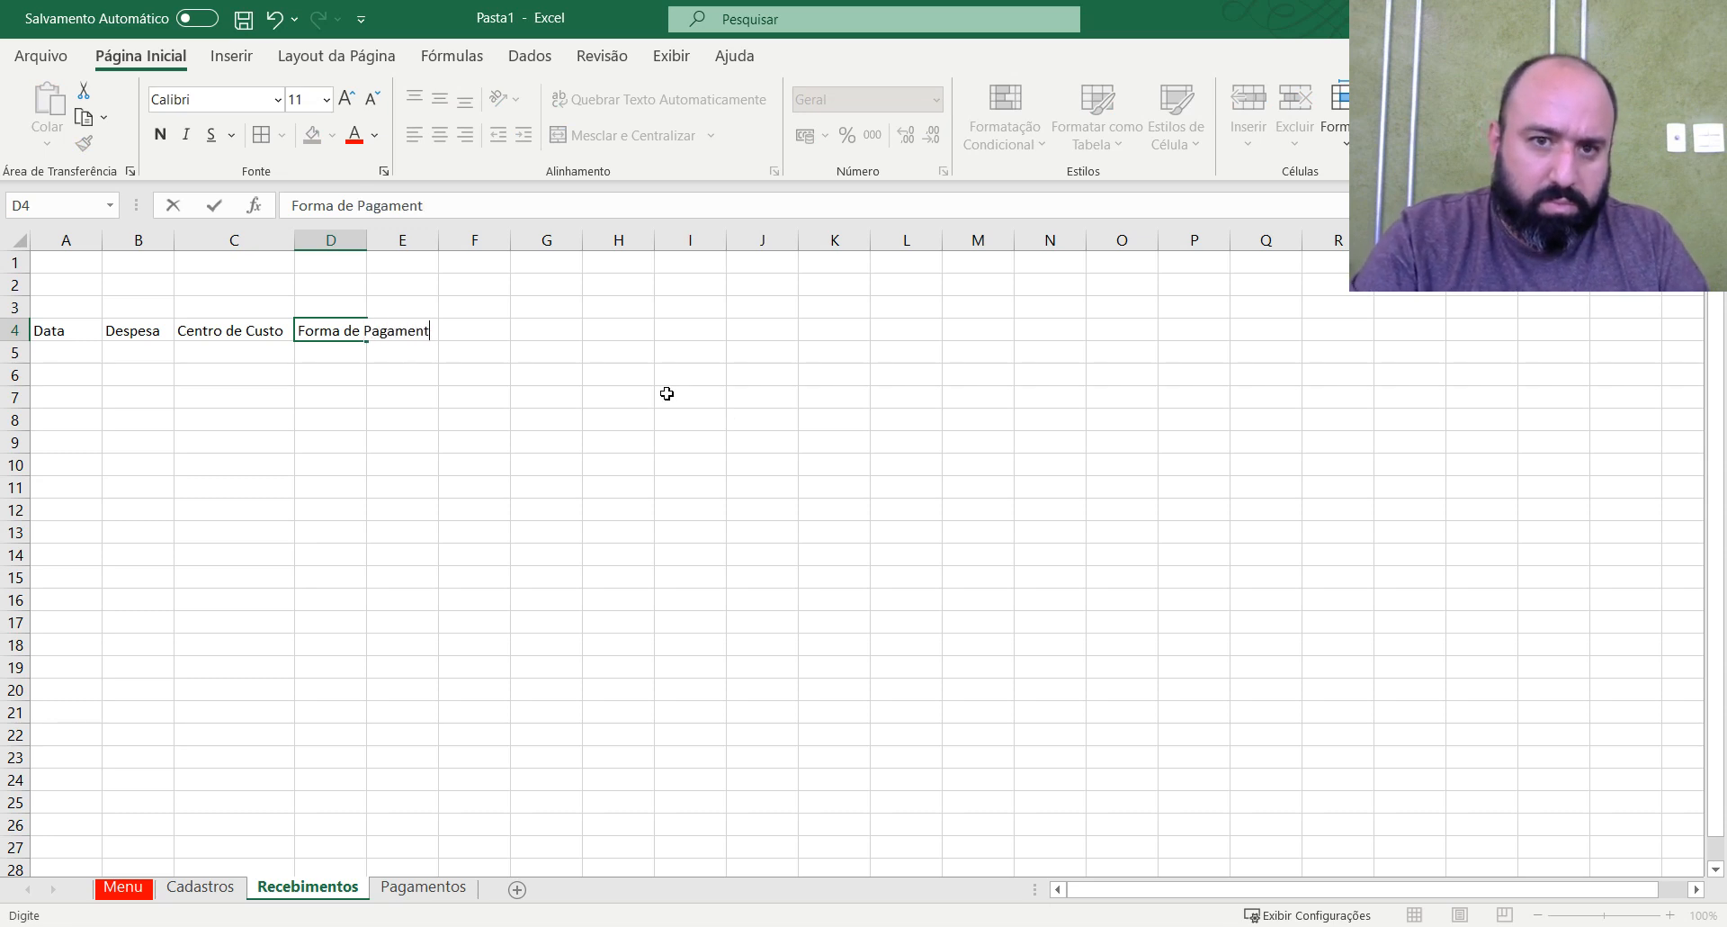
key("Tab")
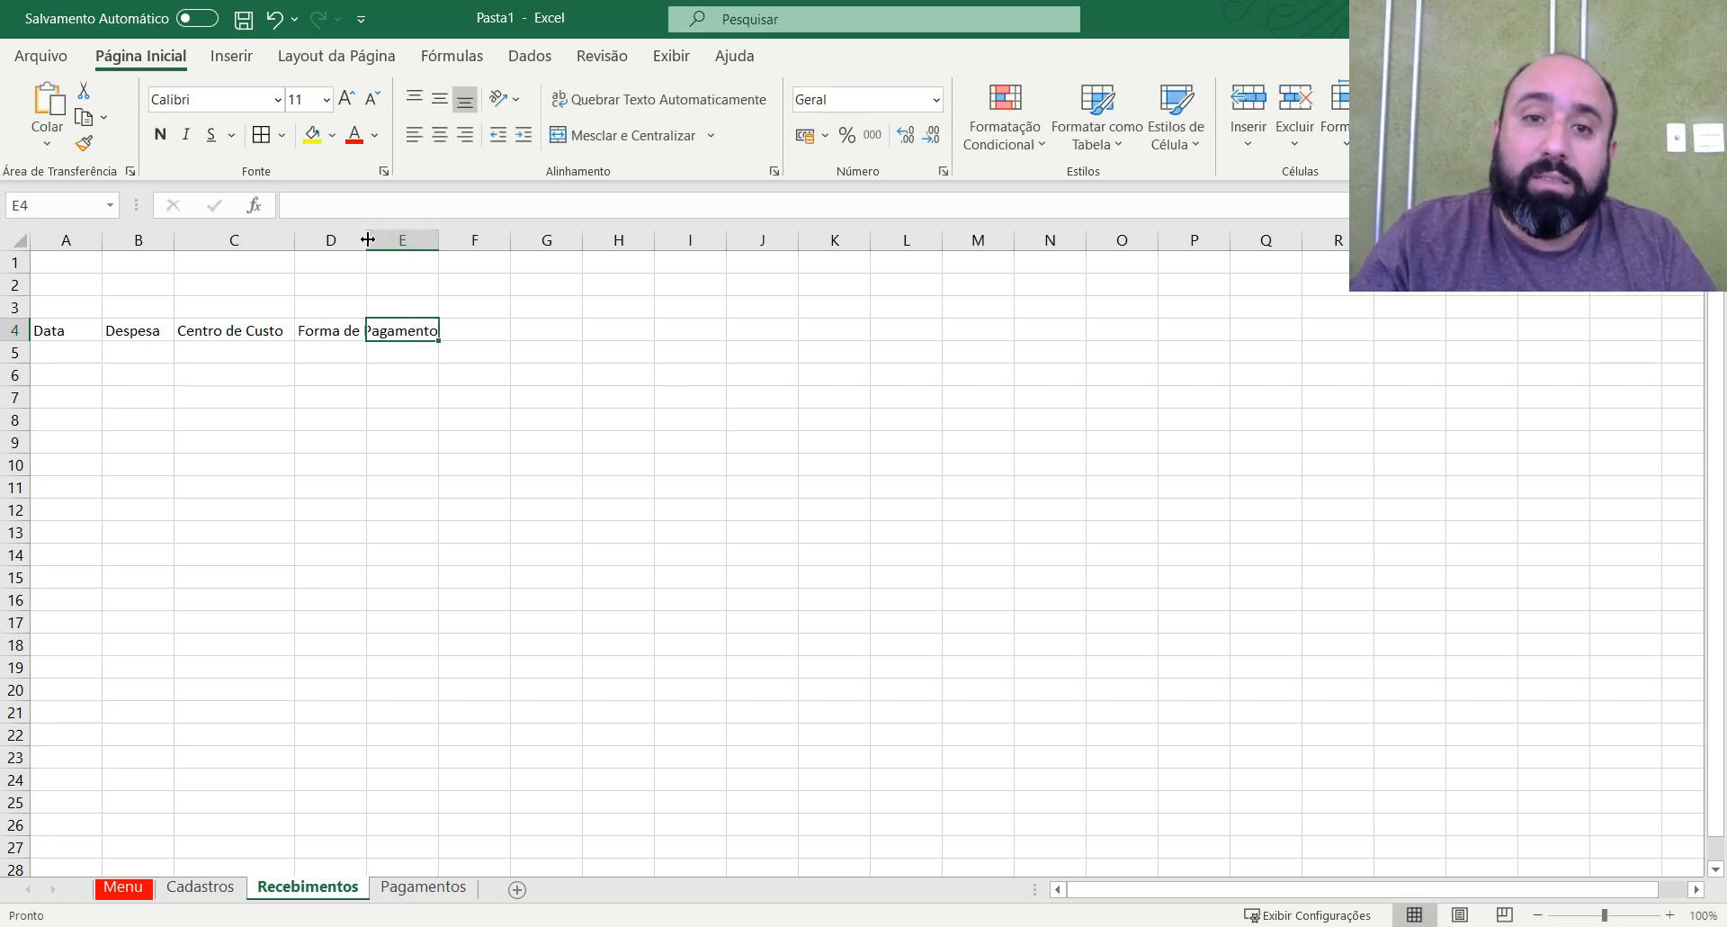
double_click(368, 239)
Enter the header Banco in cell E4.
type("B")
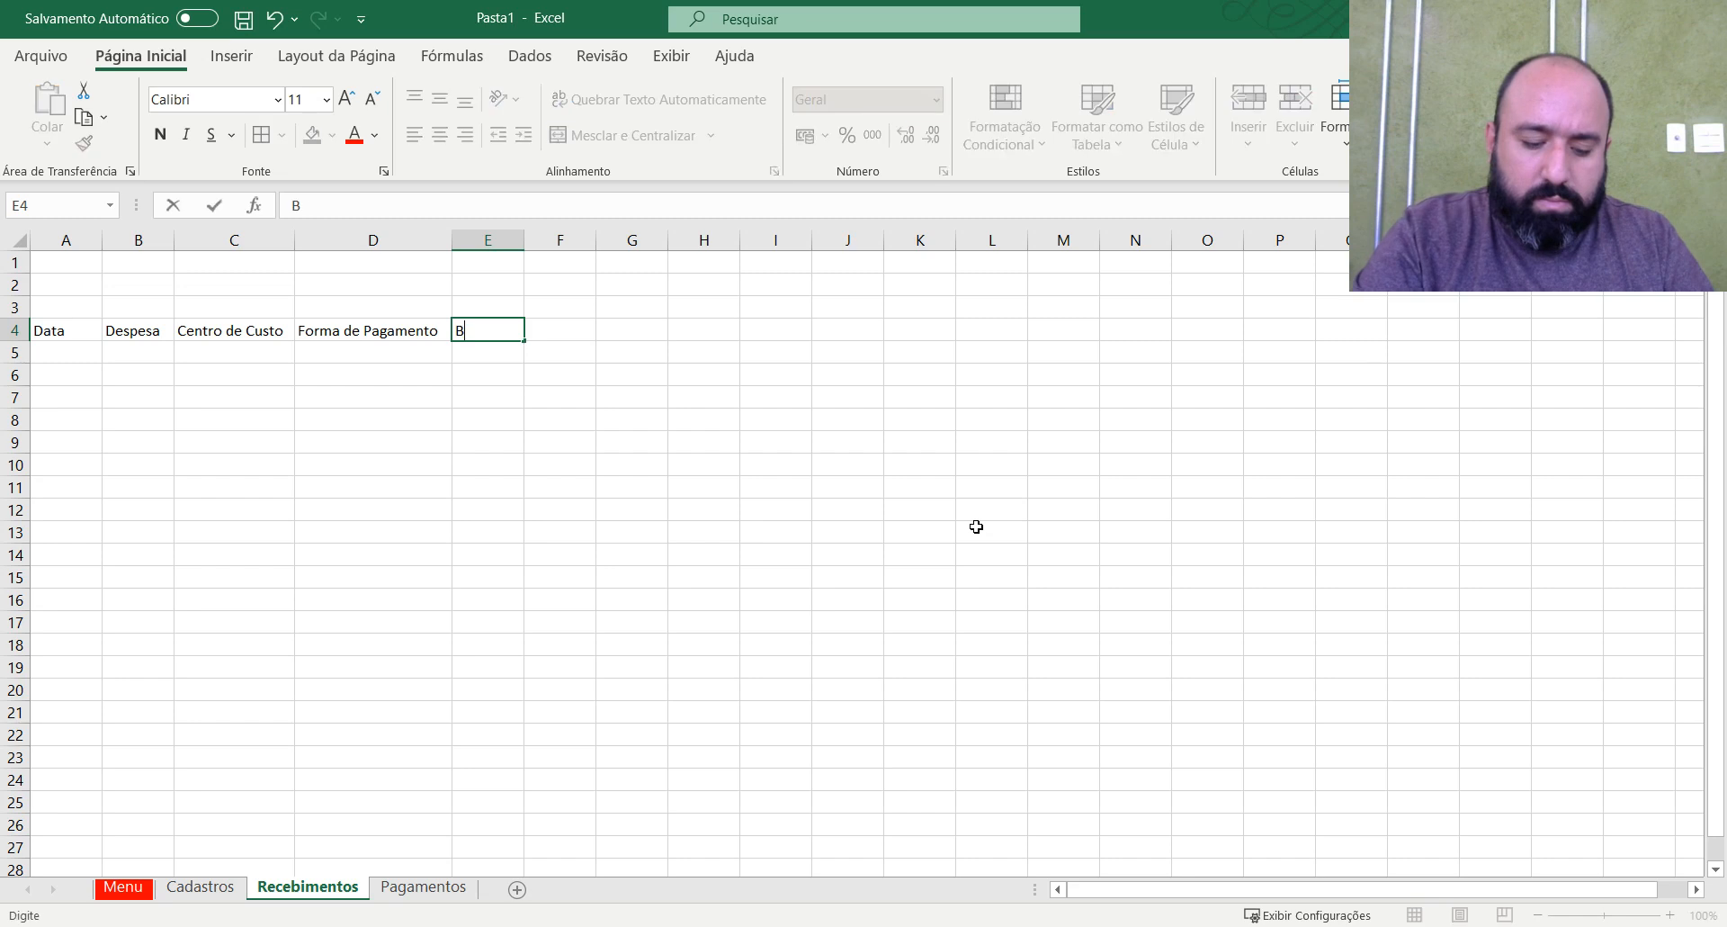
type("anco")
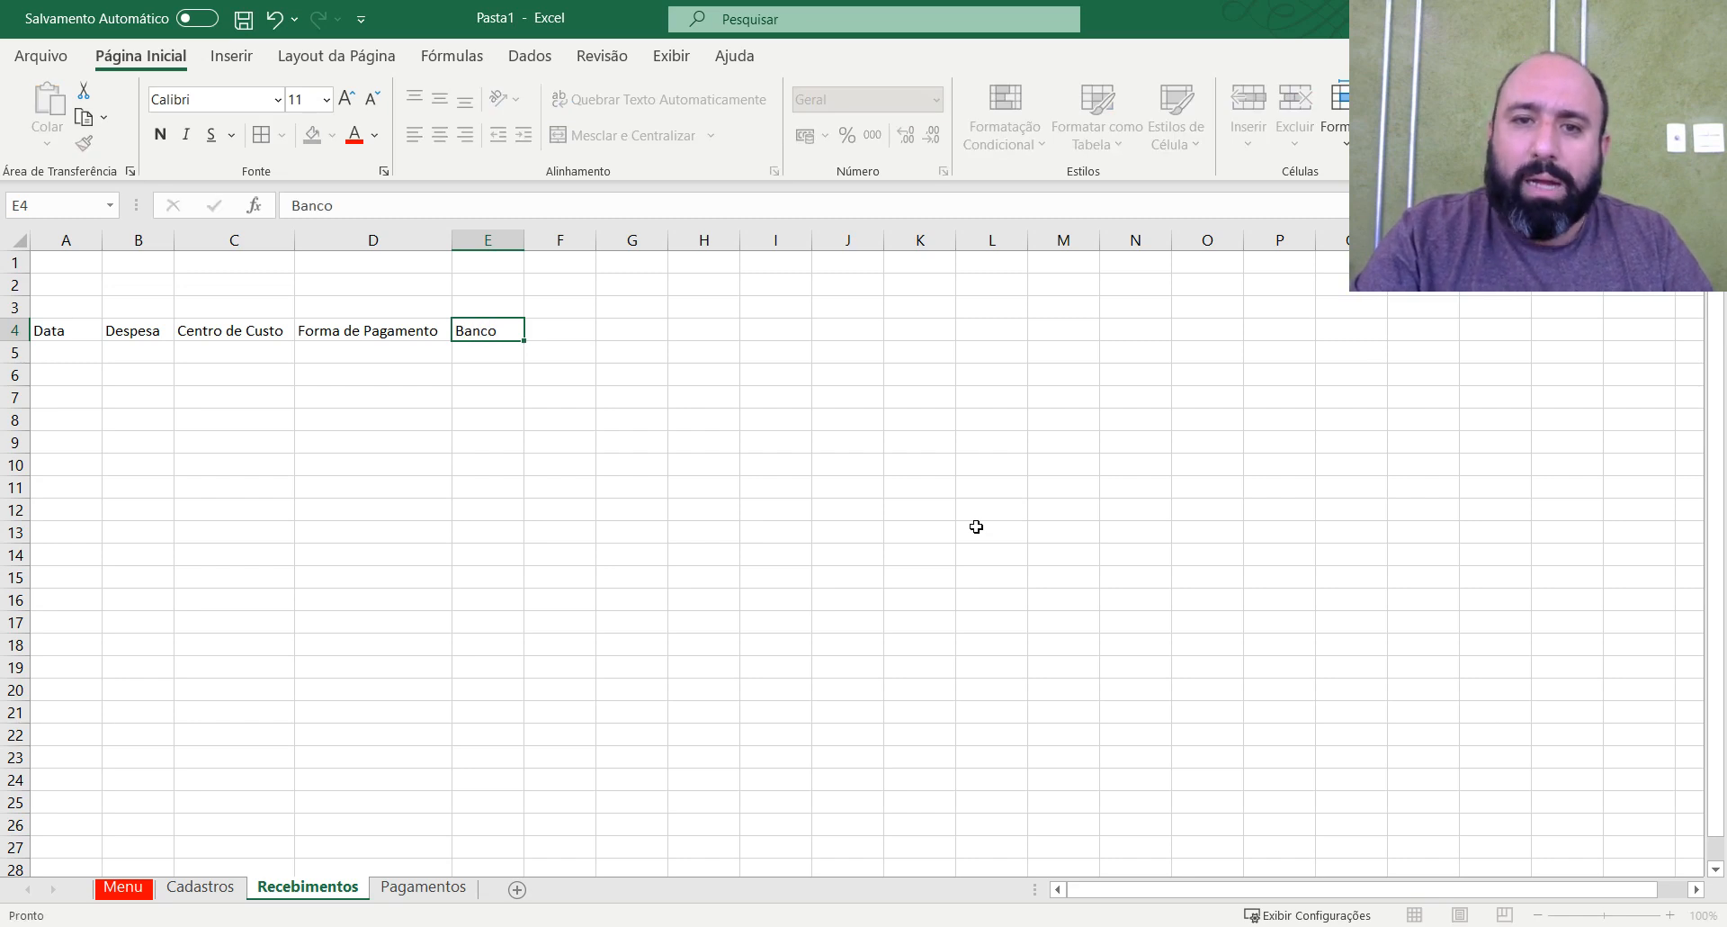
key("Tab")
left_click(463, 325)
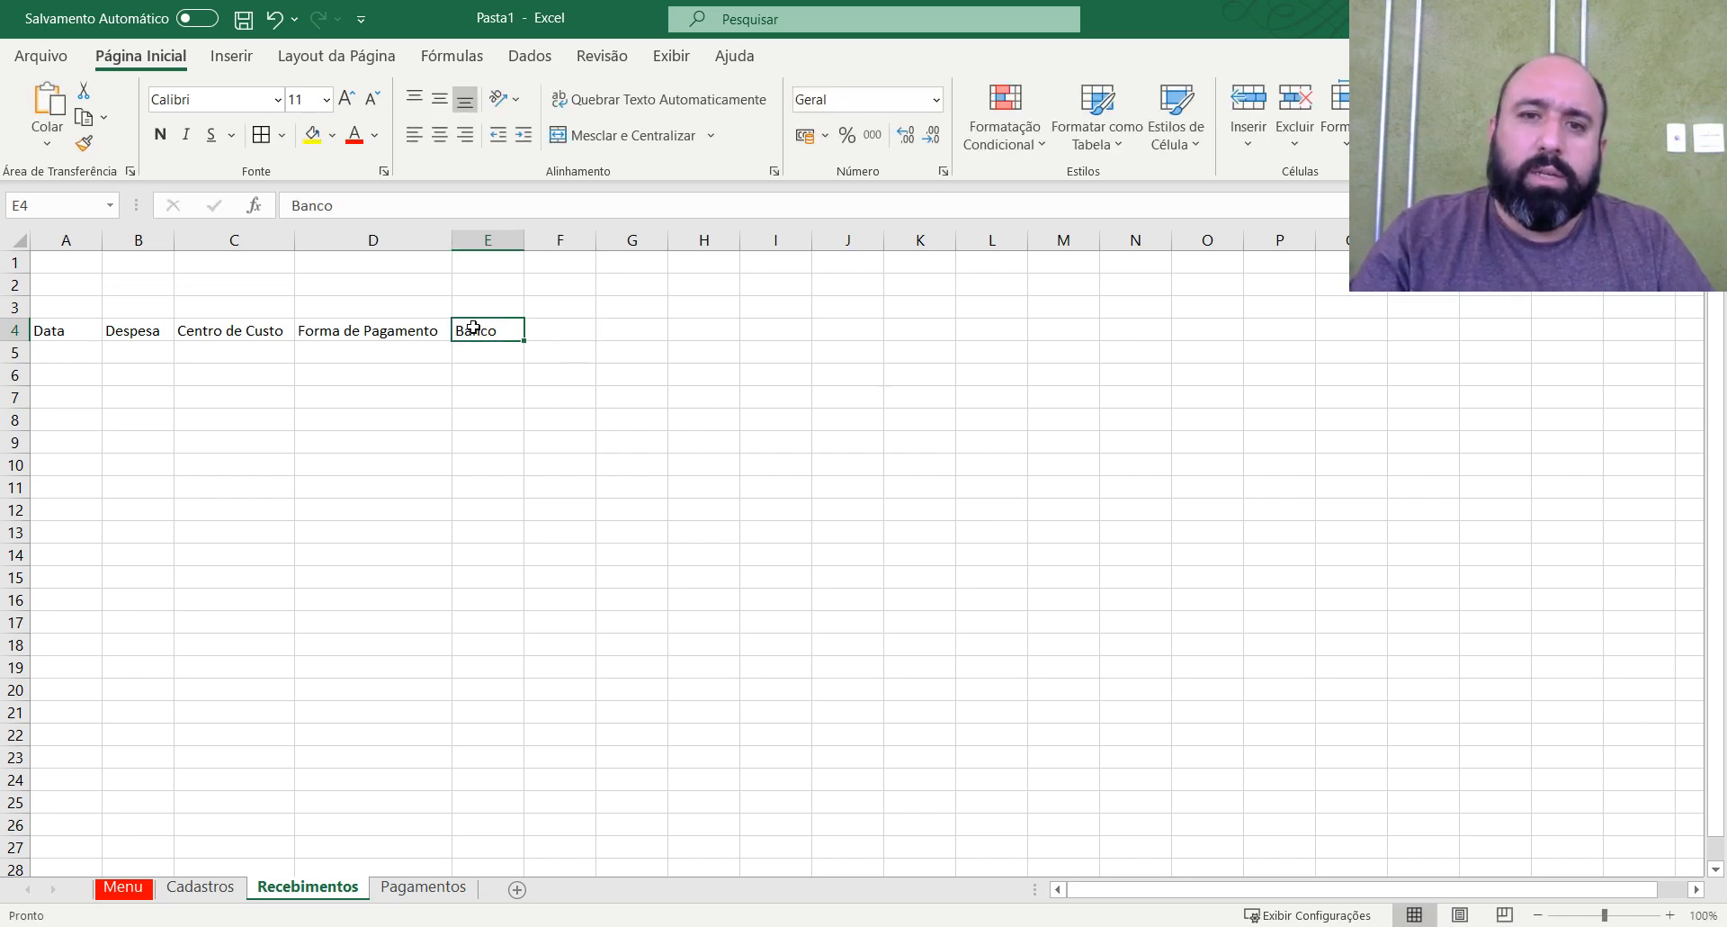
Enter the header Data de Pagamento in cell F4 and fit column F's width to it.
left_click(557, 335)
type("Da")
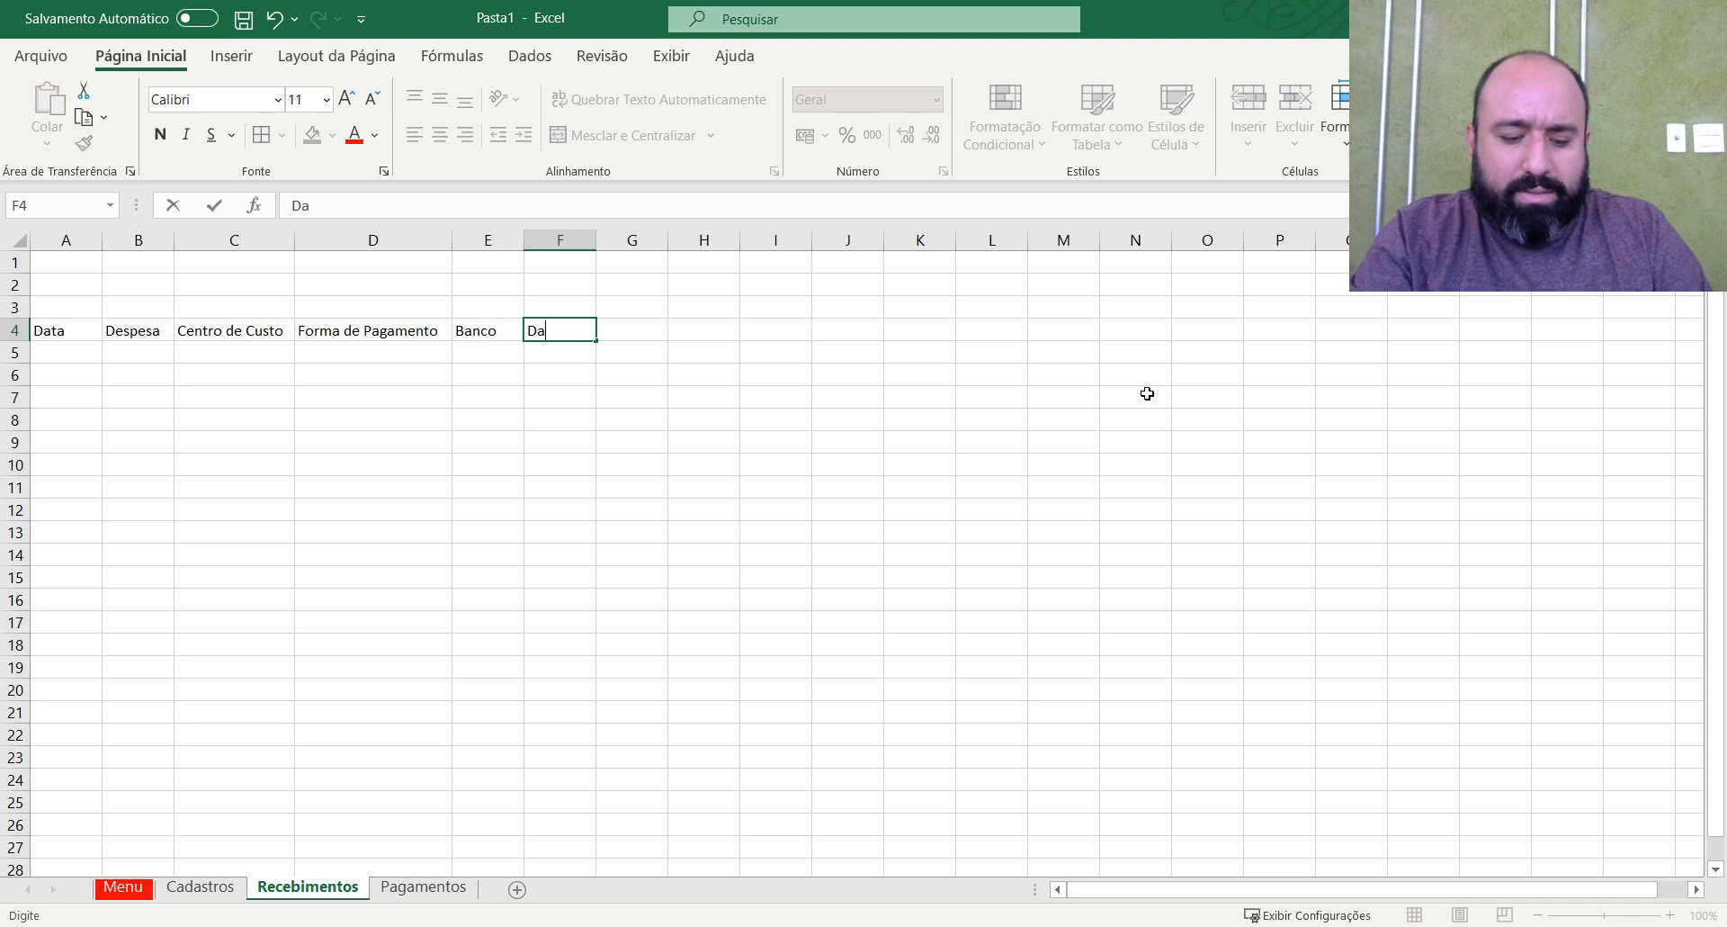
type("ta de Pagamento")
key("Return")
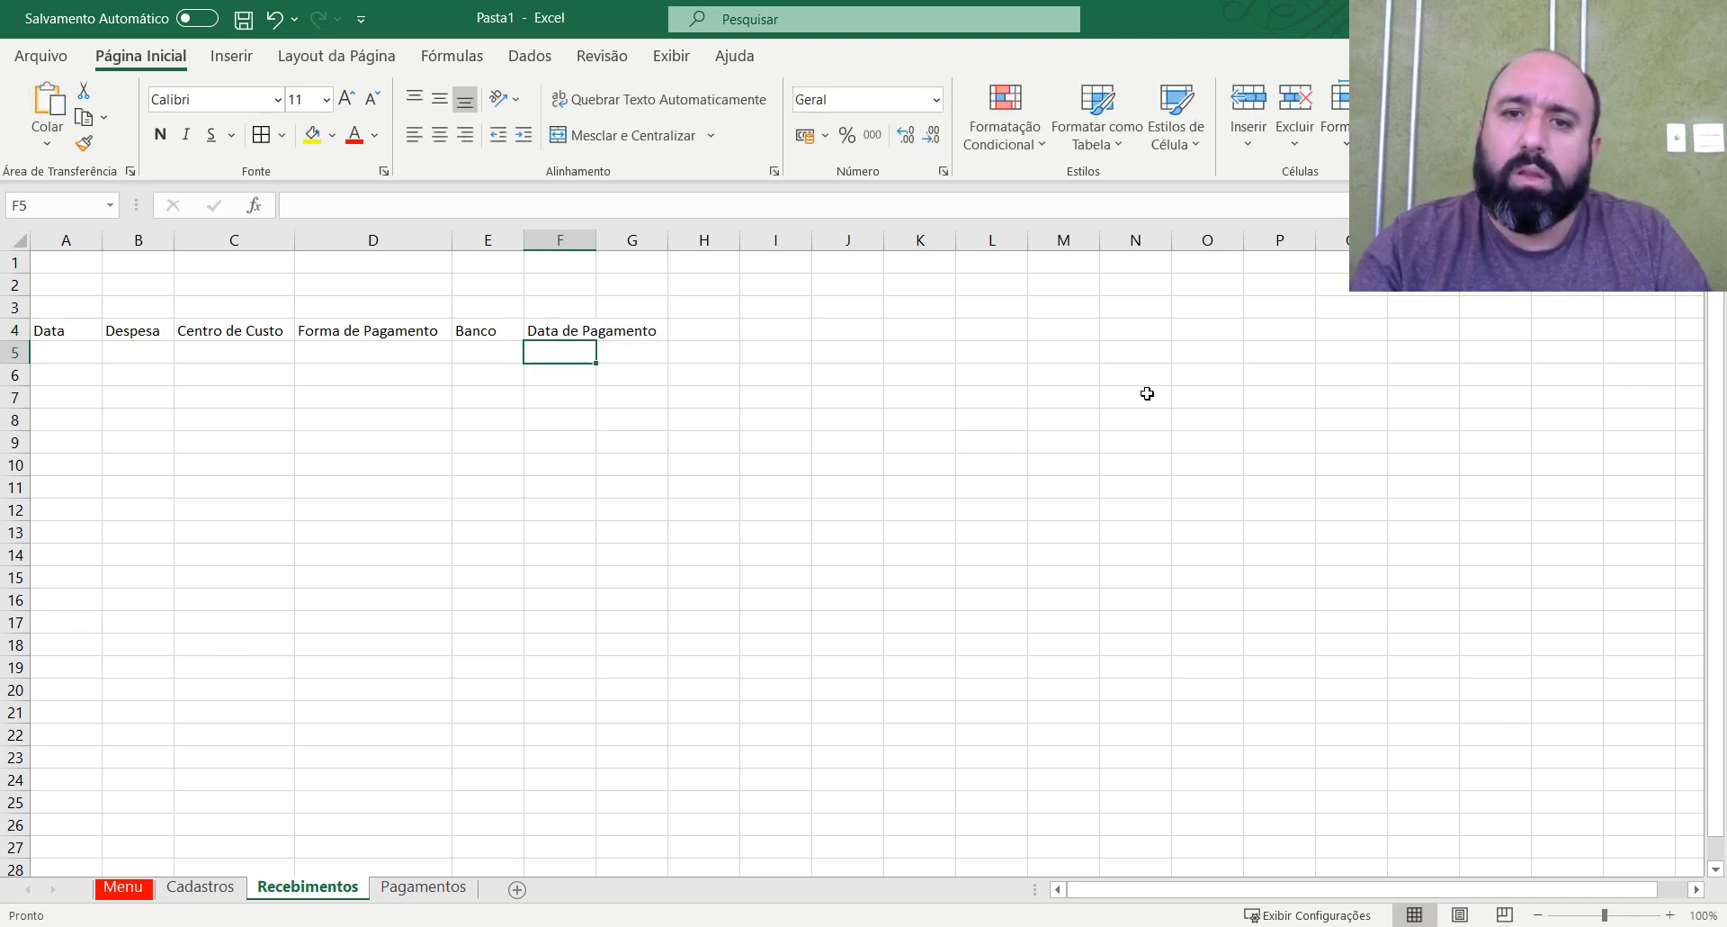
double_click(595, 241)
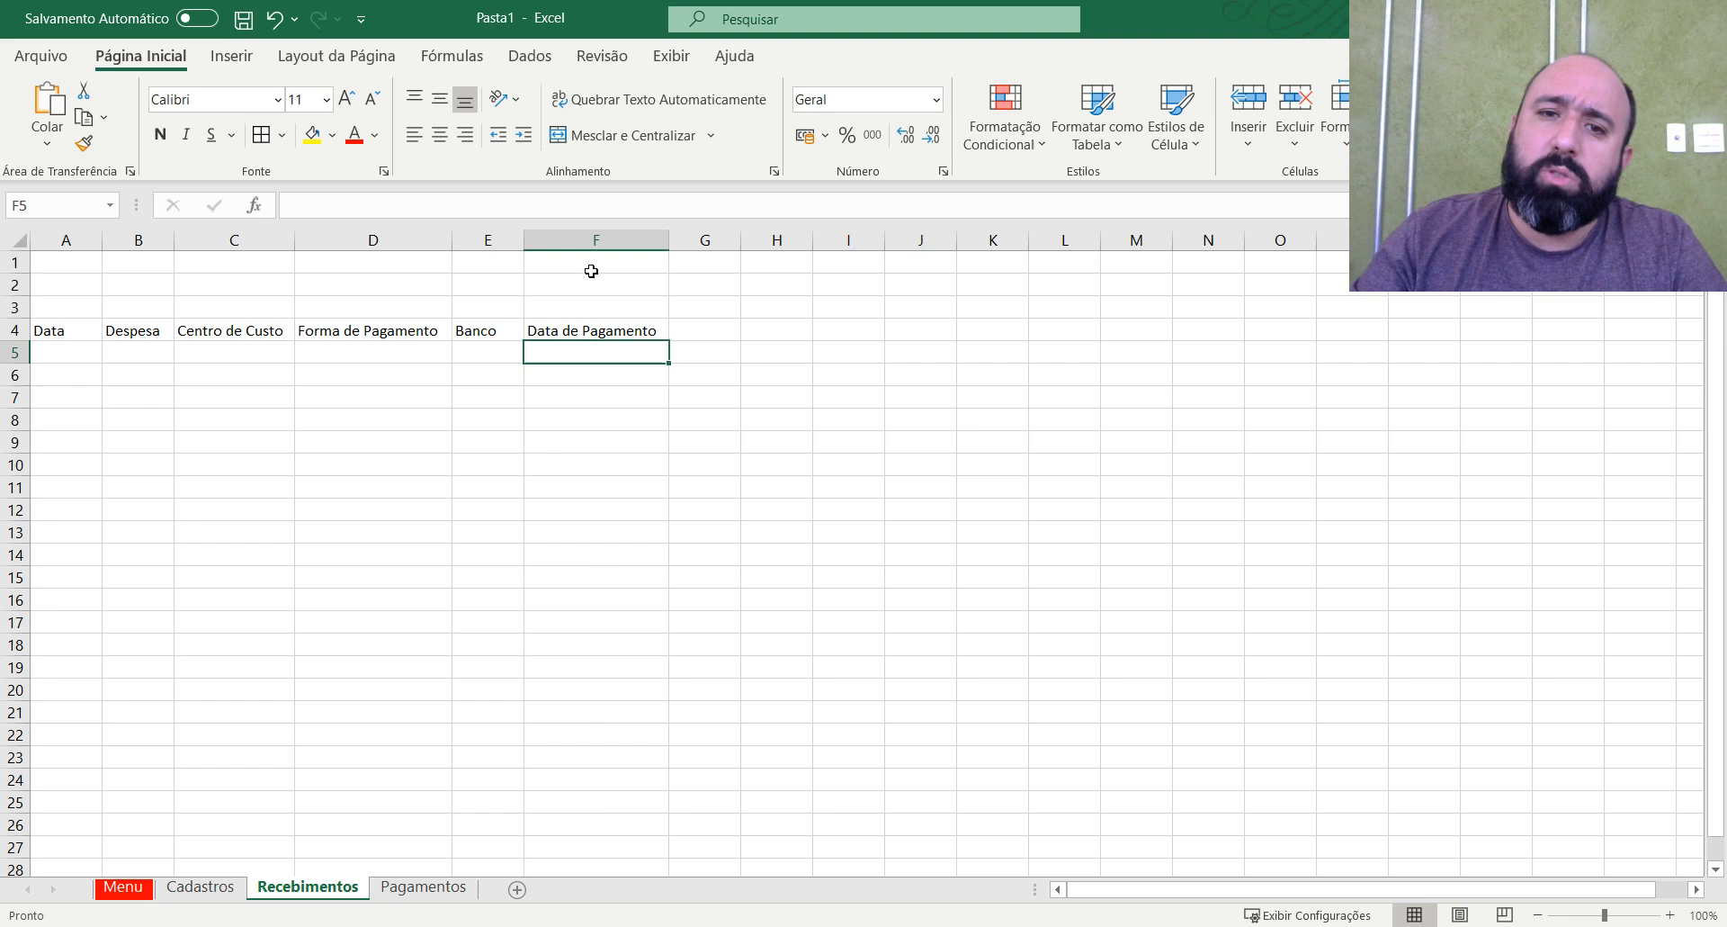
left_click(894, 484)
left_click(752, 391)
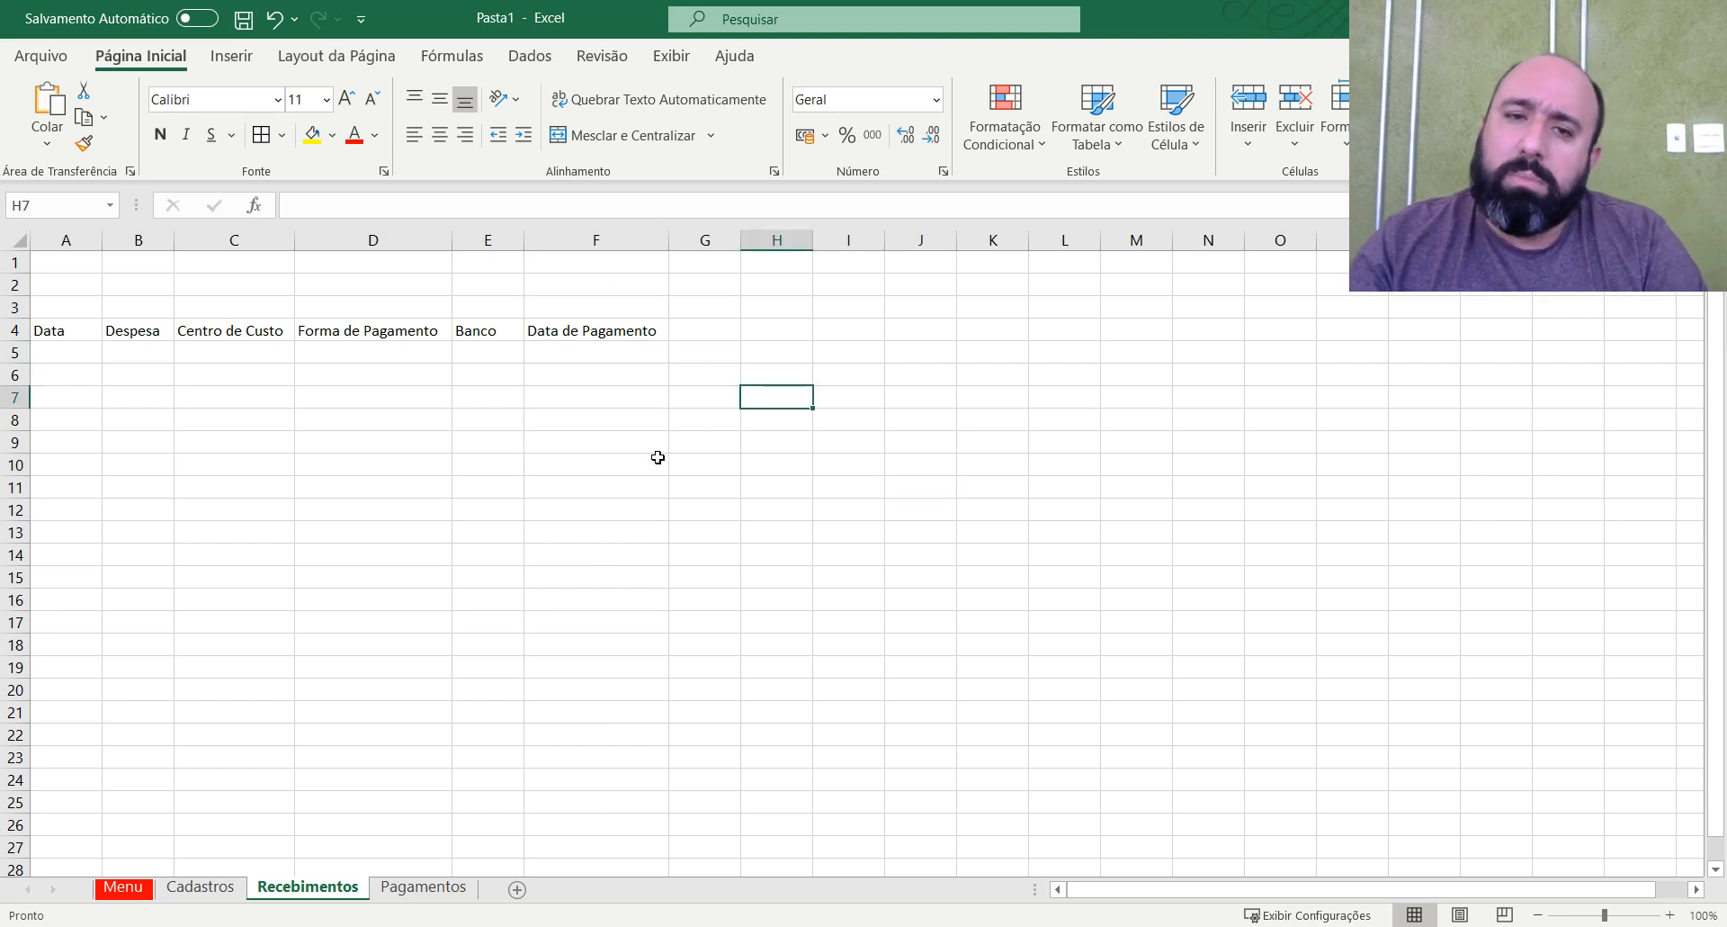
left_click(348, 355)
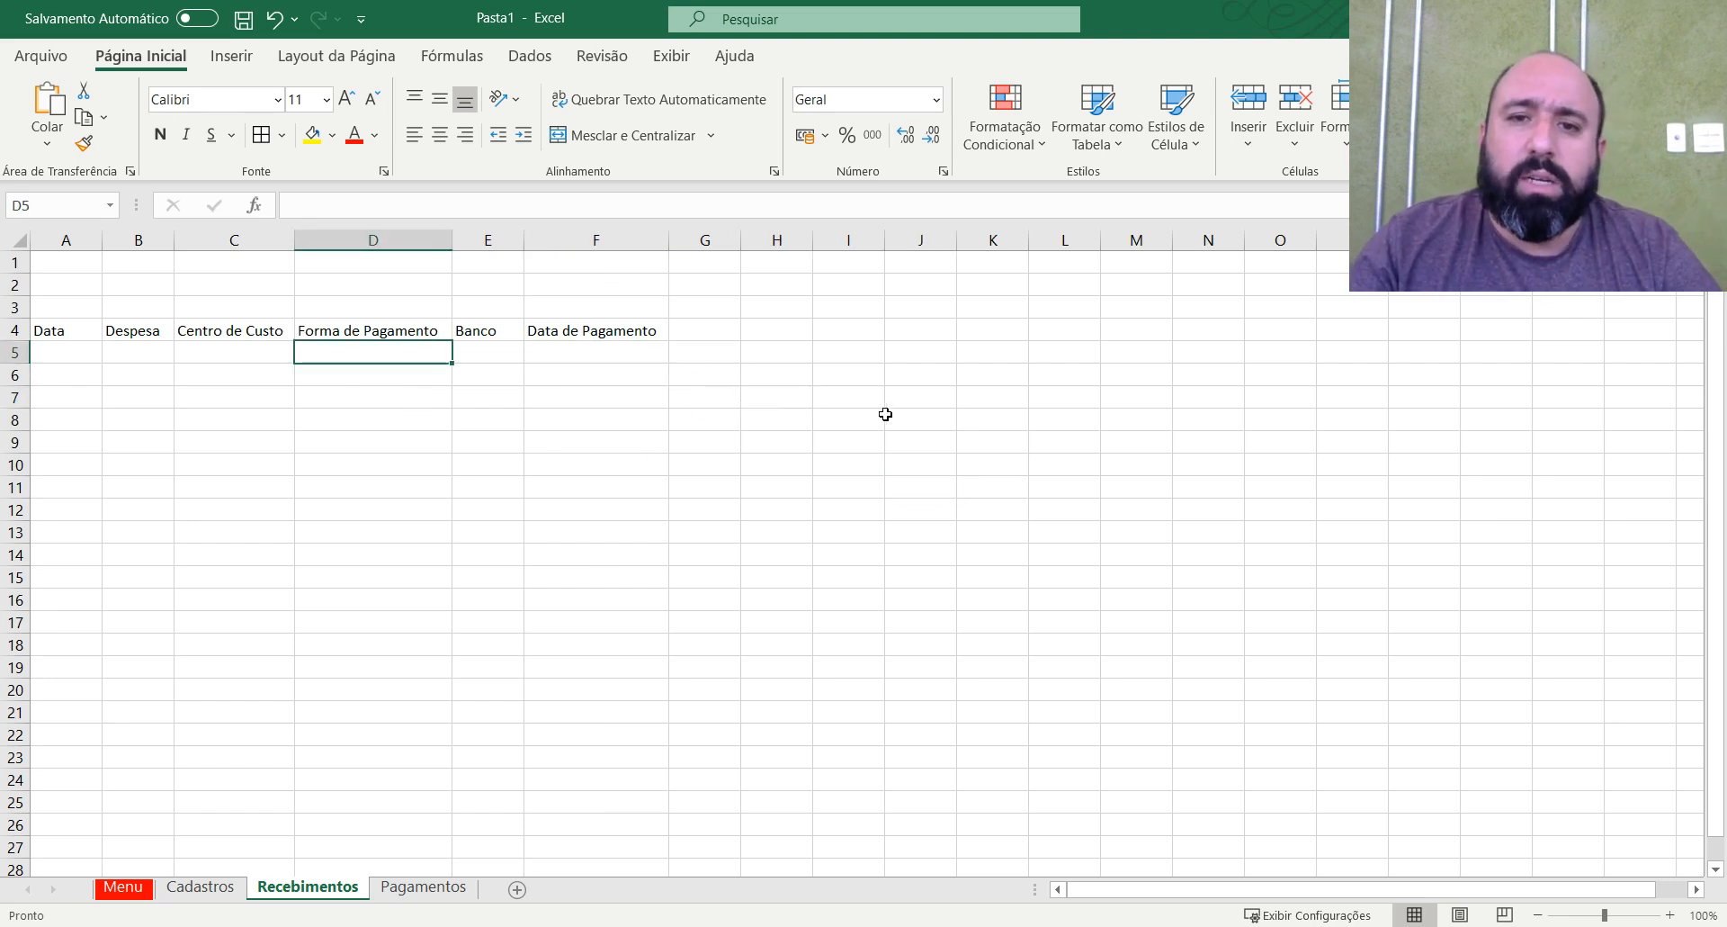
left_click(648, 401)
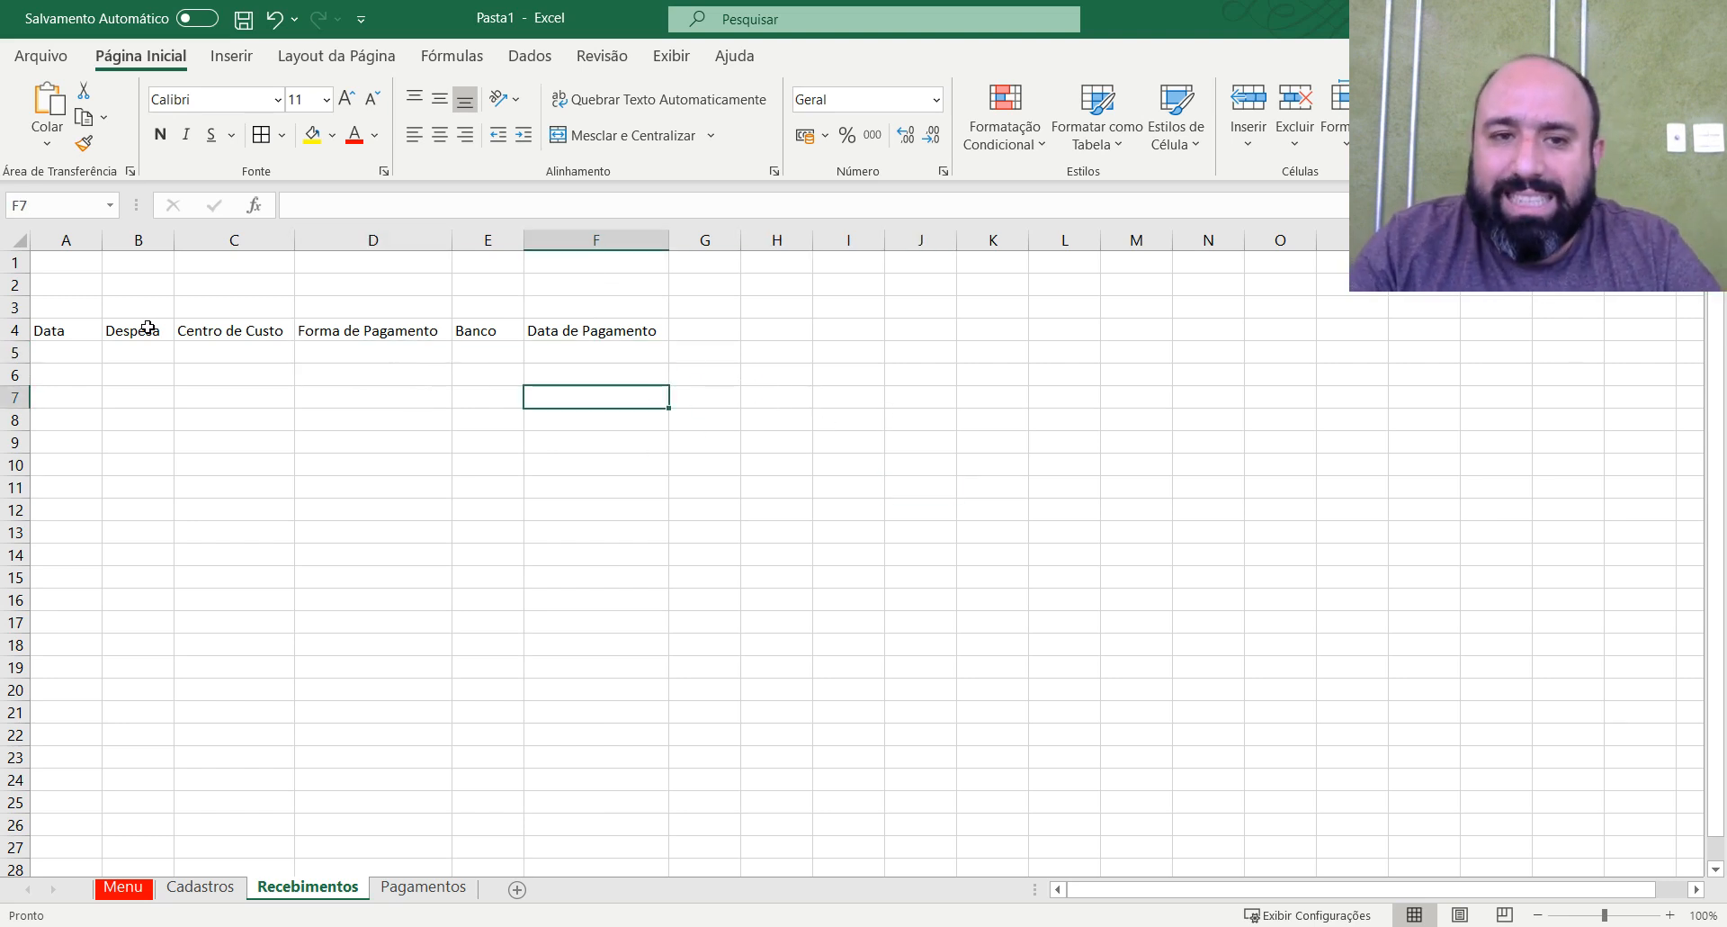
Enlarge the font of the headers in A4:F4 by three increments and apply all borders to them.
left_click_drag(47, 331, 661, 331)
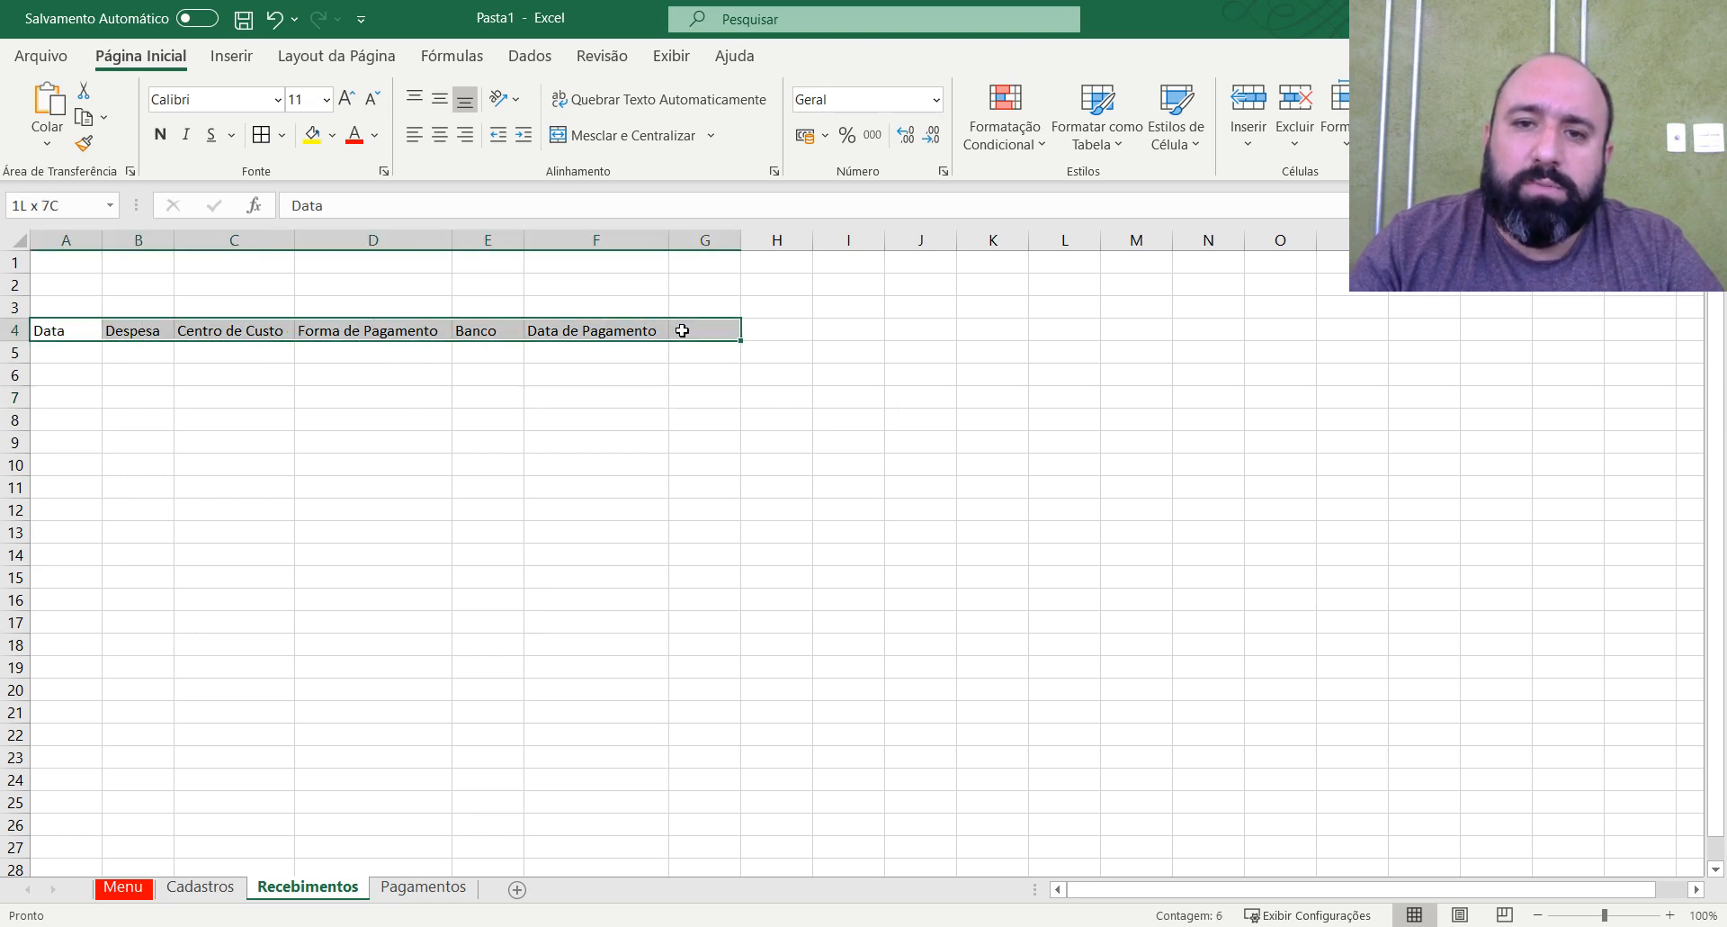
left_click(347, 99)
left_click(346, 99)
left_click(346, 99)
left_click(346, 99)
left_click(609, 408)
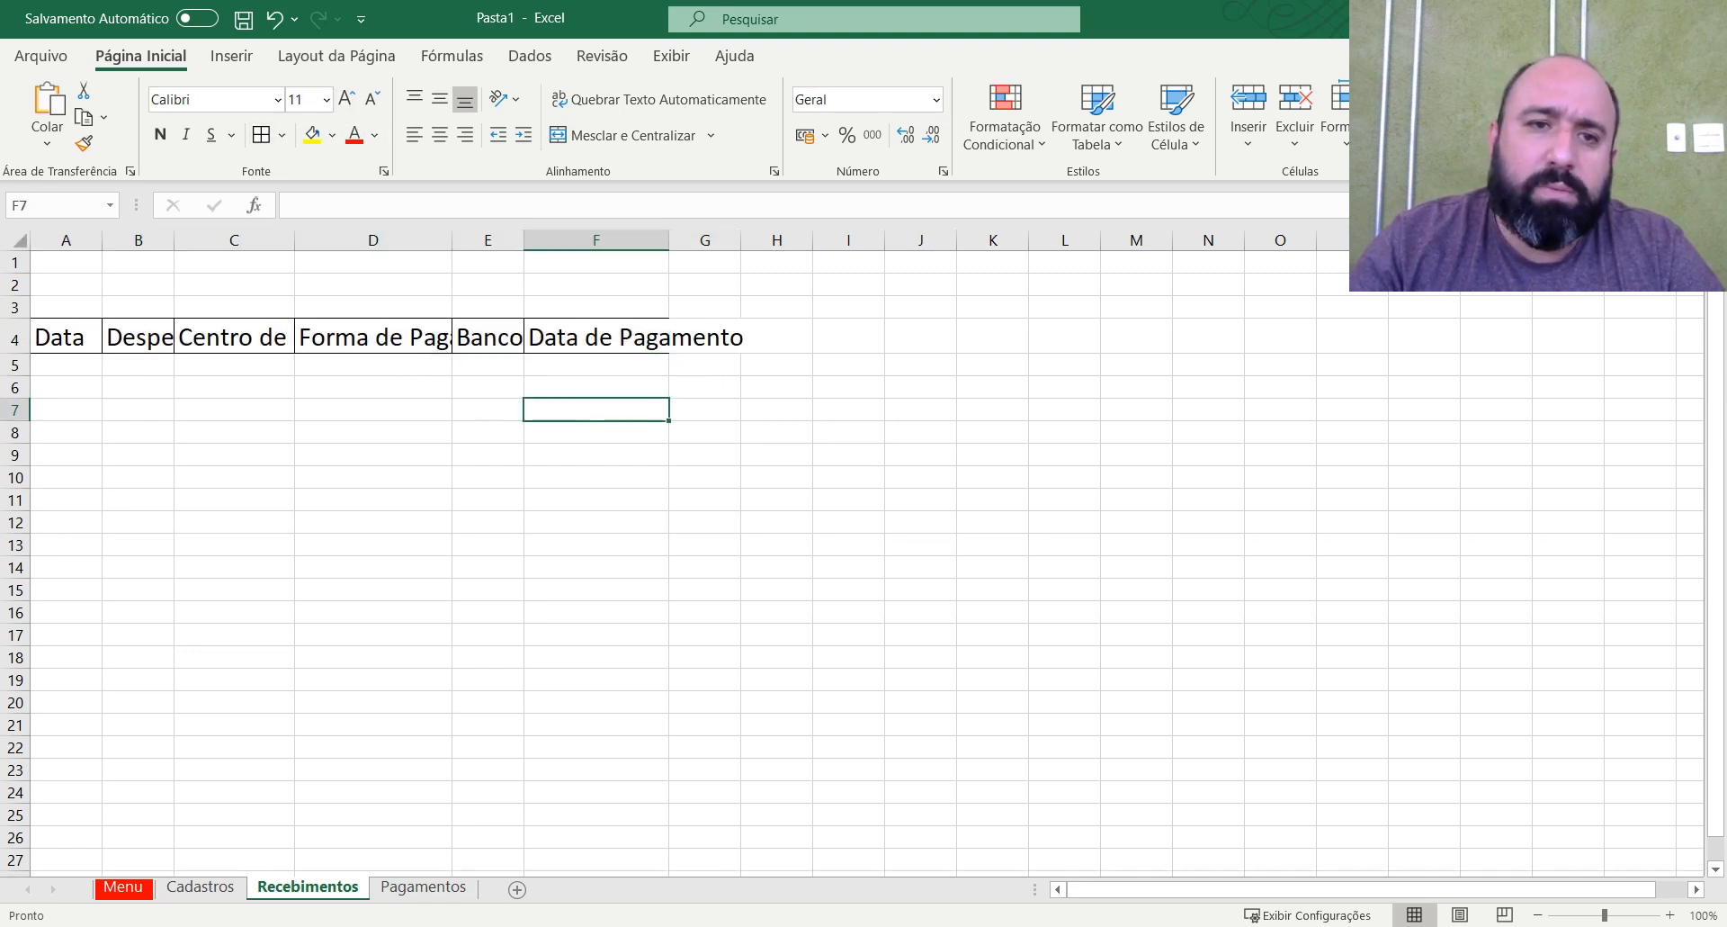
Widen all columns of the Recebimentos sheet equally, to about twice the current width of column A.
left_click(24, 244)
left_click_drag(101, 240, 173, 241)
left_click(939, 239)
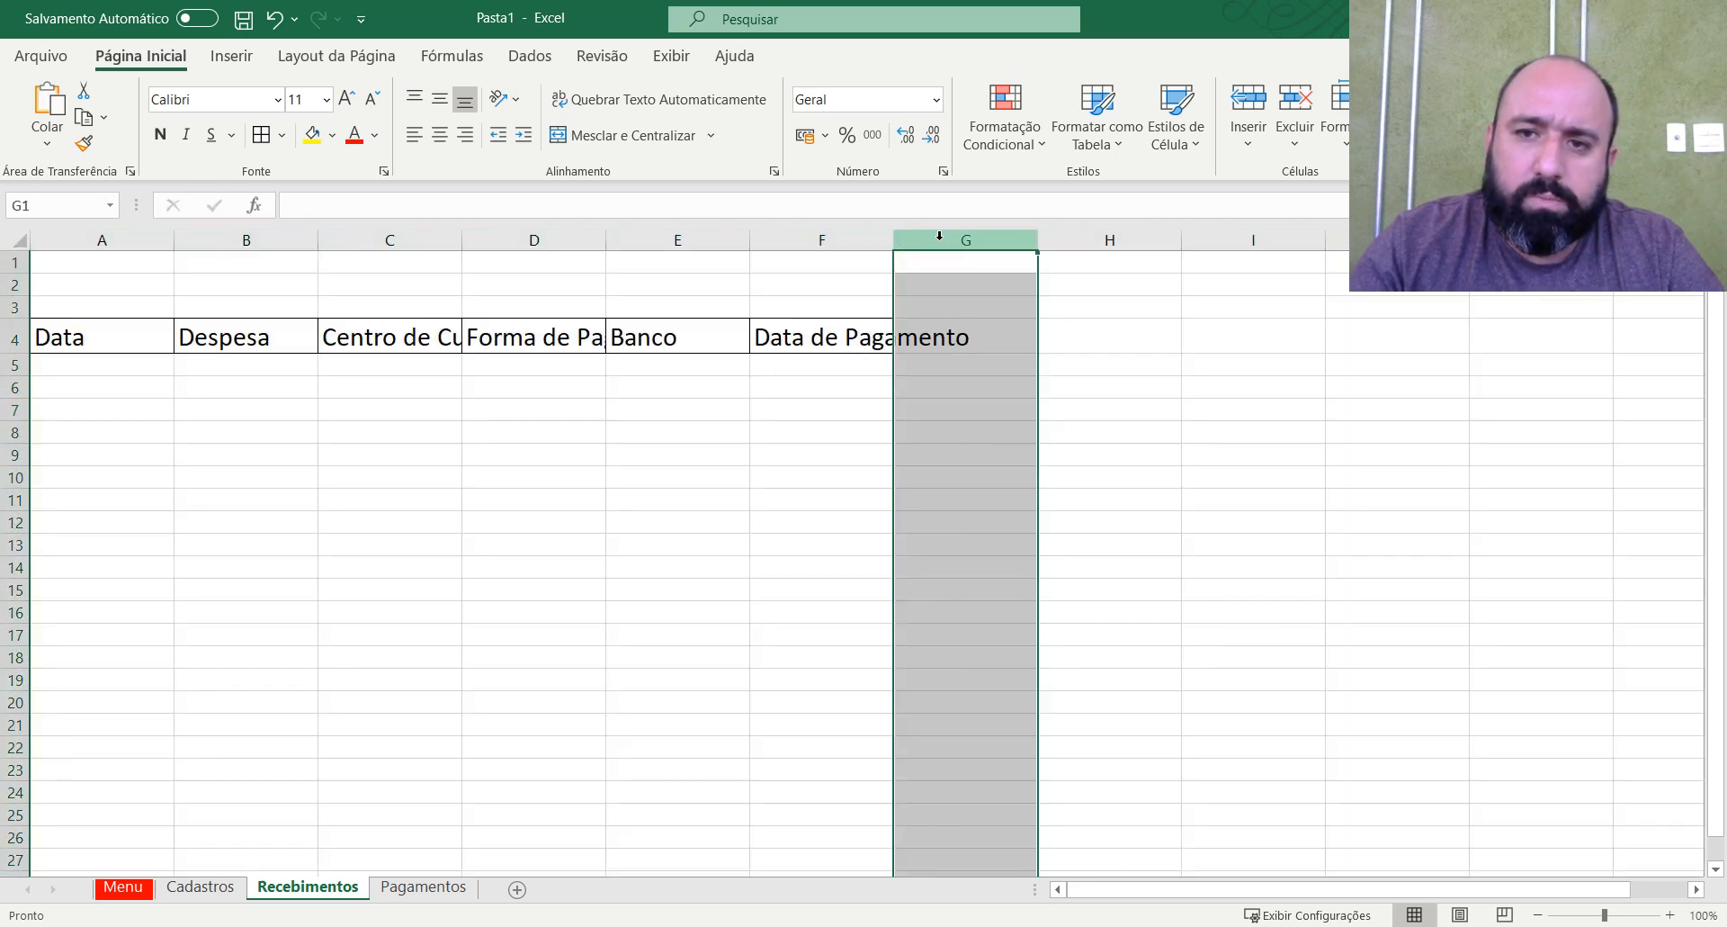
Fit the widths of columns F, D and C to their header text.
double_click(893, 239)
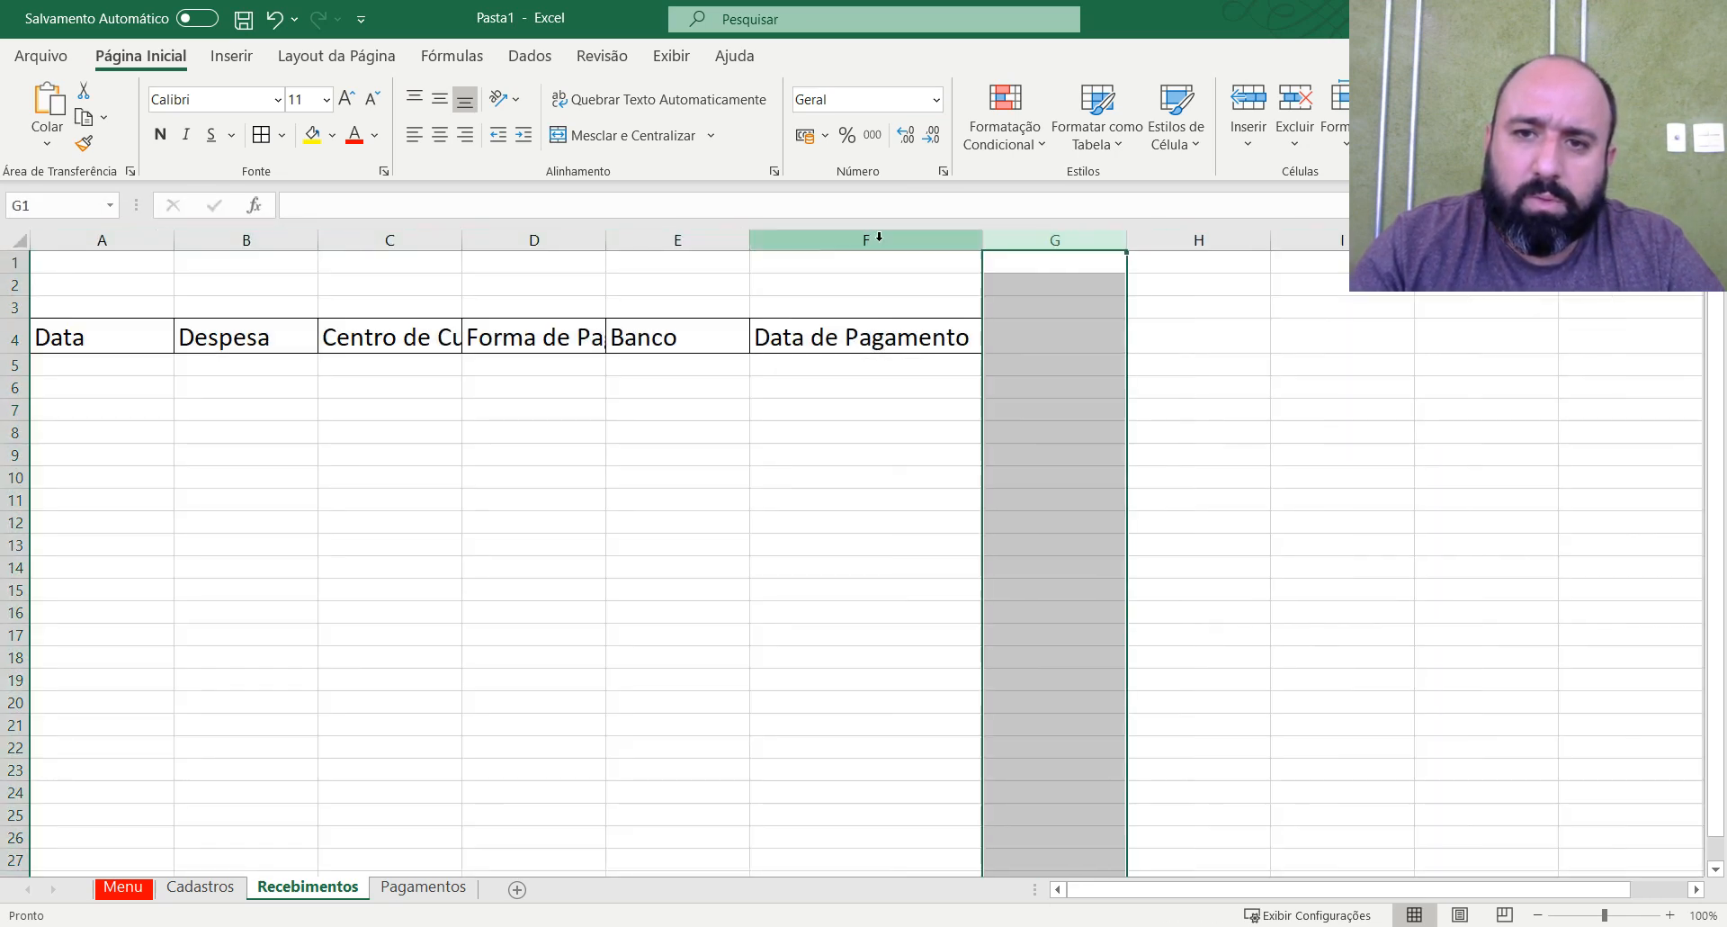
double_click(606, 239)
double_click(462, 239)
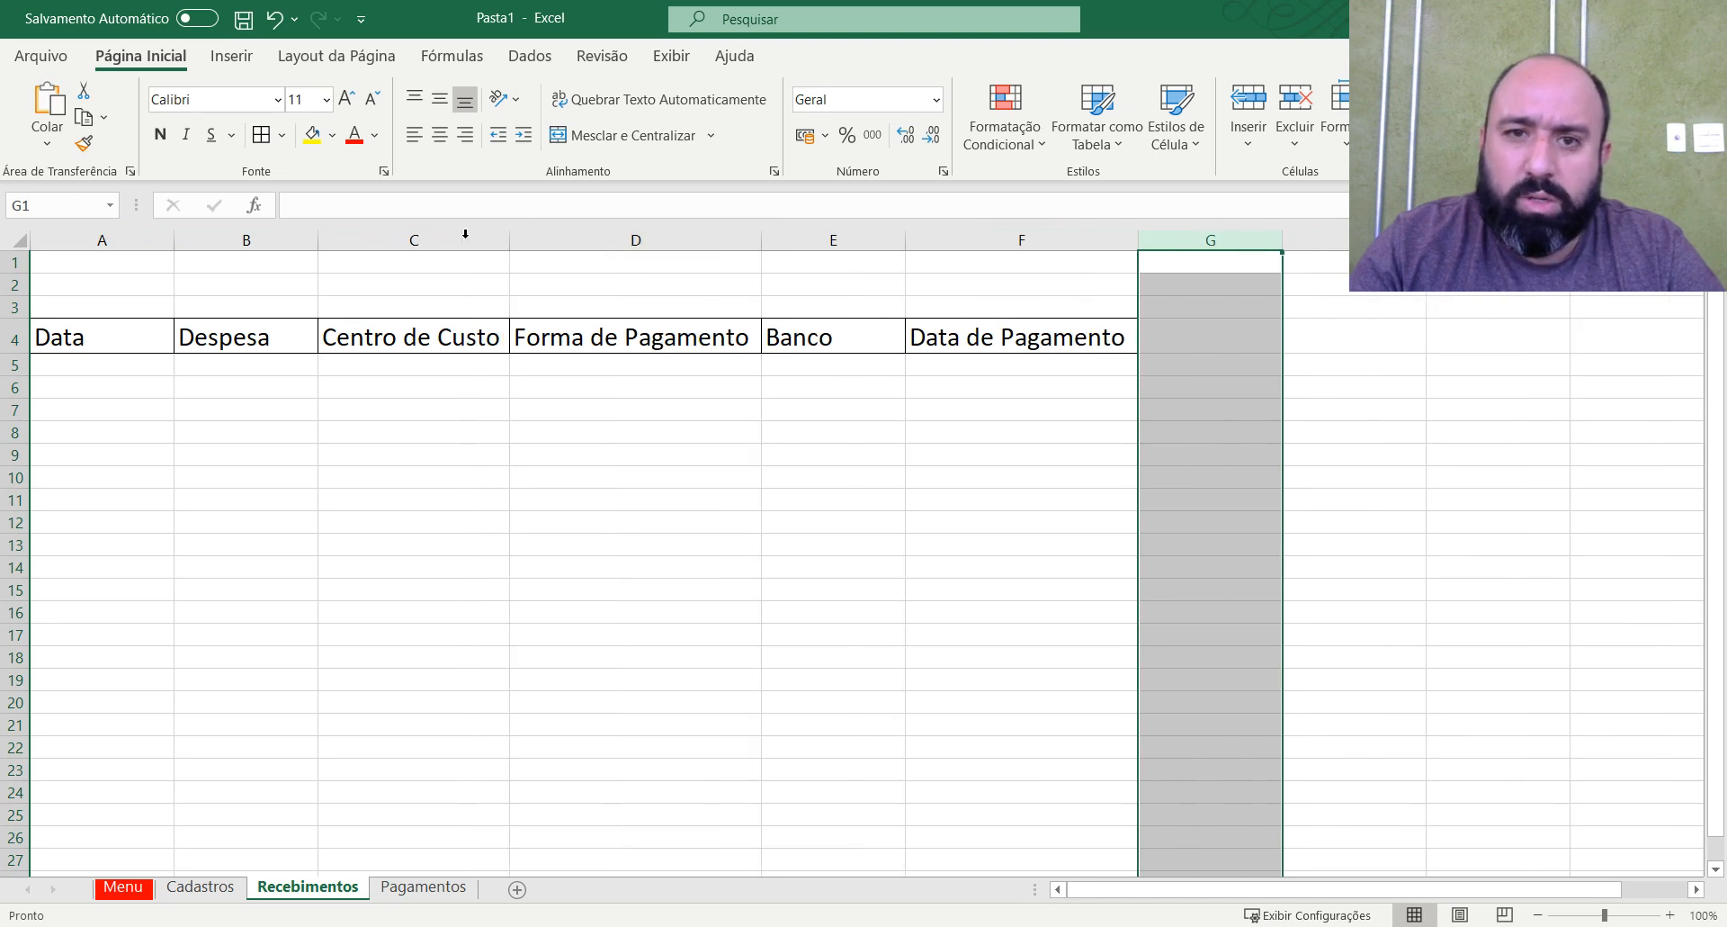
left_click(1051, 547)
Apply all borders to a long block of blank rows below the headers, from A5 across to column F.
left_click(119, 362)
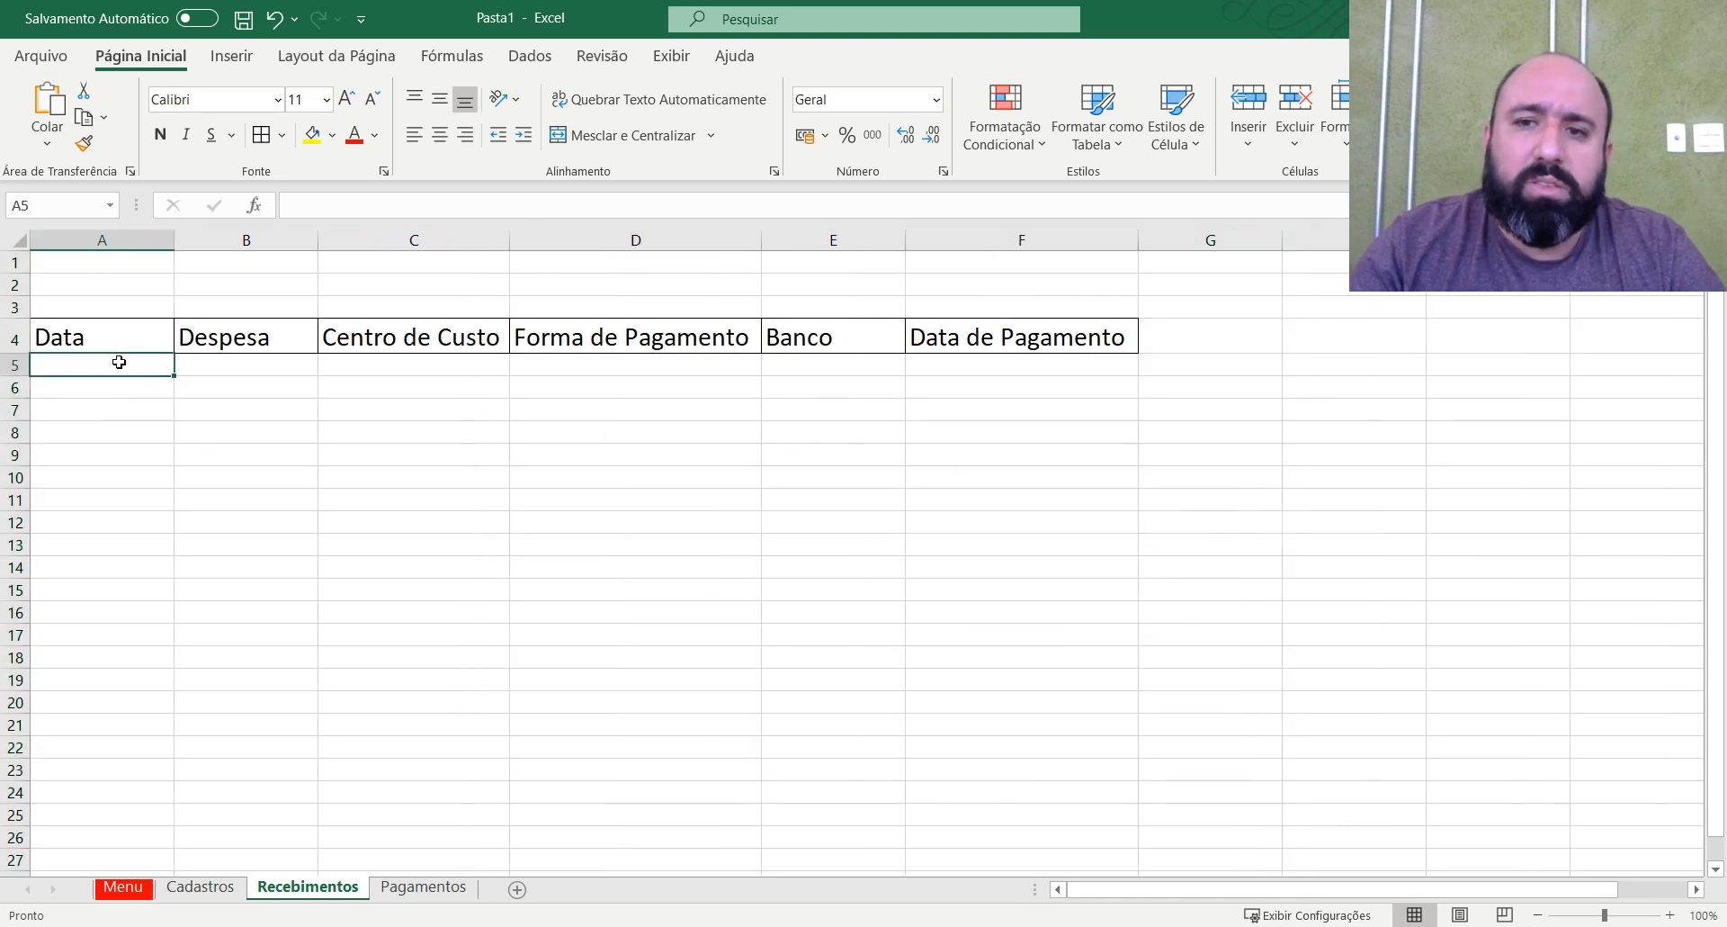
scroll(448, 551, "down", 16)
scroll(482, 598, "up", 16)
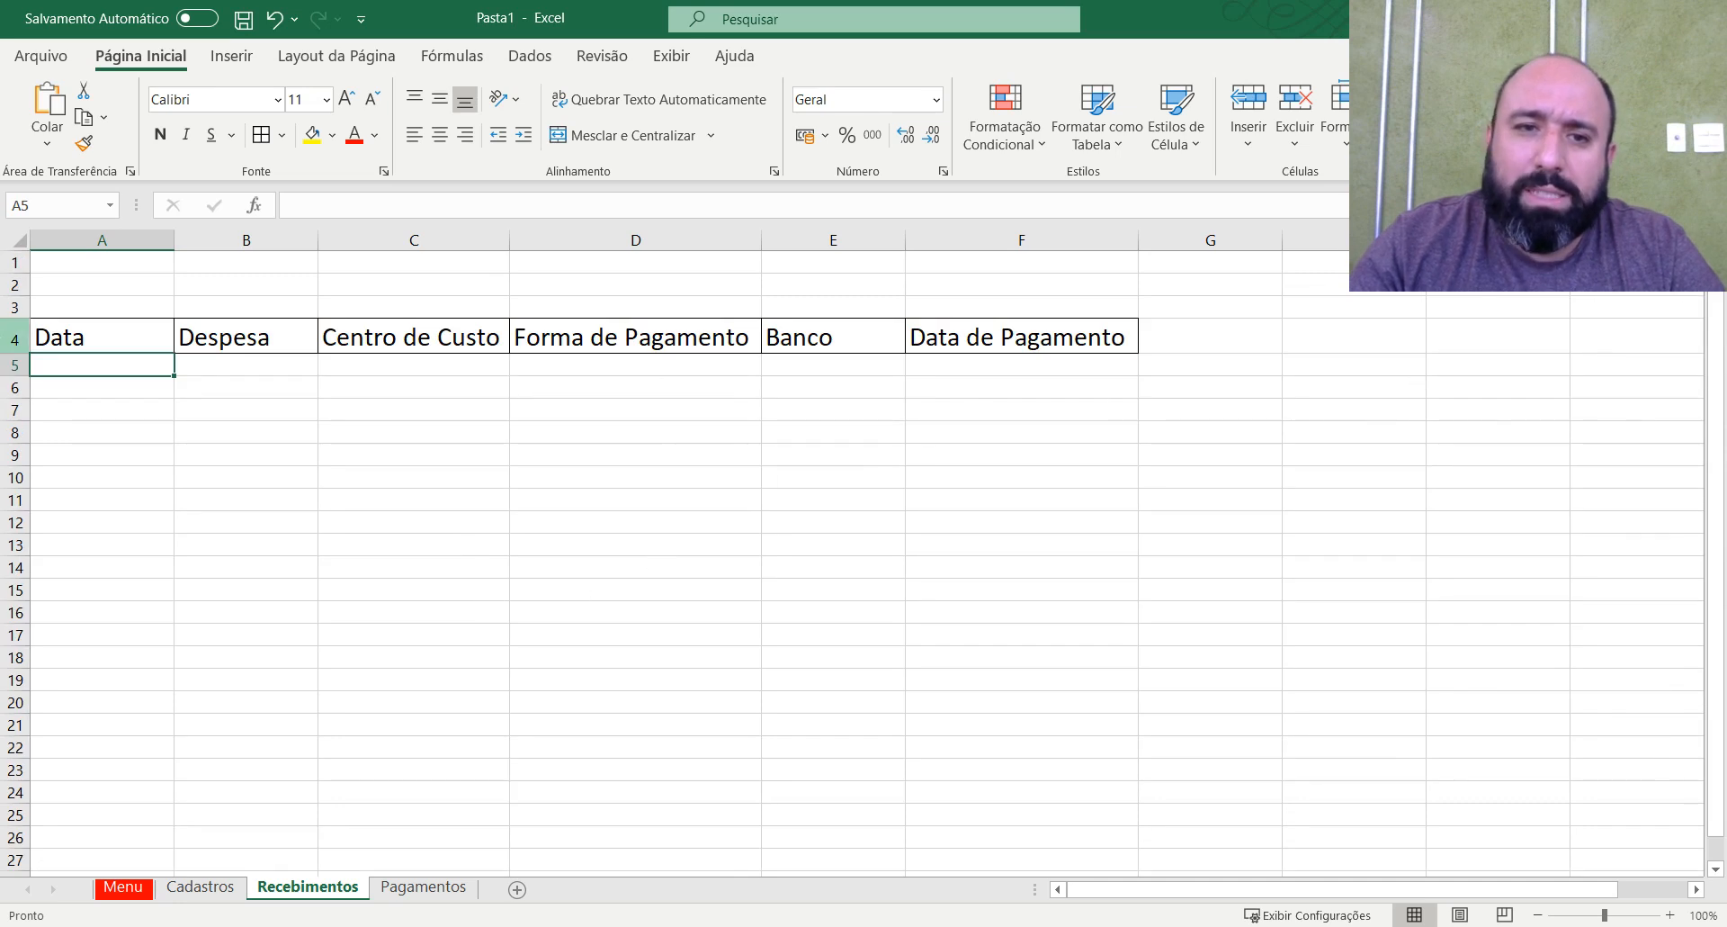
left_click_drag(65, 364, 964, 793)
scroll(826, 656, "up", 6)
scroll(826, 655, "up", 9)
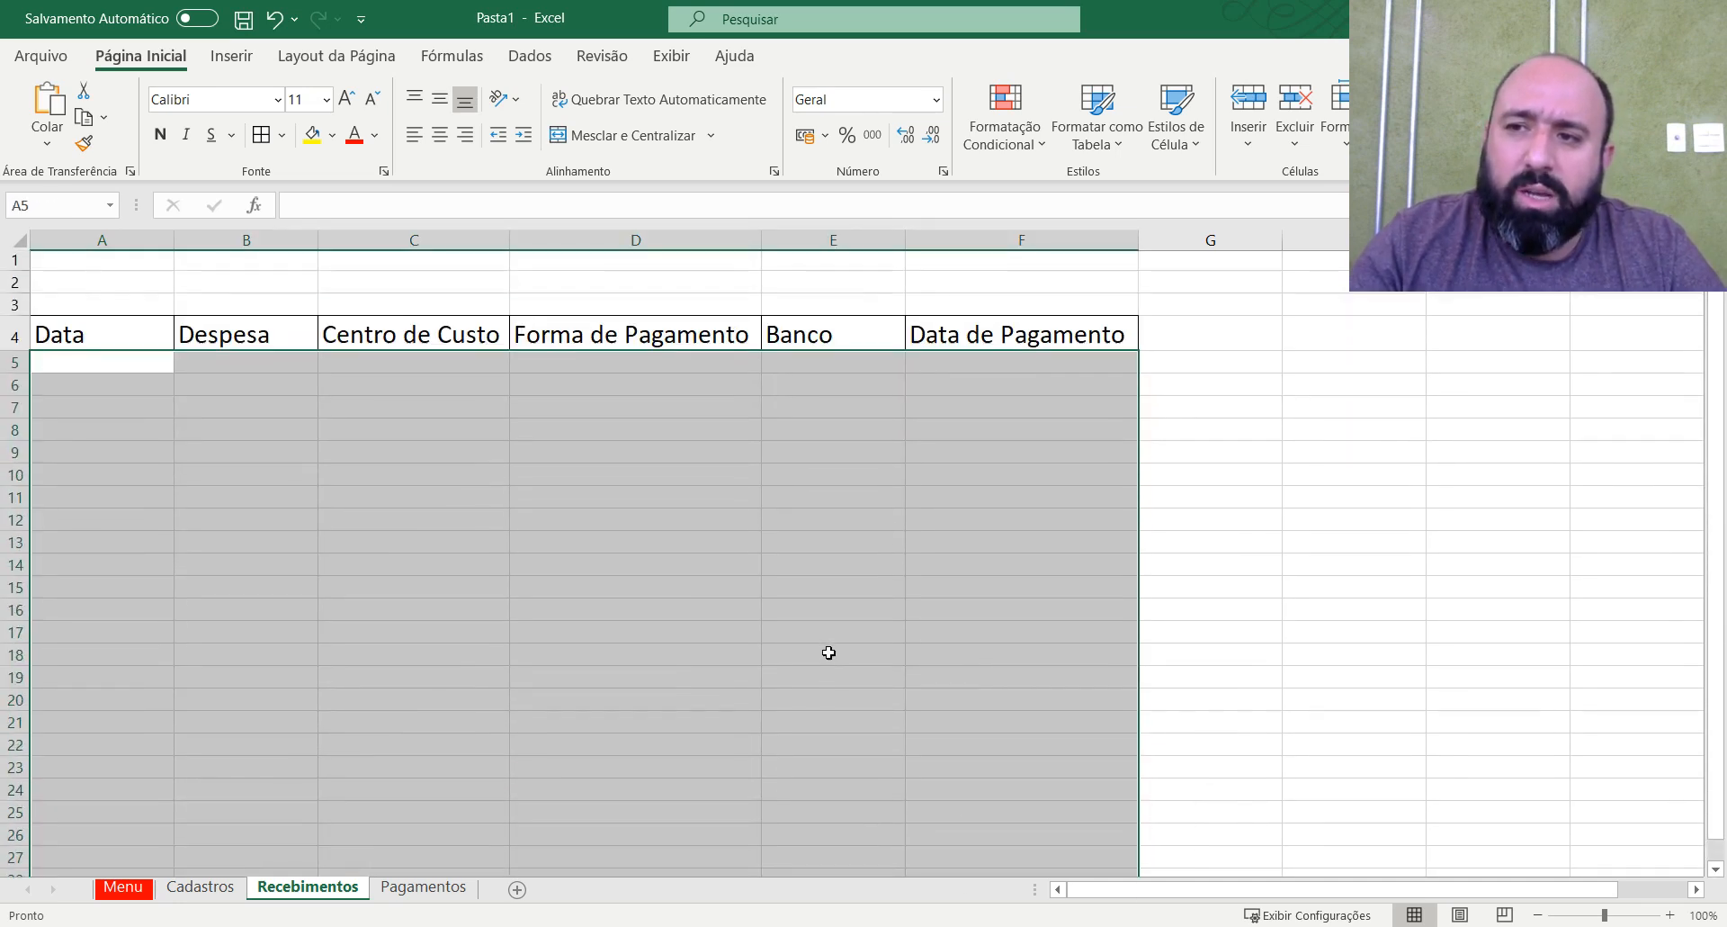
left_click(261, 135)
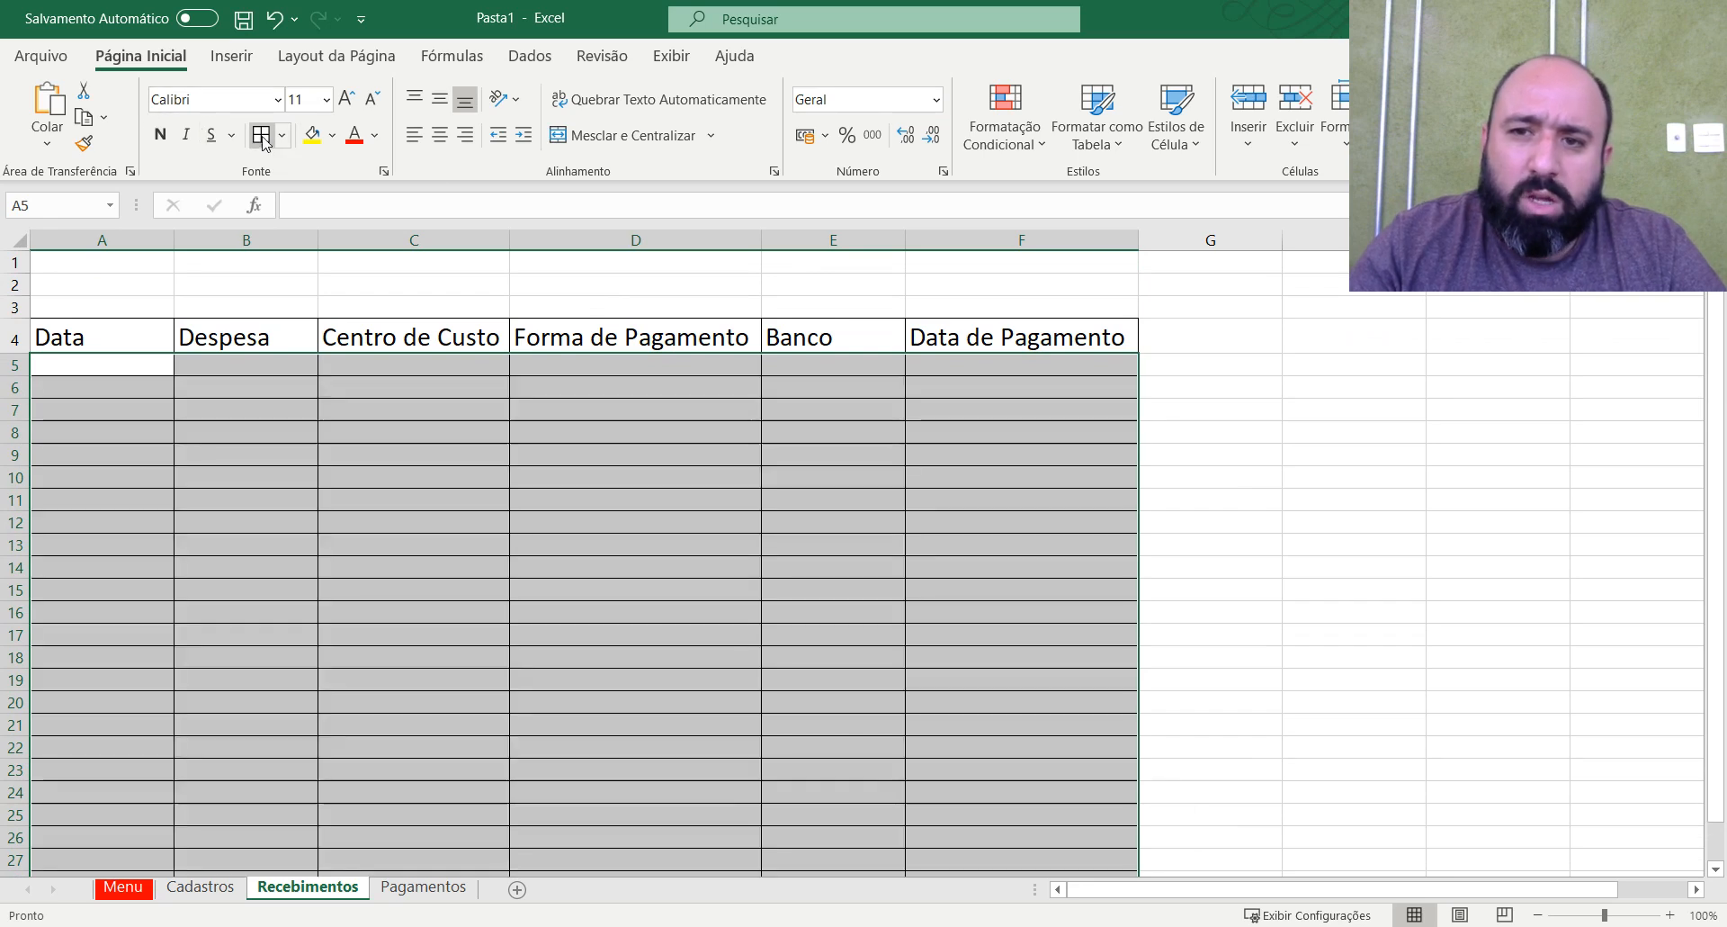
left_click(1504, 469)
left_click(1405, 432)
left_click(1237, 431)
left_click(830, 441)
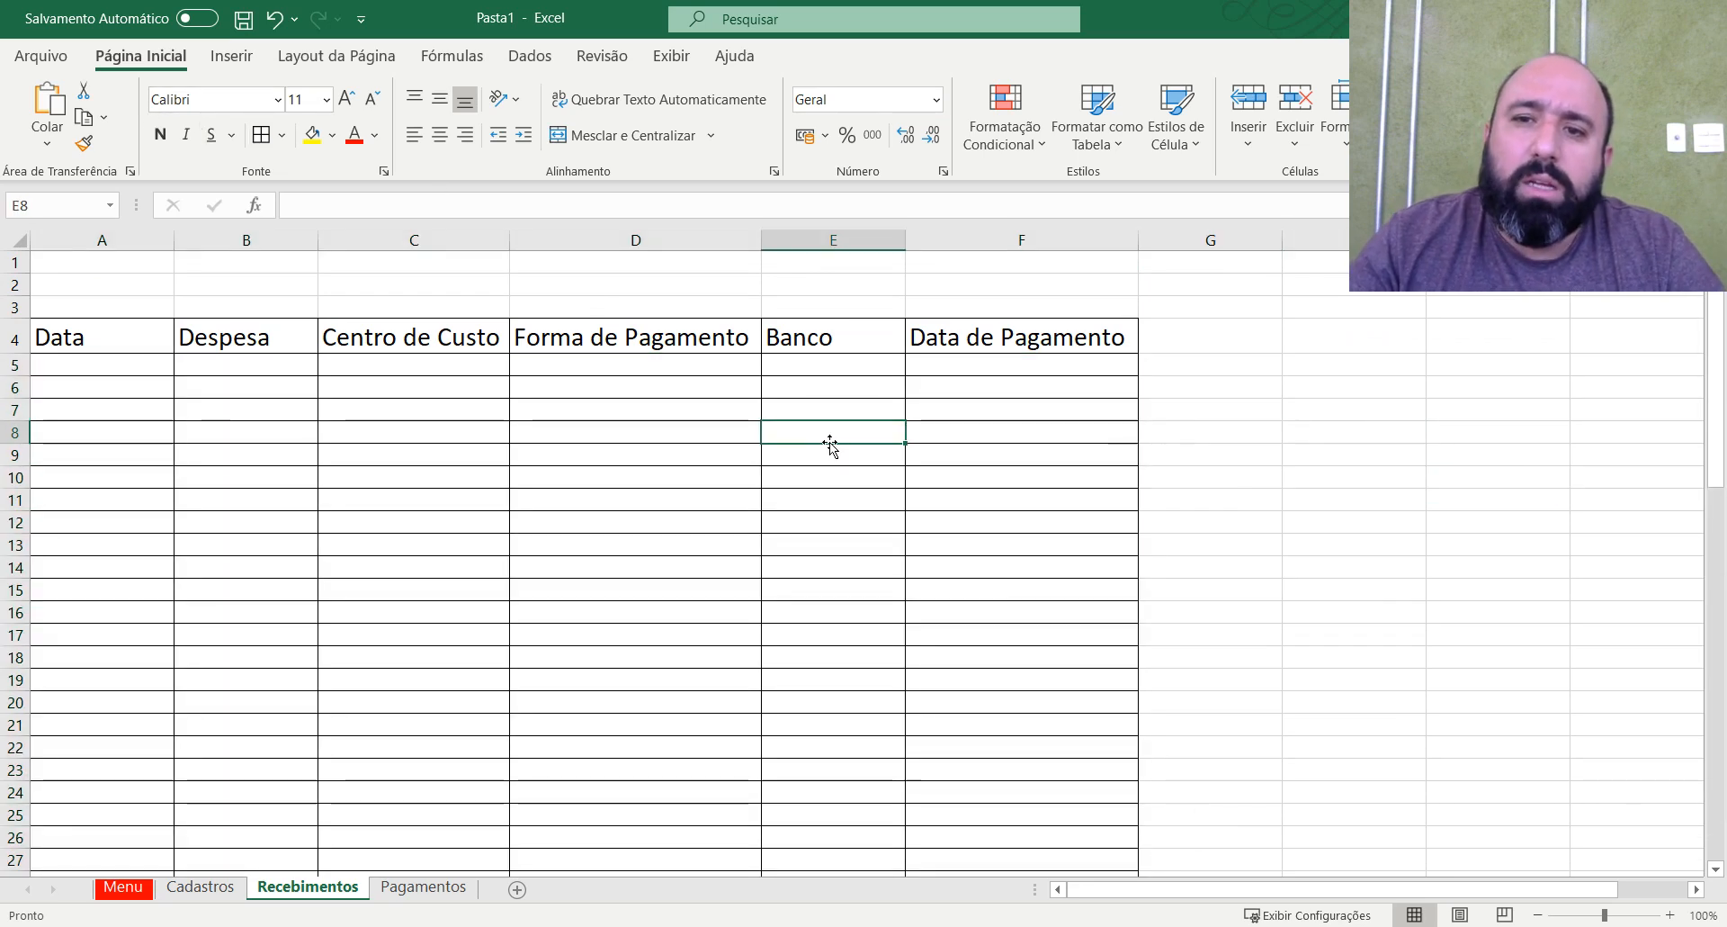
left_click(1241, 457)
scroll(1079, 454, "down", 1)
scroll(1079, 454, "up", 1)
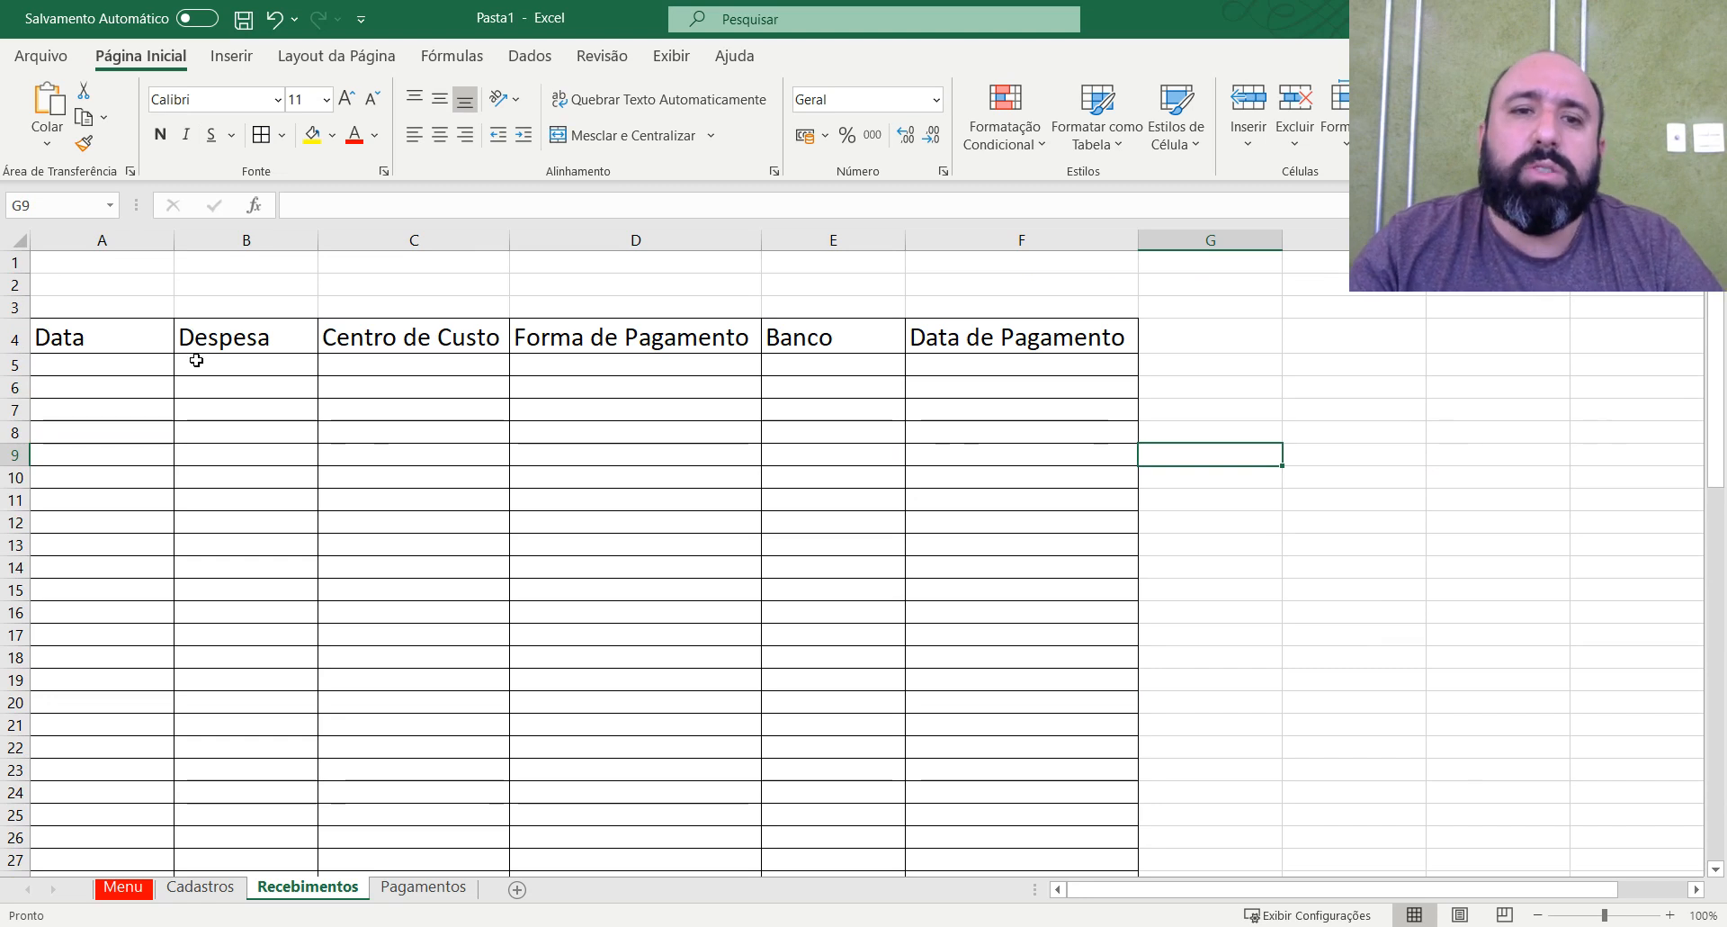
Widen the Despesa column to about twice its width and centre the headers in A4:F4 of the Recebimentos sheet.
left_click_drag(317, 240, 462, 241)
left_click(59, 333)
left_click_drag(59, 333, 1169, 337)
left_click(439, 135)
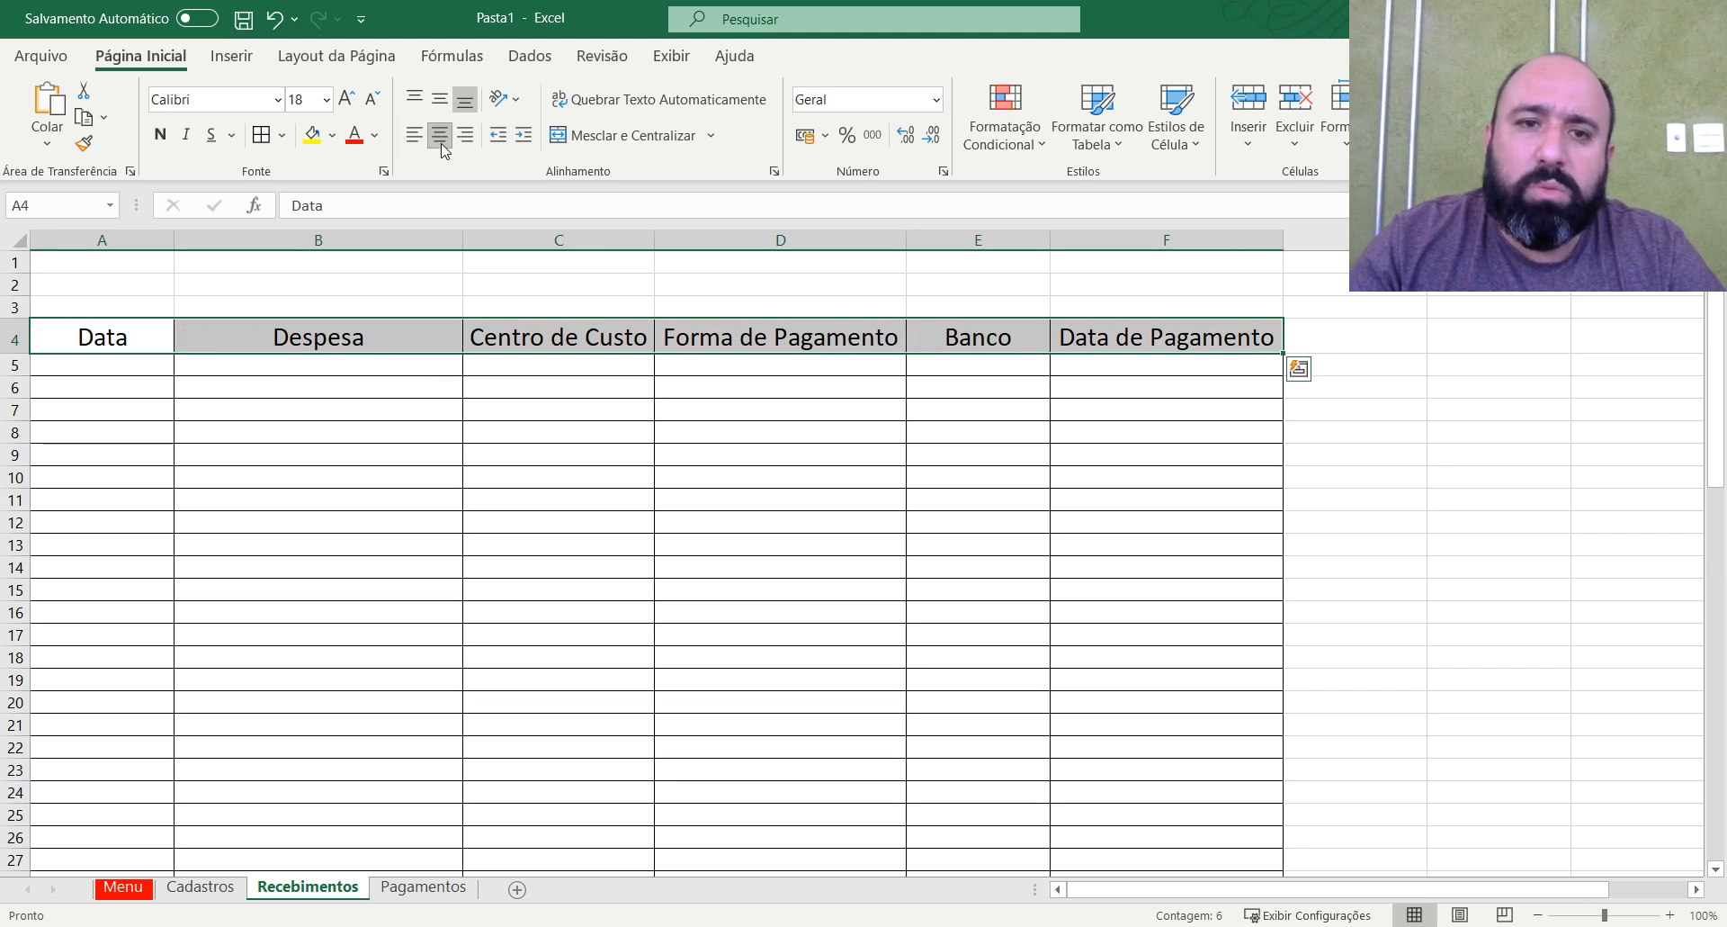
left_click(1085, 524)
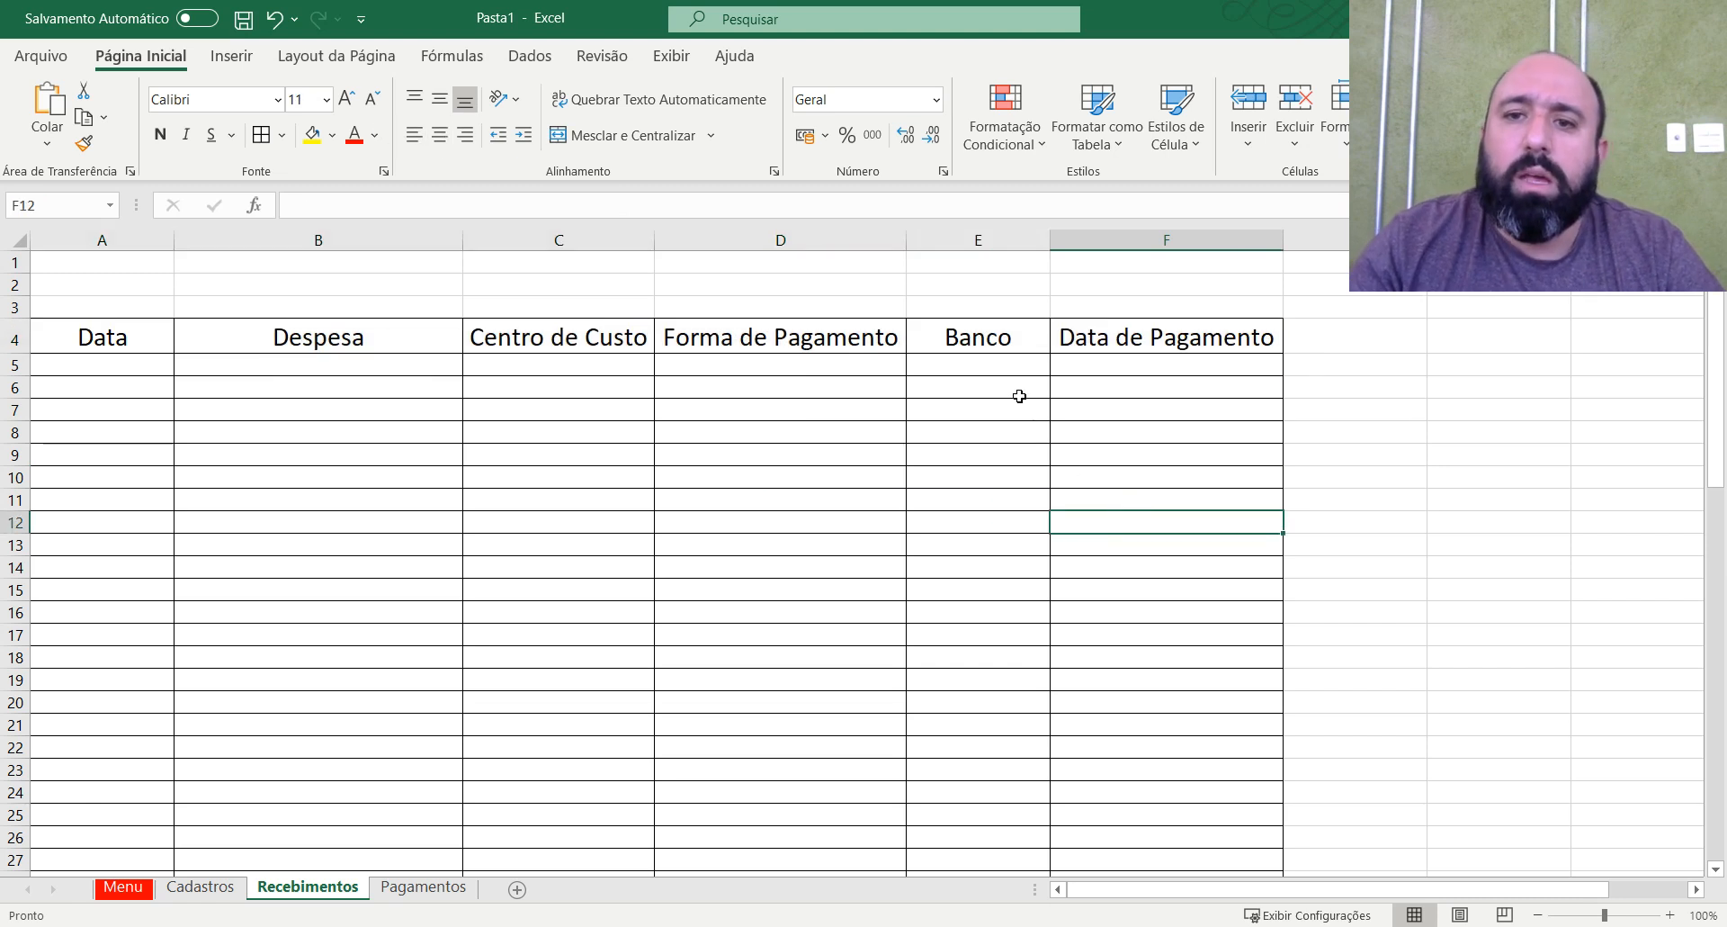
left_click(584, 372)
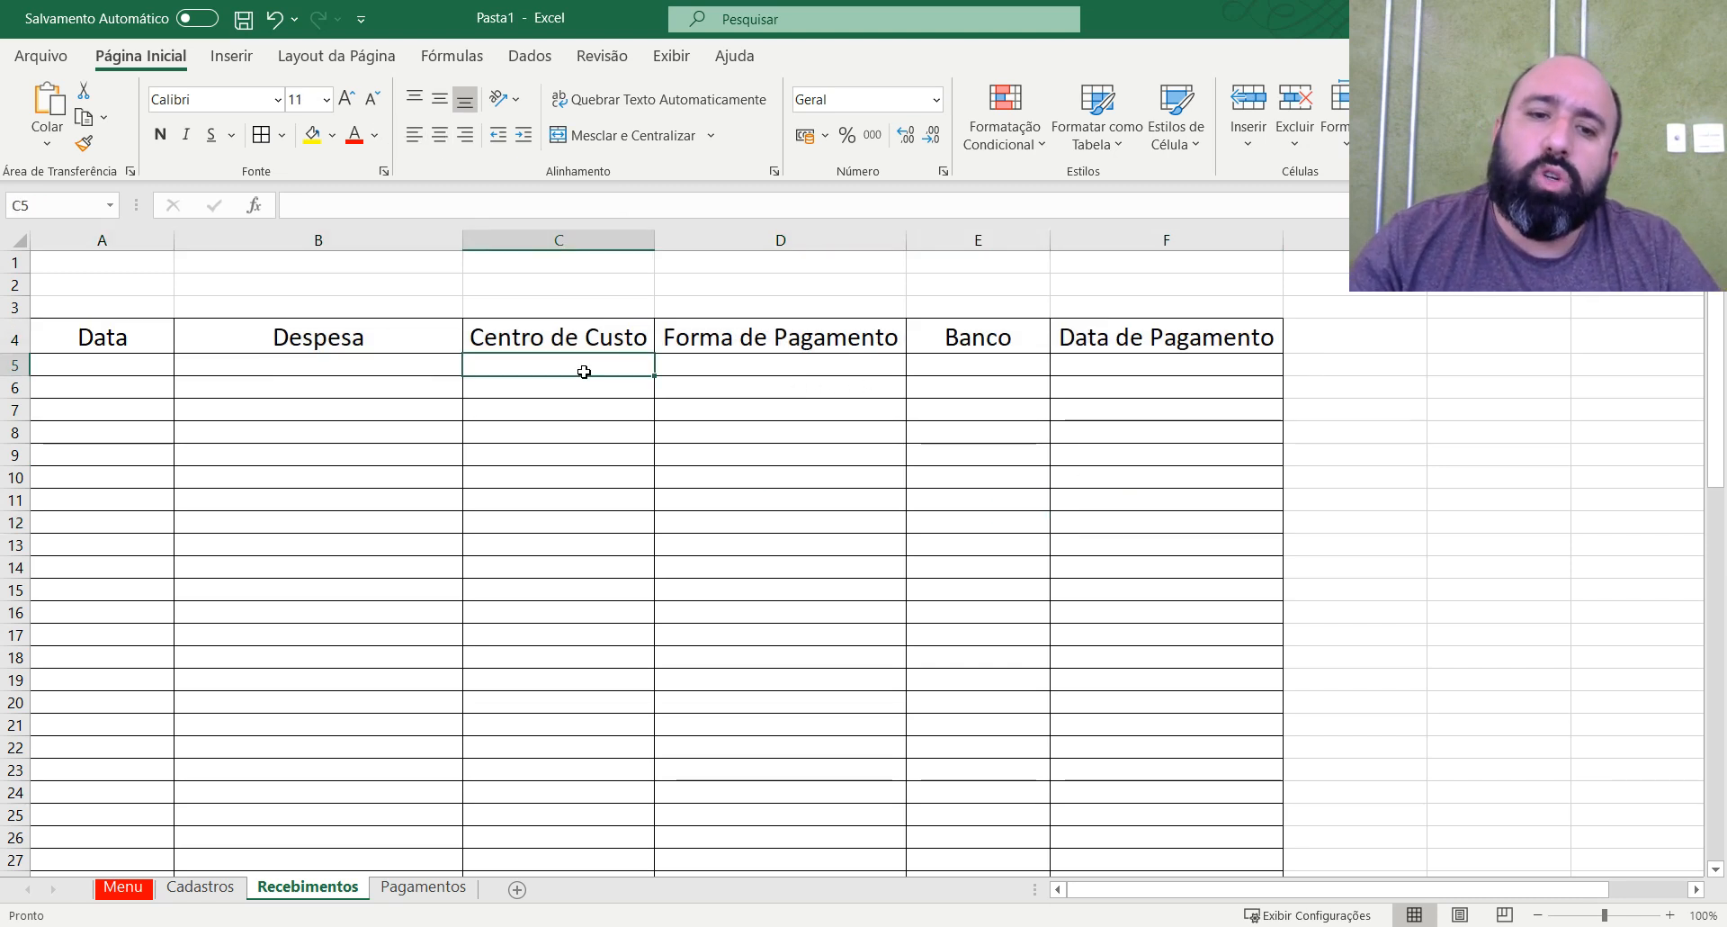
Examine the Plano de Contas de Recebimento and Plano de Contas de Pagamentos lists on the Cadastros sheet and return to Recebimentos.
left_click(199, 887)
key("Left")
left_click(576, 308)
left_click(154, 285)
left_click(480, 282)
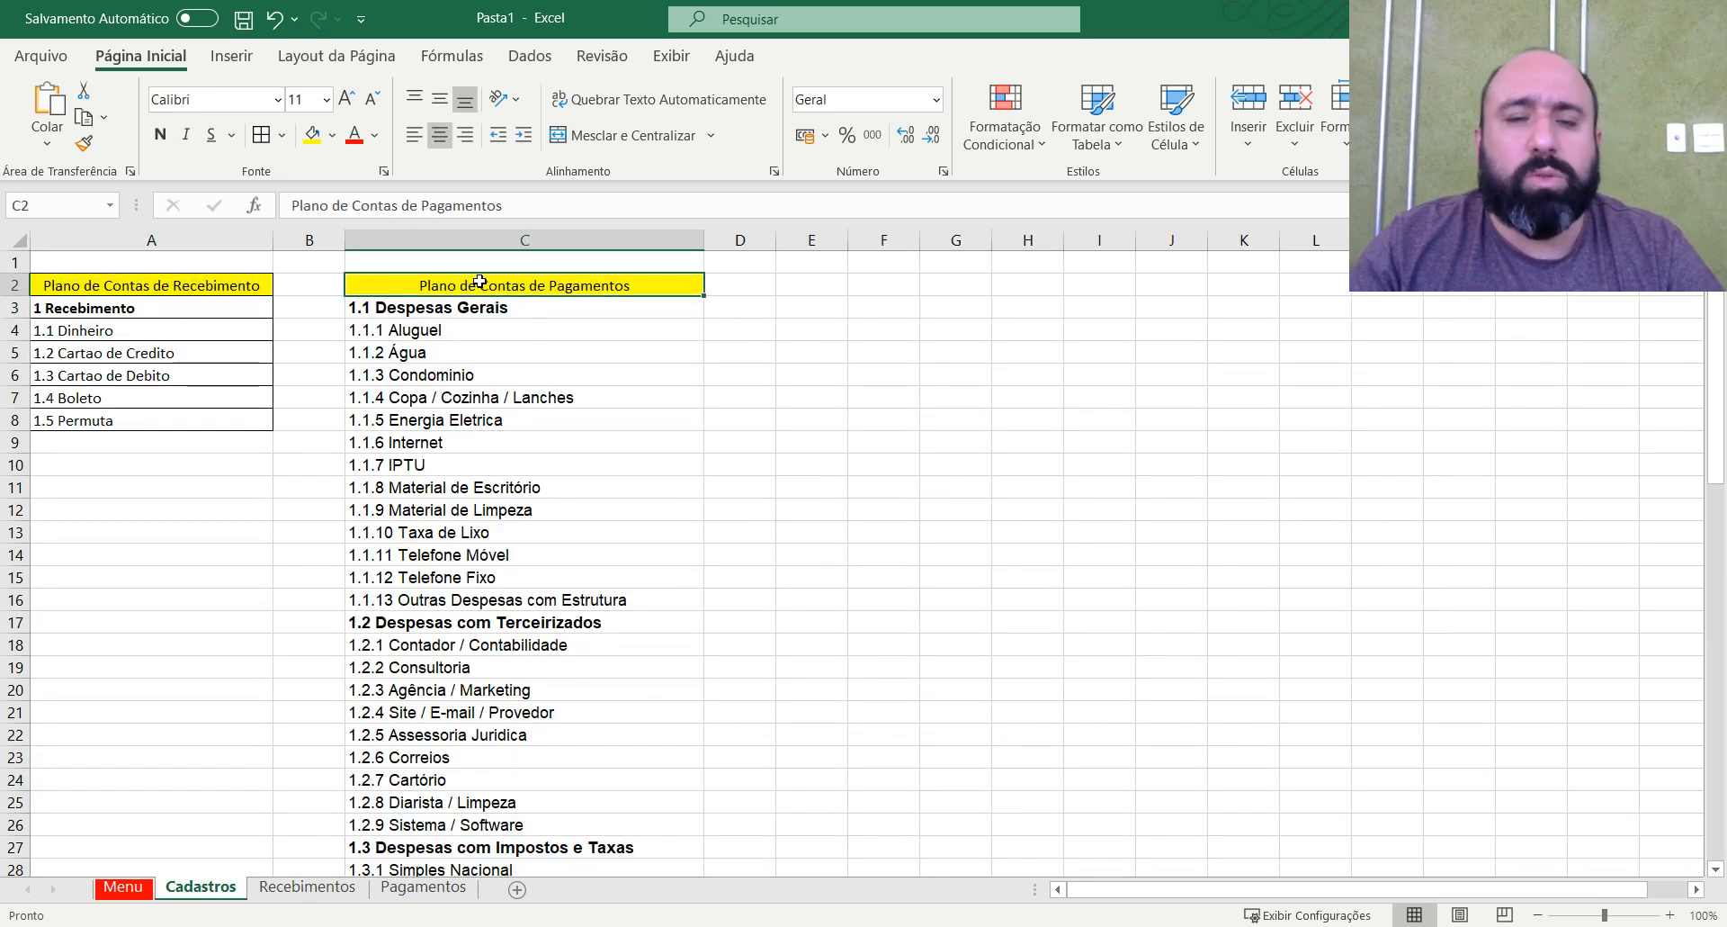
left_click(540, 310)
left_click(307, 887)
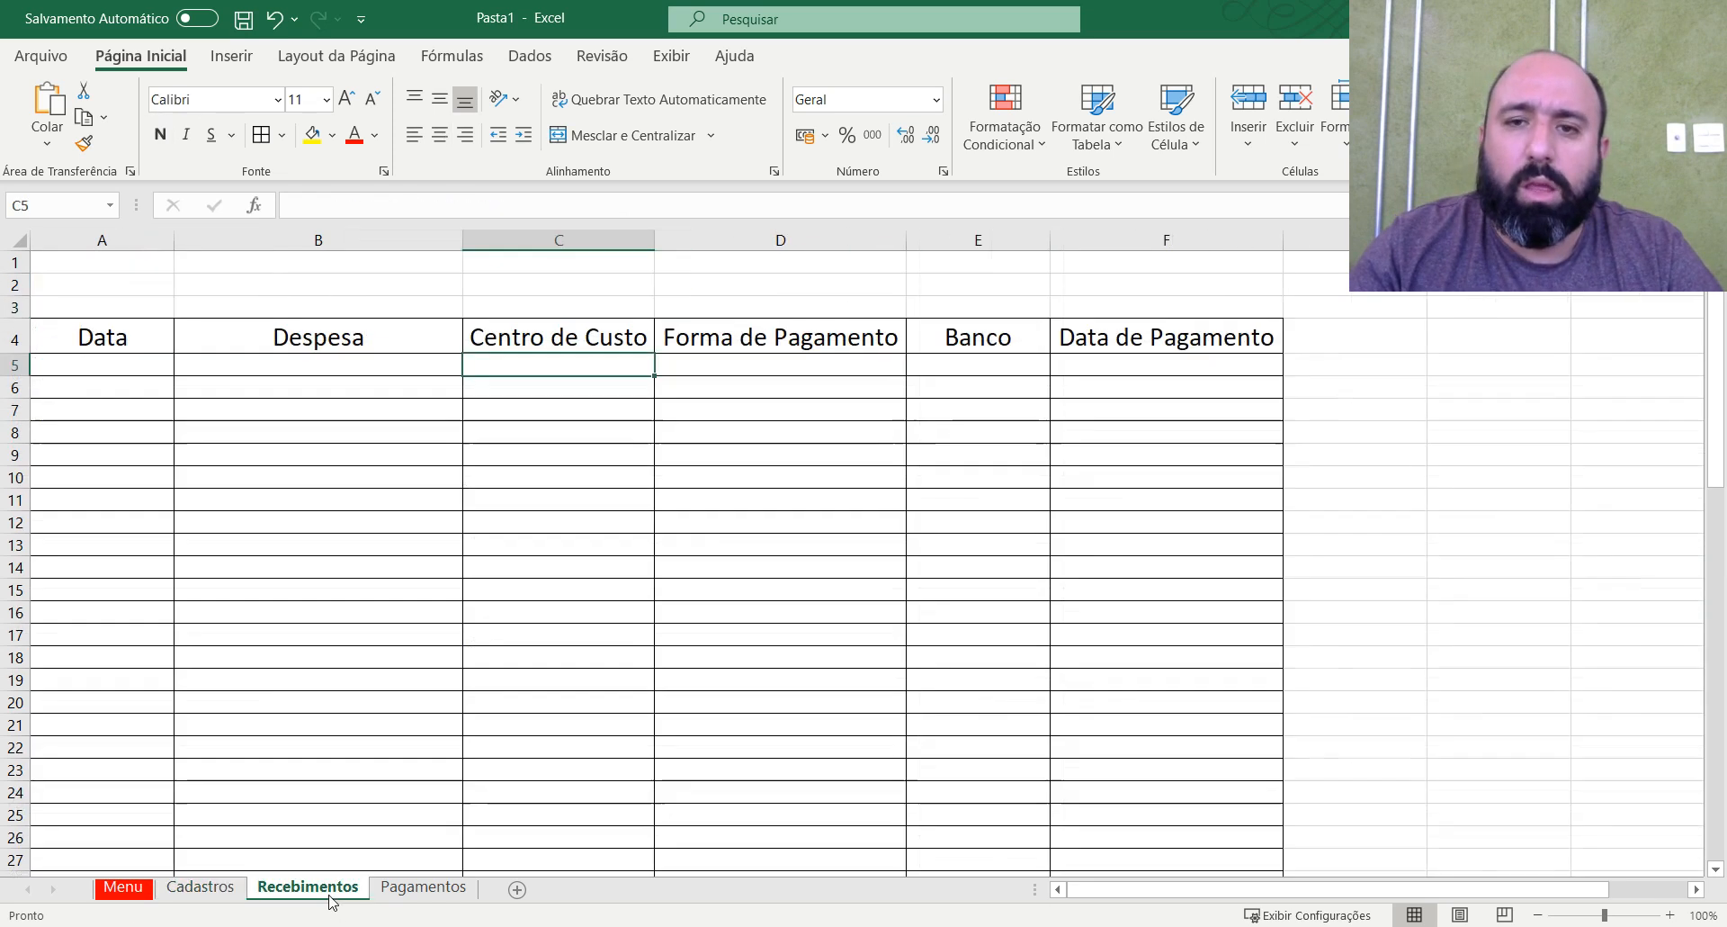
left_click(743, 450)
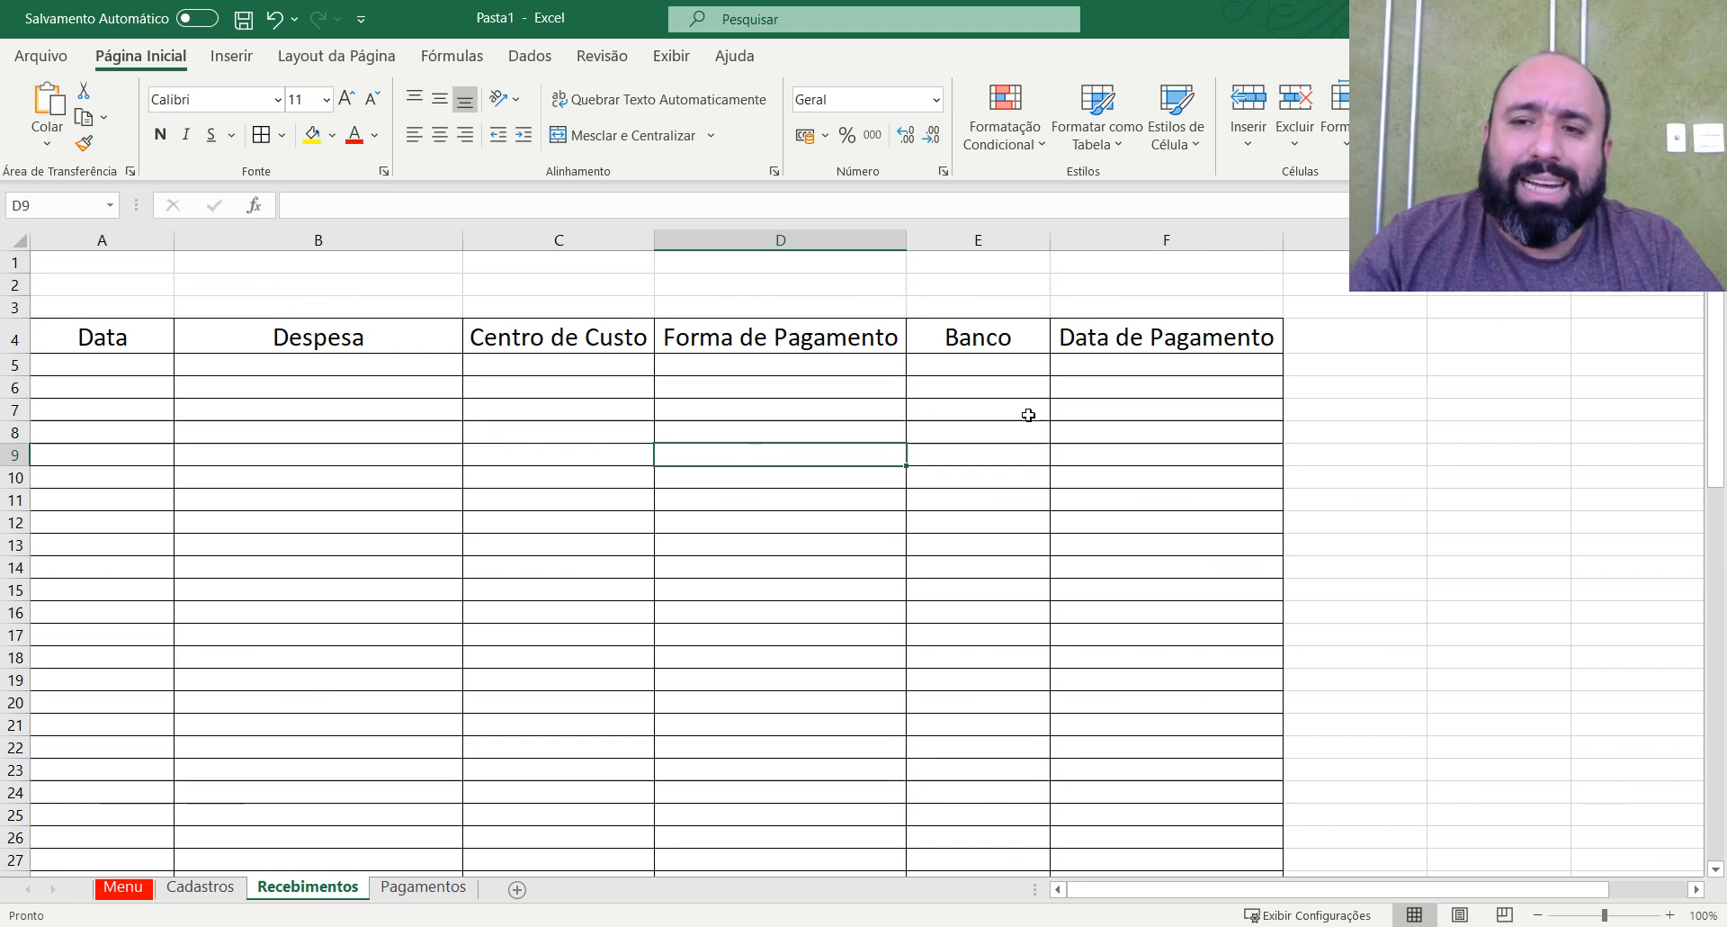
left_click(1093, 365)
left_click(135, 369)
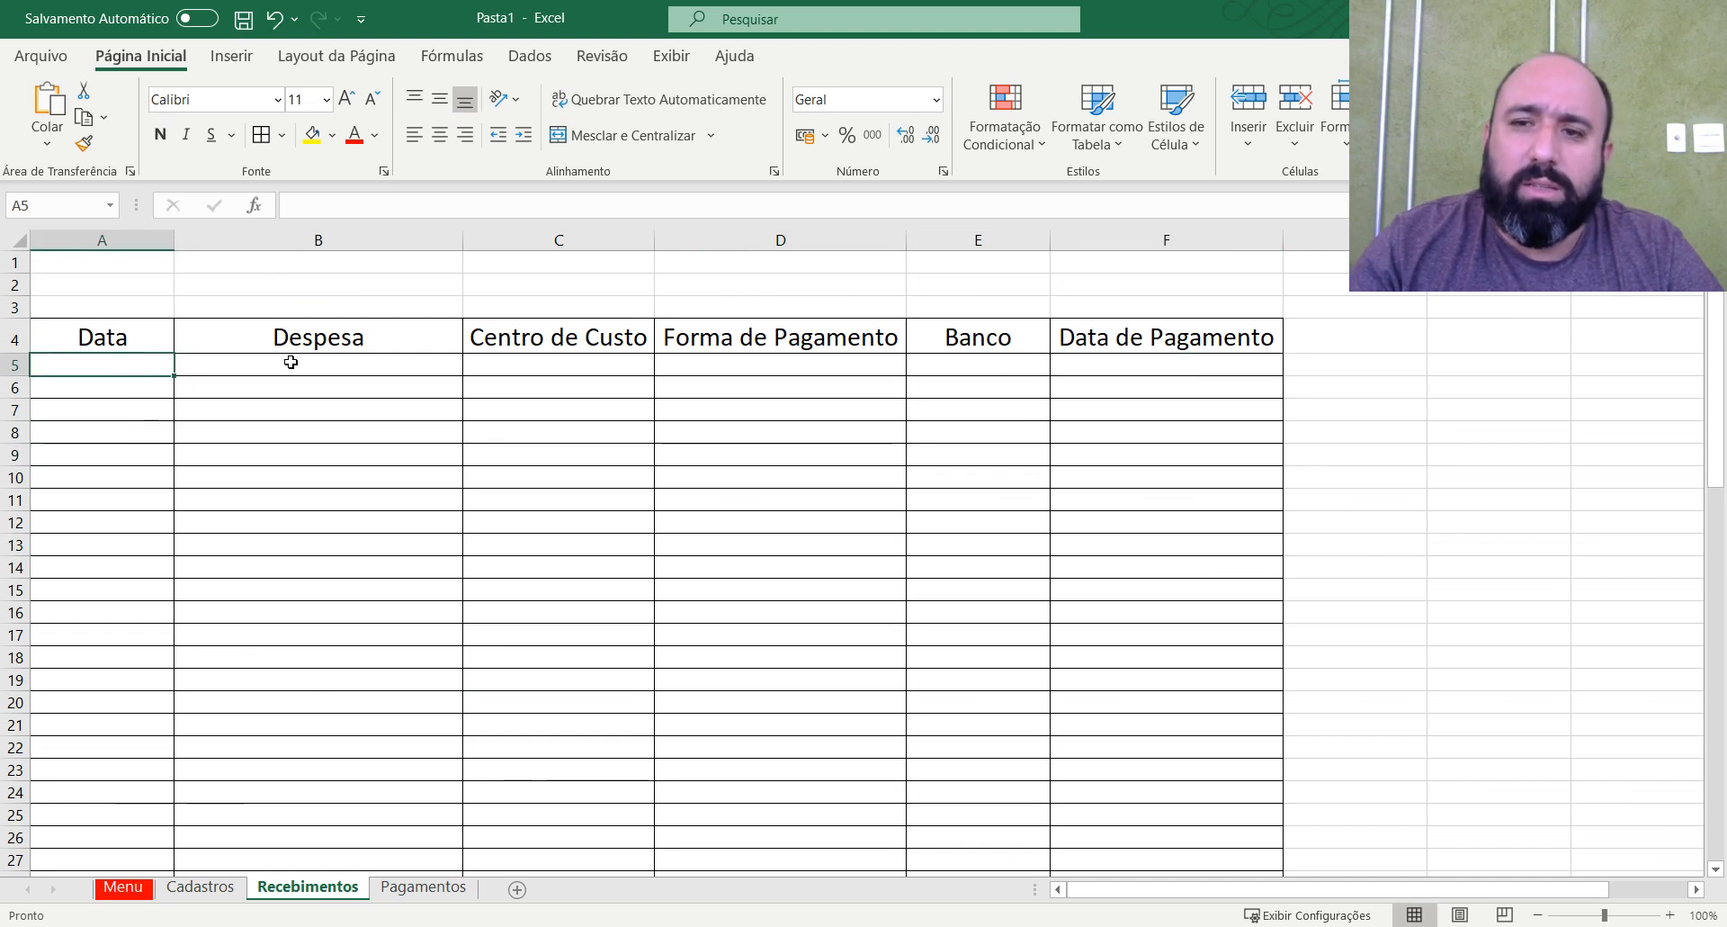
left_click(1114, 367)
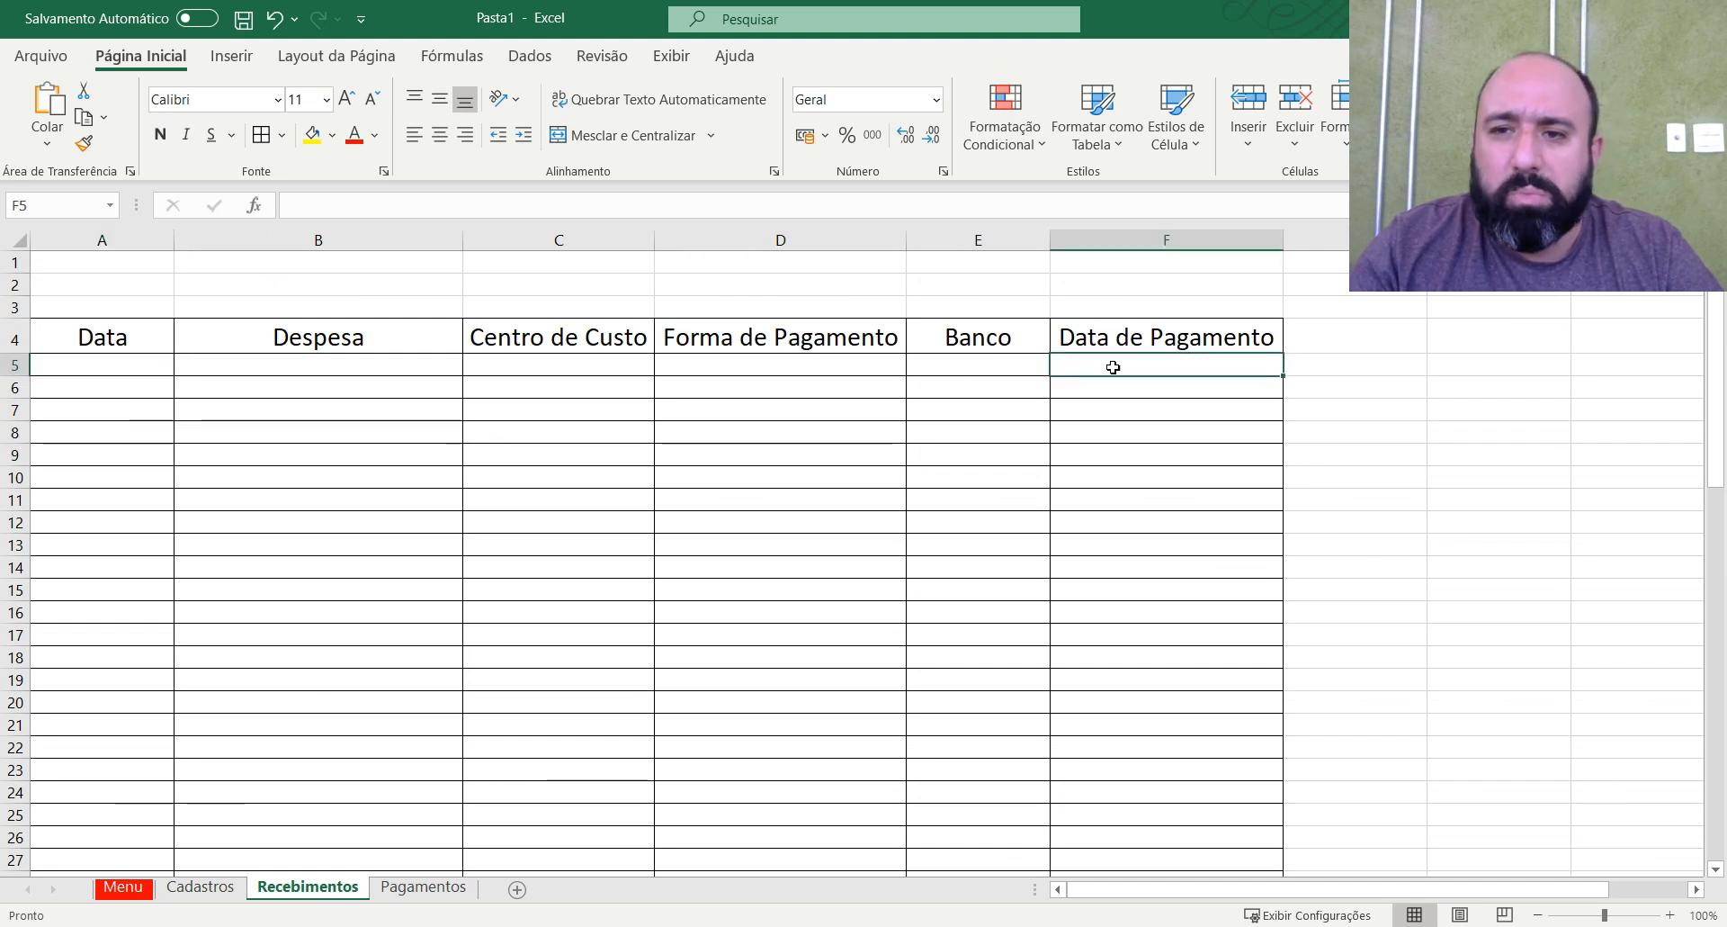
left_click(370, 370)
left_click(307, 562)
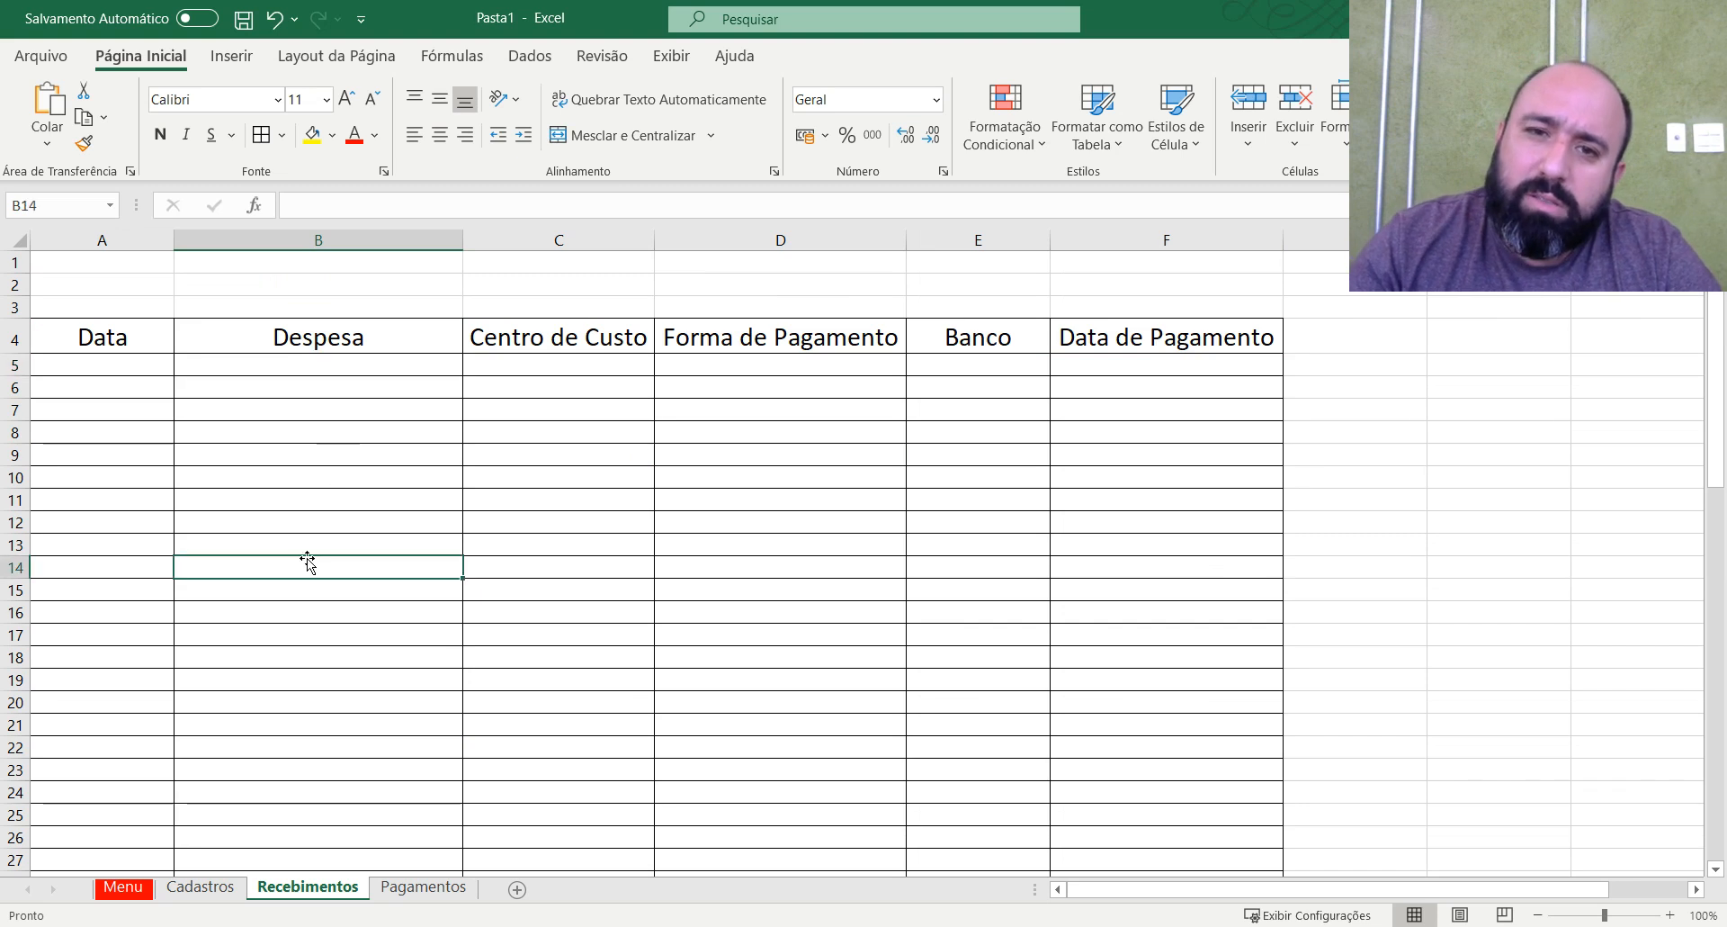
left_click(364, 367)
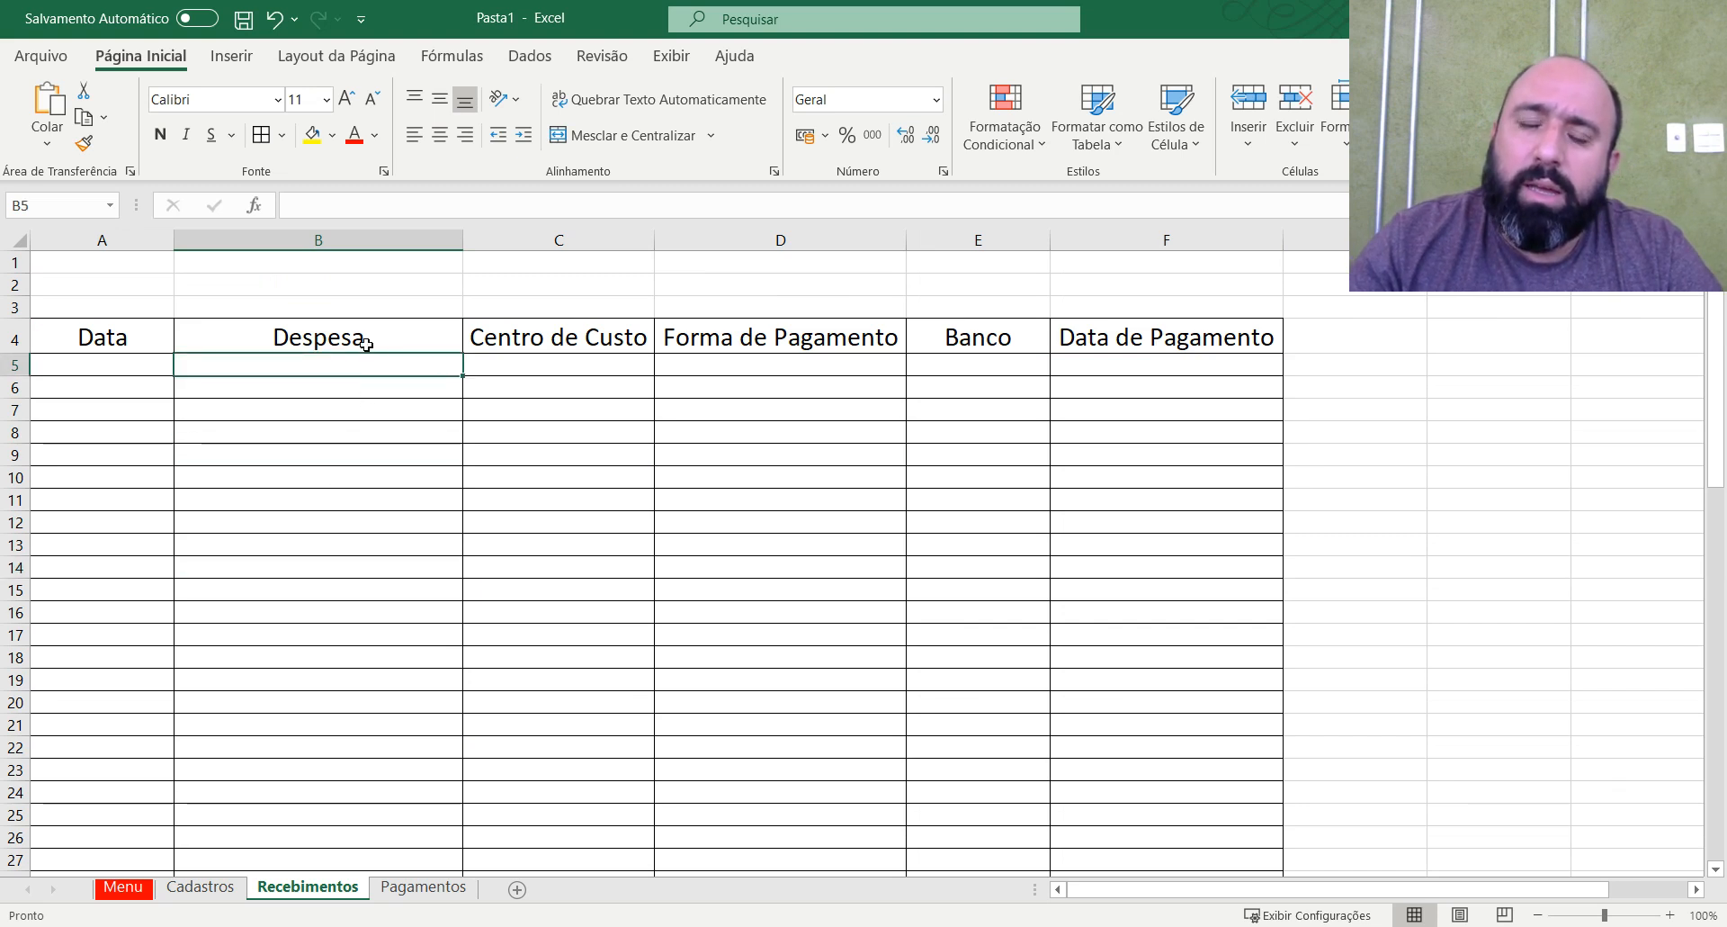
left_click(796, 385)
left_click(809, 344)
key("Down")
key("Down")
left_click(809, 340)
Go to the Menu sheet, follow its CADASTROS link and widen column E to about three times its width.
key("ctrl+Page_Up")
key("ctrl+Page_Up")
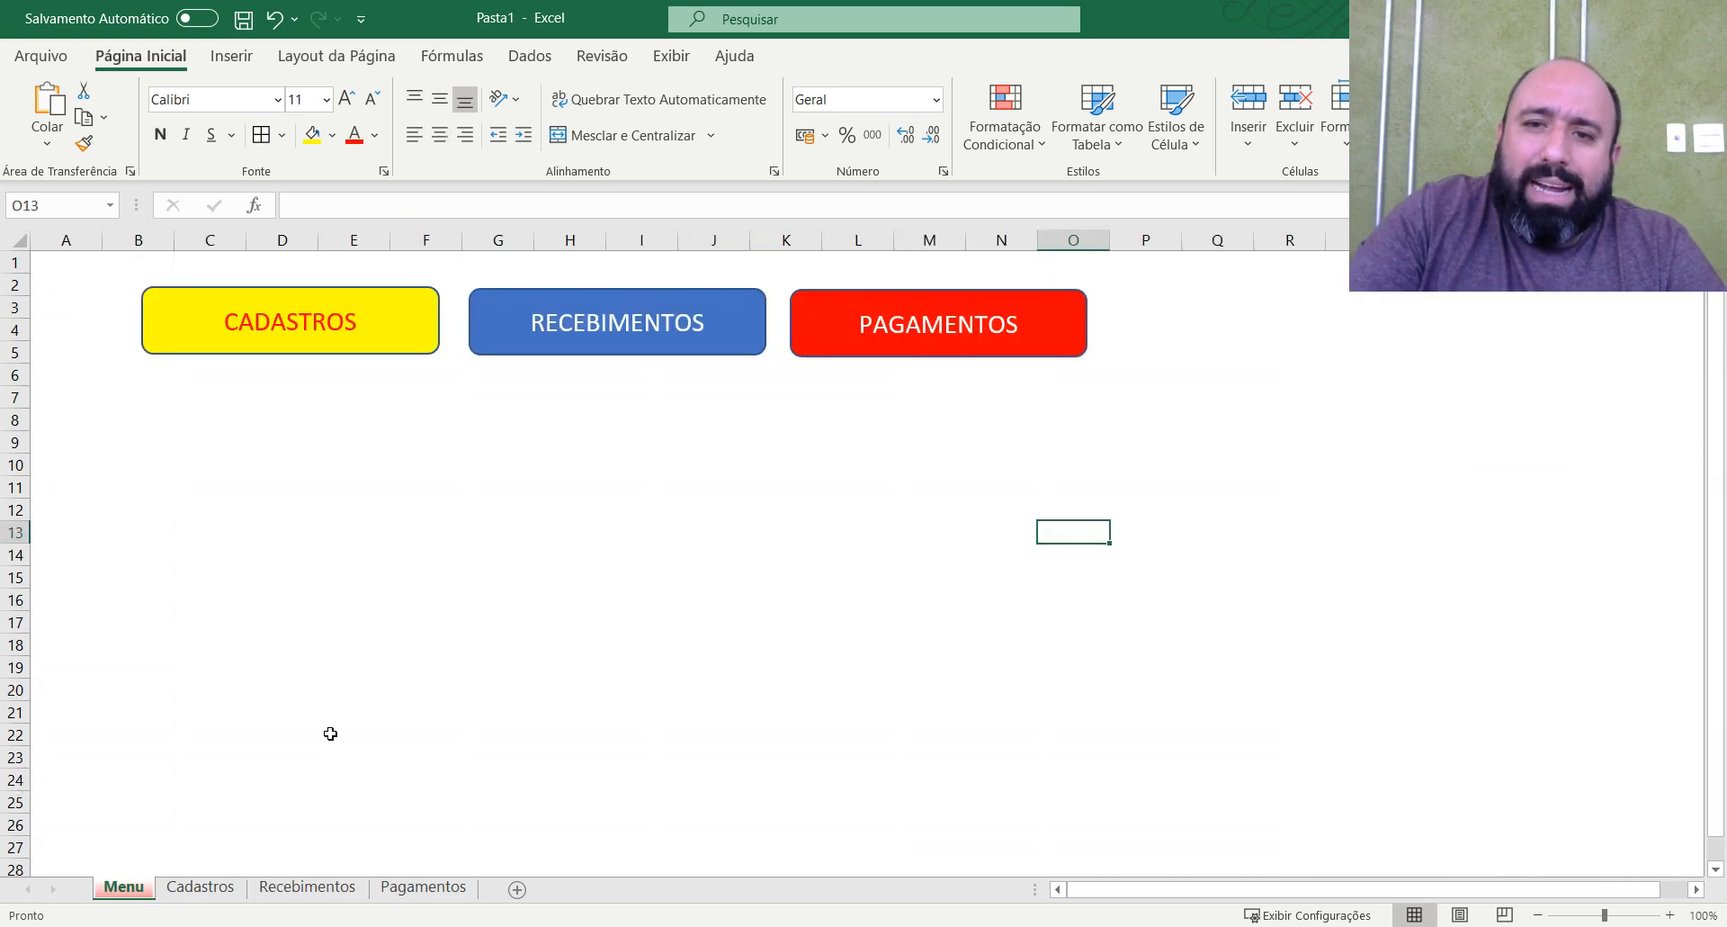
left_click(304, 345)
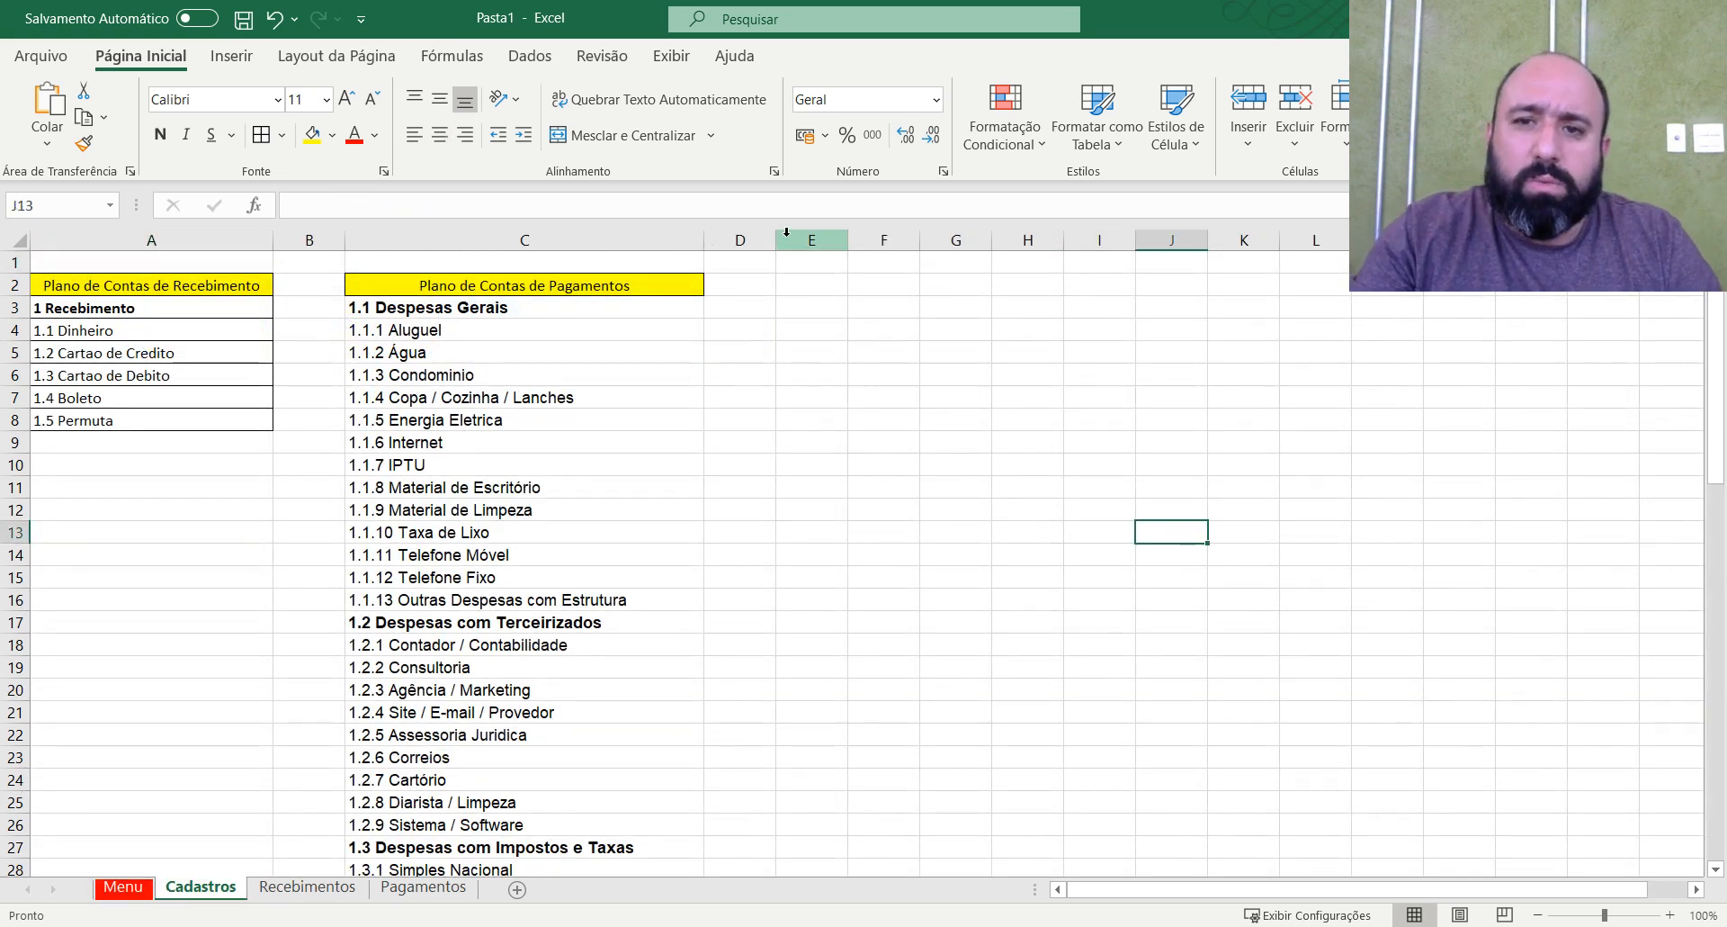
left_click_drag(848, 240, 1014, 240)
Copy the yellow heading in C2 to E2 and replace its text with "Formas de Pagamento".
left_click(828, 279)
left_click(514, 275)
key("ctrl+c")
left_click(864, 288)
key("ctrl+v")
type("Formas de Pagamento")
key("Return")
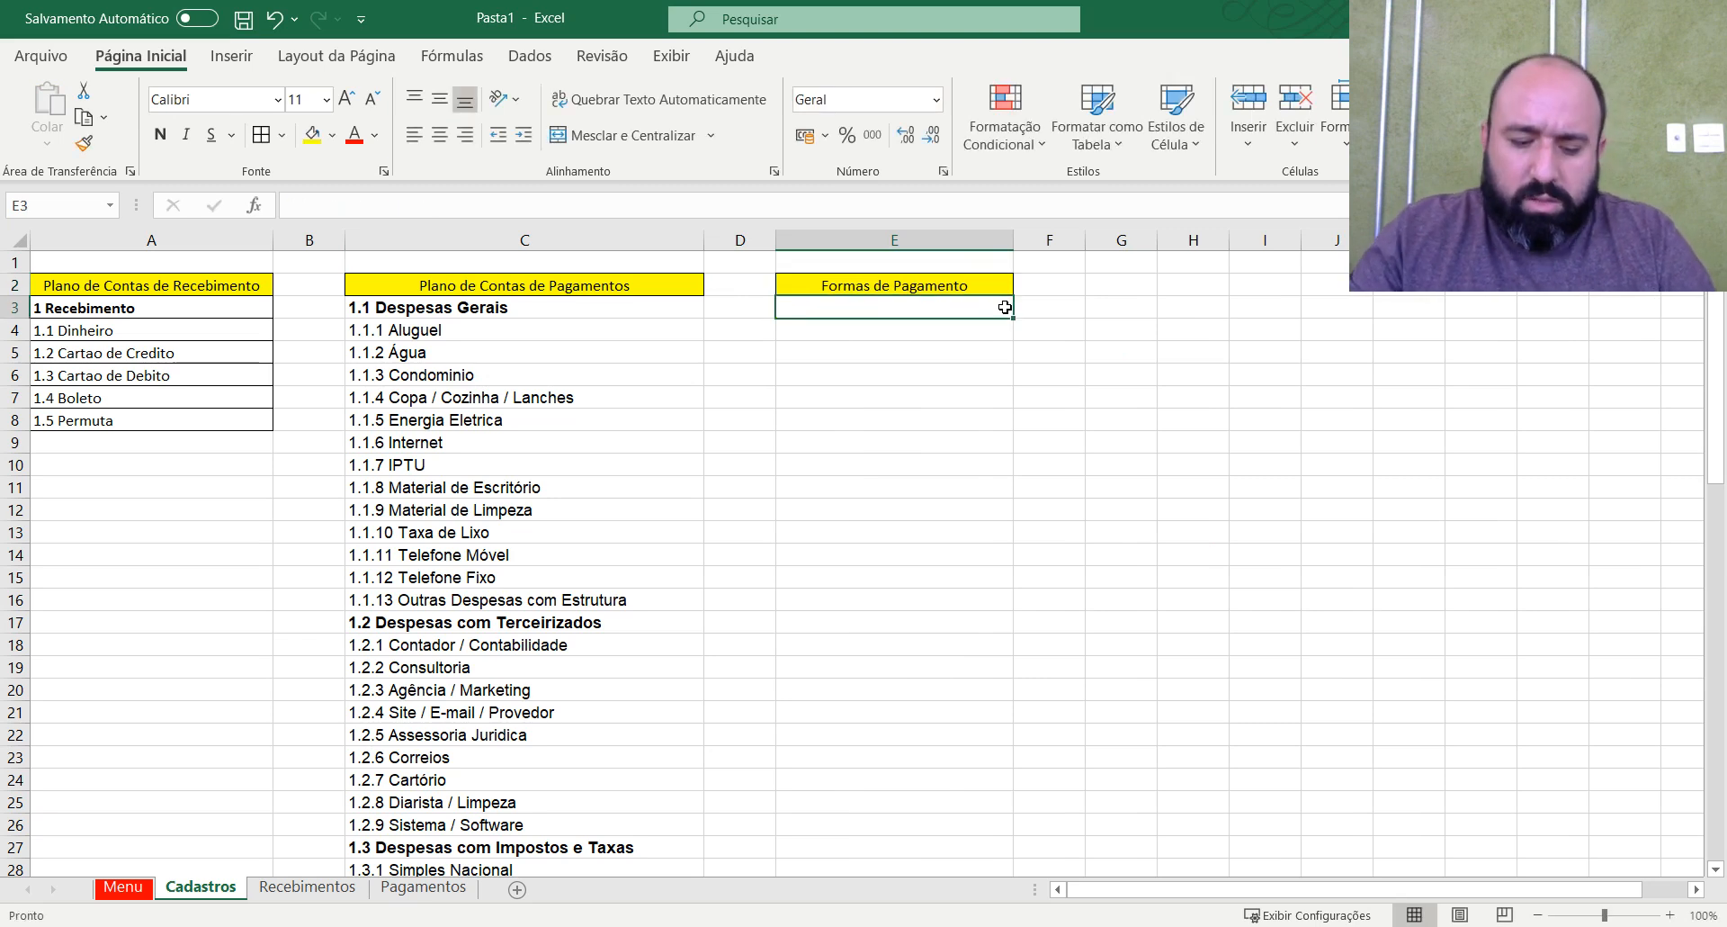
List Boleto, Dinheiro, Cartão de Crédito and Cartao de Debito in E3:E6 under the Formas de Pagamento heading.
type("Boleto")
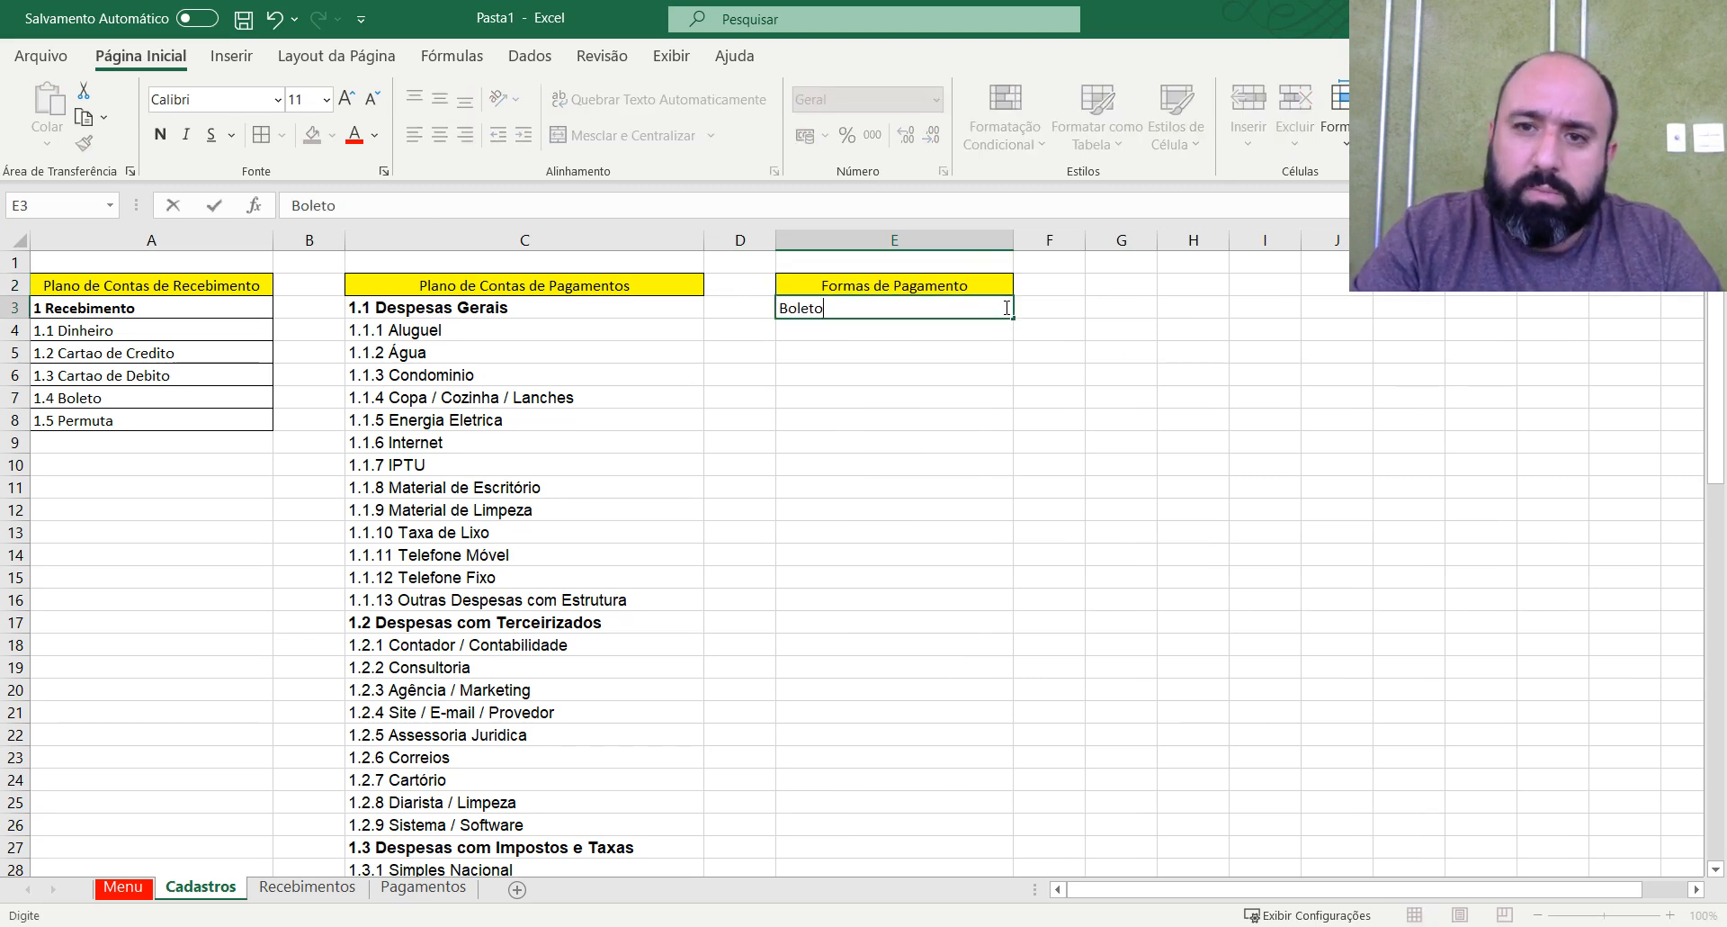
key("Return")
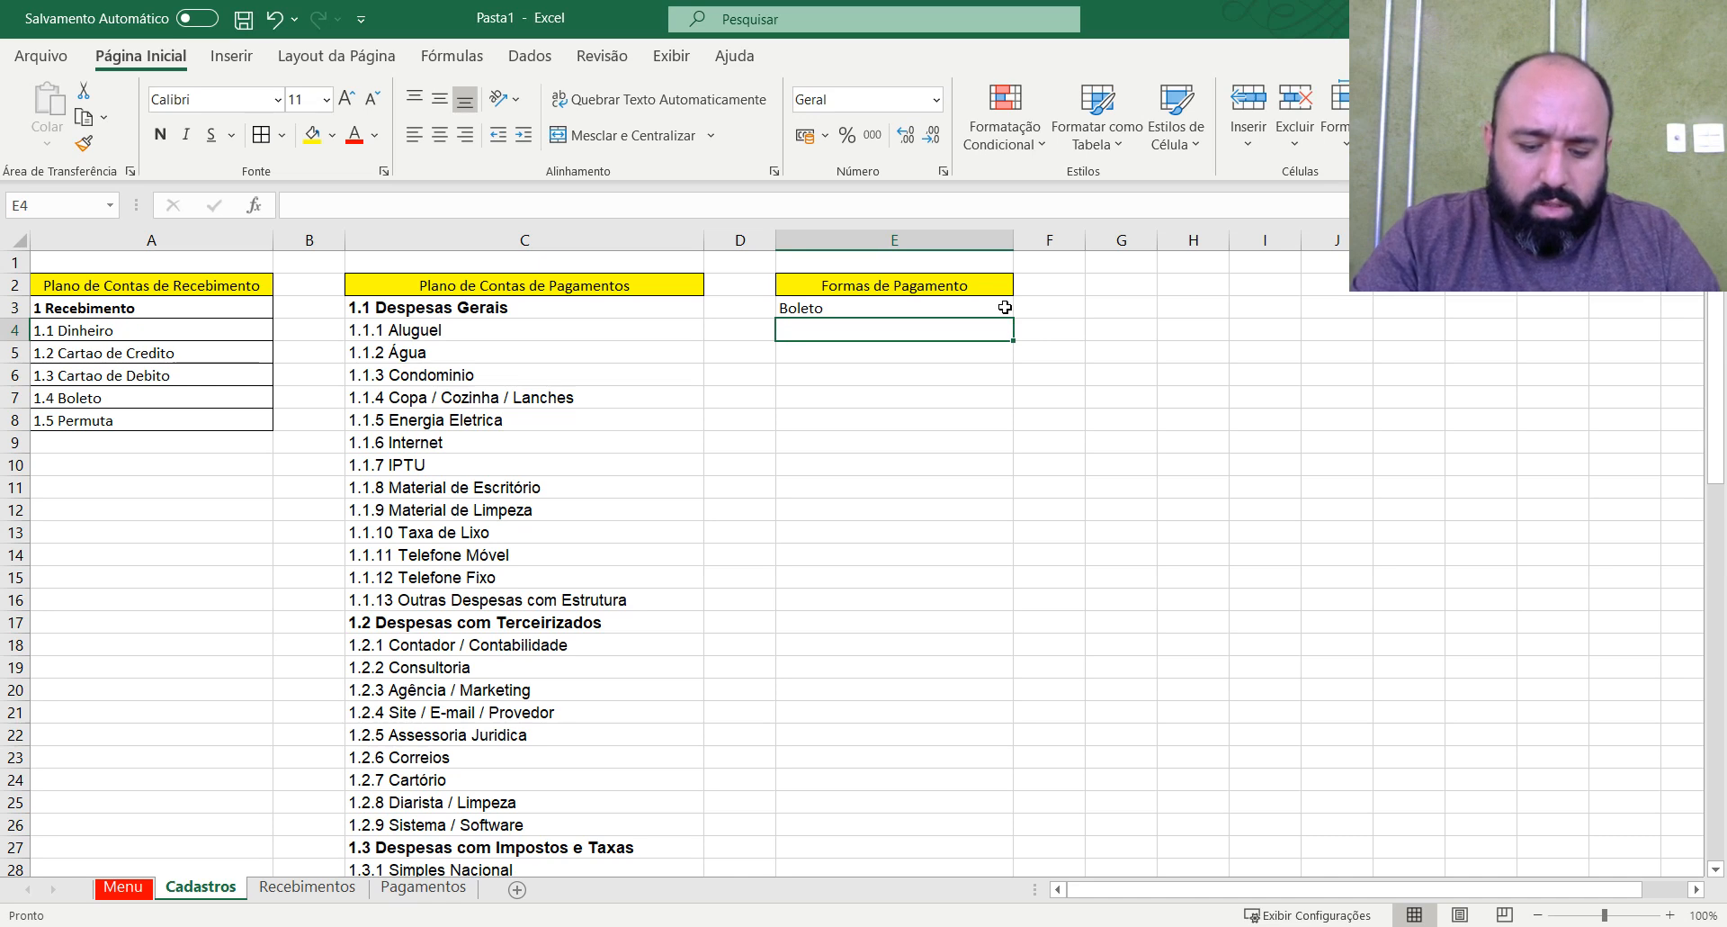
type("Dinheiro")
key("Return")
type("Cr")
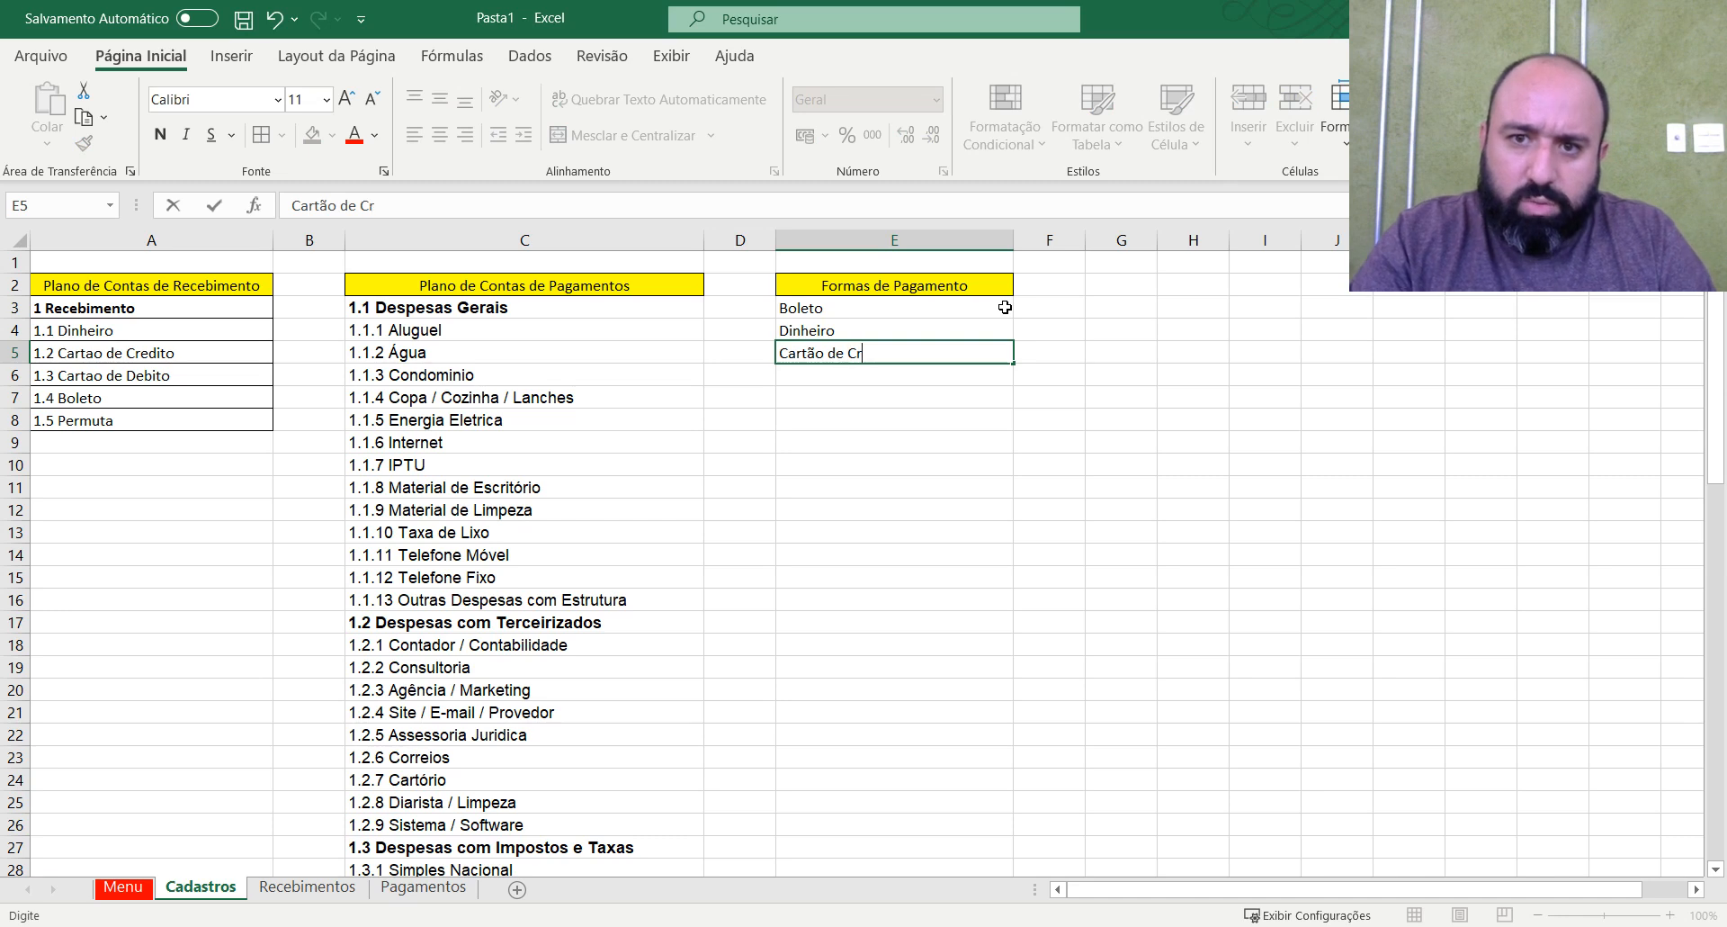
type("édito")
key("Return")
type("C")
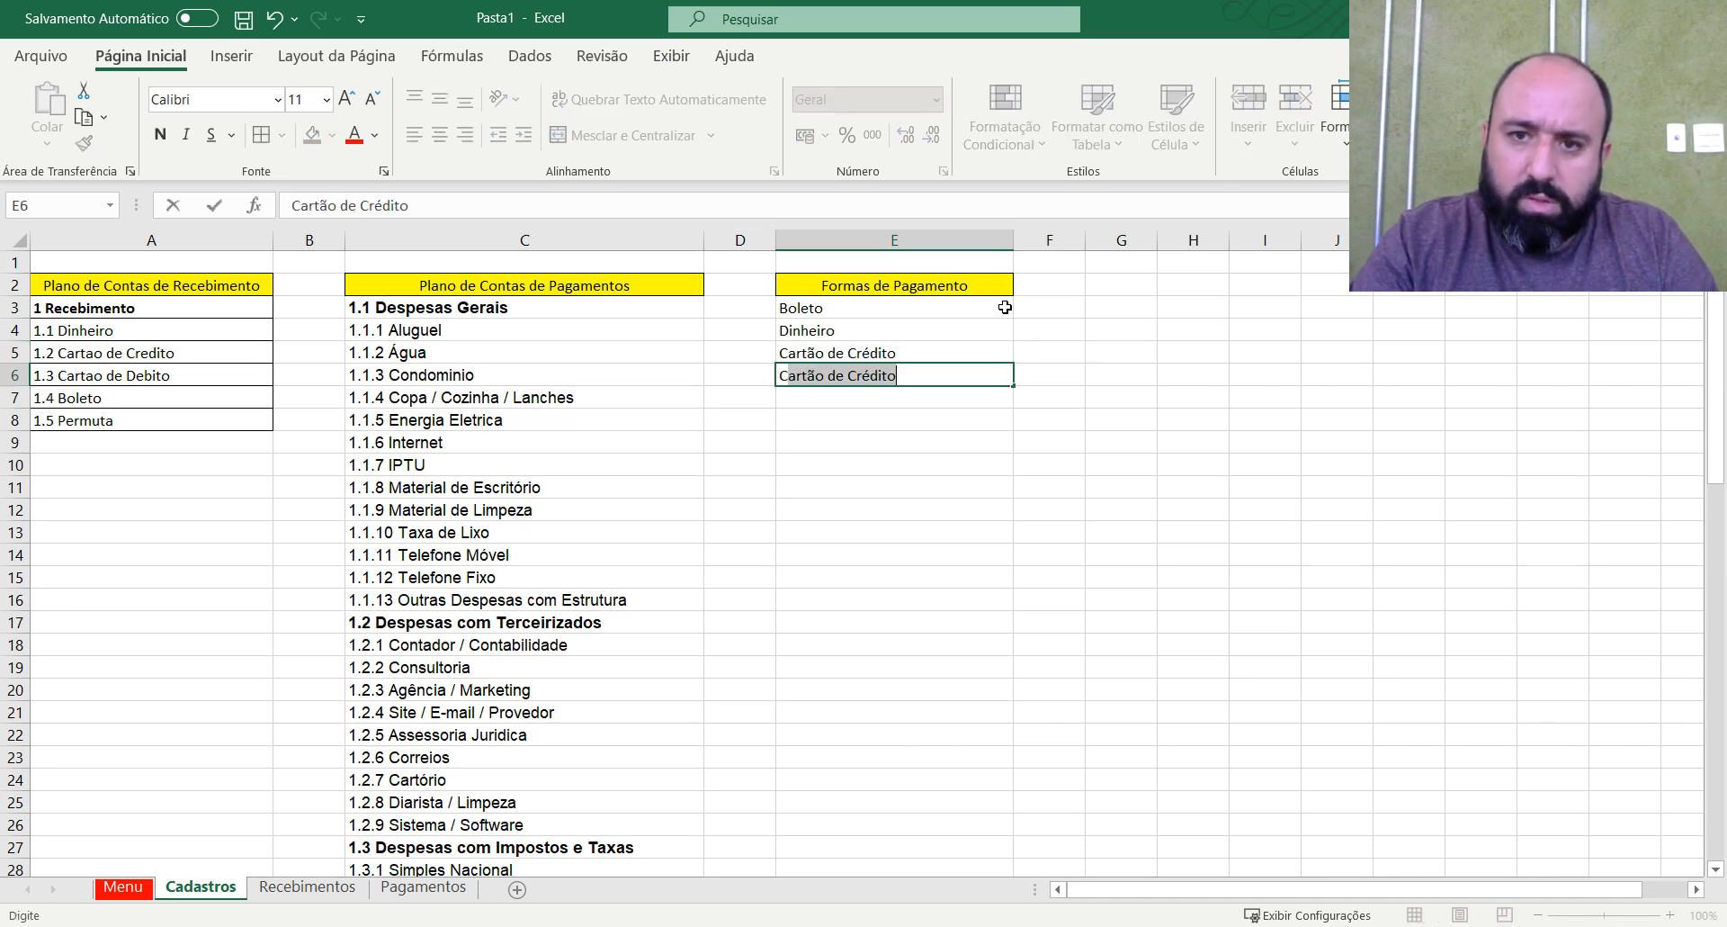
type("artão de ")
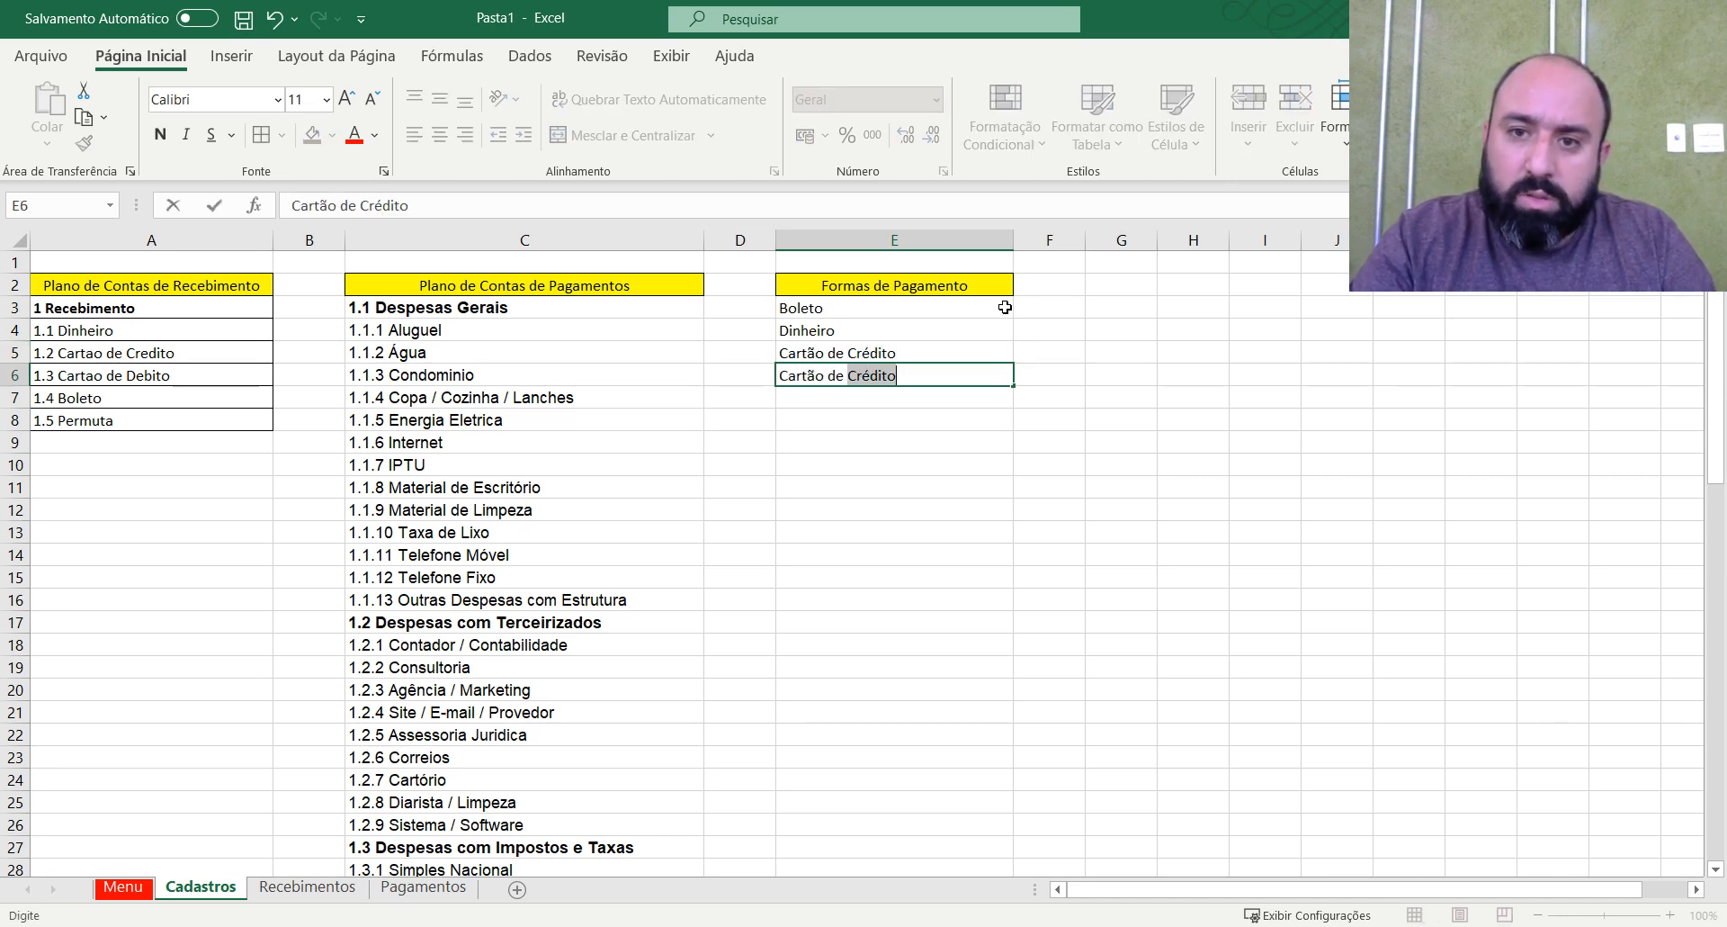
type("D")
type("é")
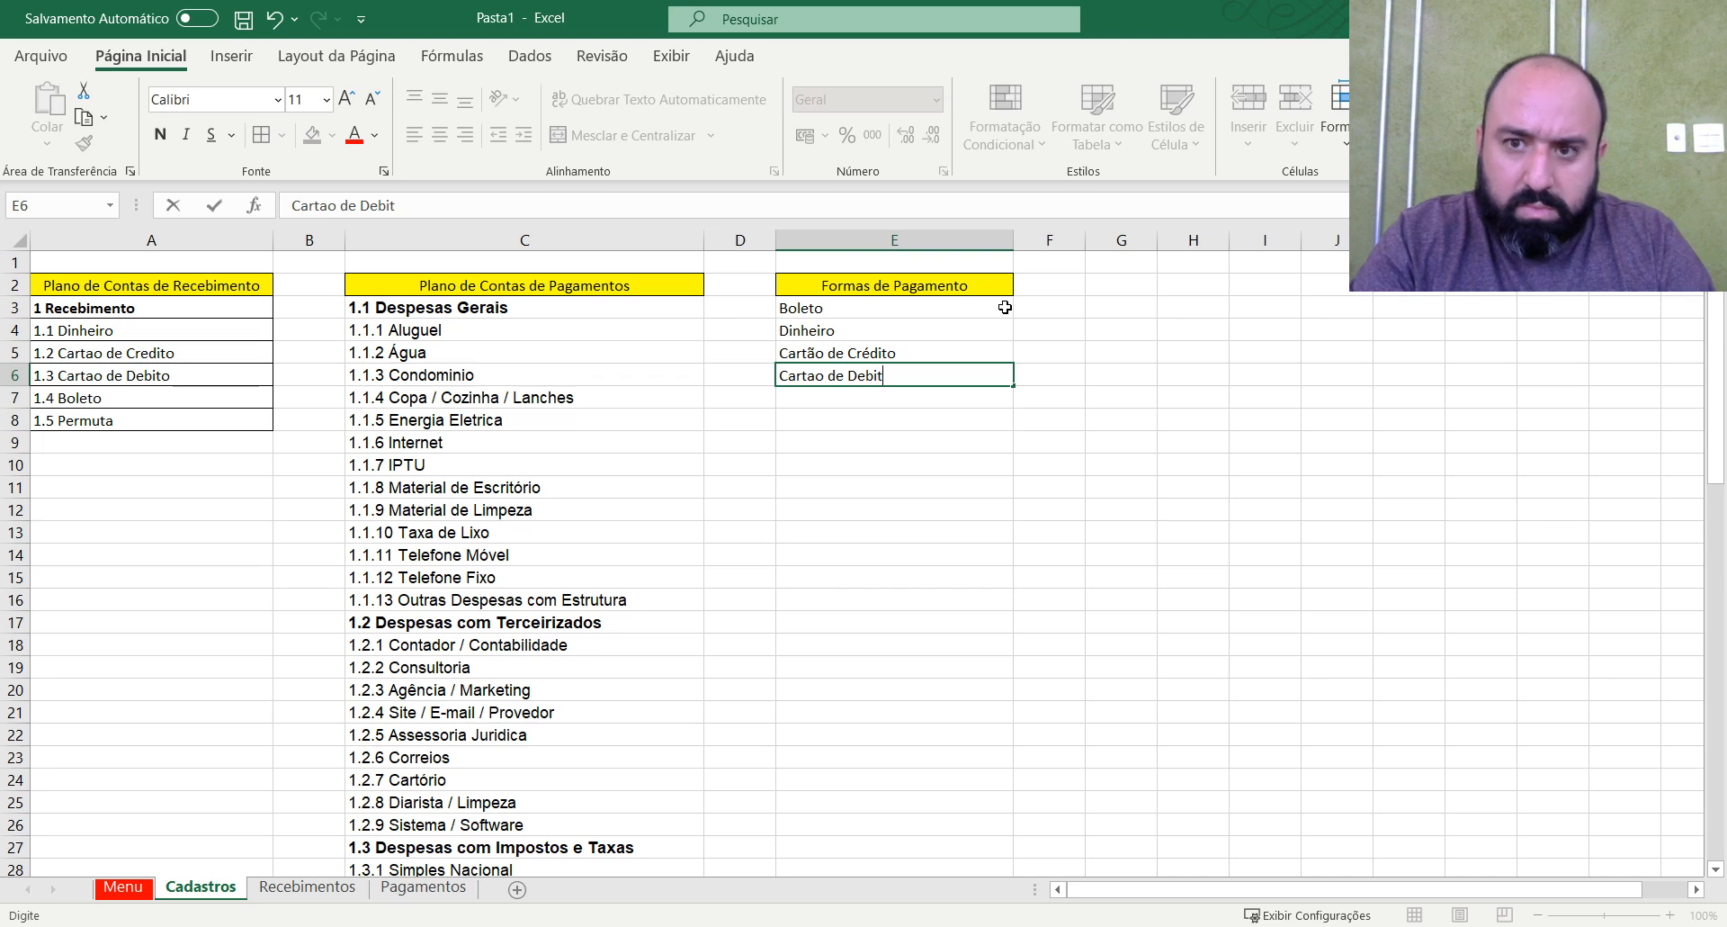
Rewrite the credit card entry in E5 without accents as "Cartao de Credito".
key("Up")
key("F2")
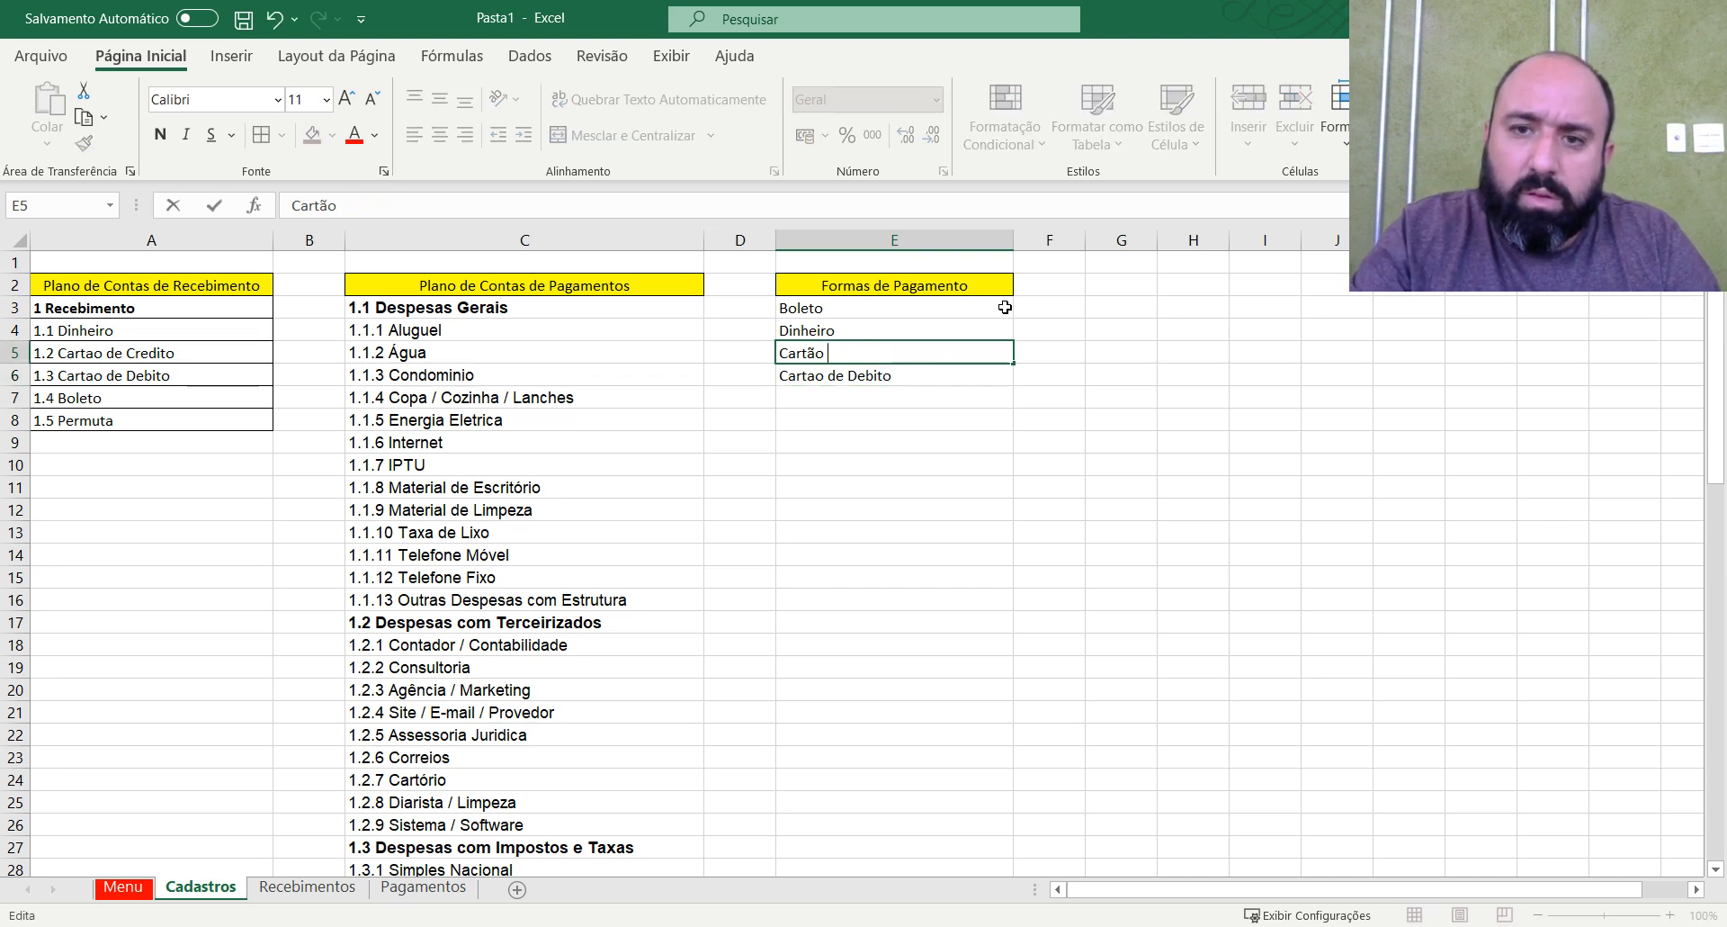
type("ao de Cred")
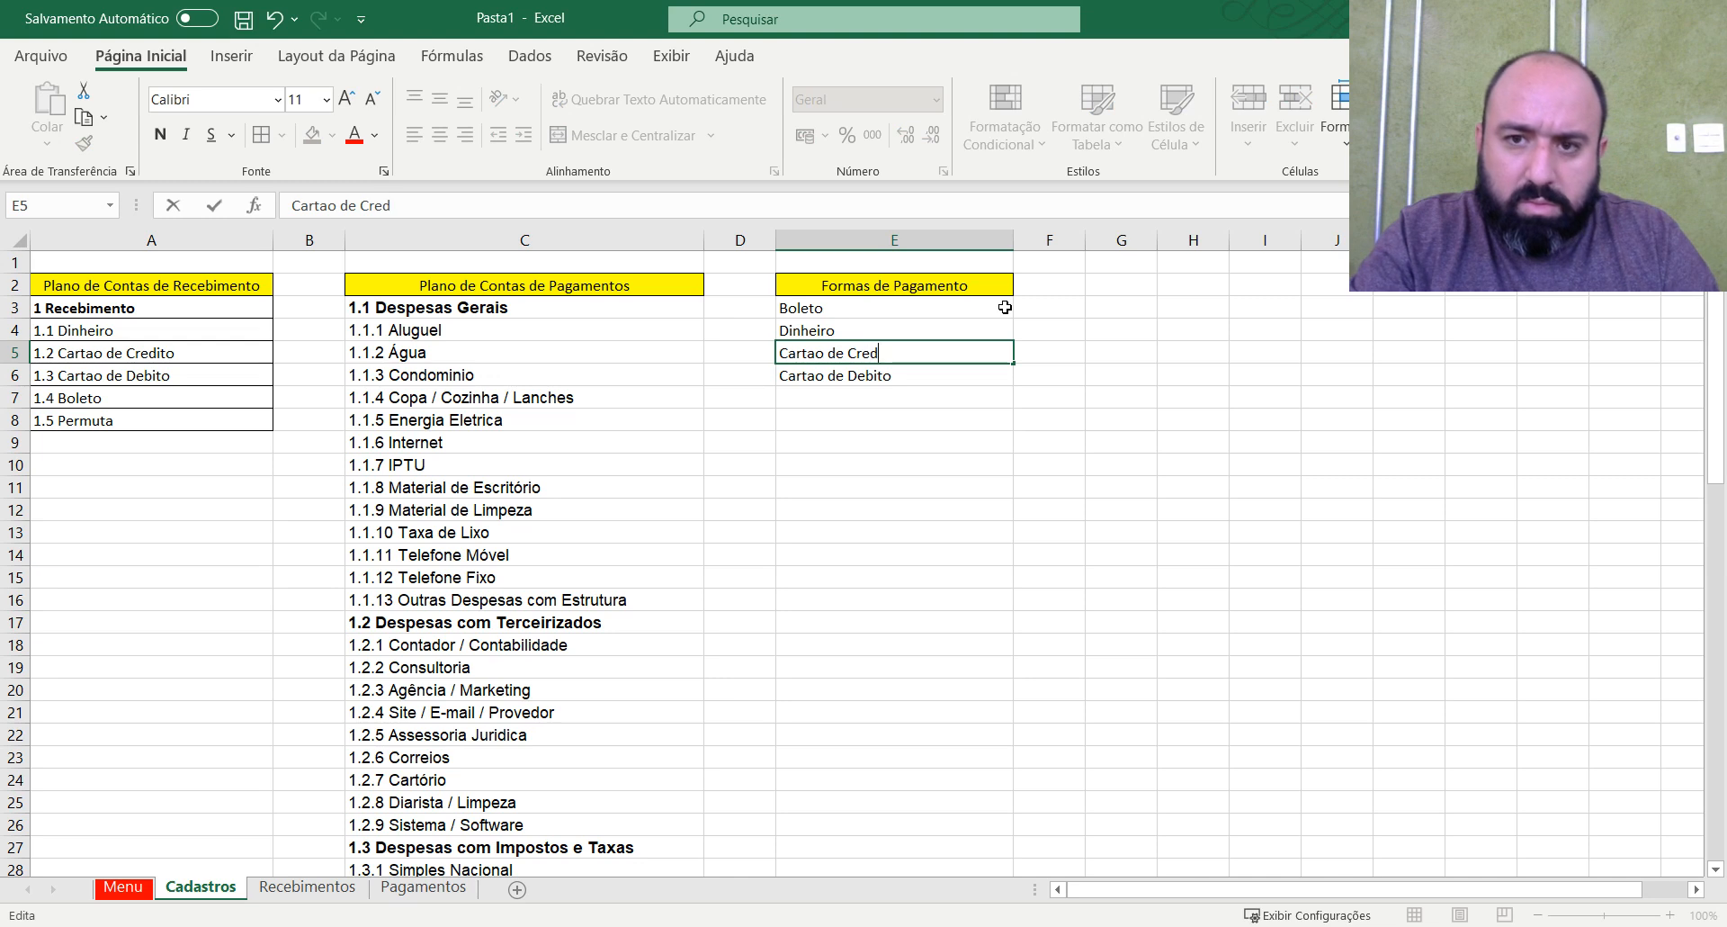
type("ito")
key("Return")
key("Return")
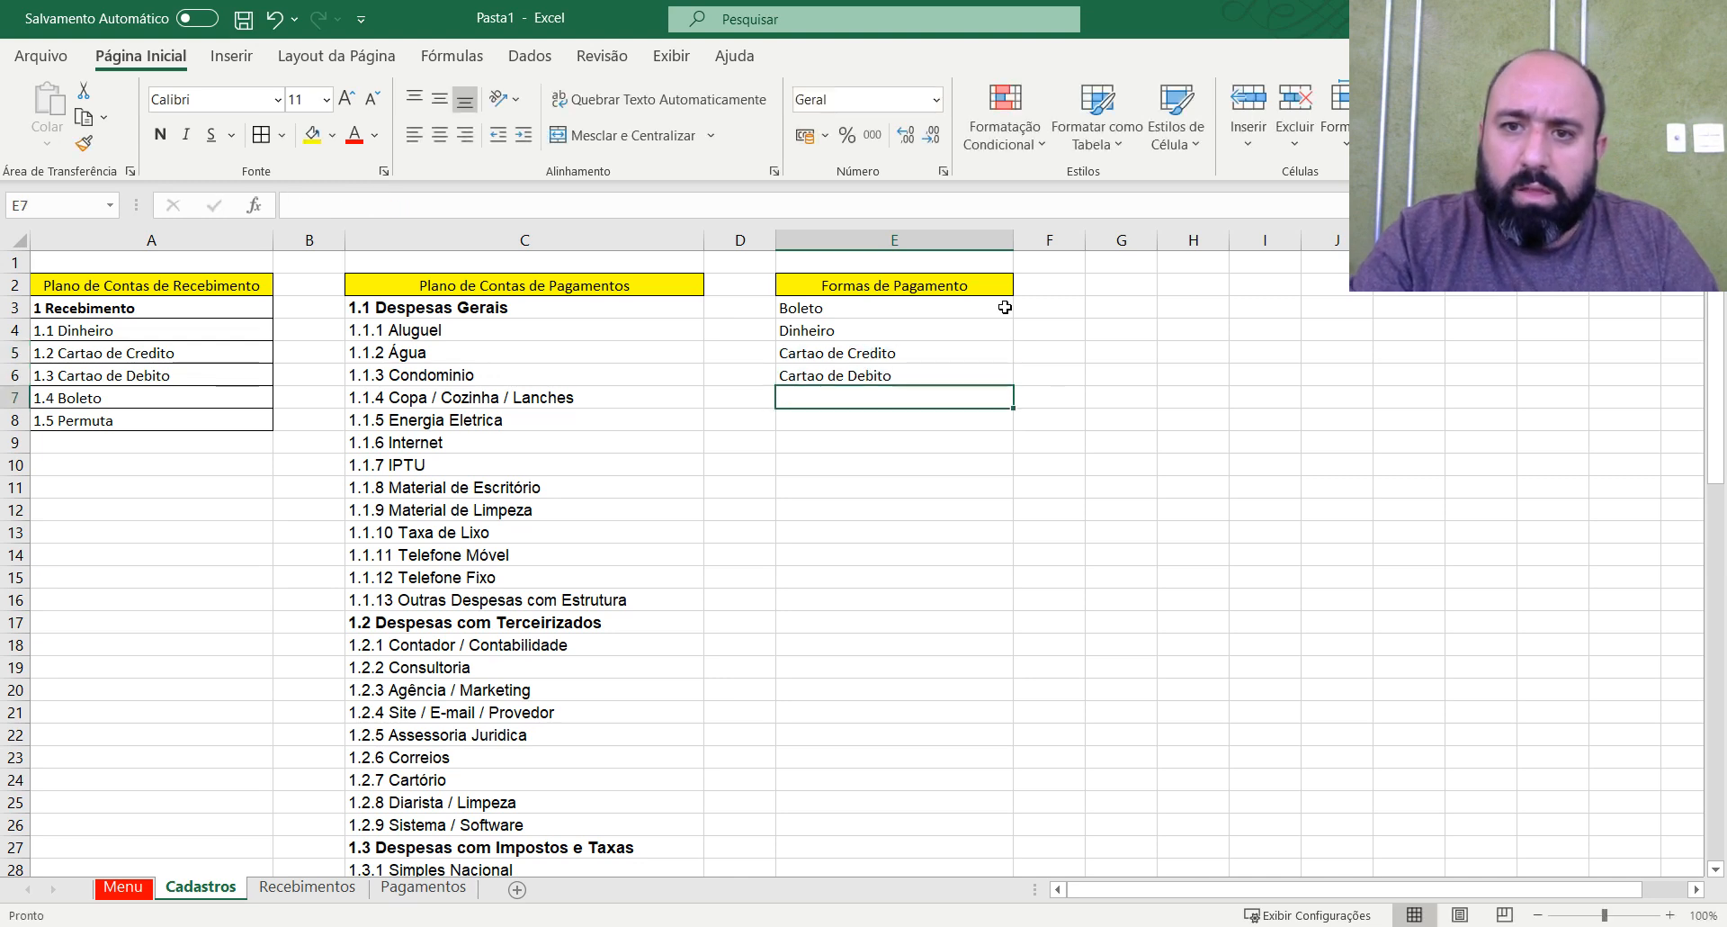
Add Transferencia and PIX in E7:E8 to the list of payment methods.
type("Tra")
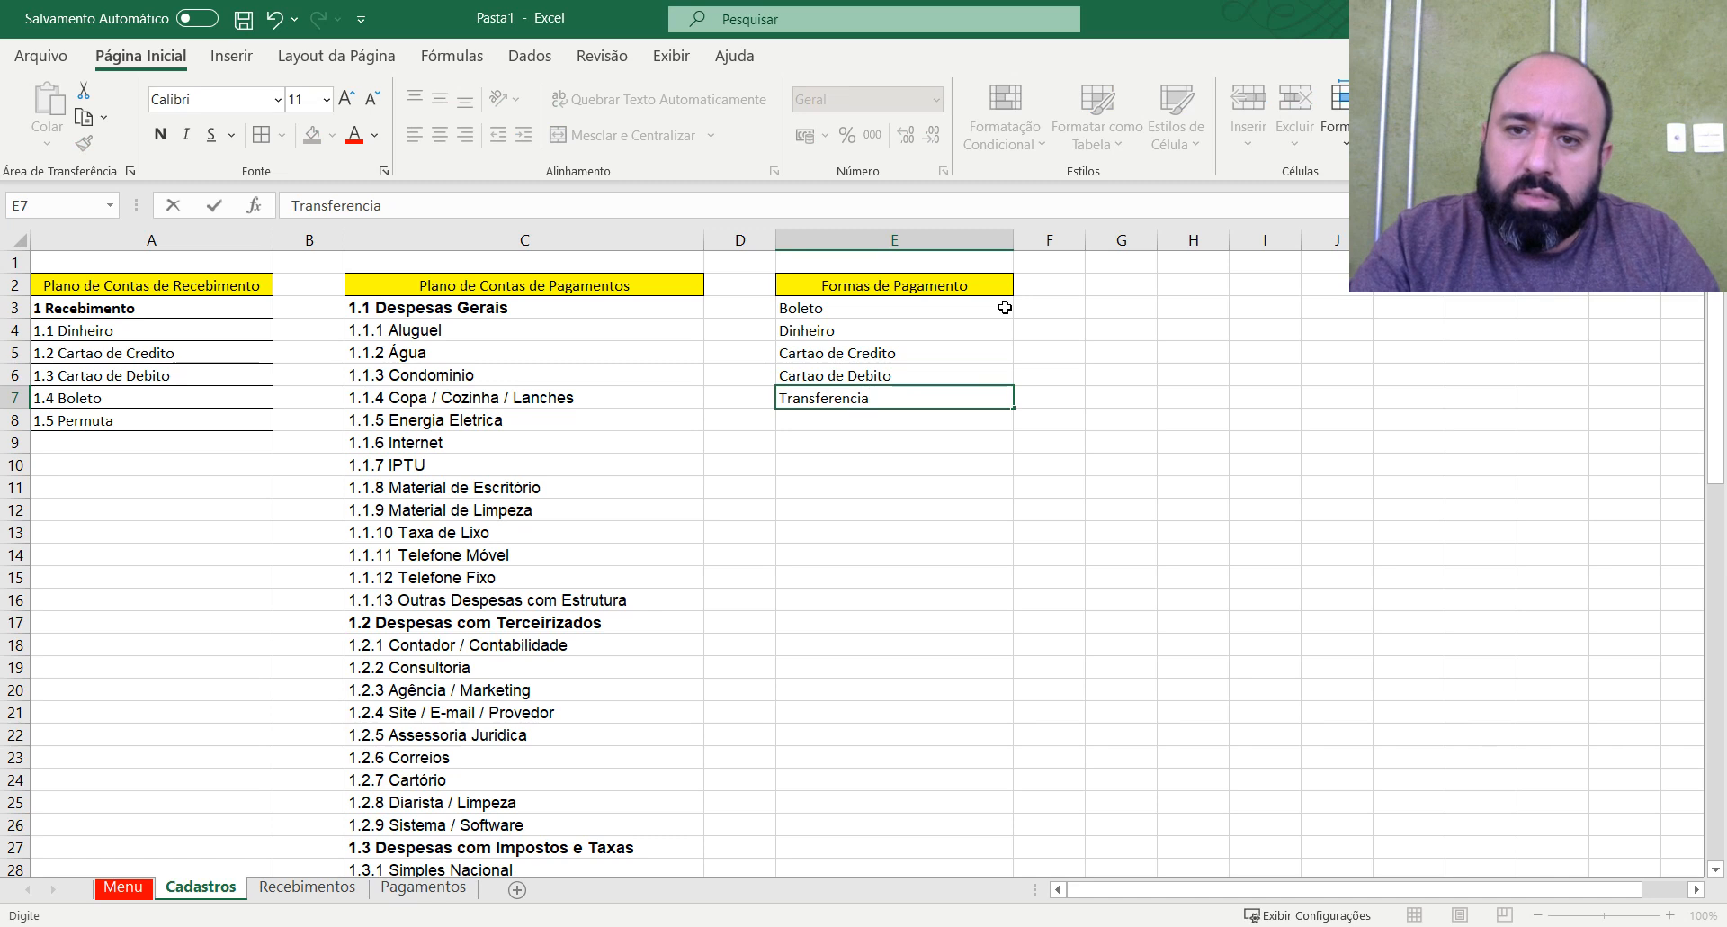
type("nsferencia")
key("Return")
type("PIX")
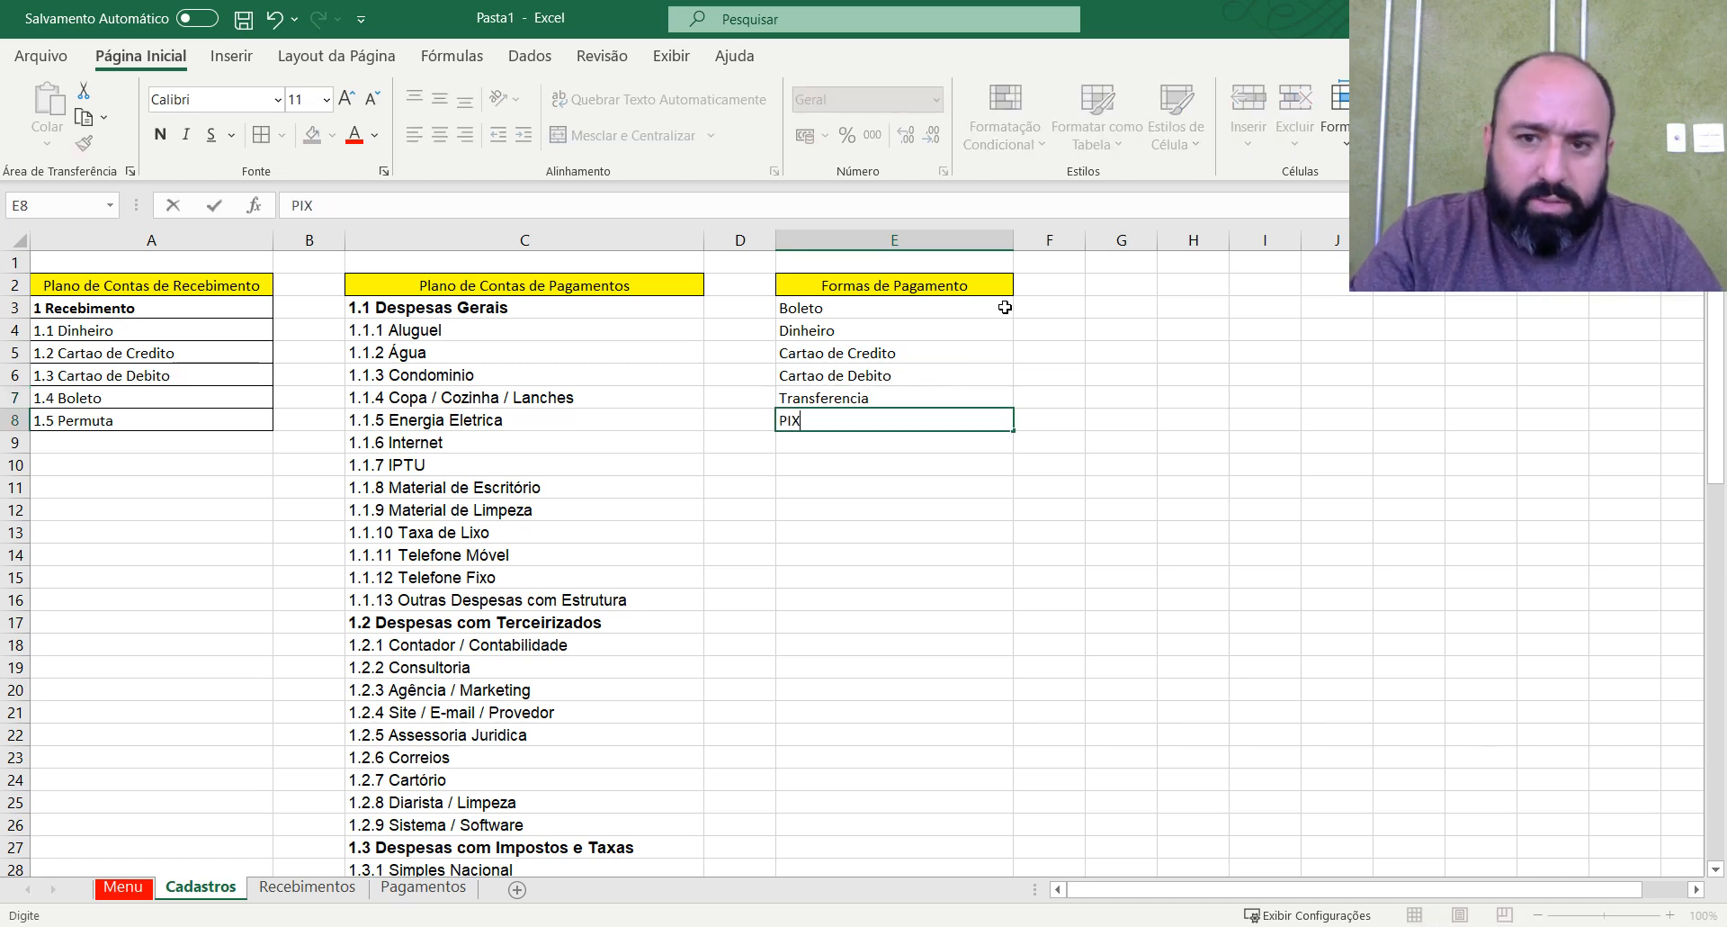
key("Return")
Apply all borders to the Formas de Pagamento list in E2:E8.
left_click_drag(979, 285, 936, 412)
left_click(272, 143)
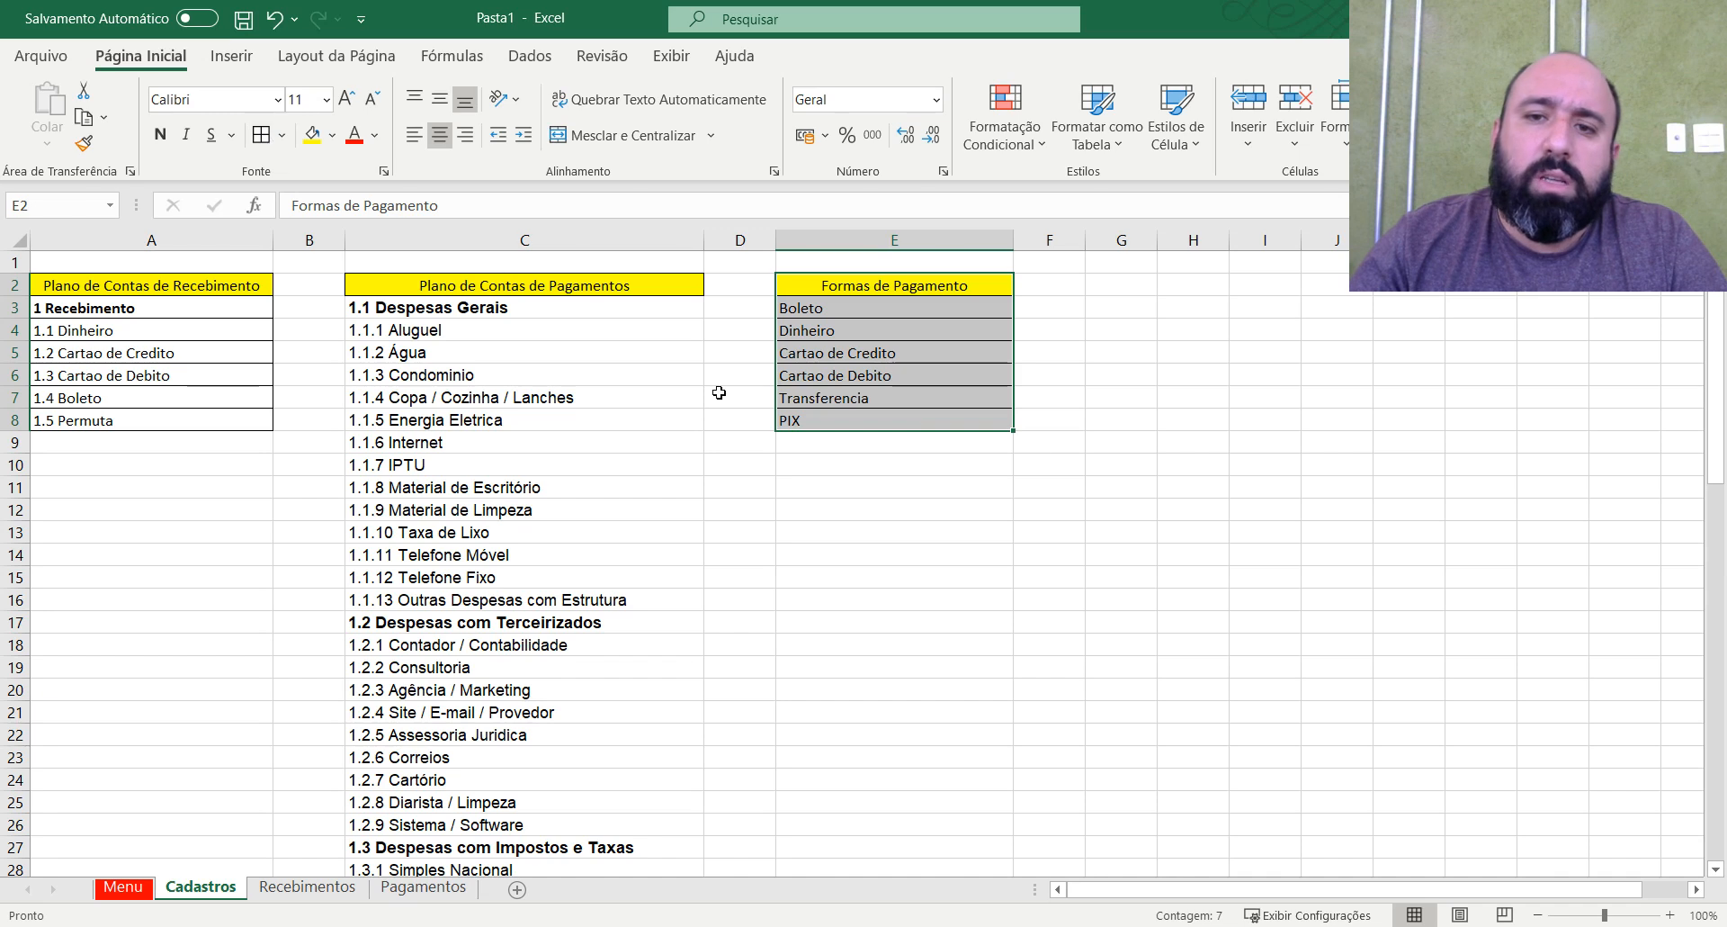
left_click(921, 437)
left_click(929, 328)
left_click(940, 302)
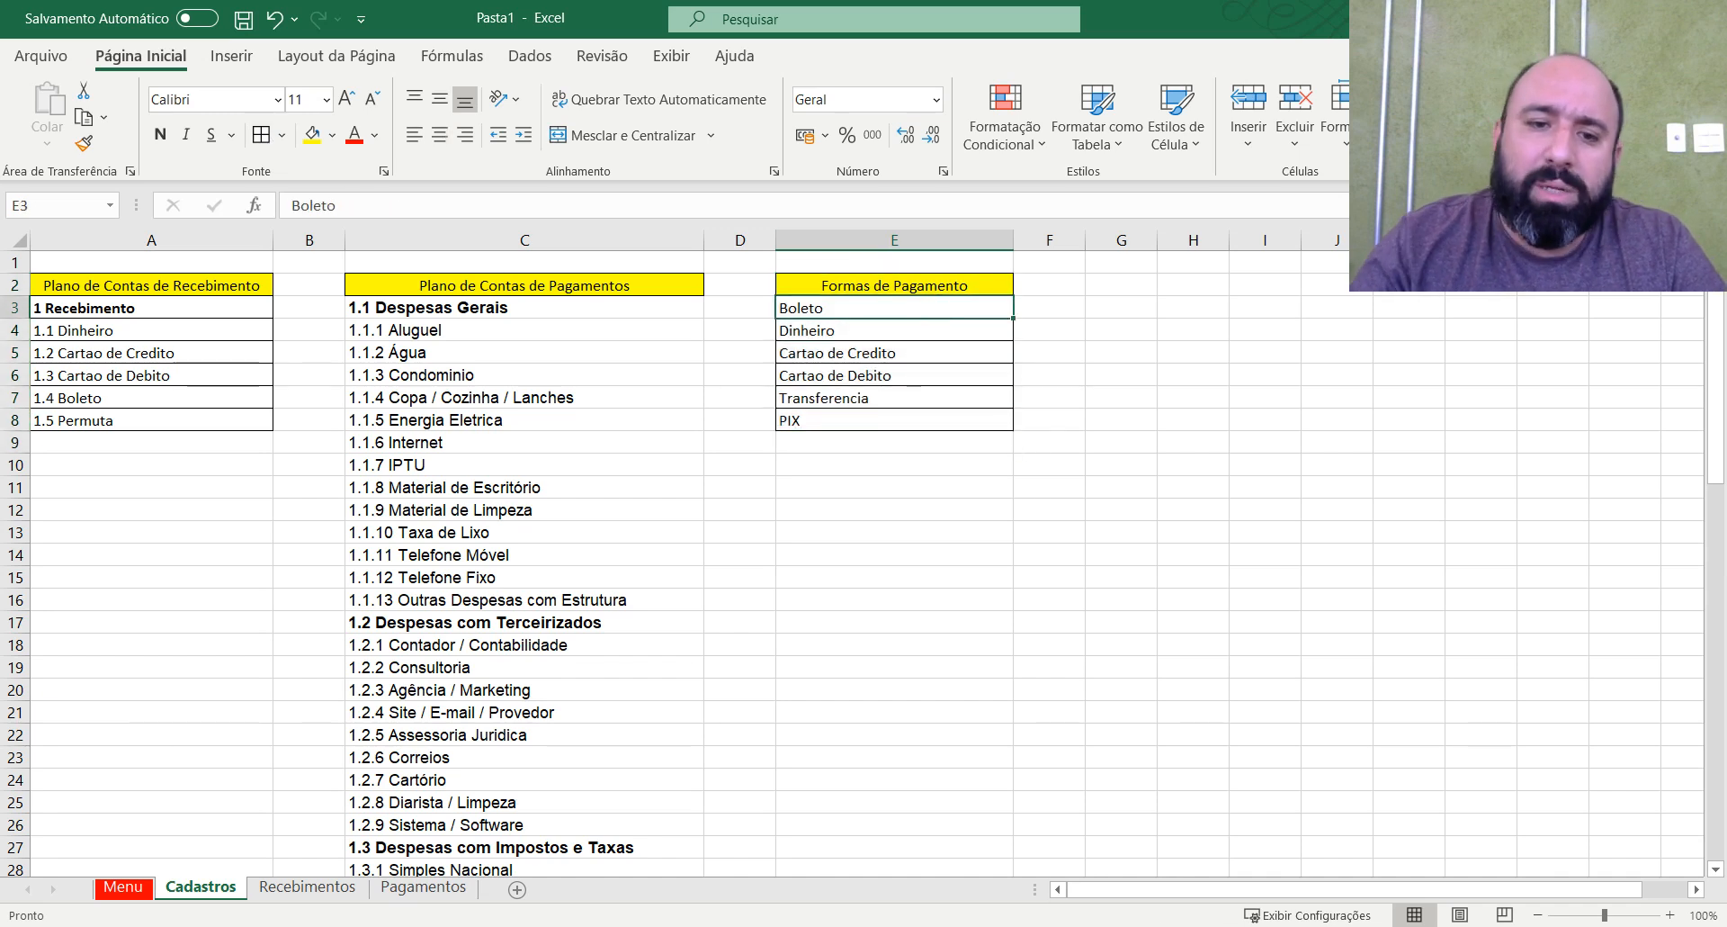
Copy the Recebimentos table from A4:F4 down to the last sheet row and paste it at A3 of the Pagamentos sheet.
left_click(424, 890)
left_click(335, 891)
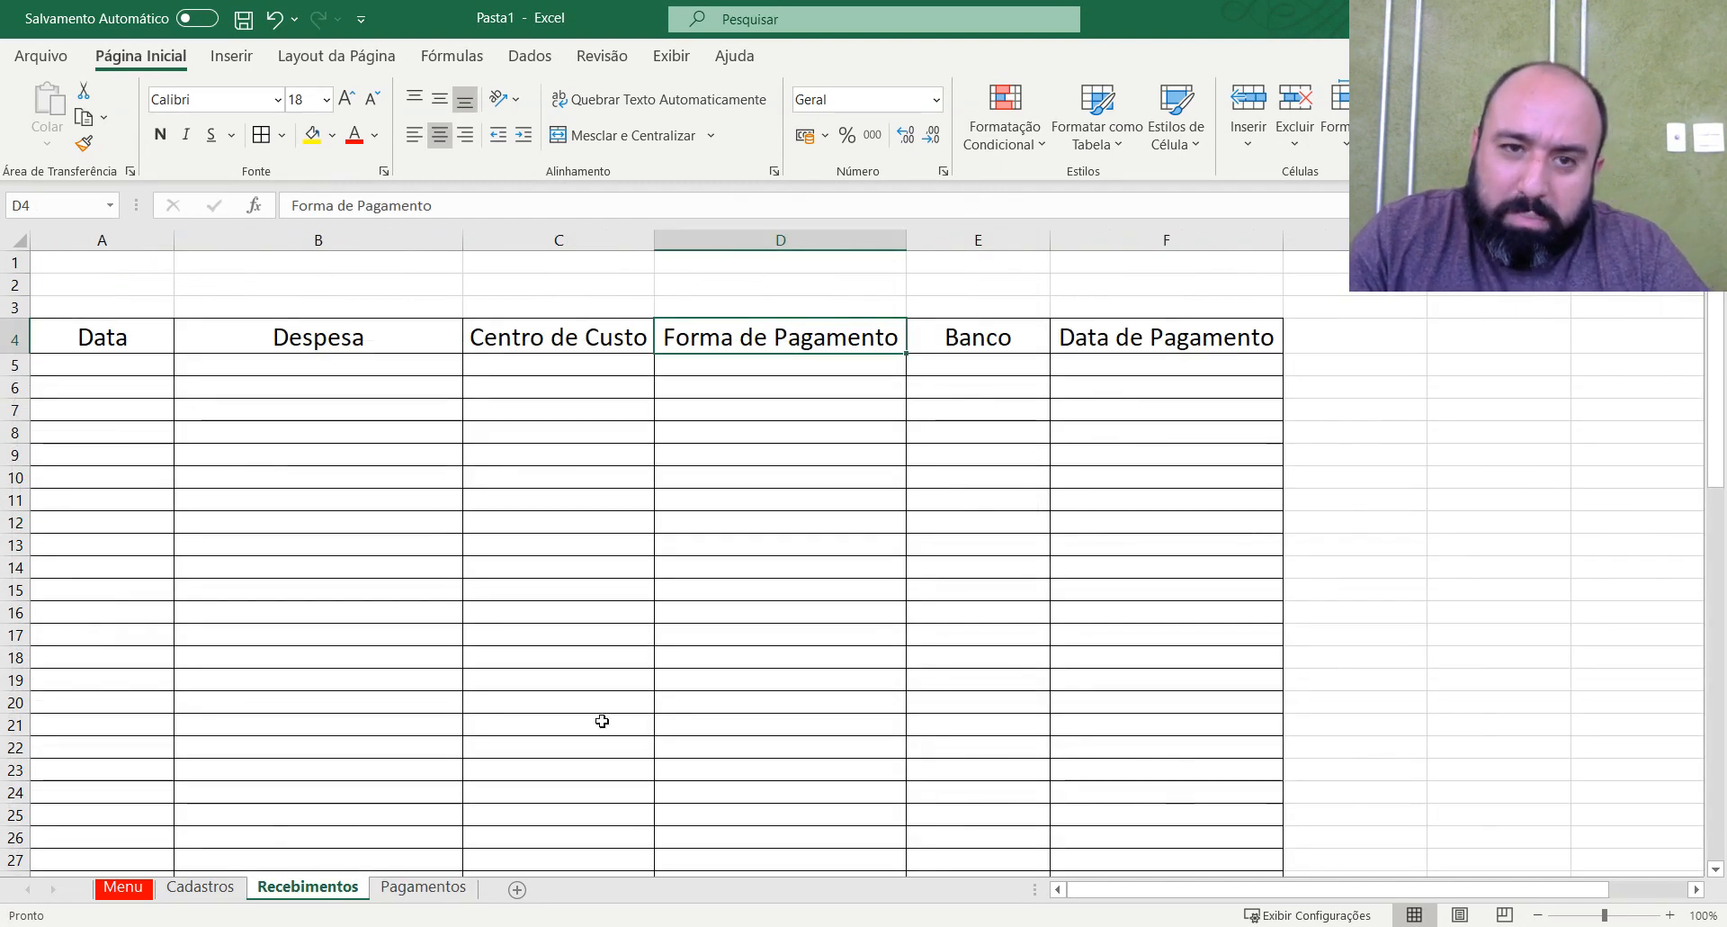
left_click(171, 368)
left_click(153, 349)
key("ctrl+shift+Right")
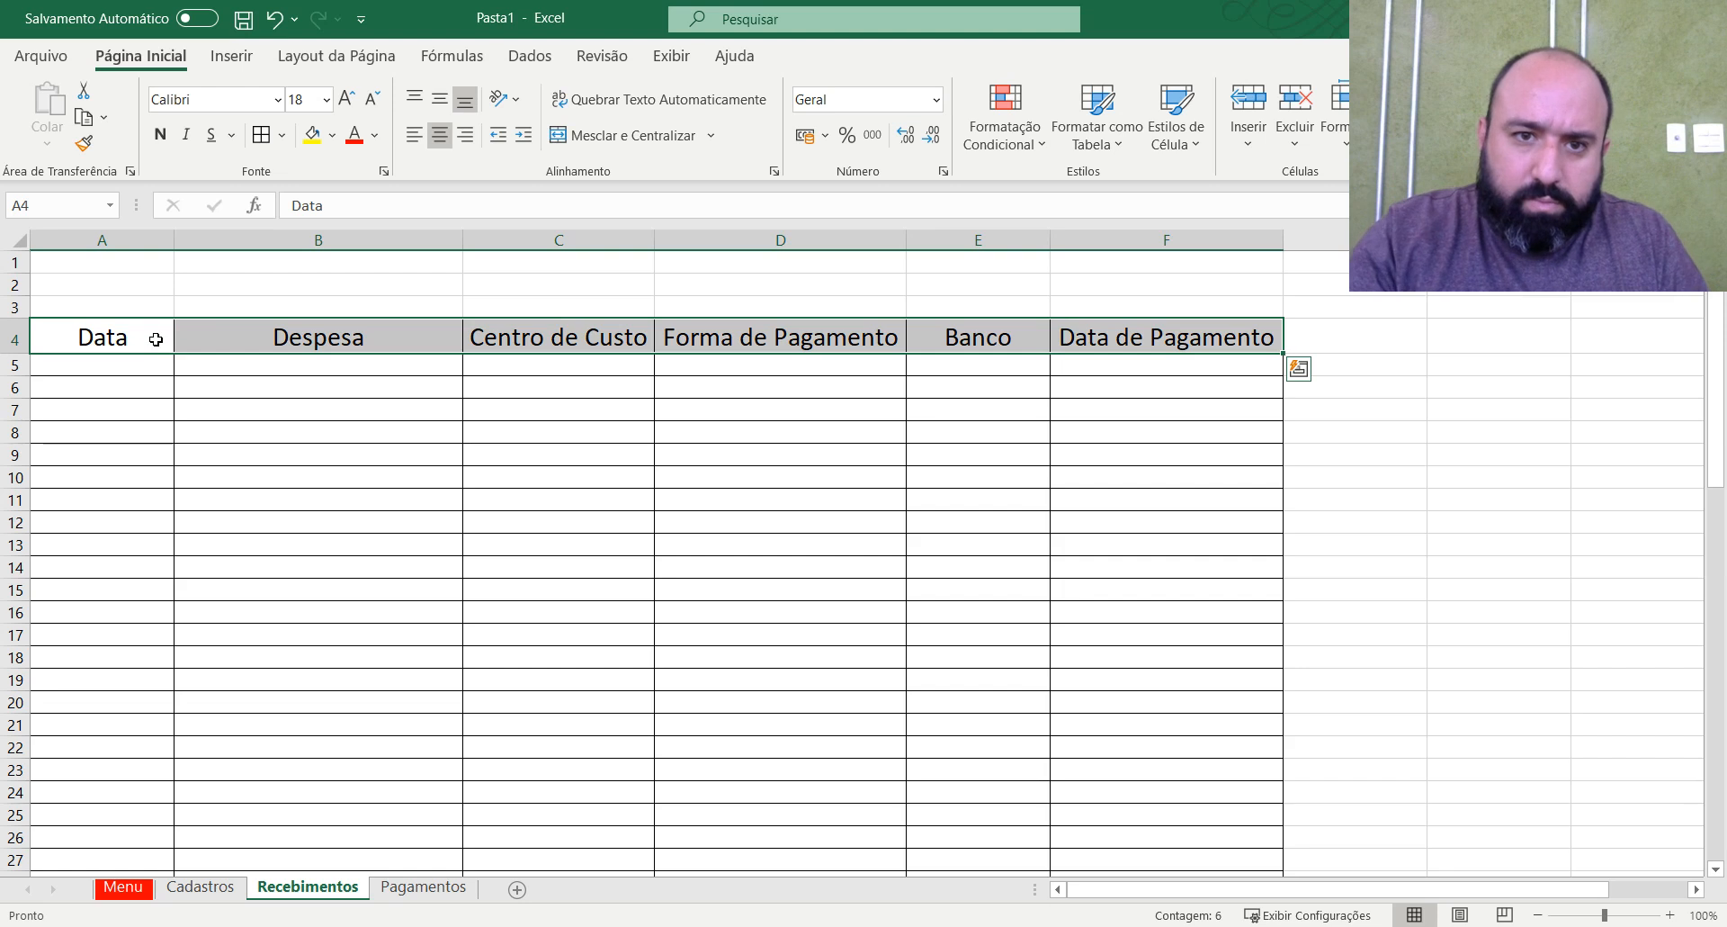
key("ctrl+shift+Down")
key("ctrl+c")
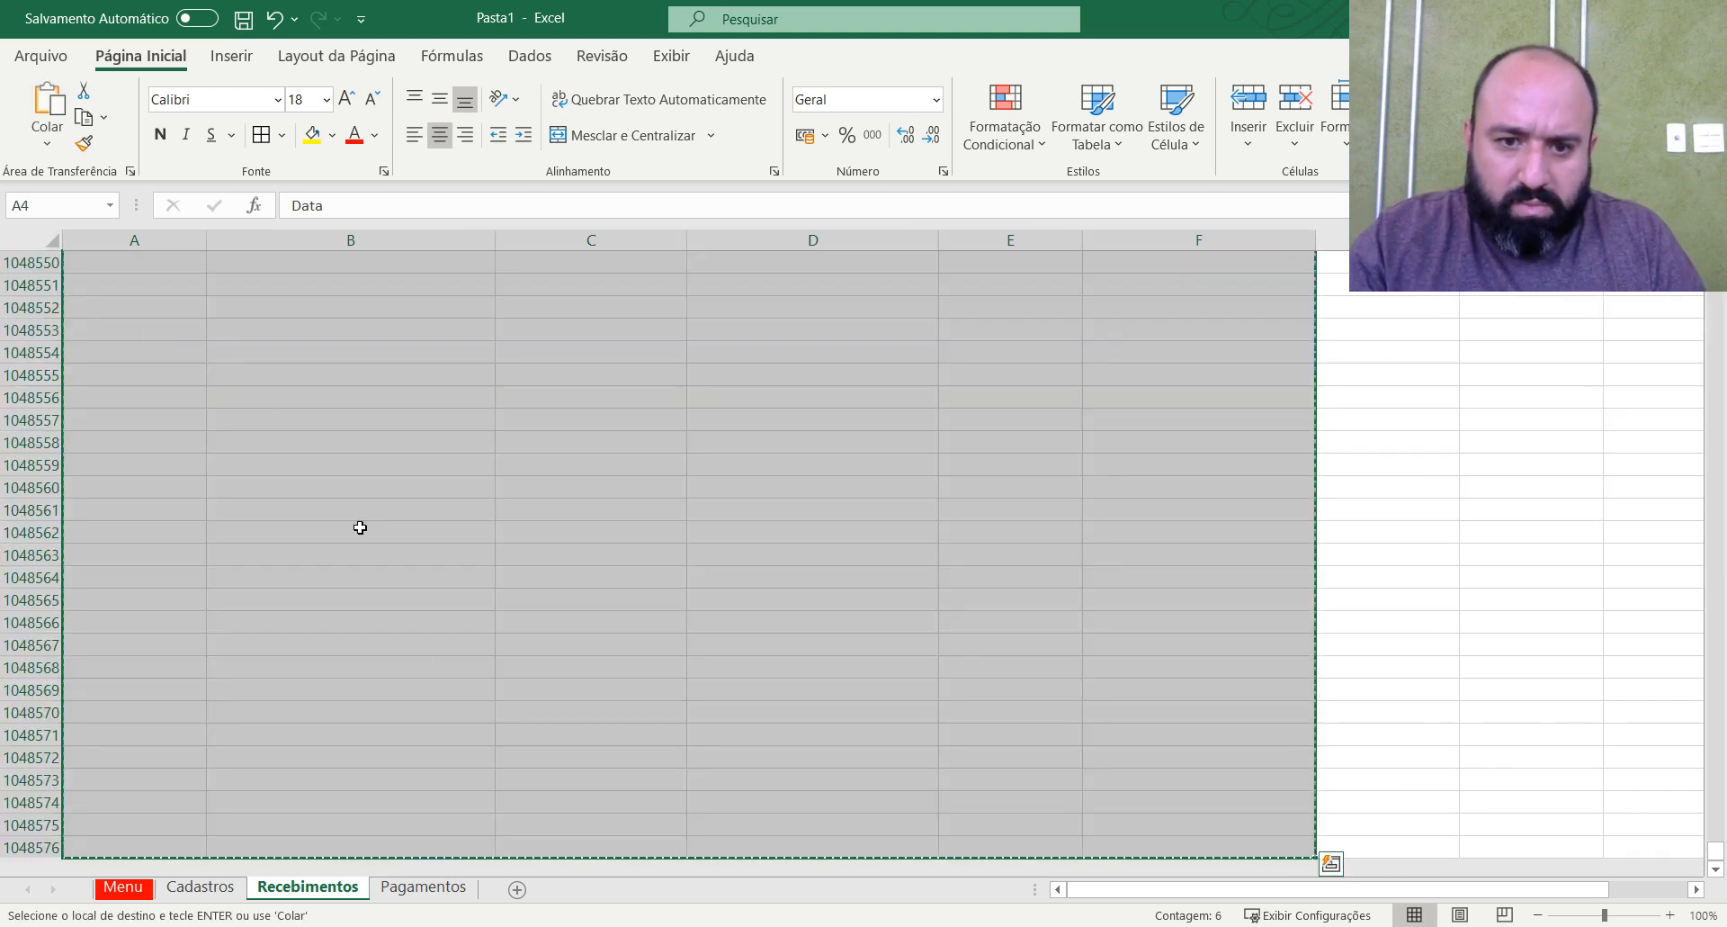
left_click(426, 895)
left_click(83, 316)
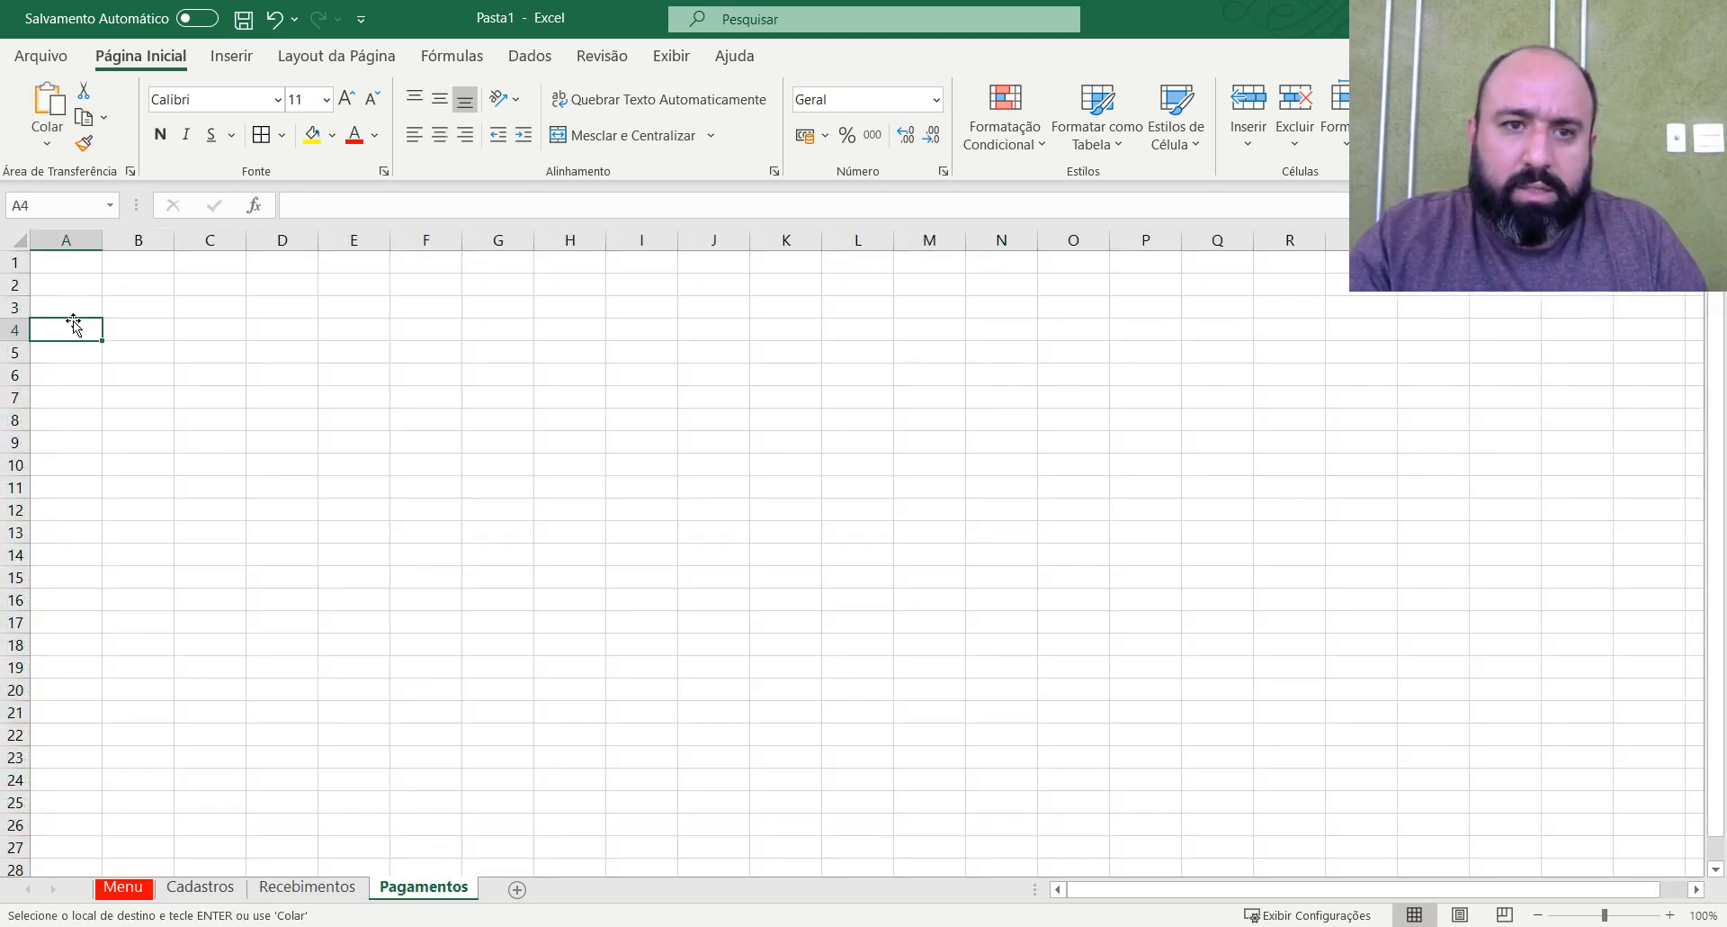
key("ctrl+v")
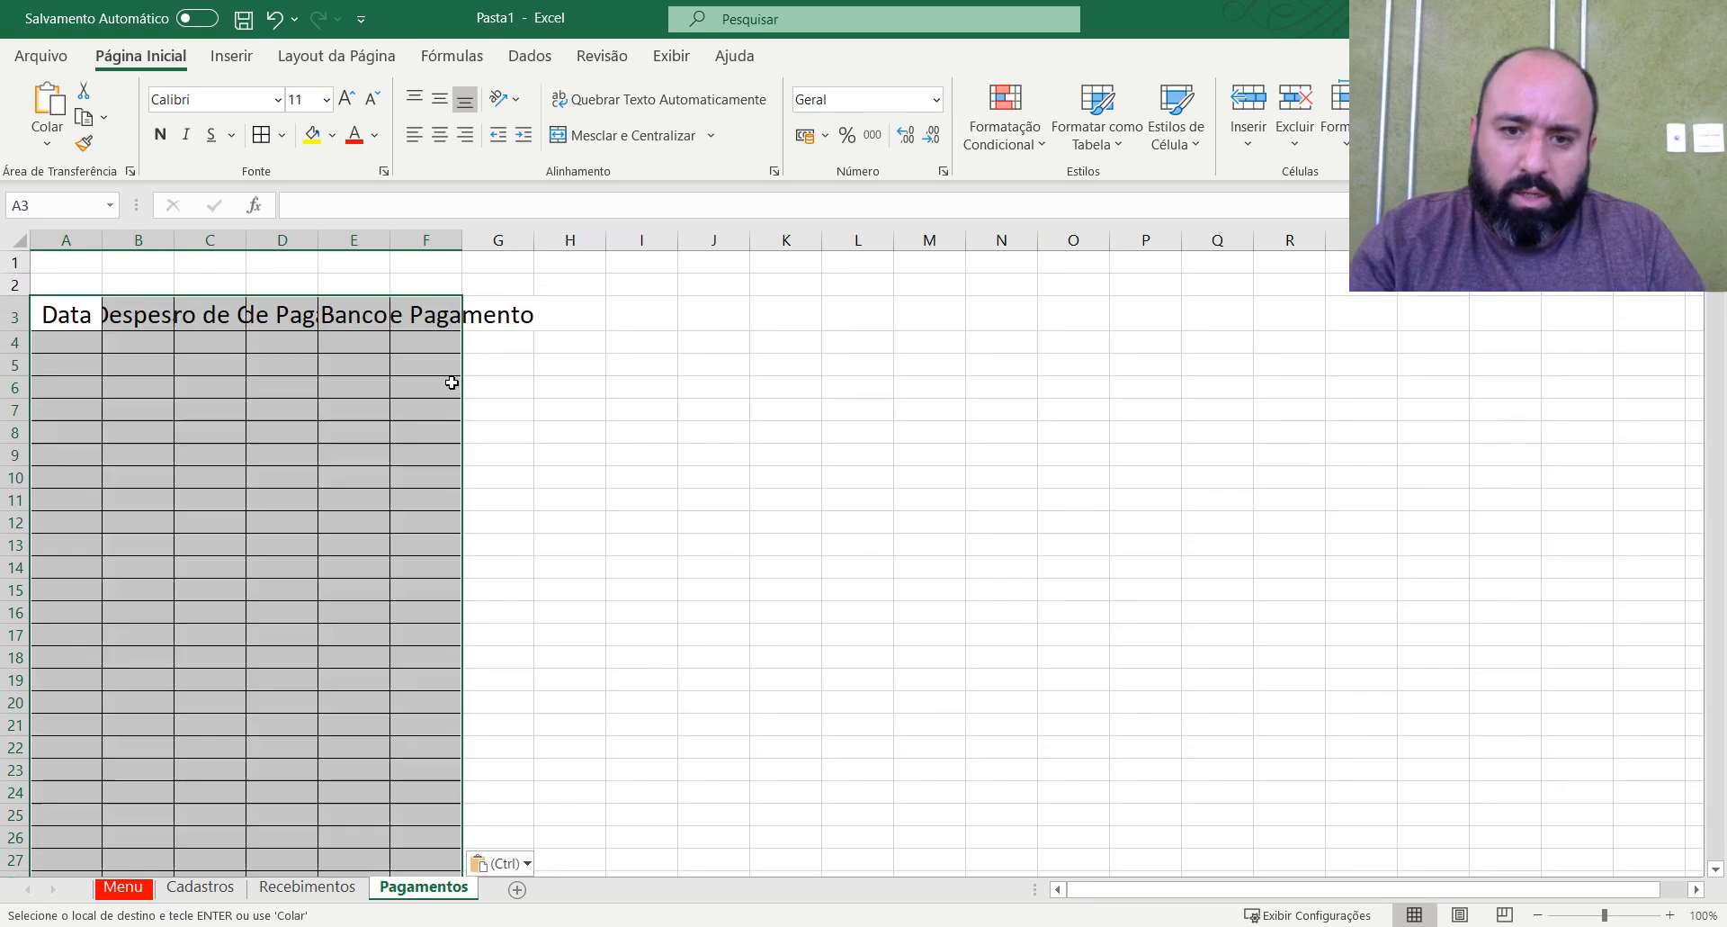
left_click(426, 408)
Fit all column widths of the Pagamentos sheet to their contents.
left_click(22, 242)
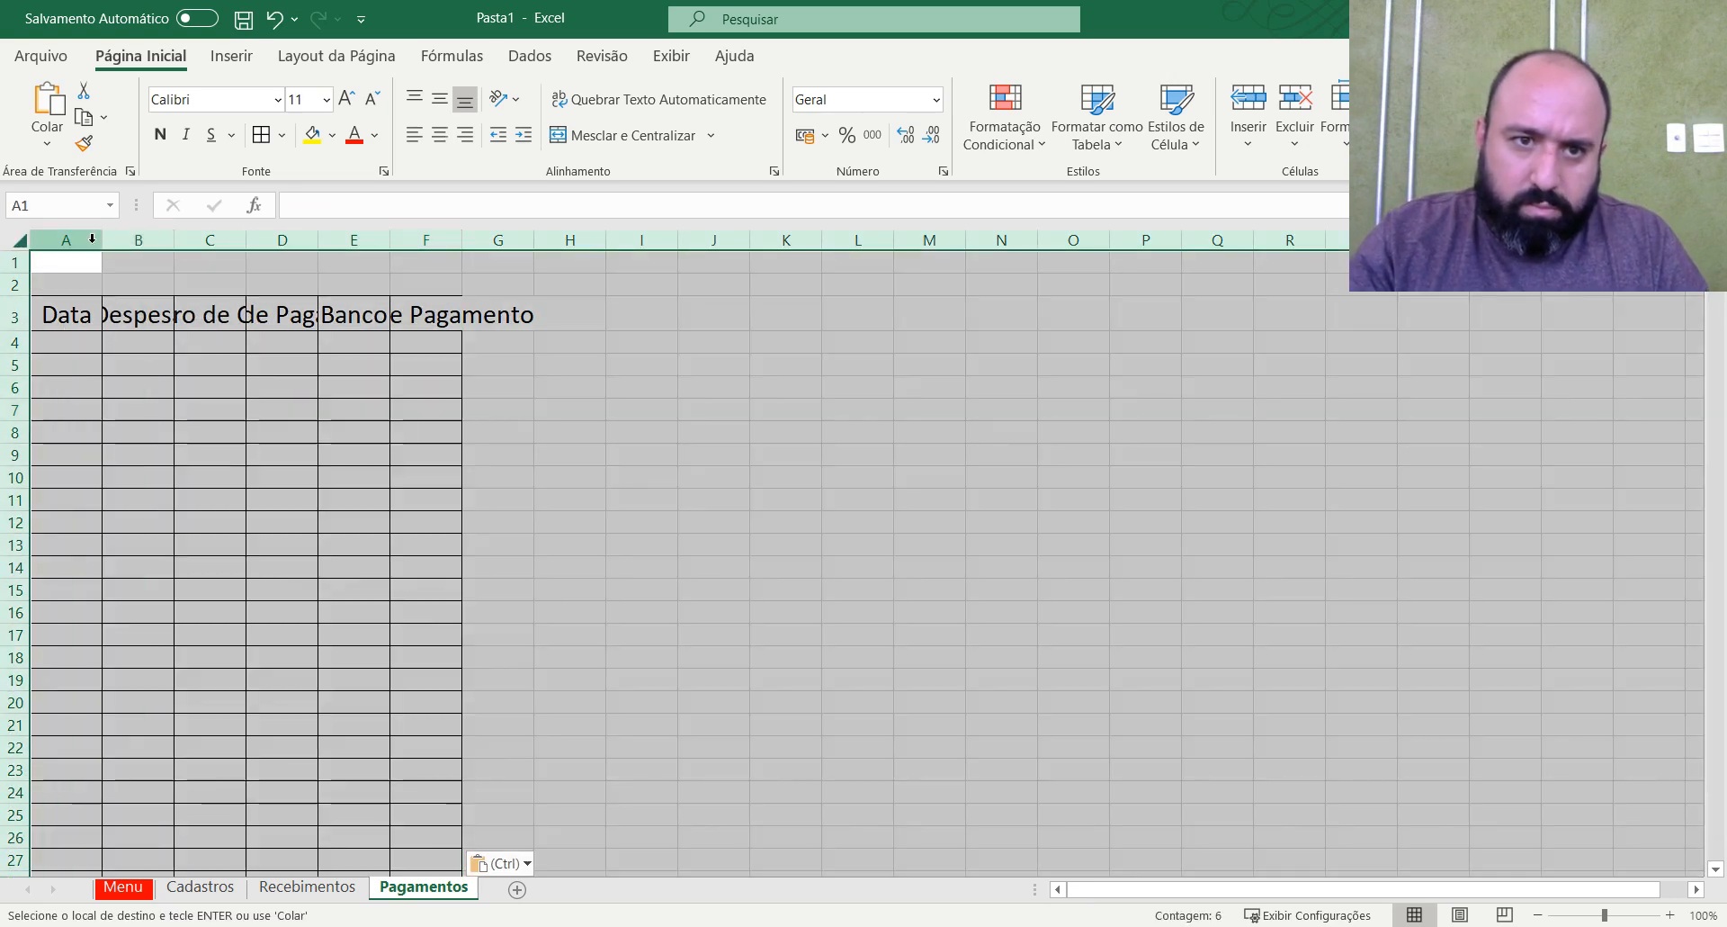
double_click(101, 240)
left_click(913, 468)
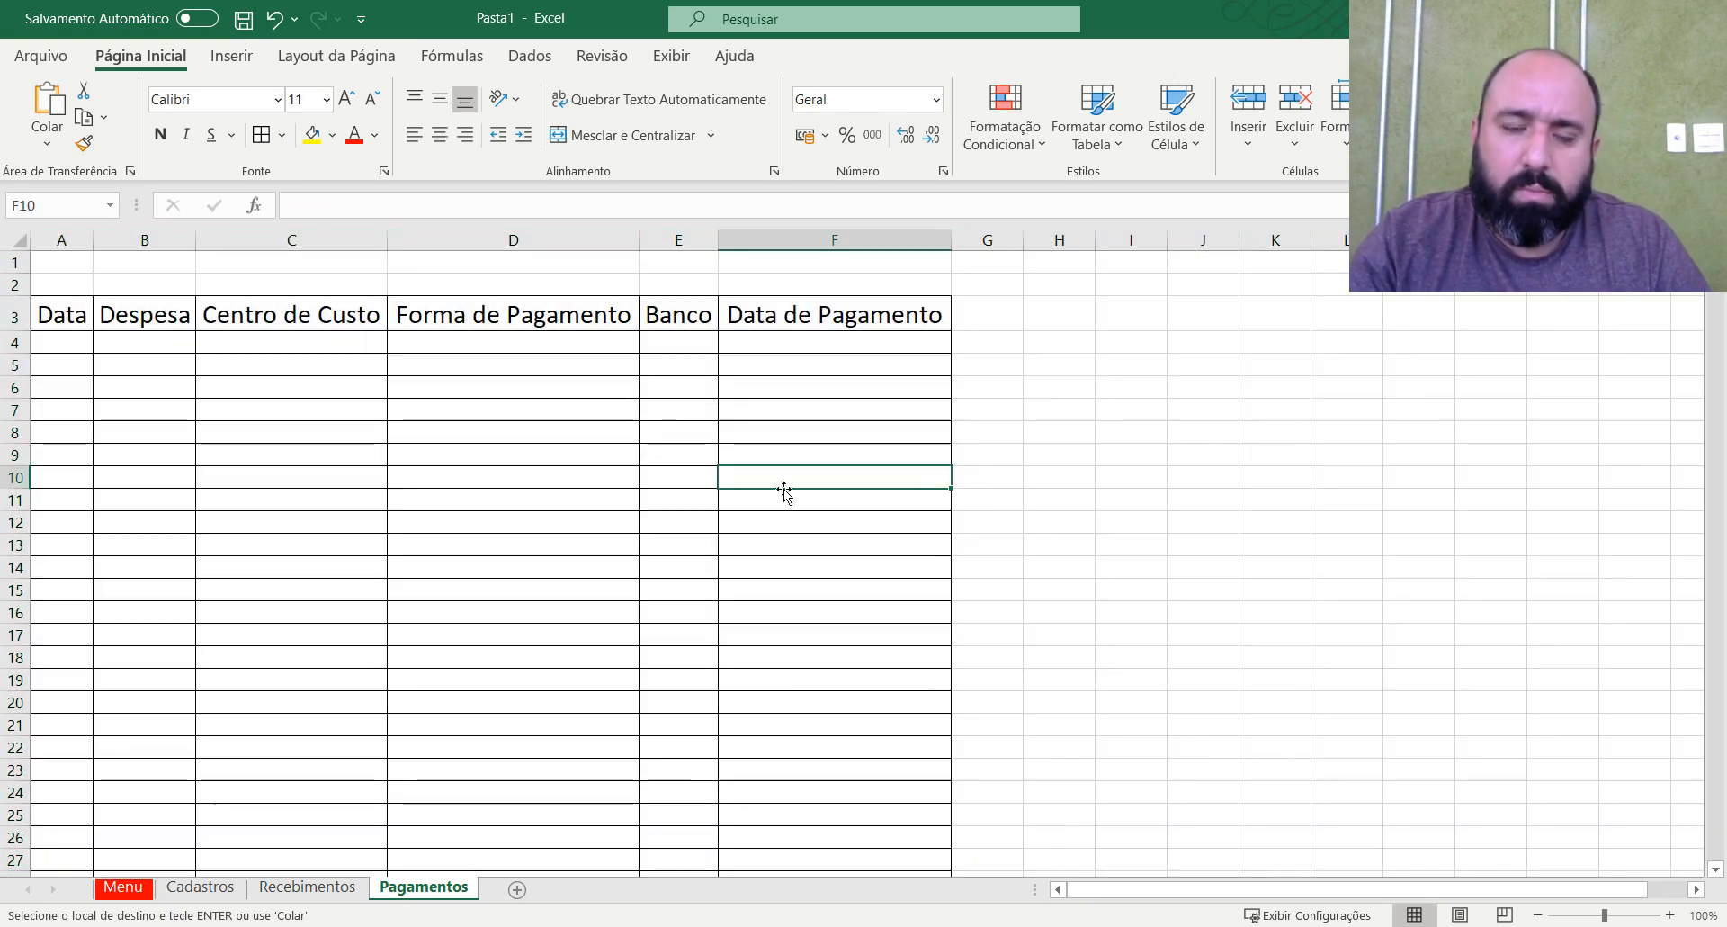
Widen the Data, Despesa, Centro de Custo and Banco columns of the Pagamentos table beyond their header text.
left_click_drag(99, 246, 424, 261)
left_click_drag(612, 239, 686, 240)
left_click_drag(1017, 241, 1123, 240)
left_click(1299, 365)
left_click(429, 550)
left_click(133, 365)
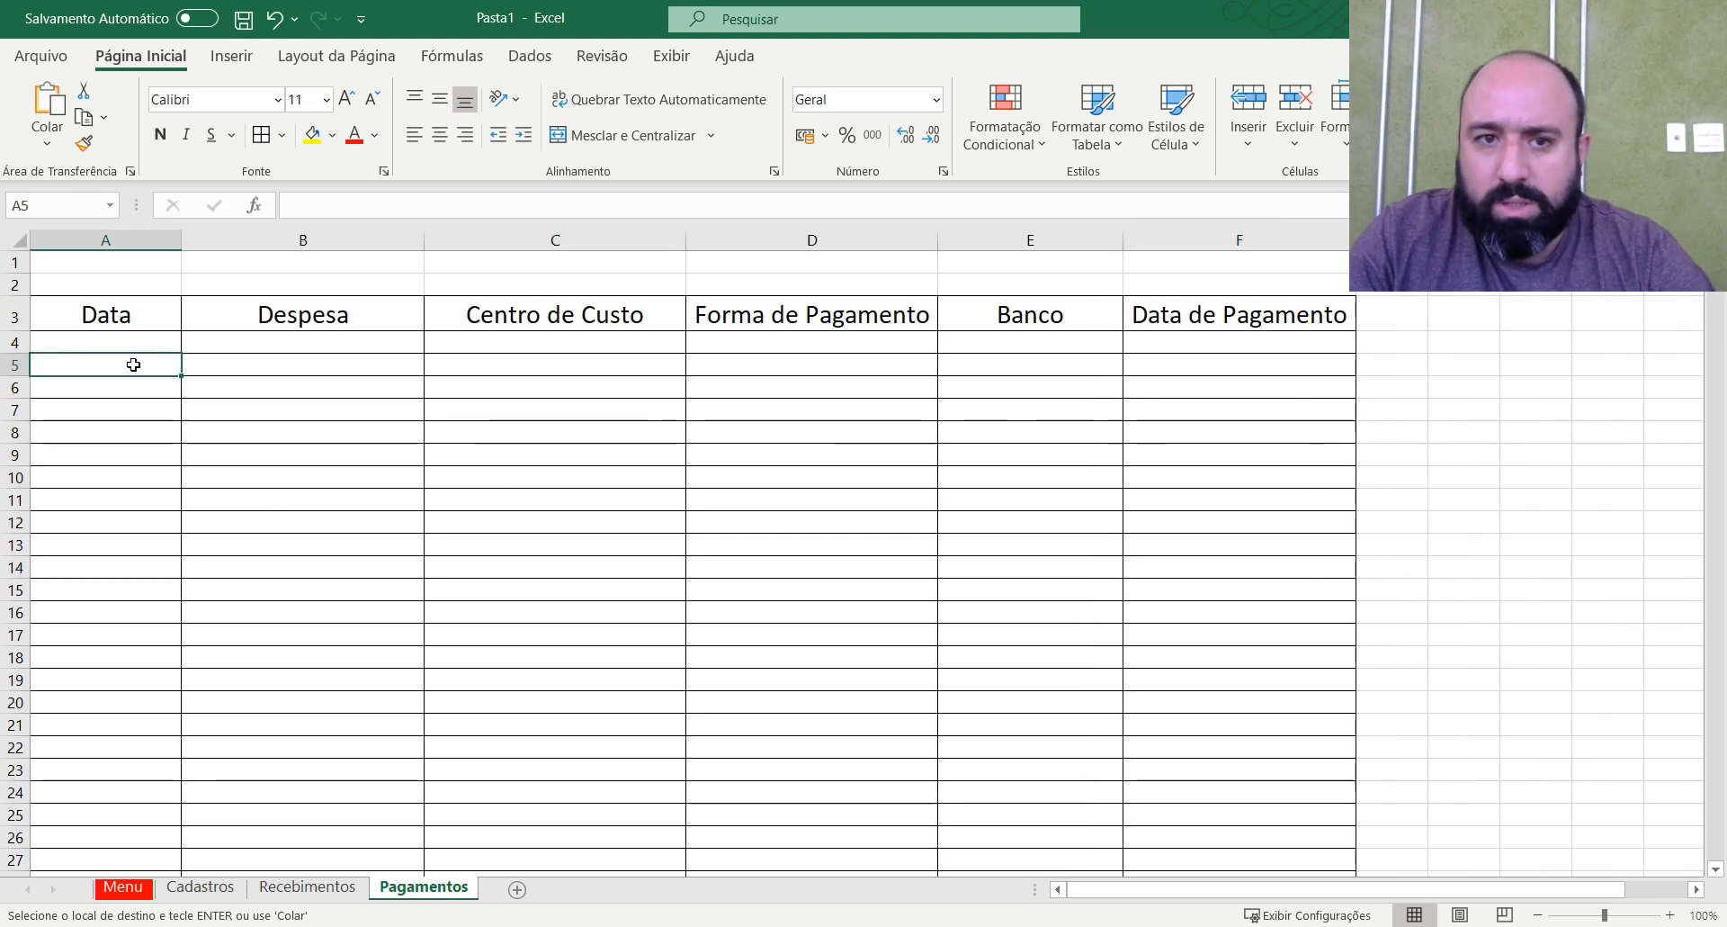
left_click(133, 261)
left_click(141, 239)
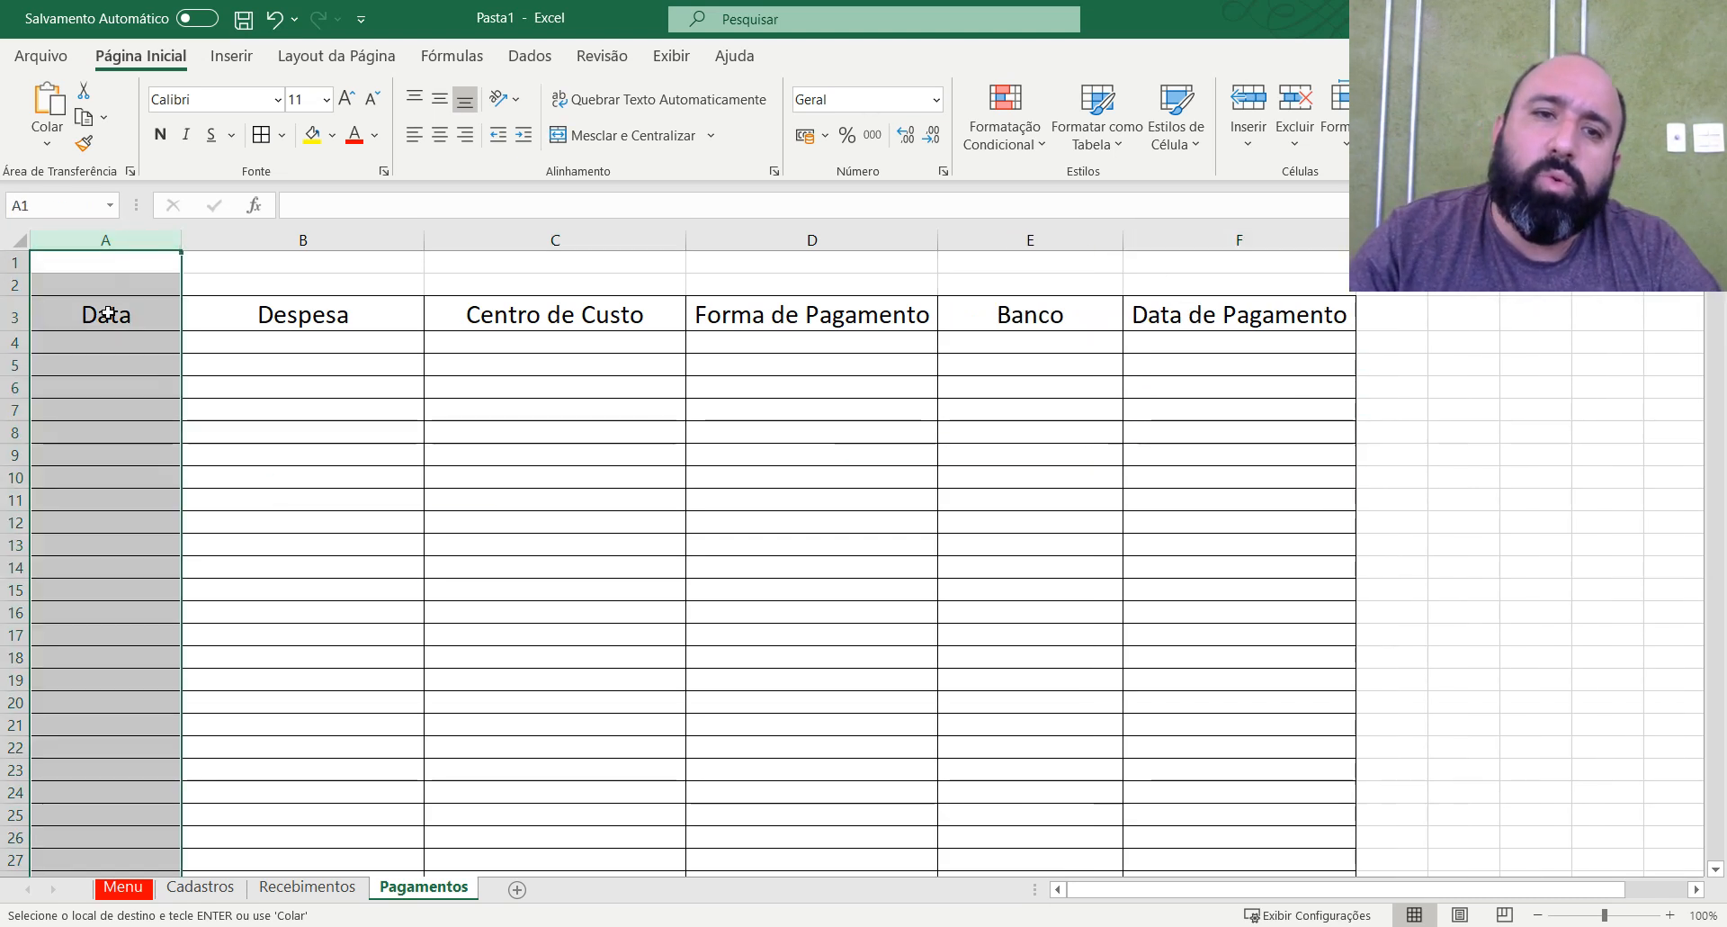
left_click(106, 346)
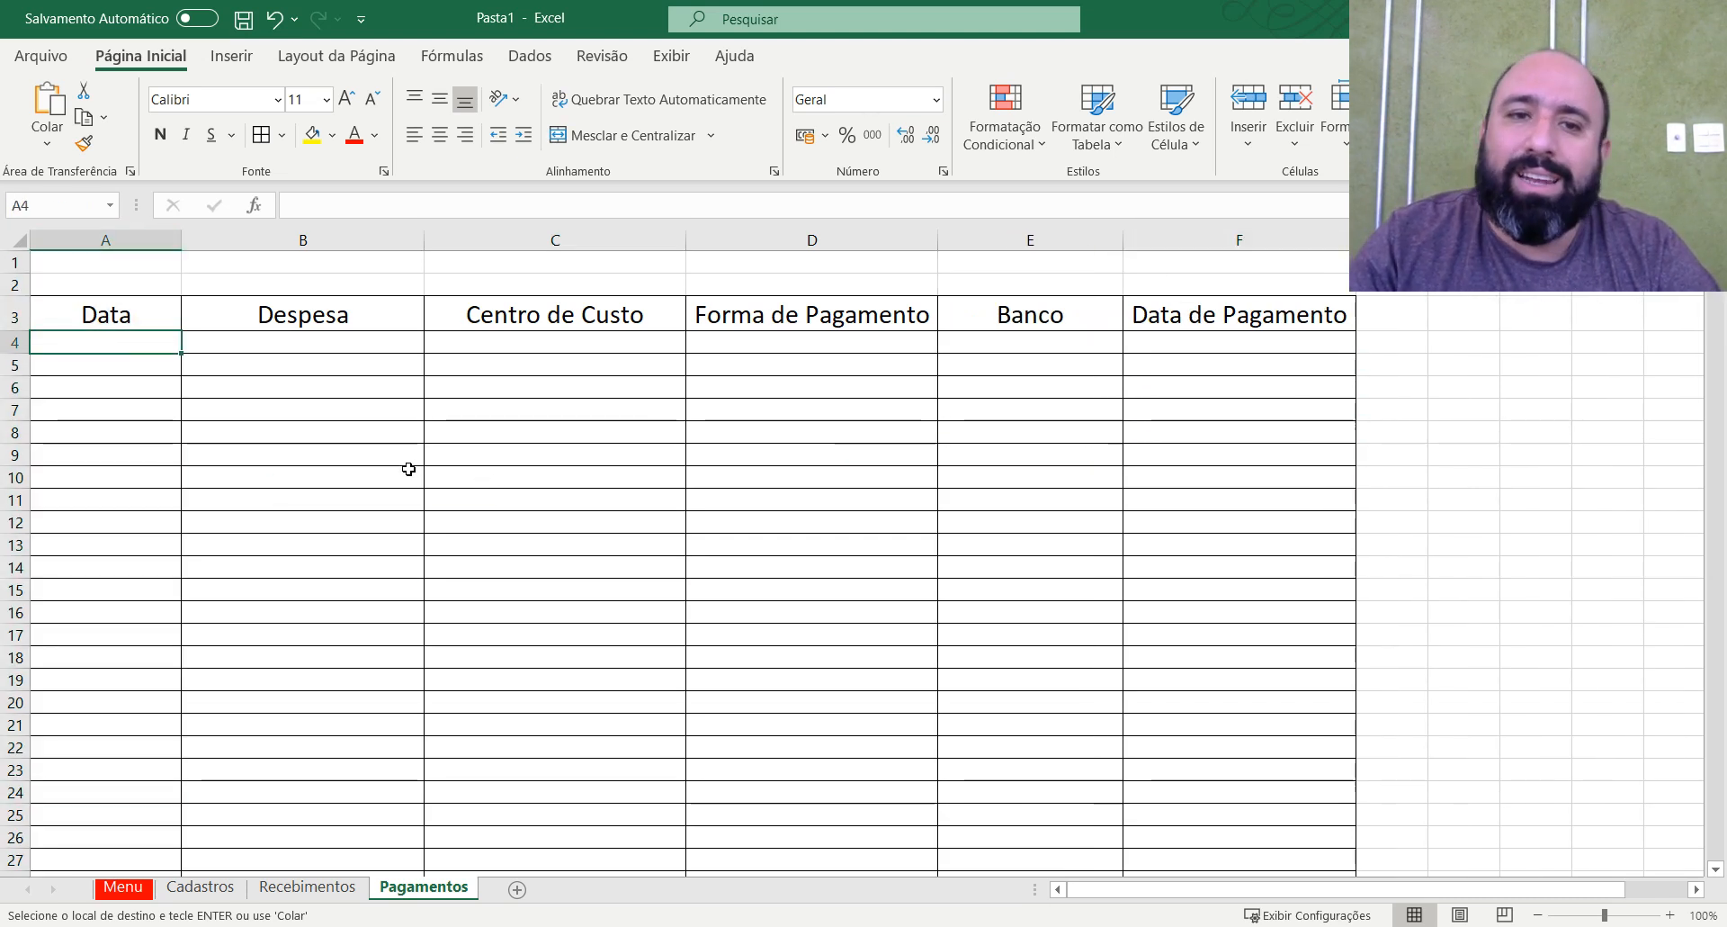
left_click(162, 240)
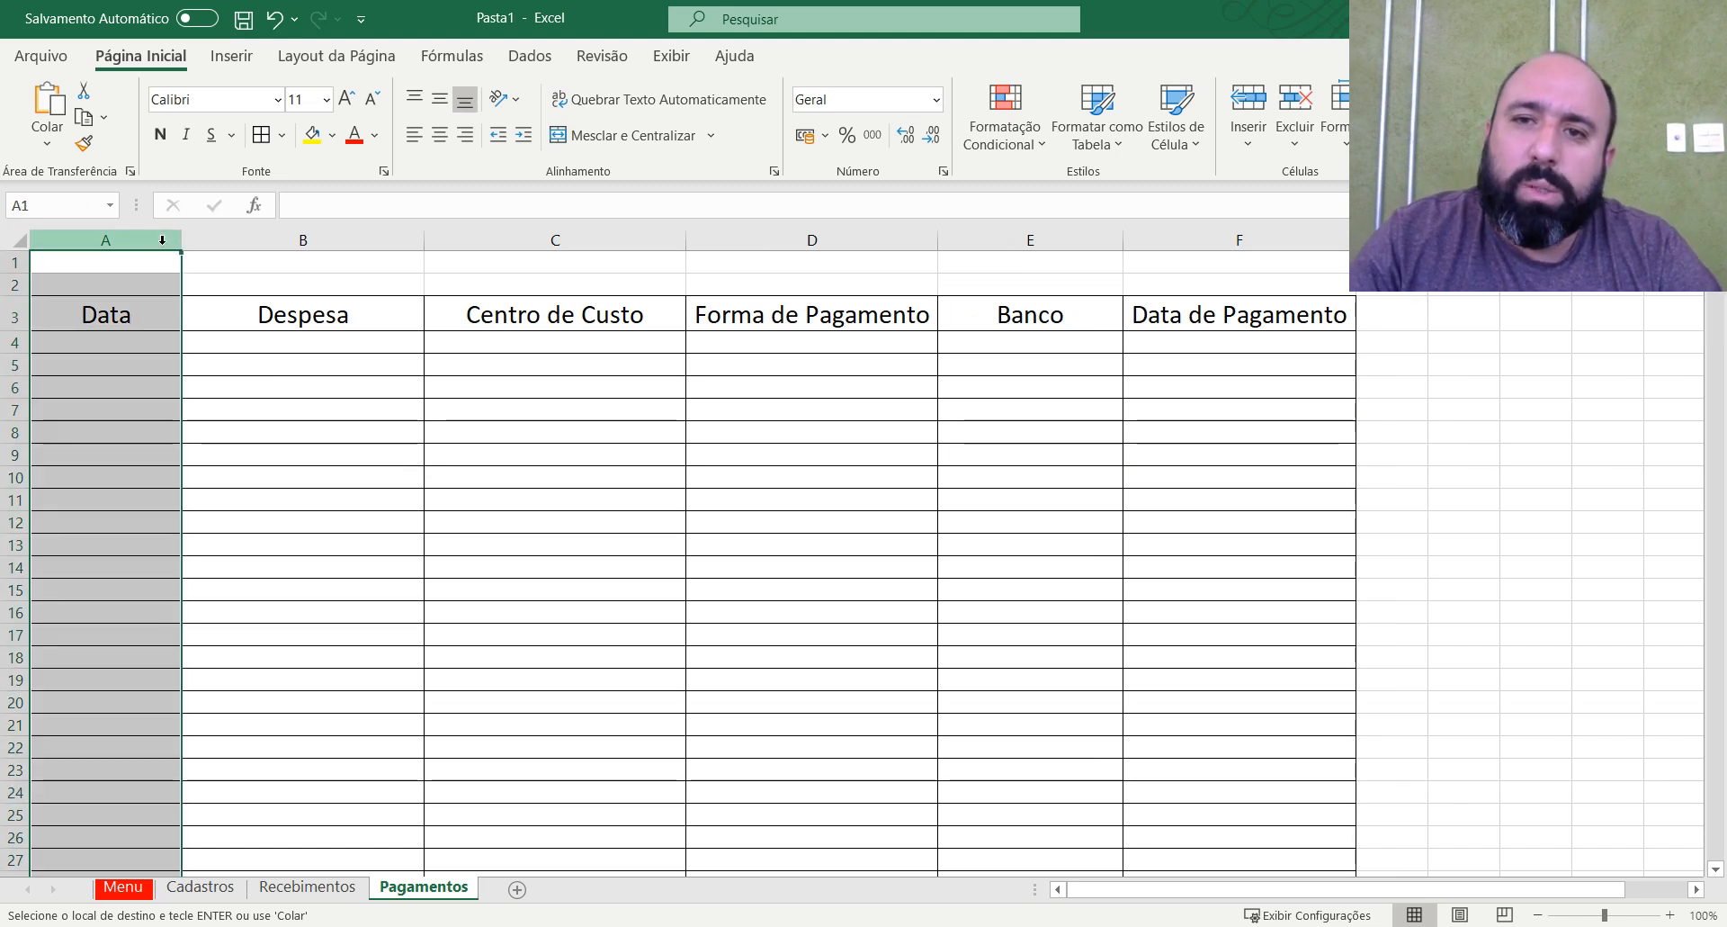
left_click(524, 59)
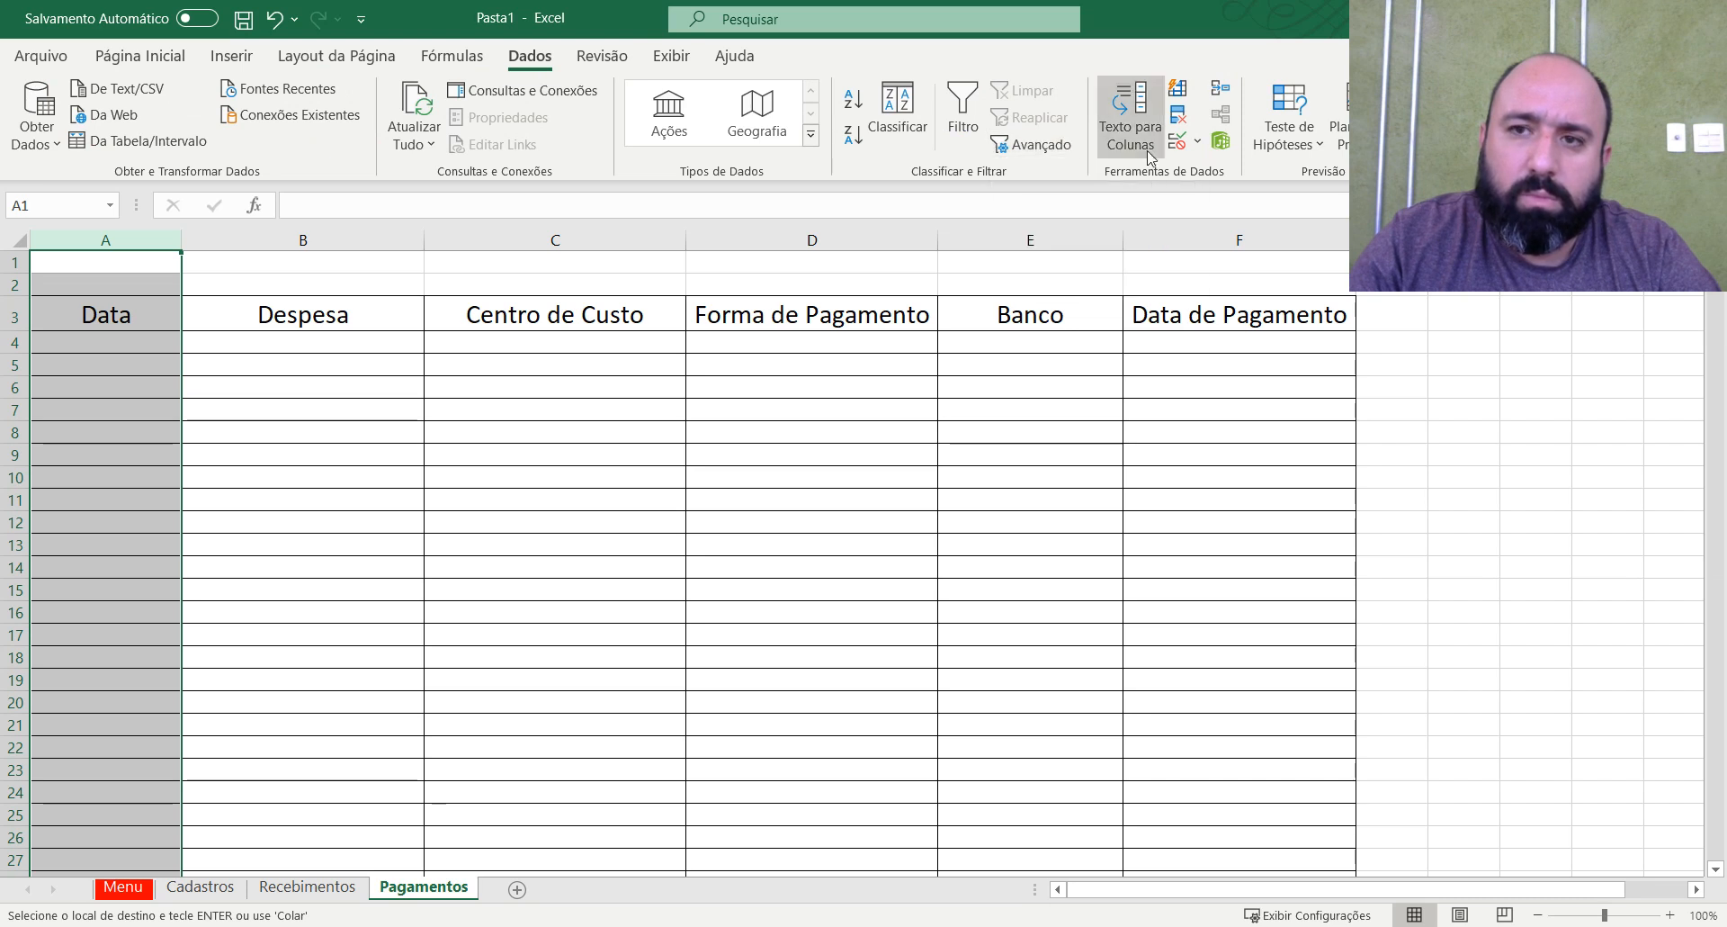
left_click(1198, 144)
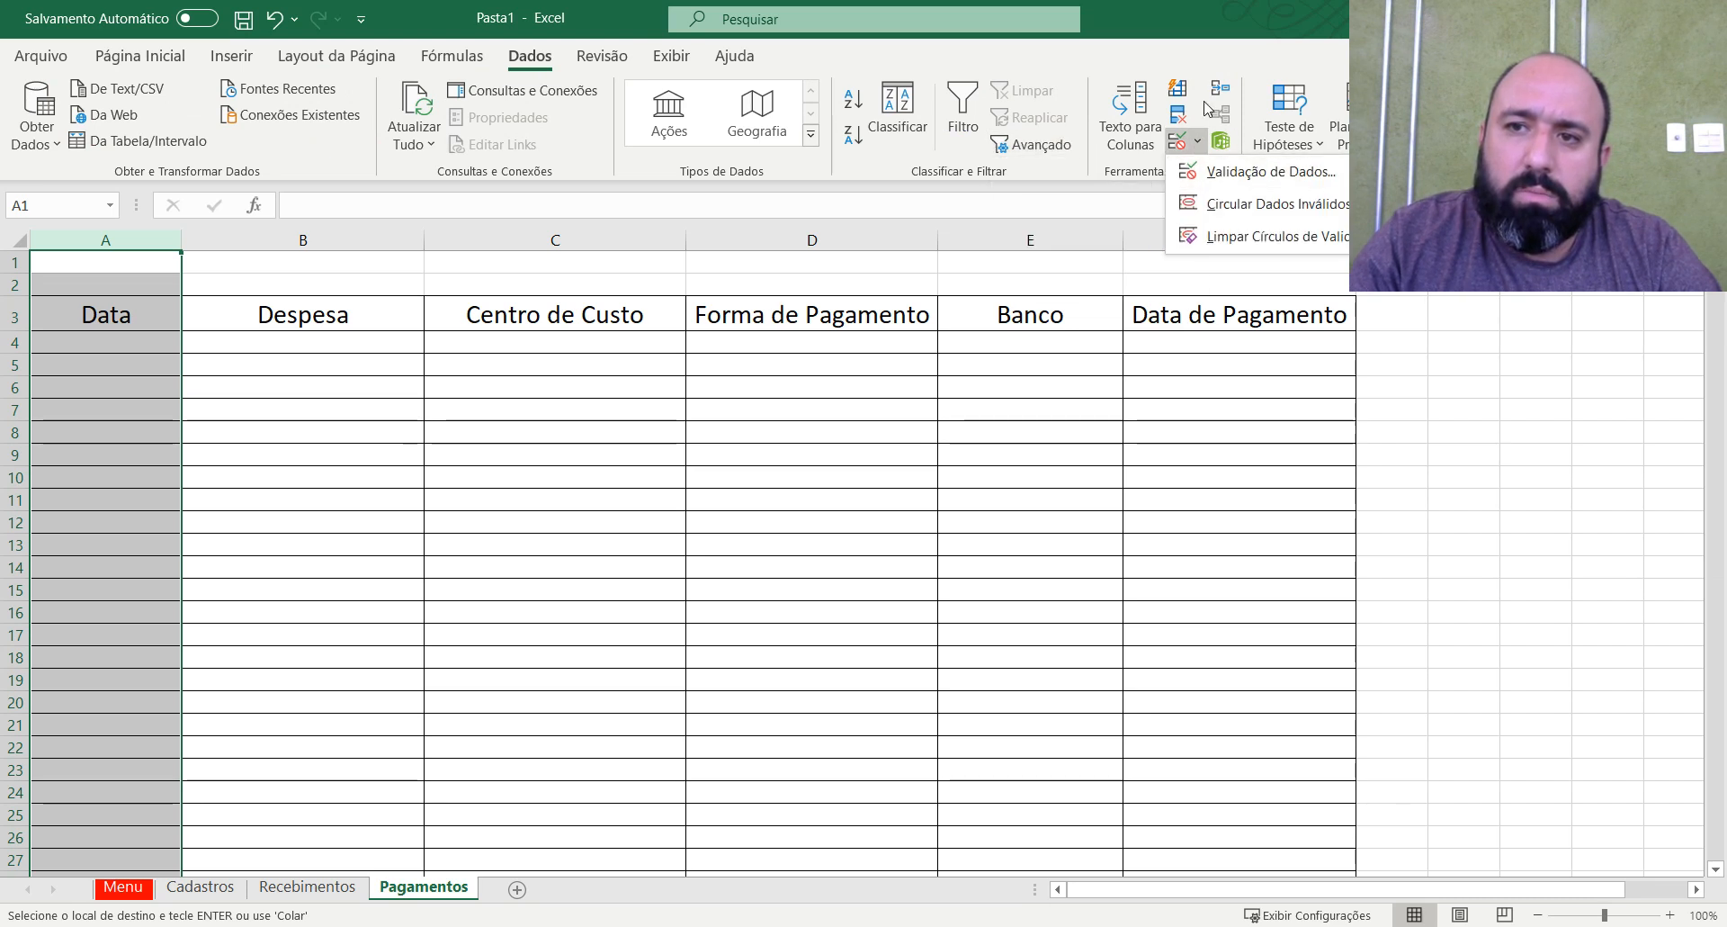
left_click(973, 506)
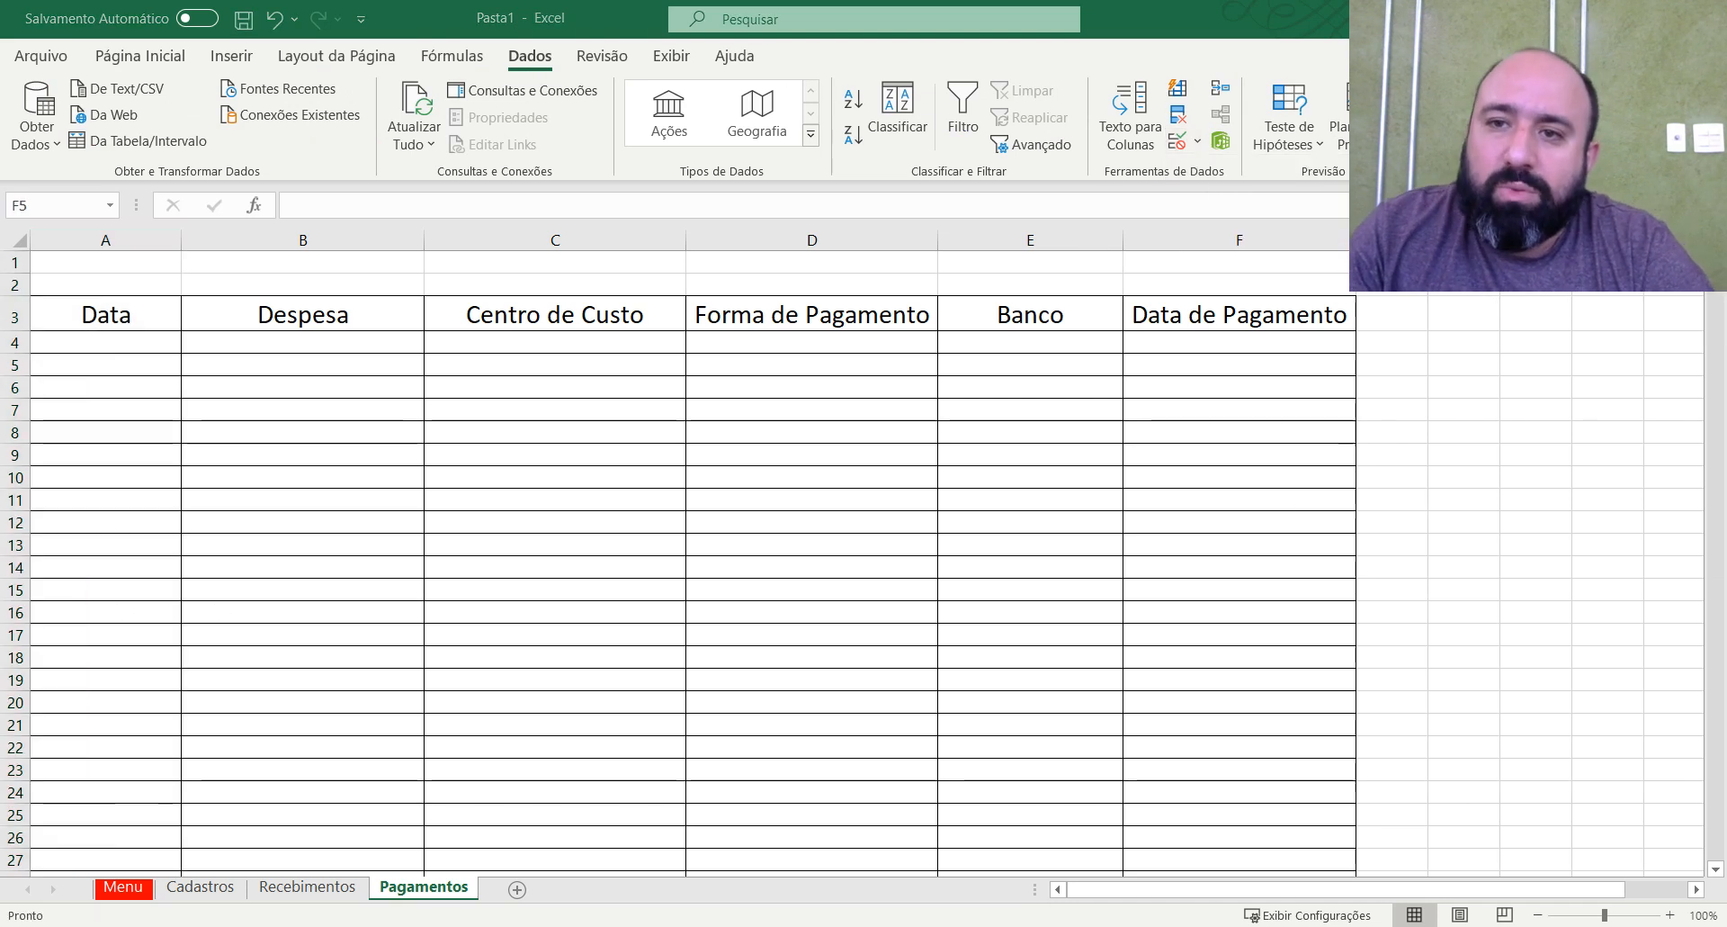
left_click(1178, 144)
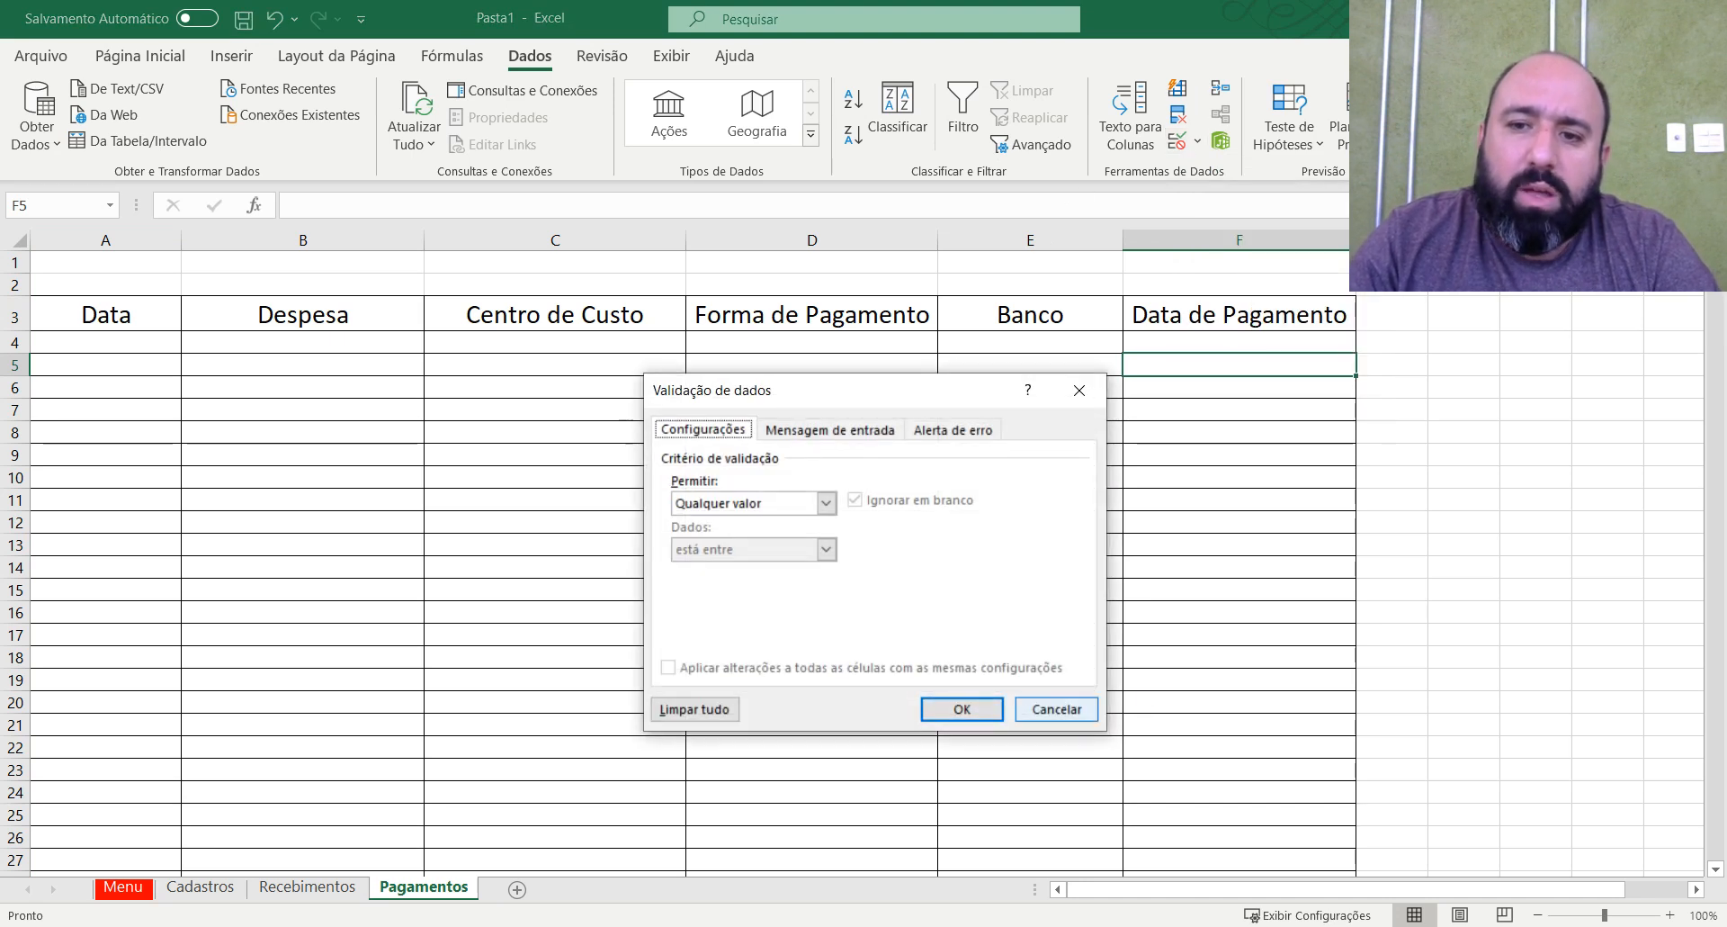
left_click(1056, 709)
left_click(427, 547)
Set the data validation of the Pagamentos sheet's Data column A to allow dates with the condition "está entre".
left_click(93, 238)
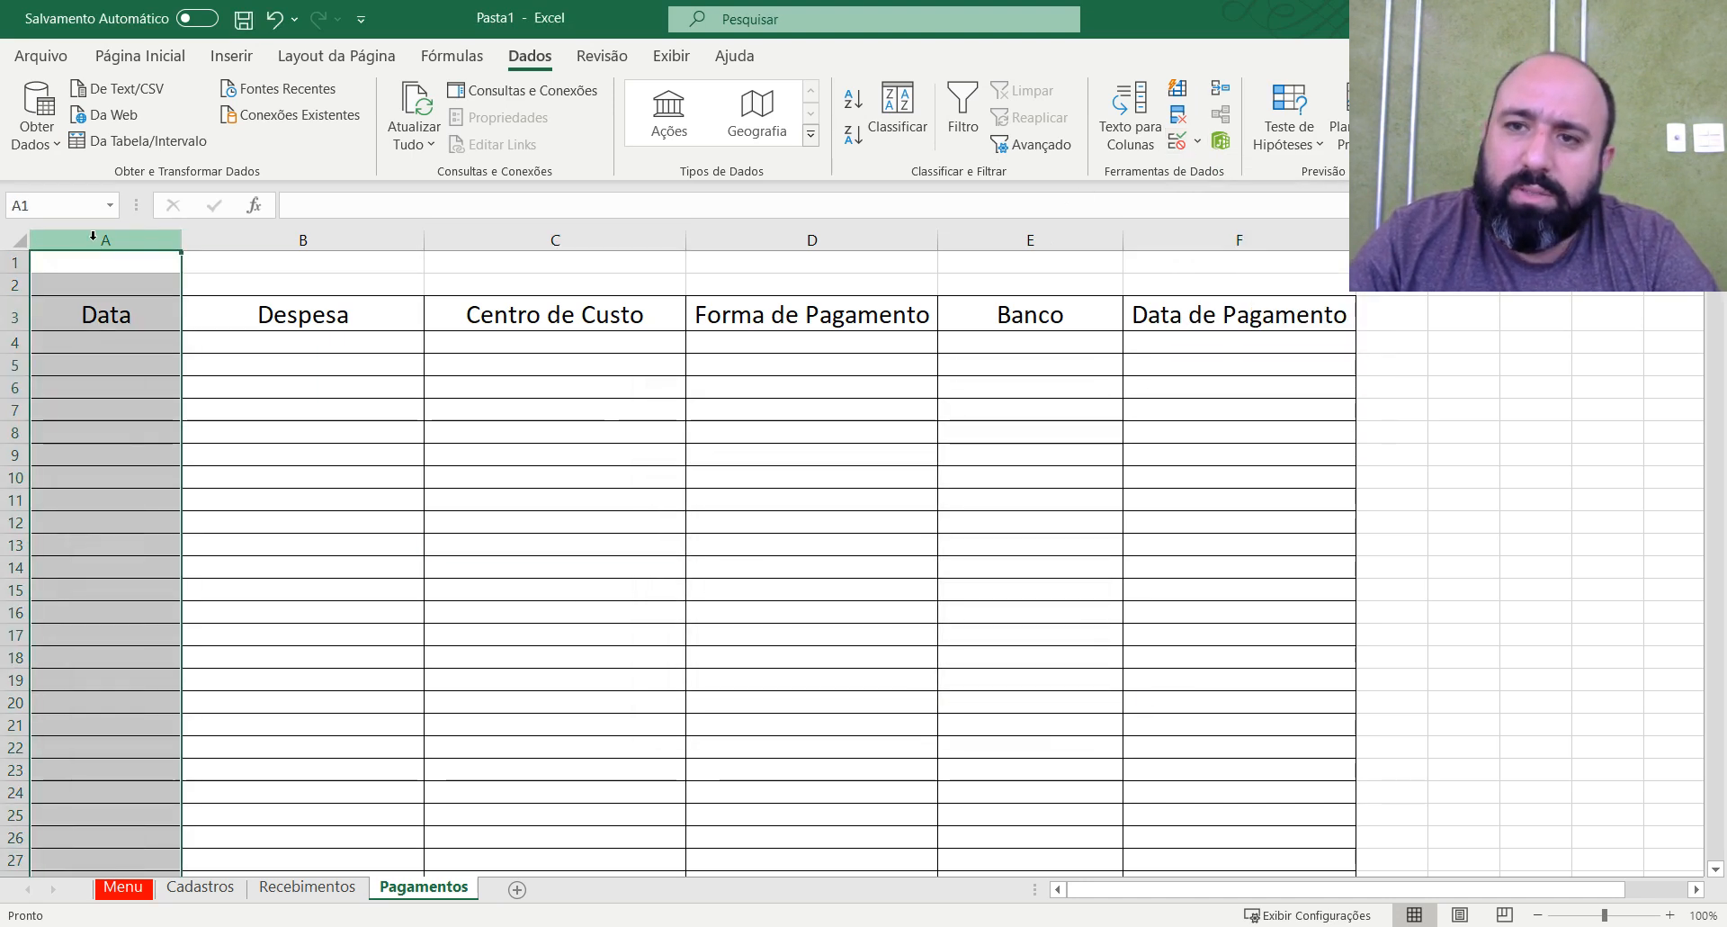
left_click(1178, 143)
left_click(826, 503)
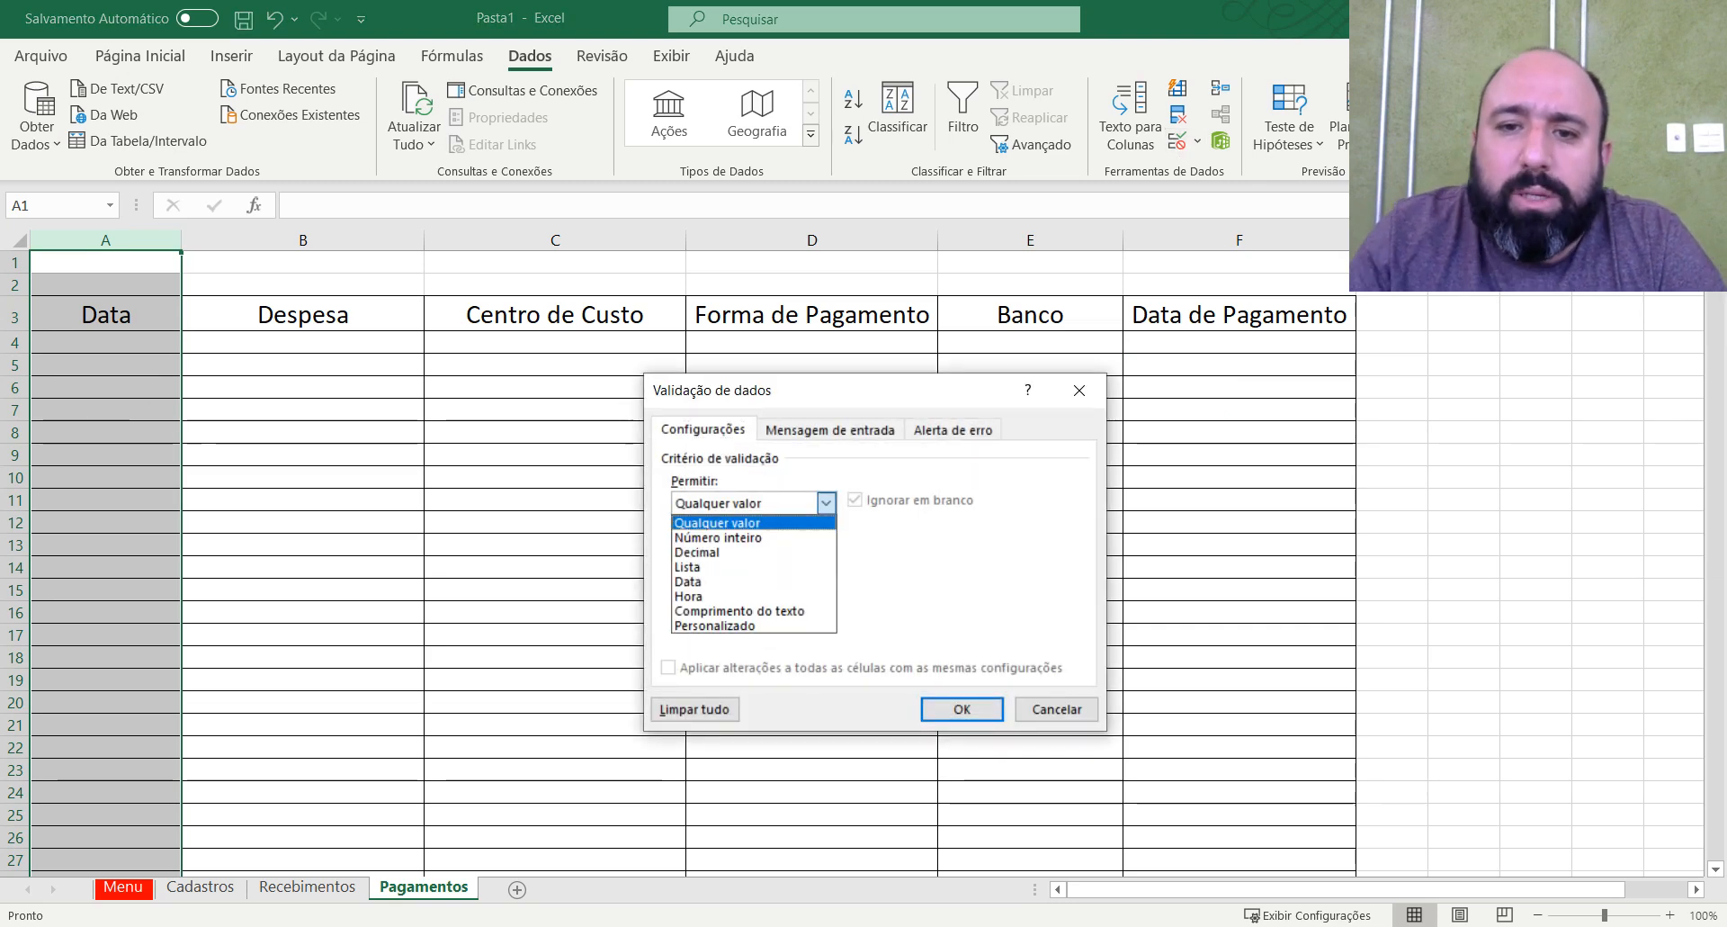
left_click(711, 581)
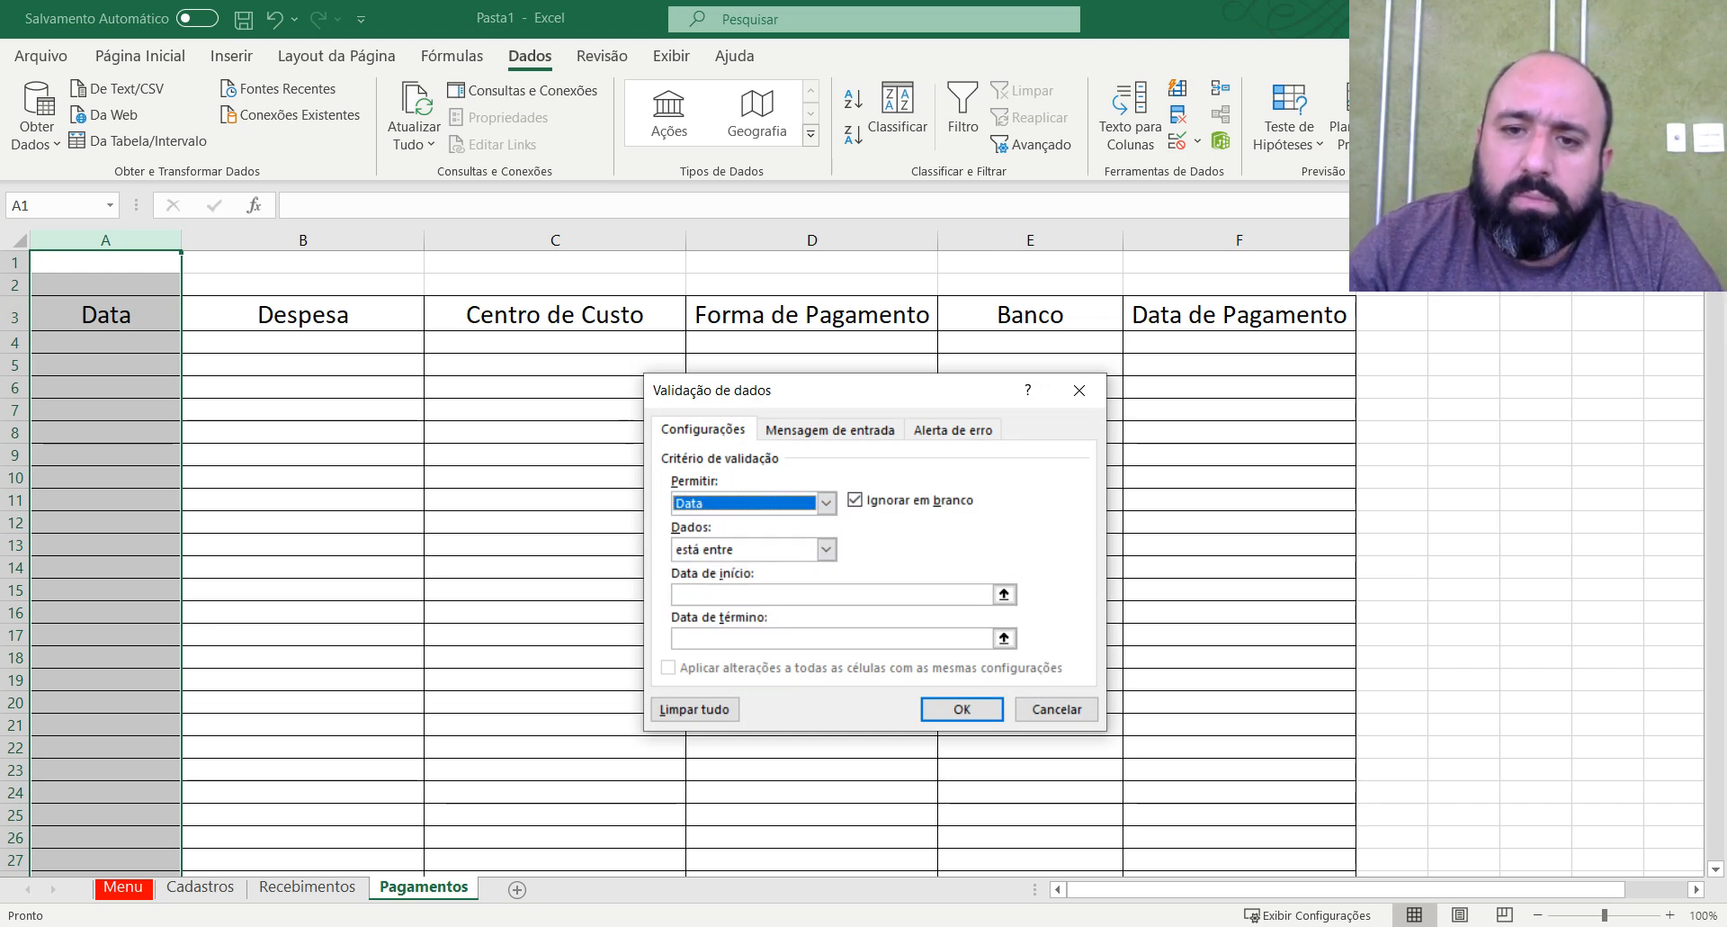
left_click(826, 549)
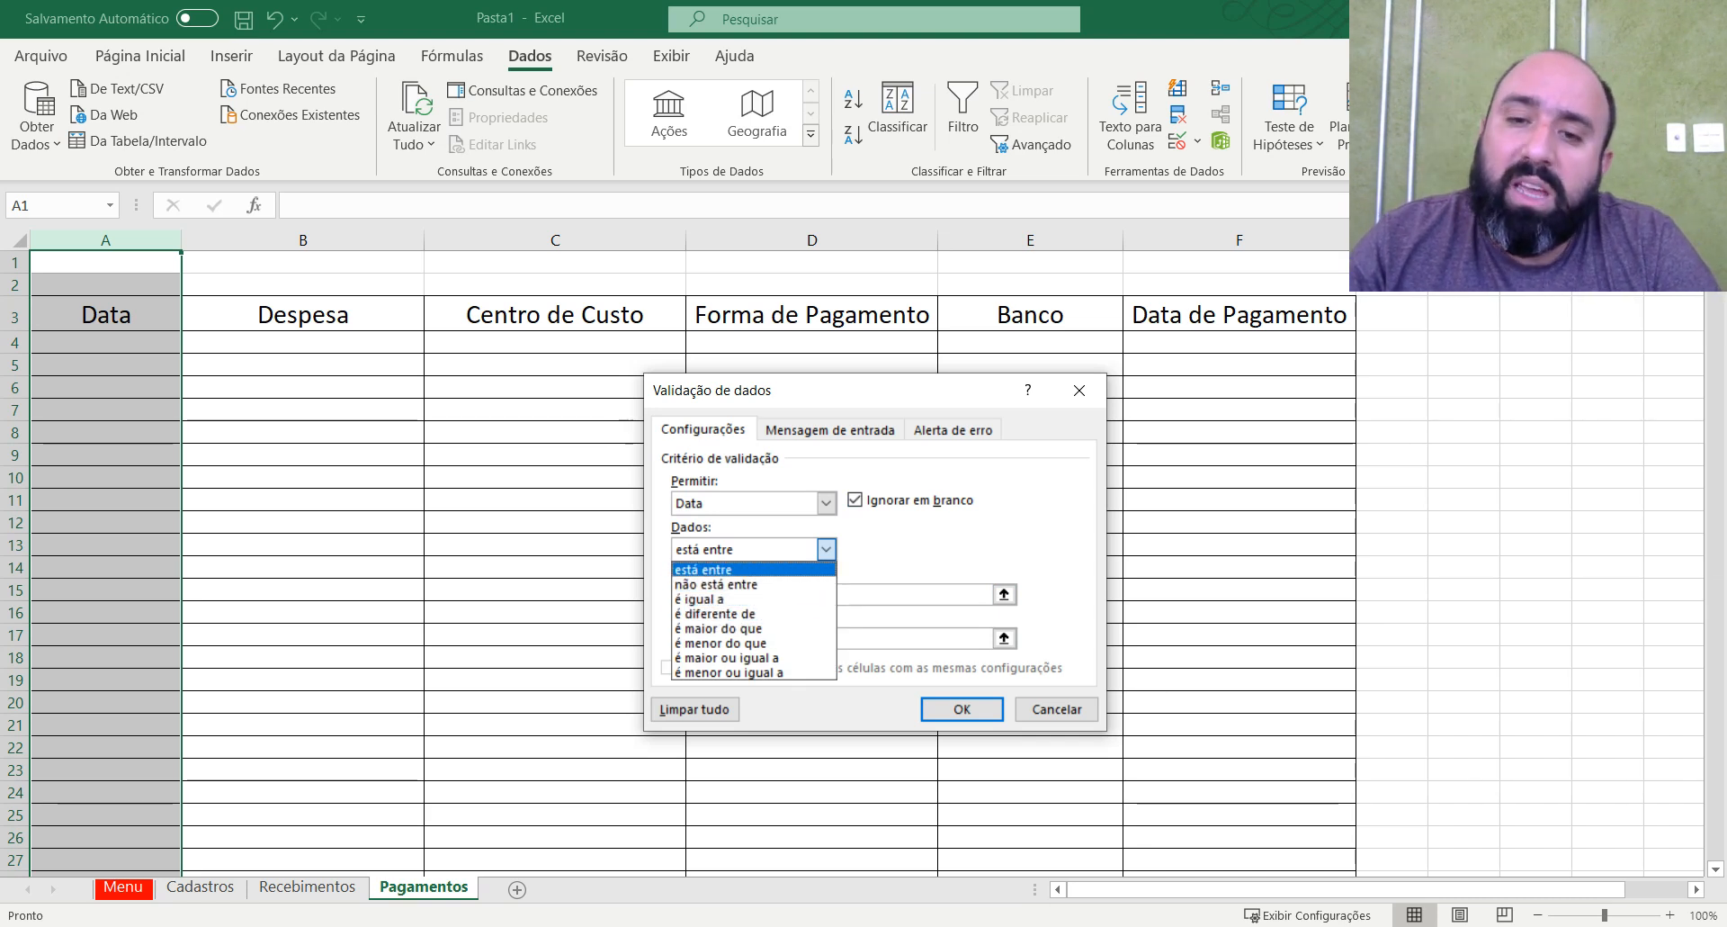
left_click(720, 570)
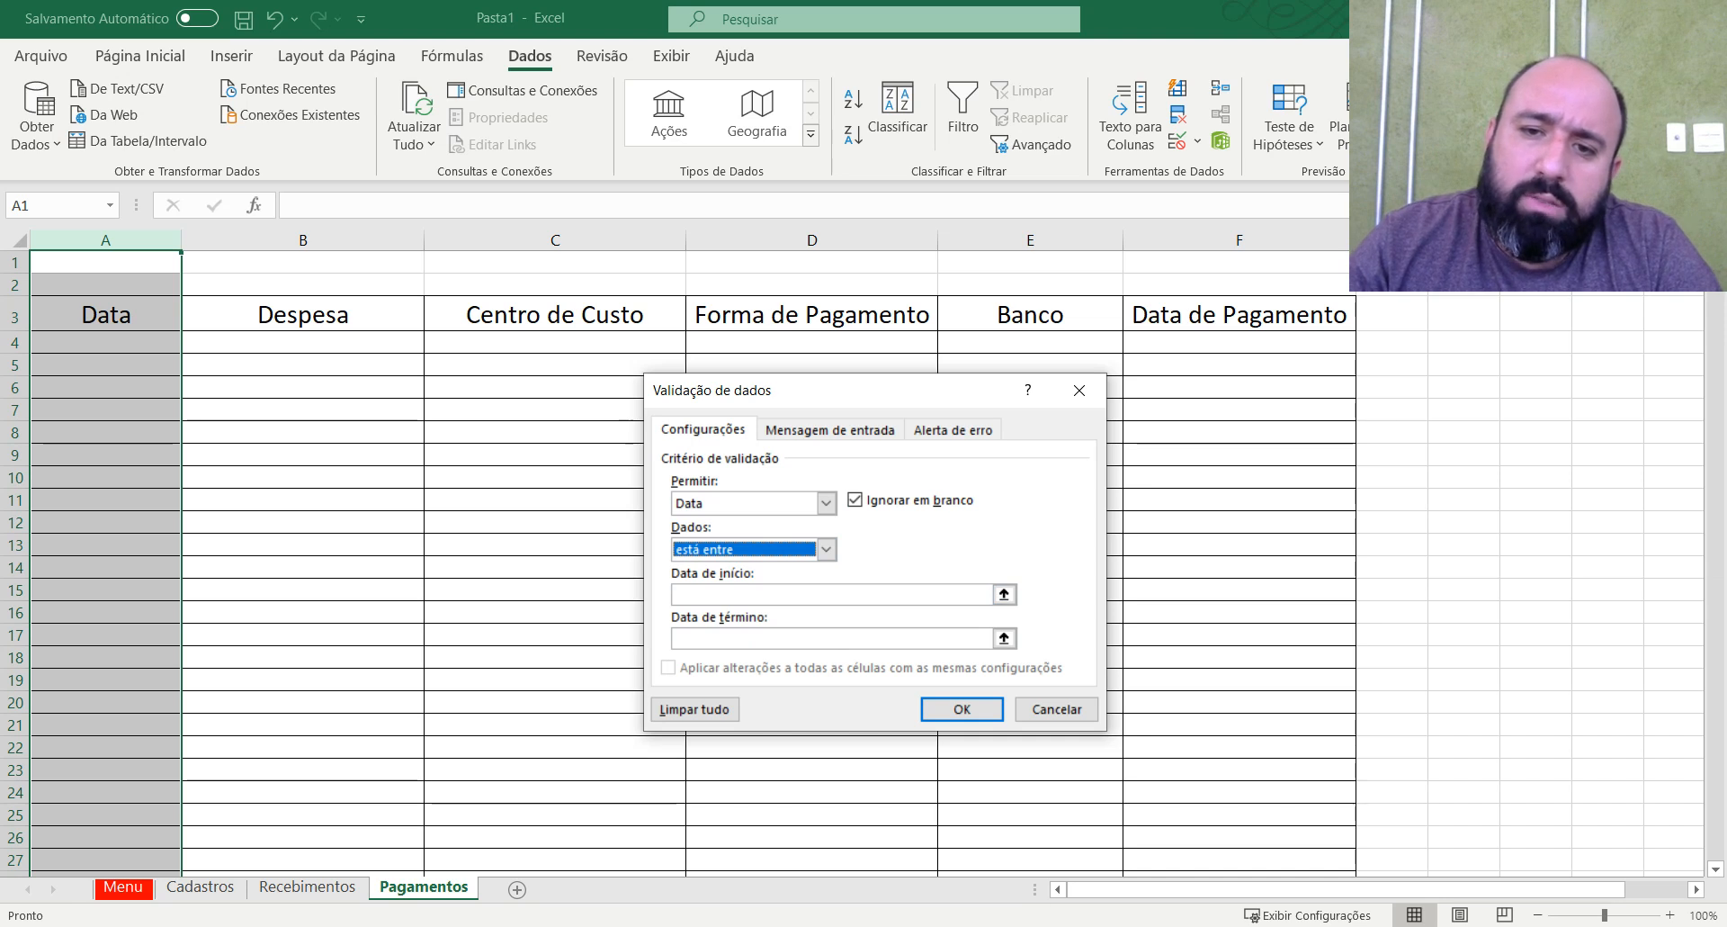
key("space")
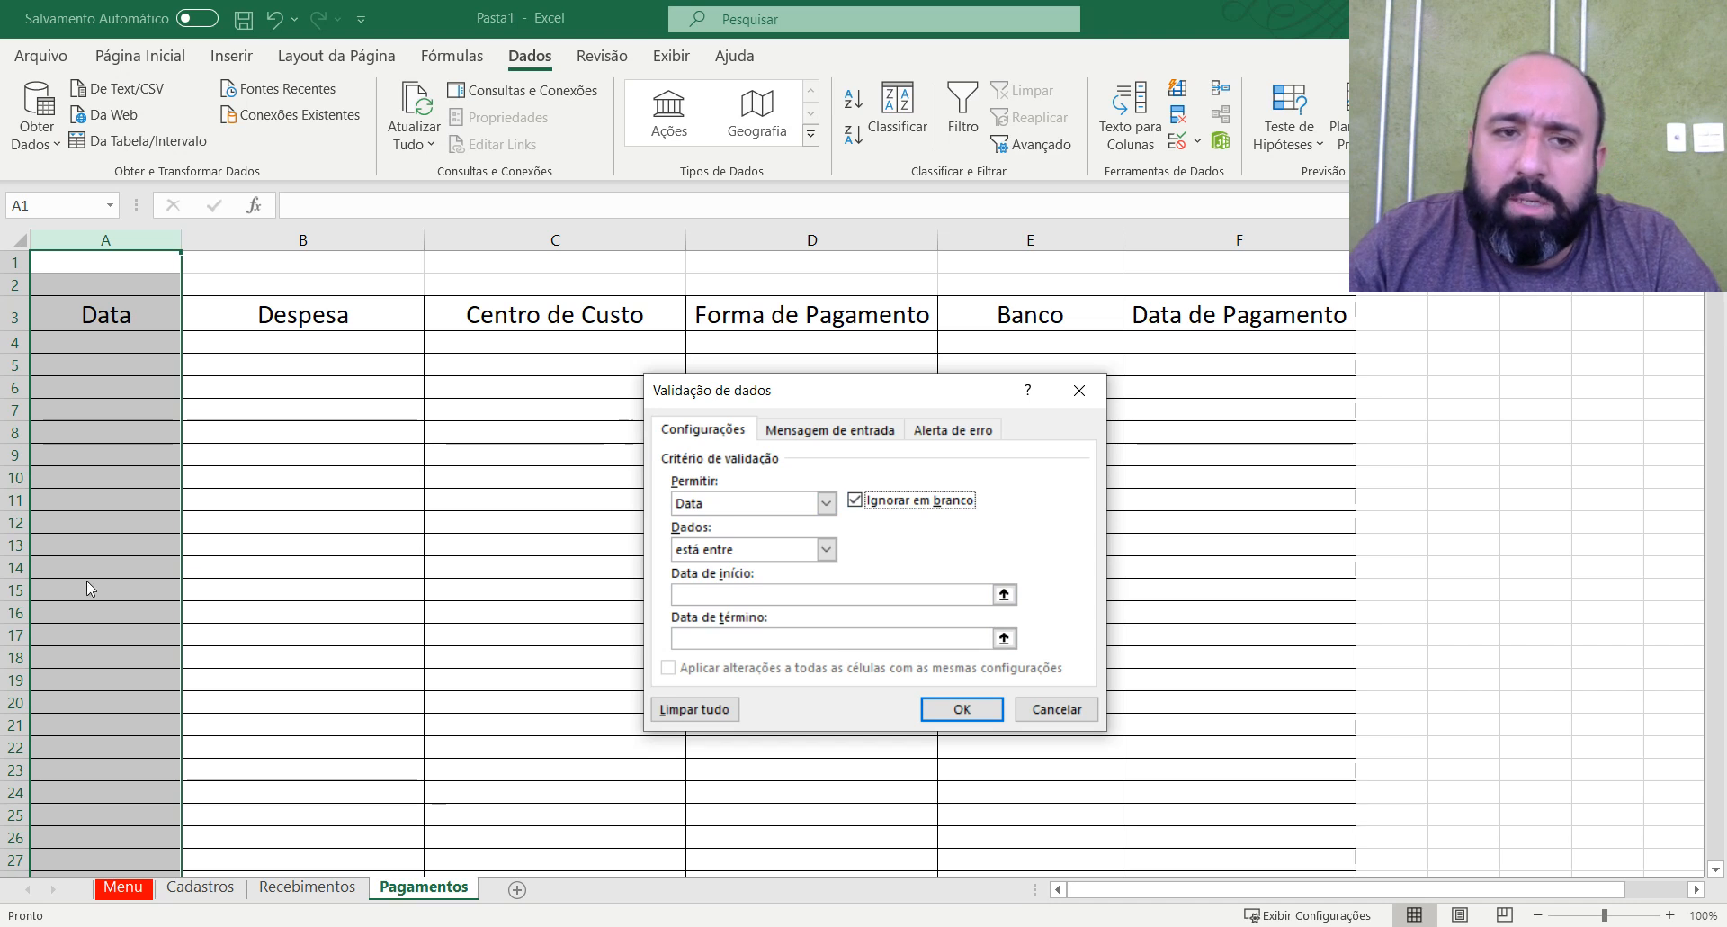
left_click(962, 709)
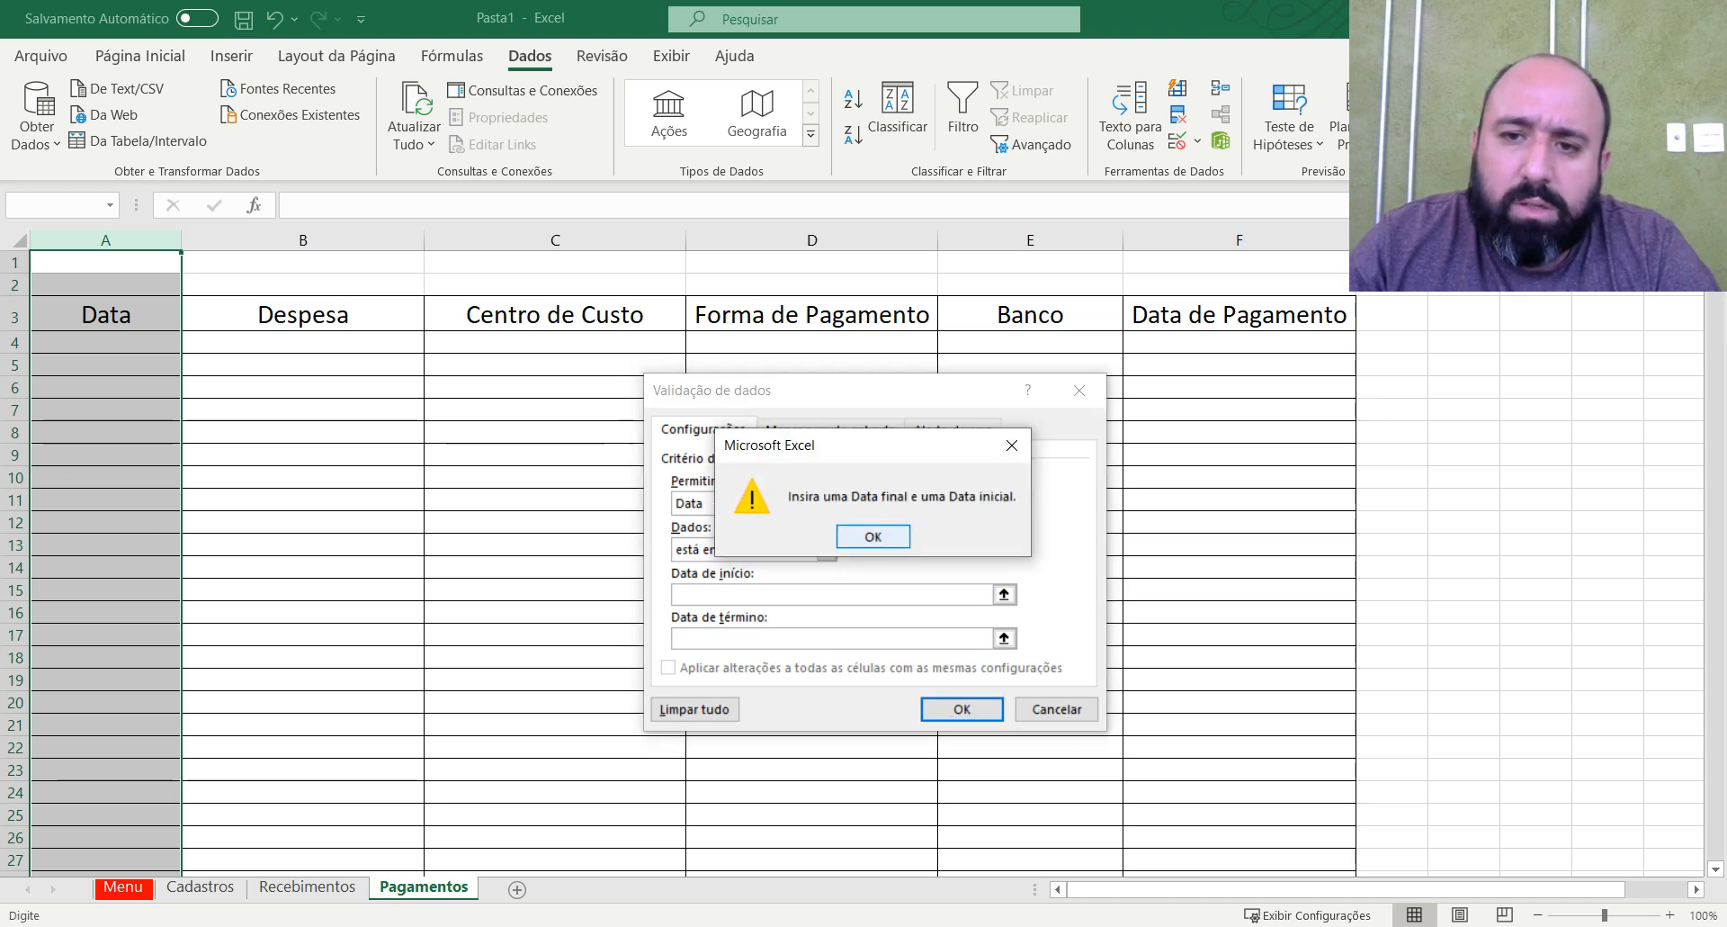
left_click(873, 536)
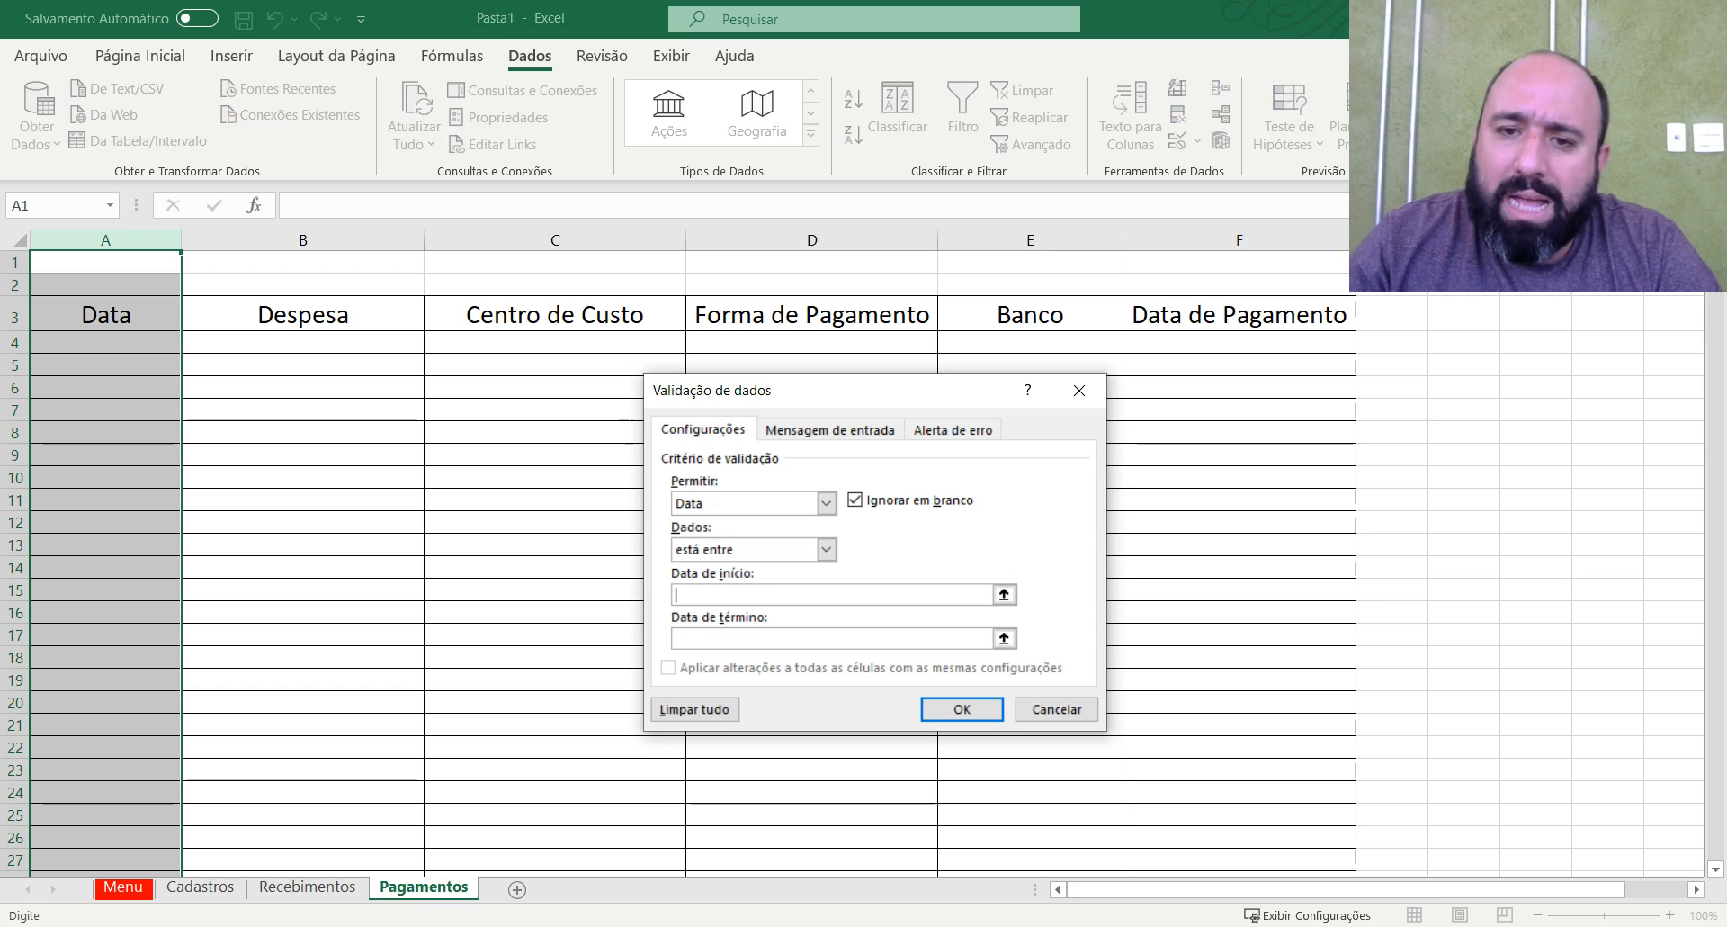
Limit the Data column's date validation to a start date of 01/01/2021 and an end date of 31/12/2021, and apply it.
type("01")
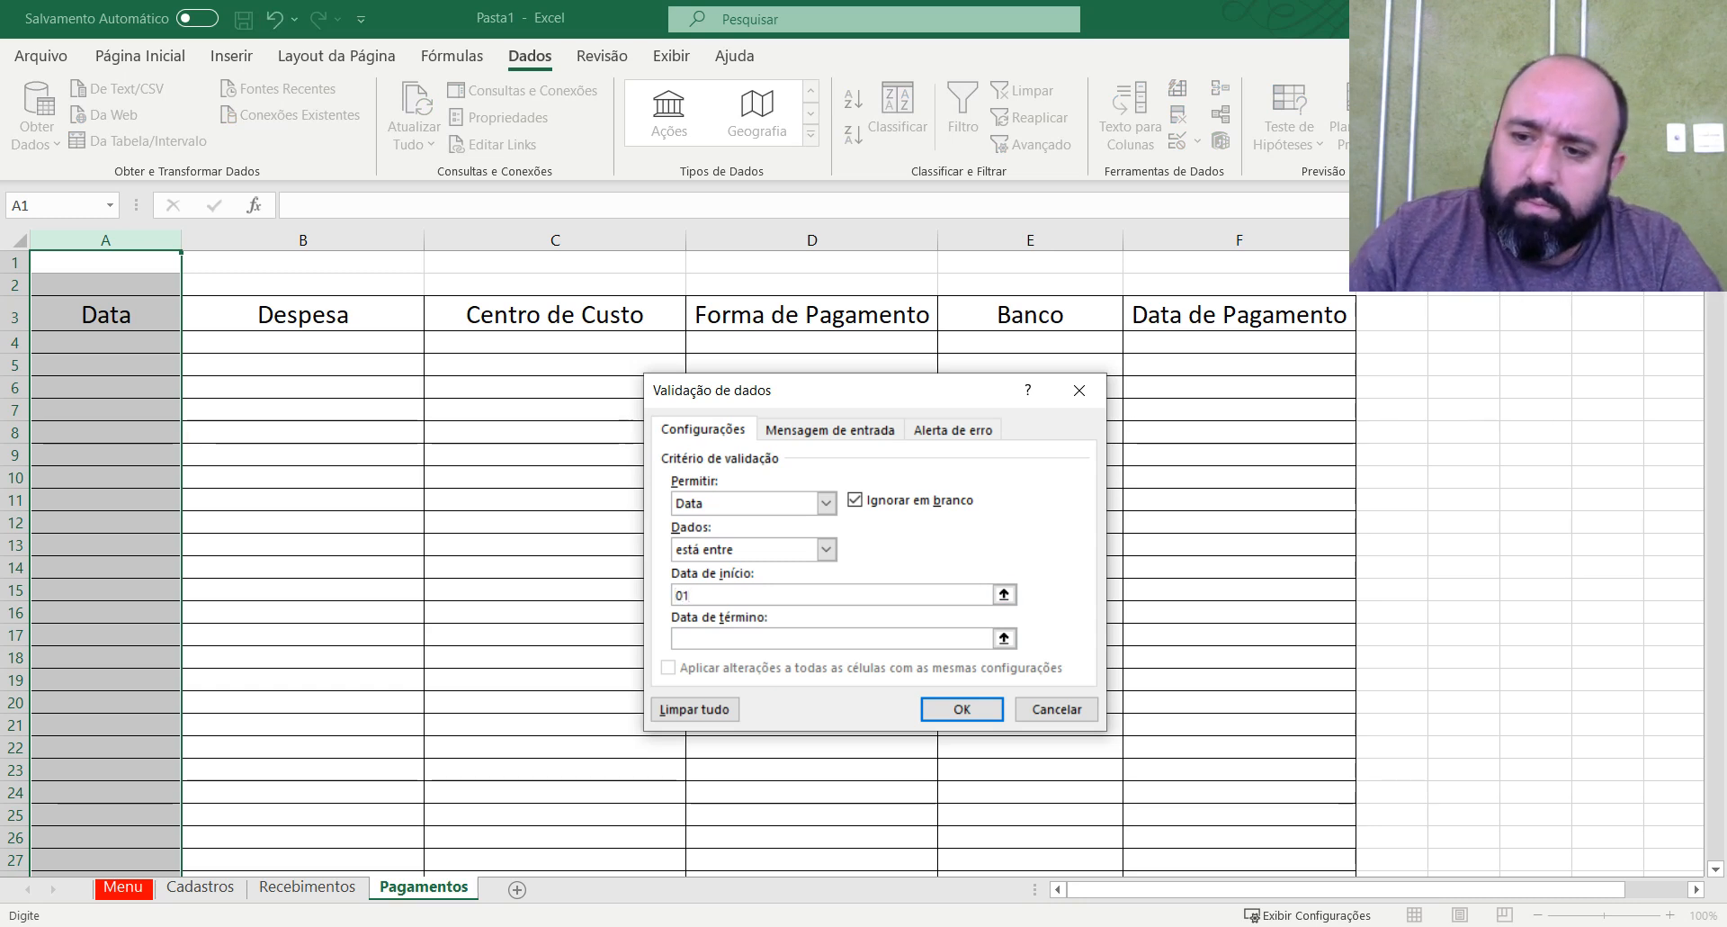
type("/01/2021")
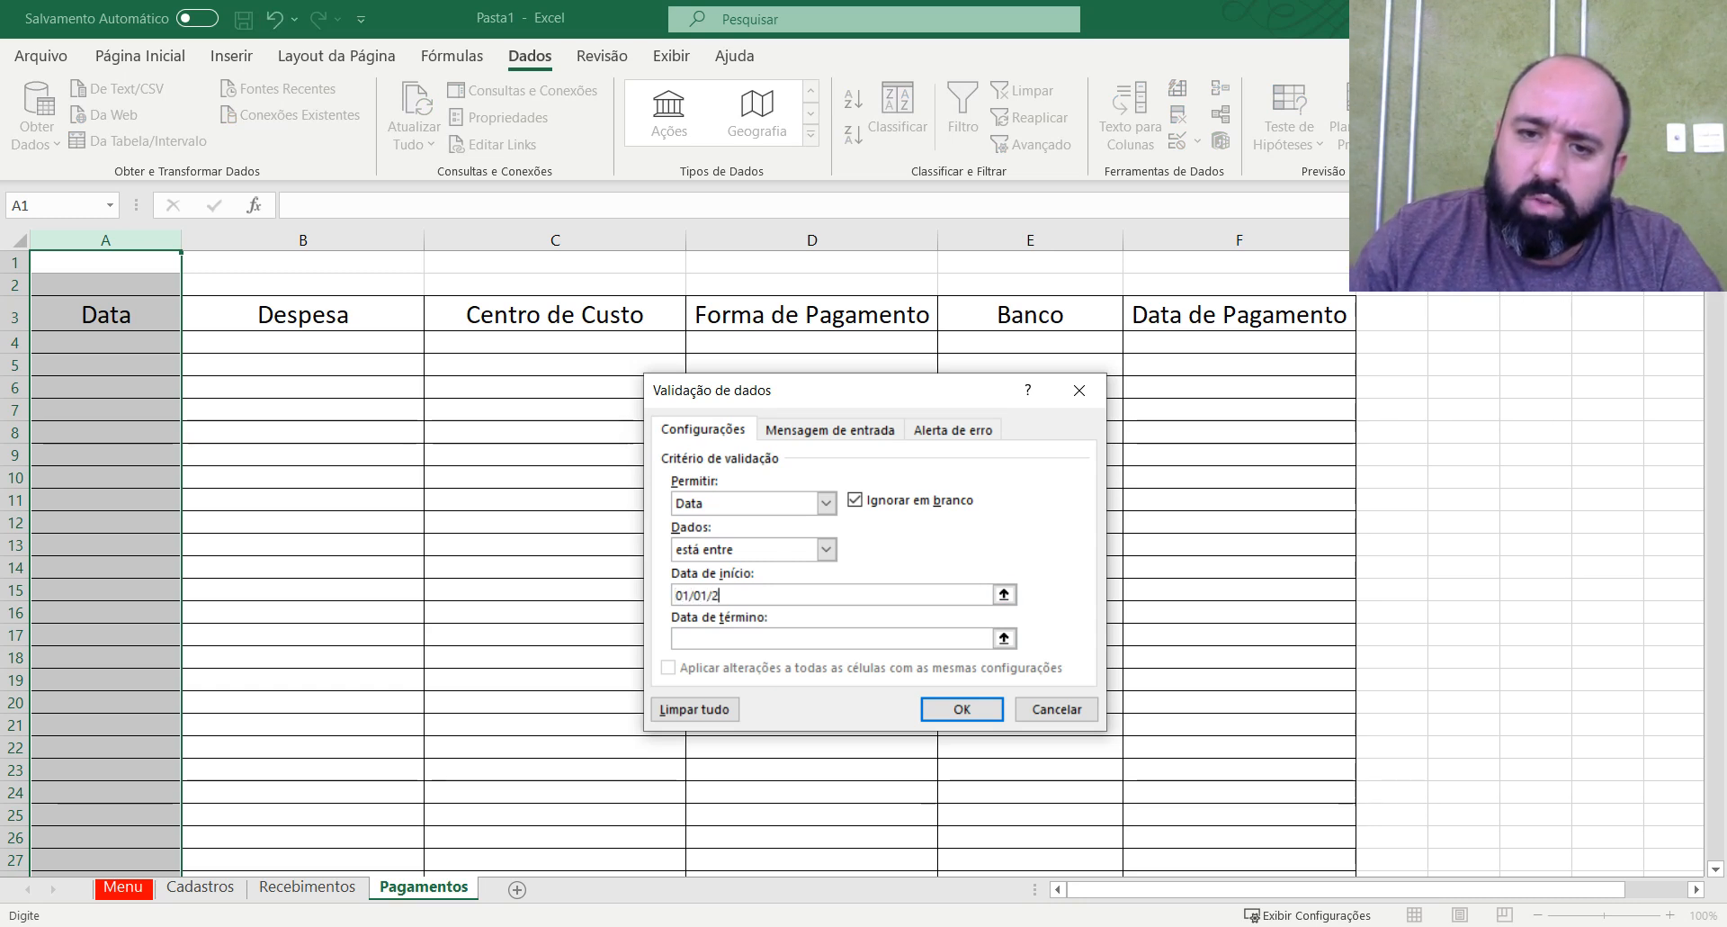
key("Tab")
type("31/12/2021")
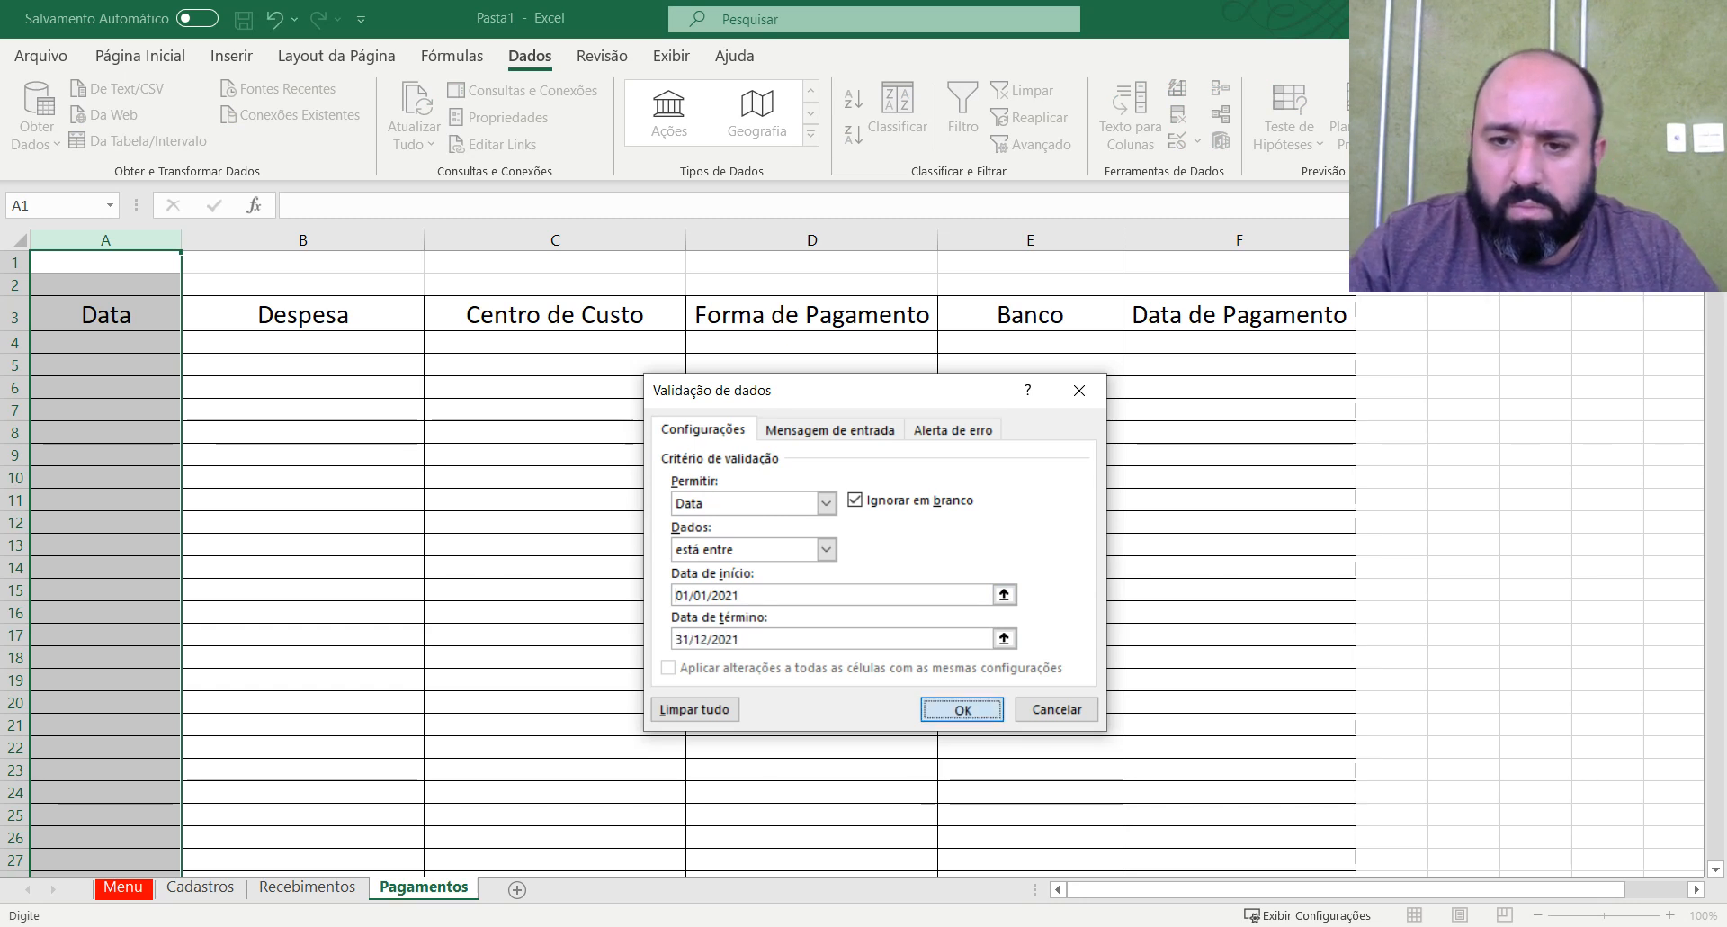
left_click(961, 707)
left_click(300, 512)
Enter 01/01/2021 in cell A4 of the Pagamentos table to test the date validation.
left_click(144, 342)
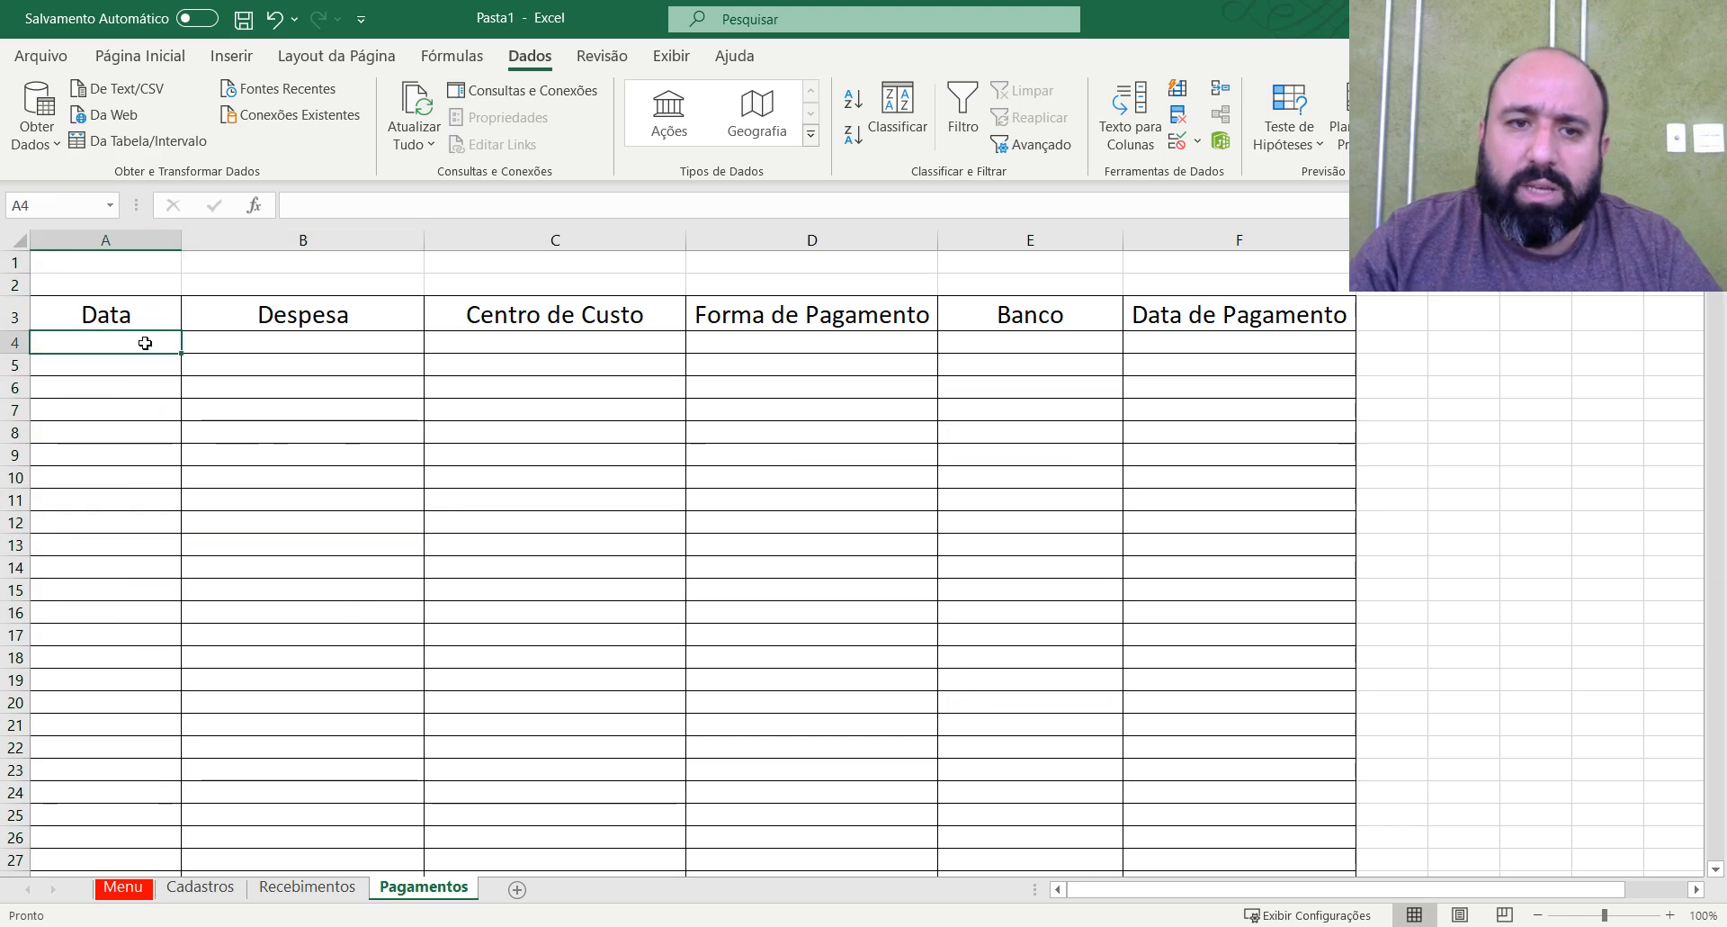
type("01/01/2021")
key("ctrl+Return")
key("Return")
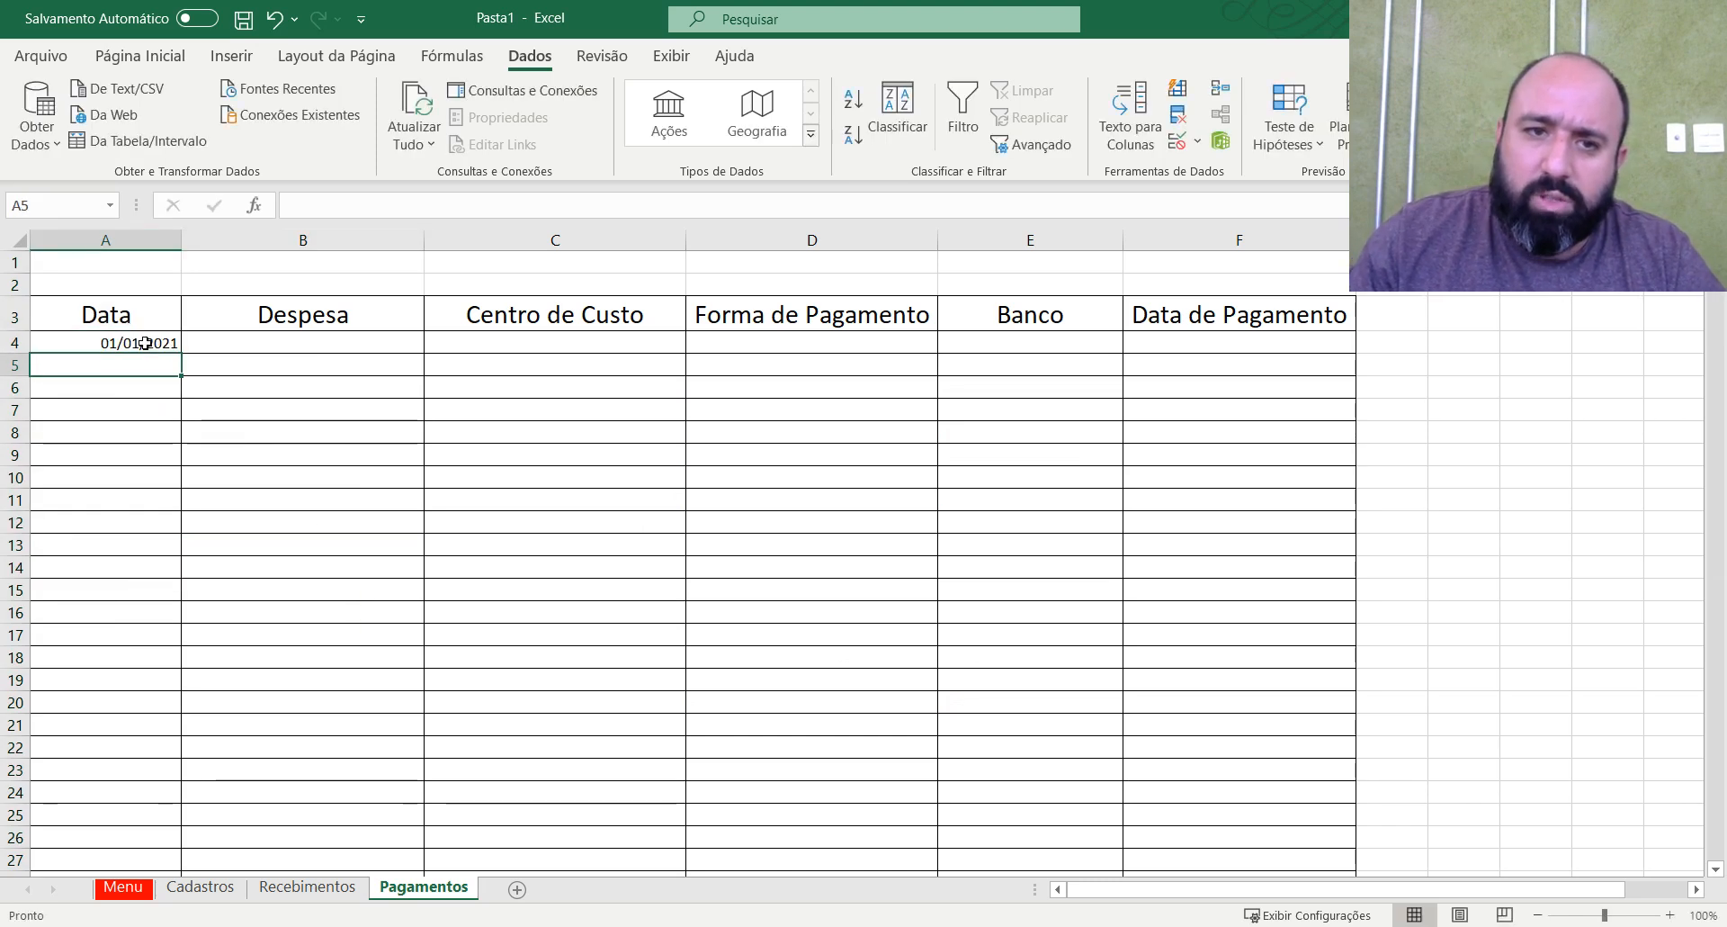
Try to enter the out-of-range date 31/12/2020 in cell A5 of the Data column.
type("31")
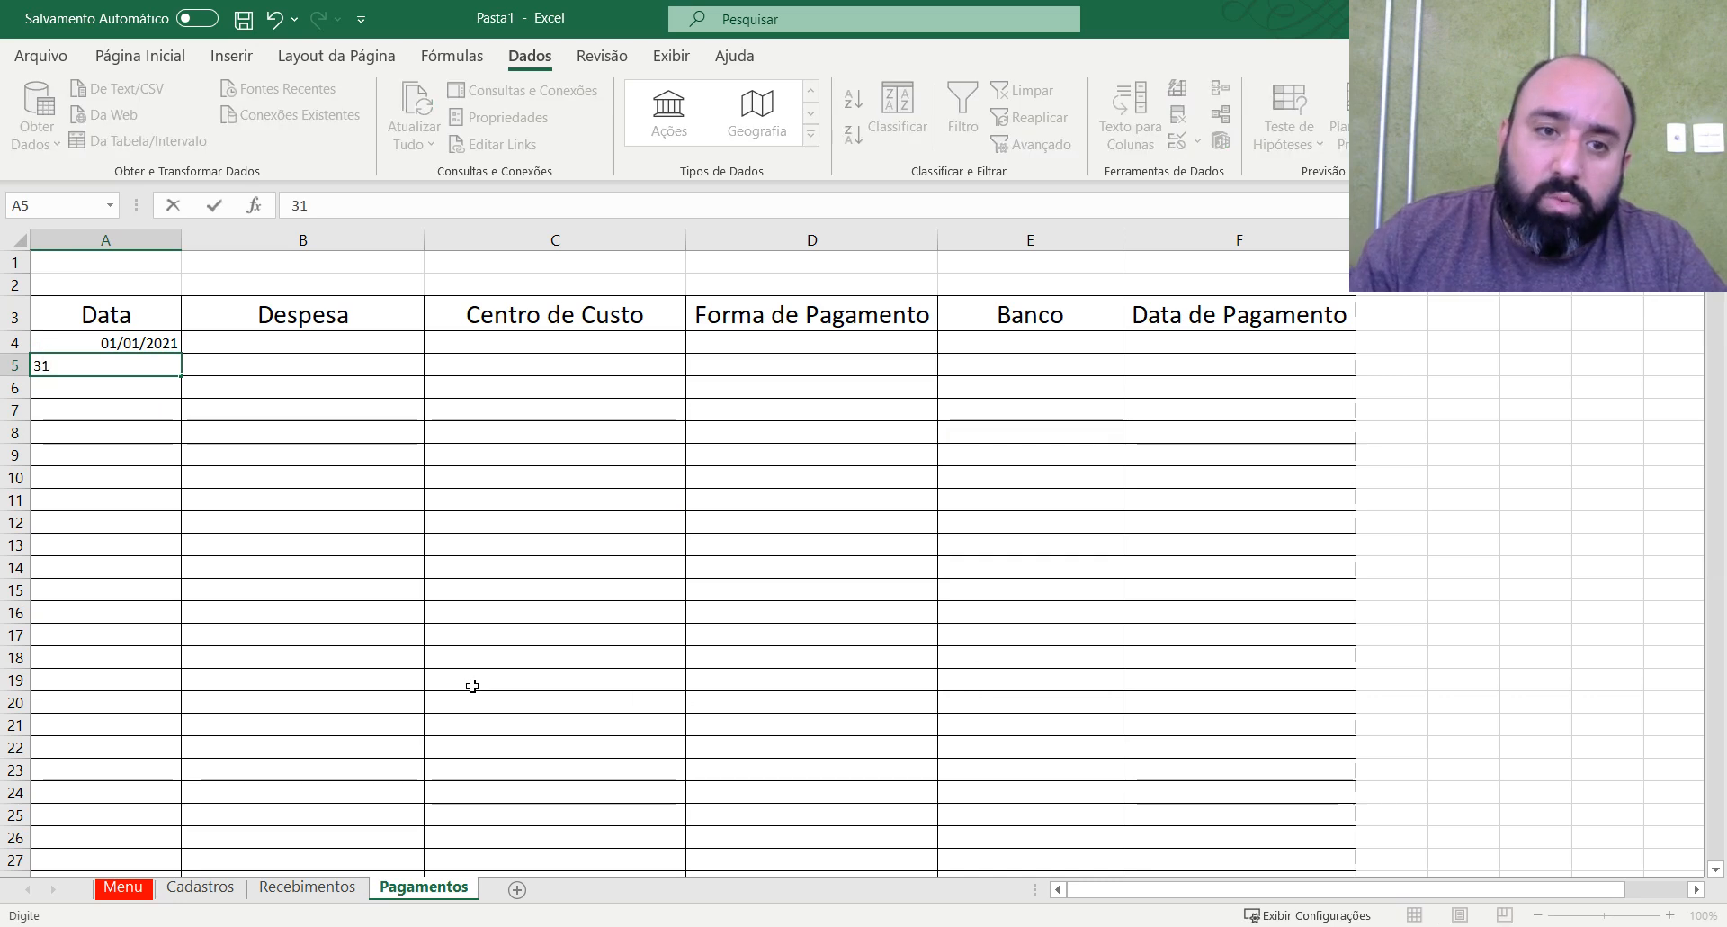
type("/")
key("Return")
key("Escape")
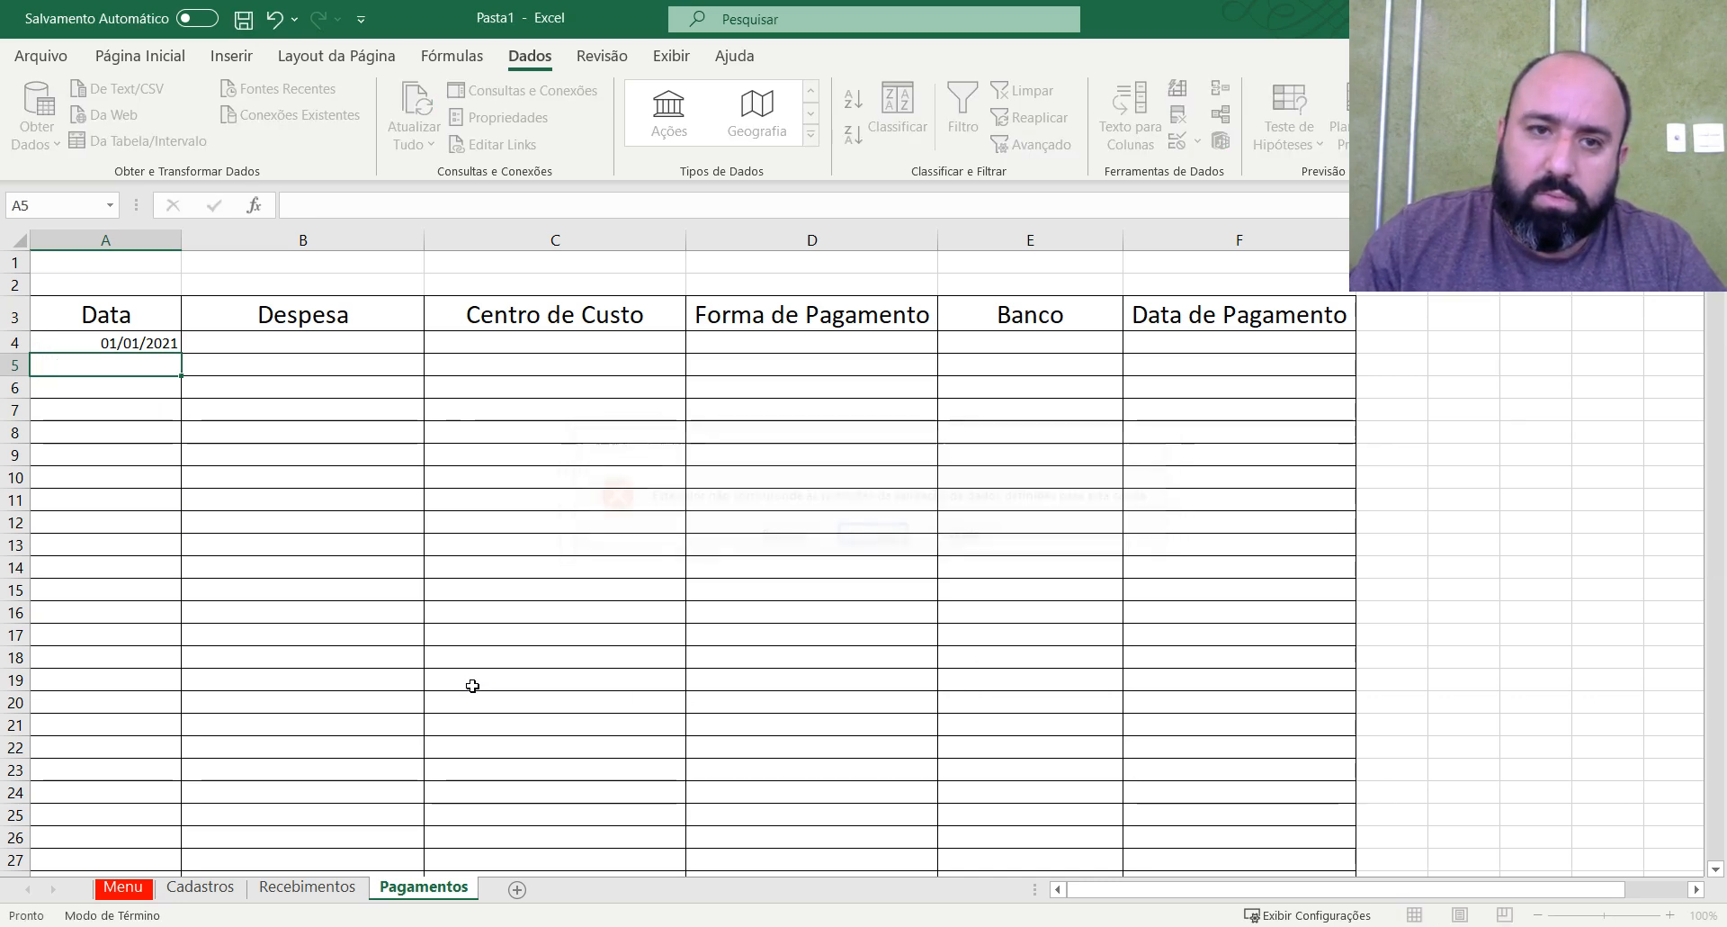
key("Page_Down")
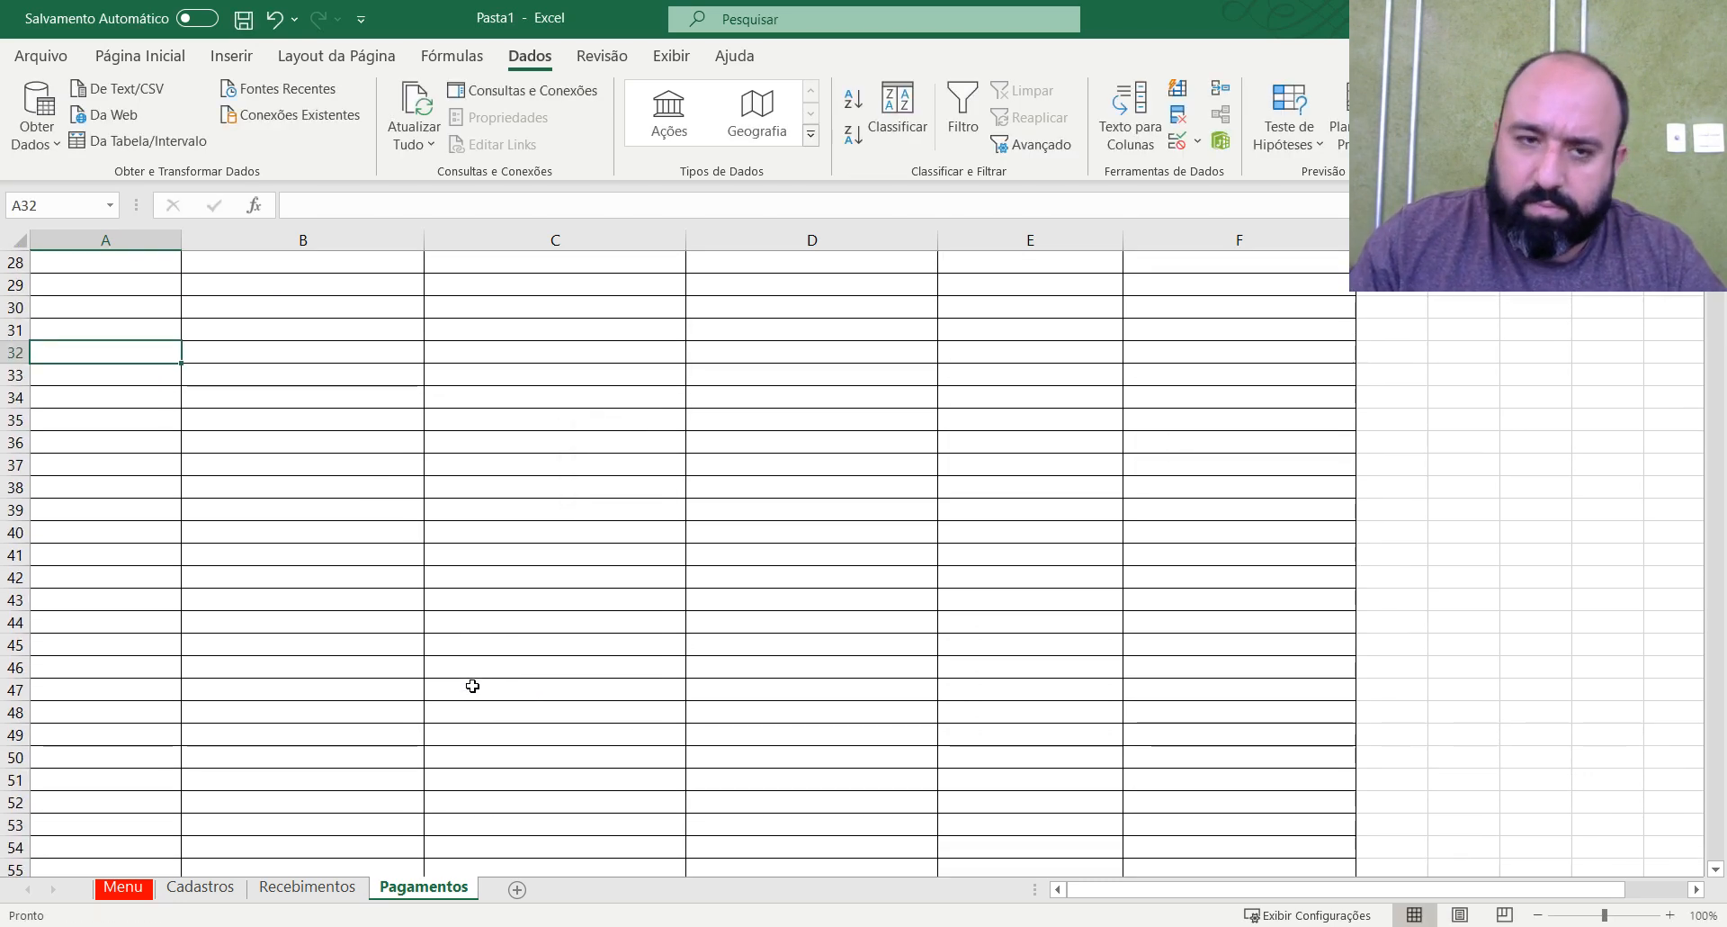
key("ctrl+Up")
key("Down")
type("31")
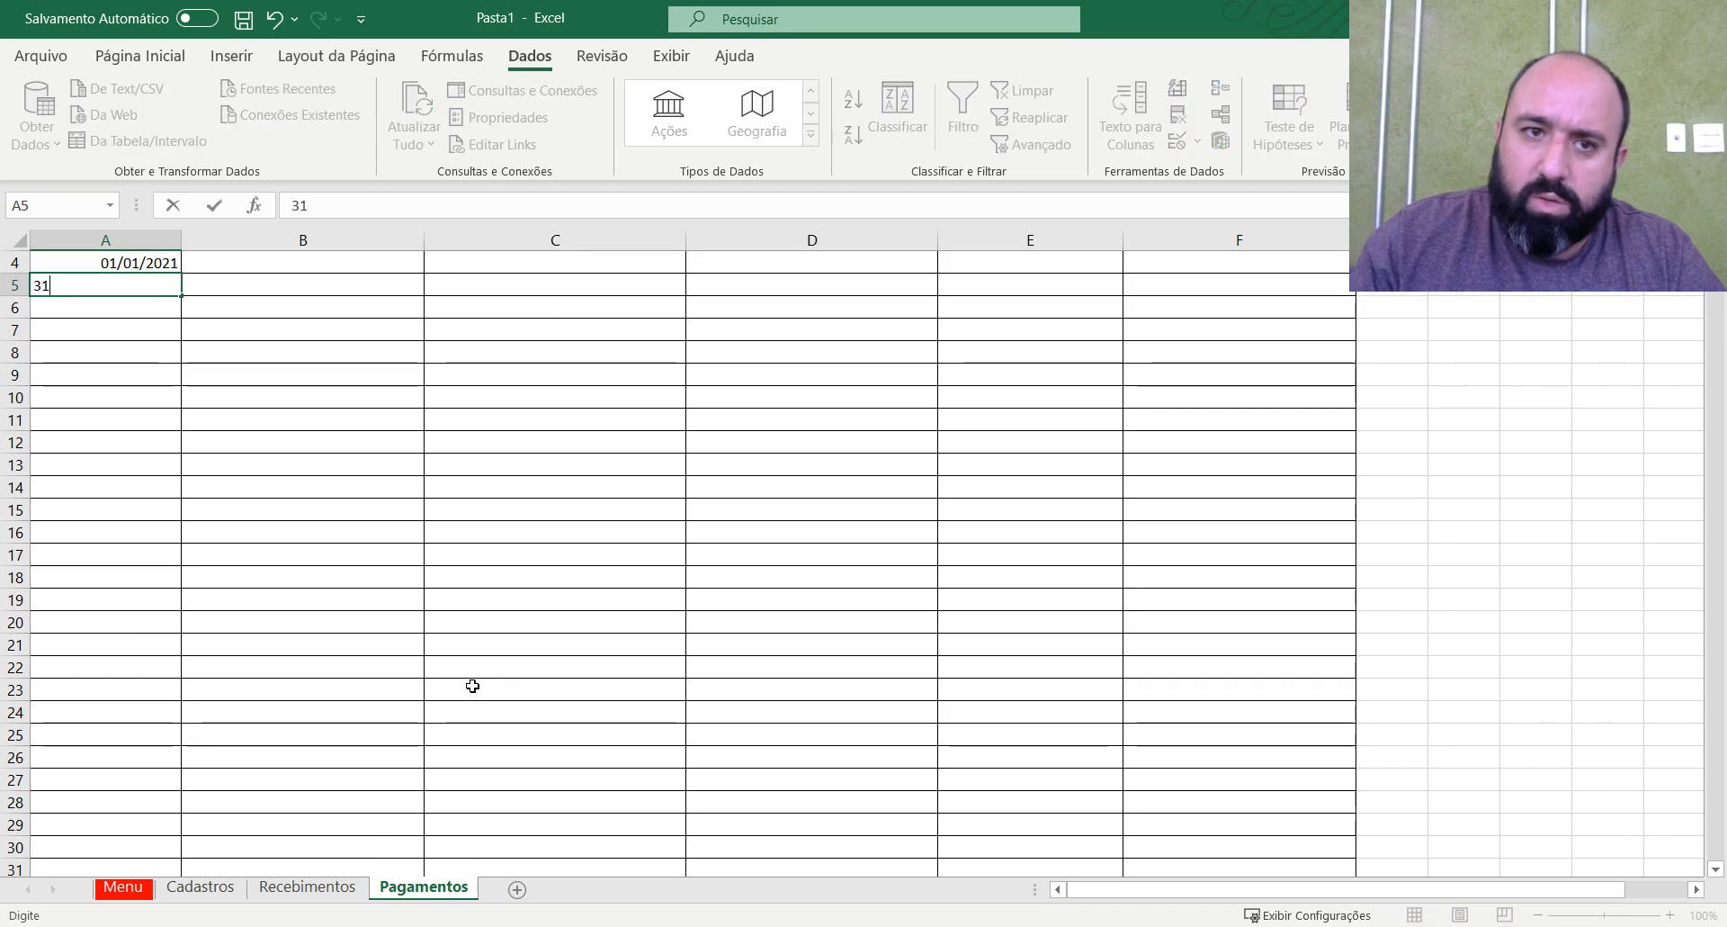
type("/12/2020")
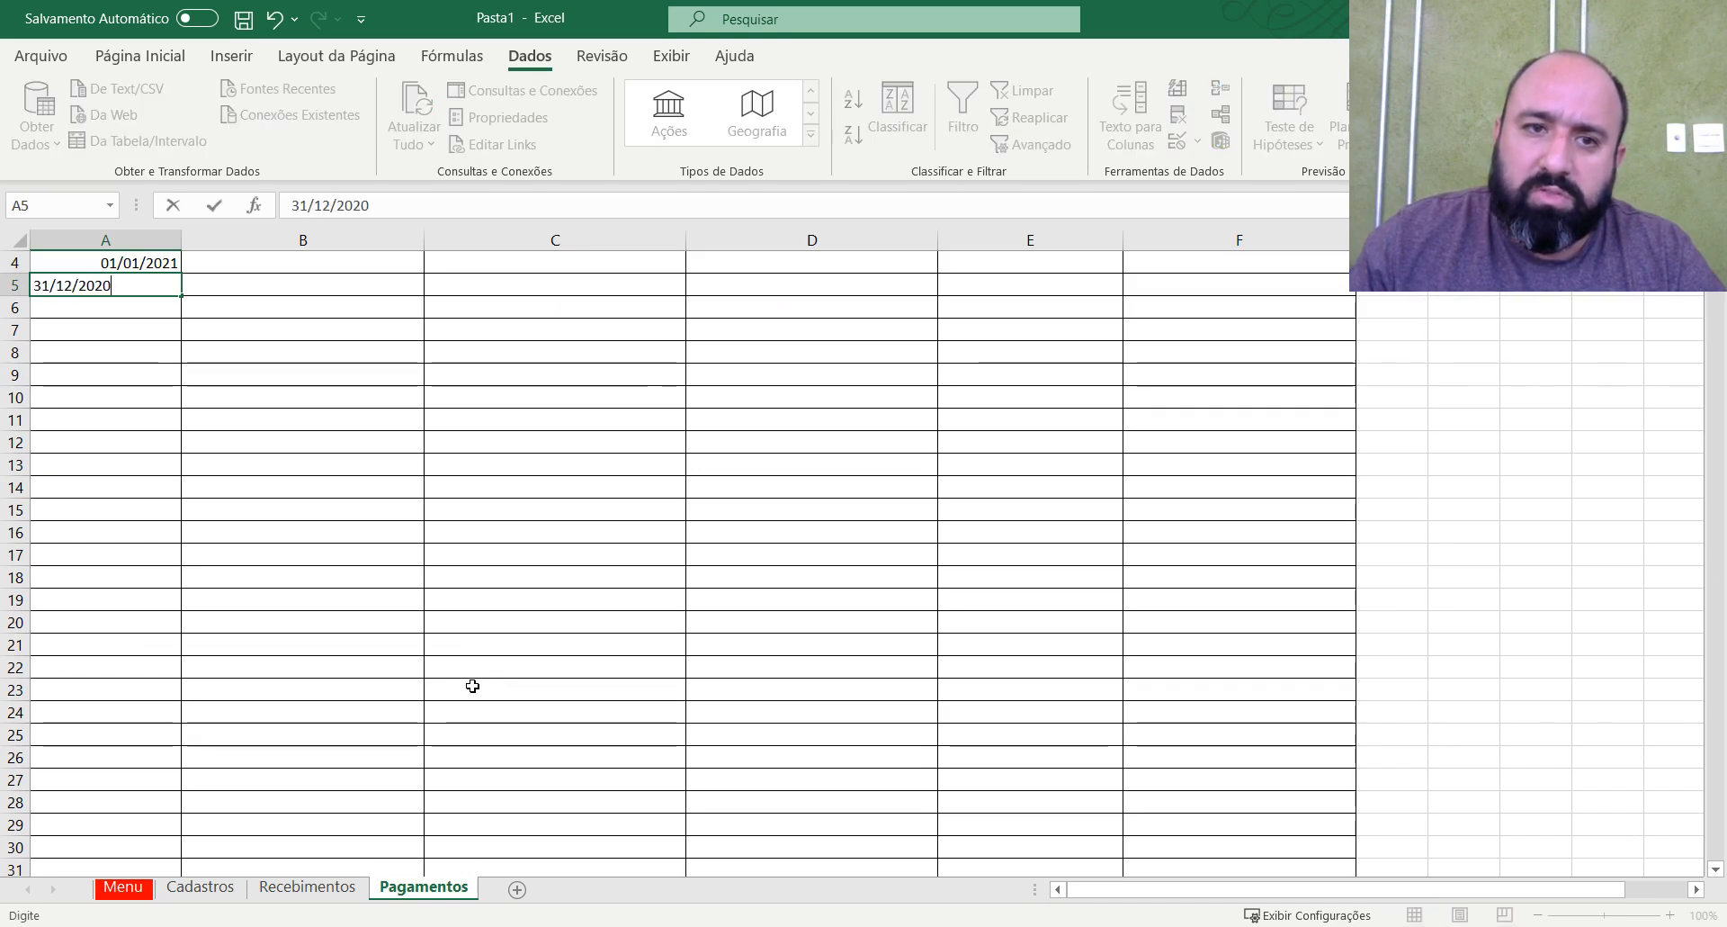
key("Return")
key("Tab")
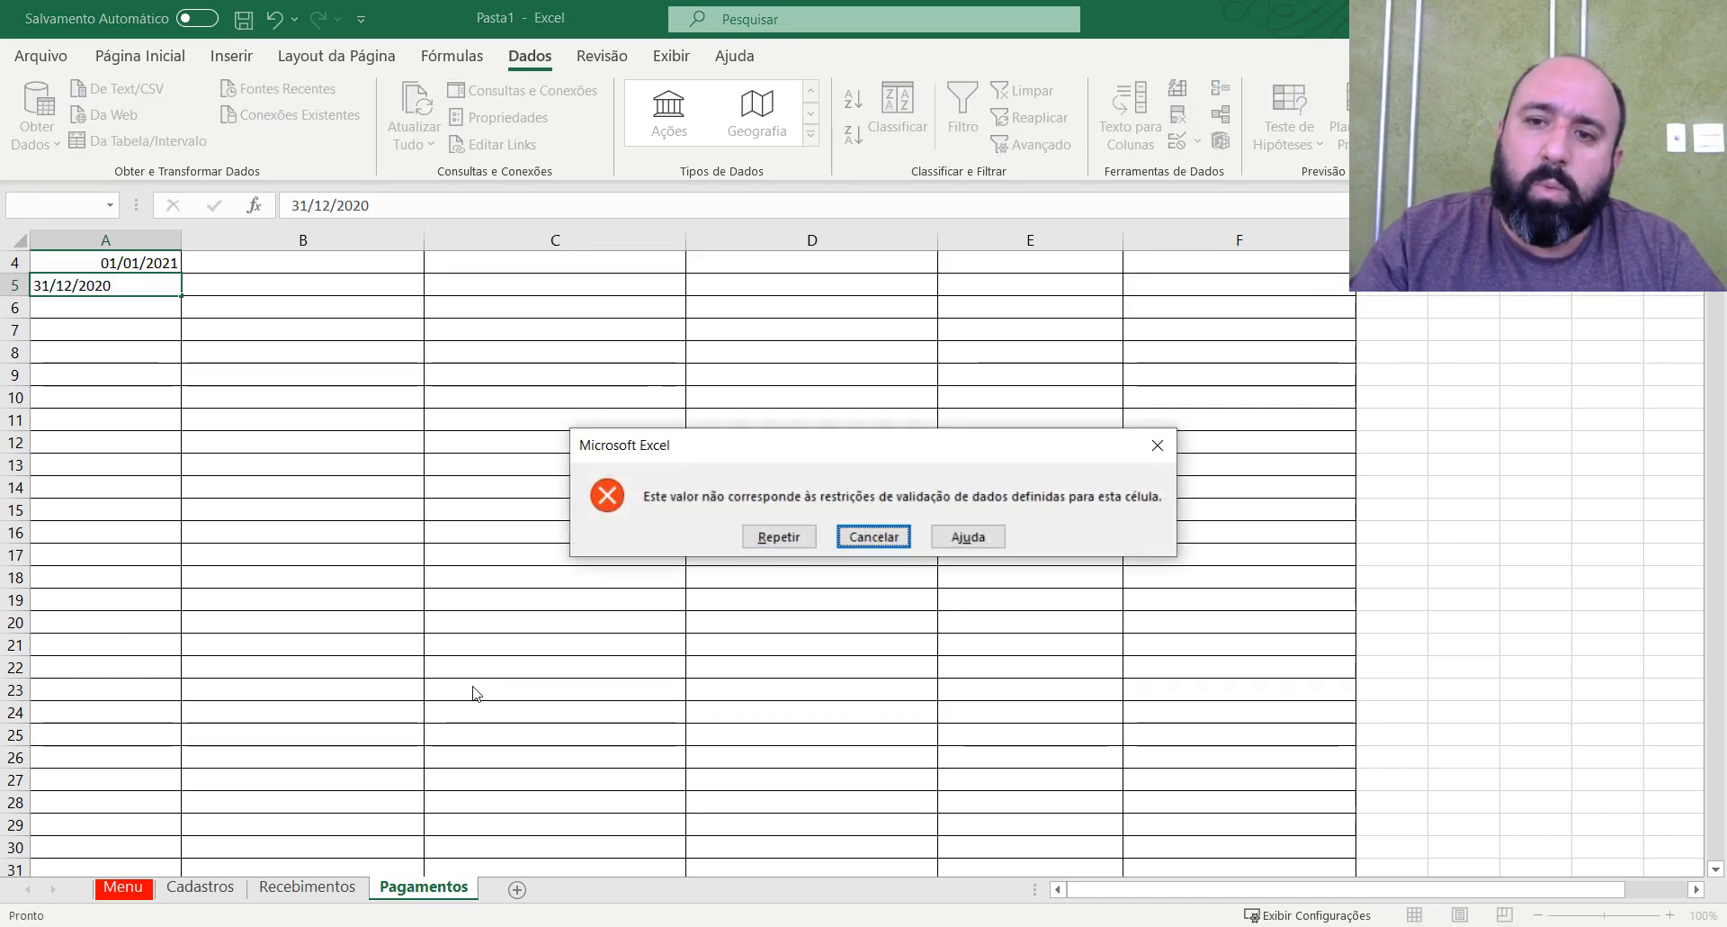
left_click(871, 536)
scroll(162, 518, "up", 1)
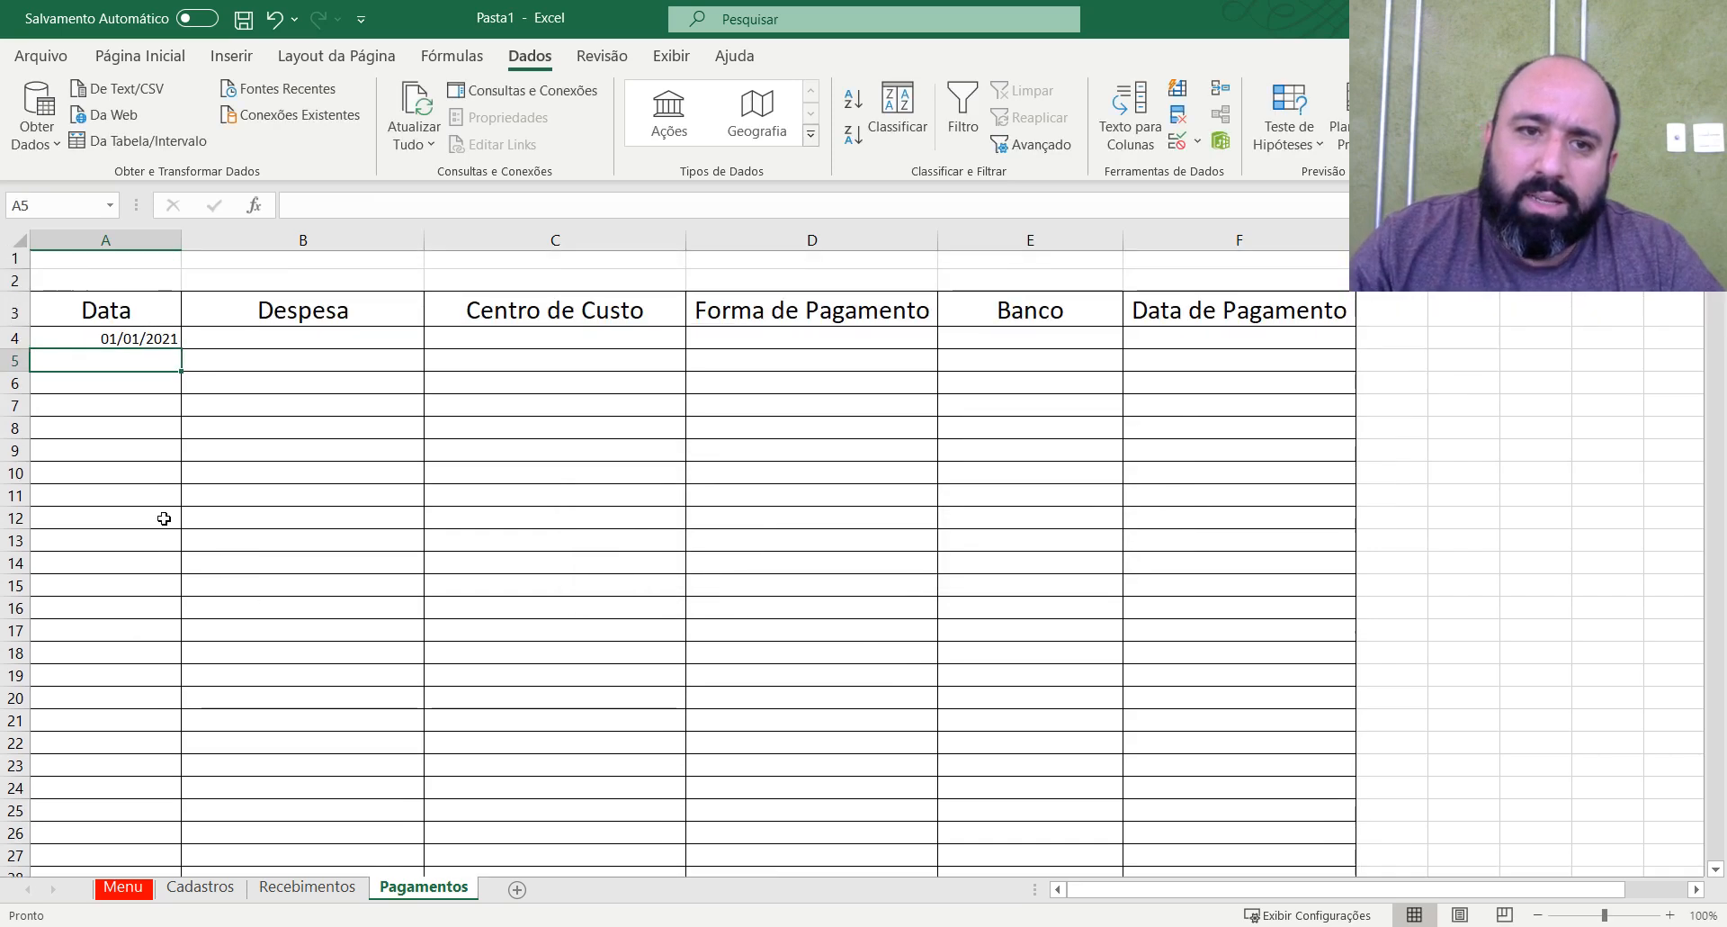
Delete the test date from cell A4.
left_click(130, 344)
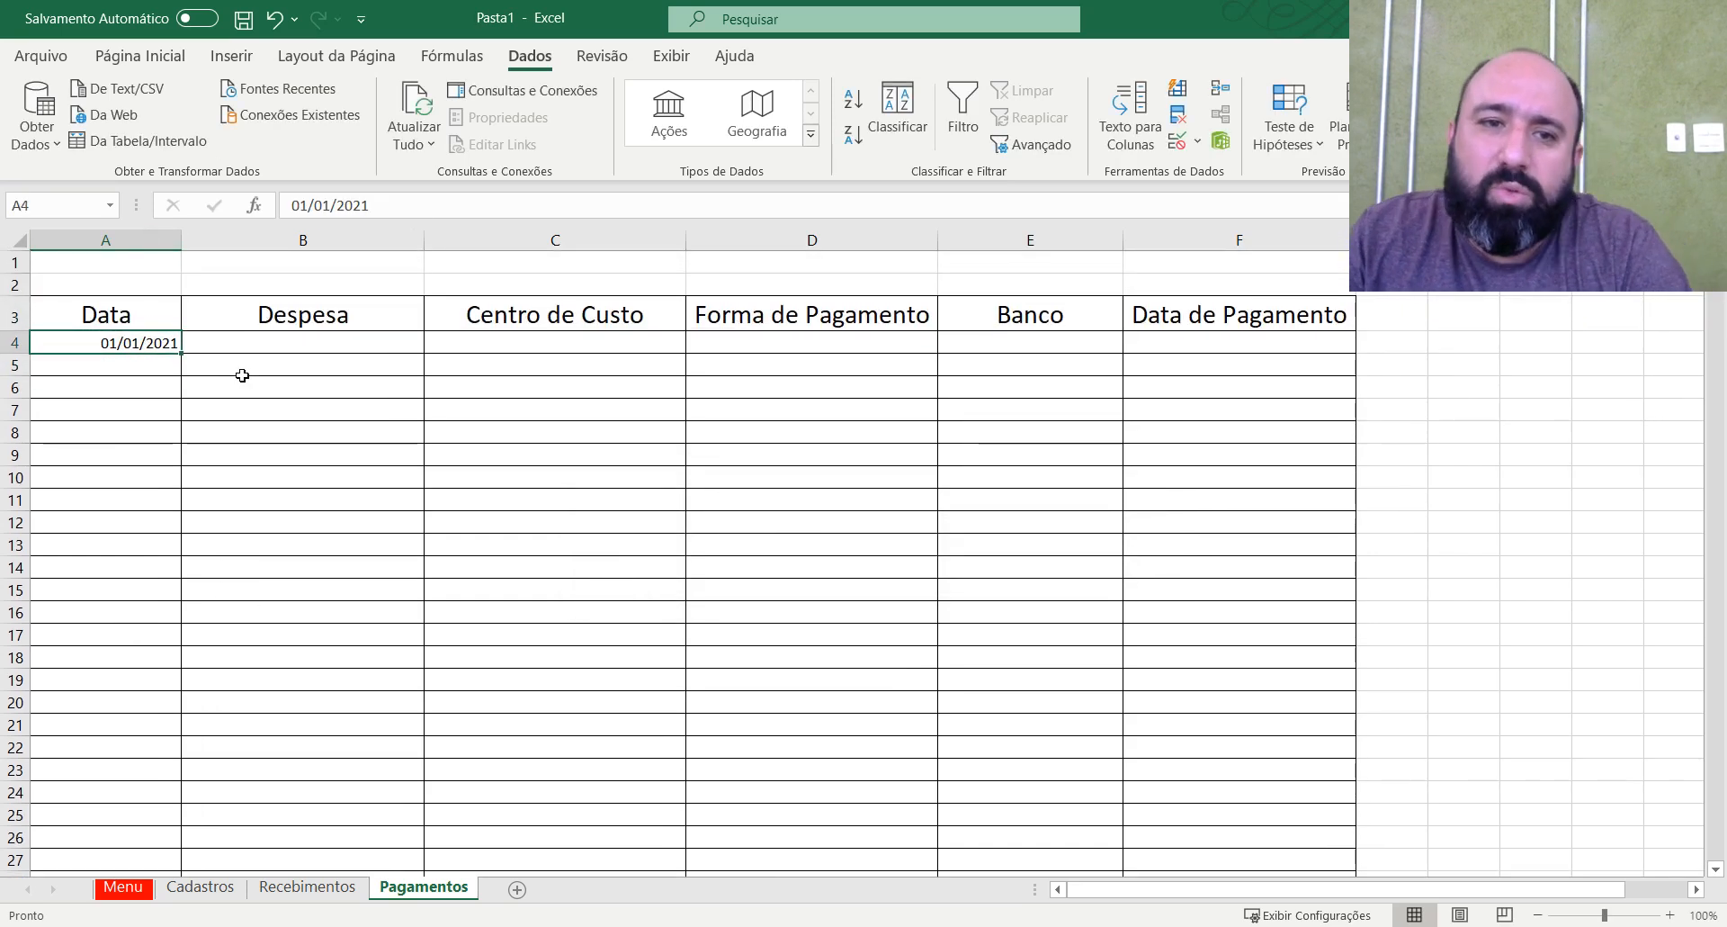
key("Delete")
left_click(240, 347)
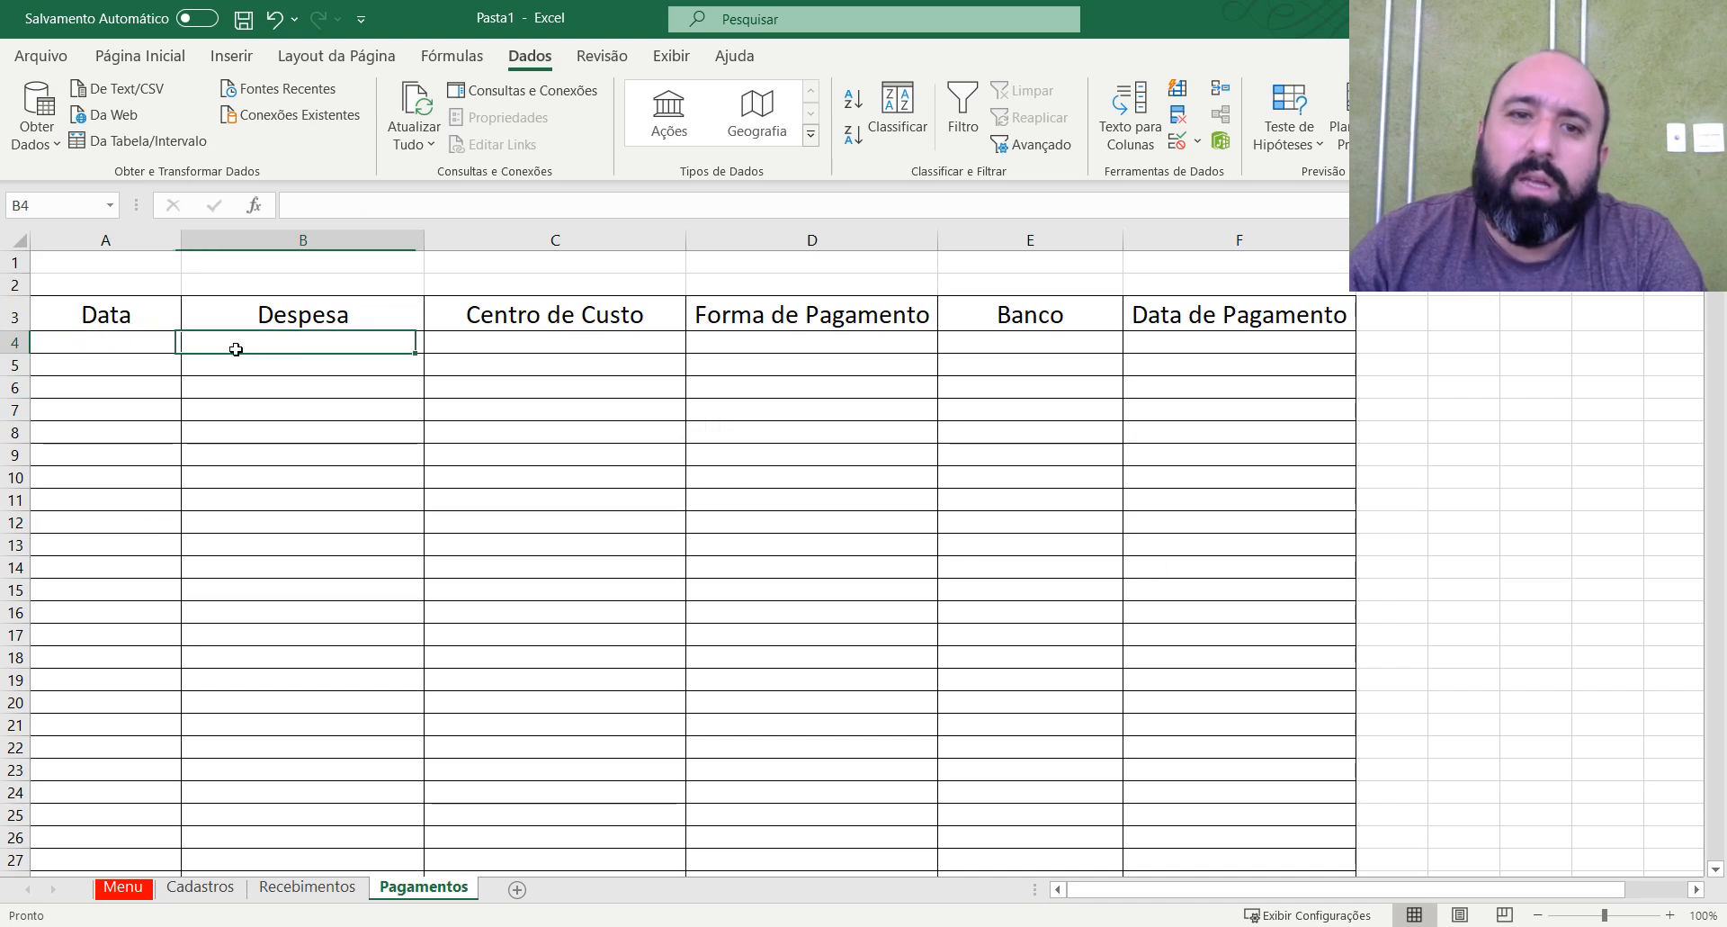
Select the Centro de Custo entry cells of the Pagamentos table from C4 down to the last sheet row.
left_click(489, 335)
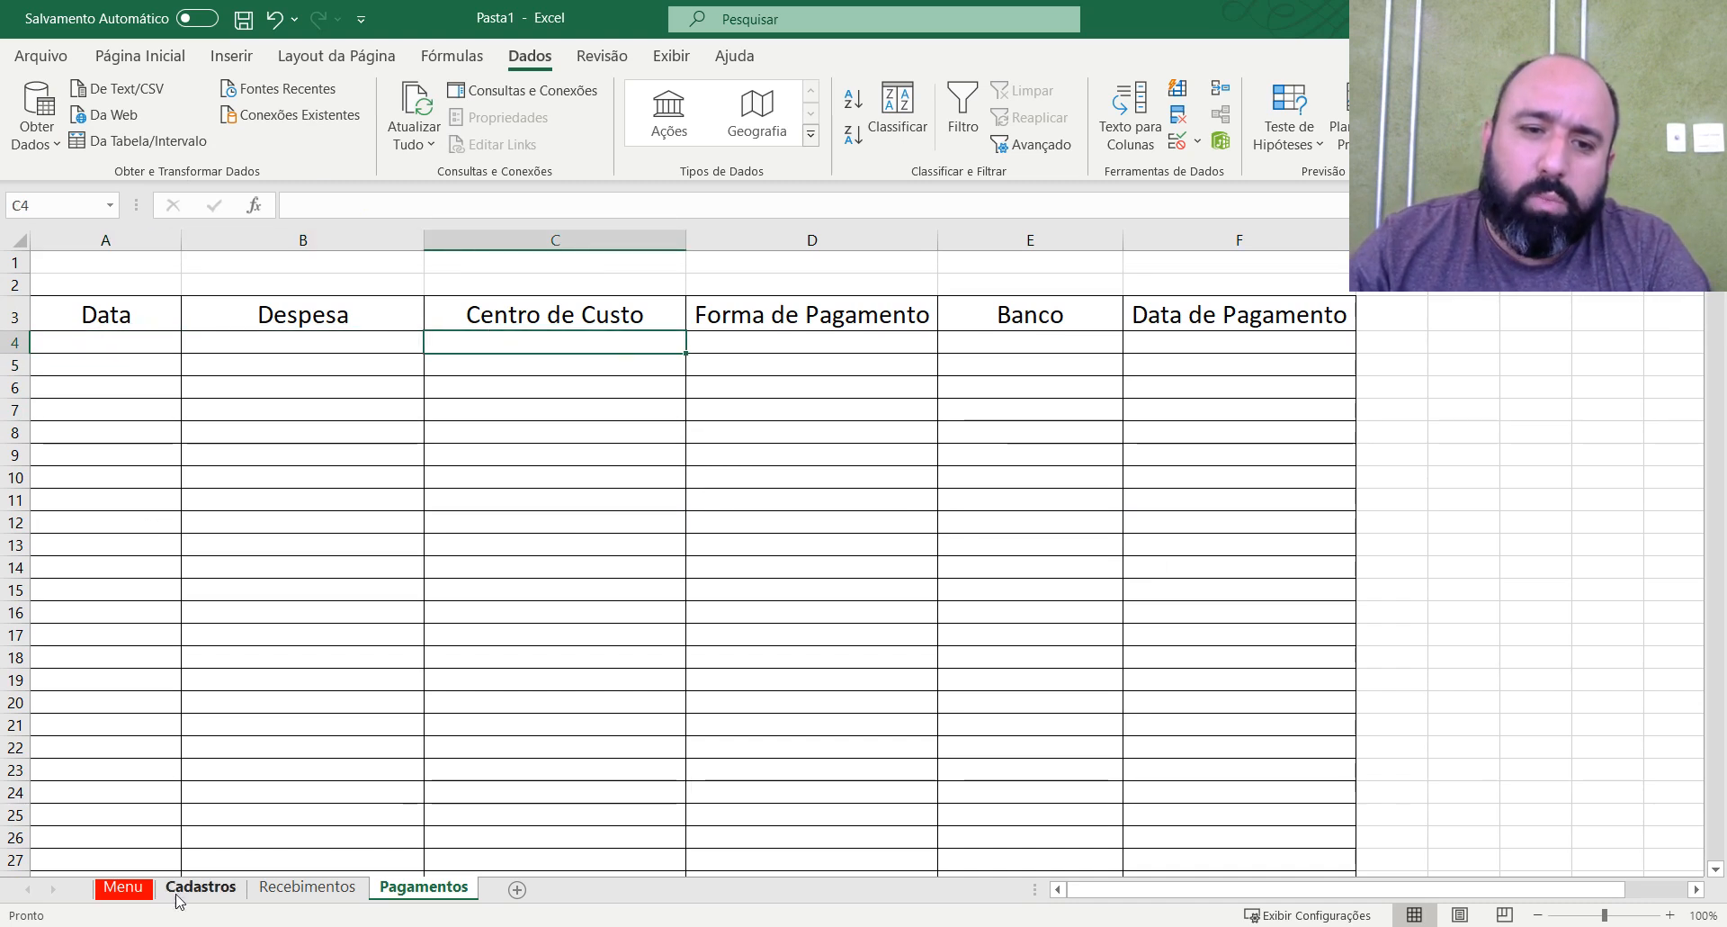
left_click(126, 894)
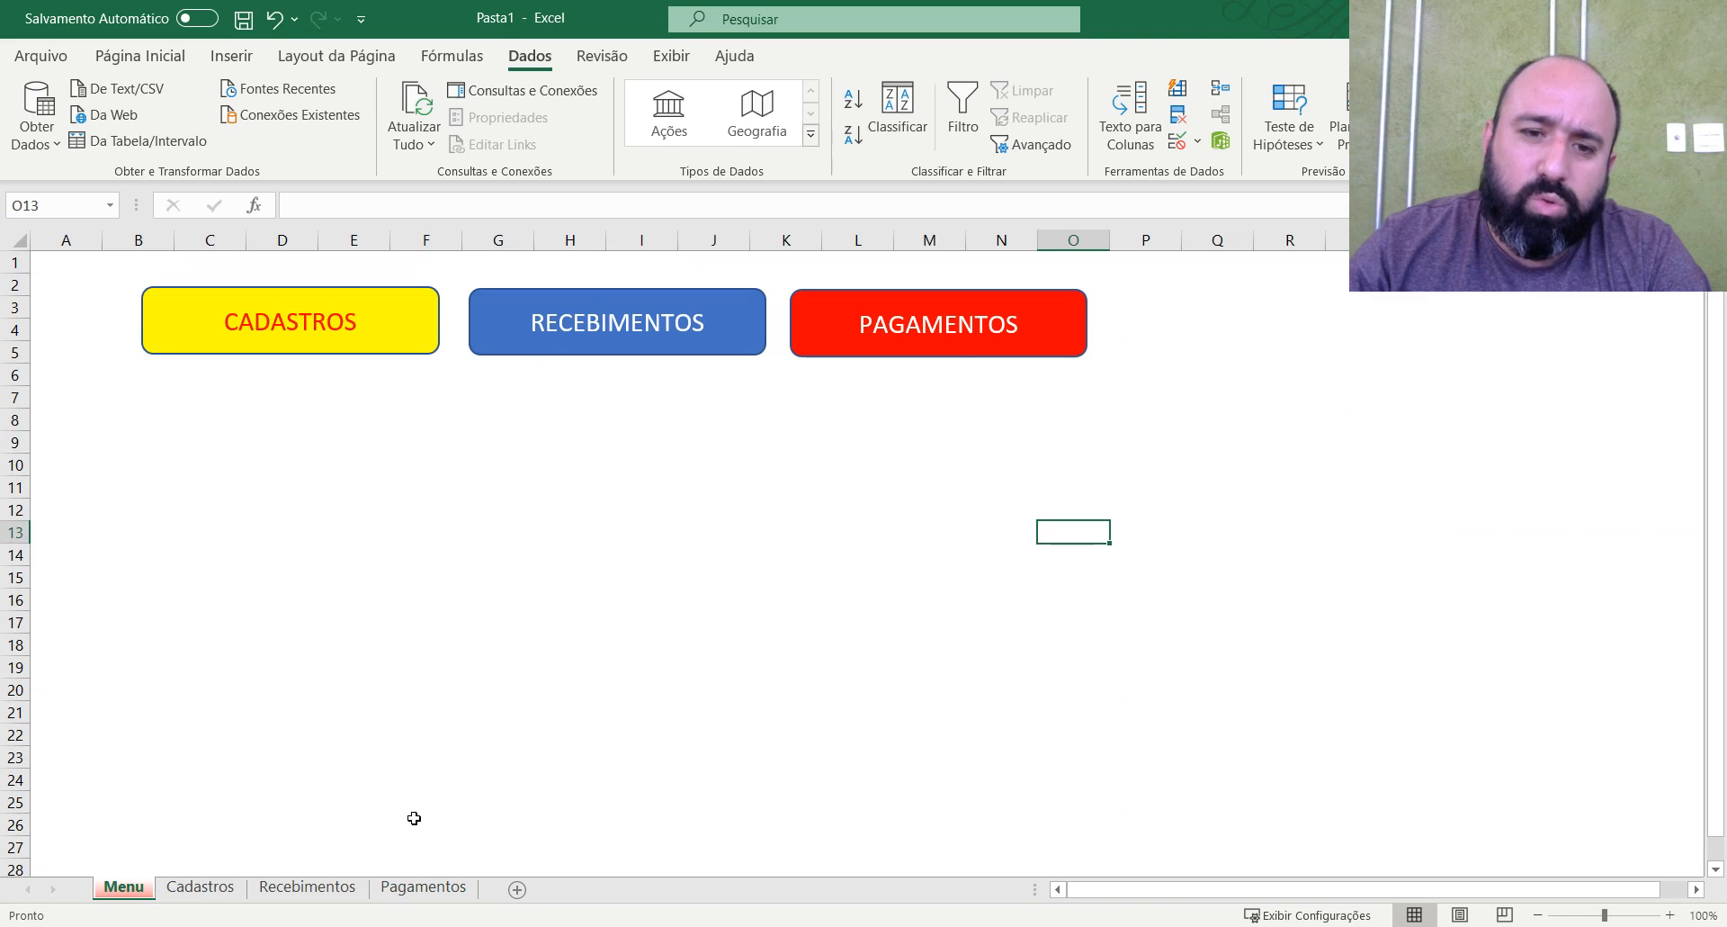
left_click(422, 888)
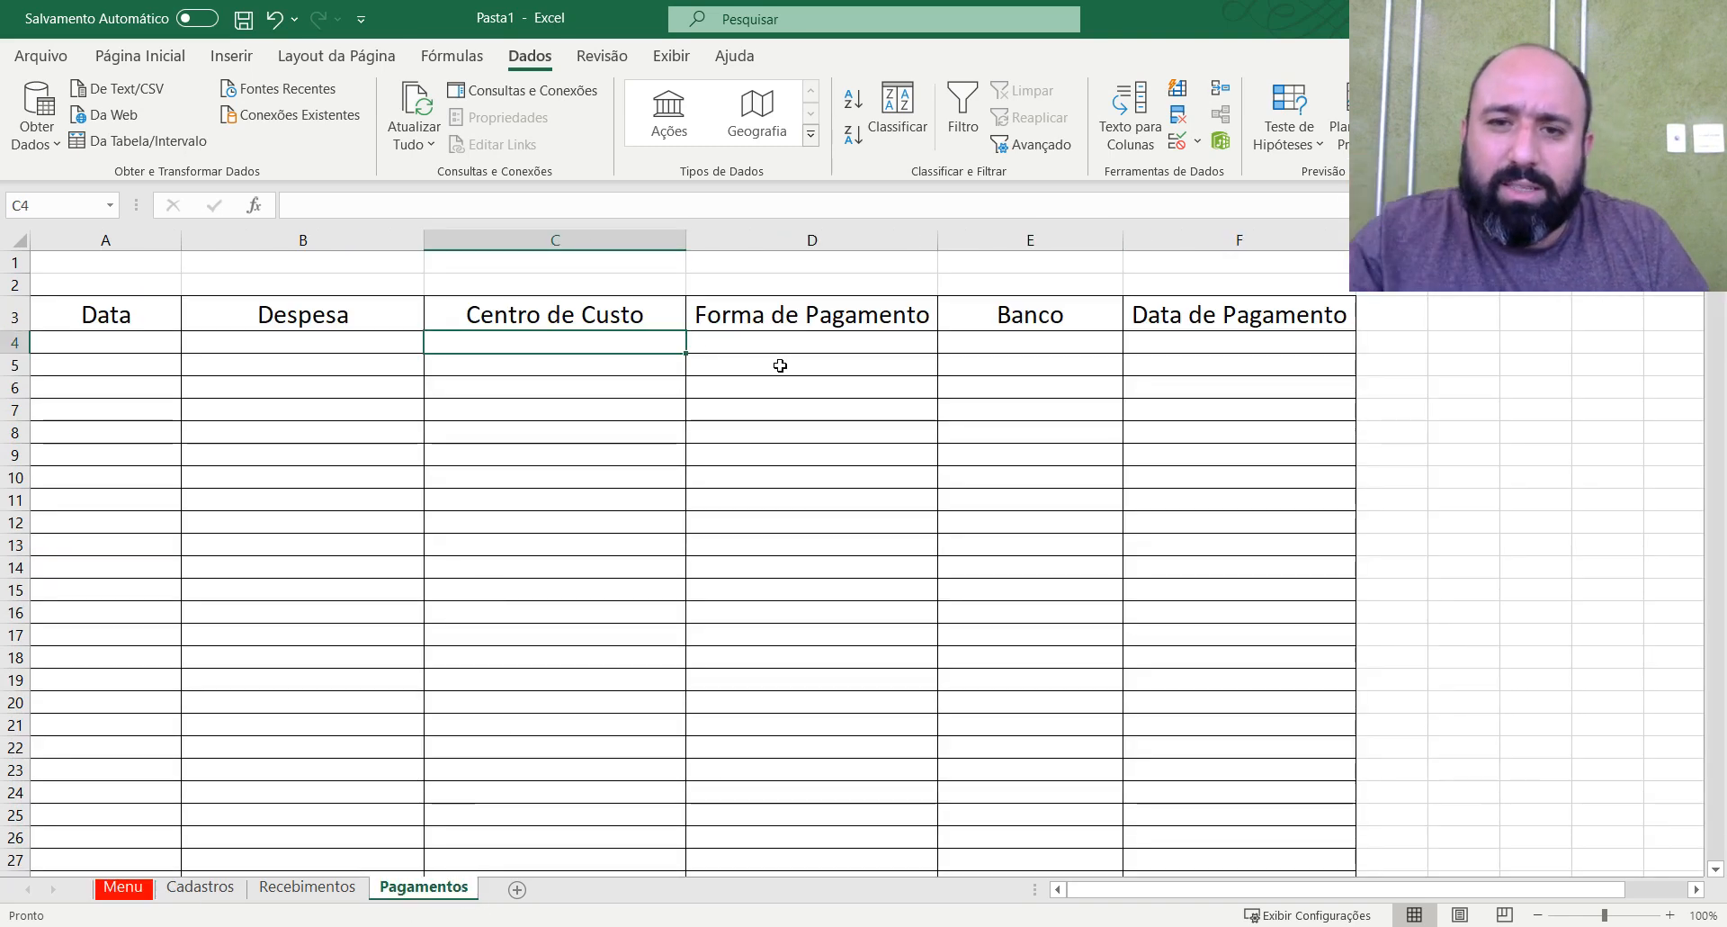
key("ctrl+shift+Down")
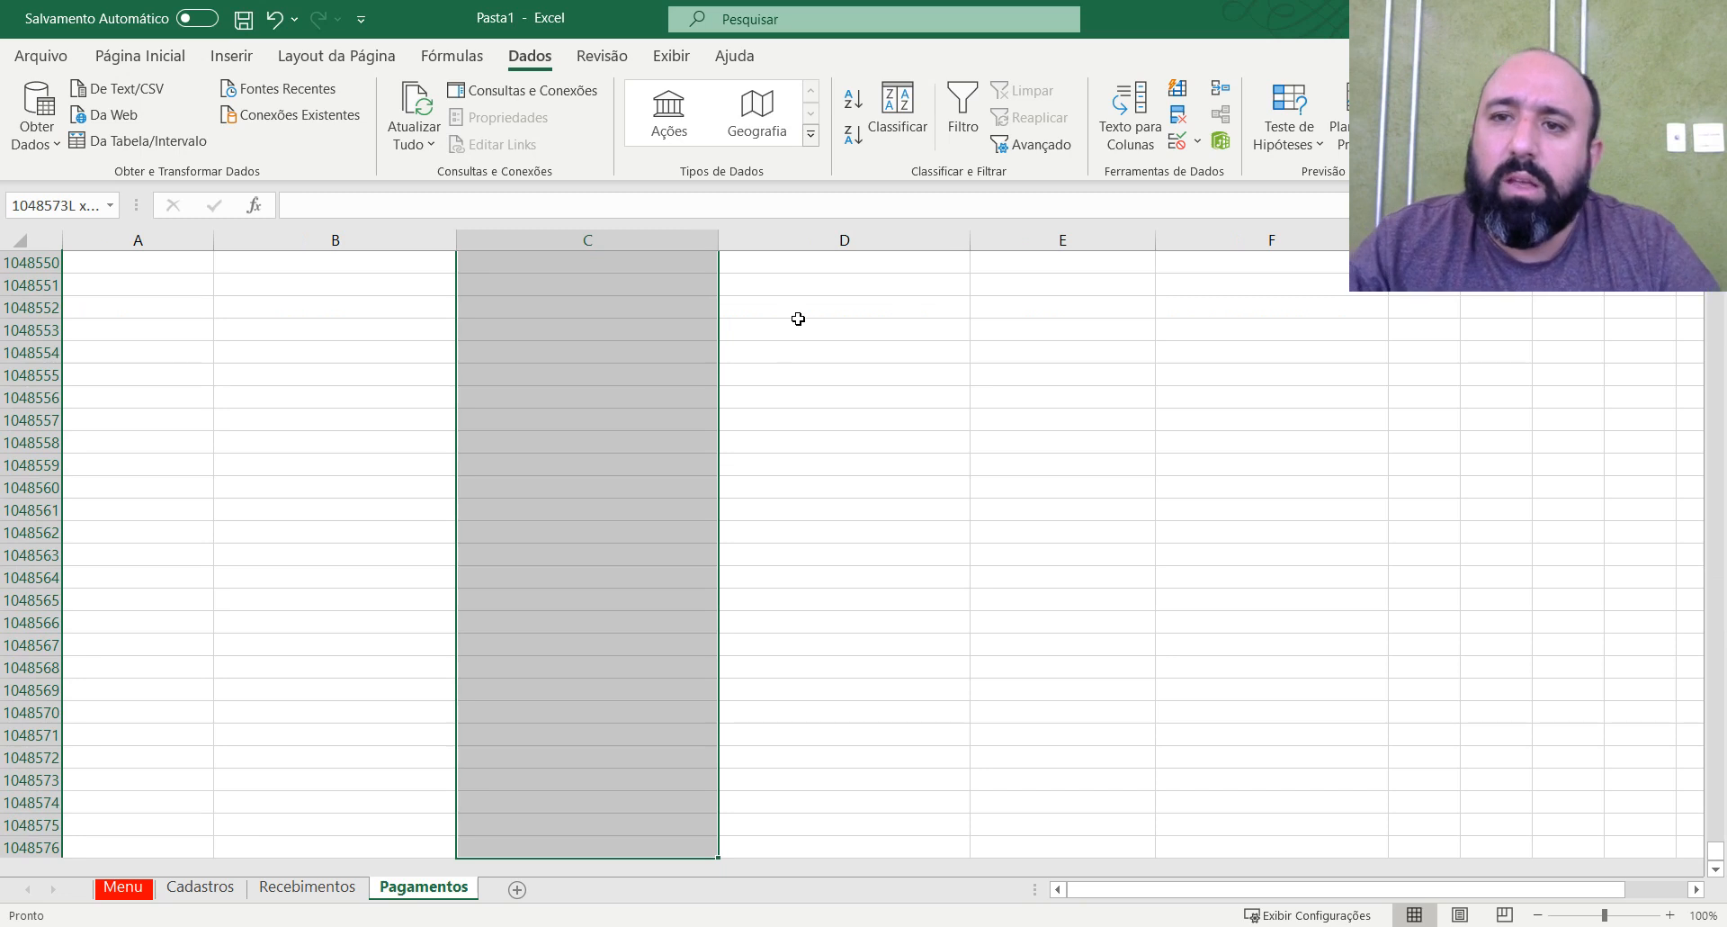
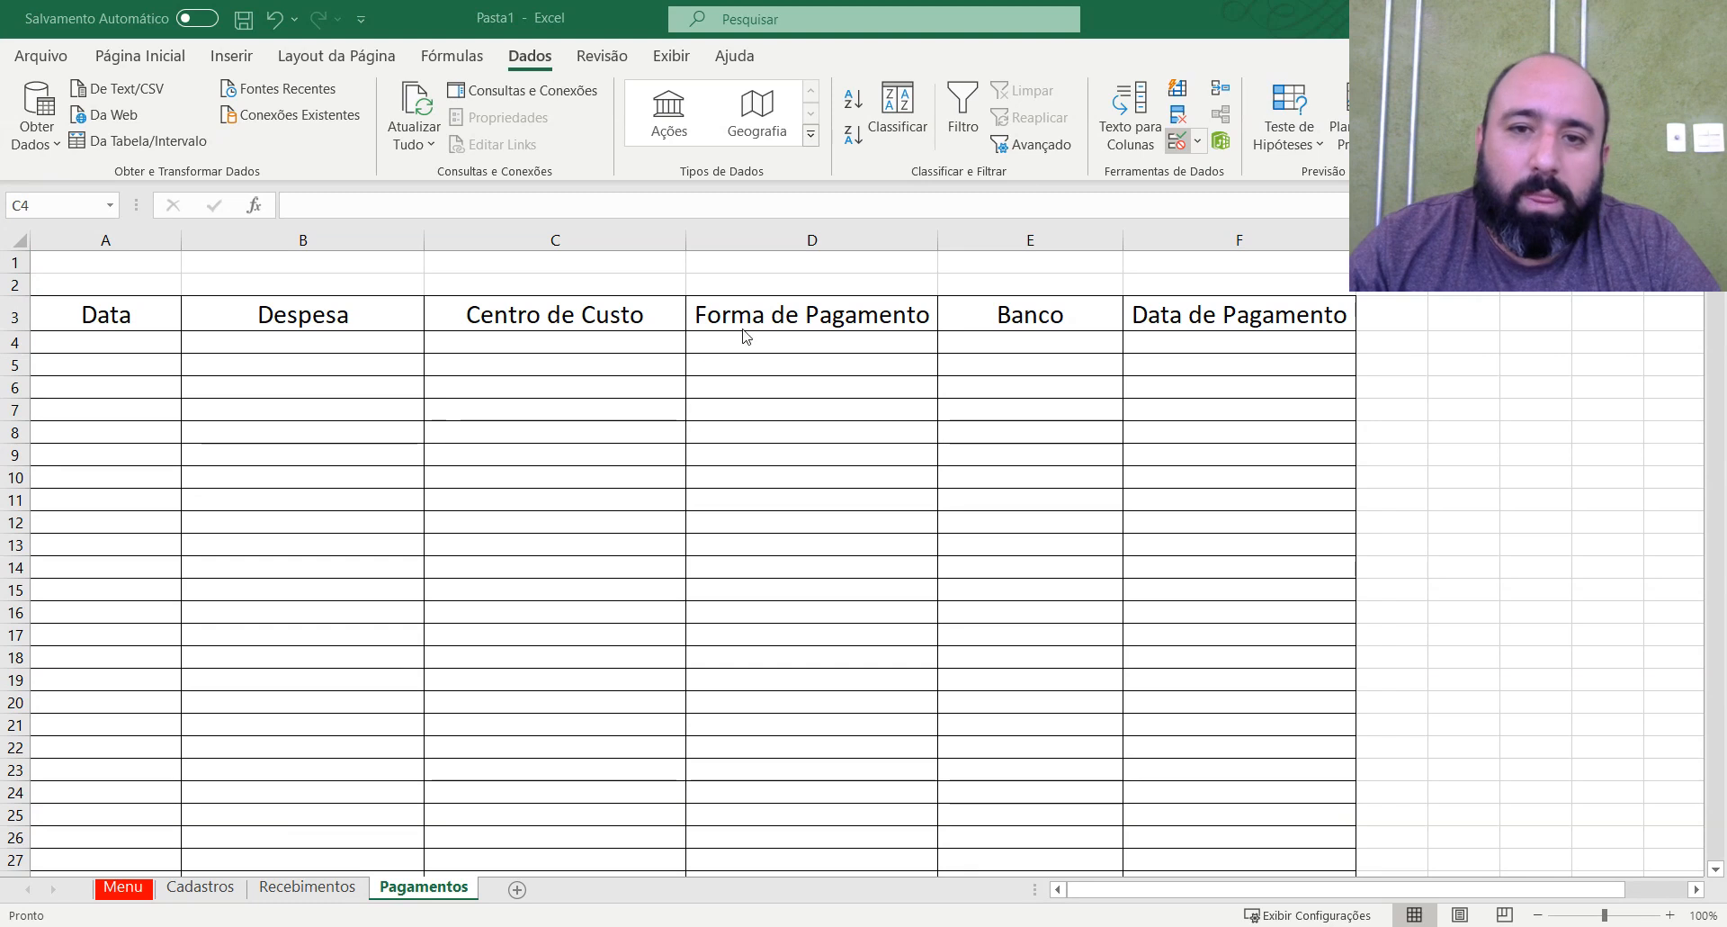
Select the Centro de Custo entry cells from C4 down and set their data validation to allow Lista.
left_click(639, 346)
left_click_drag(639, 345, 536, 619)
scroll(538, 622, "up", 20)
scroll(538, 622, "up", 8)
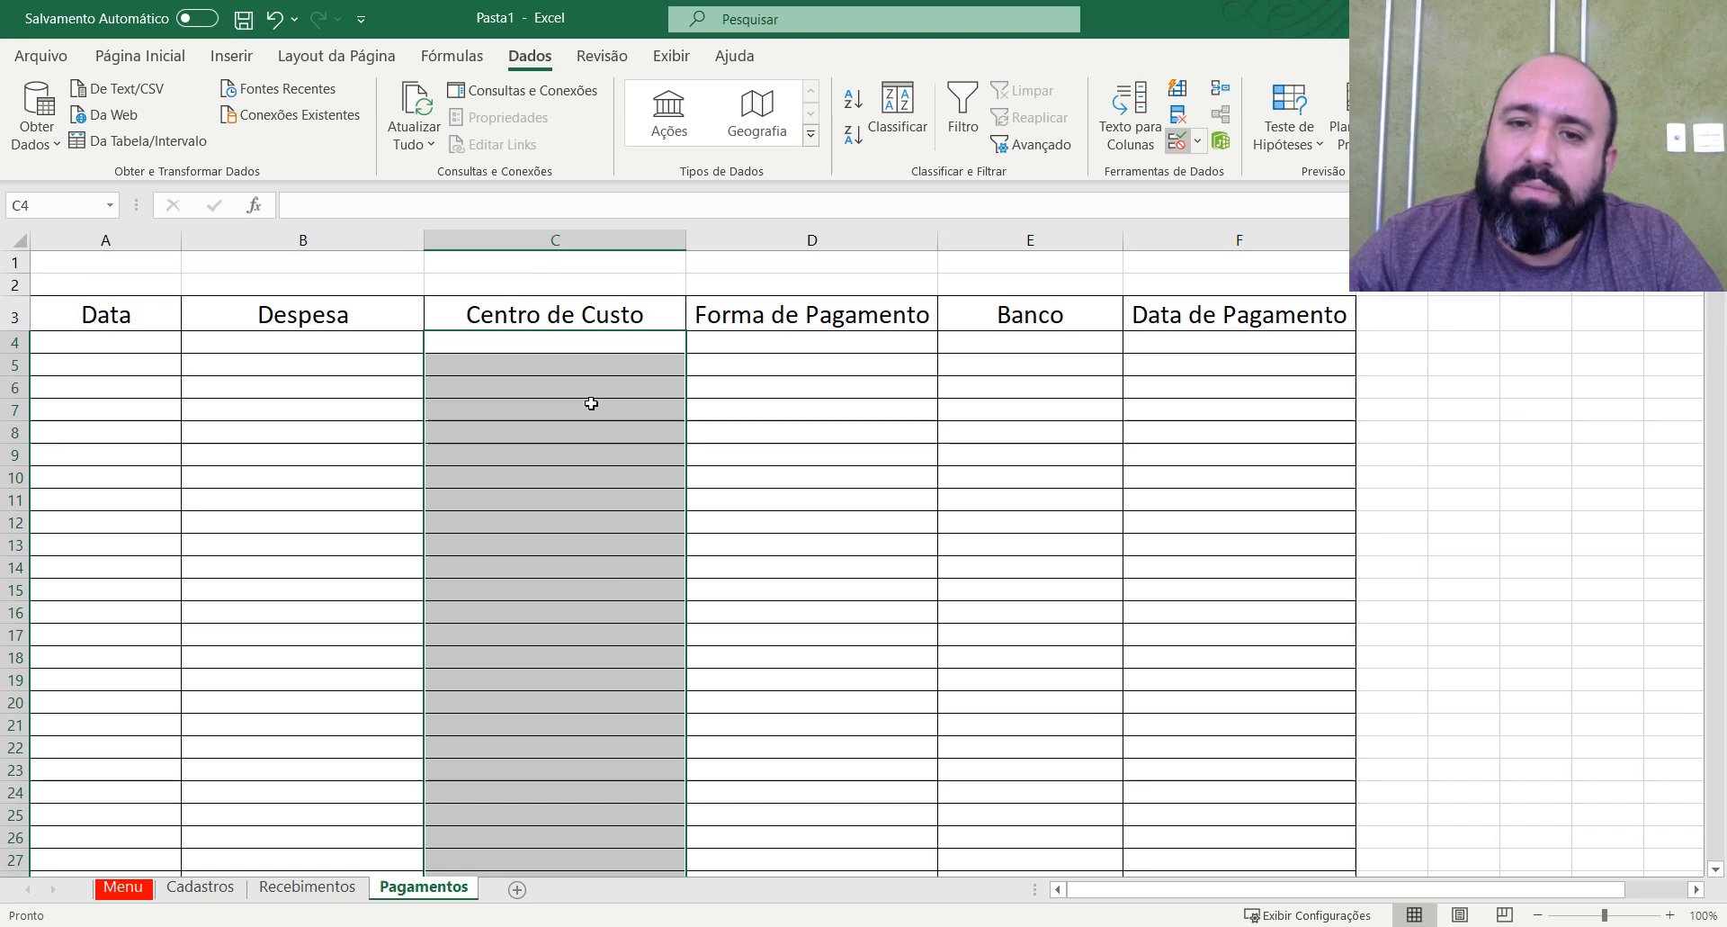
left_click(1178, 142)
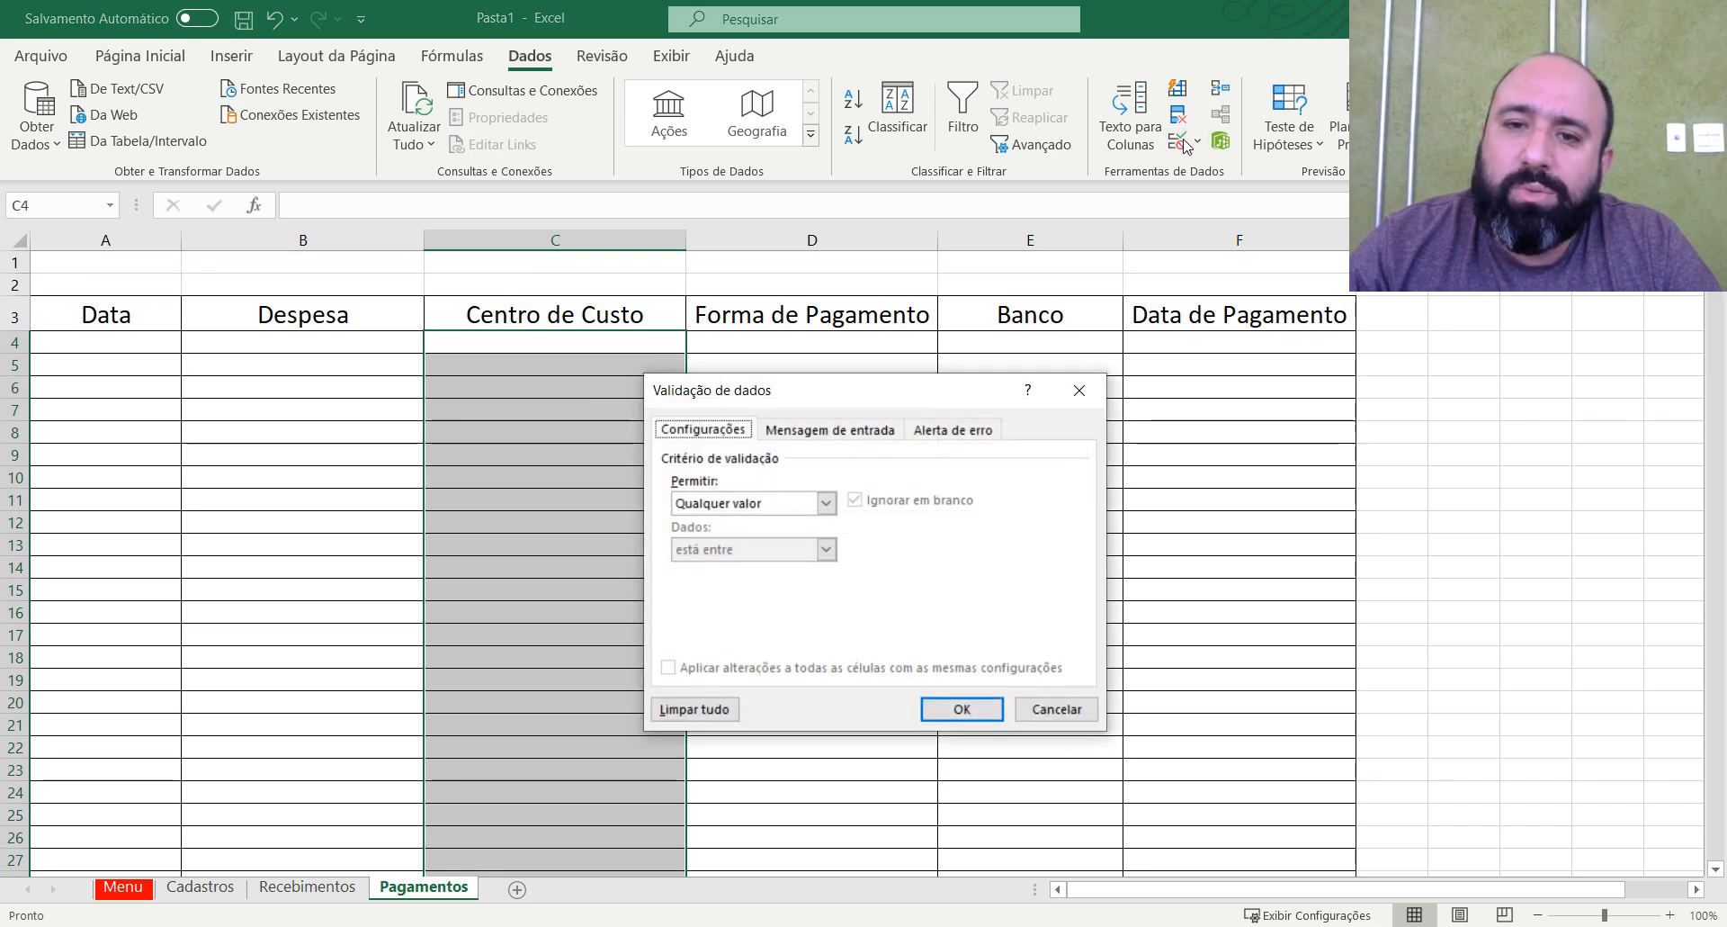
left_click(826, 503)
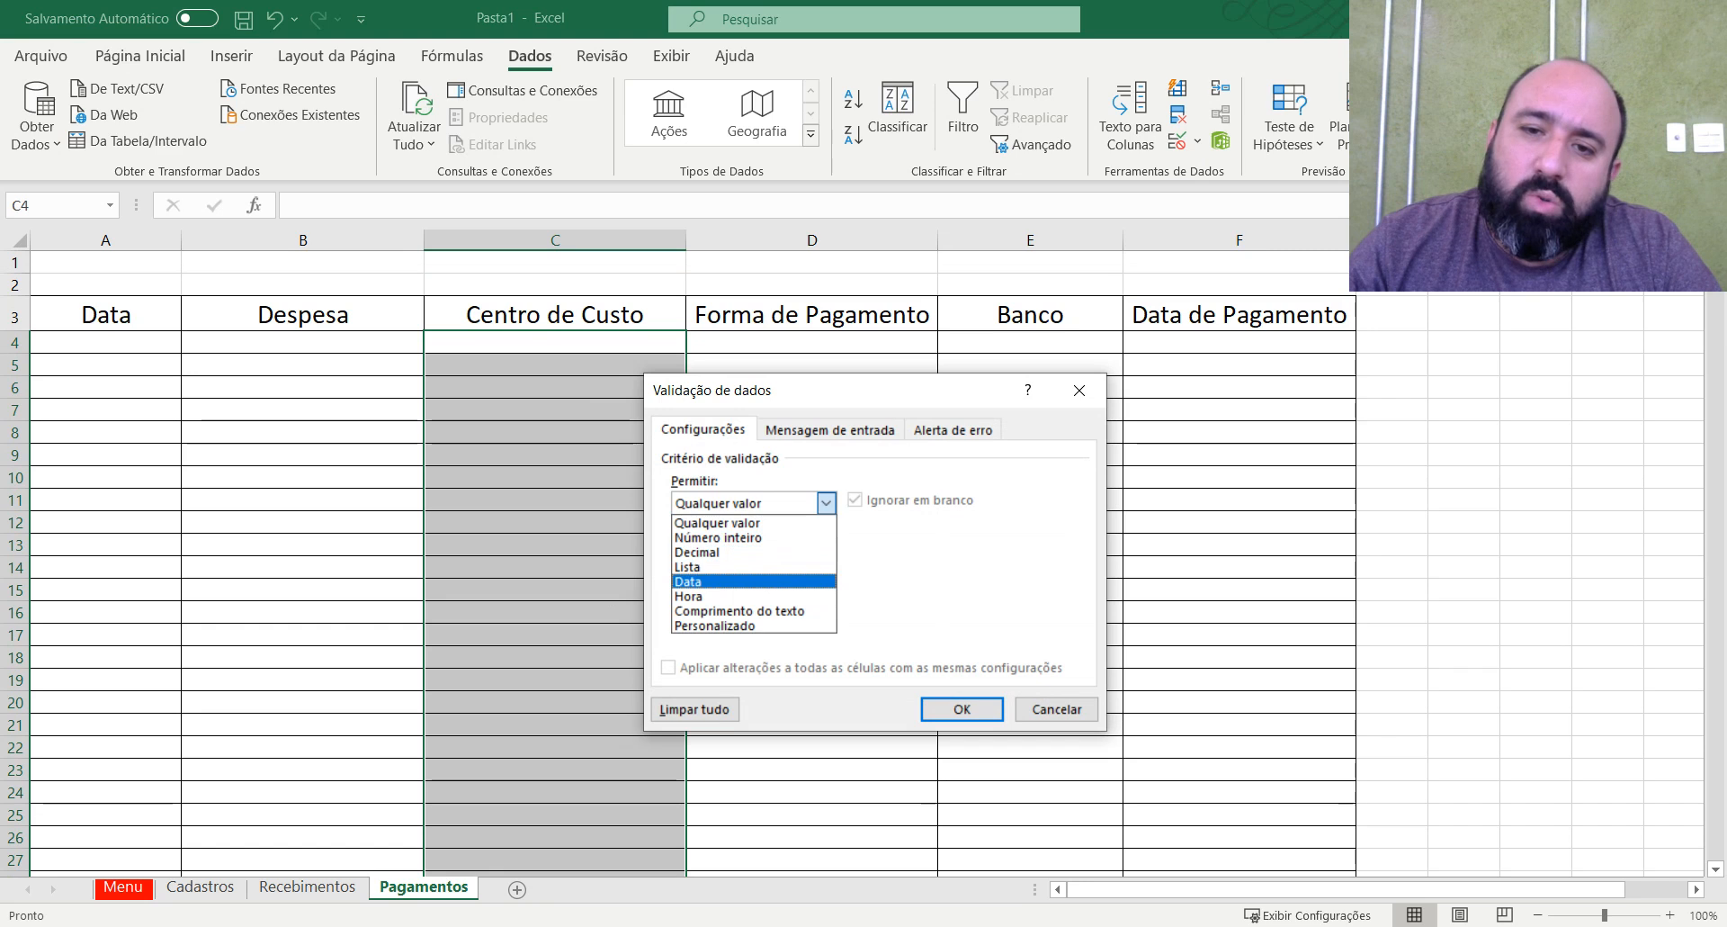
left_click(701, 567)
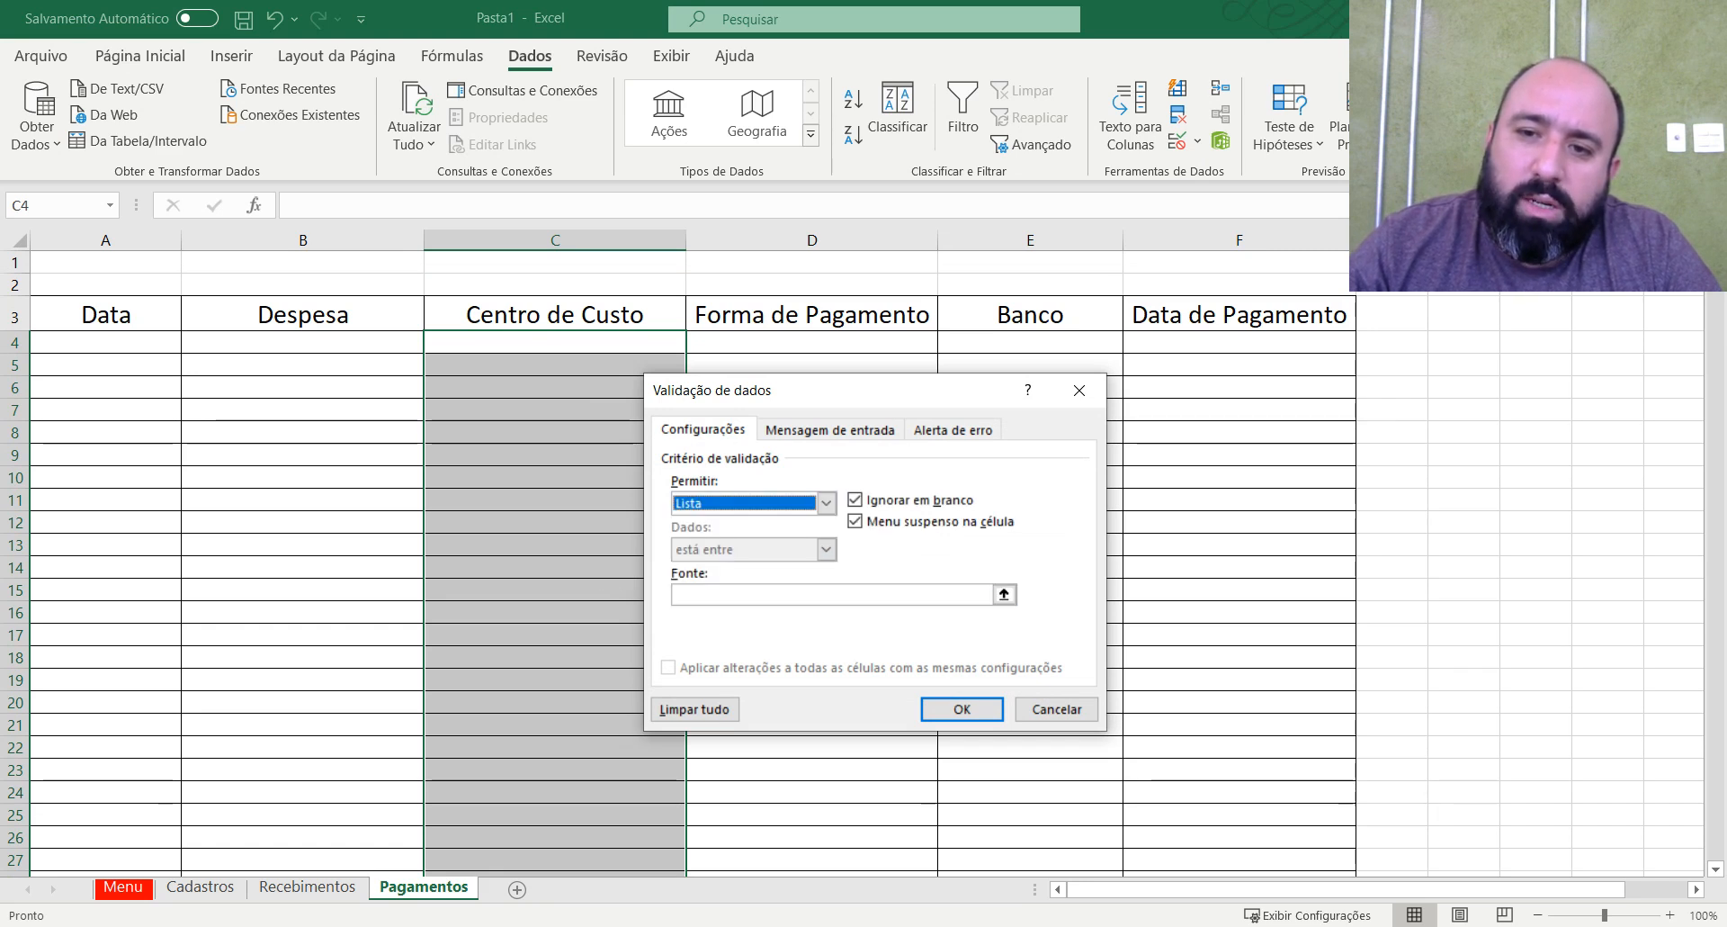
Use Cadastros C3:C70, the Plano de Contas de Pagamentos entries, as the list source and apply the validation.
left_click(1004, 594)
left_click(219, 895)
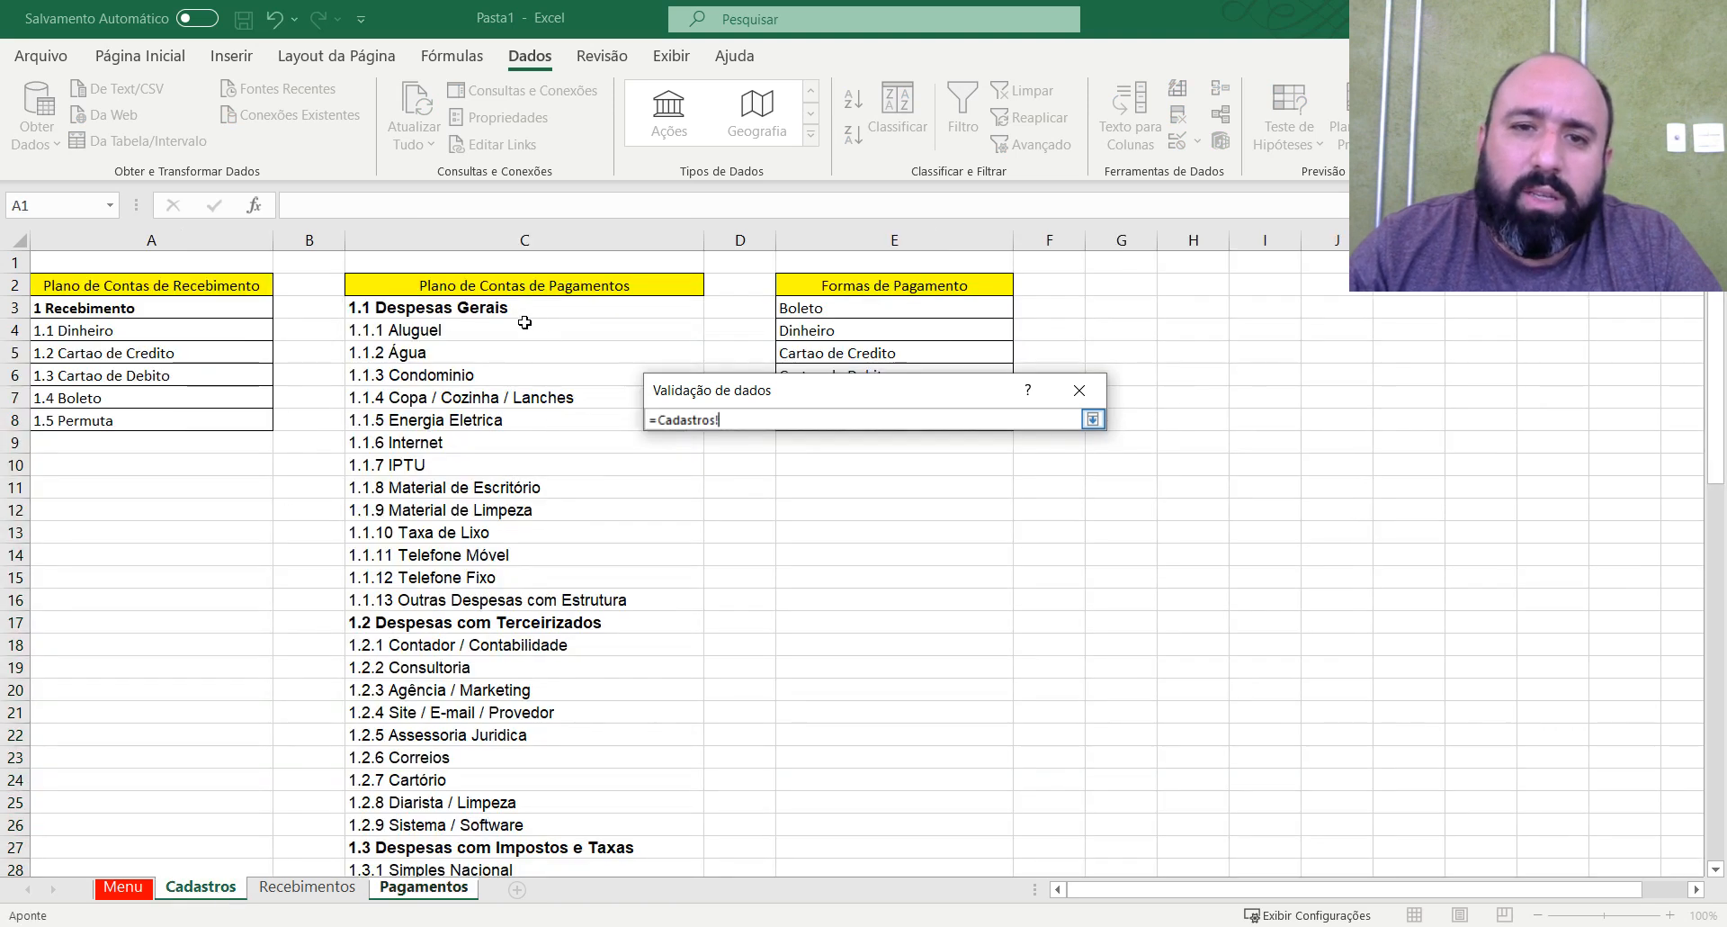
left_click_drag(524, 311, 457, 733)
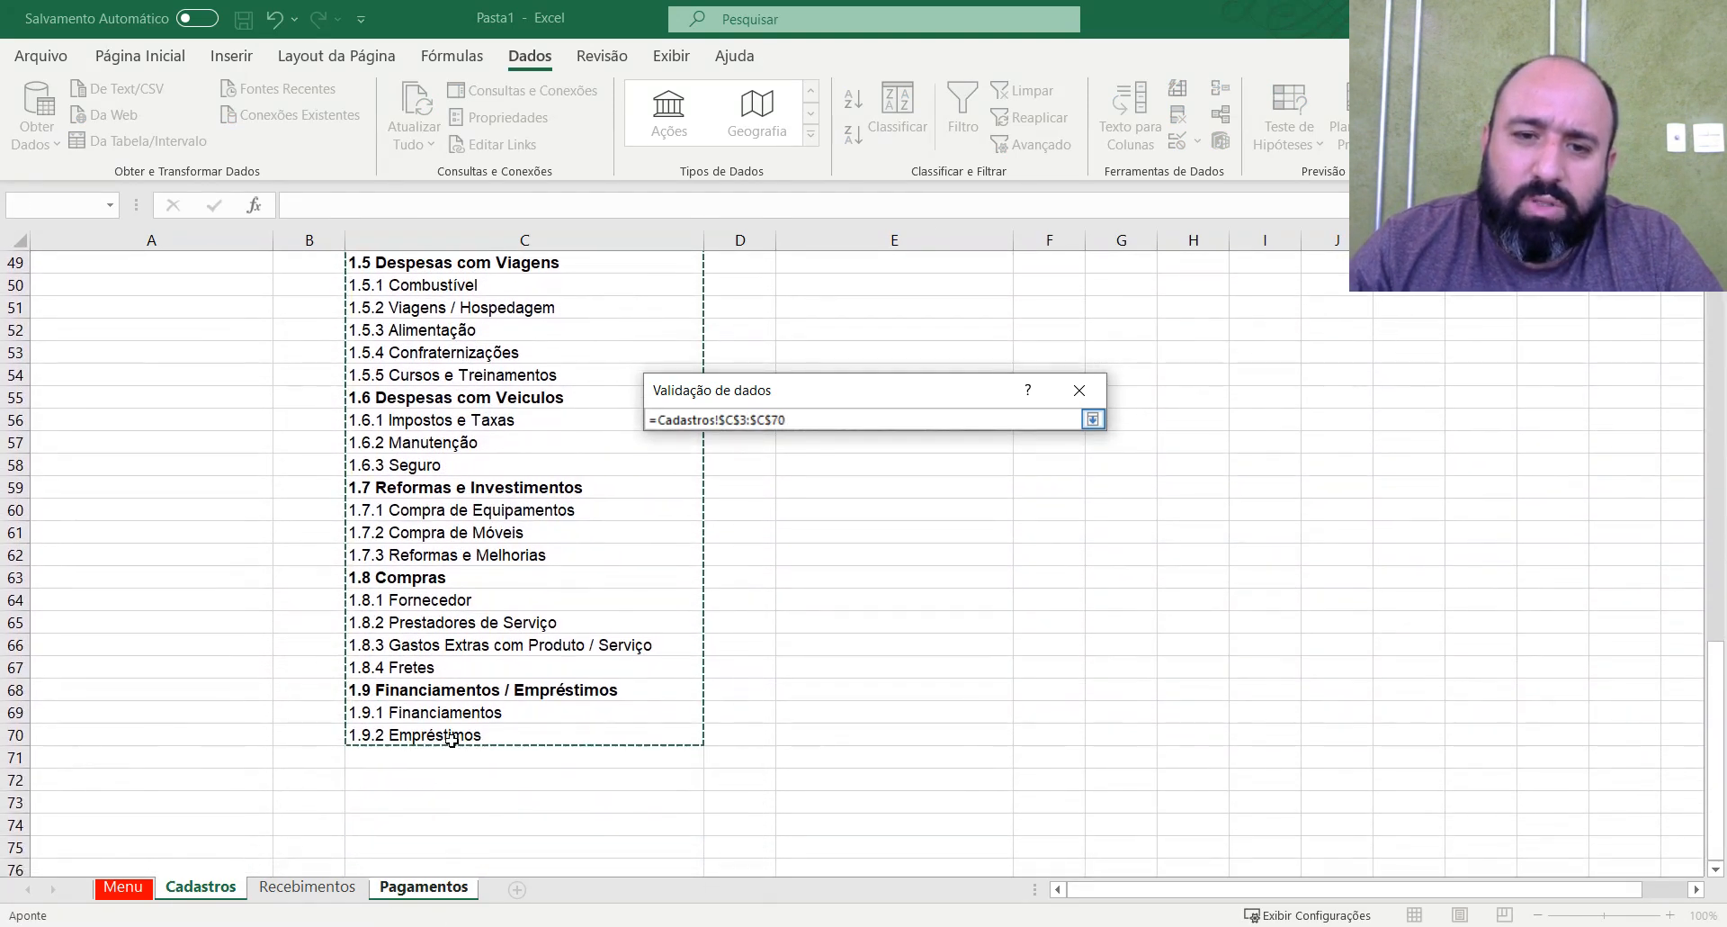
scroll(485, 723, "up", 6)
scroll(486, 722, "up", 10)
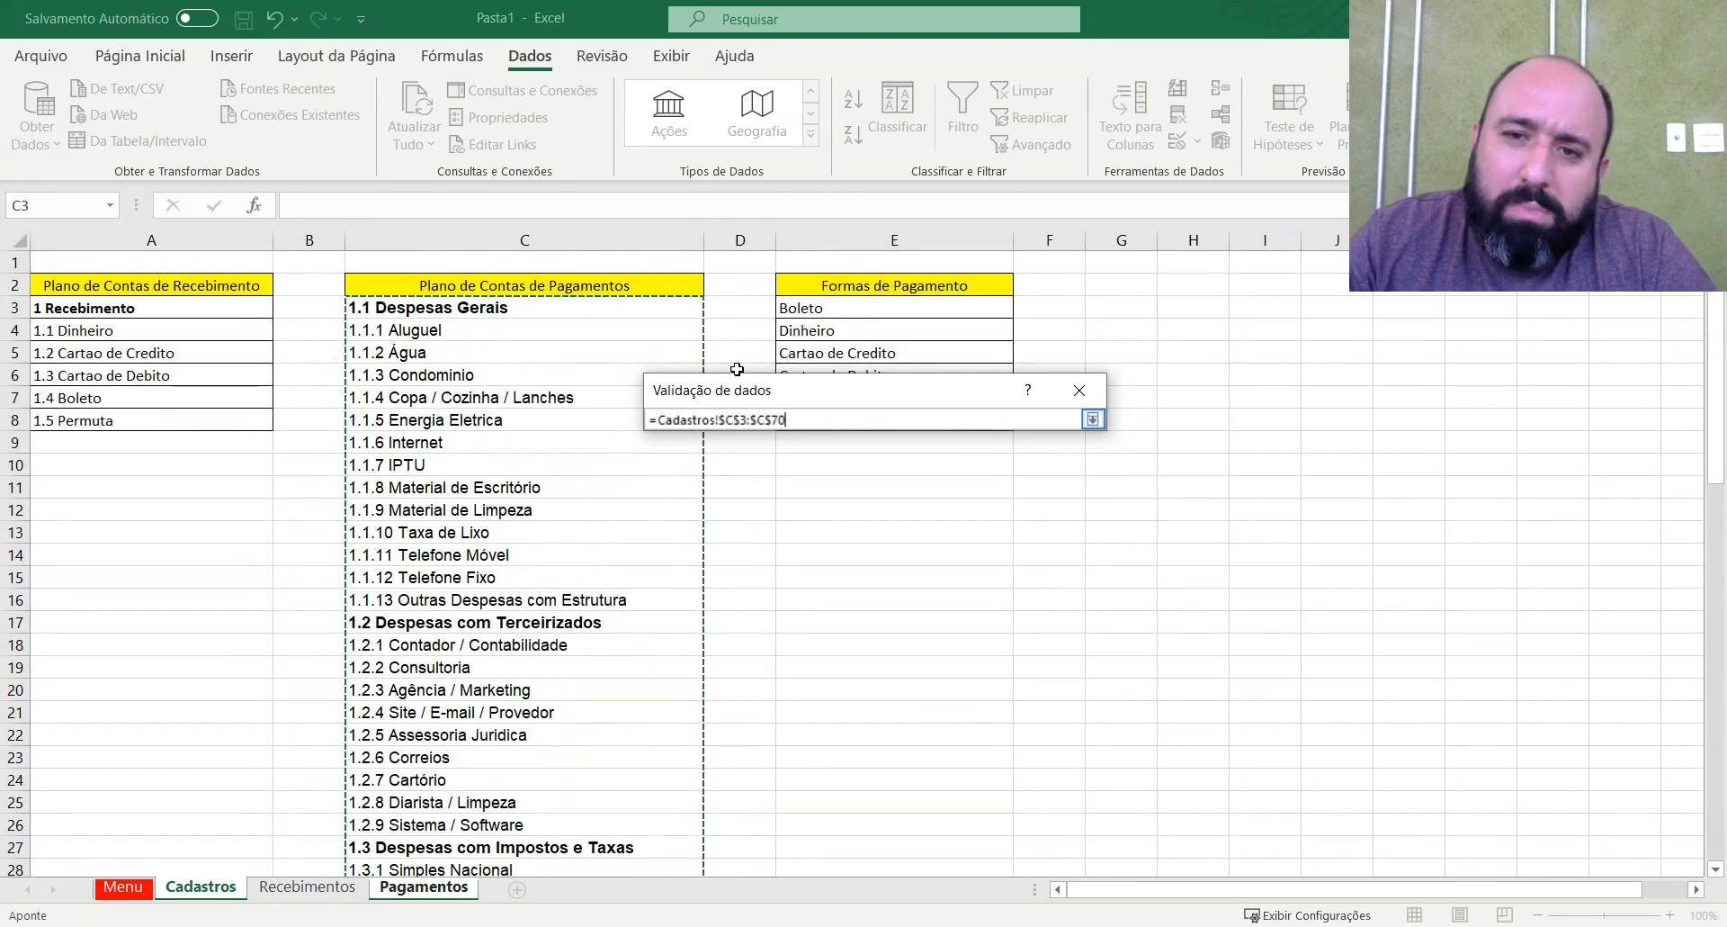
key("Return")
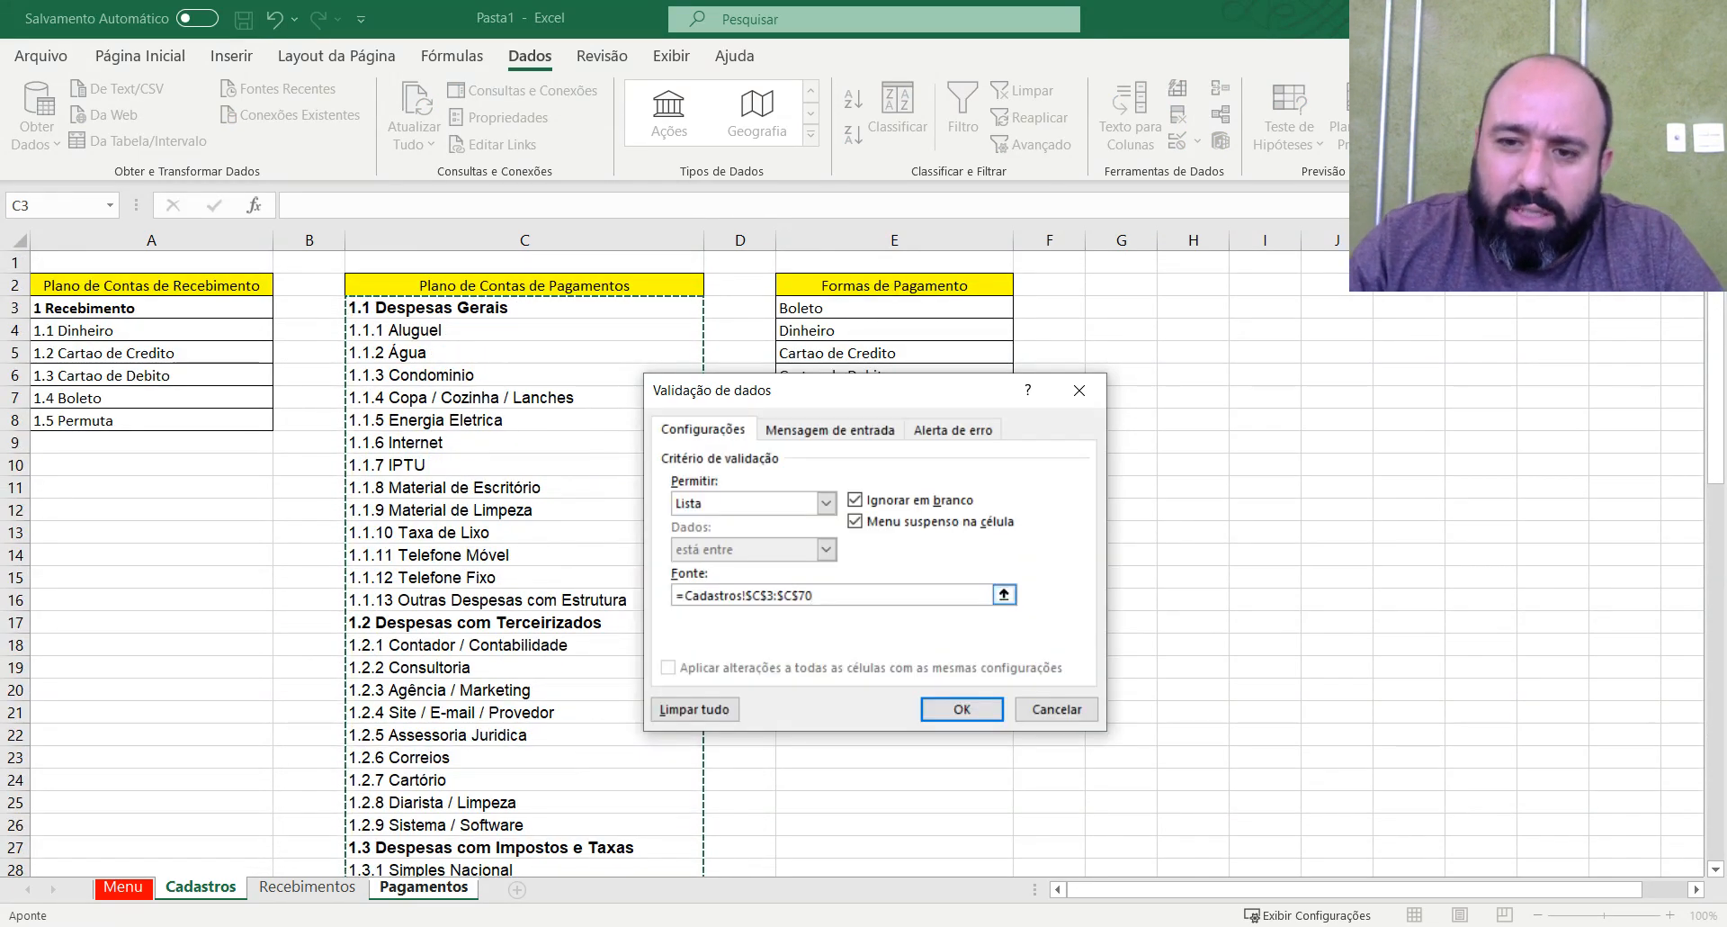
left_click(963, 710)
Check the Centro de Custo drop-down options in cell C4 without choosing one.
left_click(610, 458)
left_click(603, 342)
left_click(698, 342)
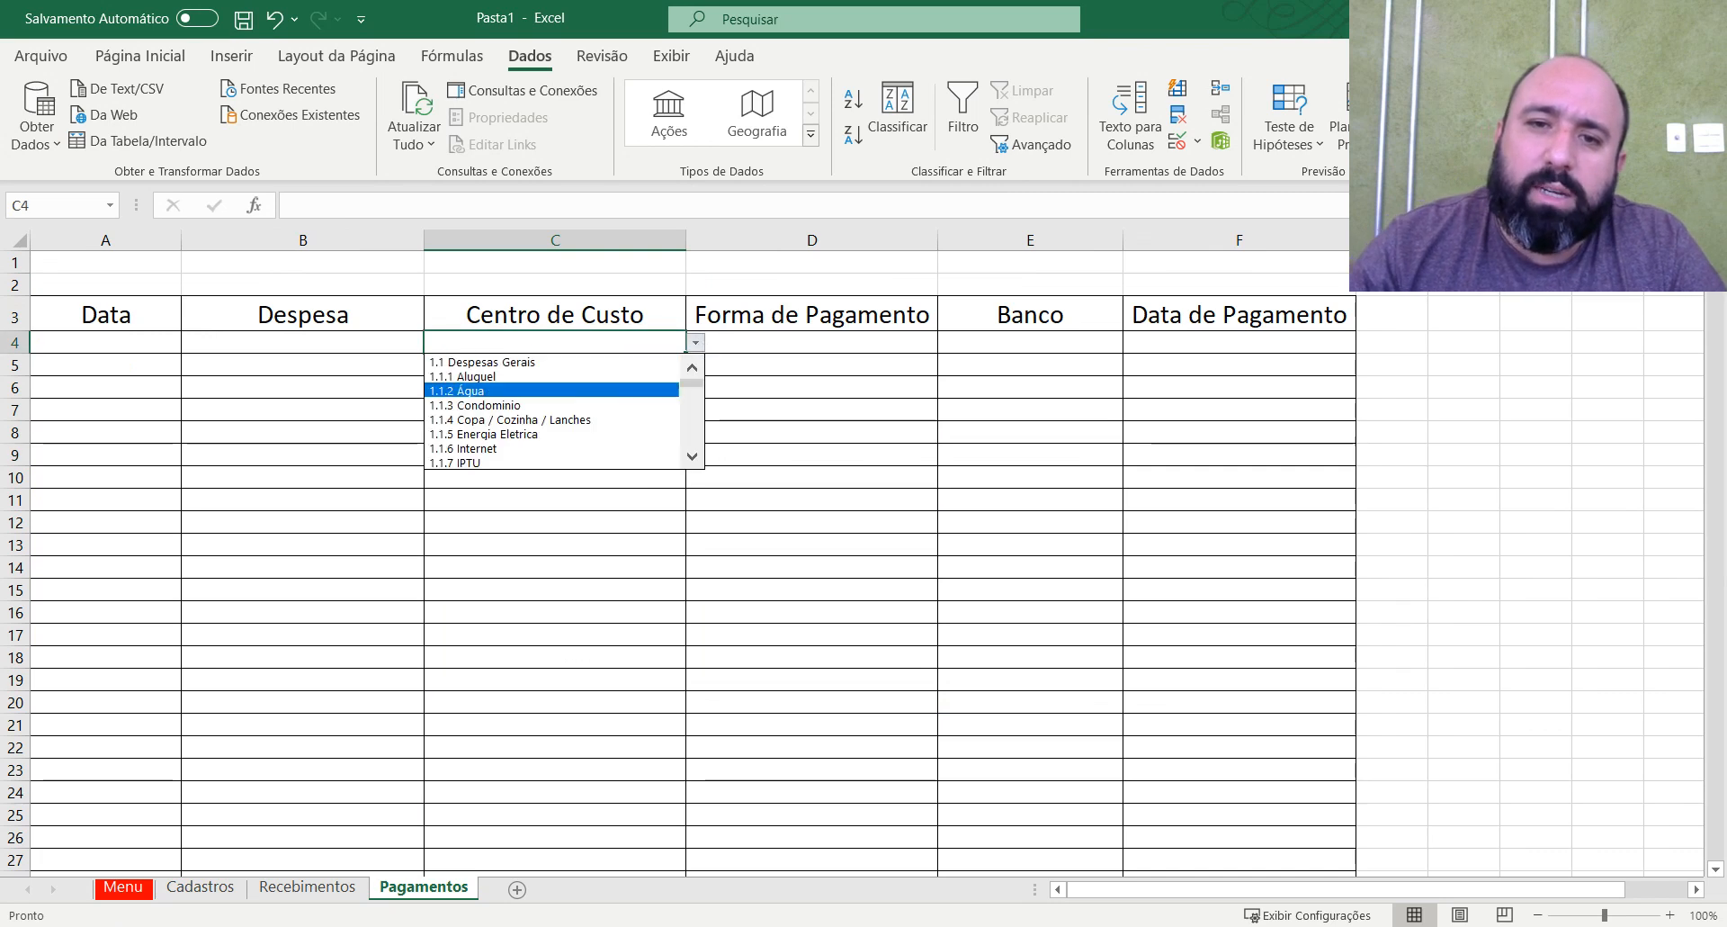
left_click_drag(692, 384, 681, 473)
left_click(836, 516)
left_click(612, 381)
left_click(634, 365)
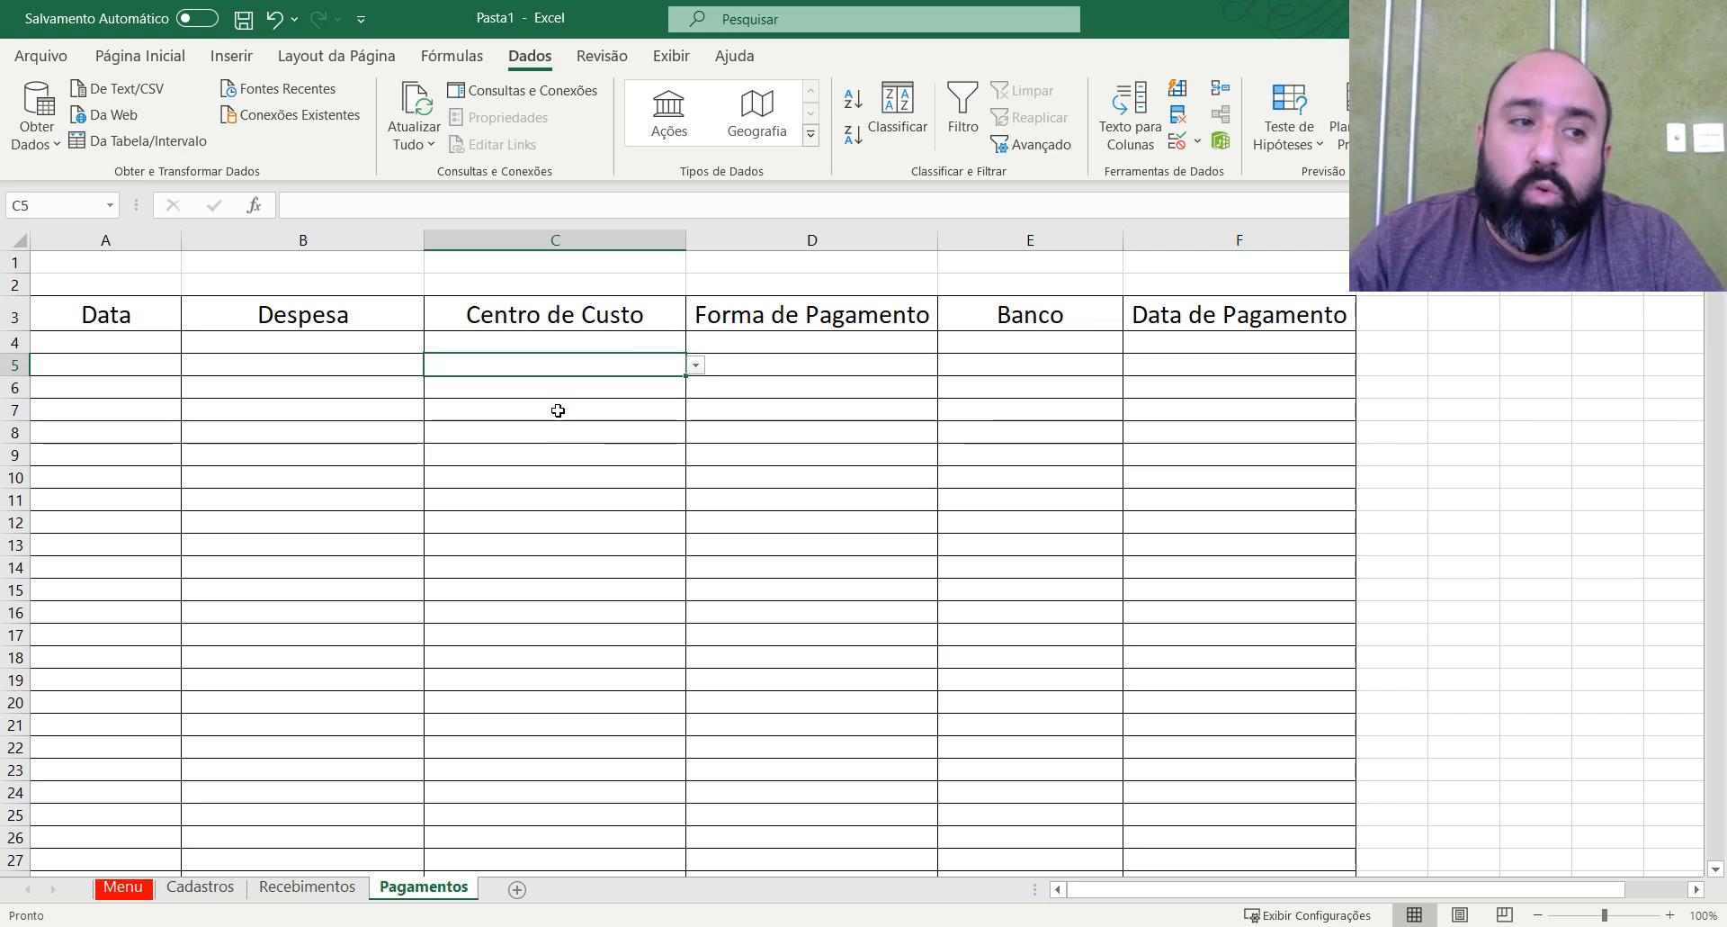
left_click(601, 342)
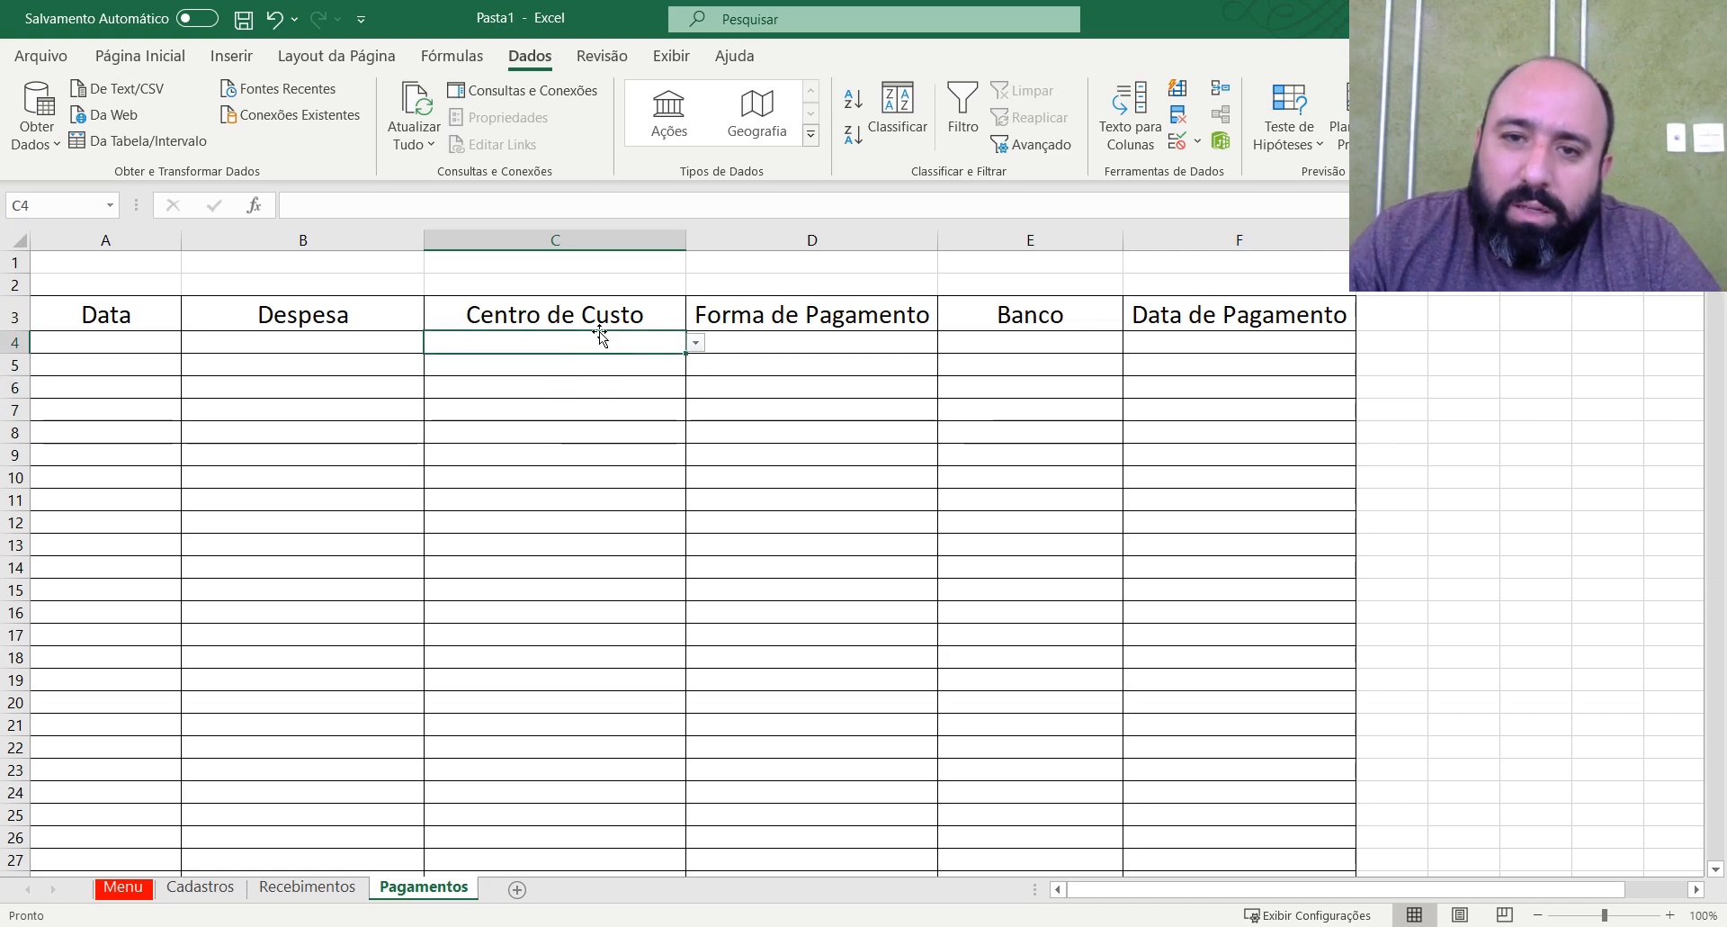
left_click(696, 343)
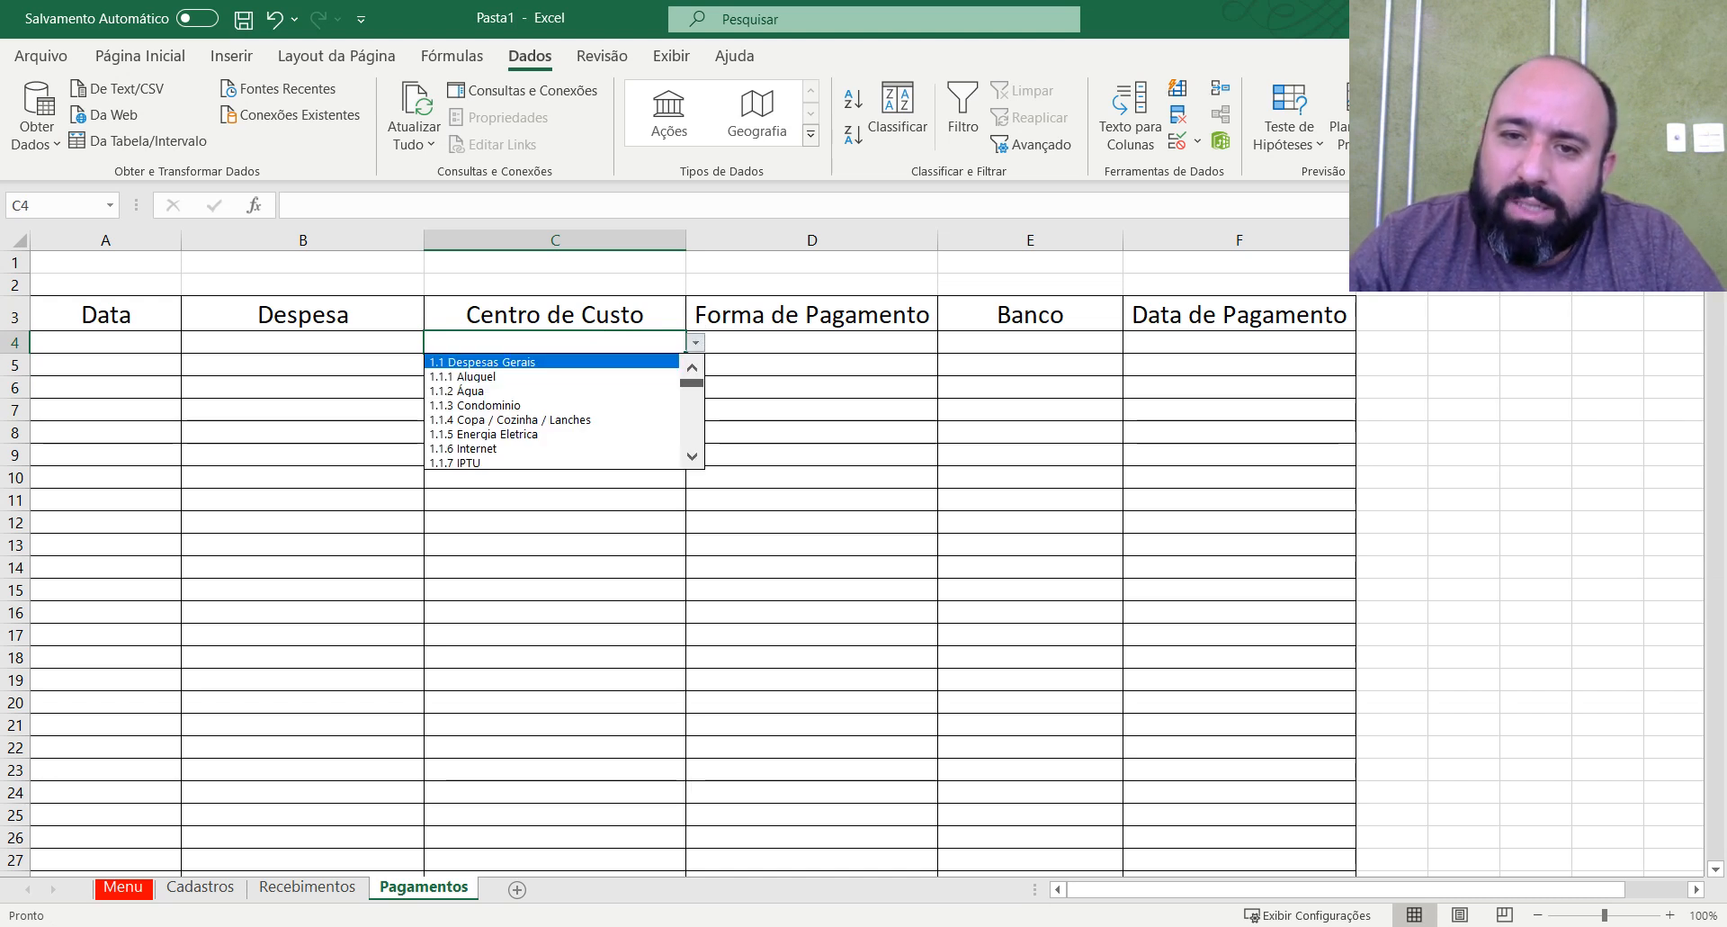
scroll(553, 411, "down", 10)
scroll(713, 378, "up", 10)
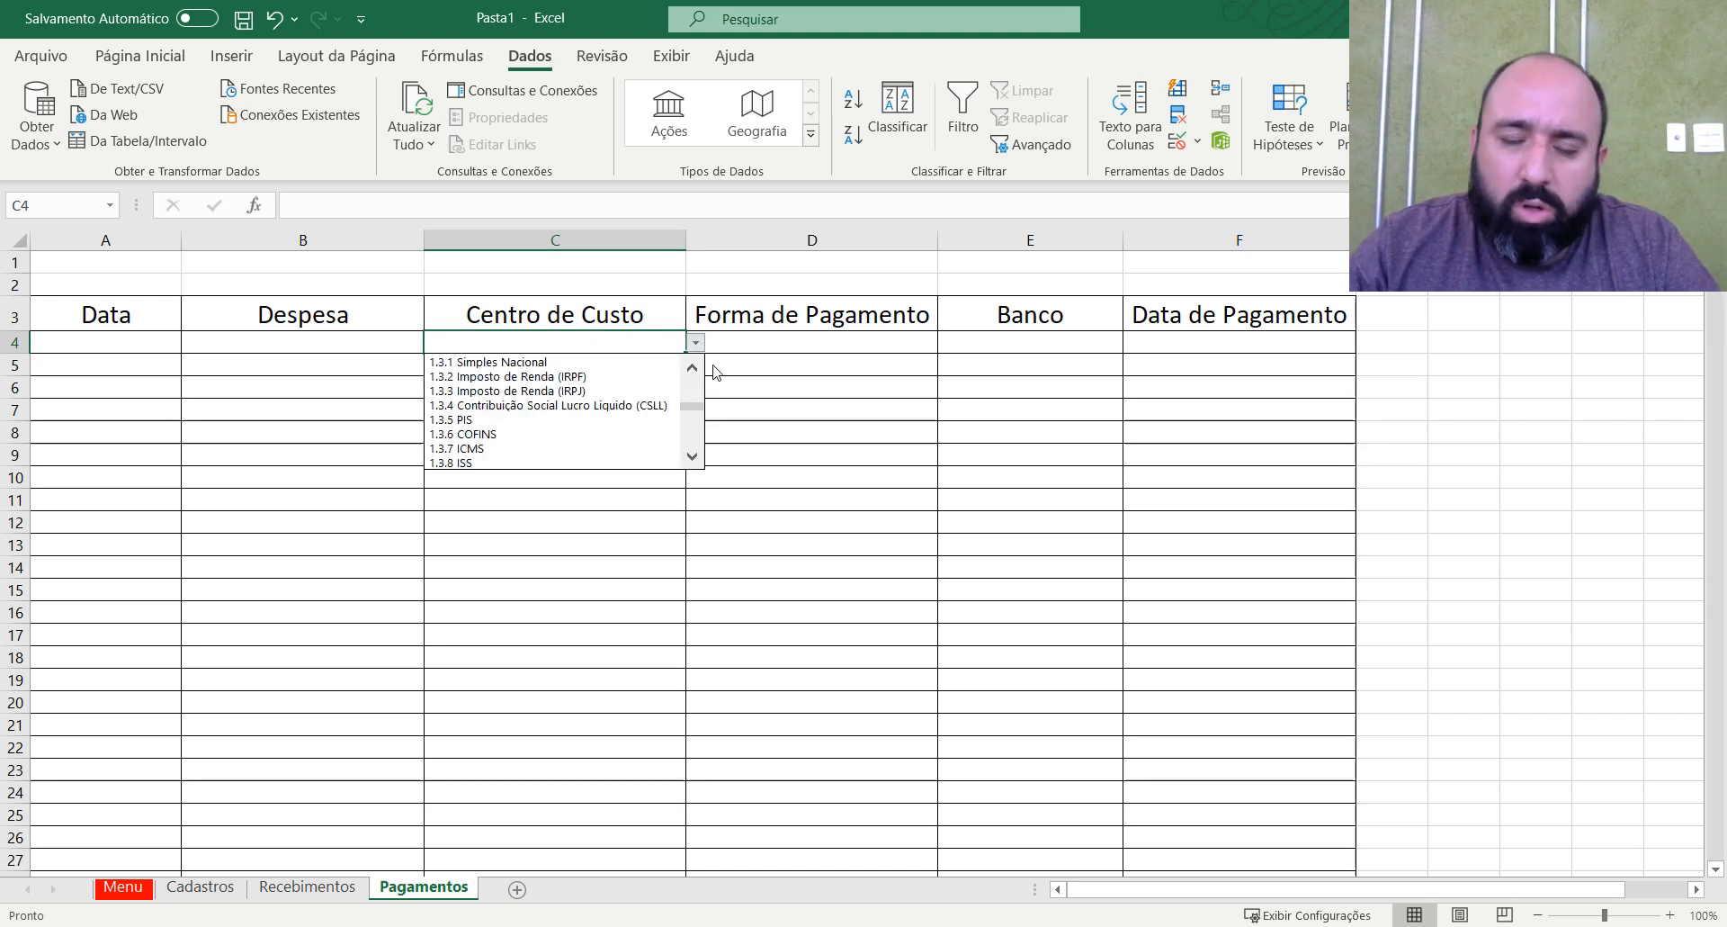
key("Escape")
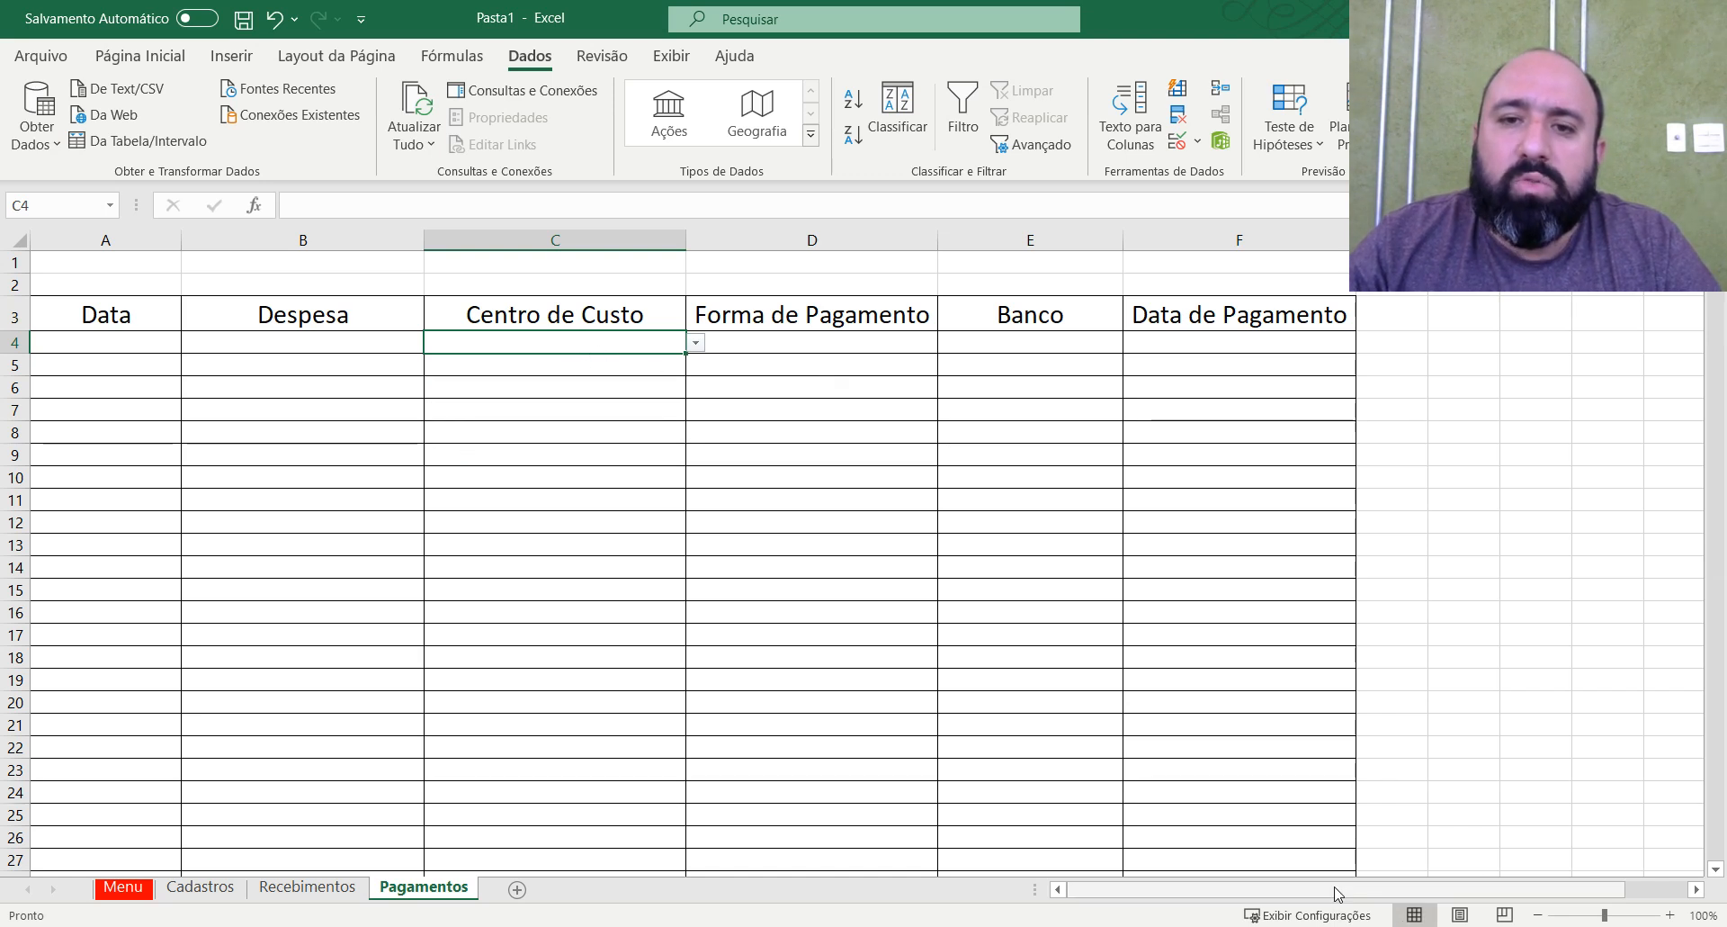
left_click_drag(1338, 894, 1399, 894)
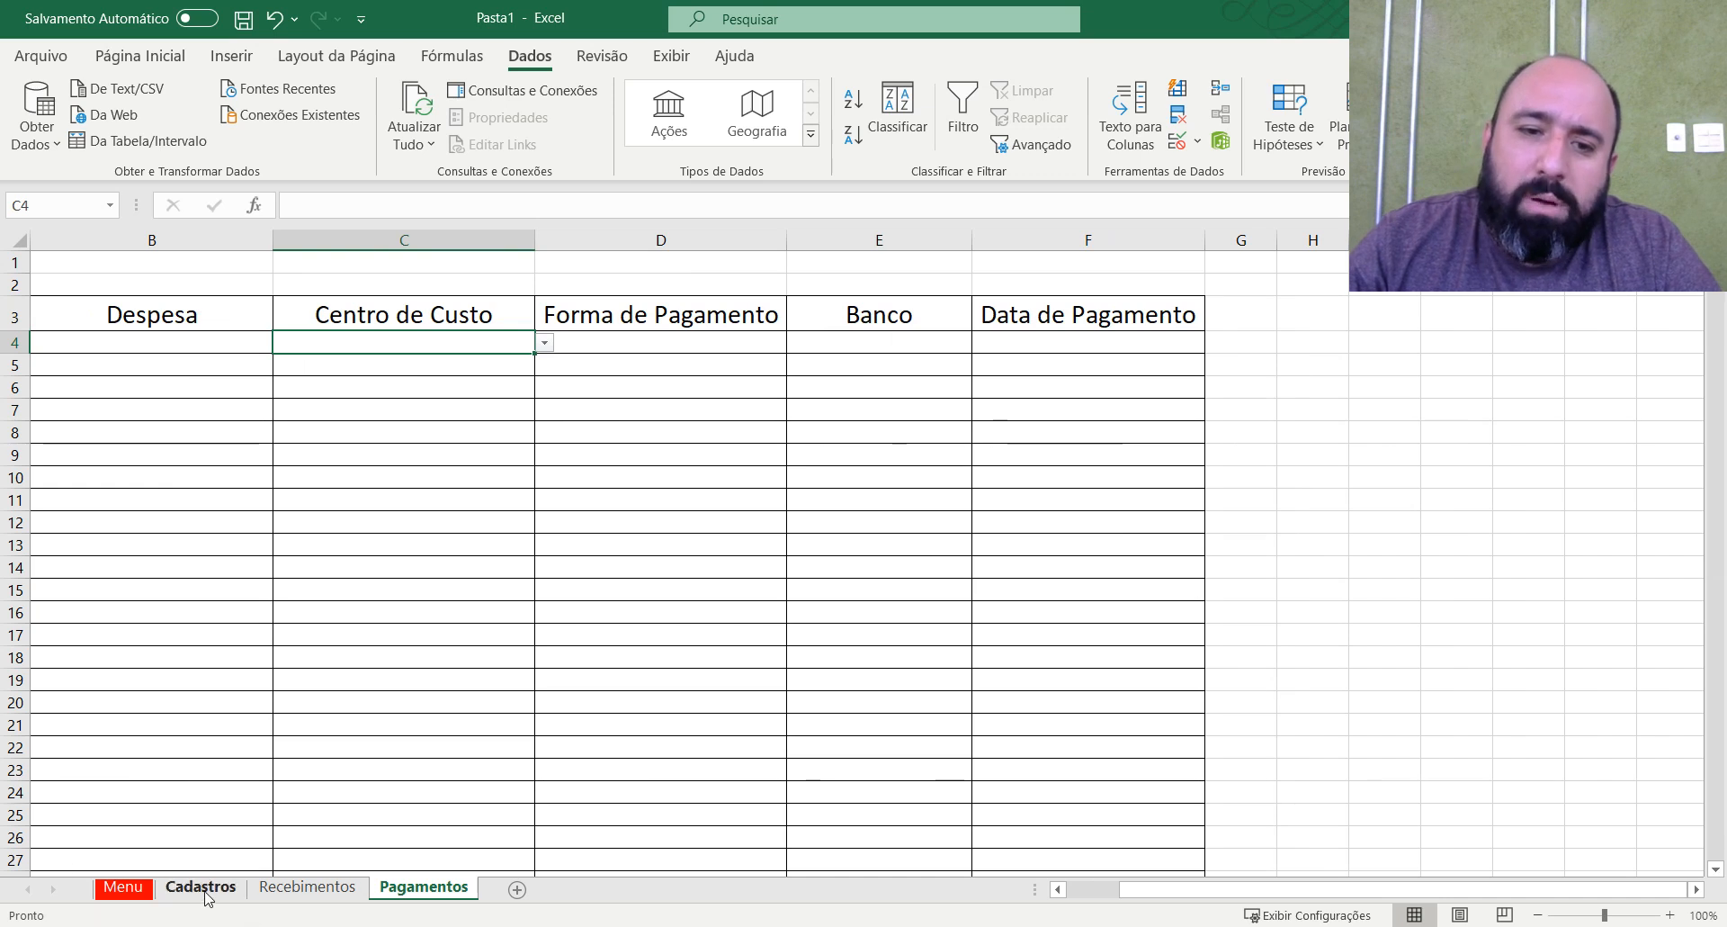
left_click(1697, 892)
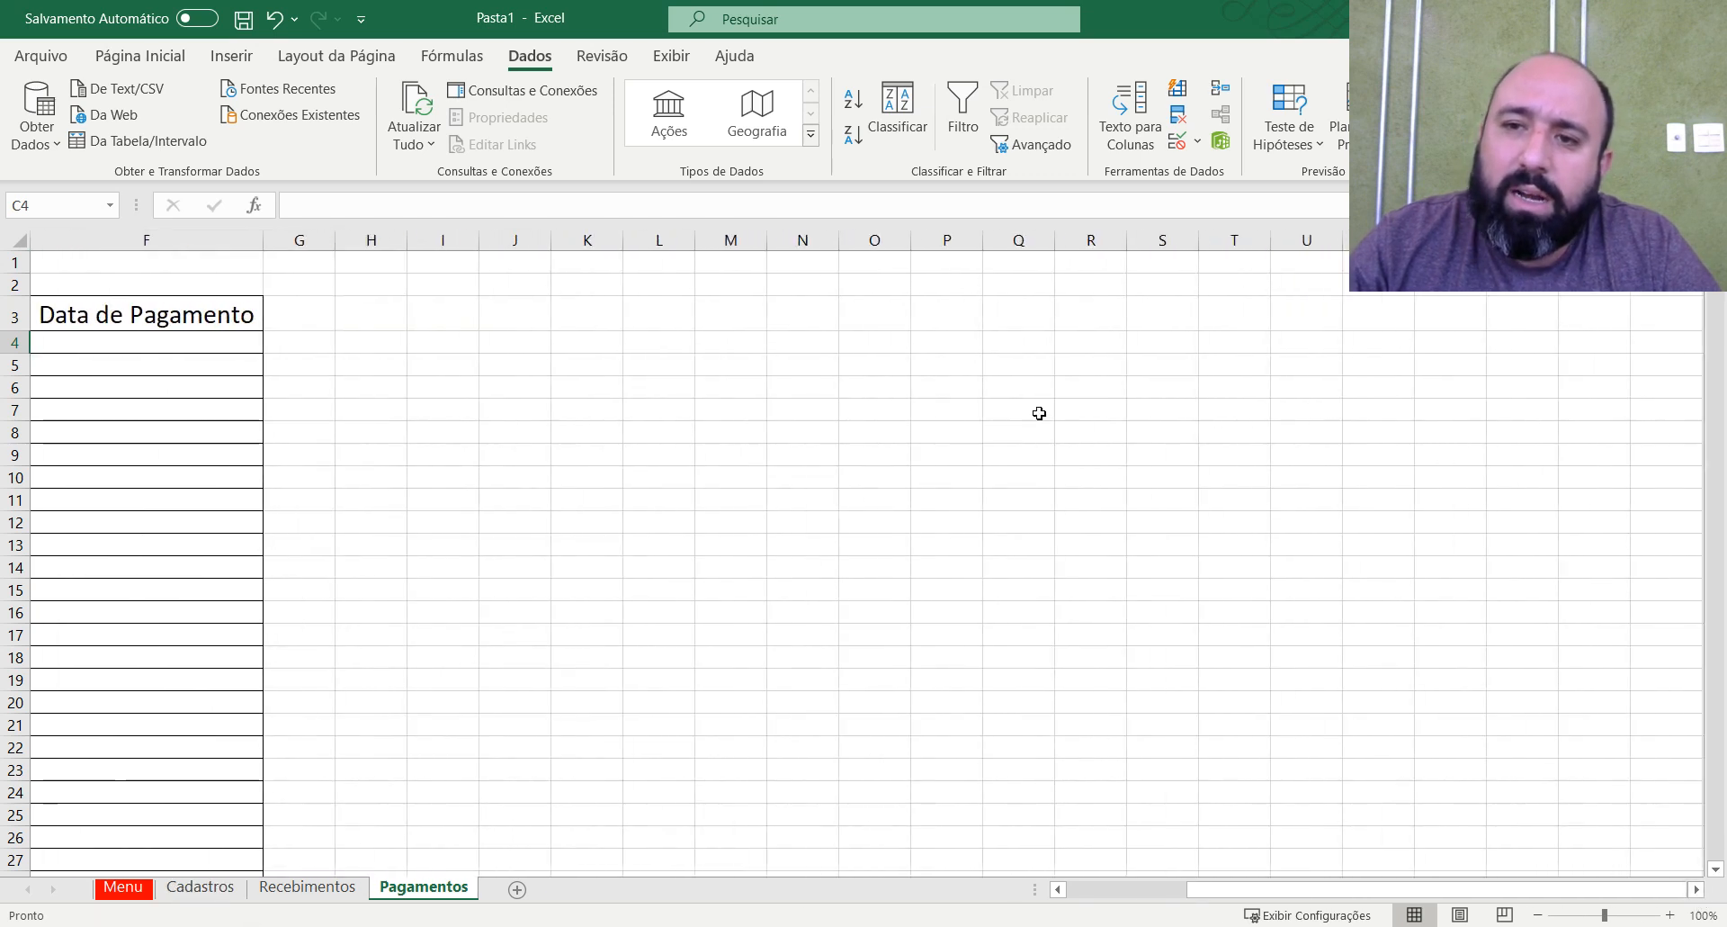
left_click_drag(1062, 321, 1103, 545)
left_click(1105, 546)
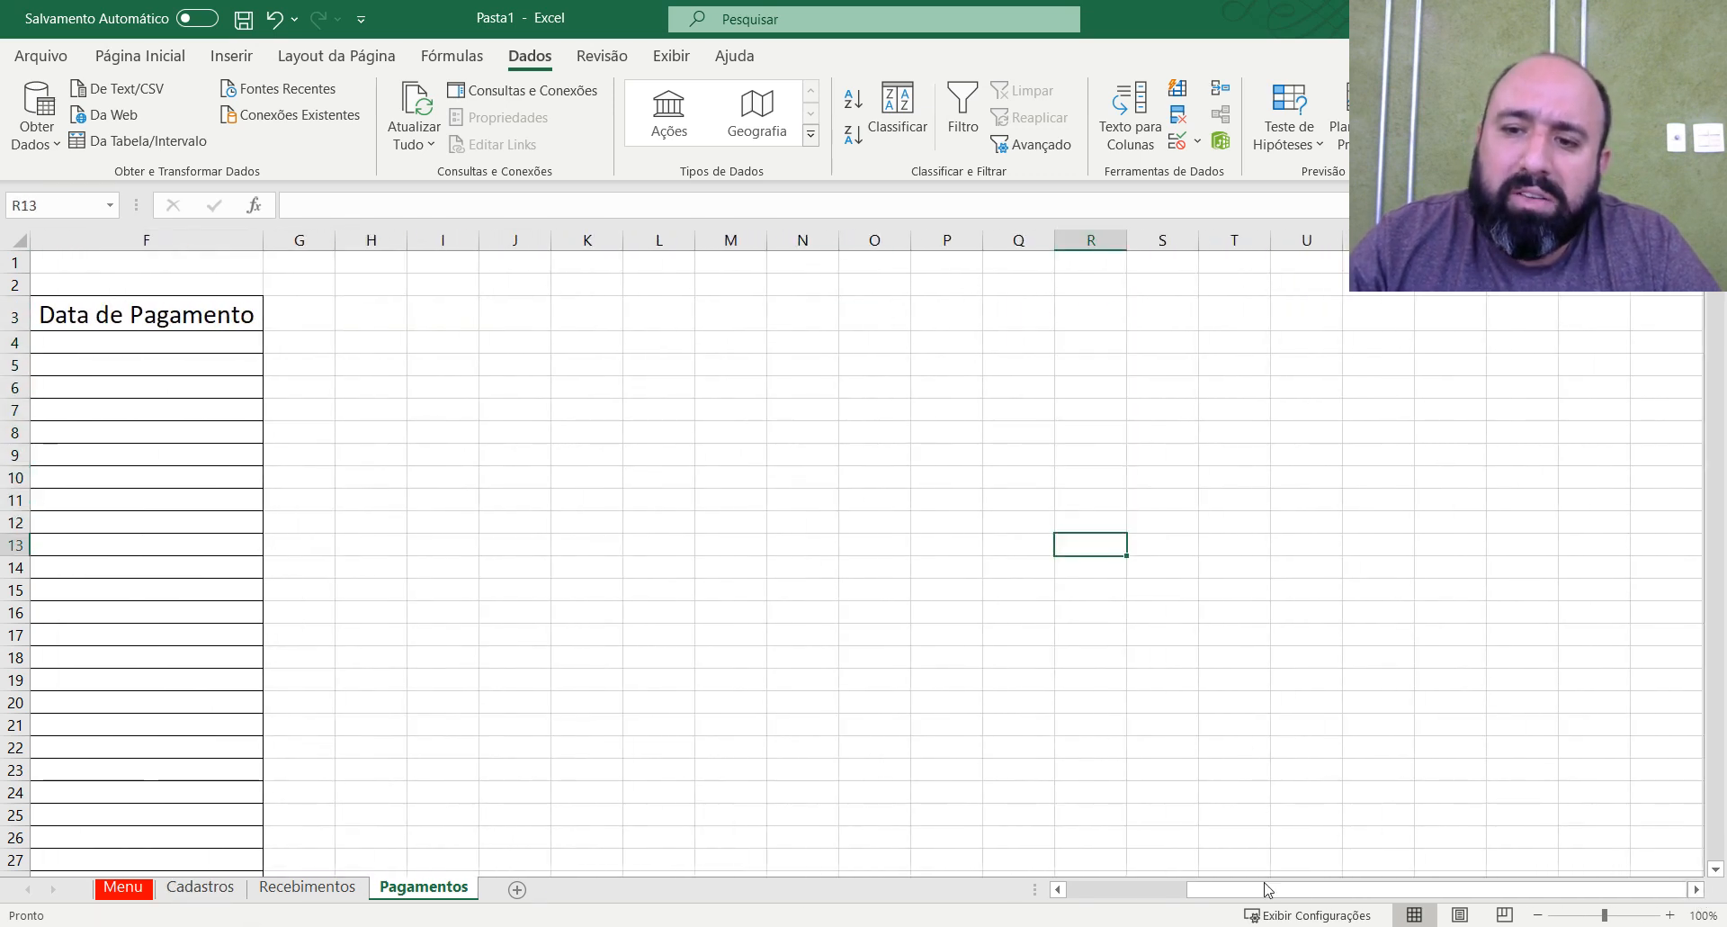
left_click_drag(1268, 889, 1071, 890)
left_click(630, 499)
Look through the C4 drop-down list again from Despesas Gerais to Financiamentos / Empréstimos, leaving the cell empty.
left_click(597, 334)
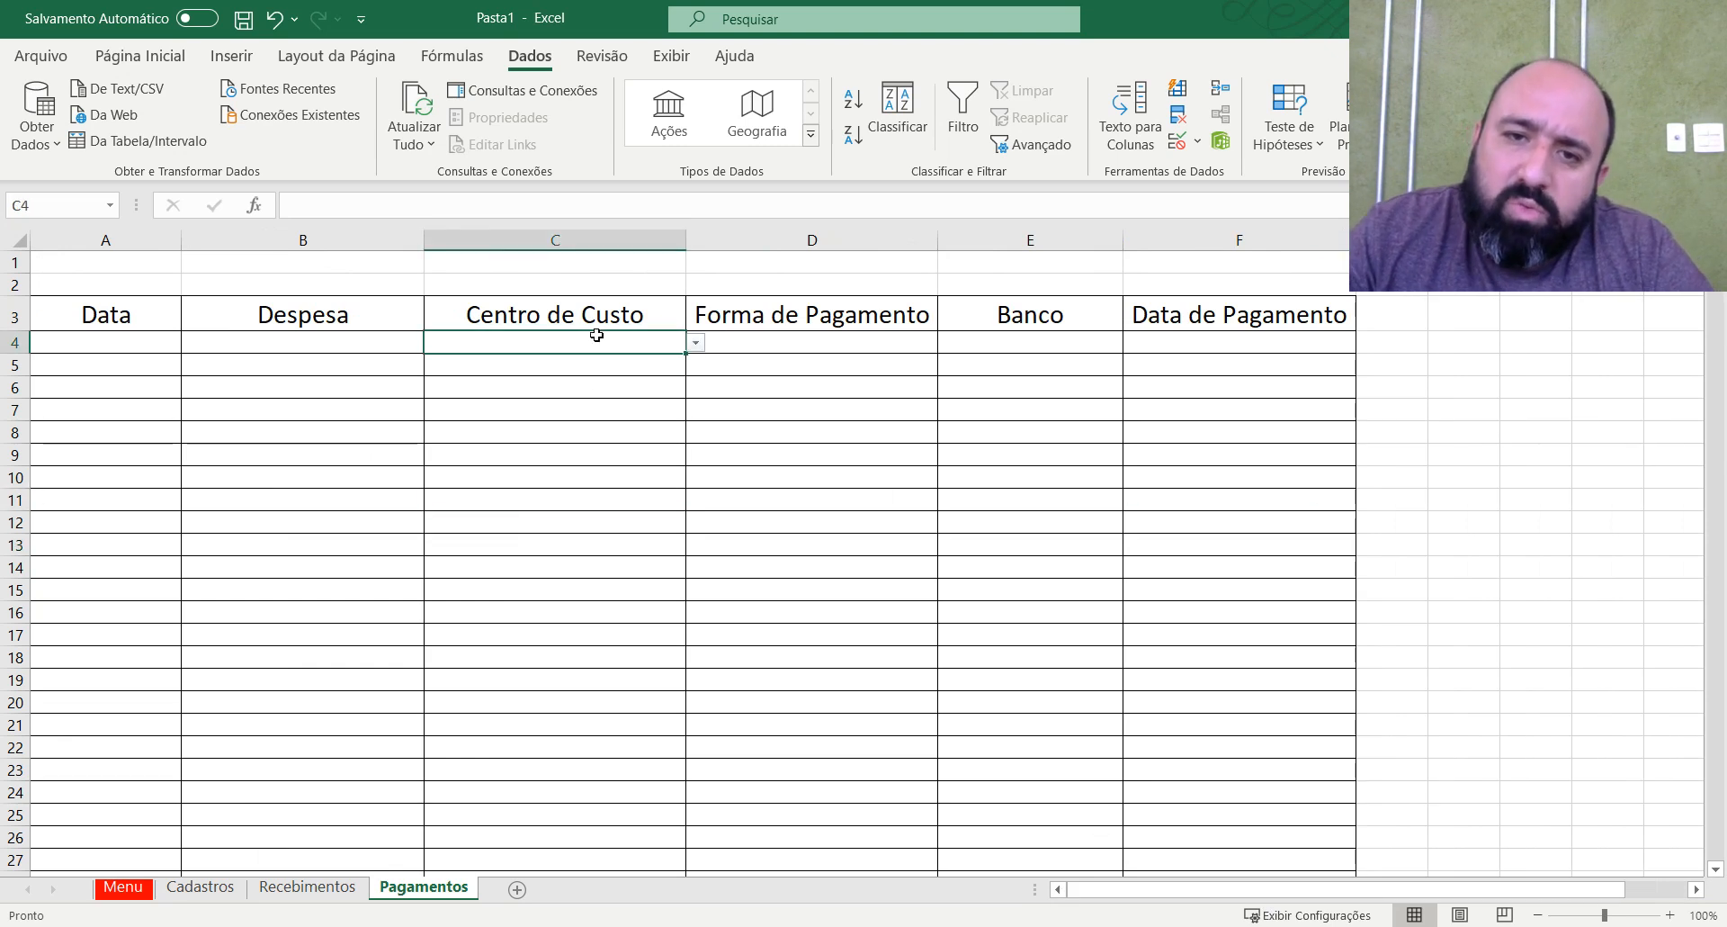
left_click(697, 342)
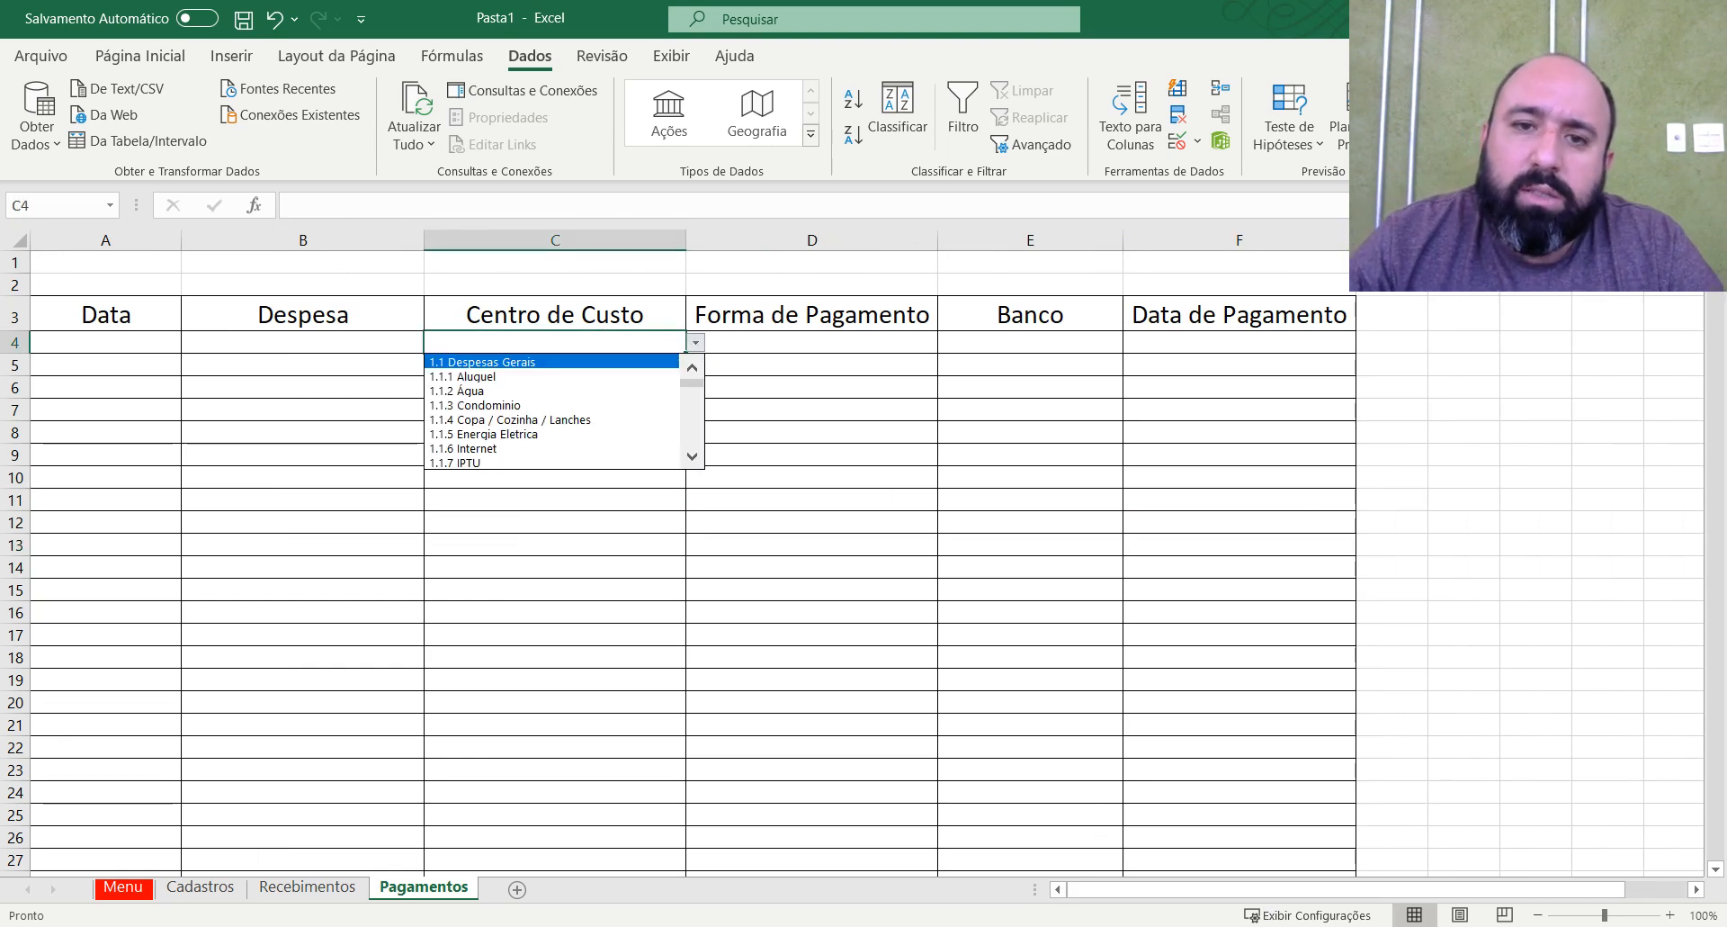
scroll(553, 410, "down", 4)
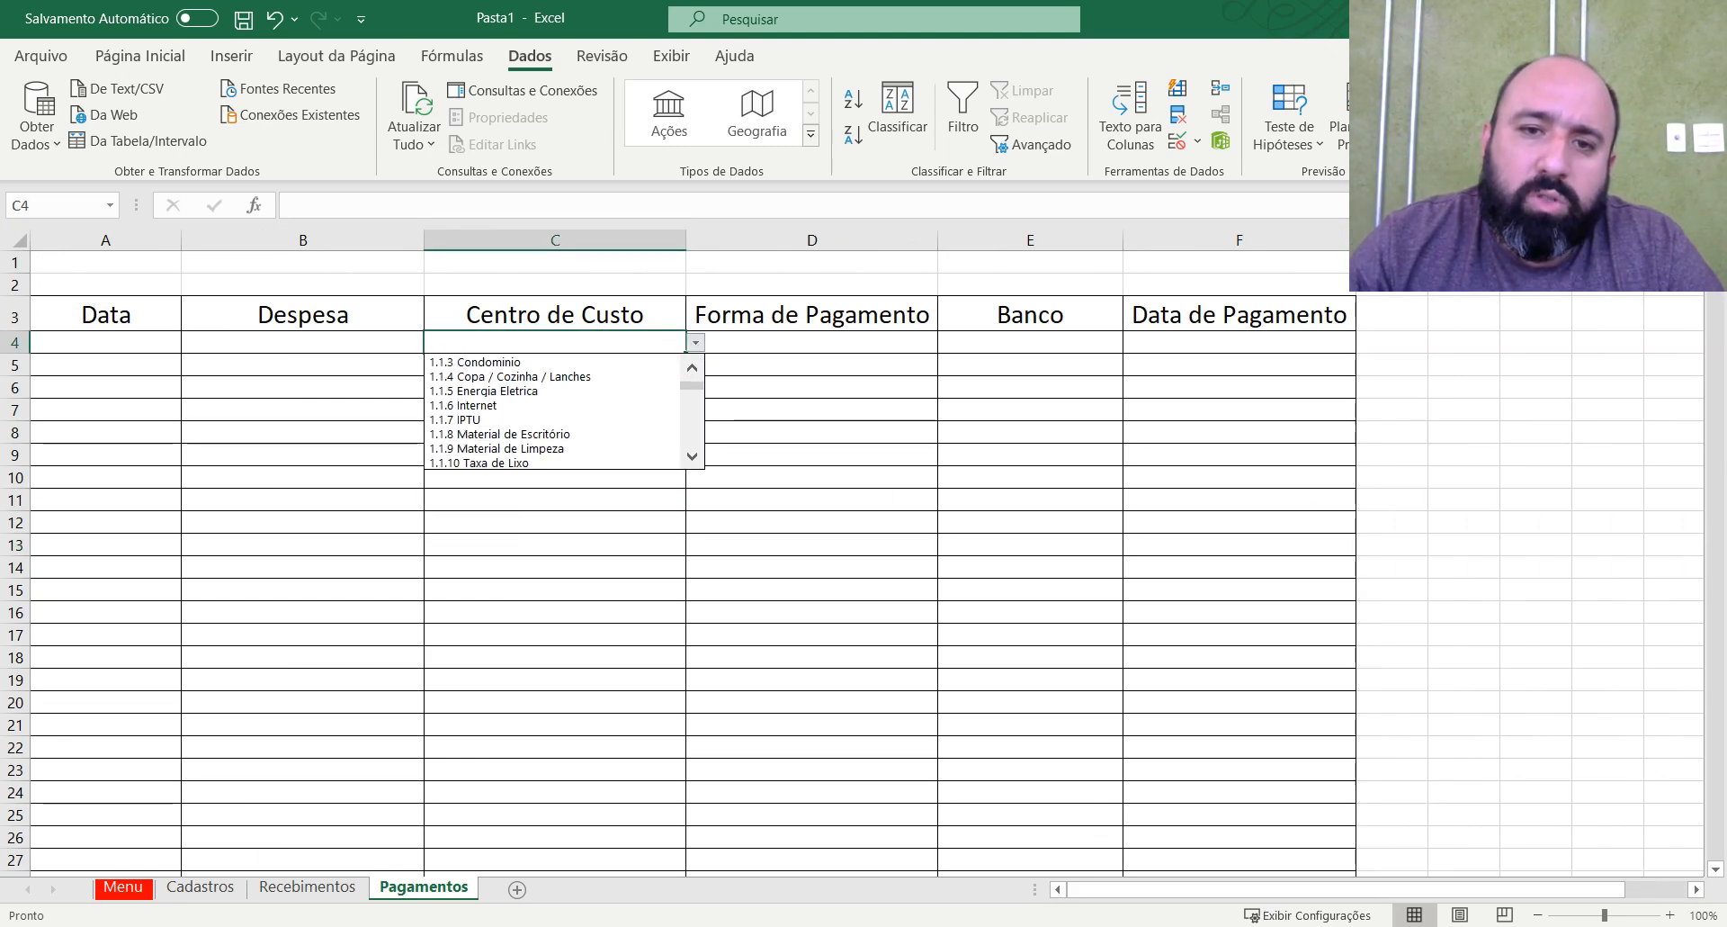
scroll(553, 409, "down", 8)
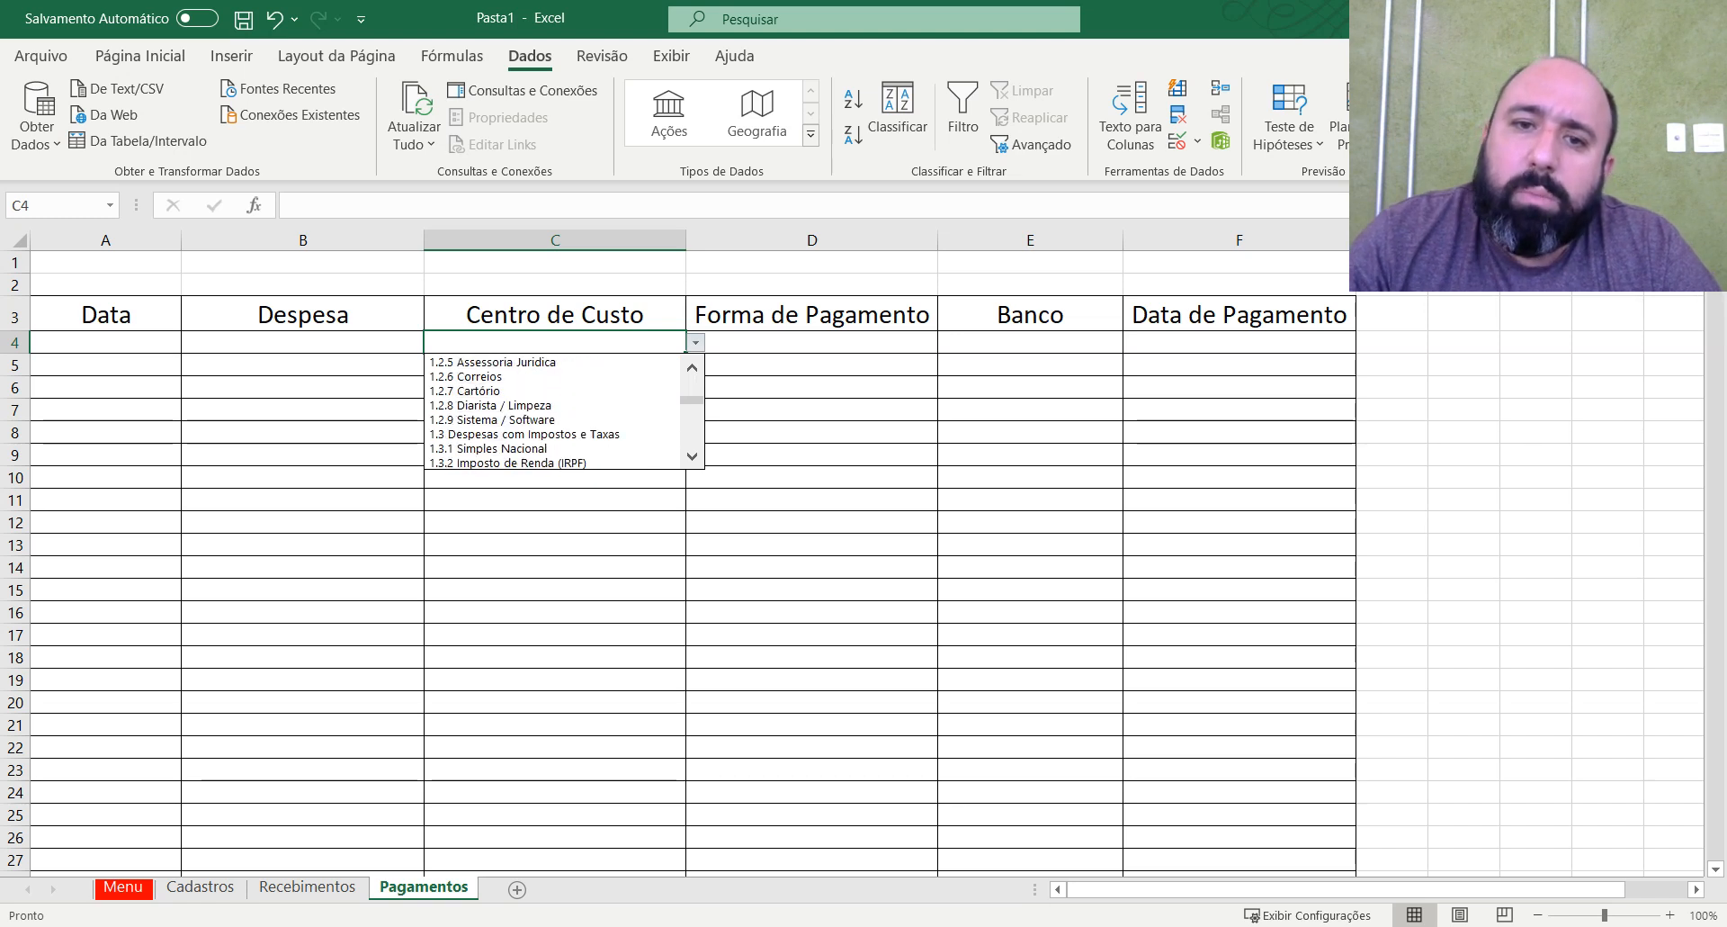
scroll(553, 410, "down", 7)
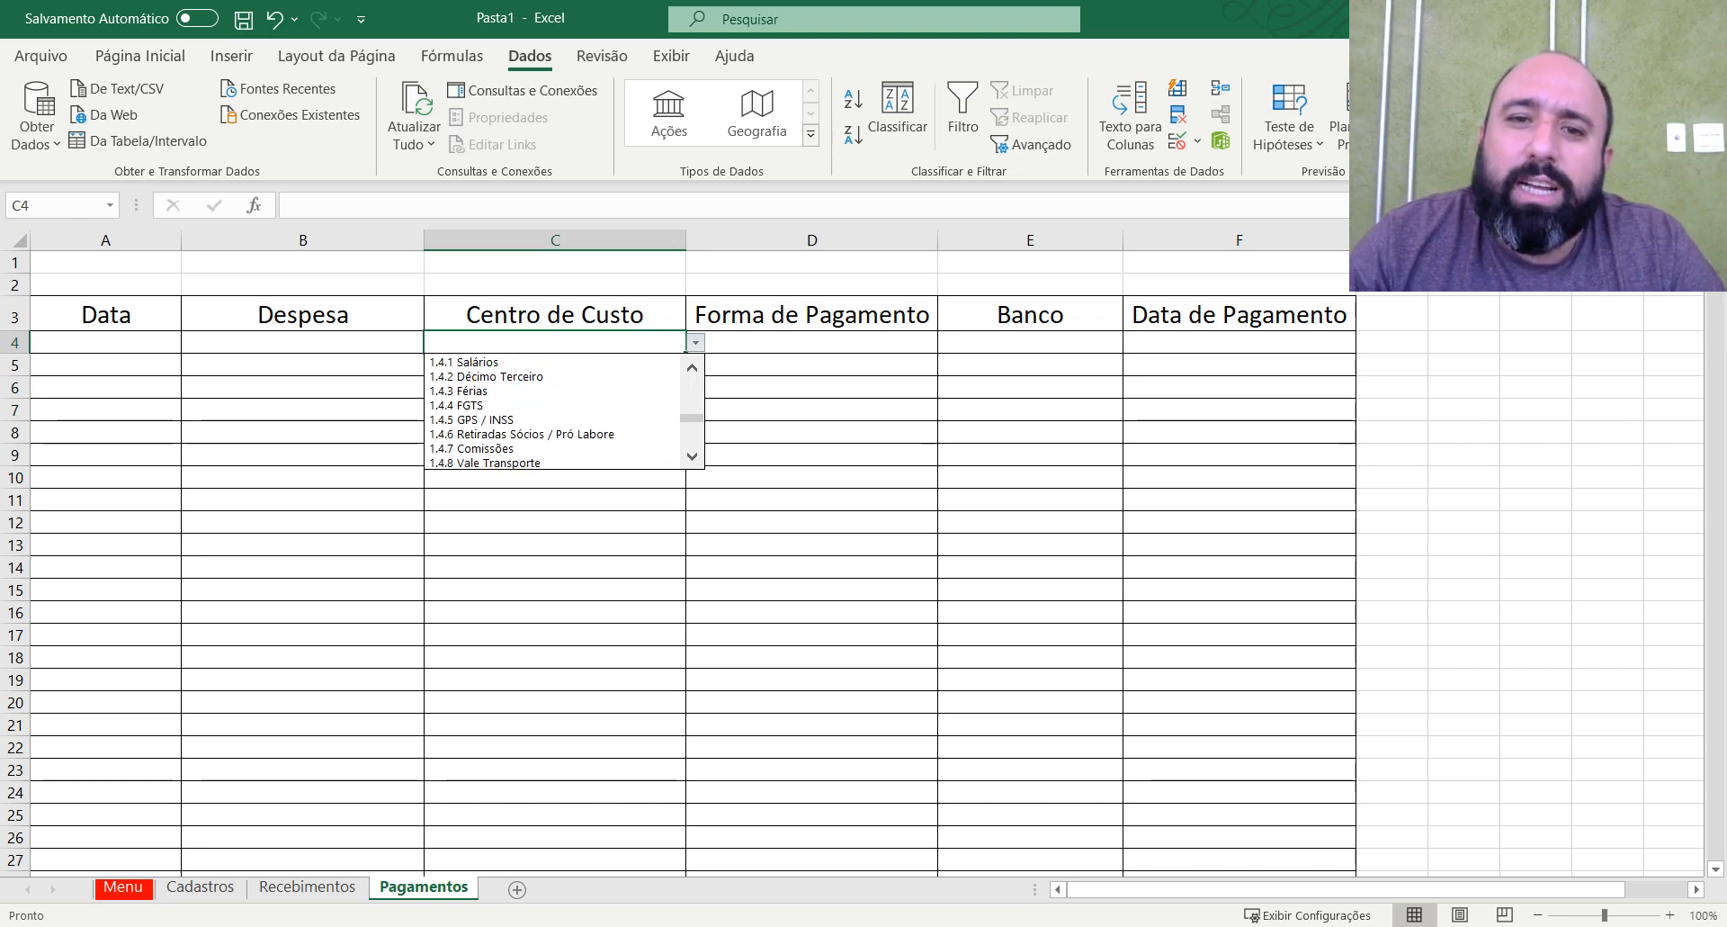
scroll(553, 409, "down", 7)
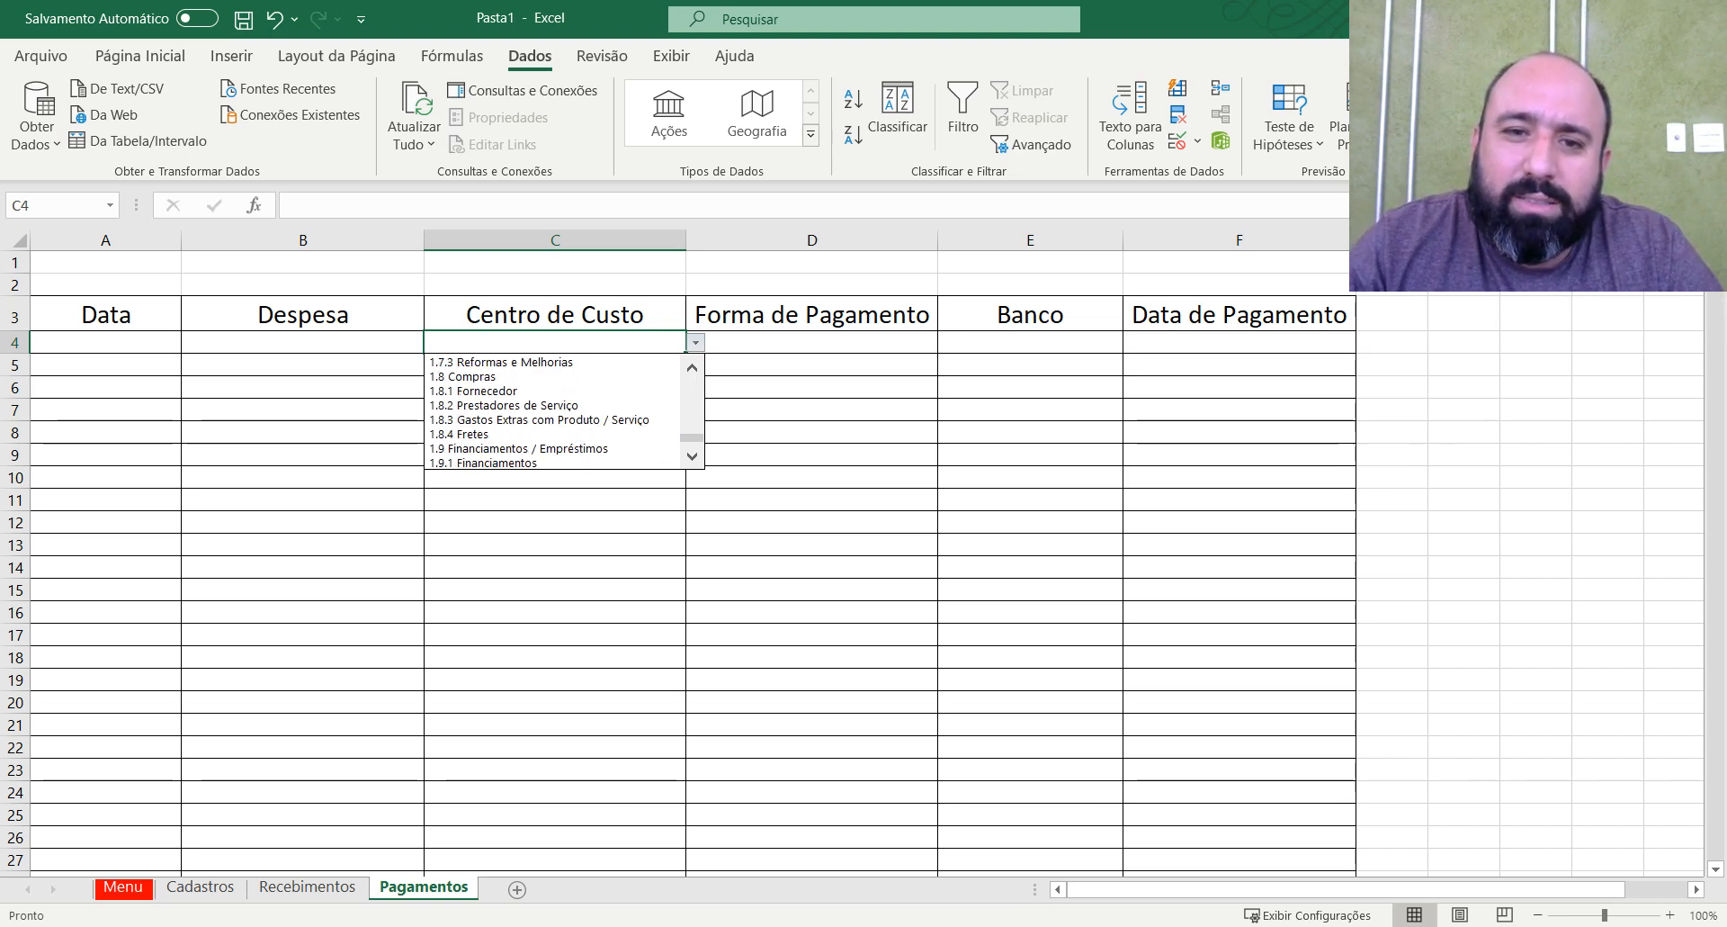
left_click_drag(692, 440, 697, 349)
left_click(833, 360)
Select the Forma de Pagamento cells D4:D141 and set their data validation to allow Lista.
left_click(863, 338)
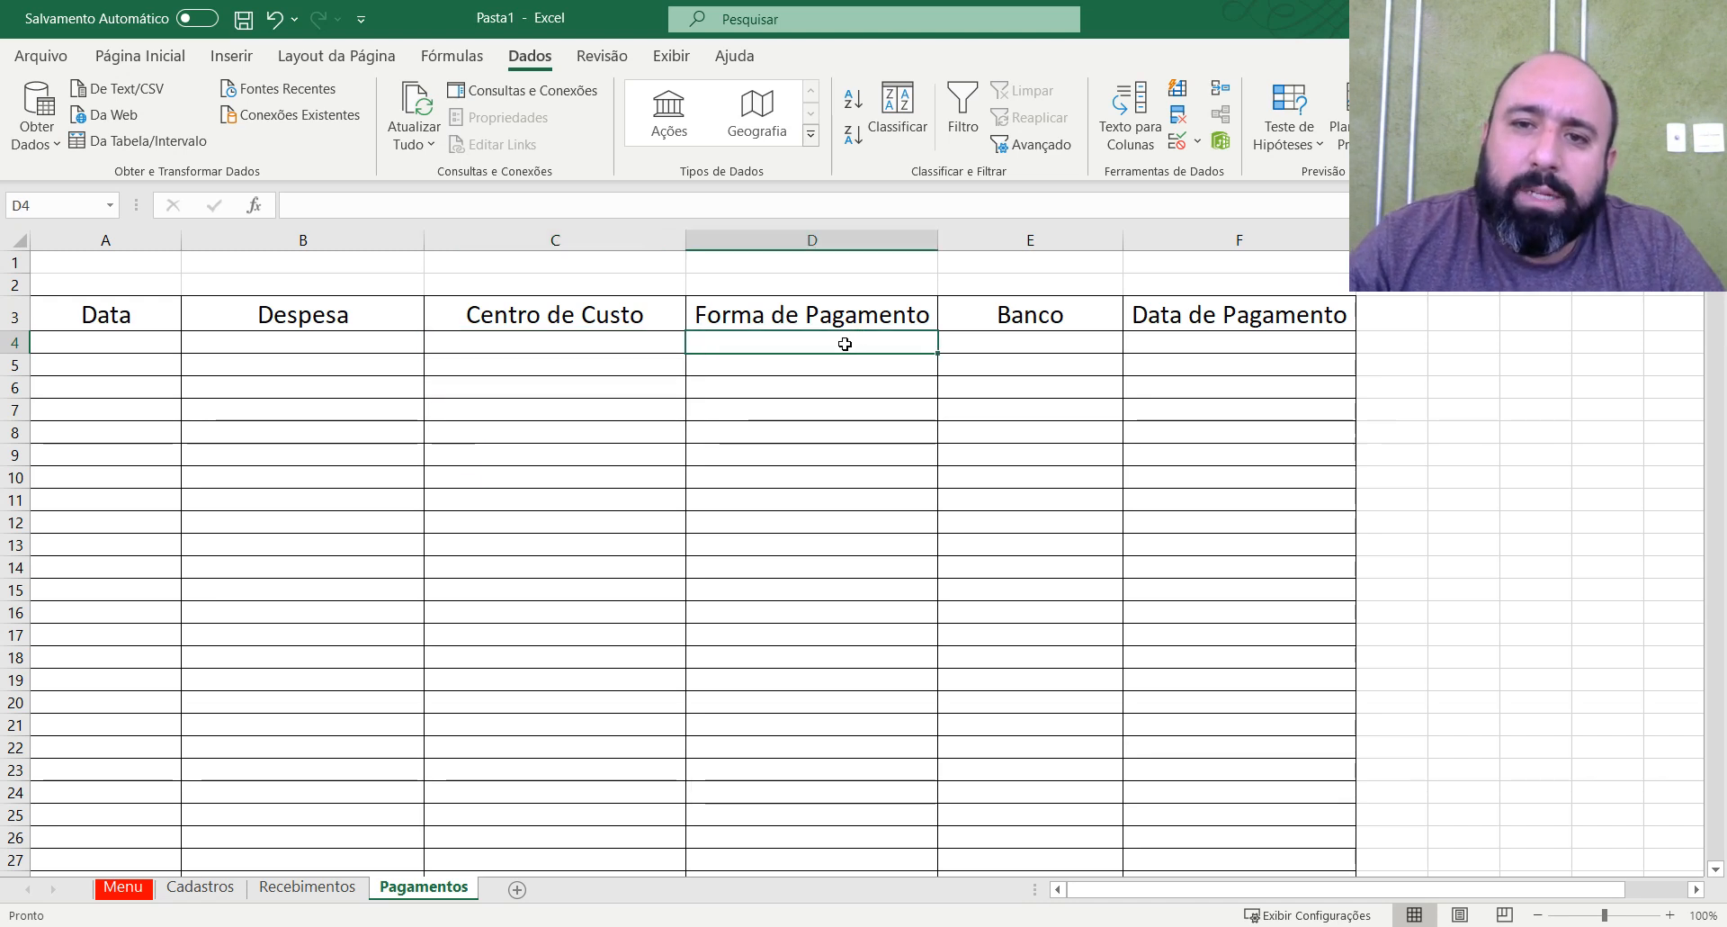
left_click_drag(840, 343, 860, 520)
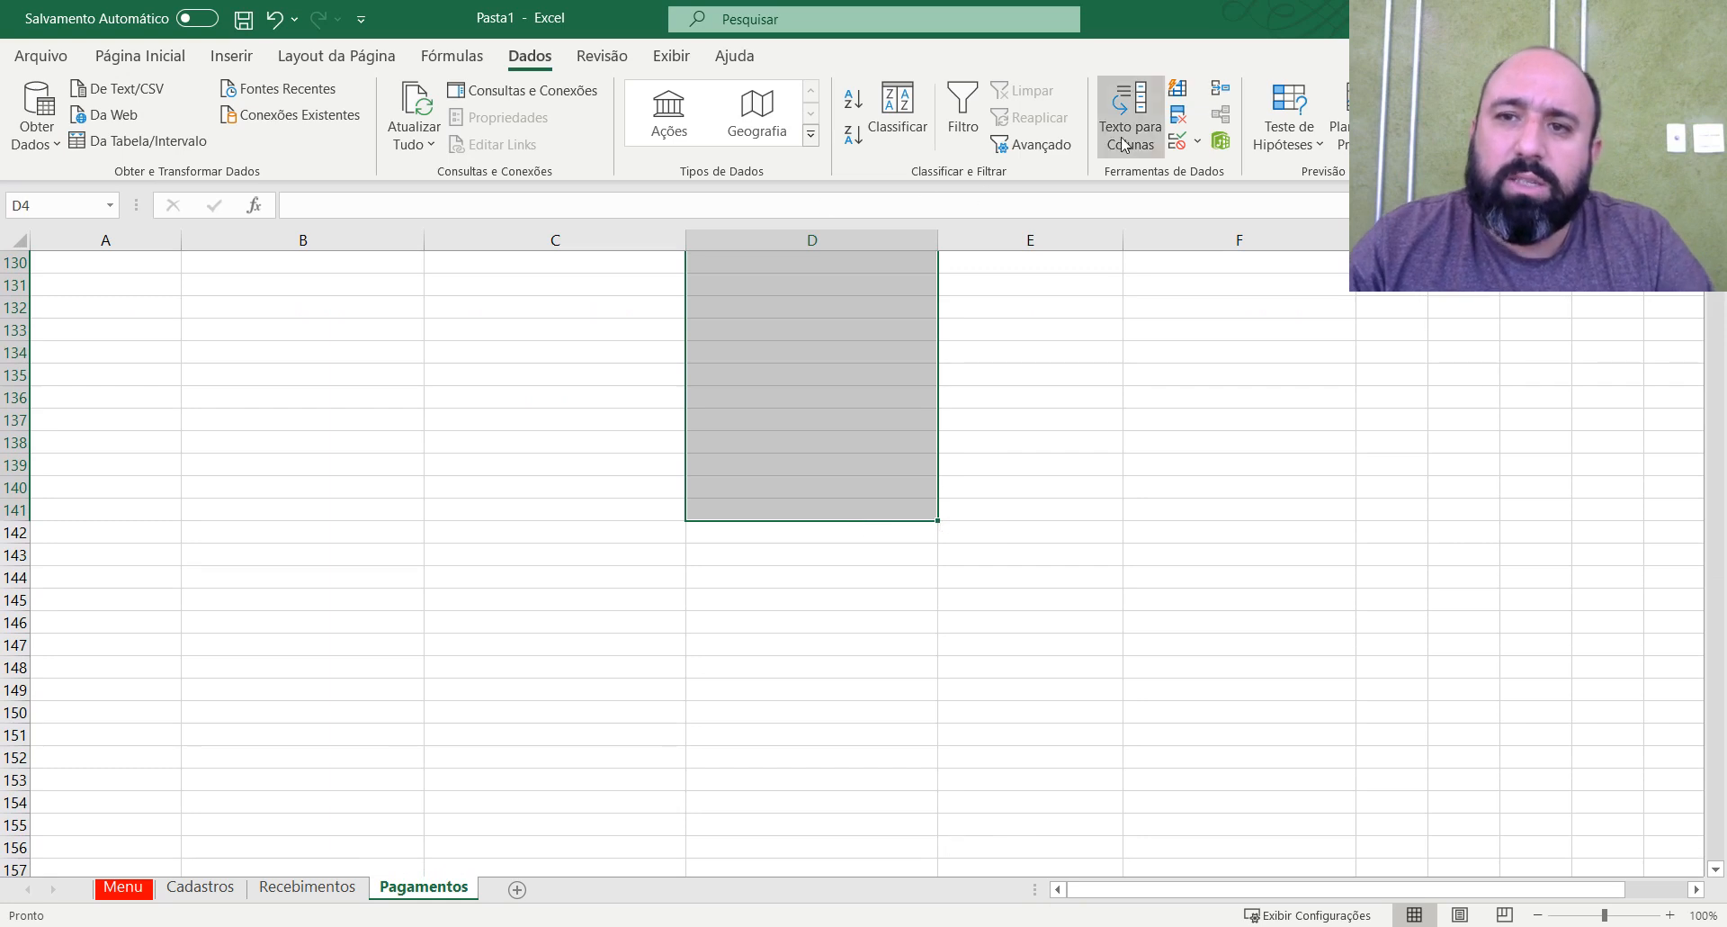
left_click(1183, 151)
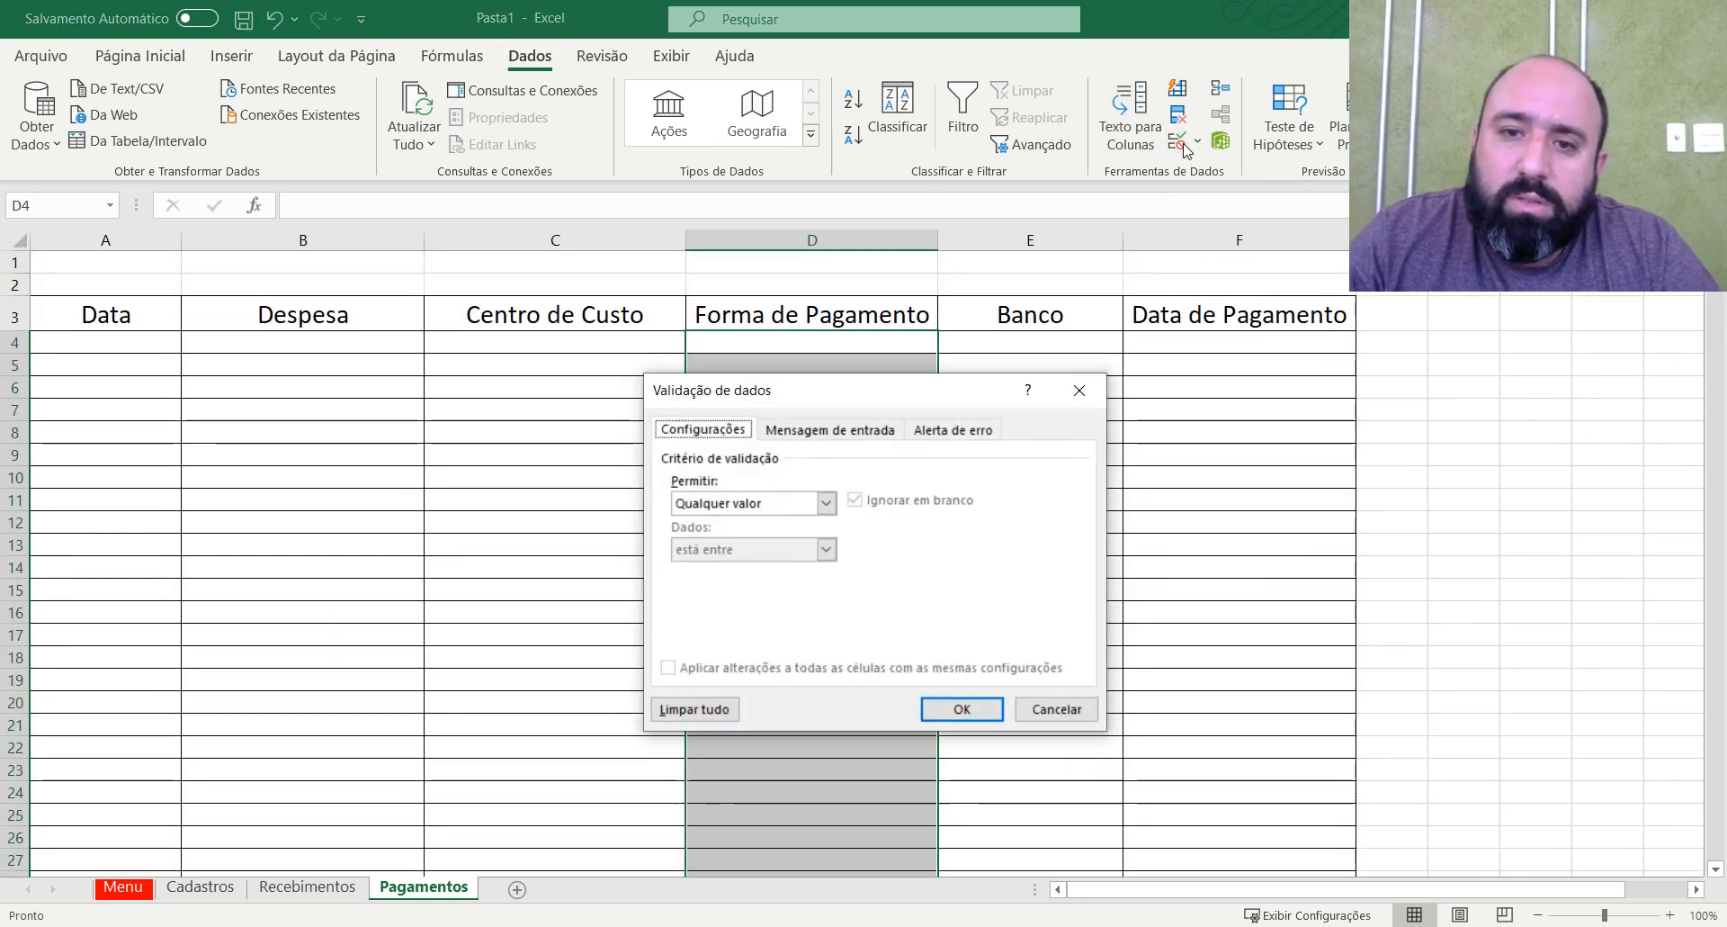
left_click(826, 503)
left_click(710, 565)
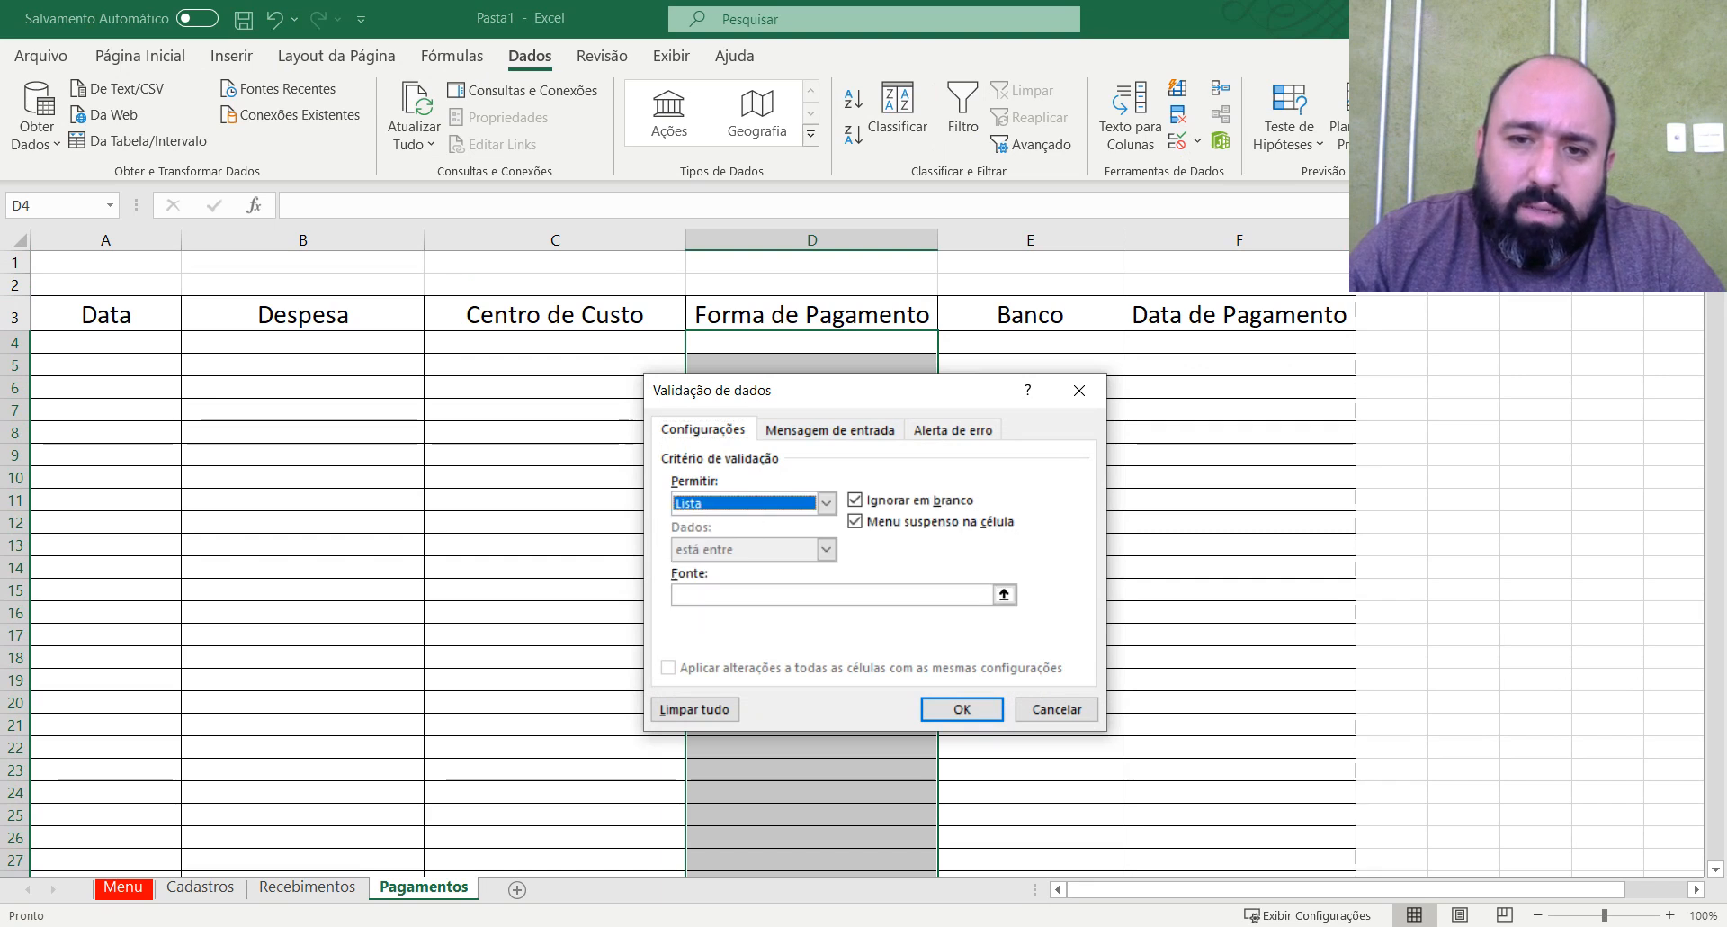
Use Cadastros E3:E8, the Formas de Pagamento entries, as the list source and apply the validation.
left_click(1010, 593)
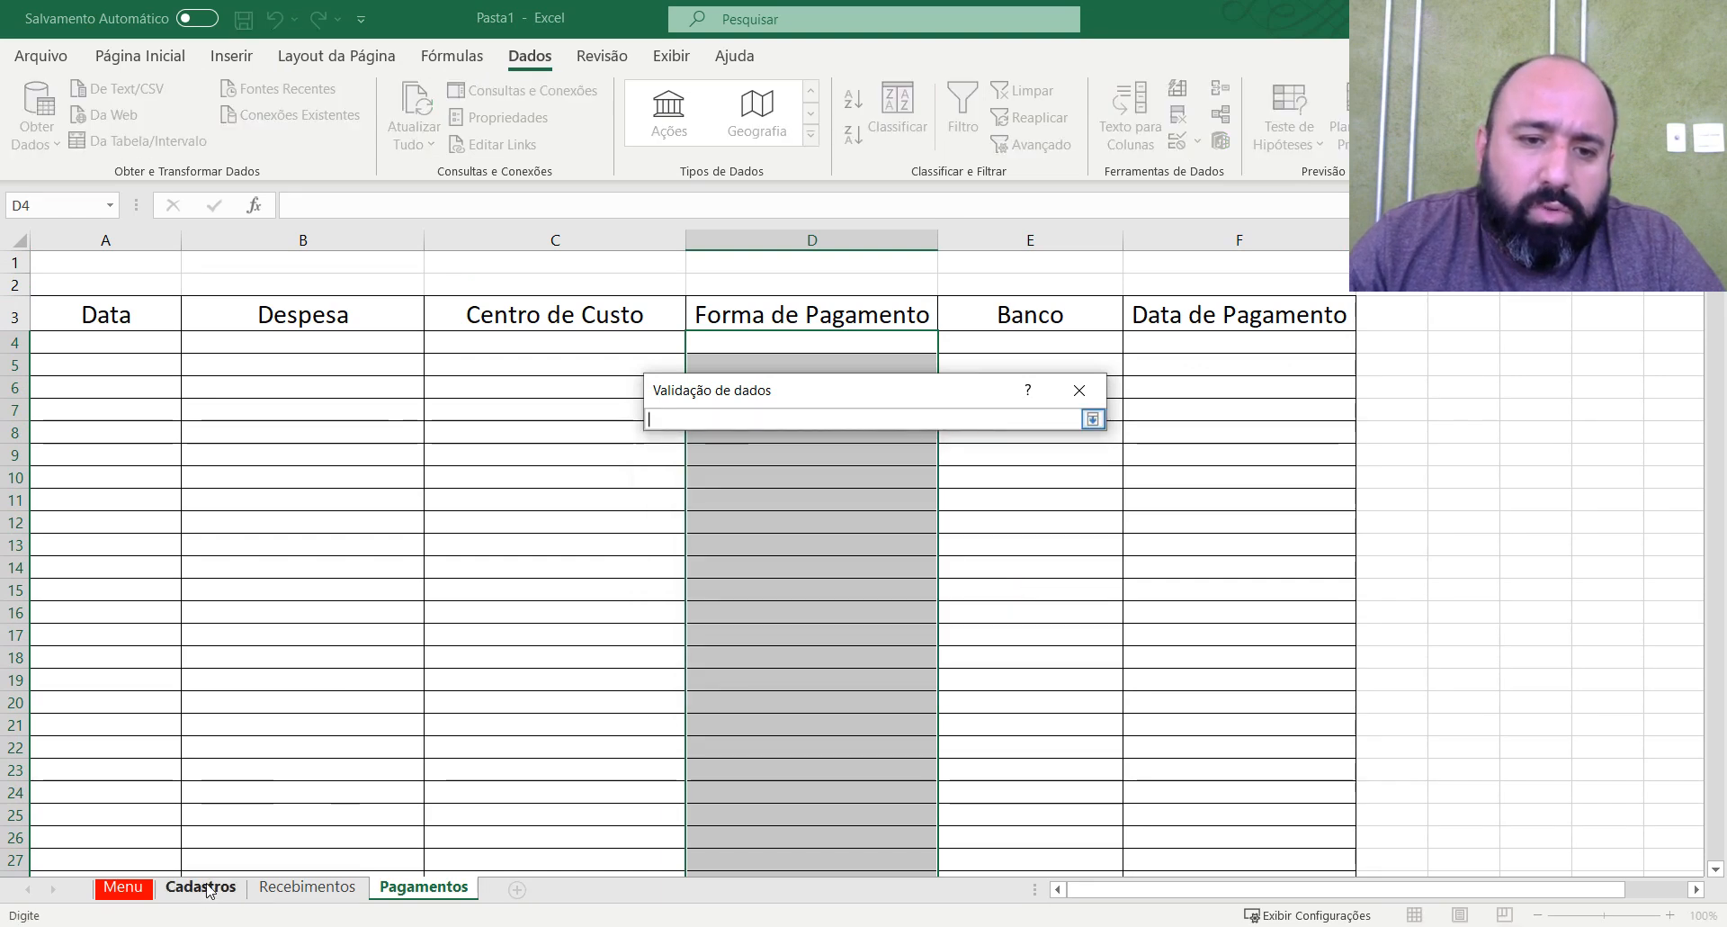
left_click(199, 887)
left_click_drag(881, 304, 859, 422)
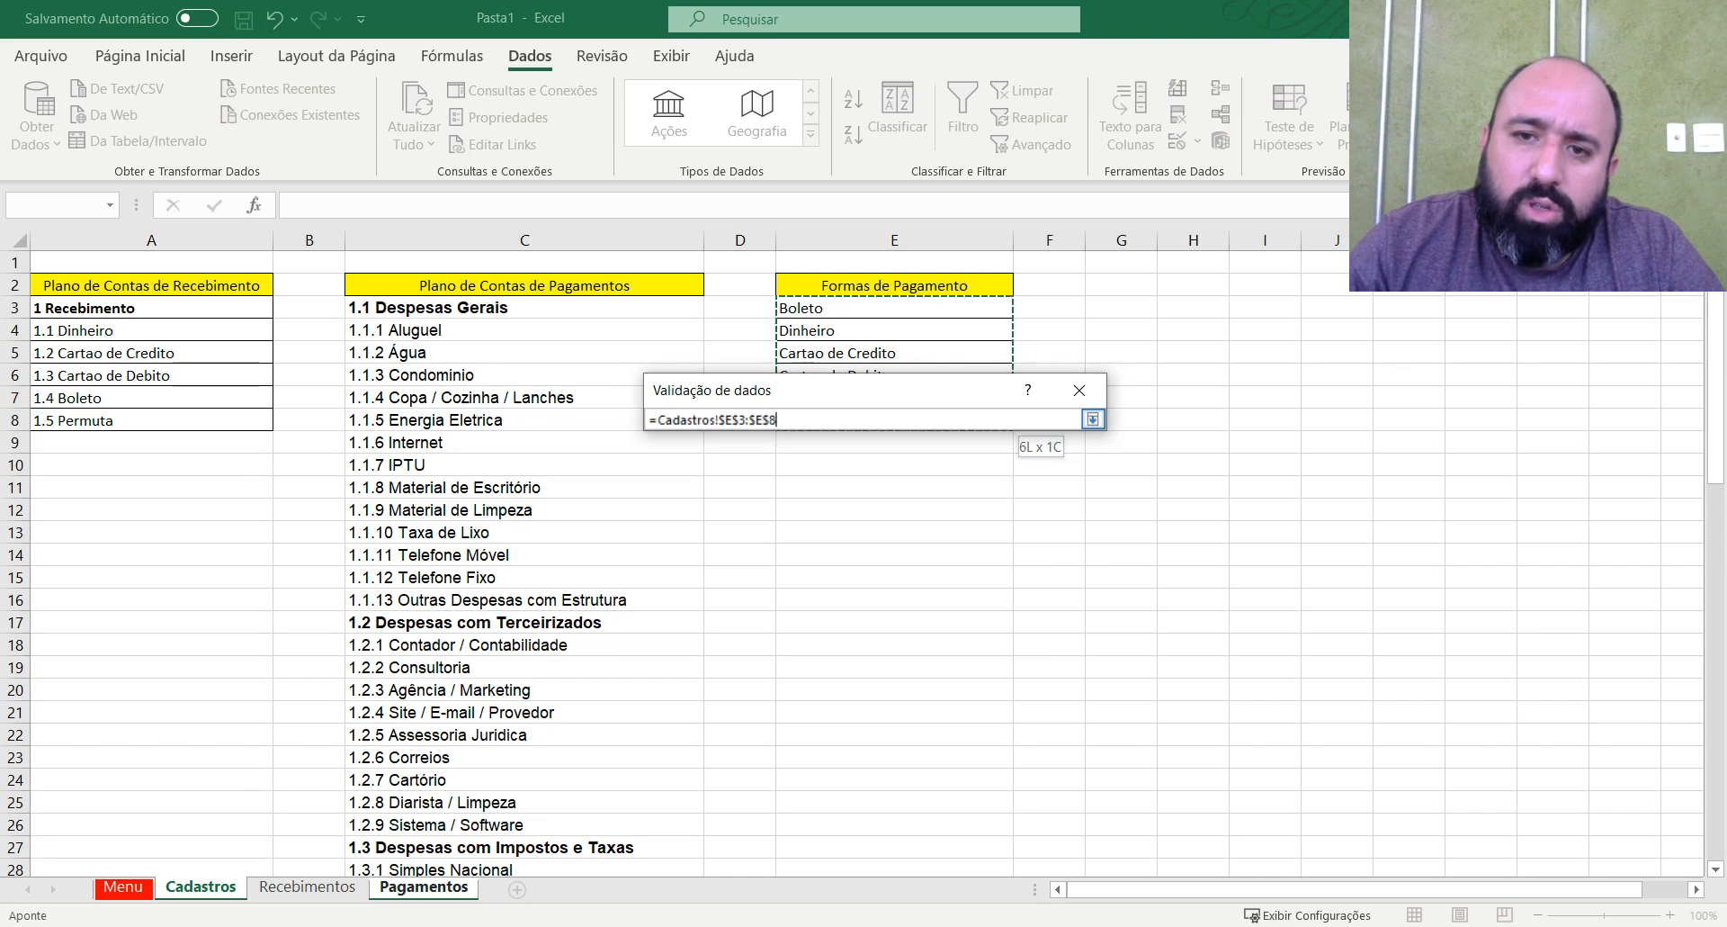
key("Return")
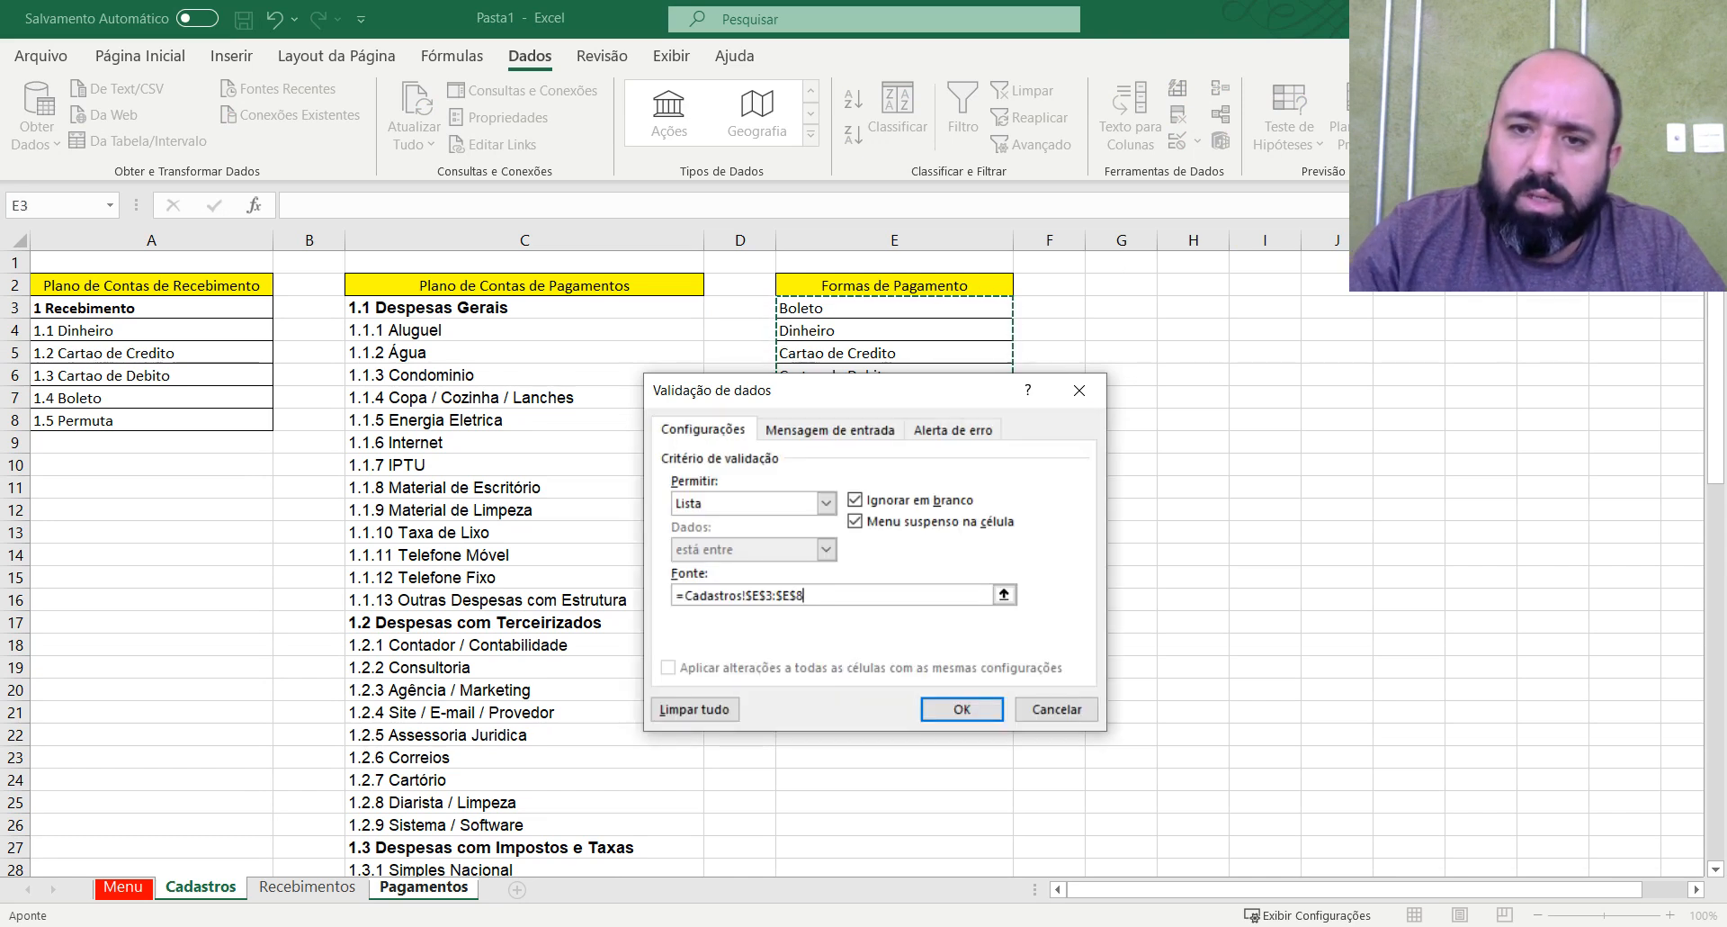
left_click(959, 709)
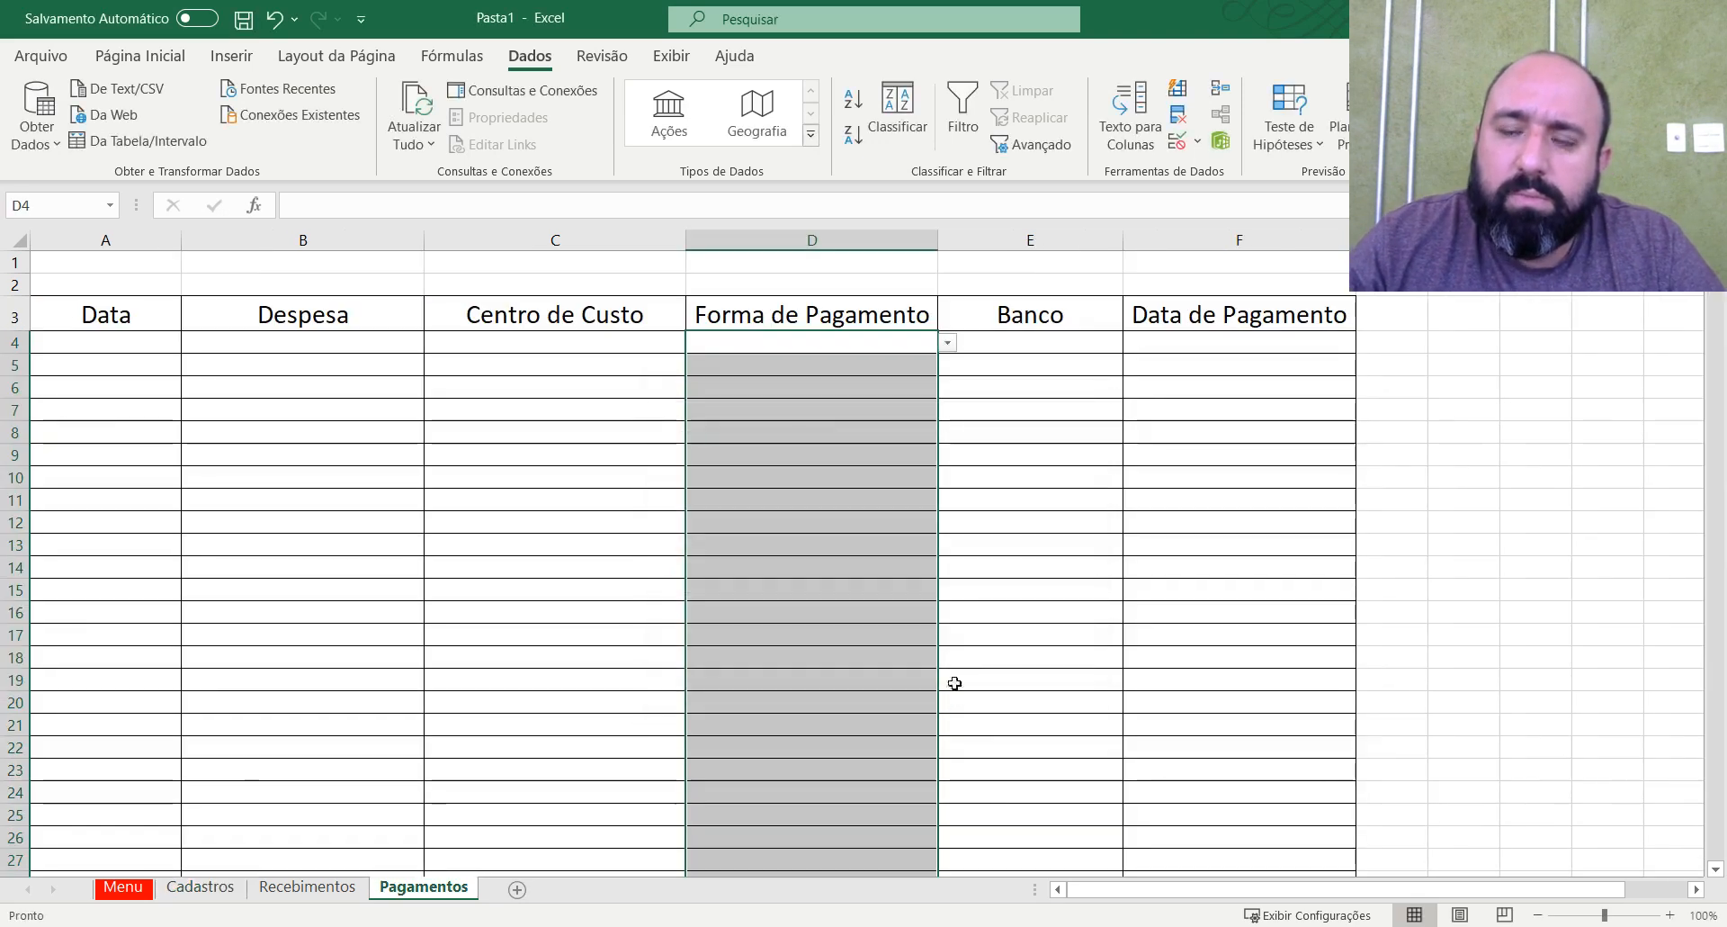
Check the payment method drop-down in cell D4 without choosing an option.
left_click(920, 340)
left_click(948, 342)
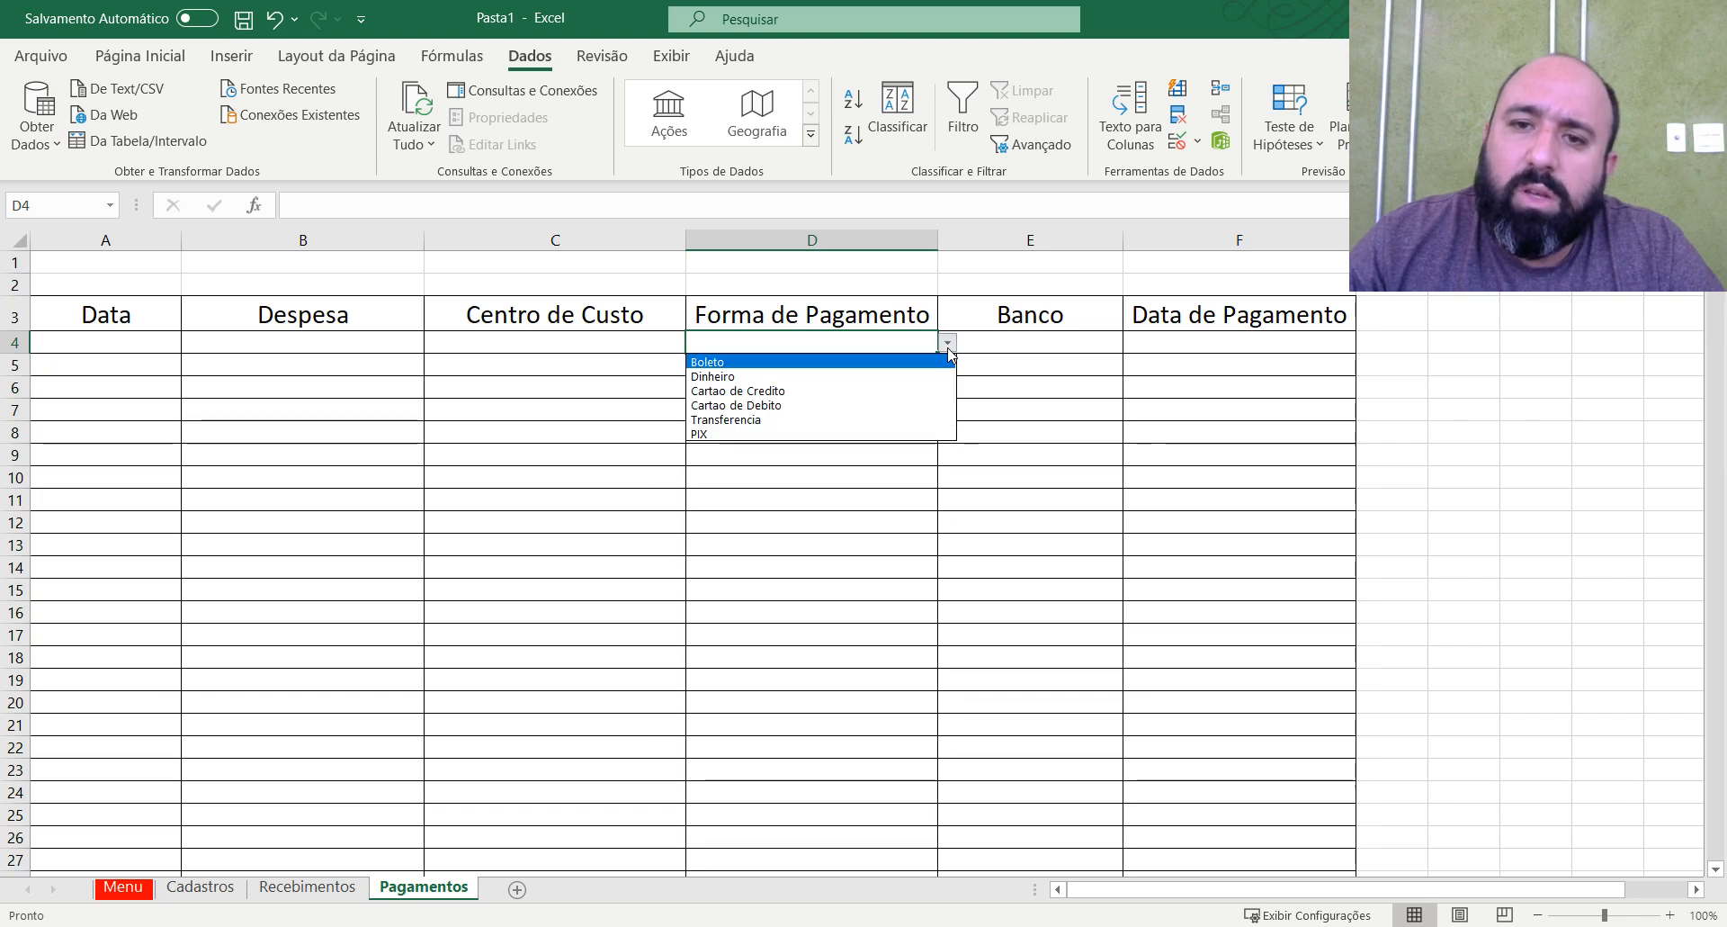
left_click(948, 343)
left_click(1022, 341)
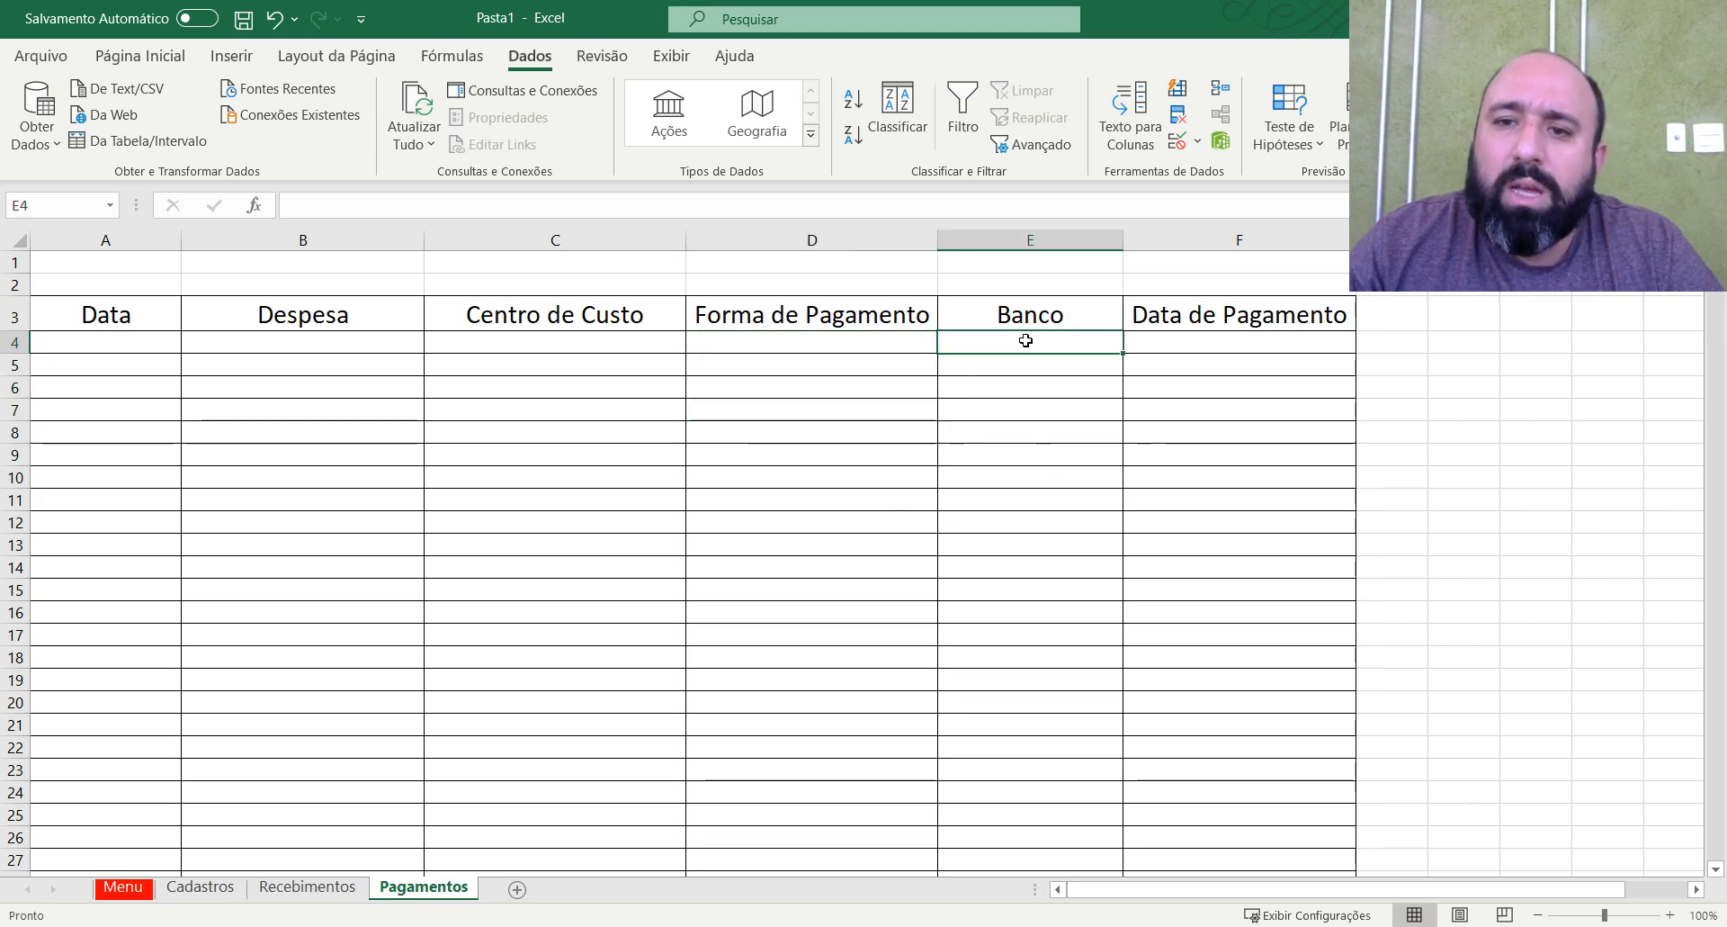
On Cadastros, copy the Formas de Pagamento heading to G2, fit column G's width to it, and change the copied heading to Bancos.
left_click(180, 893)
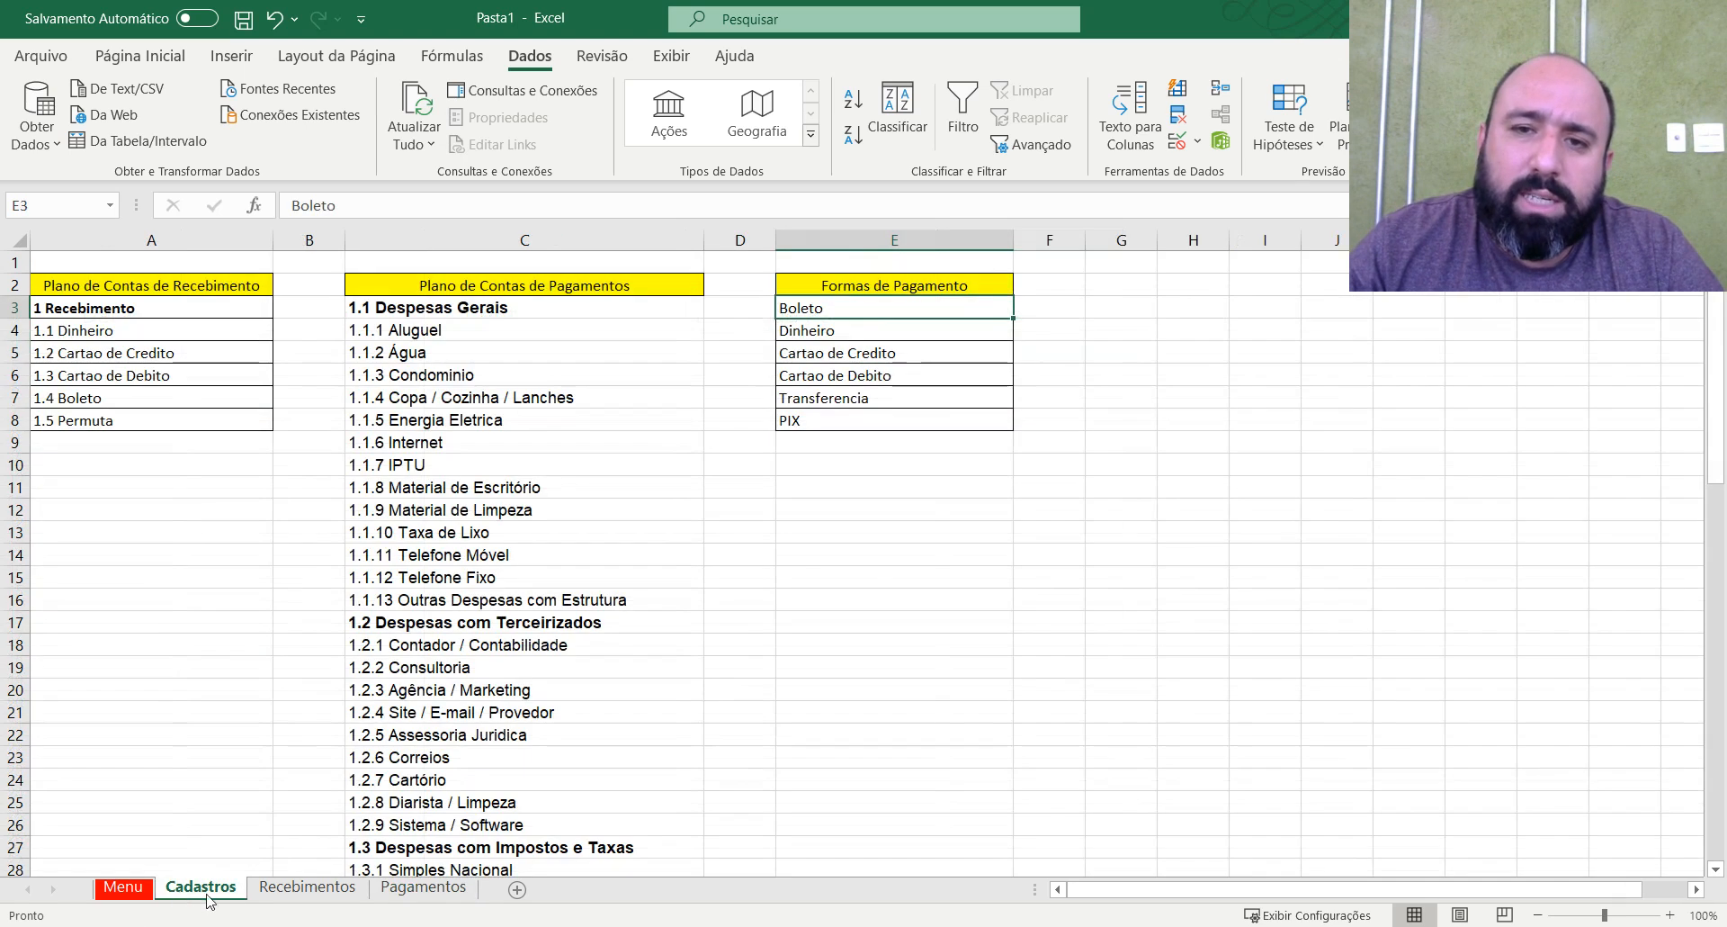
left_click(988, 282)
key("ctrl+c")
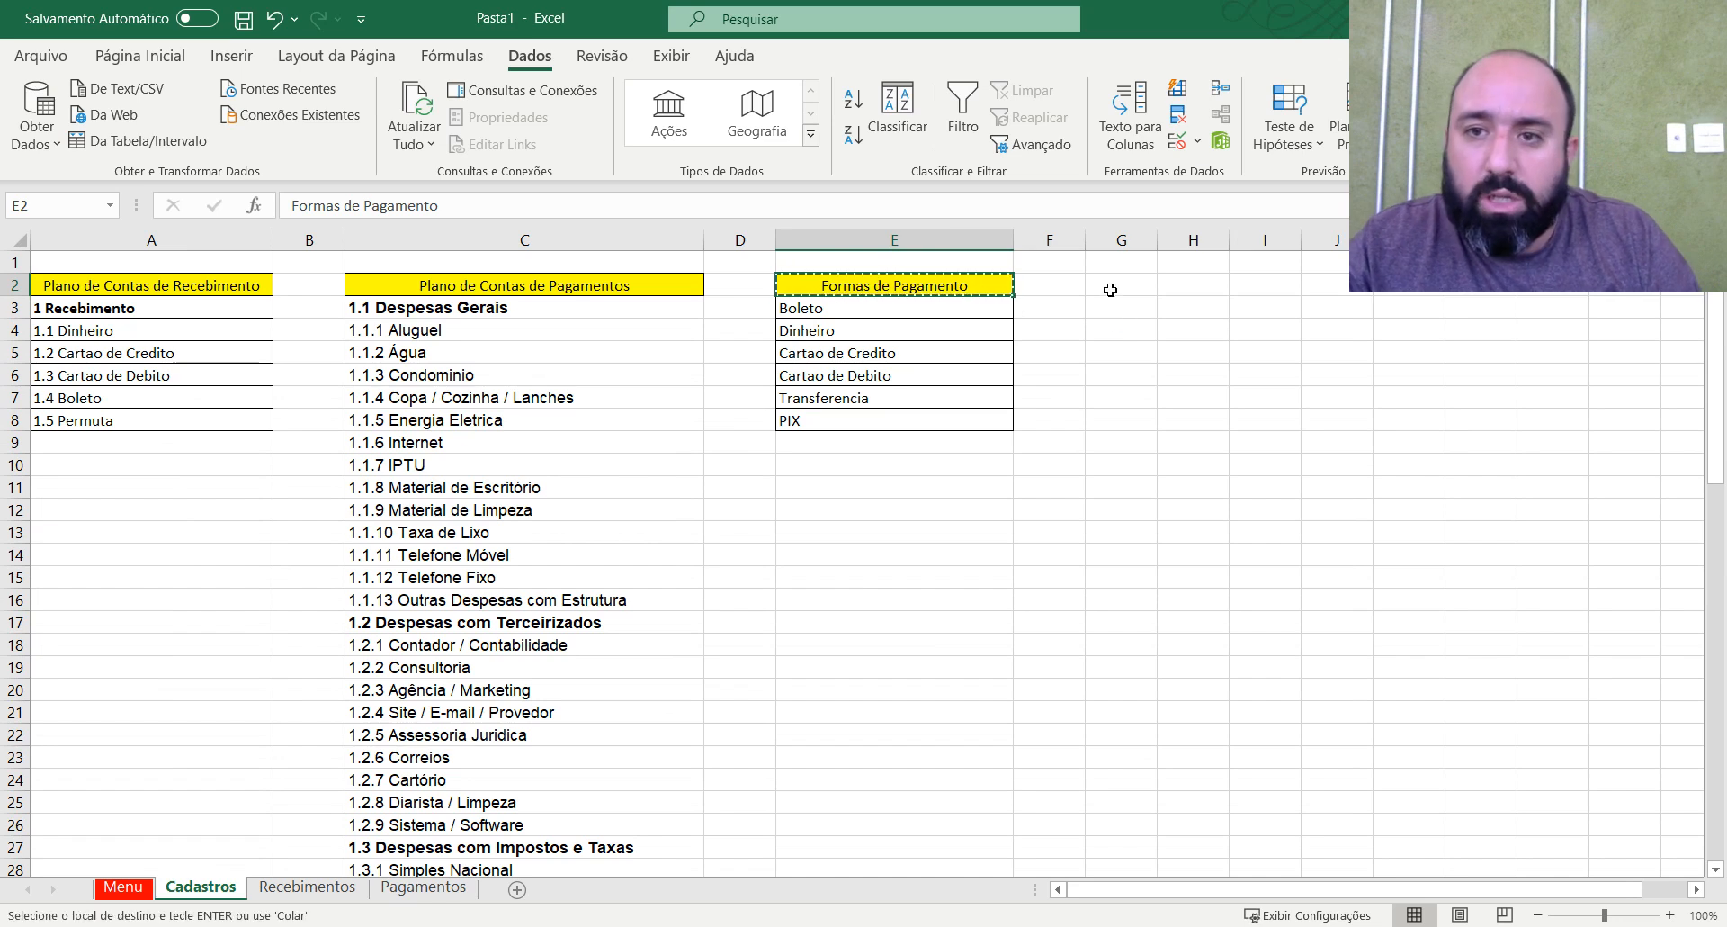
left_click(1110, 286)
key("ctrl+v")
double_click(1158, 240)
key("Escape")
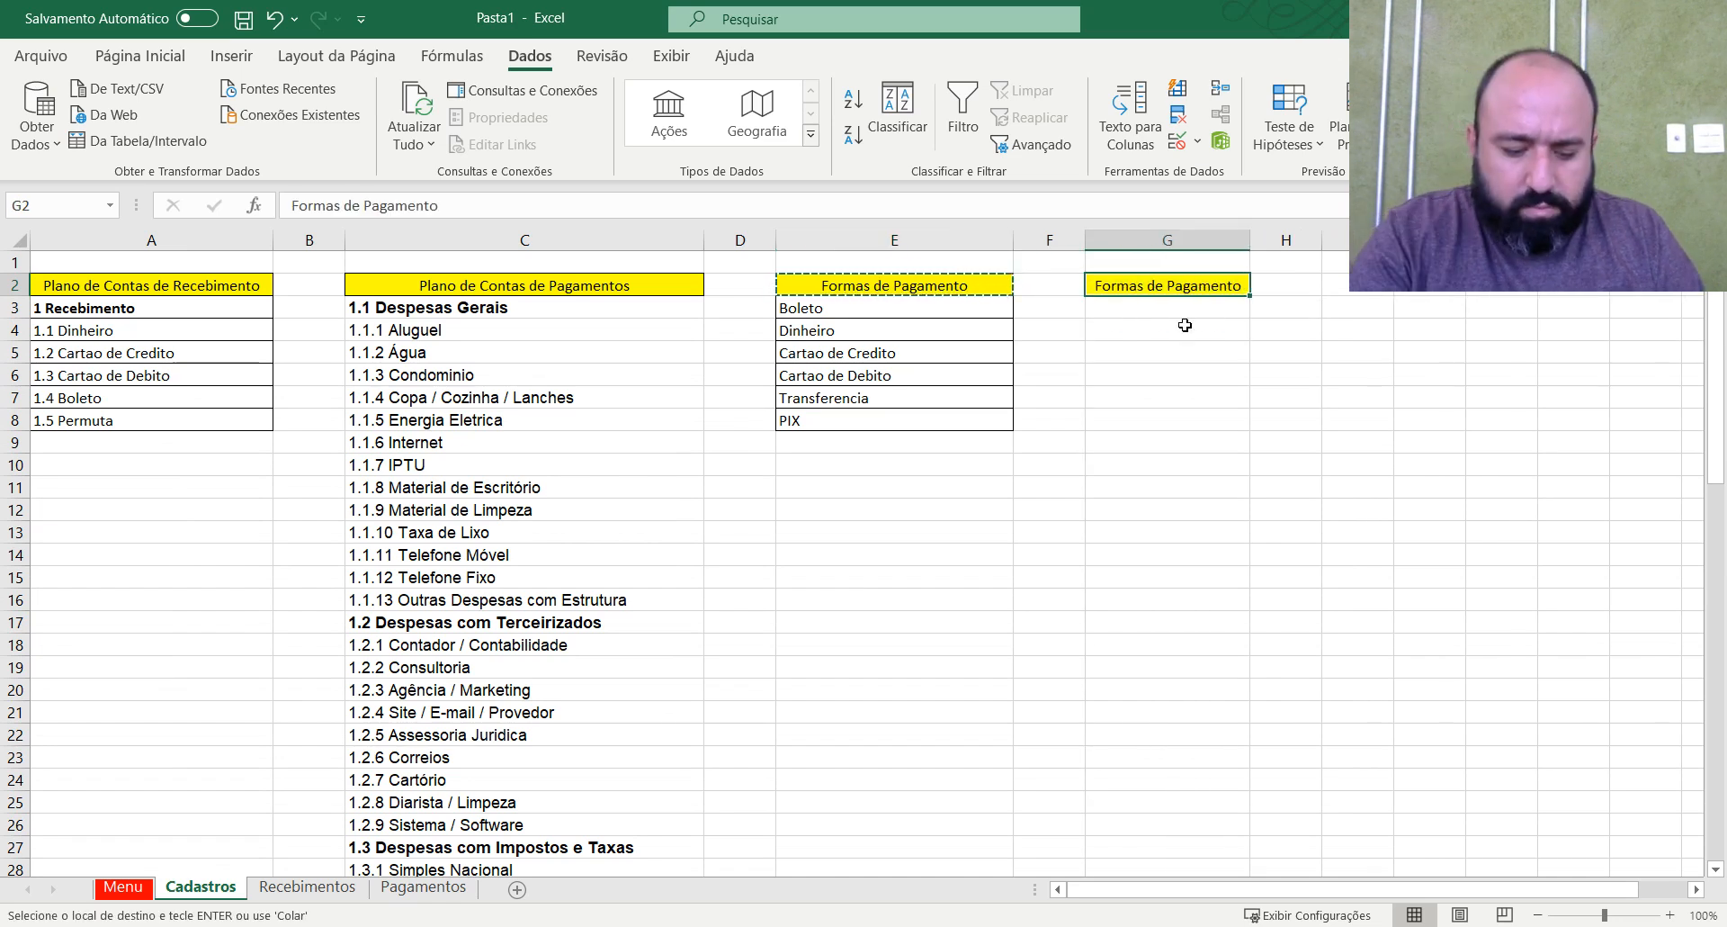
type("Bancos")
key("Return")
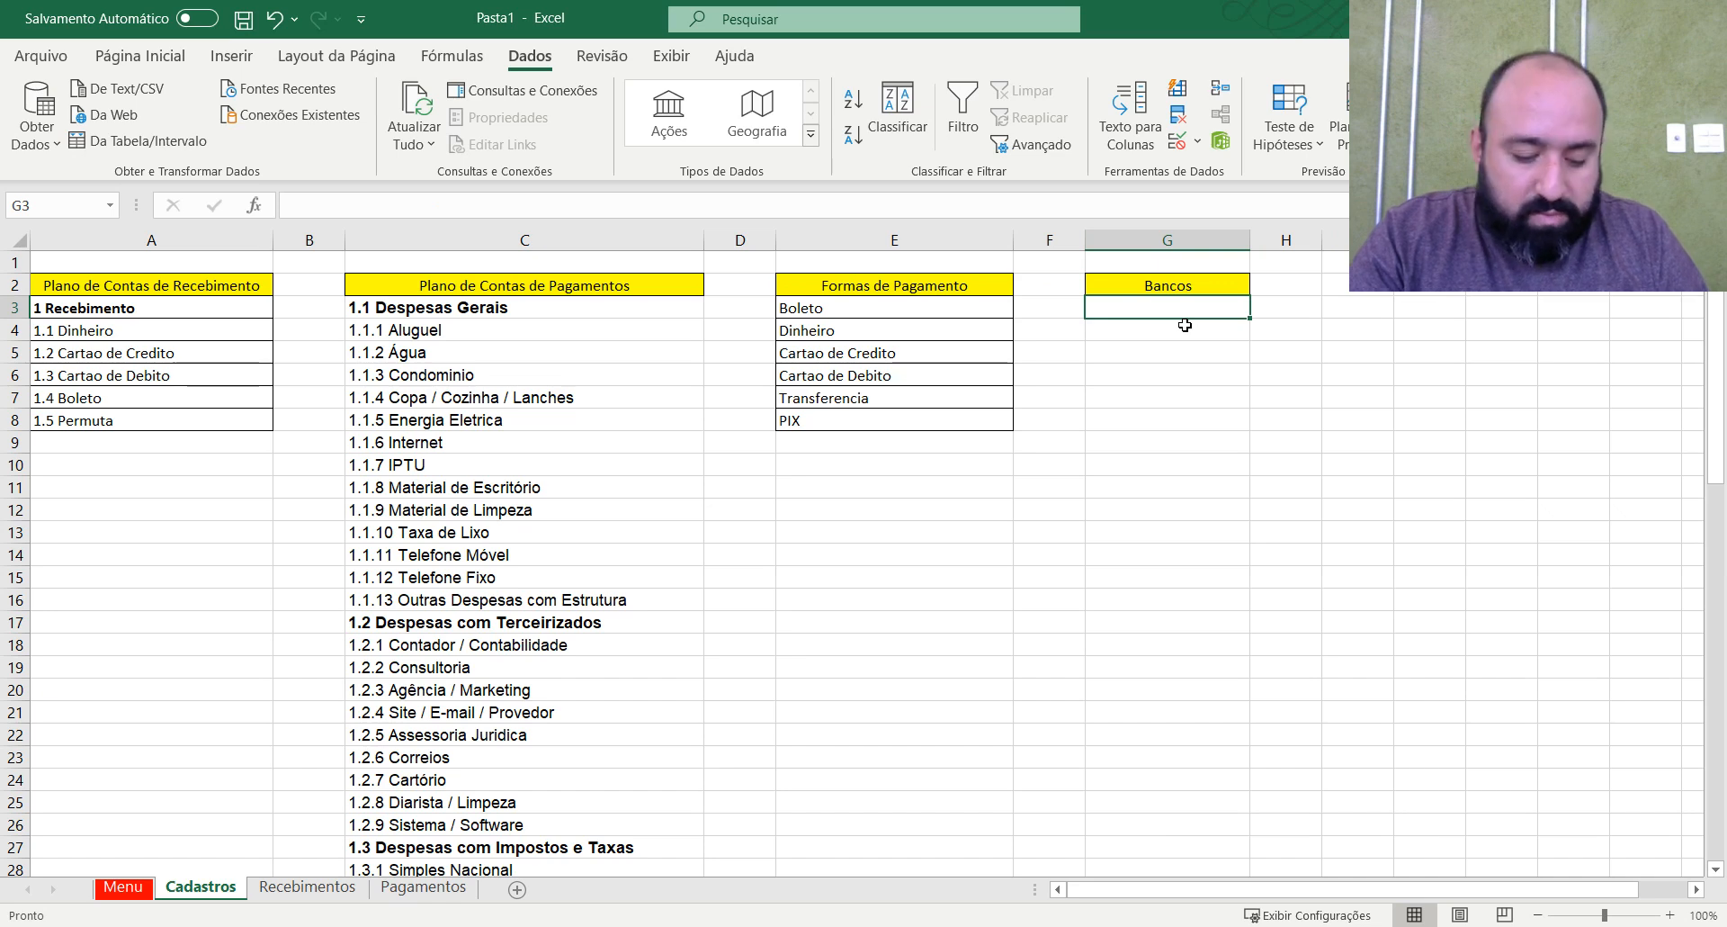
Enter Caixa Empresa in G3 and Inter in G4 under the Bancos heading.
type("Cai")
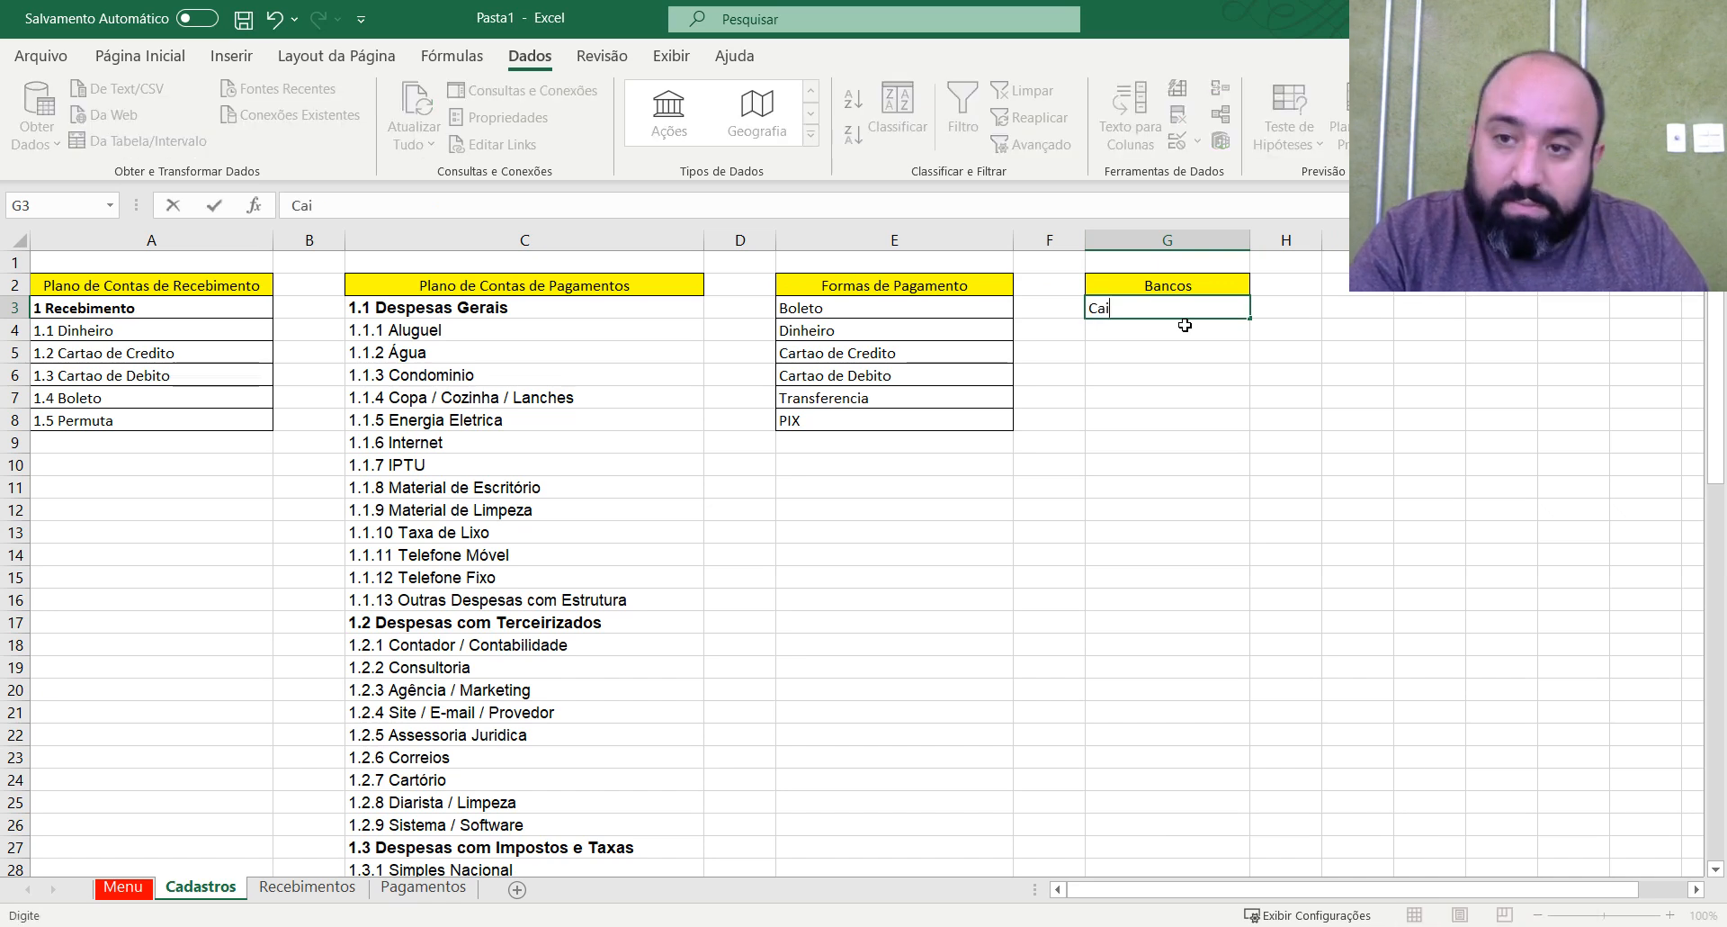
type("xa Empresa")
key("Return")
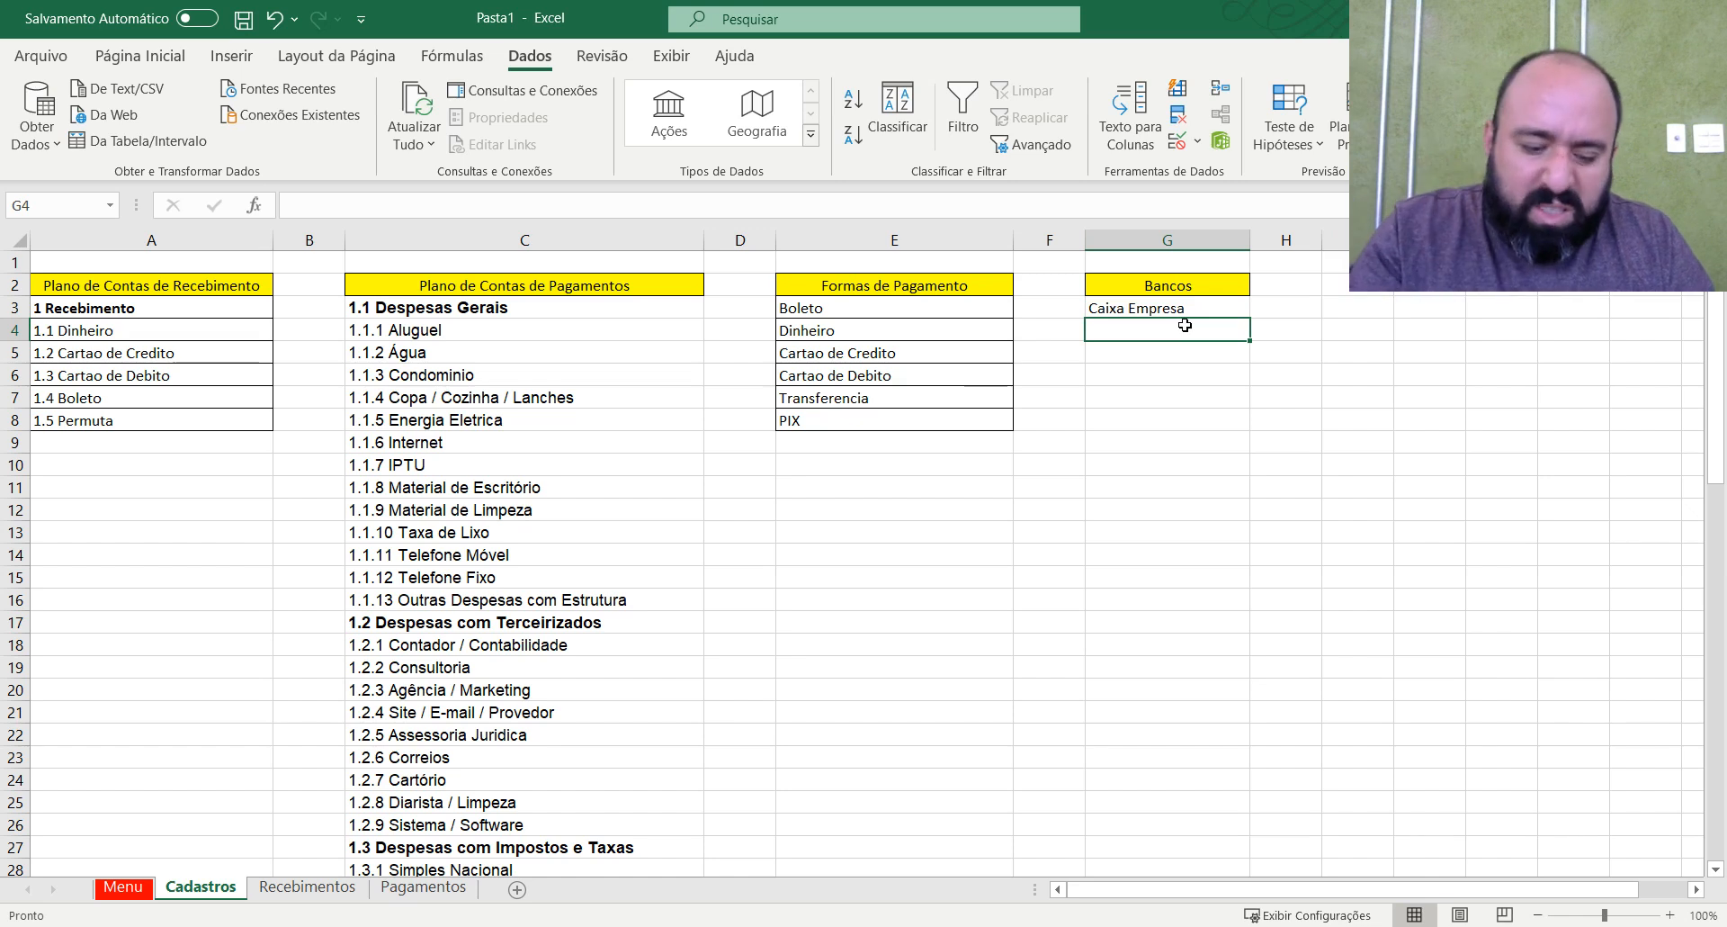
type("Inter")
key("Return")
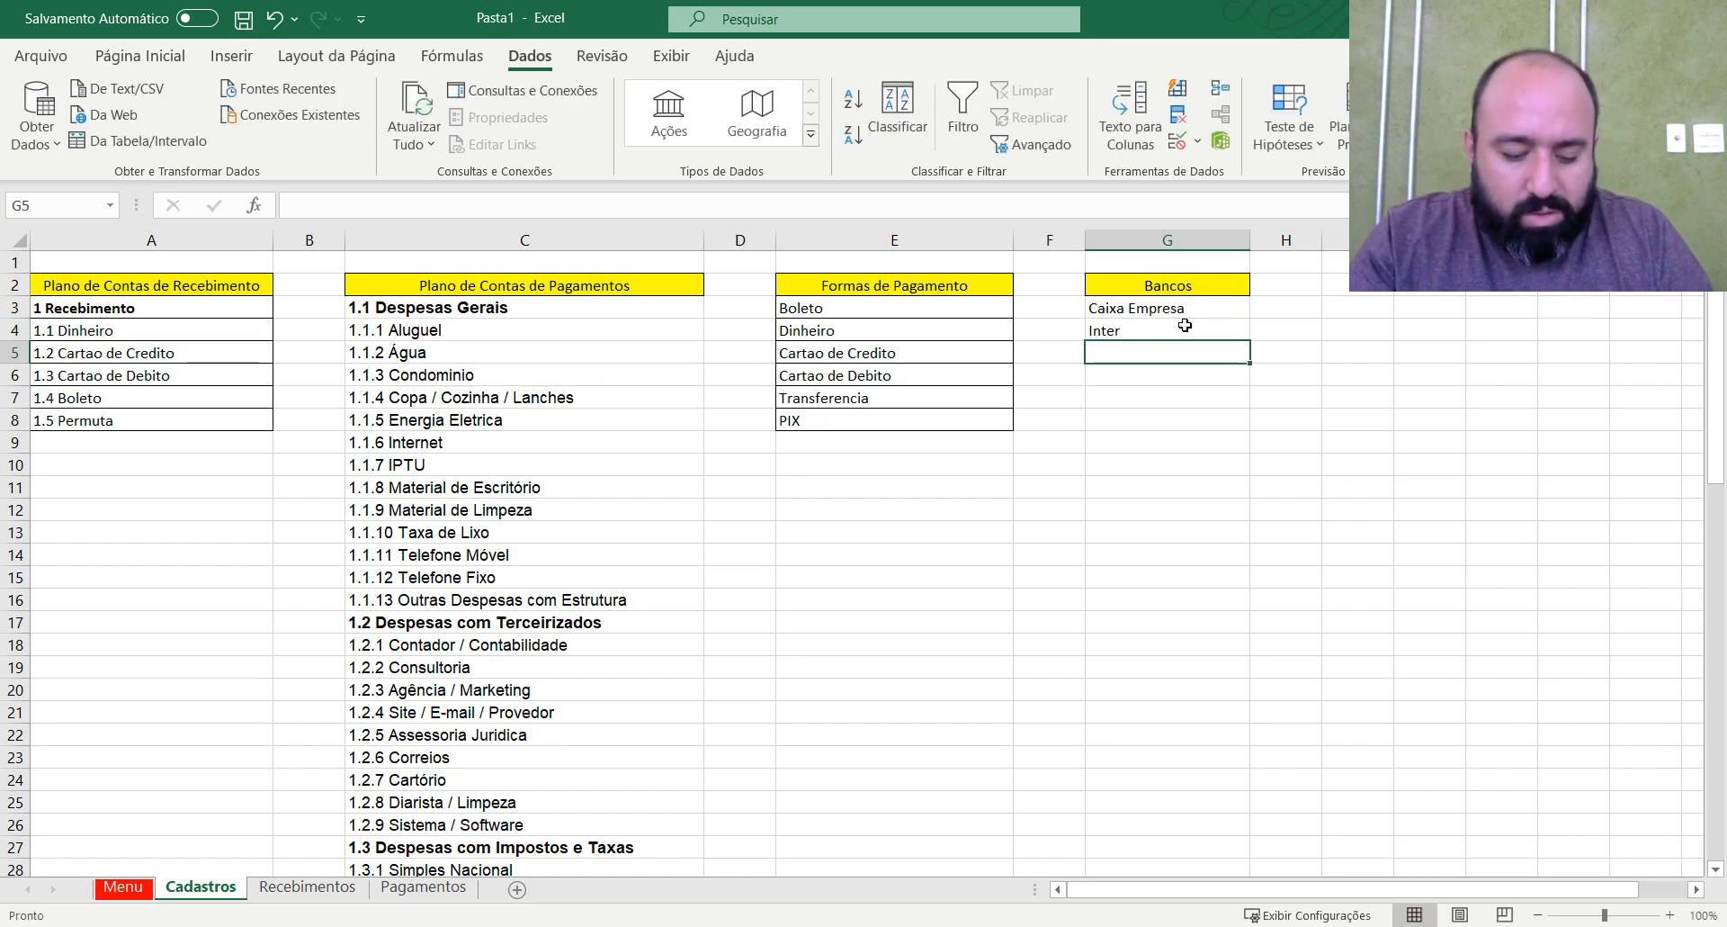
Add Caixa Economica in G5 and Santander in G6 to complete the Bancos list.
type("Caixa Empresa")
key("Return")
key("Up")
key("F2")
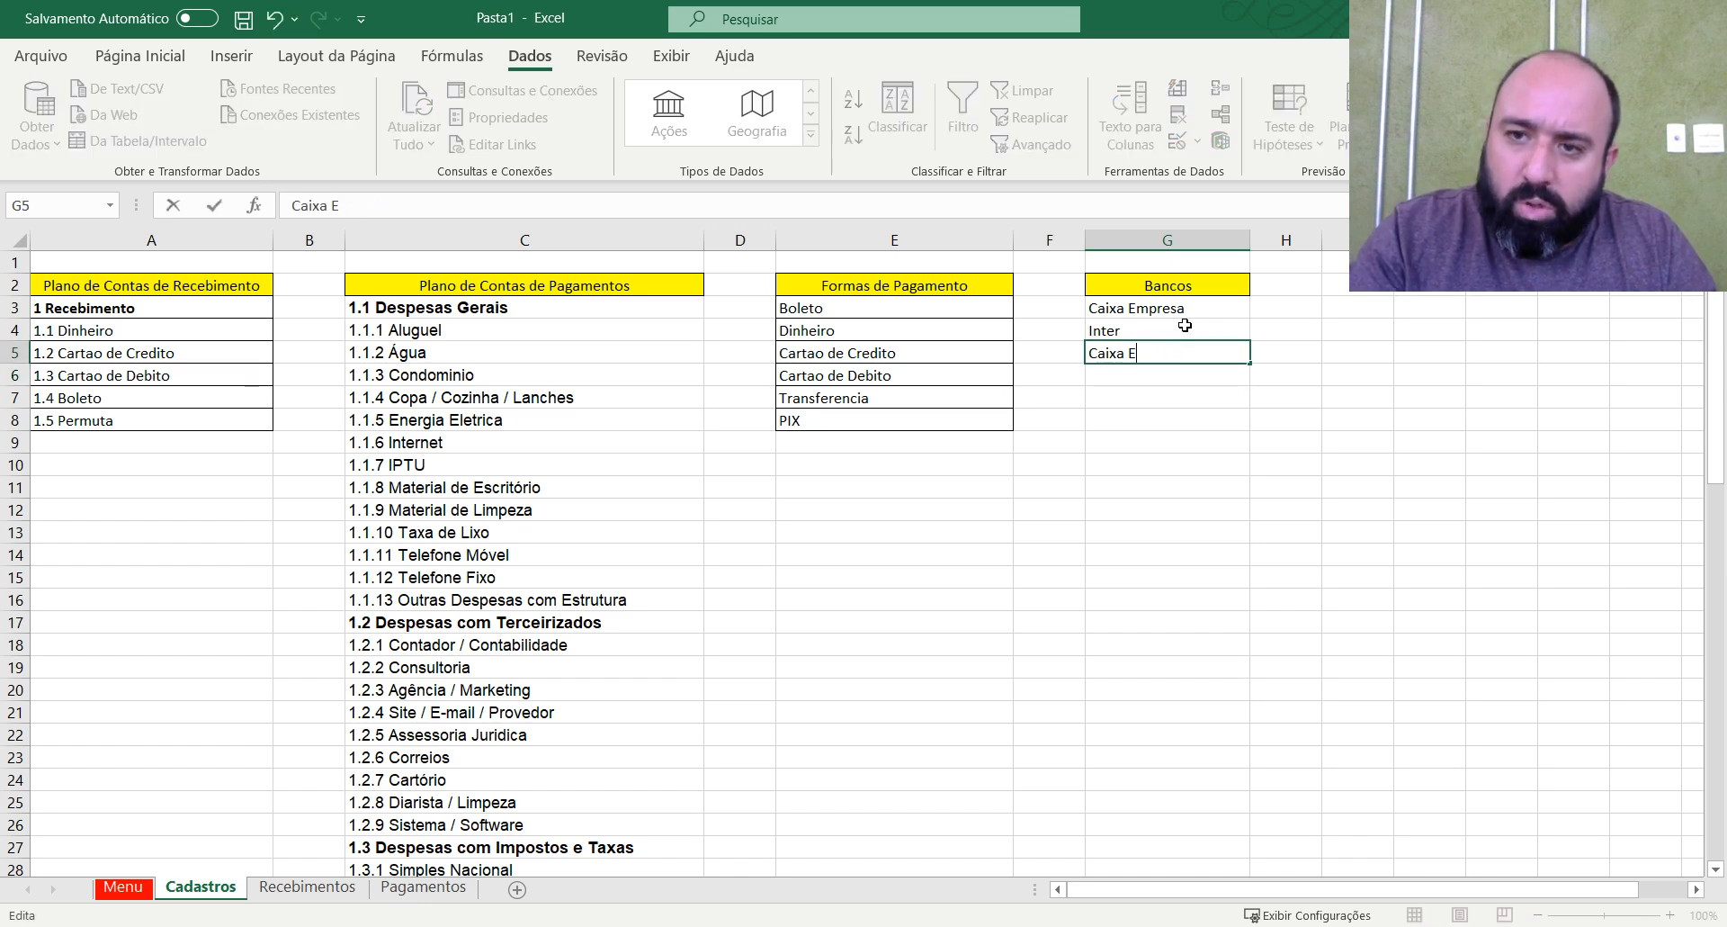
type("omica")
key("Return")
type("Santandee")
key("BackSpace")
type("r")
key("Return")
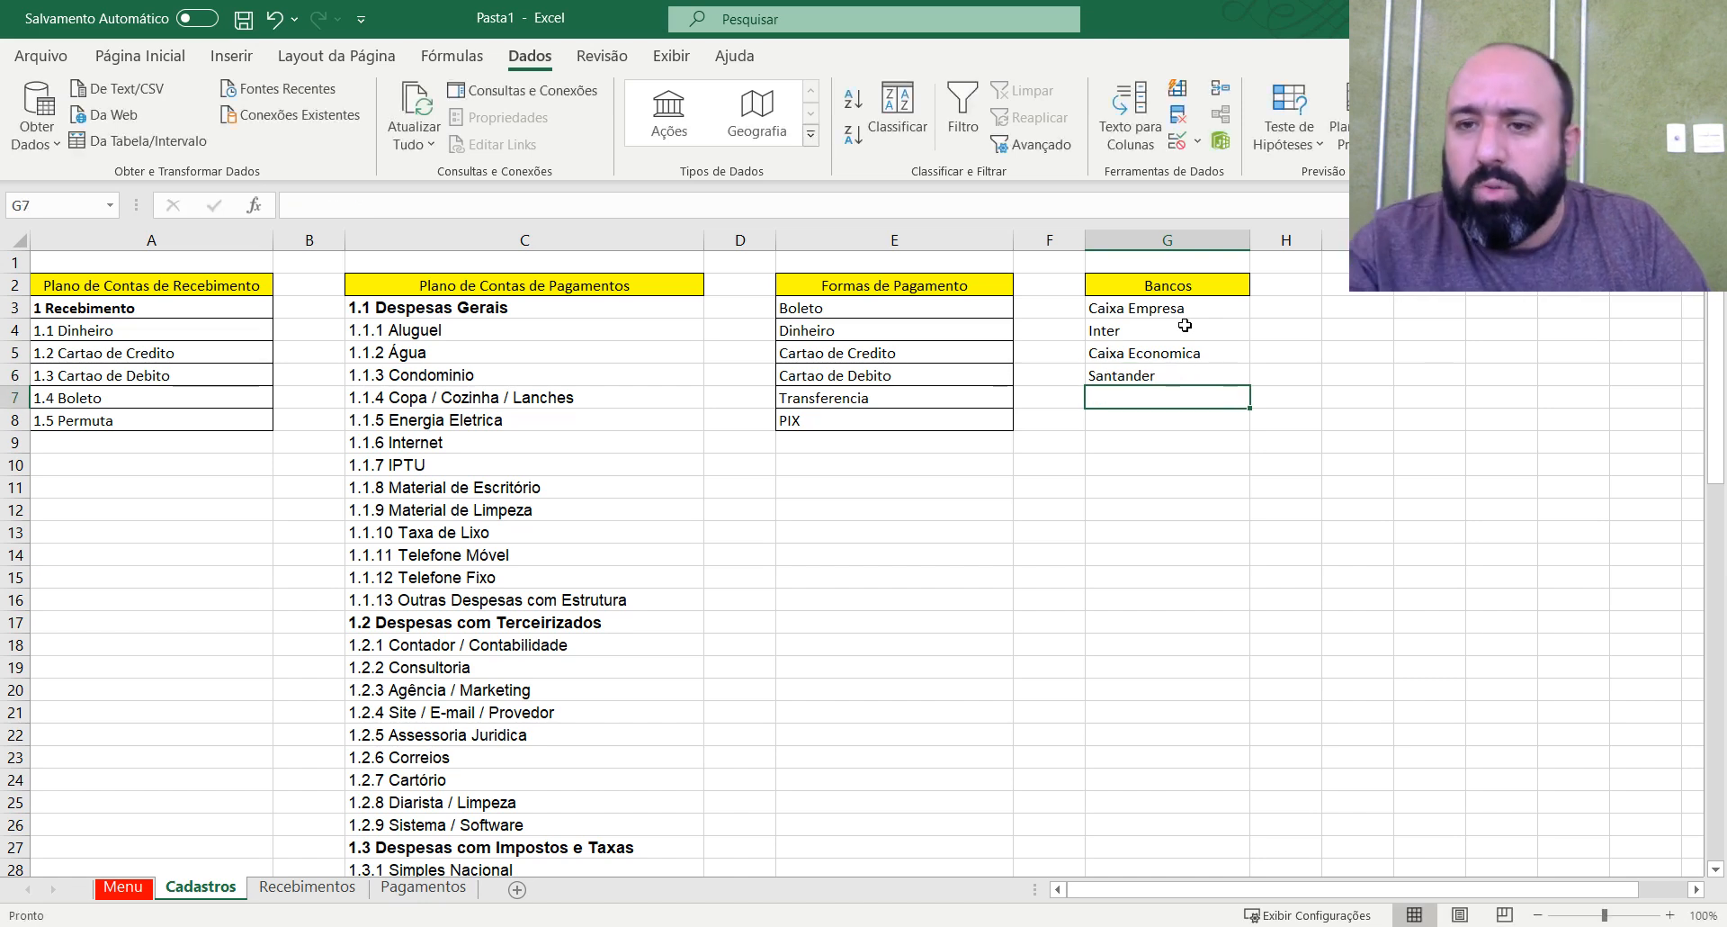
Apply borders to the bank entries in G3:G6.
left_click_drag(1121, 308, 1161, 376)
left_click(167, 60)
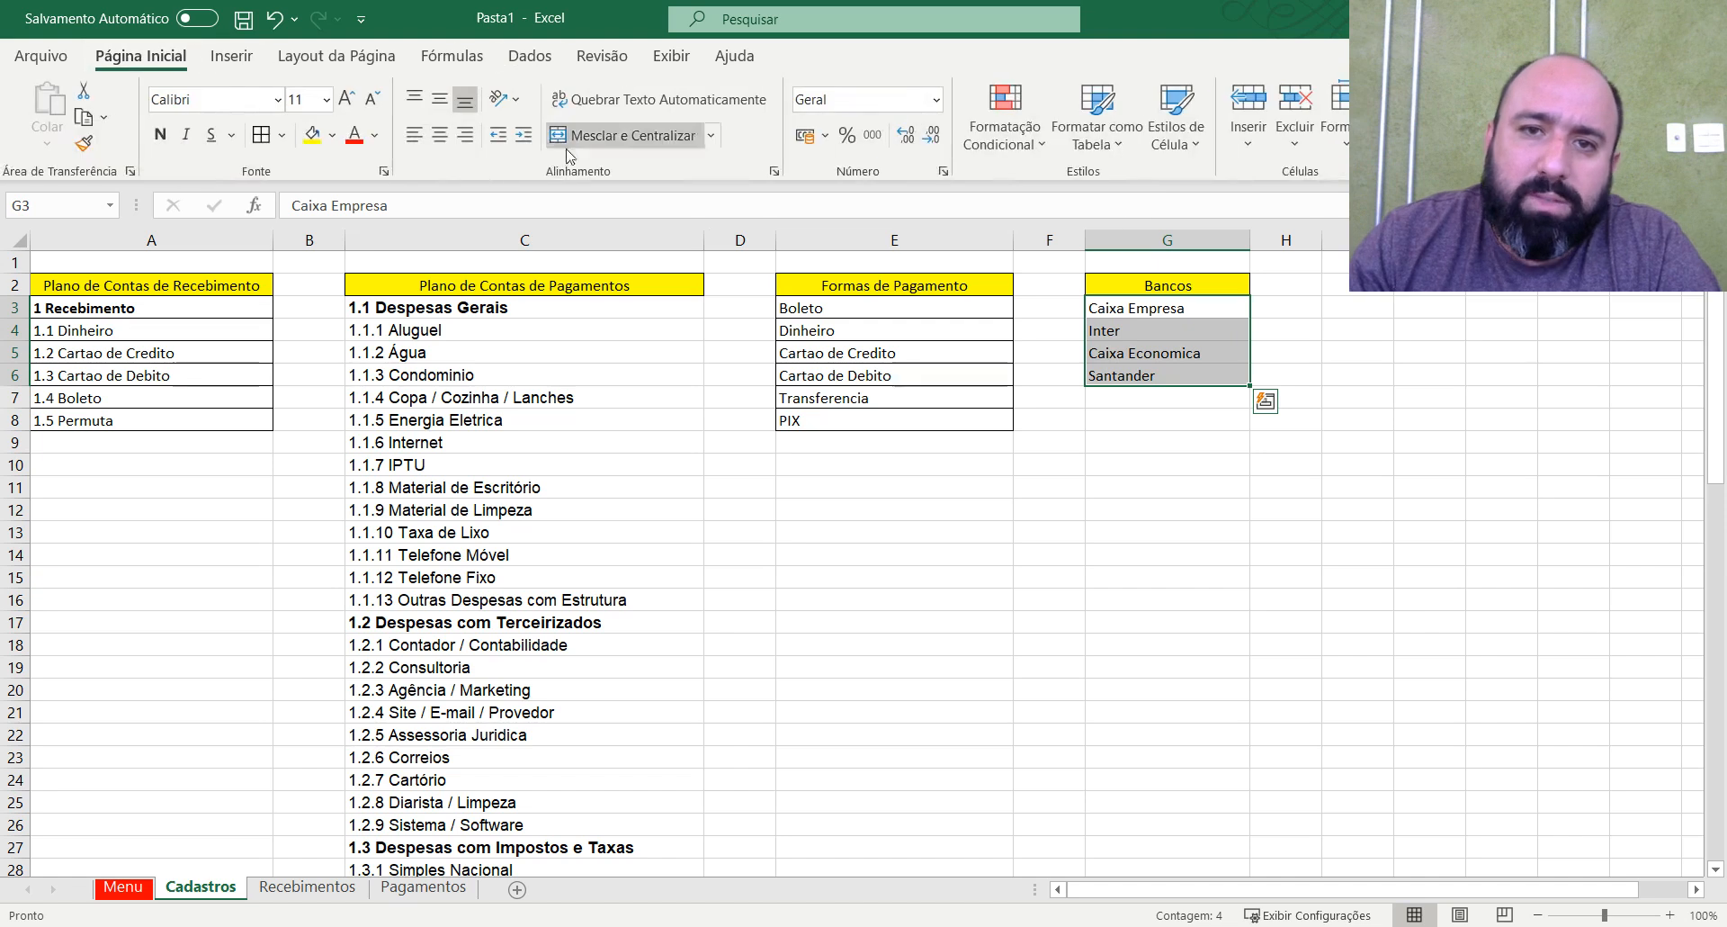
left_click(261, 135)
left_click(1167, 442)
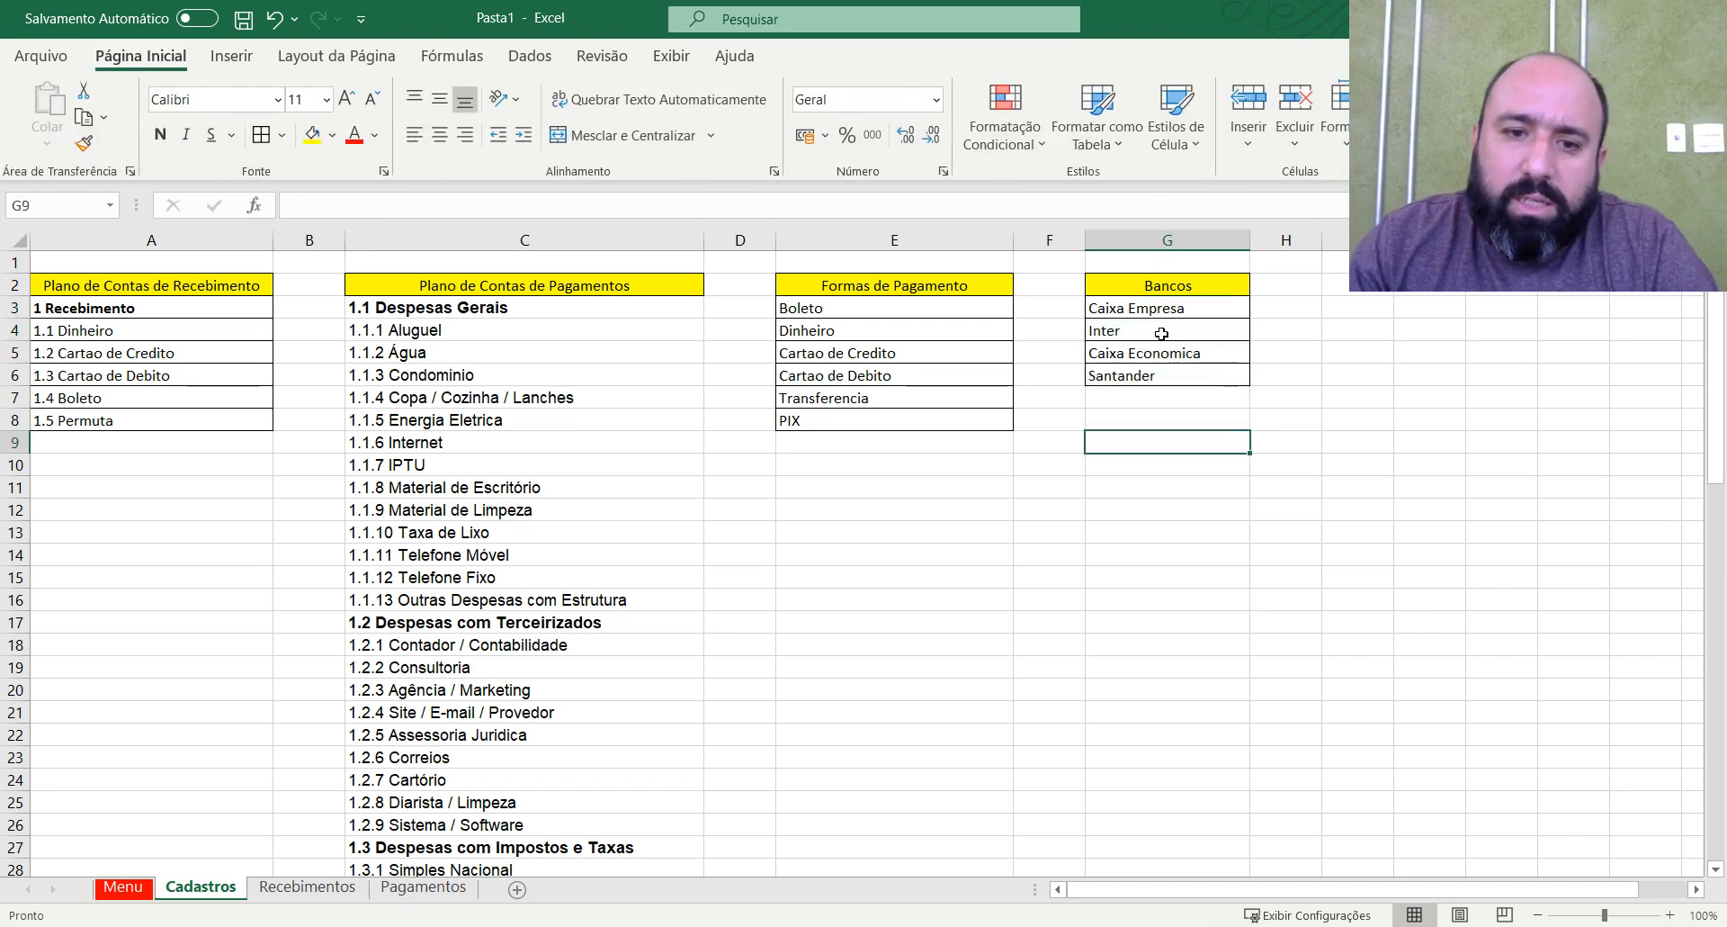
On Pagamentos, select the Banco cells E4:E92 and set their data validation to allow Lista.
left_click(423, 887)
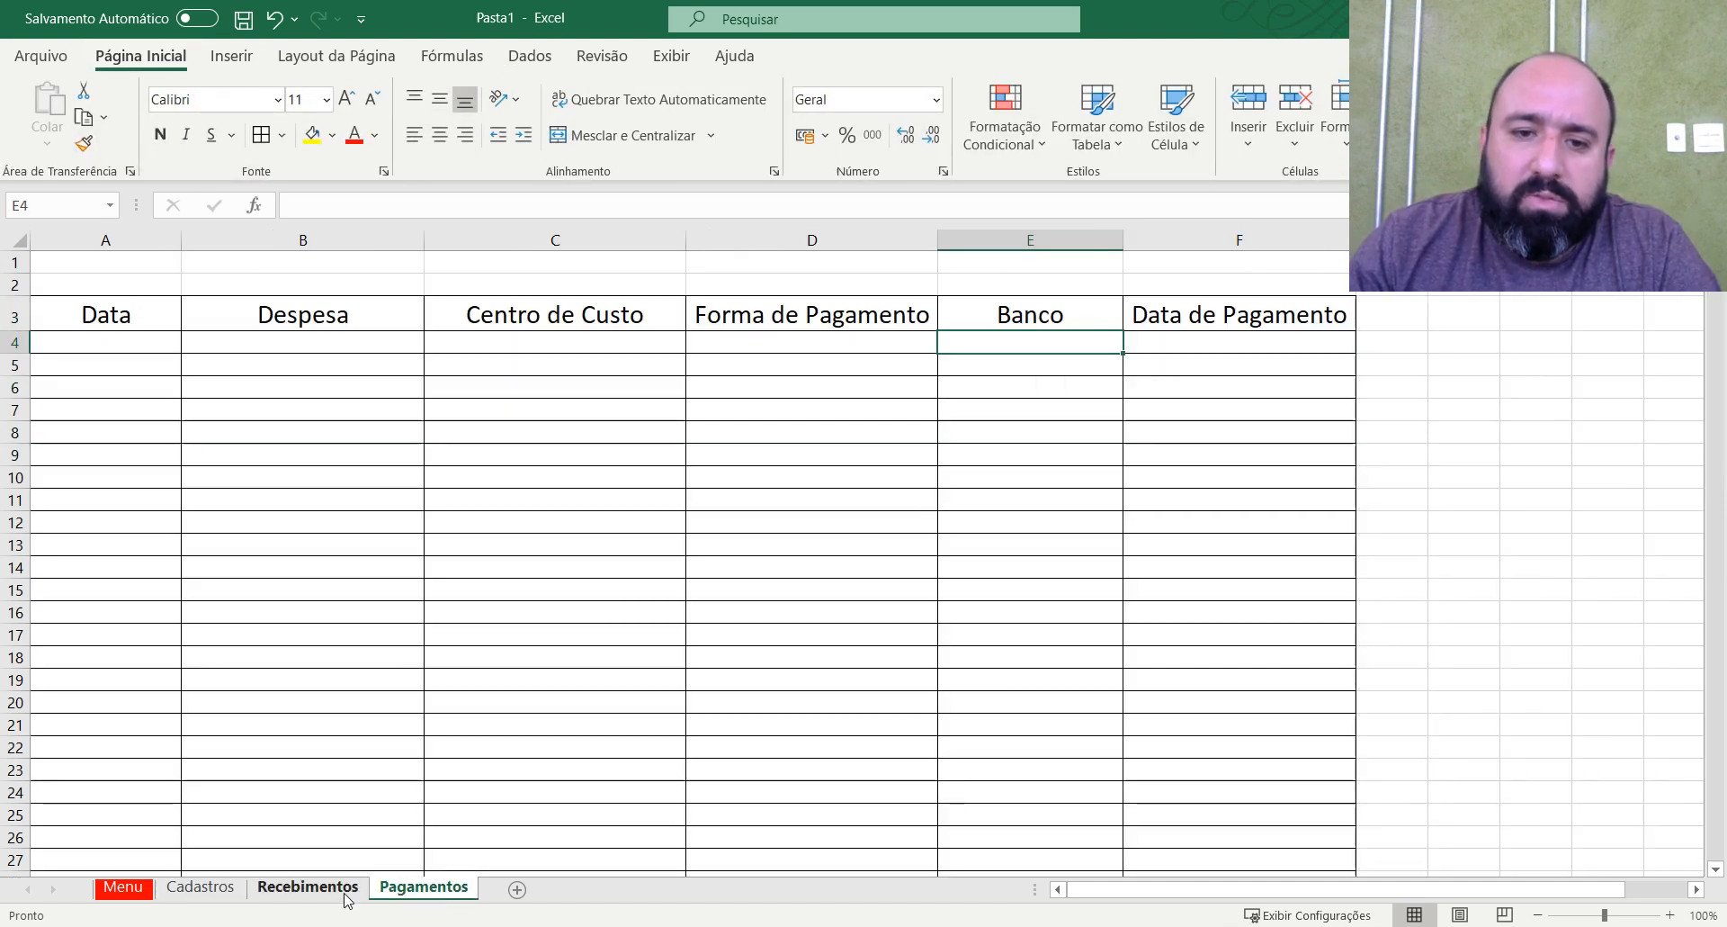
left_click(864, 314)
left_click(832, 342)
left_click(571, 347)
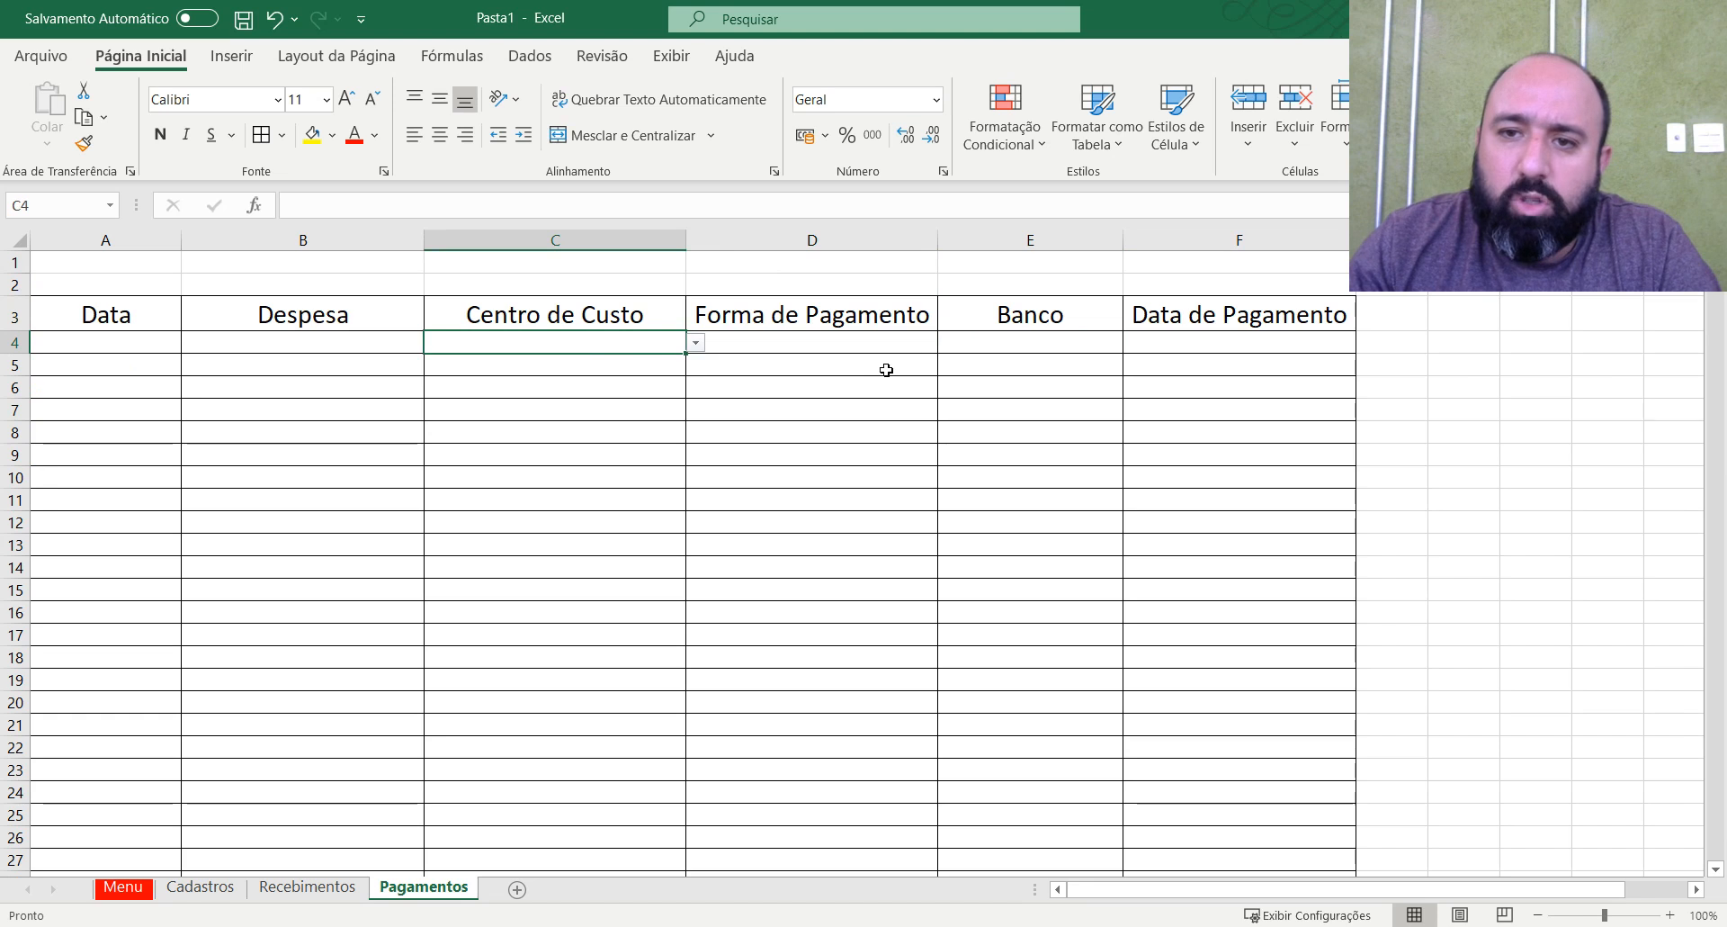
left_click(1030, 343)
left_click_drag(1030, 343, 1083, 720)
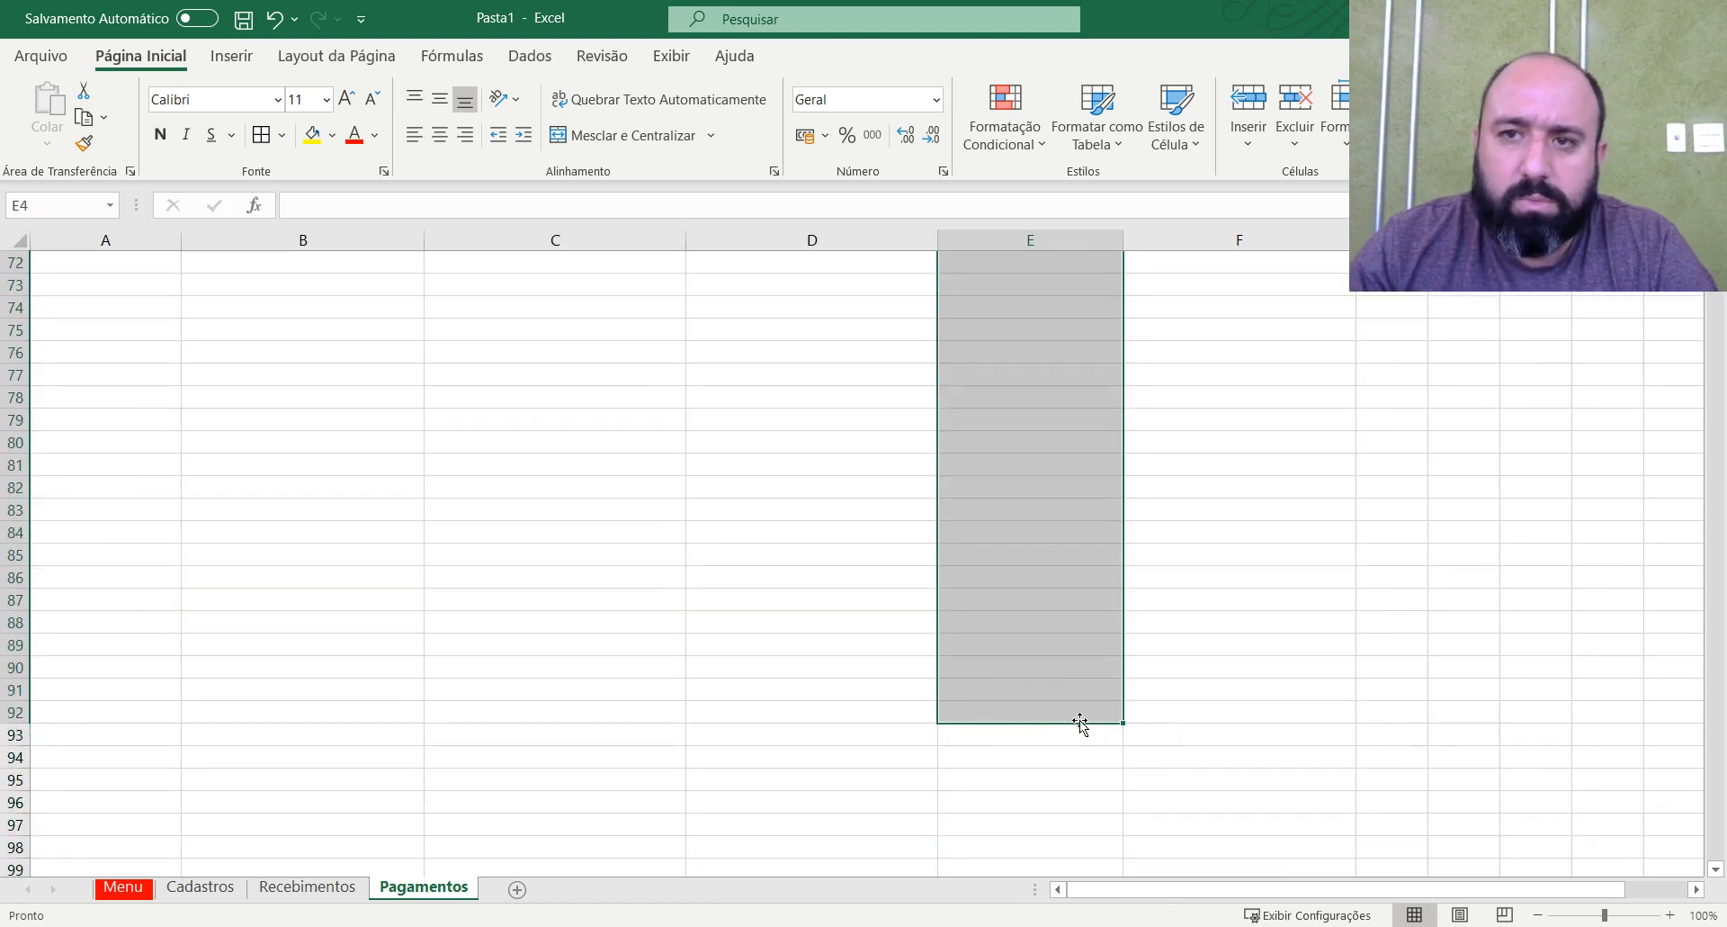
scroll(1092, 603, "up", 6)
scroll(1092, 603, "up", 11)
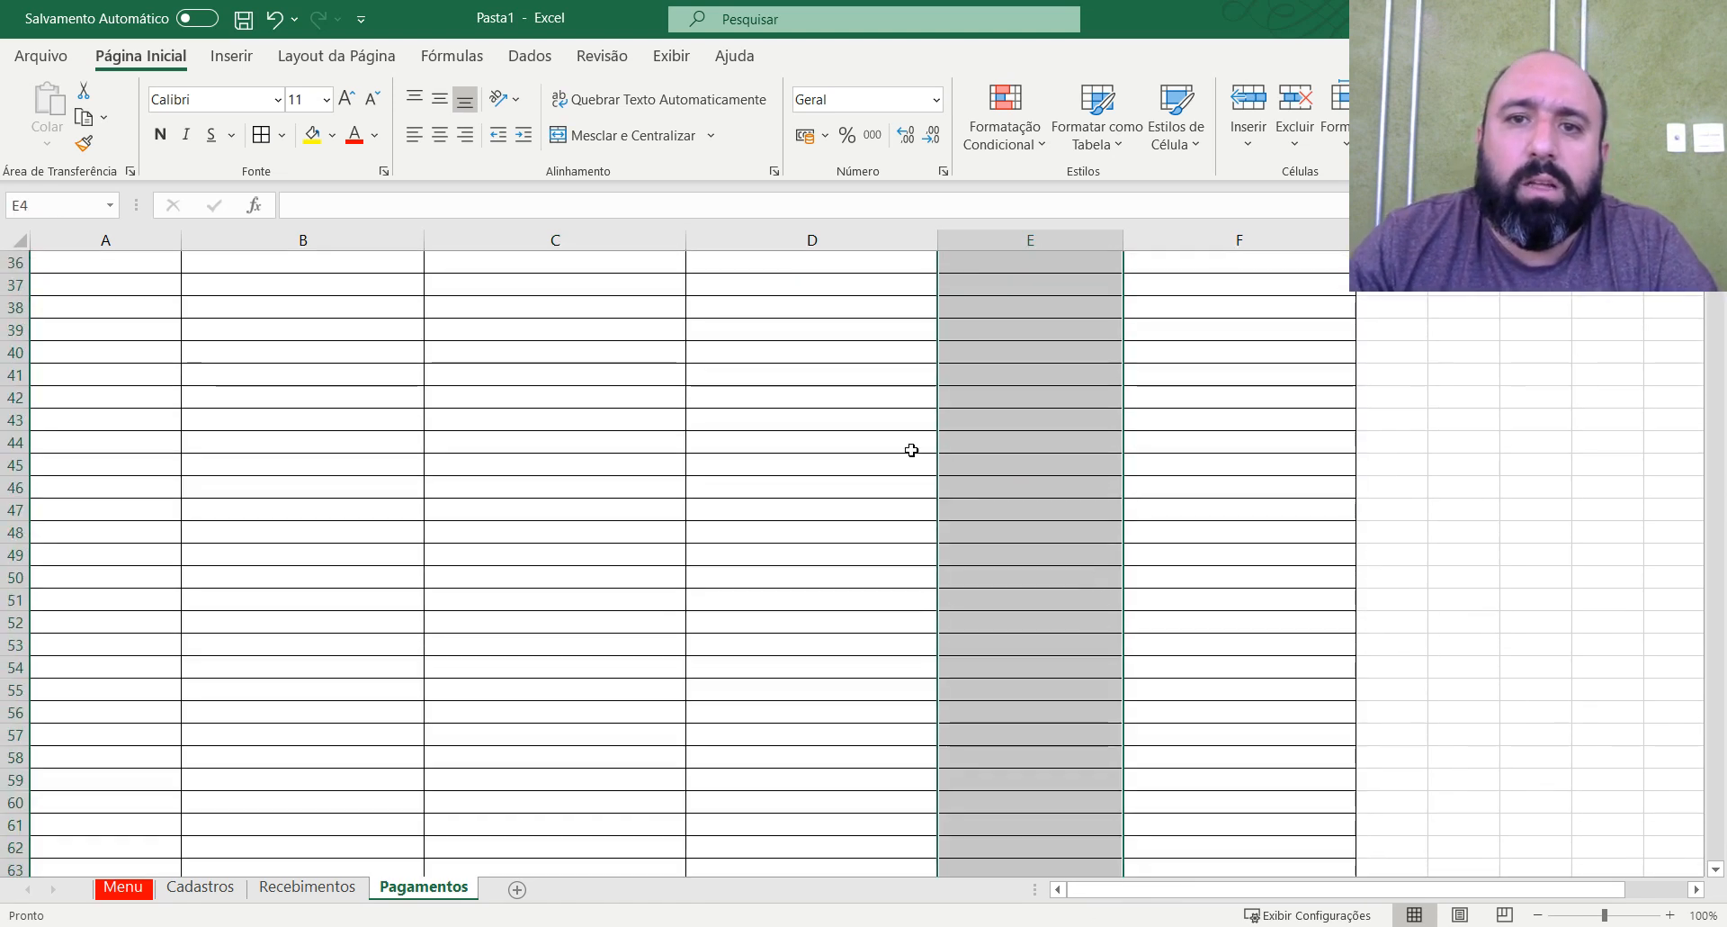
left_click(530, 56)
left_click(1178, 141)
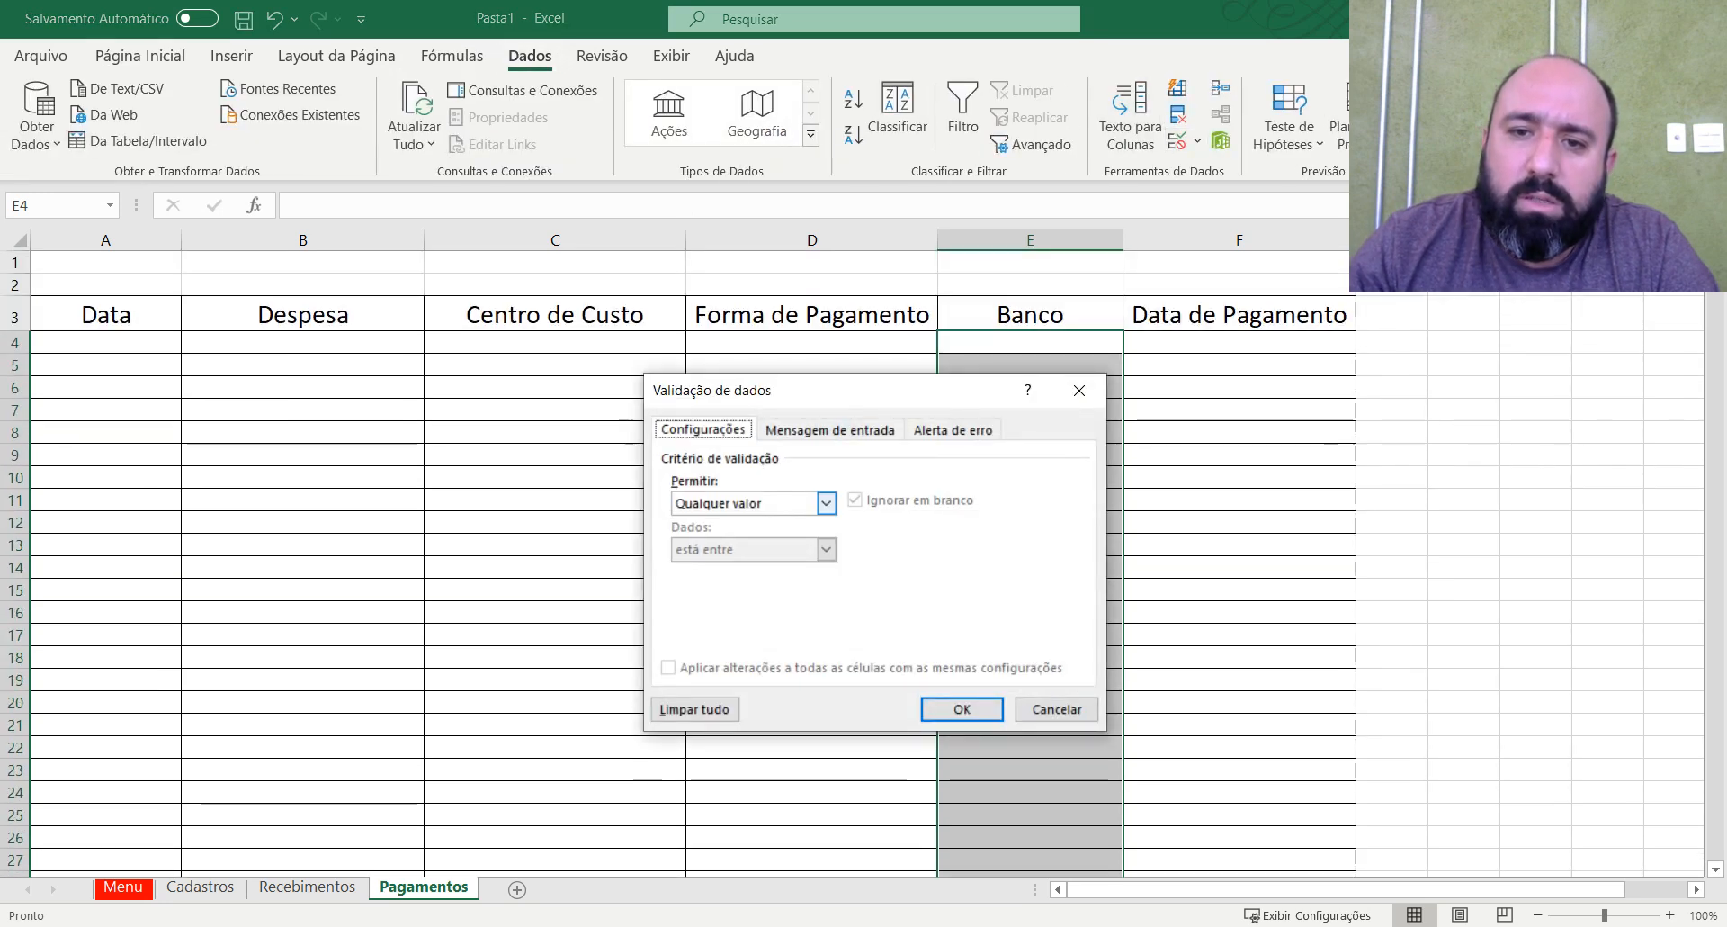
left_click(825, 503)
left_click(754, 565)
Use Cadastros G3:G6, the Bancos entries, as the list source and apply the validation.
left_click(1007, 591)
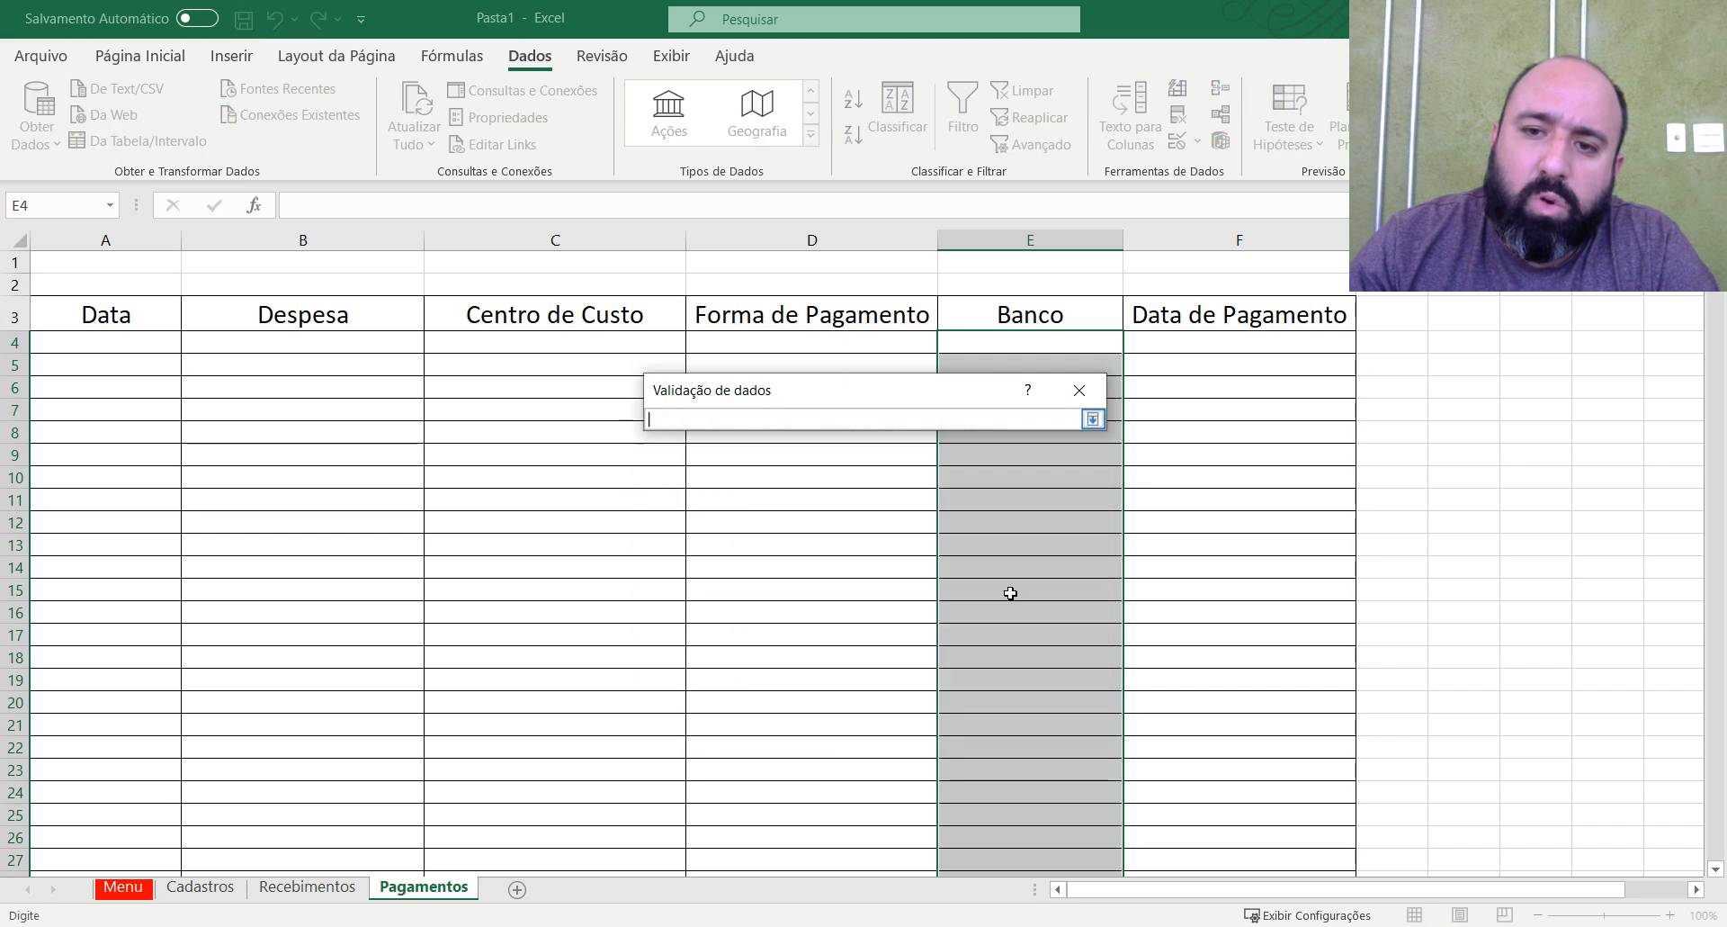
left_click(201, 887)
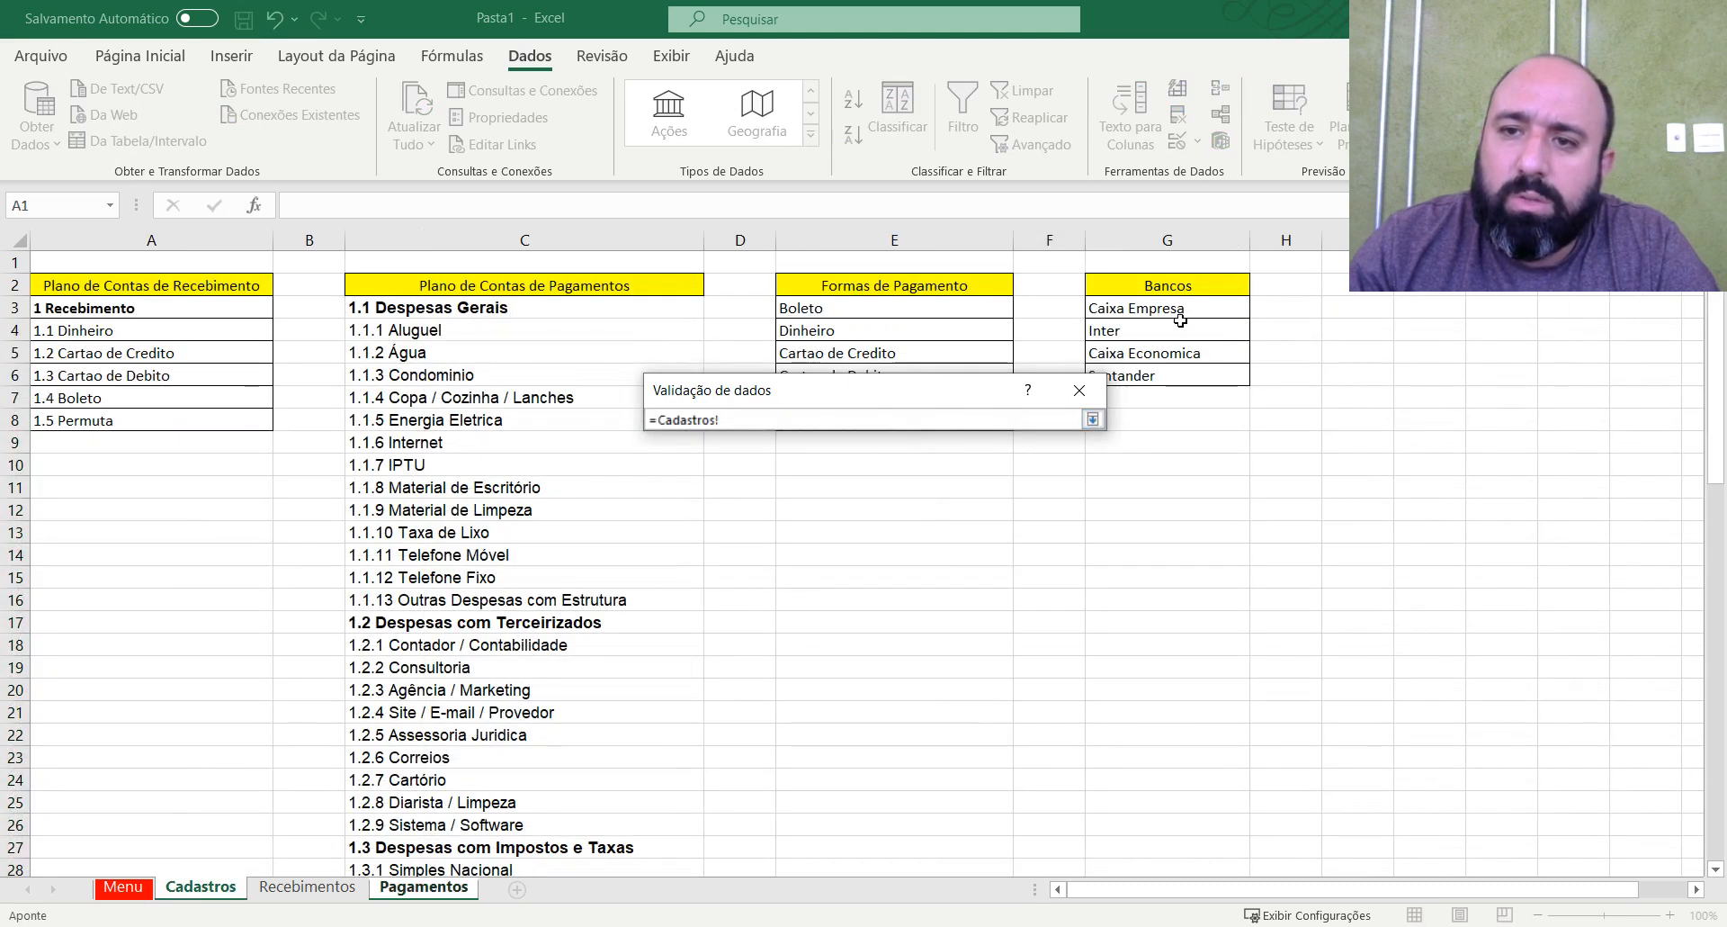
left_click_drag(1200, 304, 1232, 376)
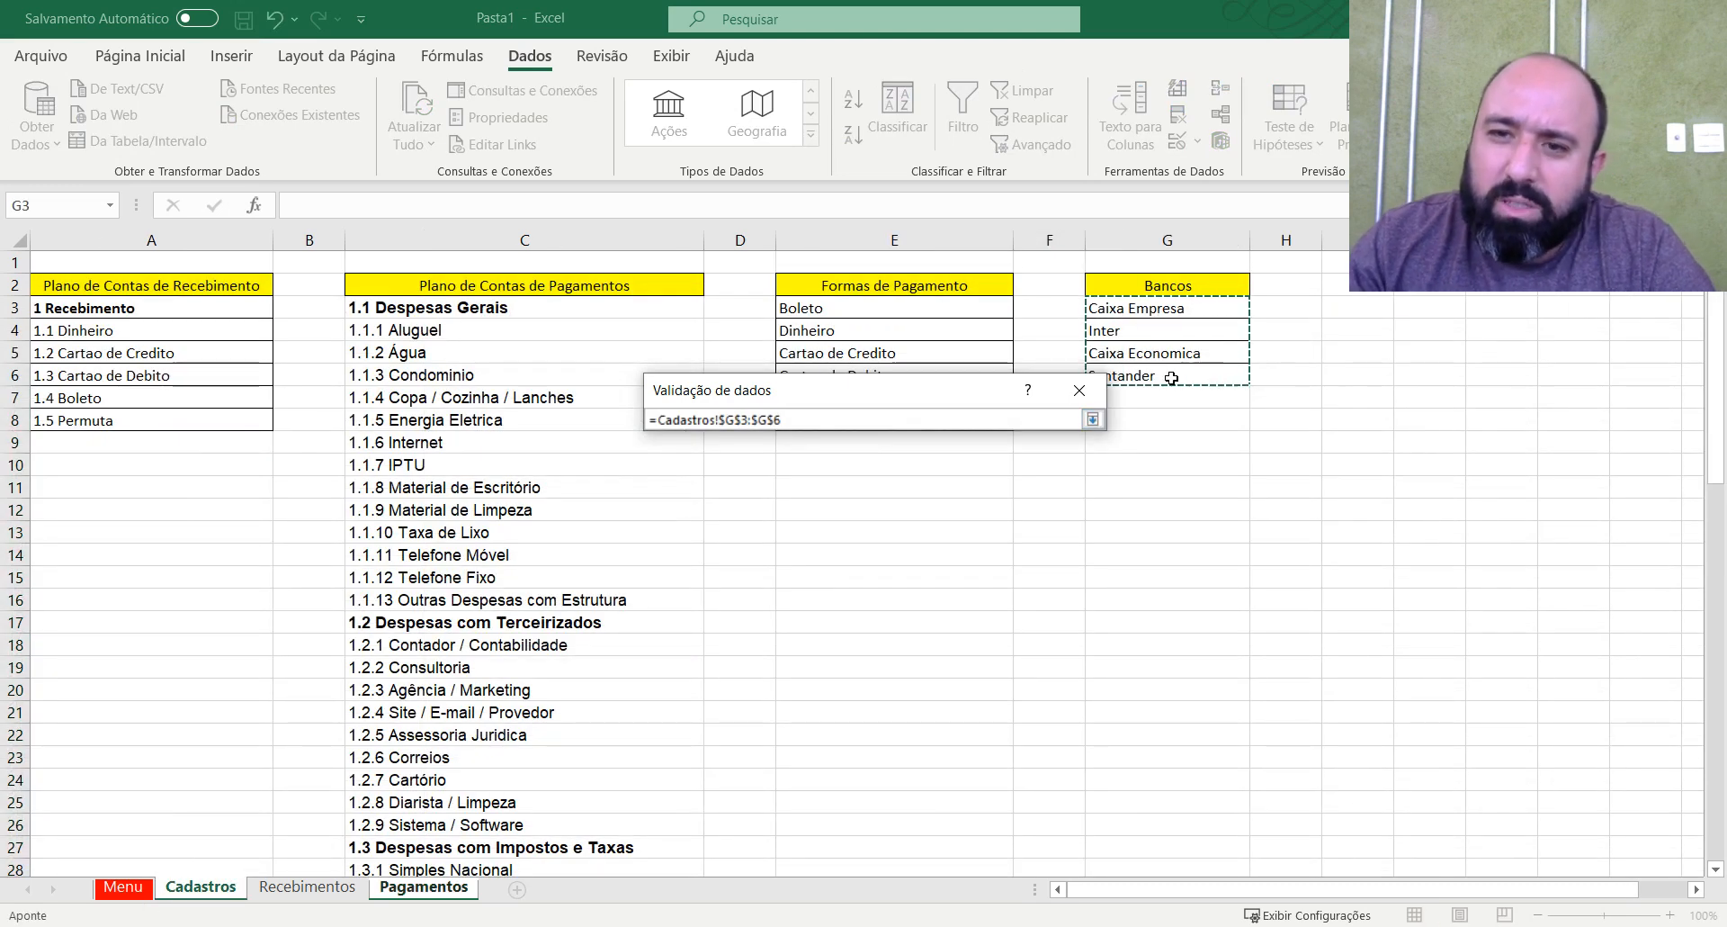
left_click(1092, 419)
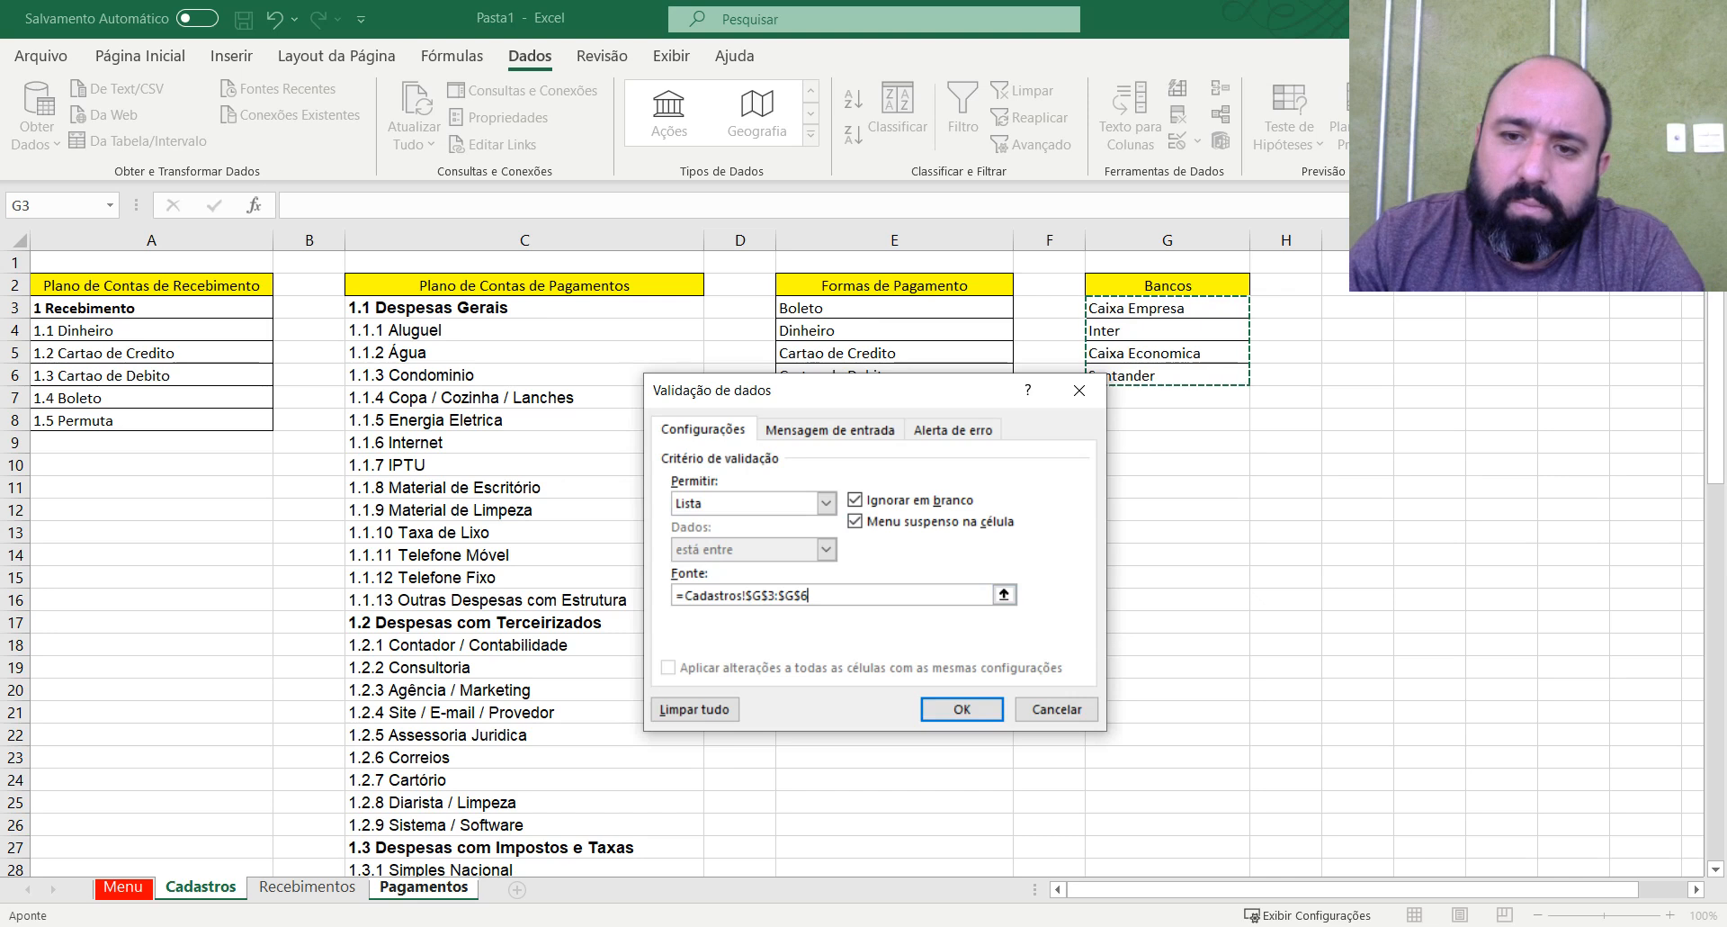
left_click(957, 705)
Check the bank drop-down in the first cells of the Banco column without choosing an option.
left_click(1099, 339)
left_click(1133, 342)
left_click(1135, 345)
left_click(1094, 384)
left_click(1145, 391)
left_click(1111, 385)
left_click(1106, 370)
left_click(1132, 366)
left_click(1133, 367)
left_click(1079, 387)
left_click(1136, 389)
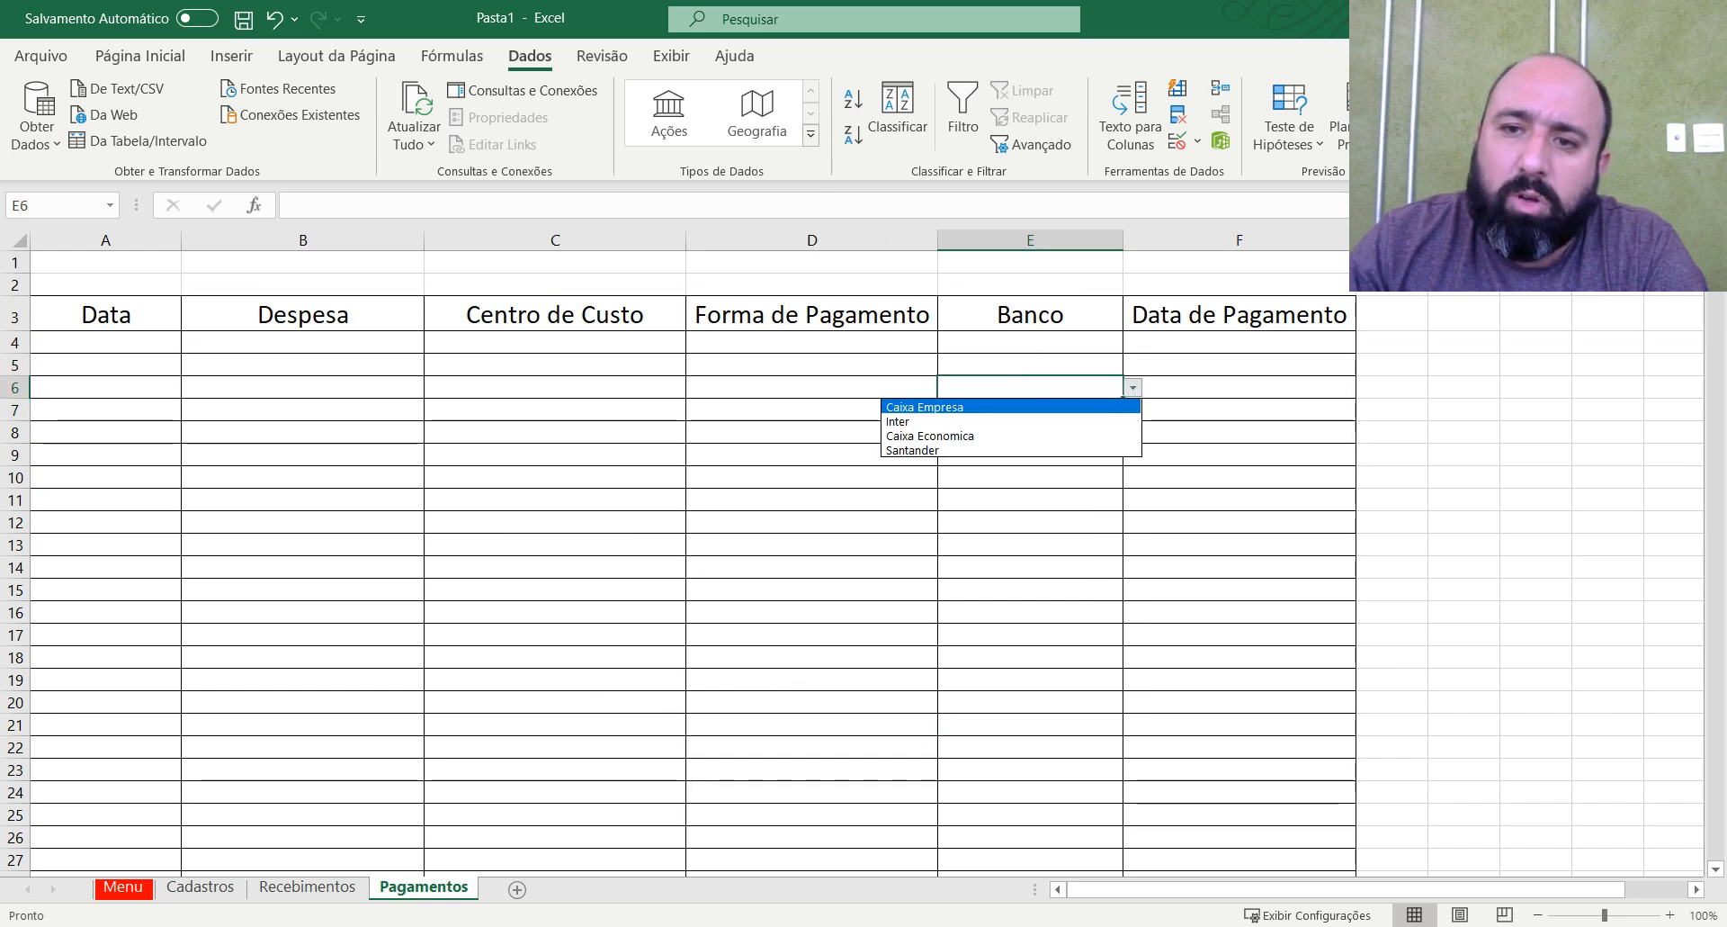
left_click(1016, 369)
Restrict the whole Data de Pagamento column F to dates between 01/01/2021 and 31/12/2021 with data validation.
left_click(1230, 367)
left_click(1234, 340)
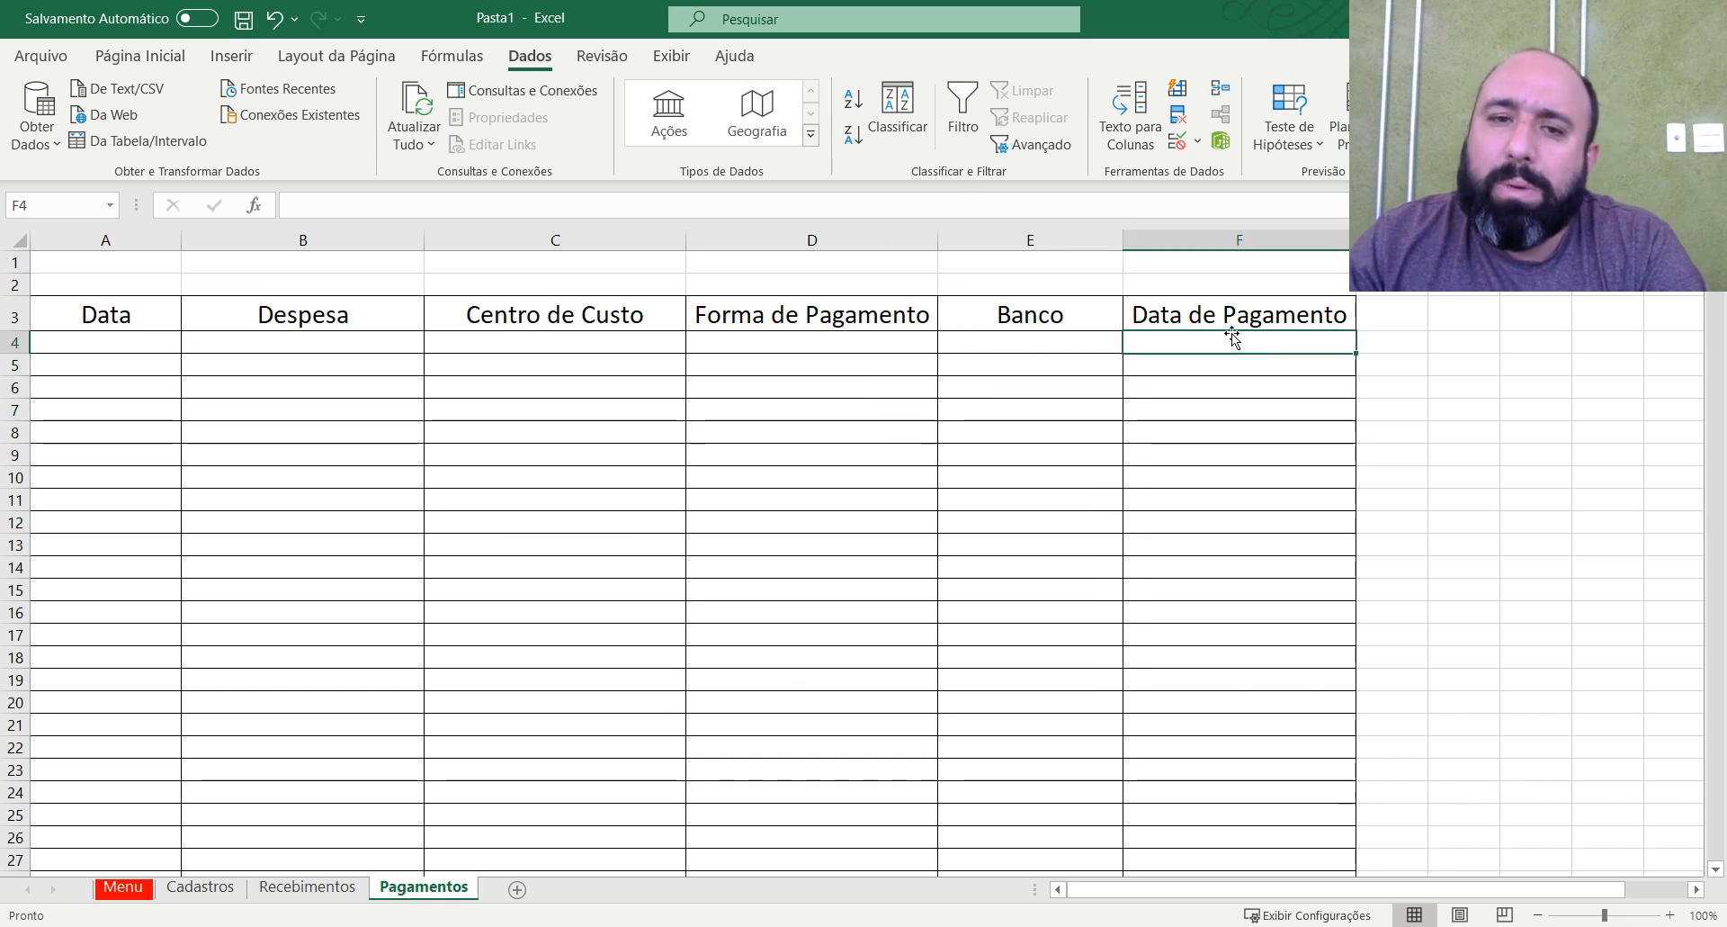
left_click(1205, 240)
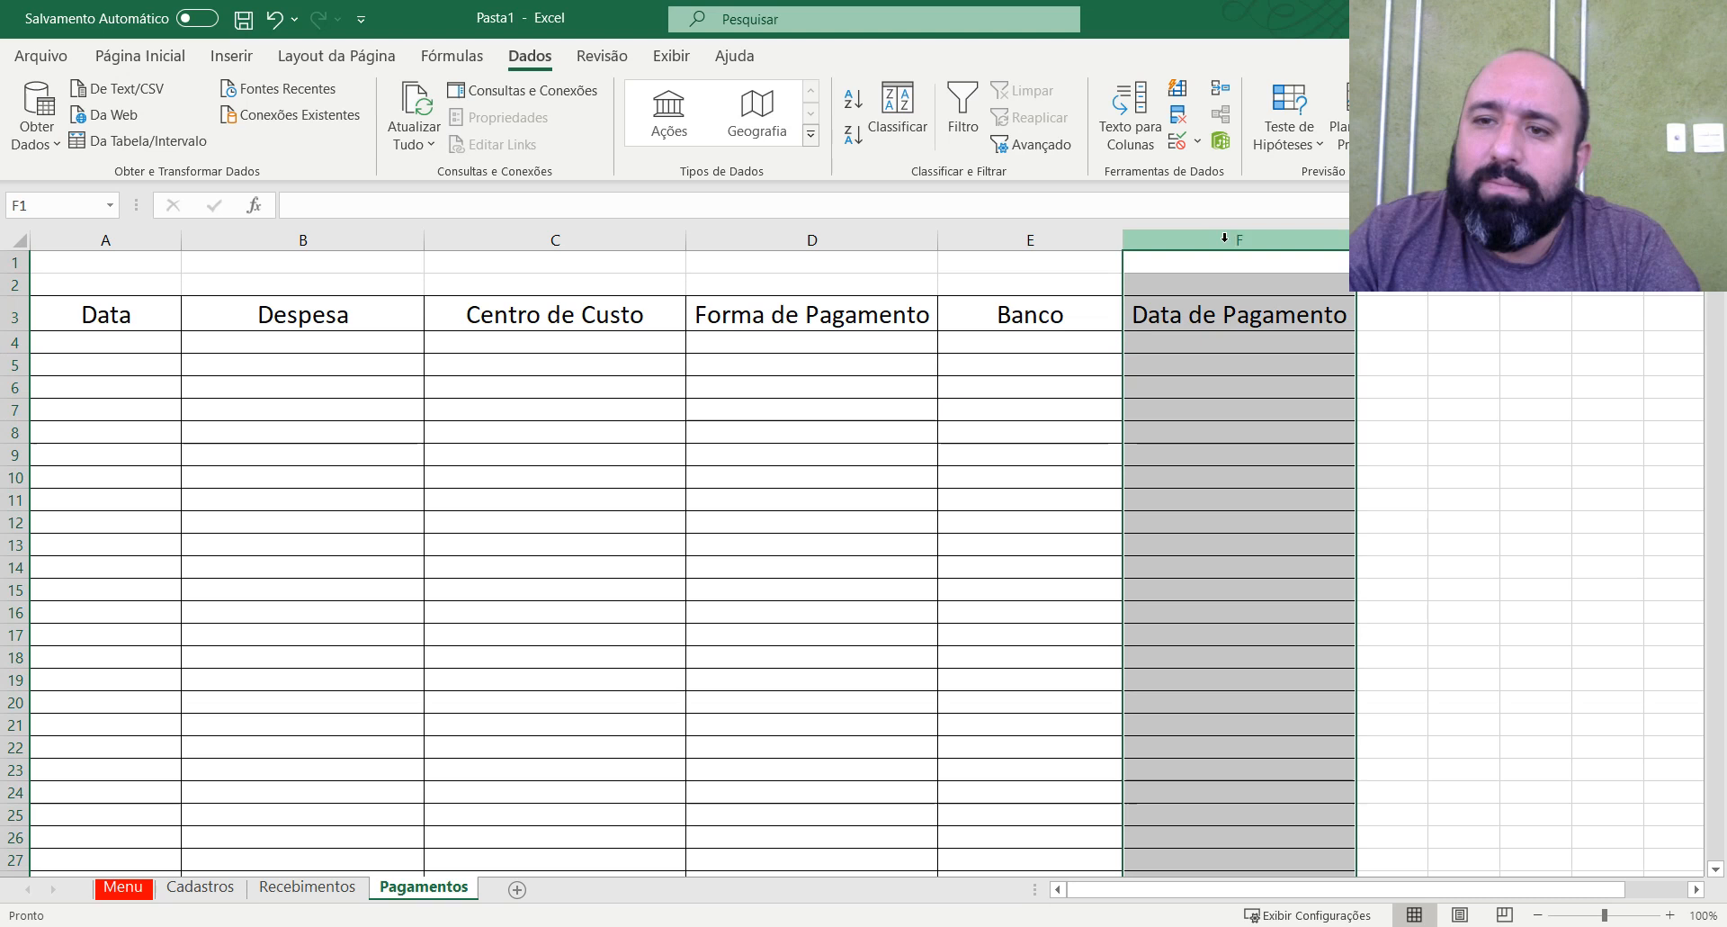
left_click(1178, 141)
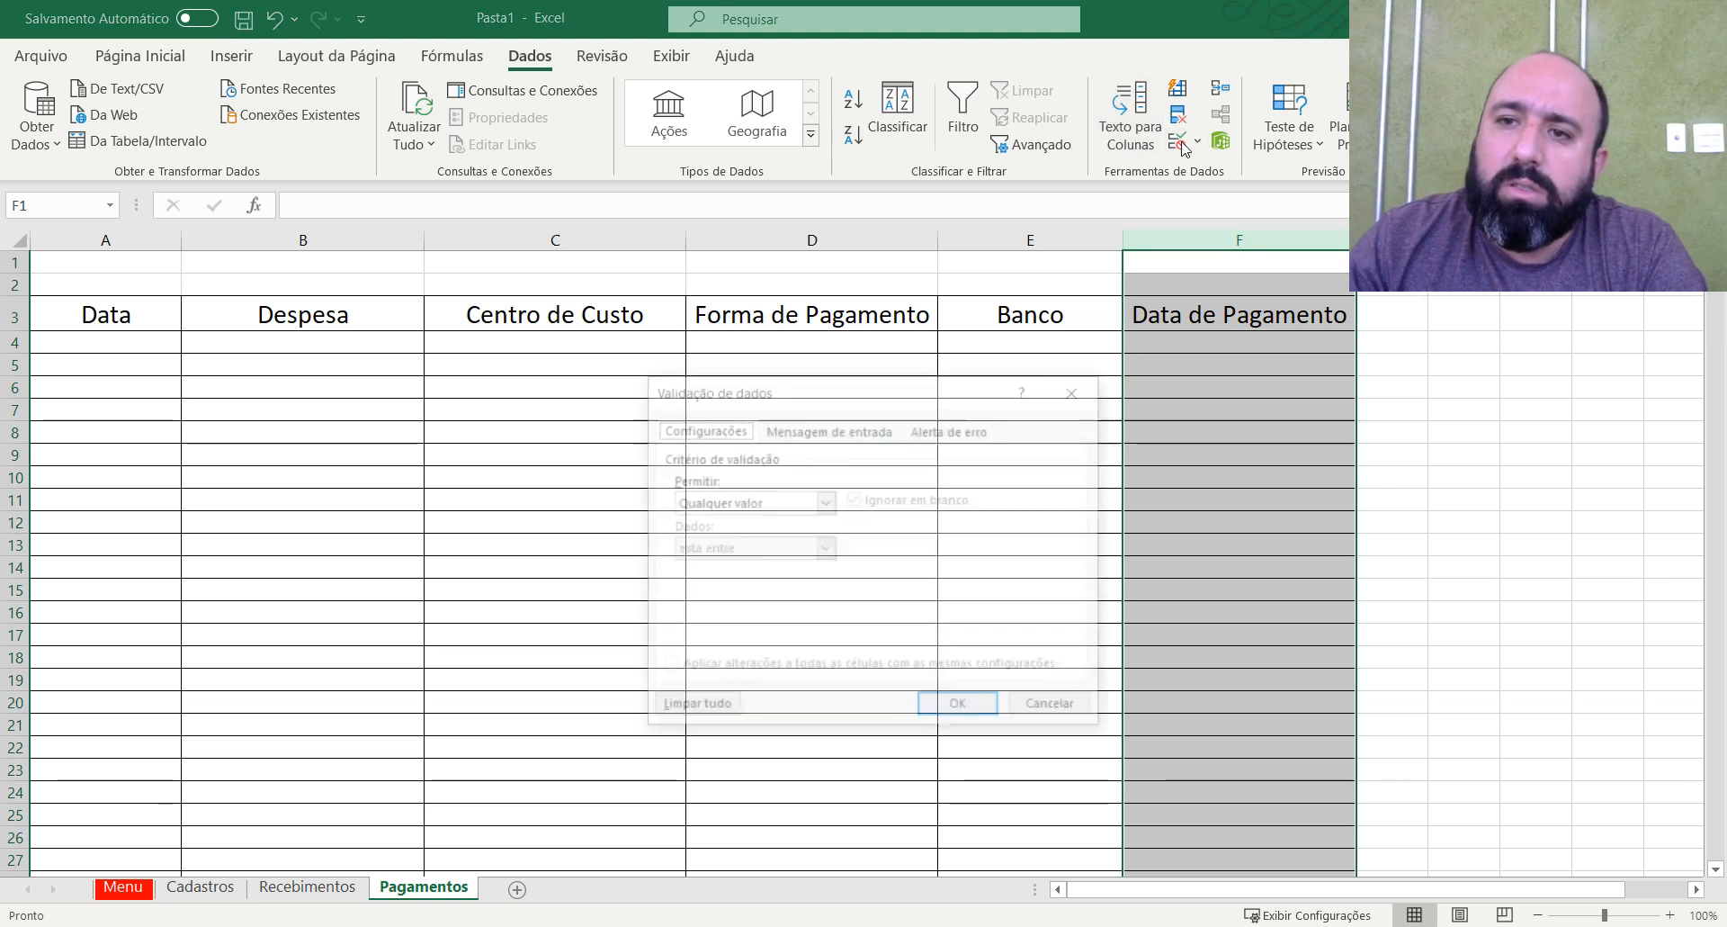
left_click(826, 504)
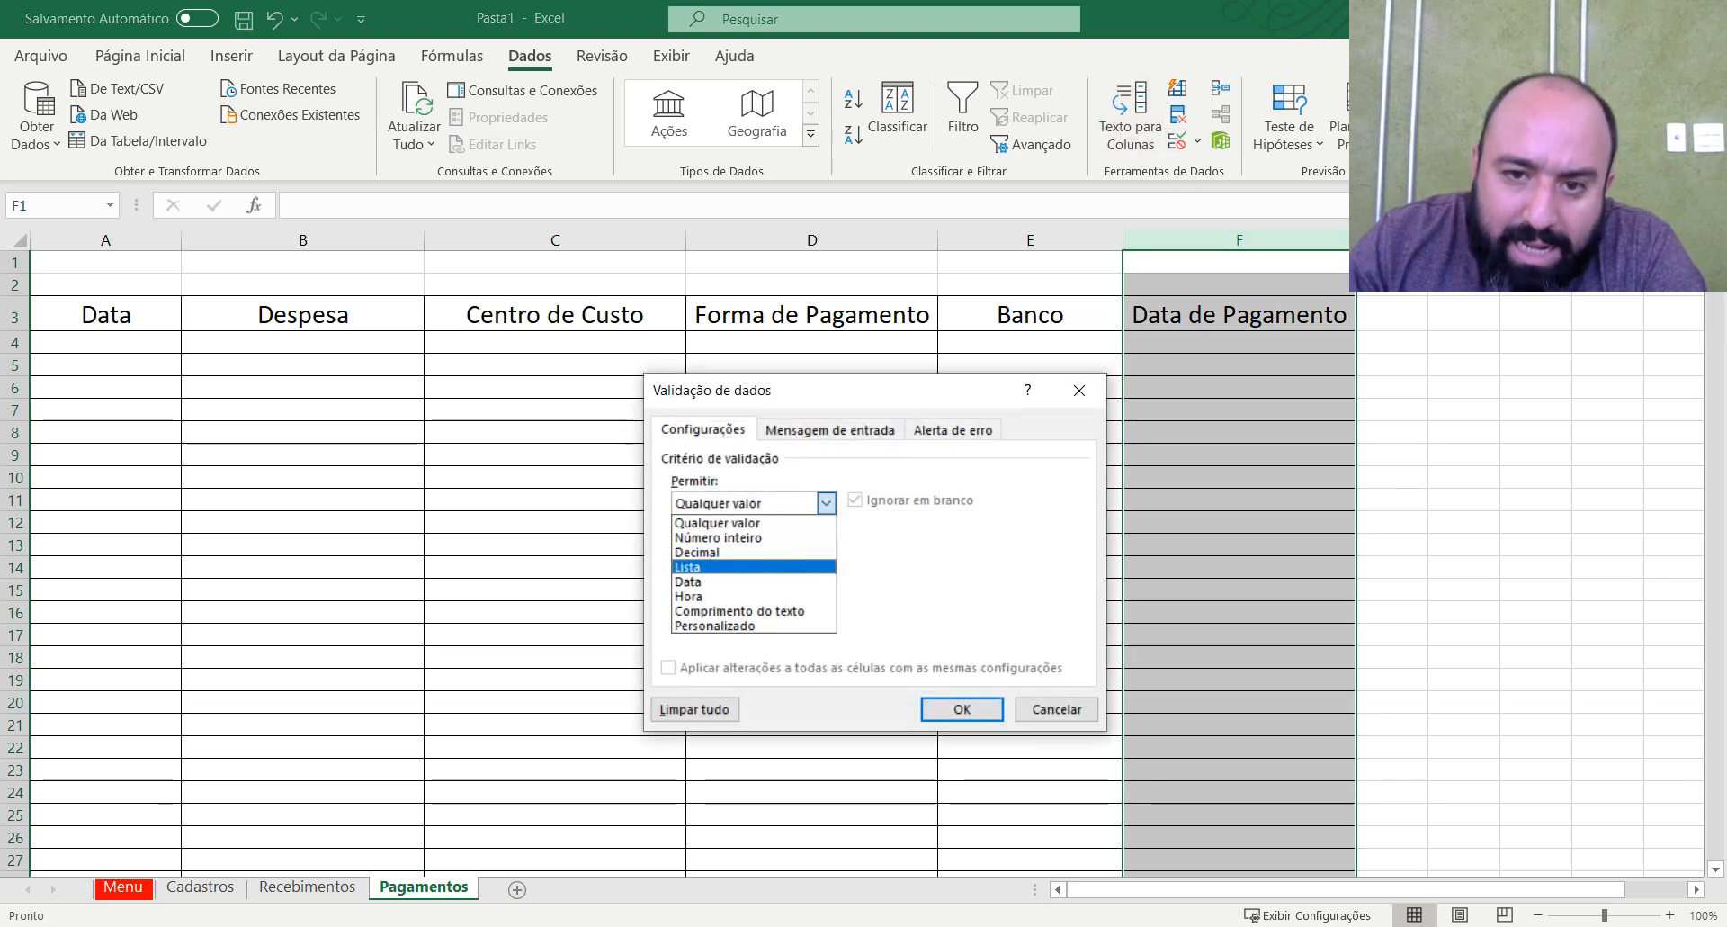
left_click(754, 581)
left_click(882, 595)
type("01/")
type("01/2021")
type("31")
type("/12/2021")
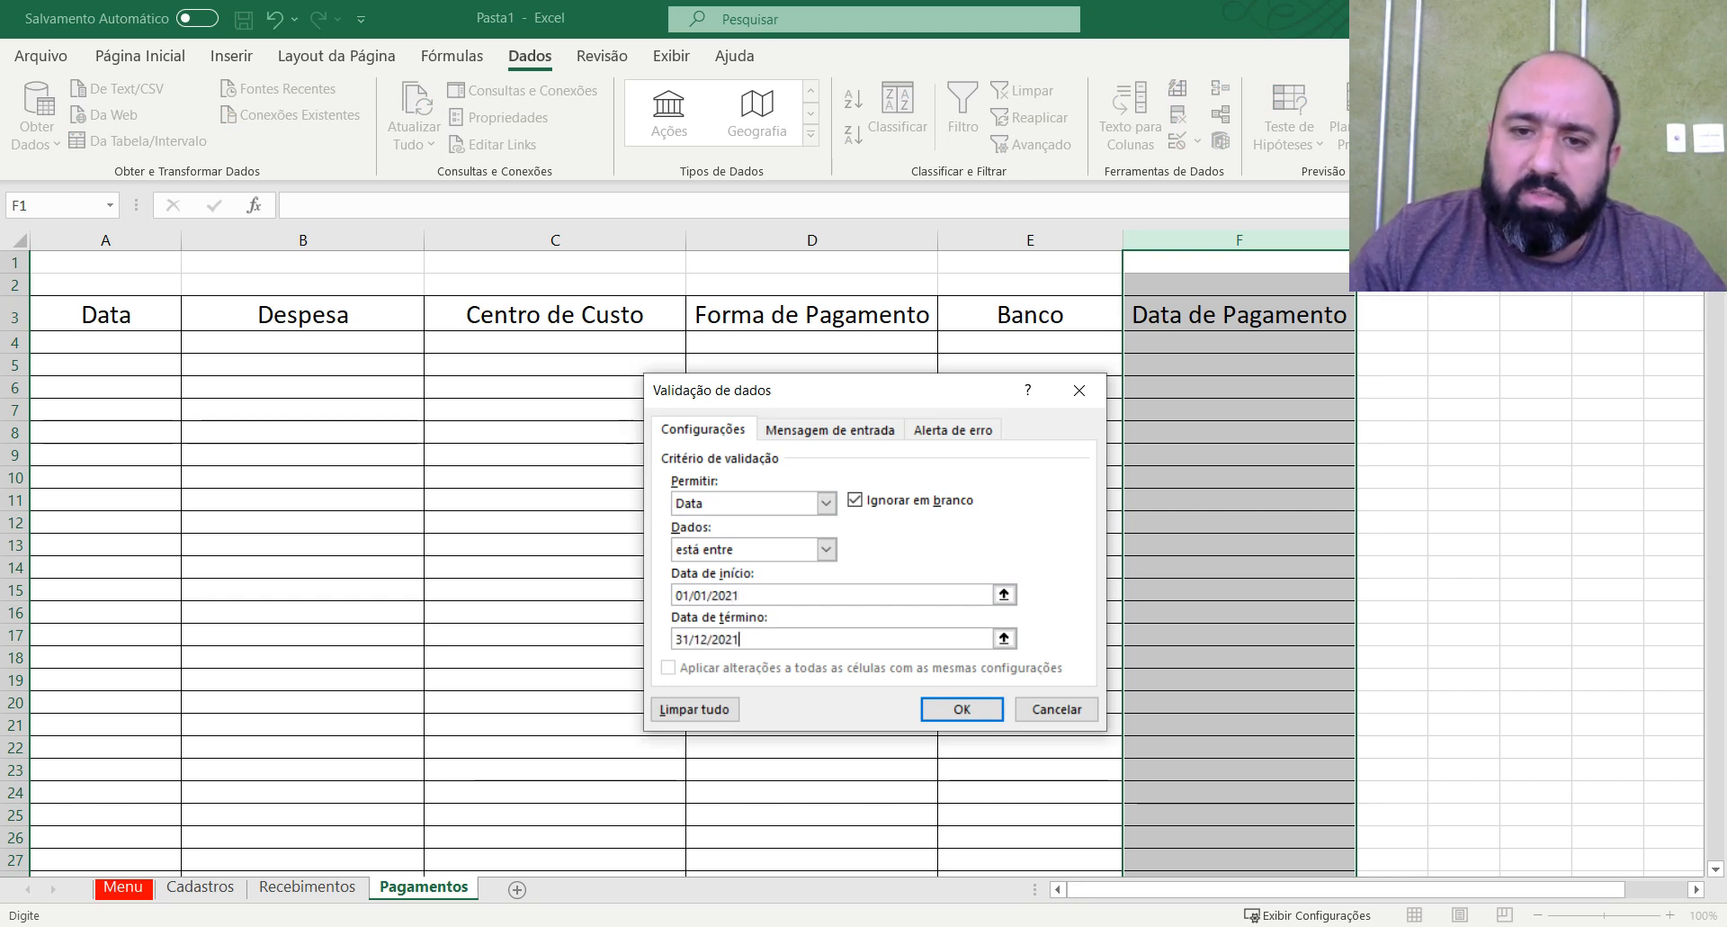
left_click(962, 708)
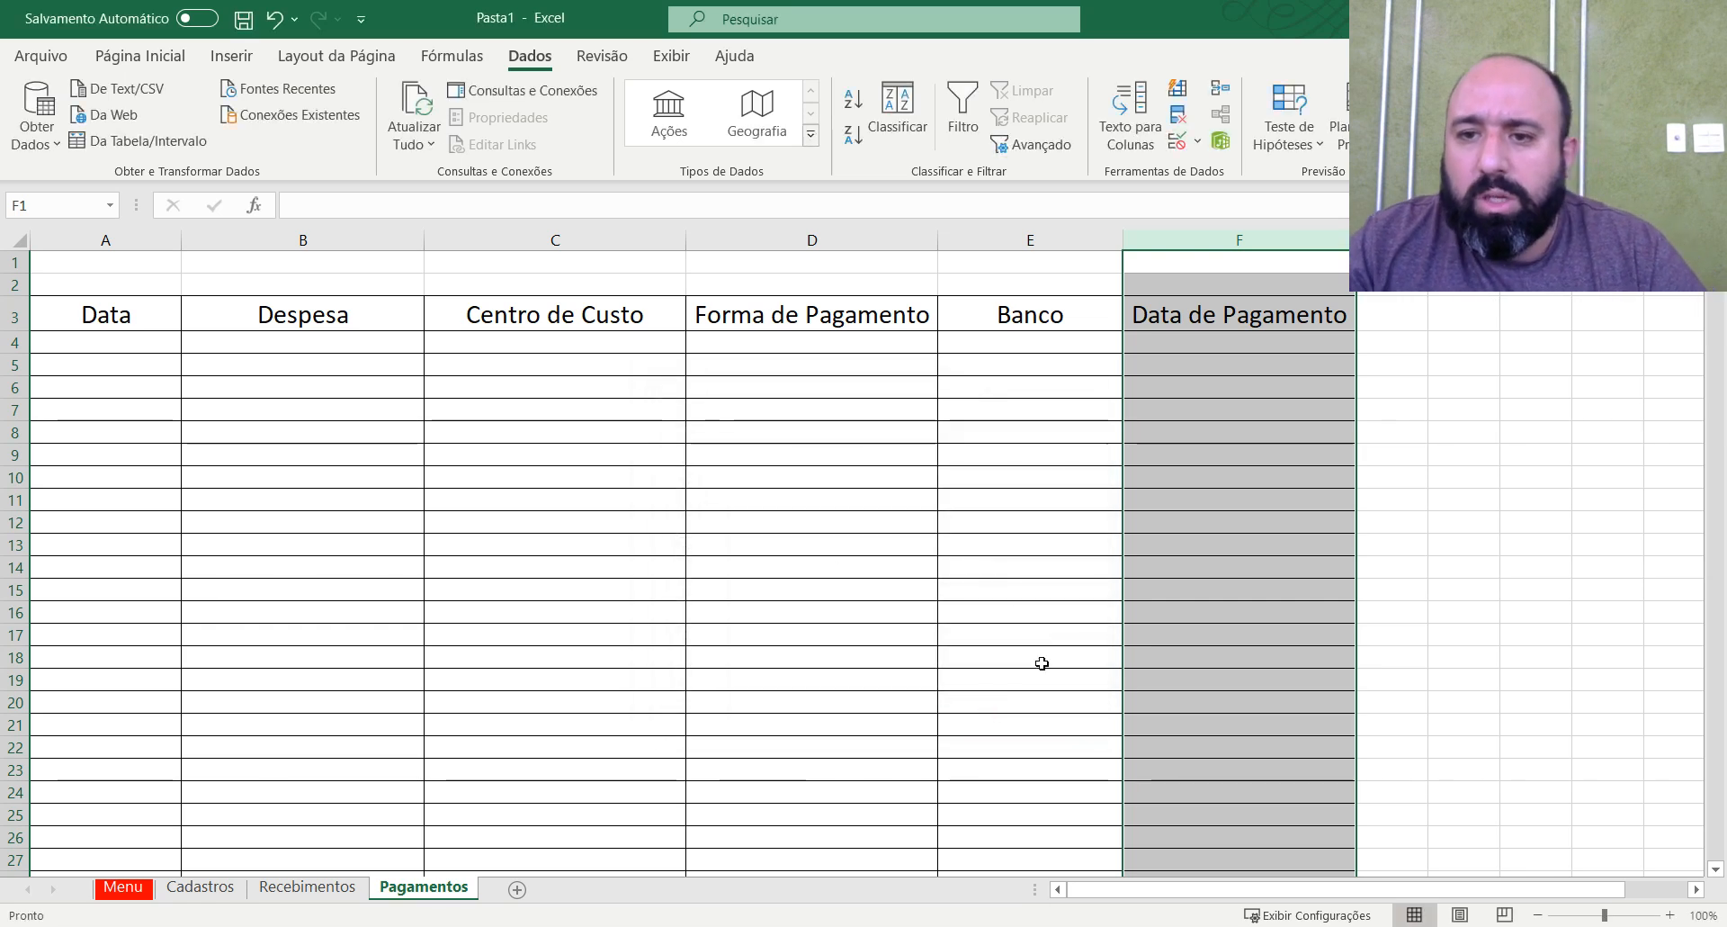
left_click(1203, 494)
left_click(1188, 412)
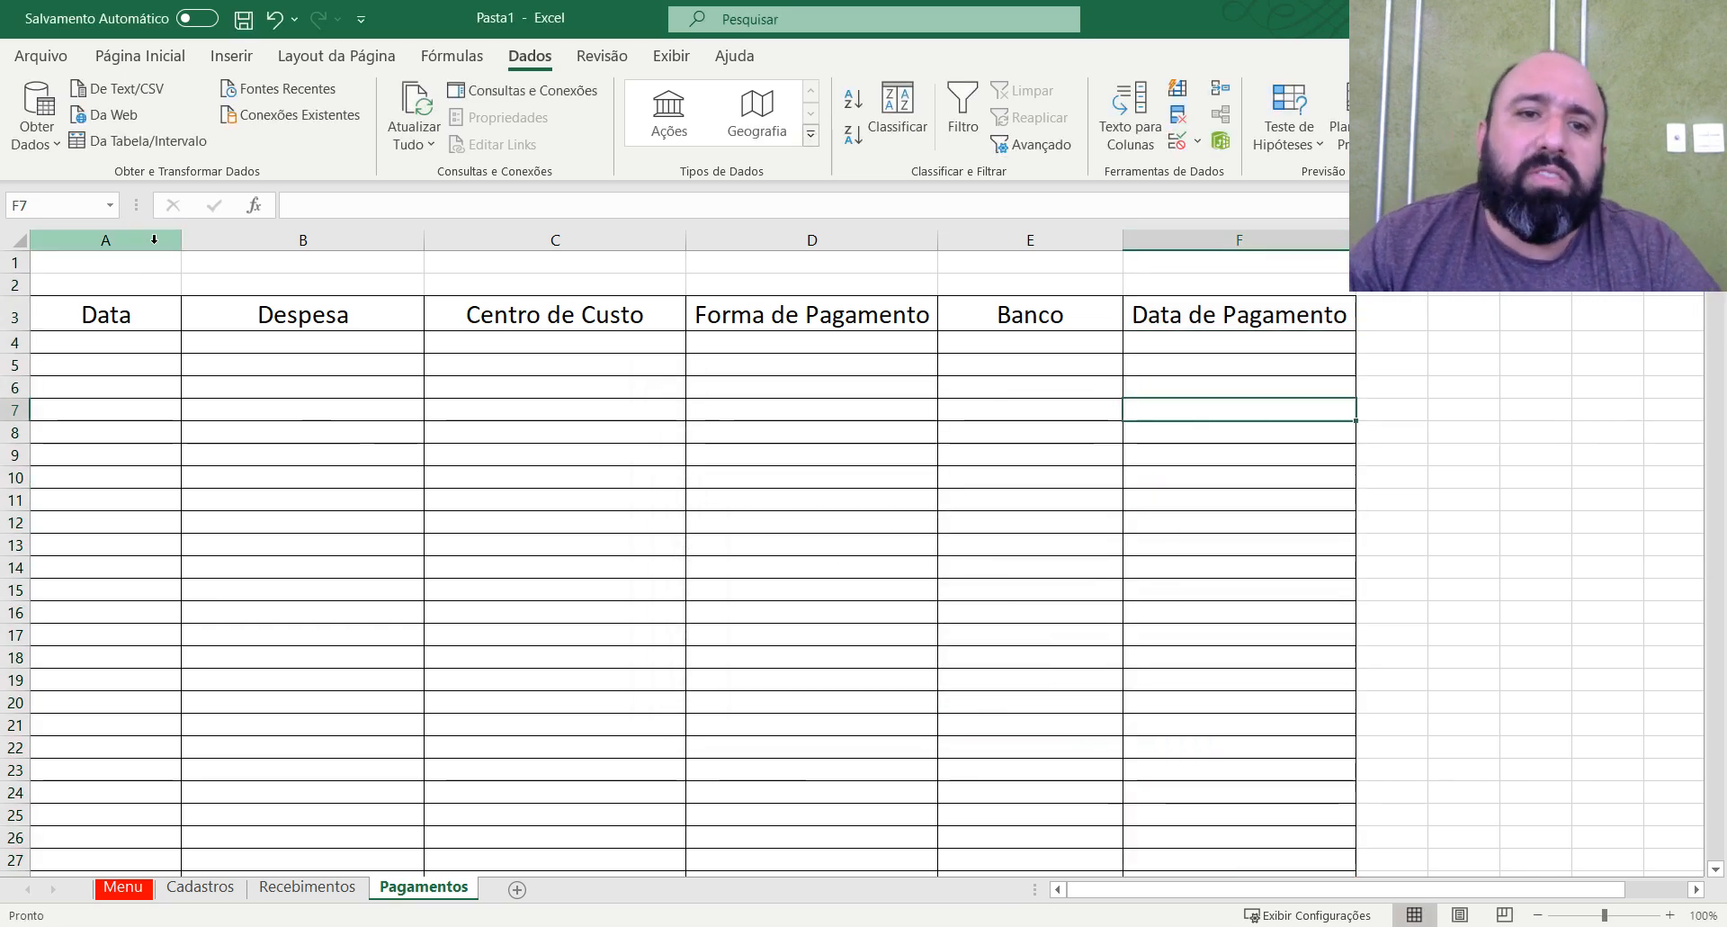
left_click(105, 239)
left_click(1158, 238)
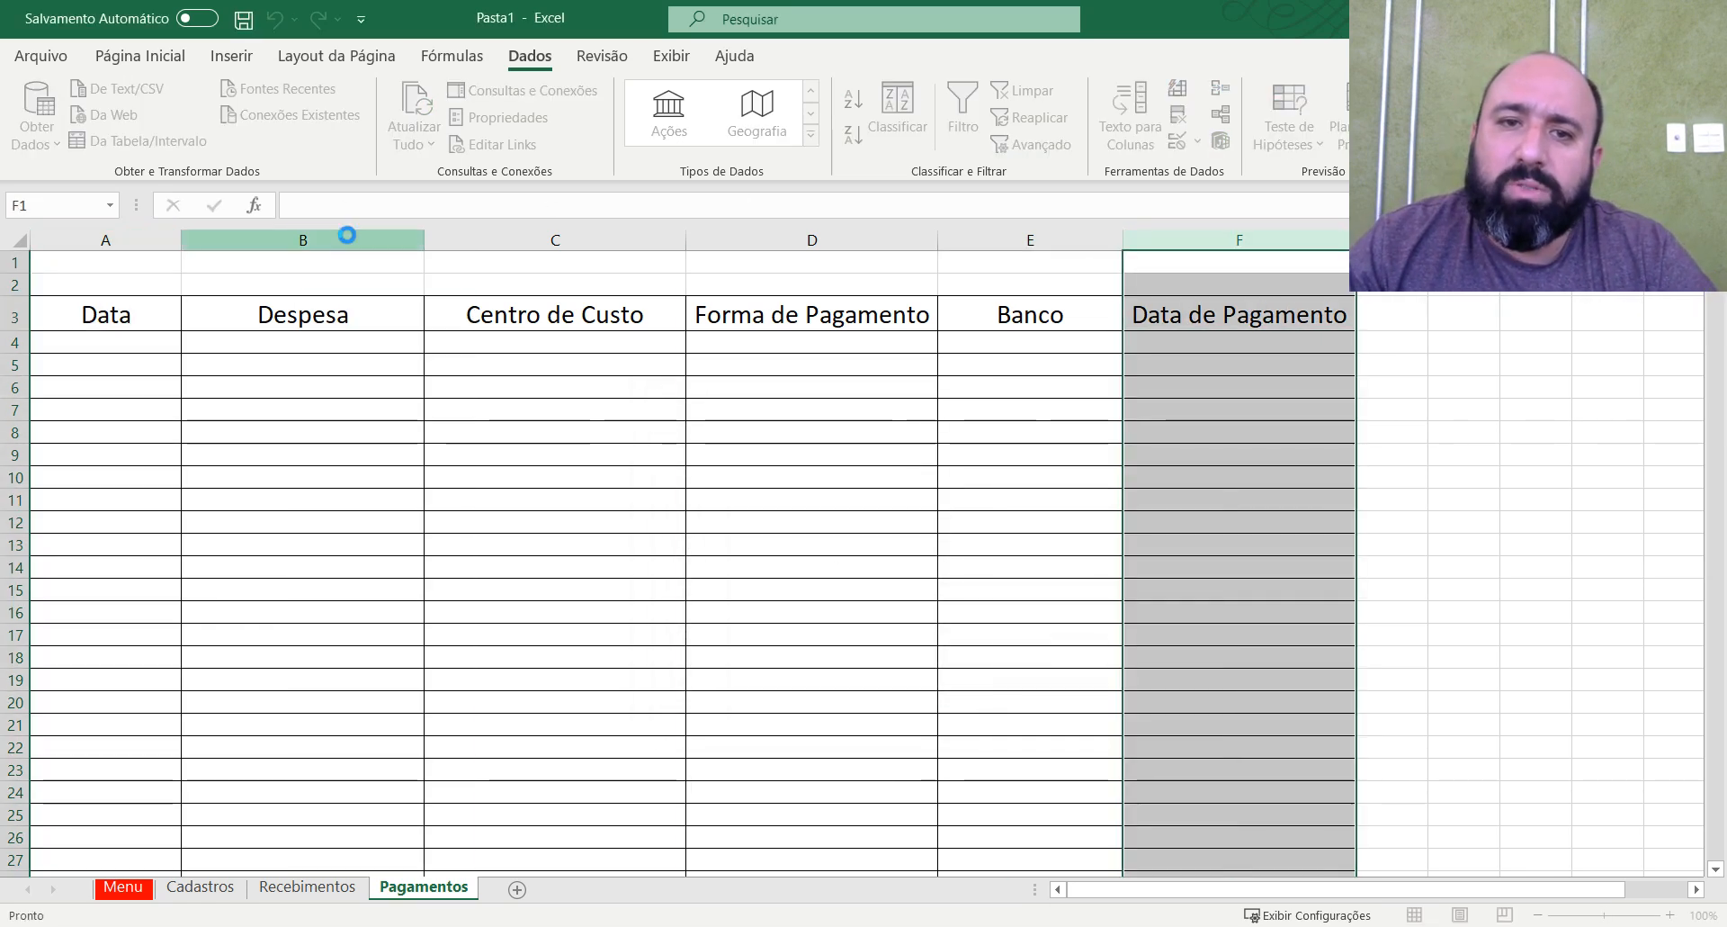
left_click(346, 239)
left_click(708, 436)
left_click(395, 430)
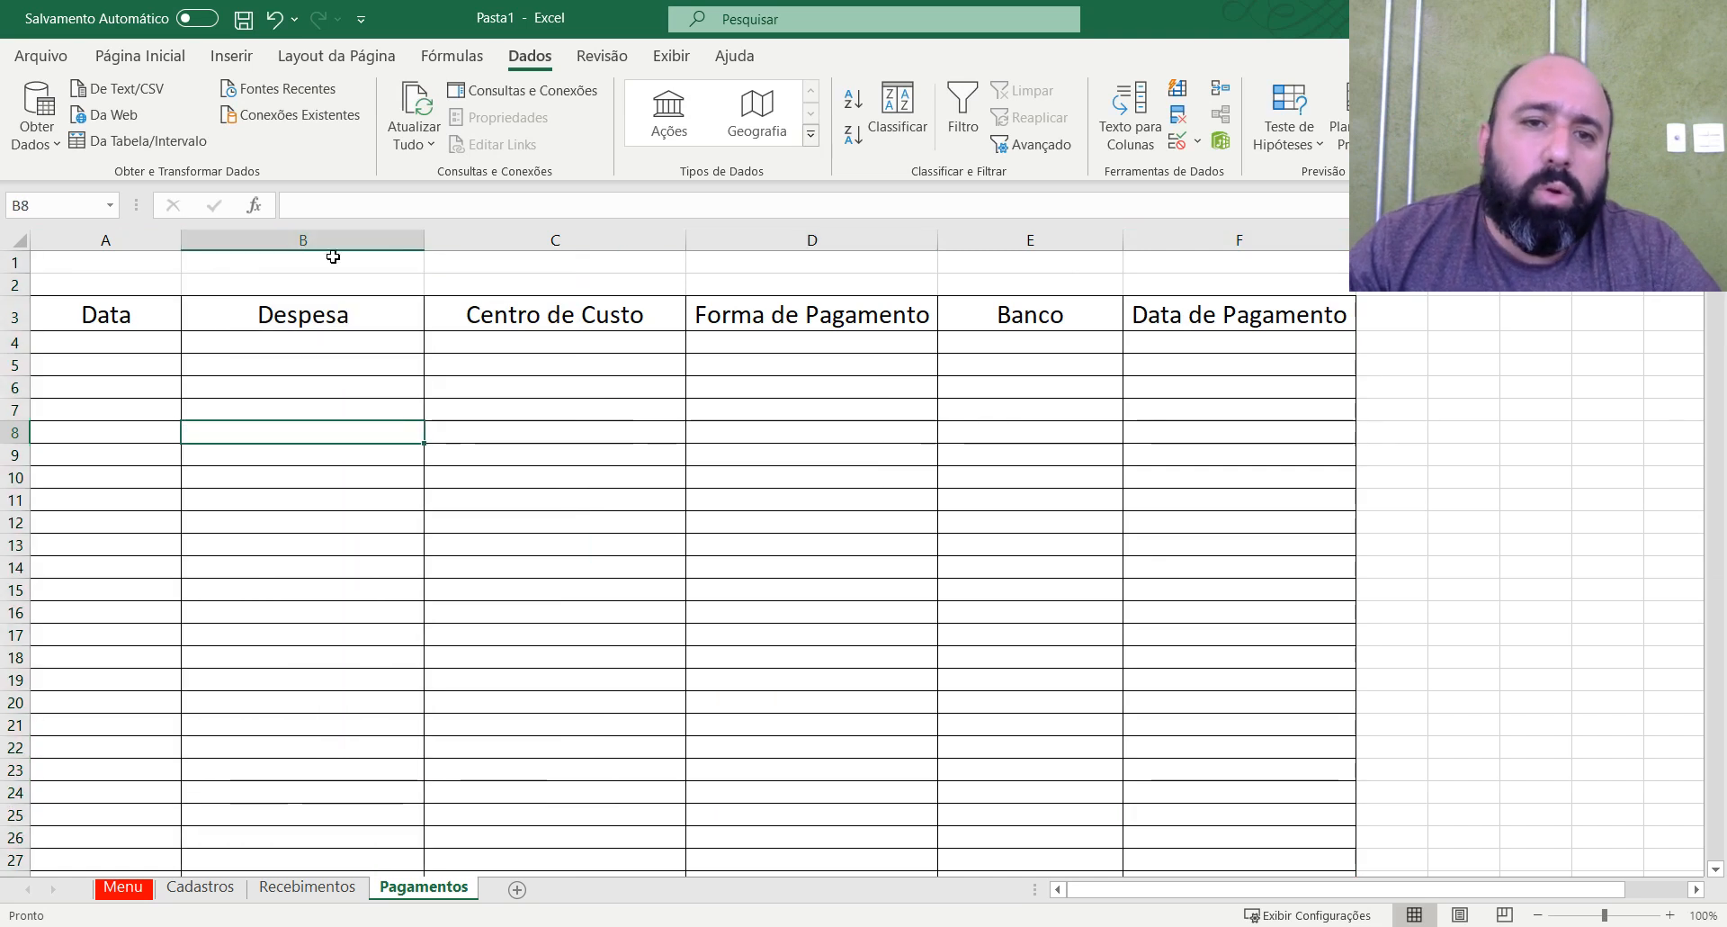
left_click(351, 232)
left_click(374, 343)
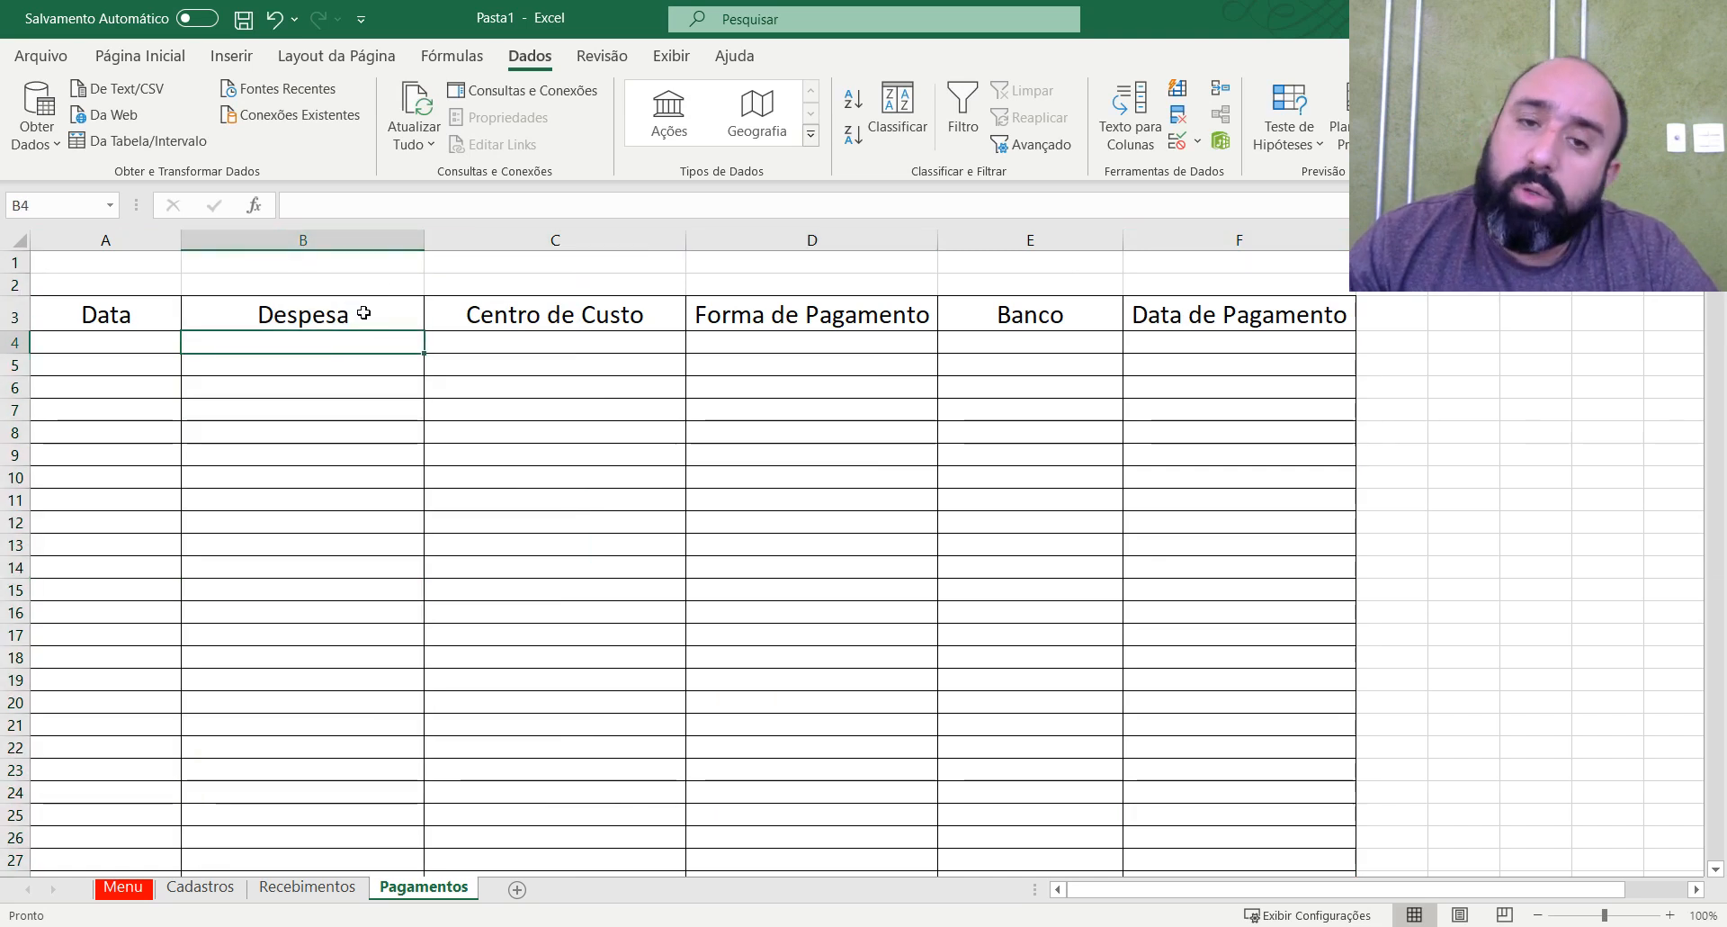
left_click(402, 236)
left_click(310, 344)
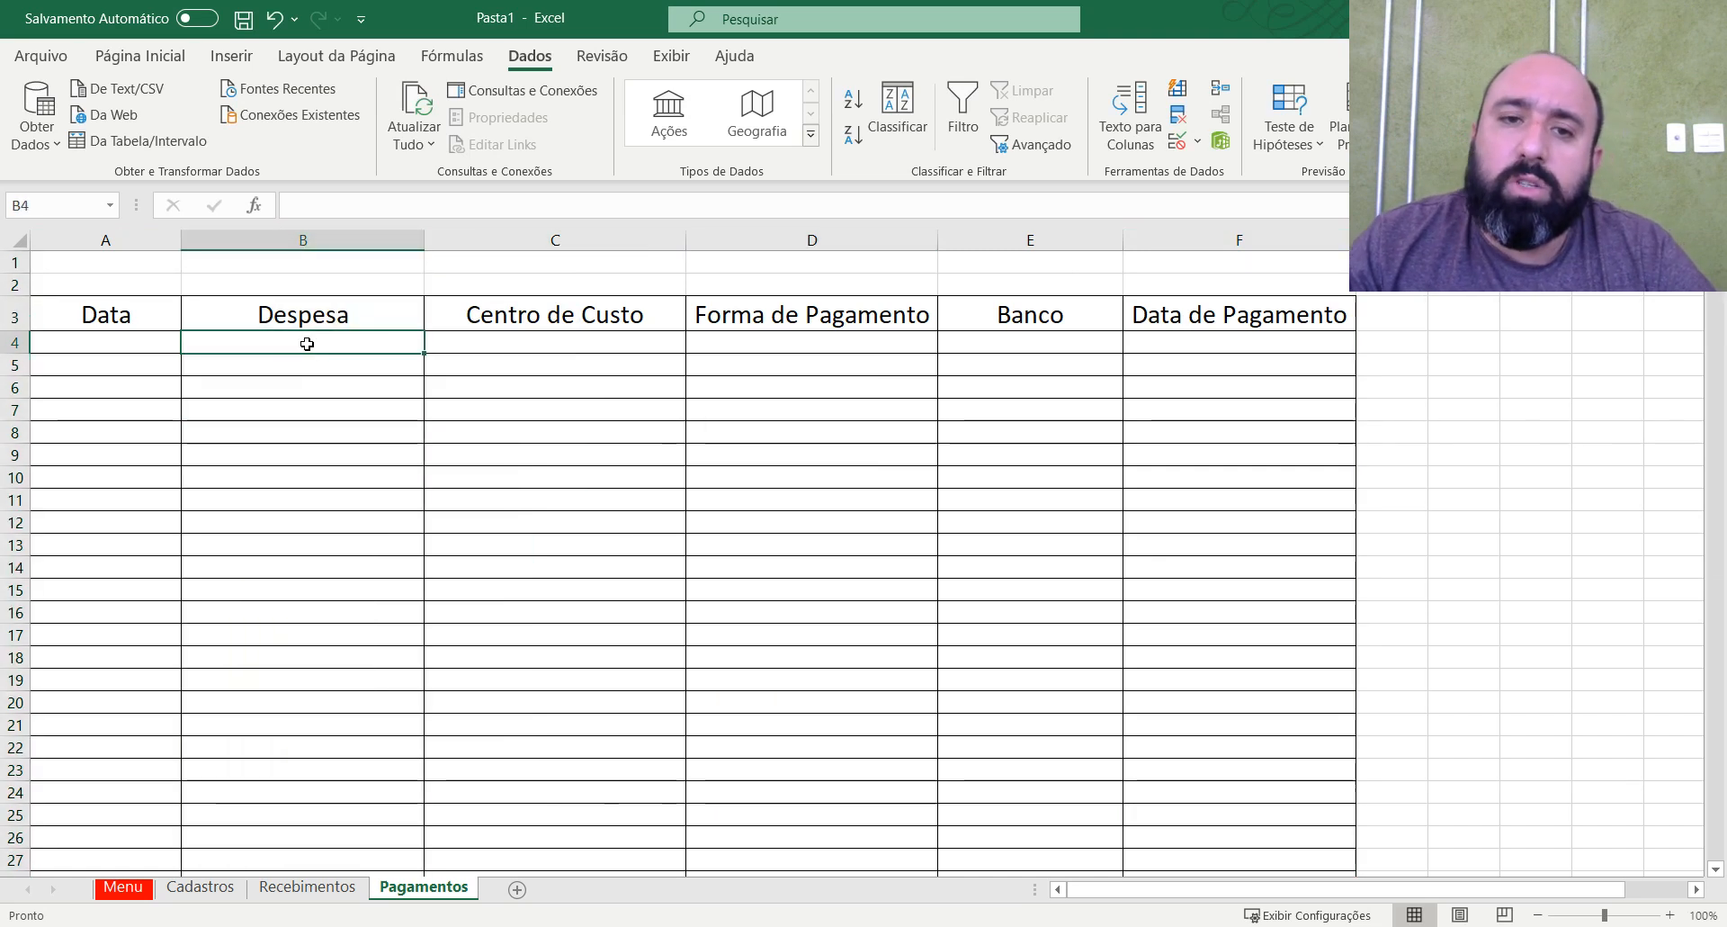
left_click(270, 382)
double_click(245, 374)
left_click(258, 353)
scroll(625, 571, "down", 5)
scroll(609, 624, "up", 5)
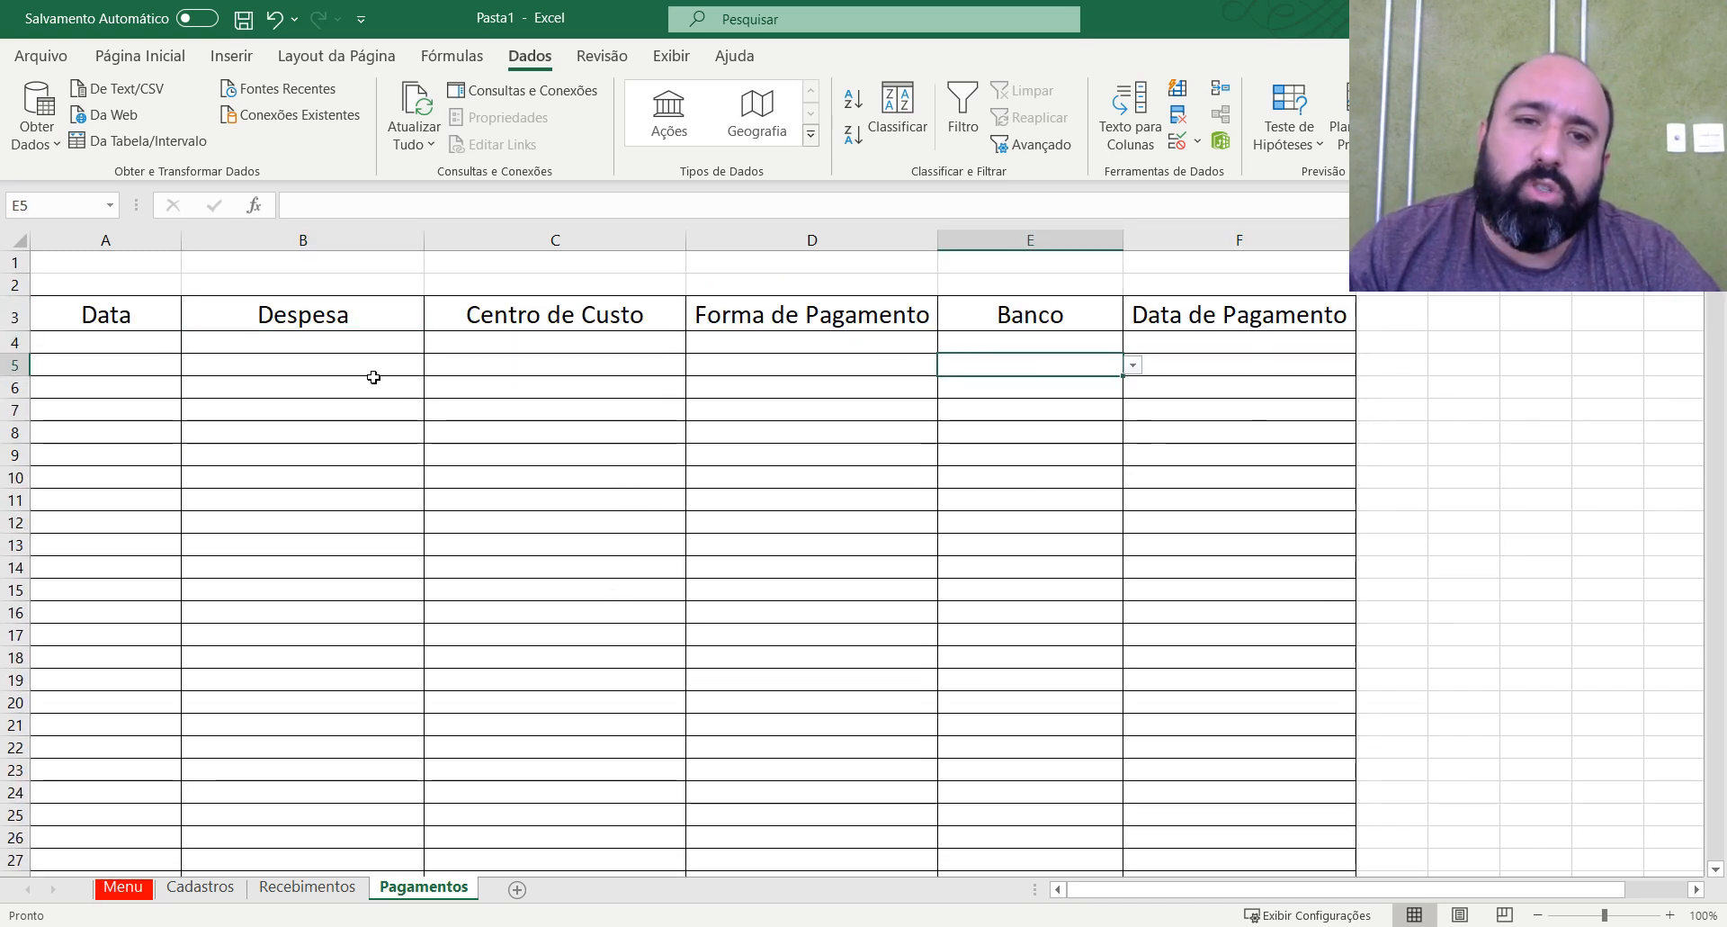
scroll(845, 524, "down", 13)
scroll(933, 753, "up", 13)
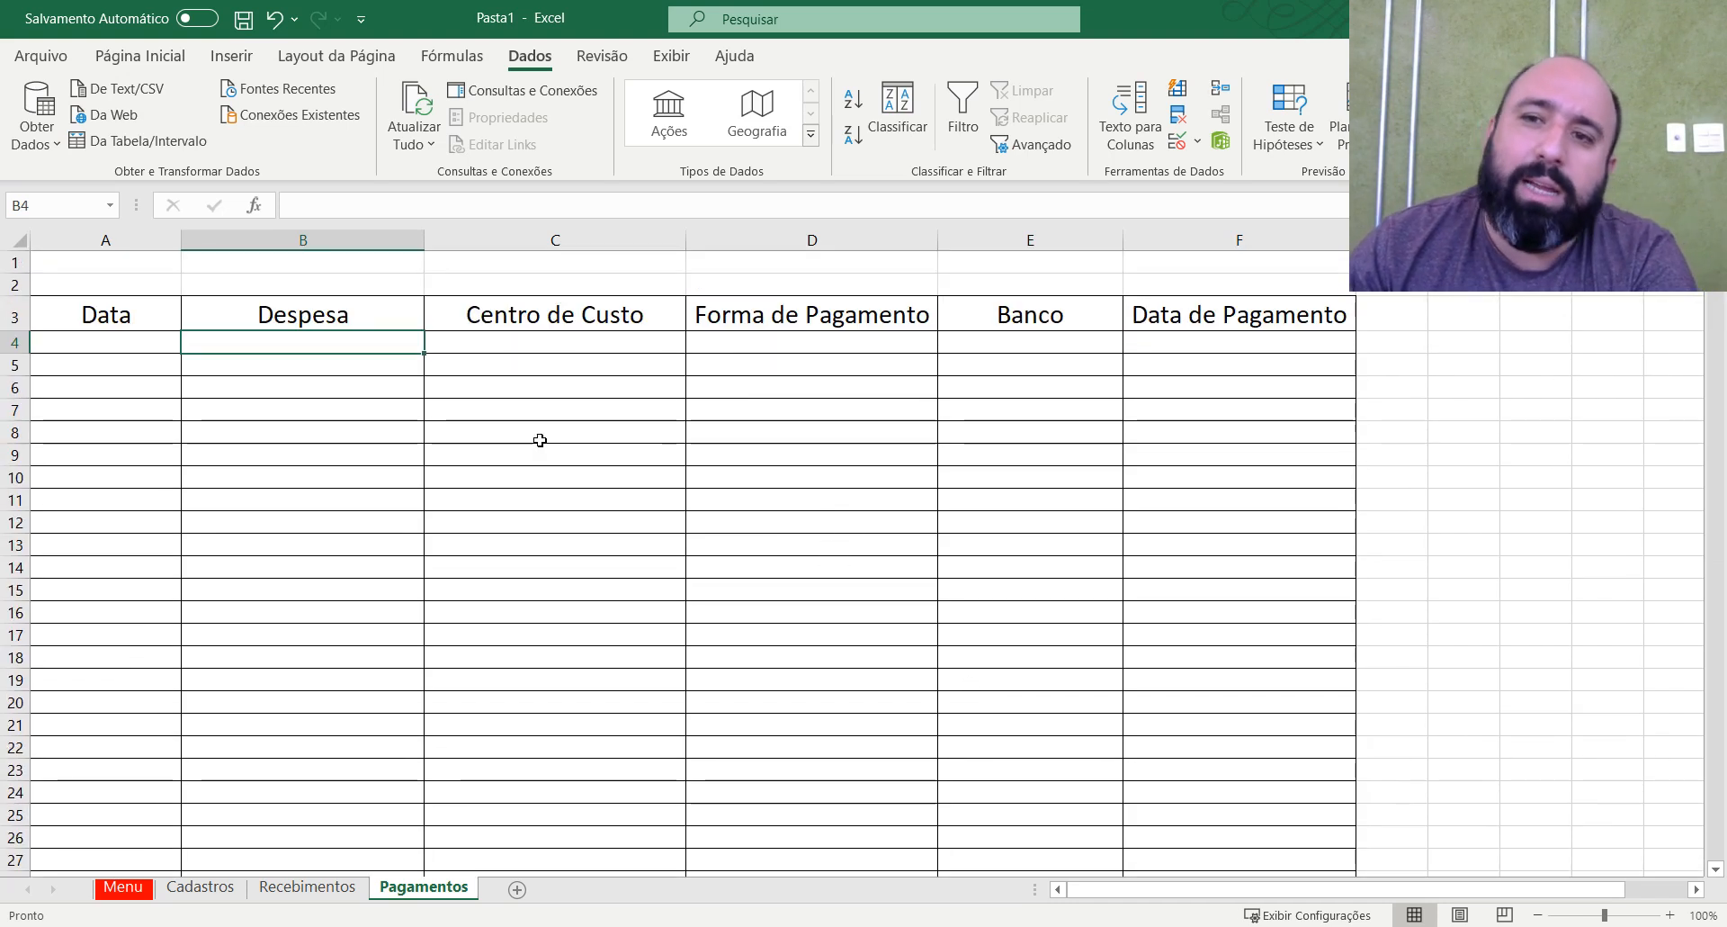
left_click(755, 558)
scroll(753, 585, "down", 4)
scroll(751, 605, "up", 4)
left_click(526, 343)
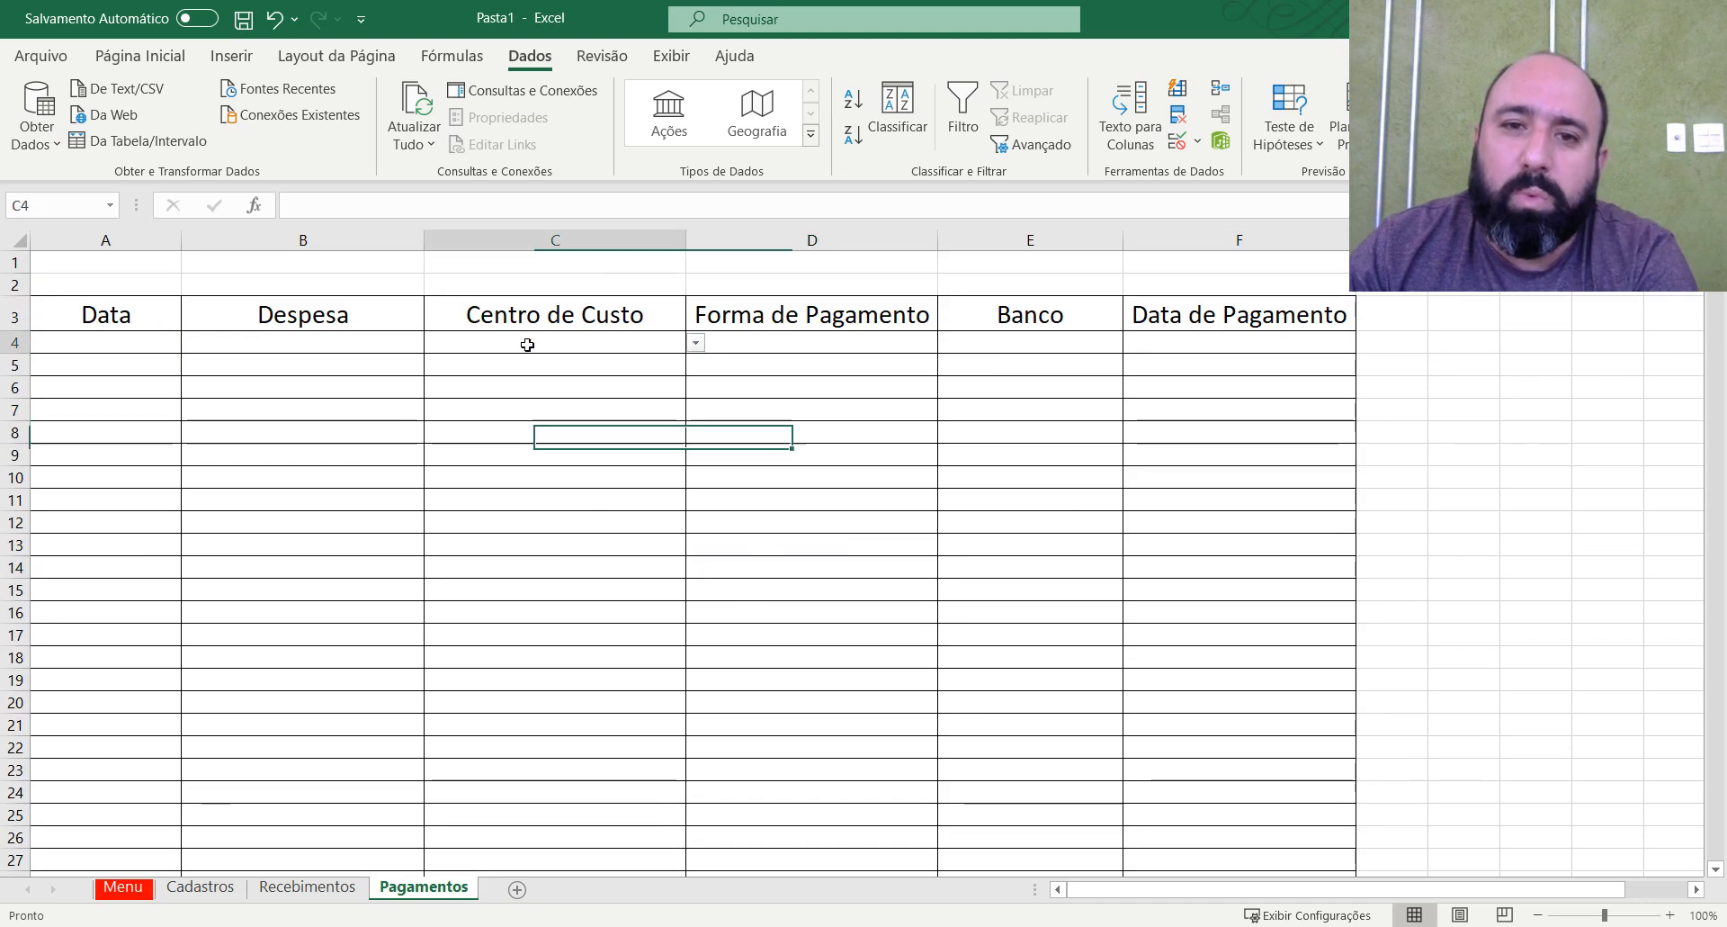
Save the workbook in the Área de Trabalho folder under the file name Planilha Financeira.
left_click(243, 19)
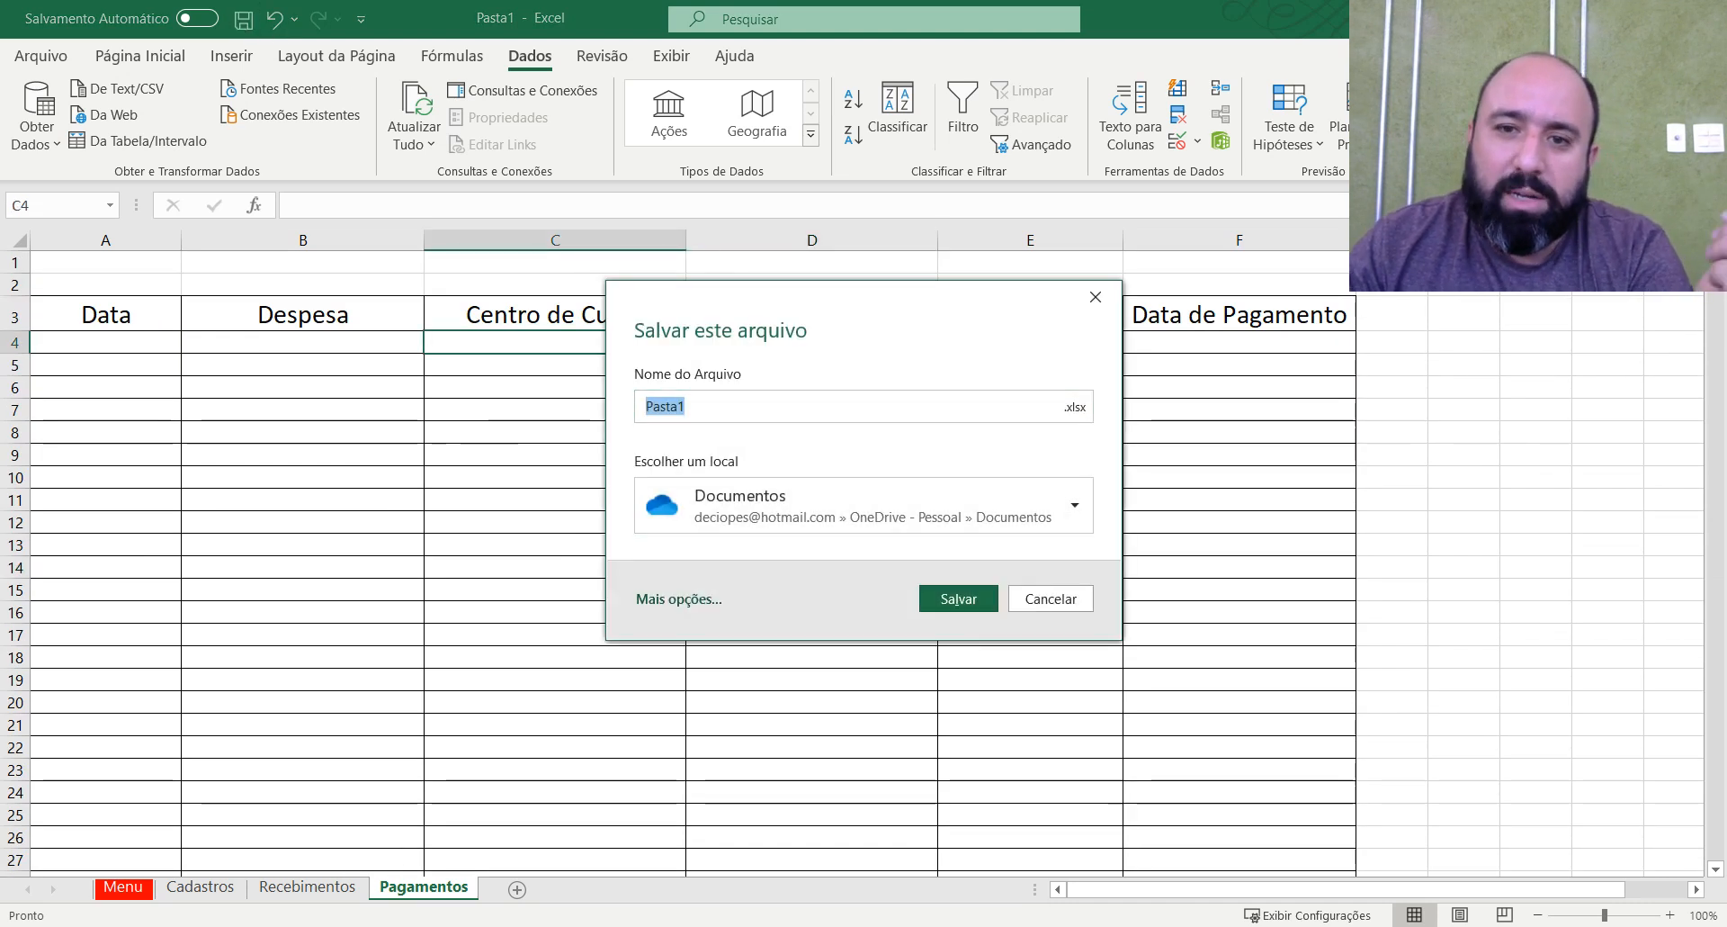
left_click(1074, 505)
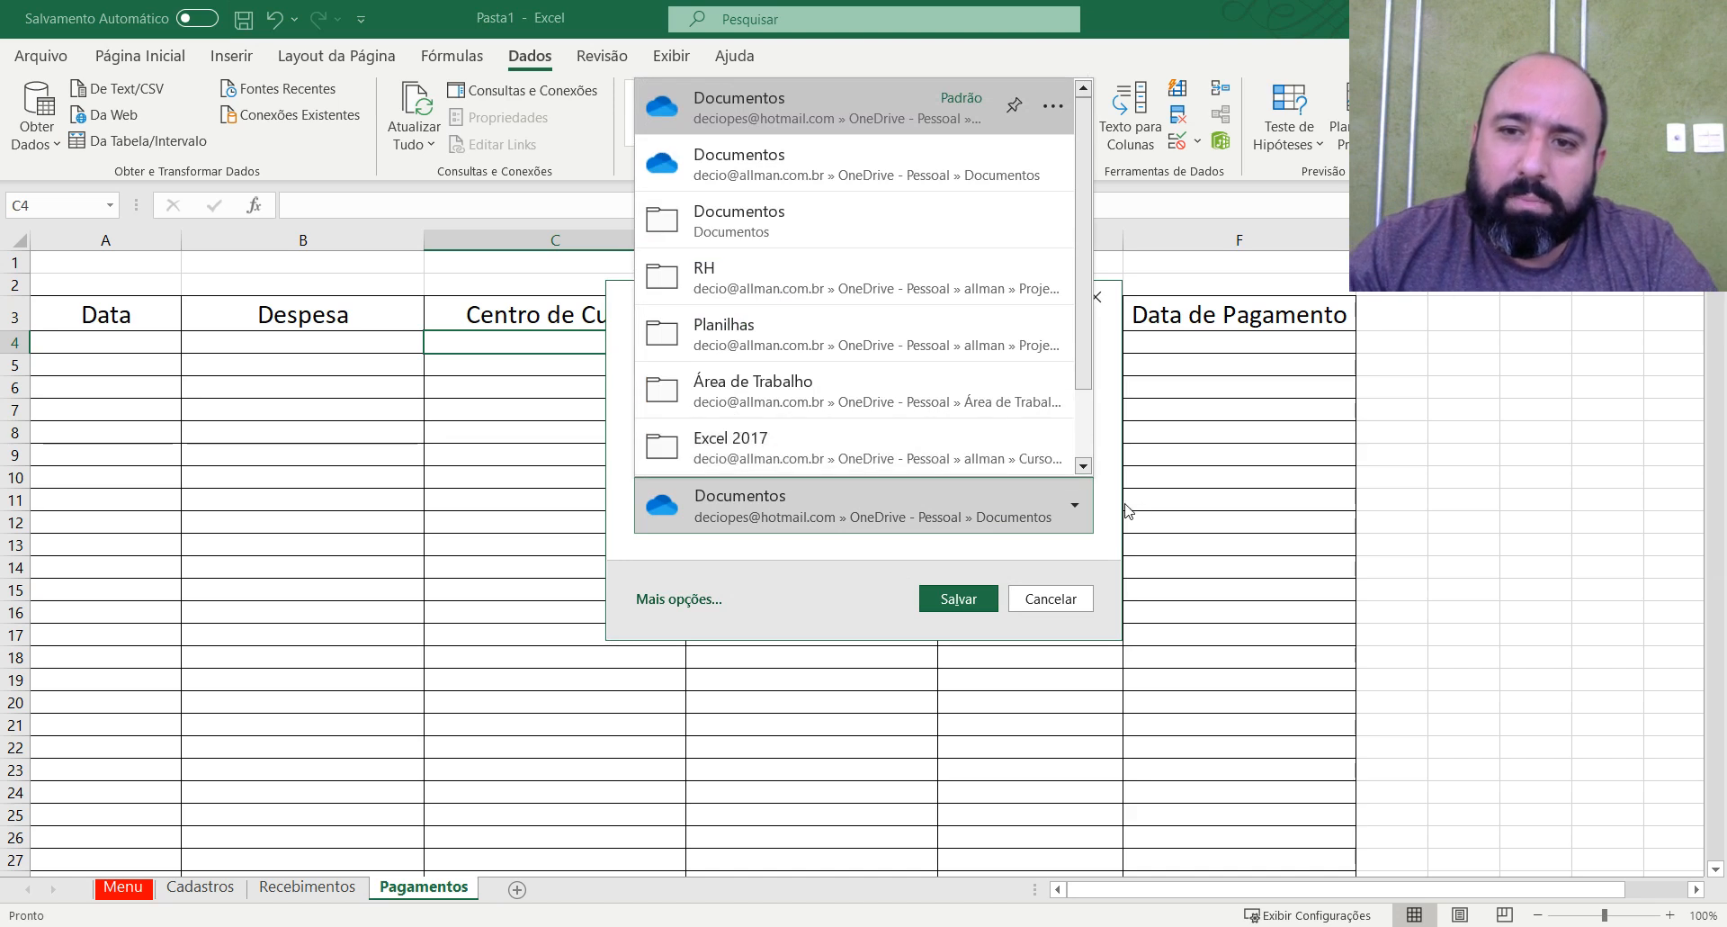
scroll(854, 270, "down", 2)
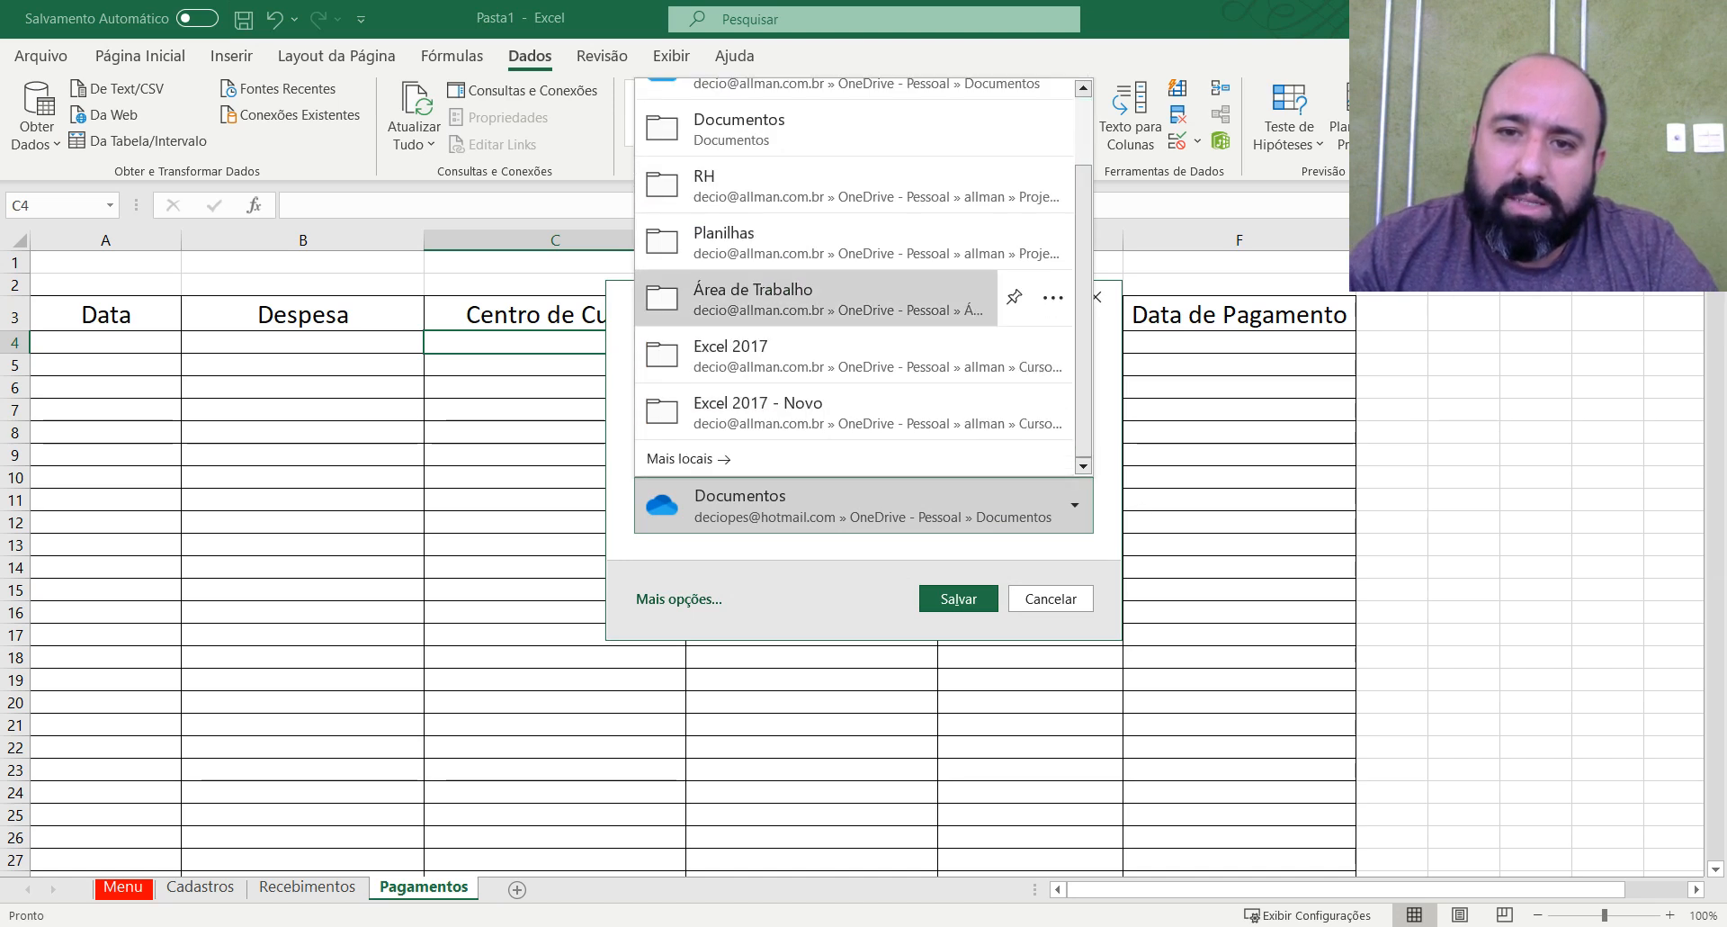
left_click(855, 293)
left_click(665, 407)
type("Planilha F")
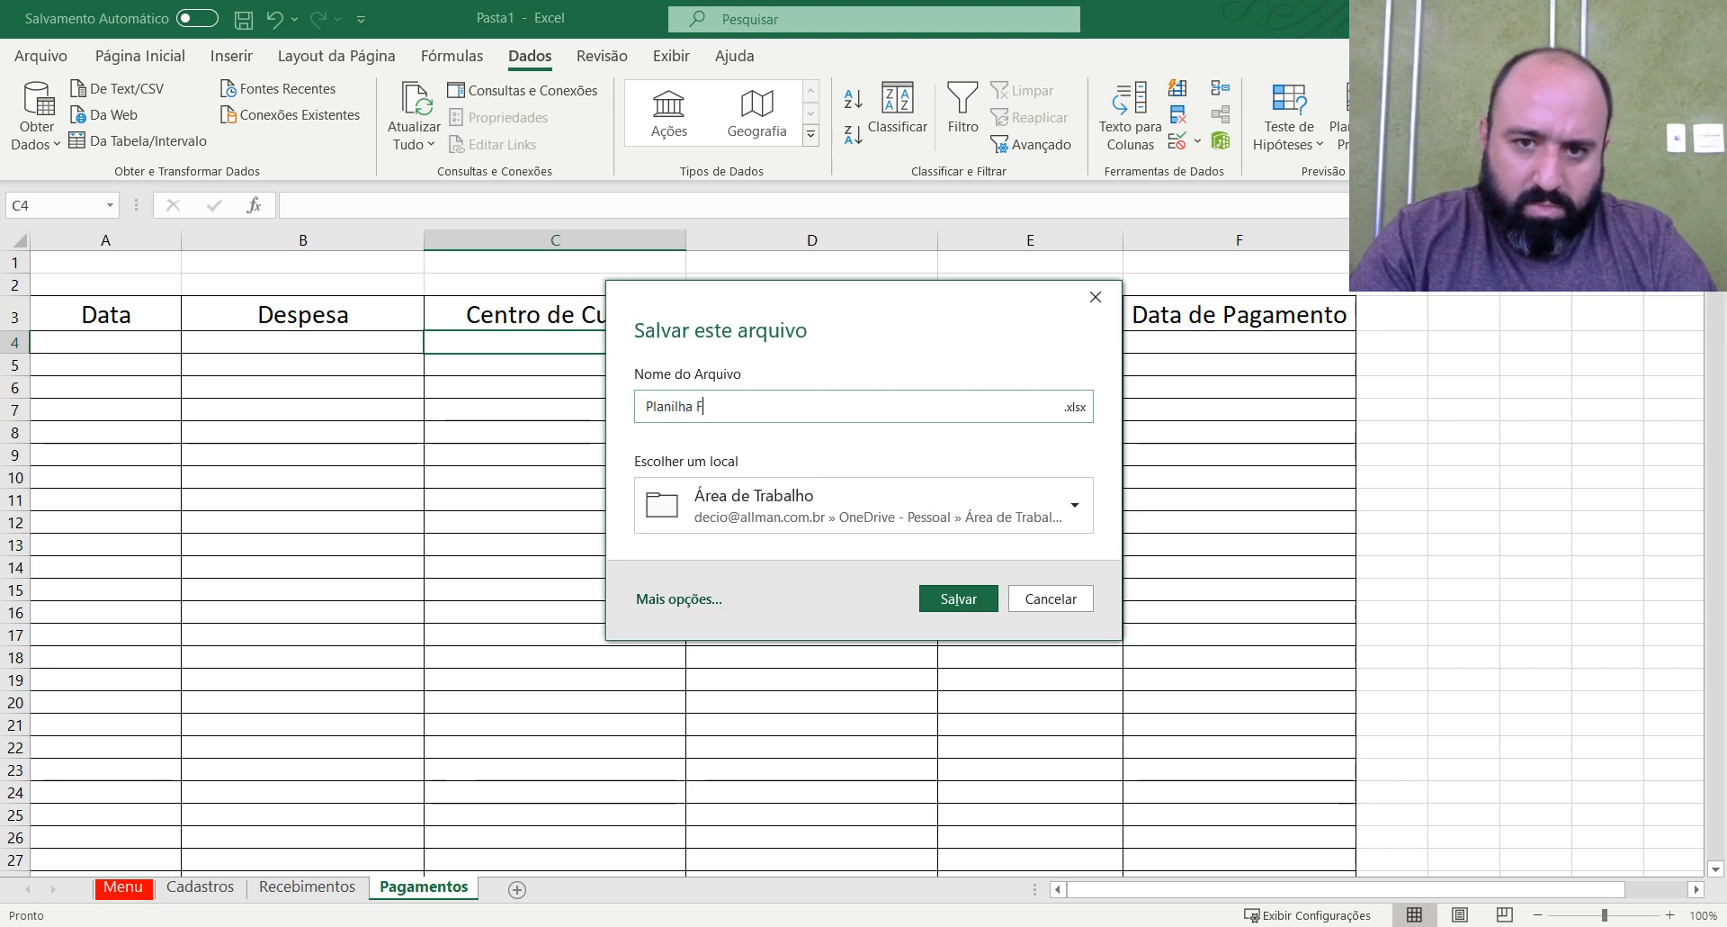
type("inanceira")
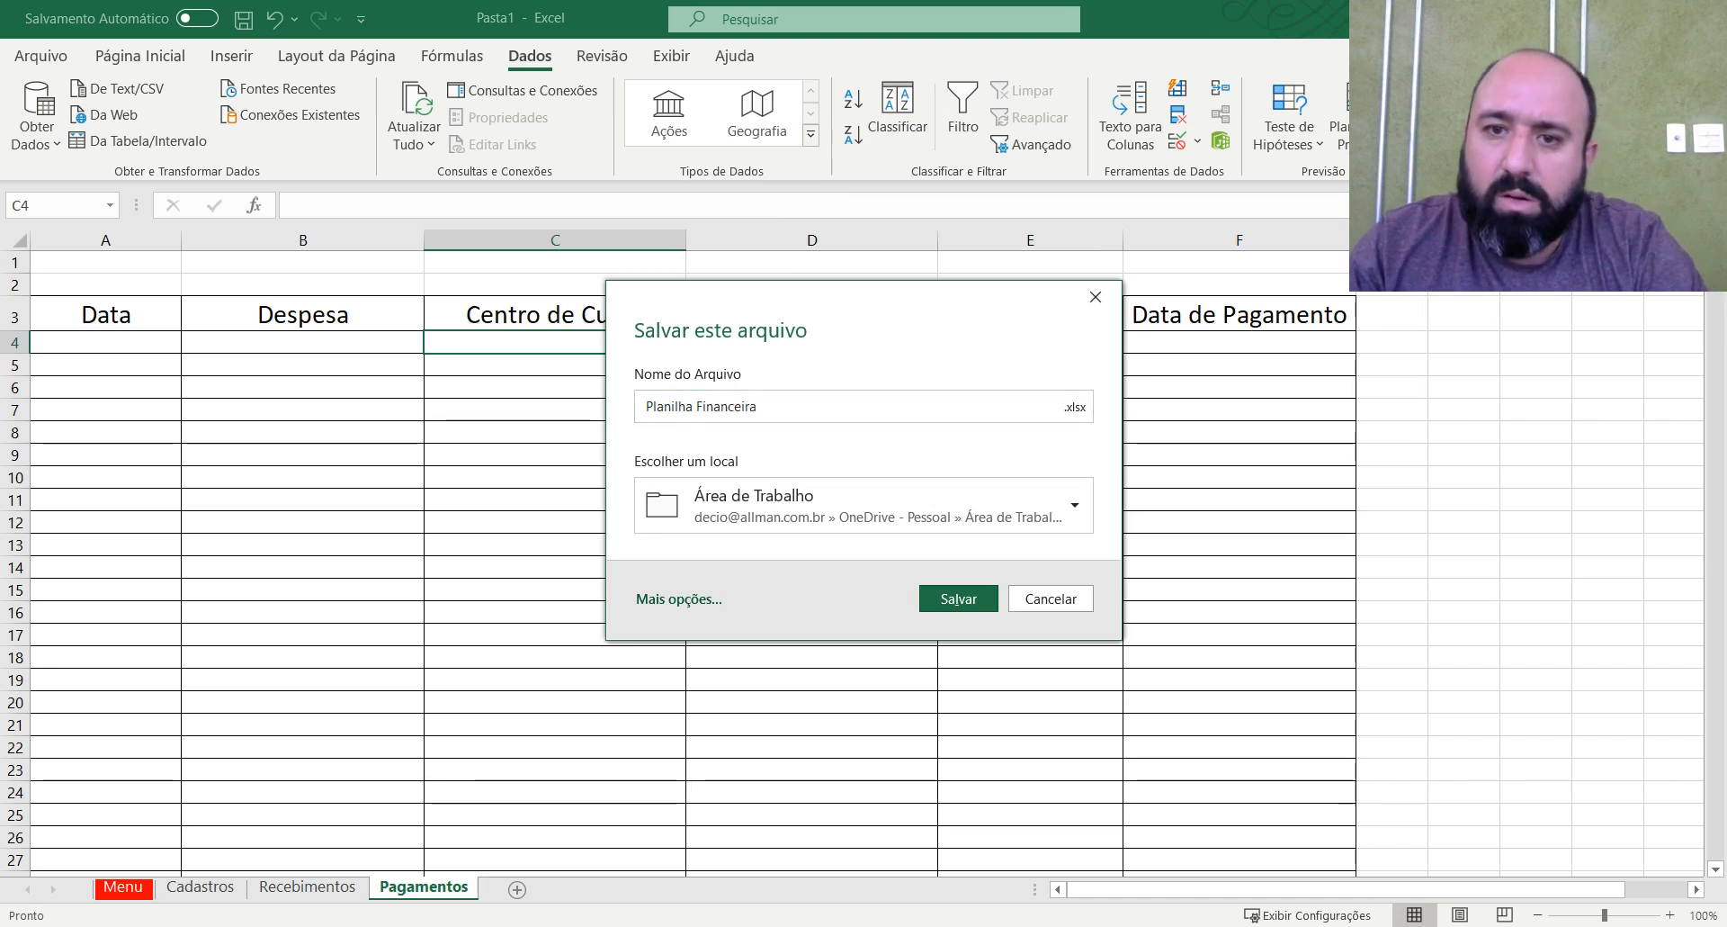
left_click(956, 600)
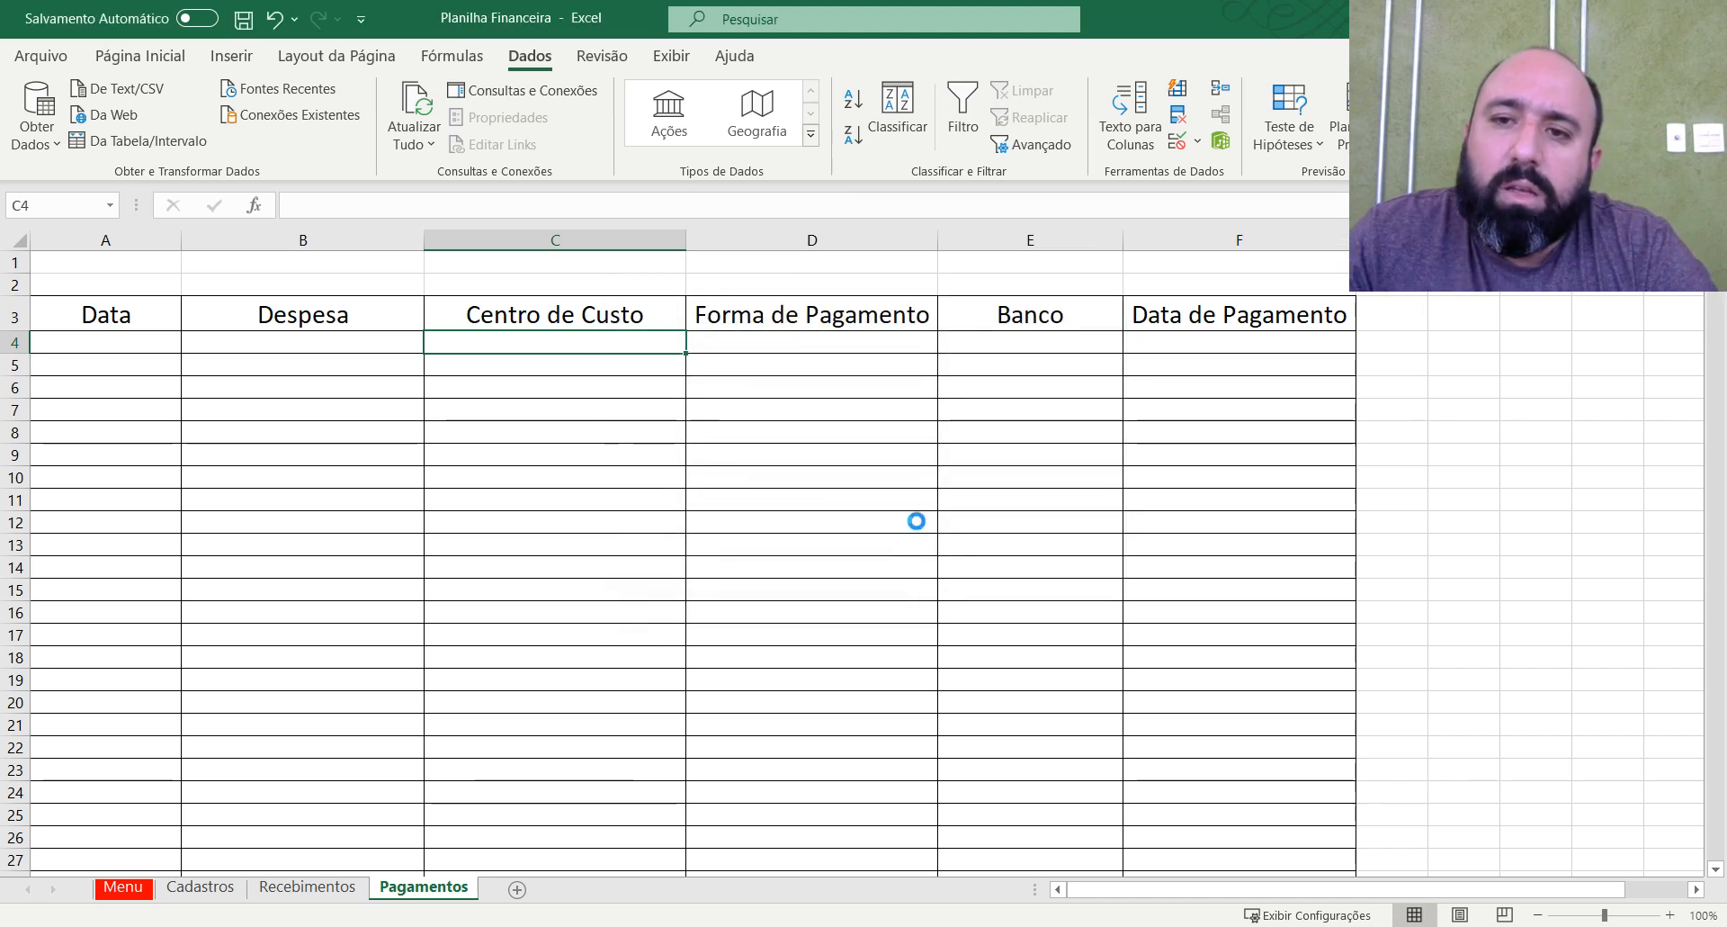
left_click(859, 500)
left_click(778, 455)
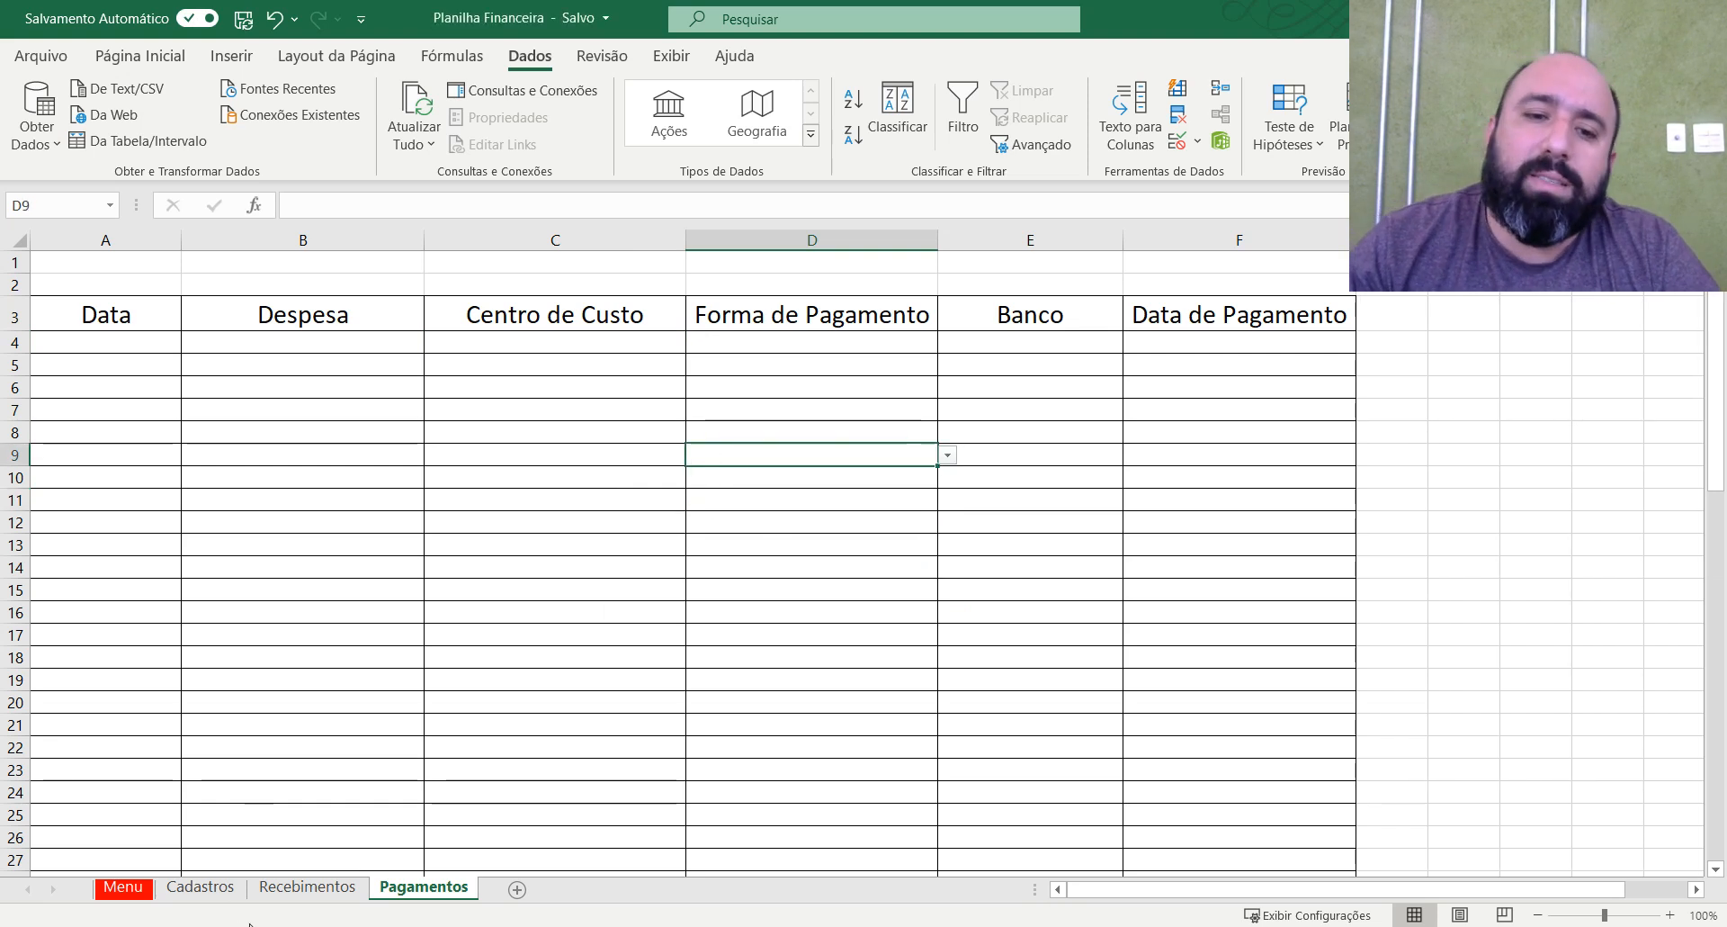
On the Recebimentos sheet, replace the Despesa header in B4 with Recebimento.
left_click(308, 887)
scroll(636, 720, "down", 5)
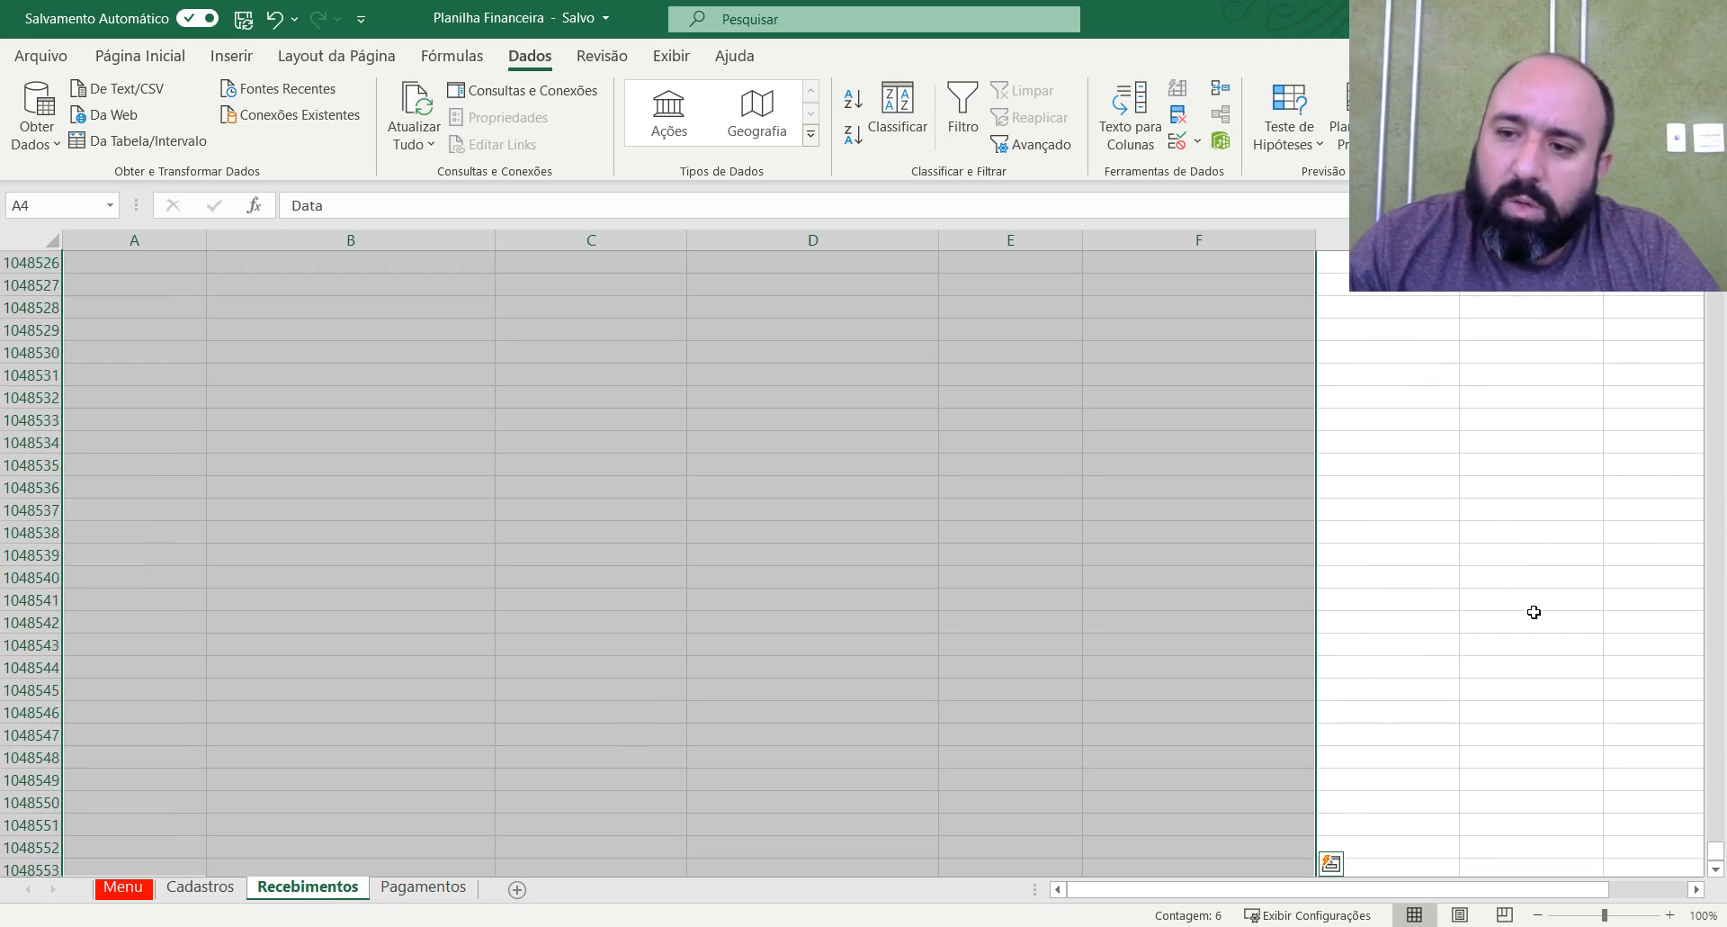
left_click_drag(1716, 854, 1716, 251)
left_click(1355, 432)
left_click(126, 338)
left_click(317, 338)
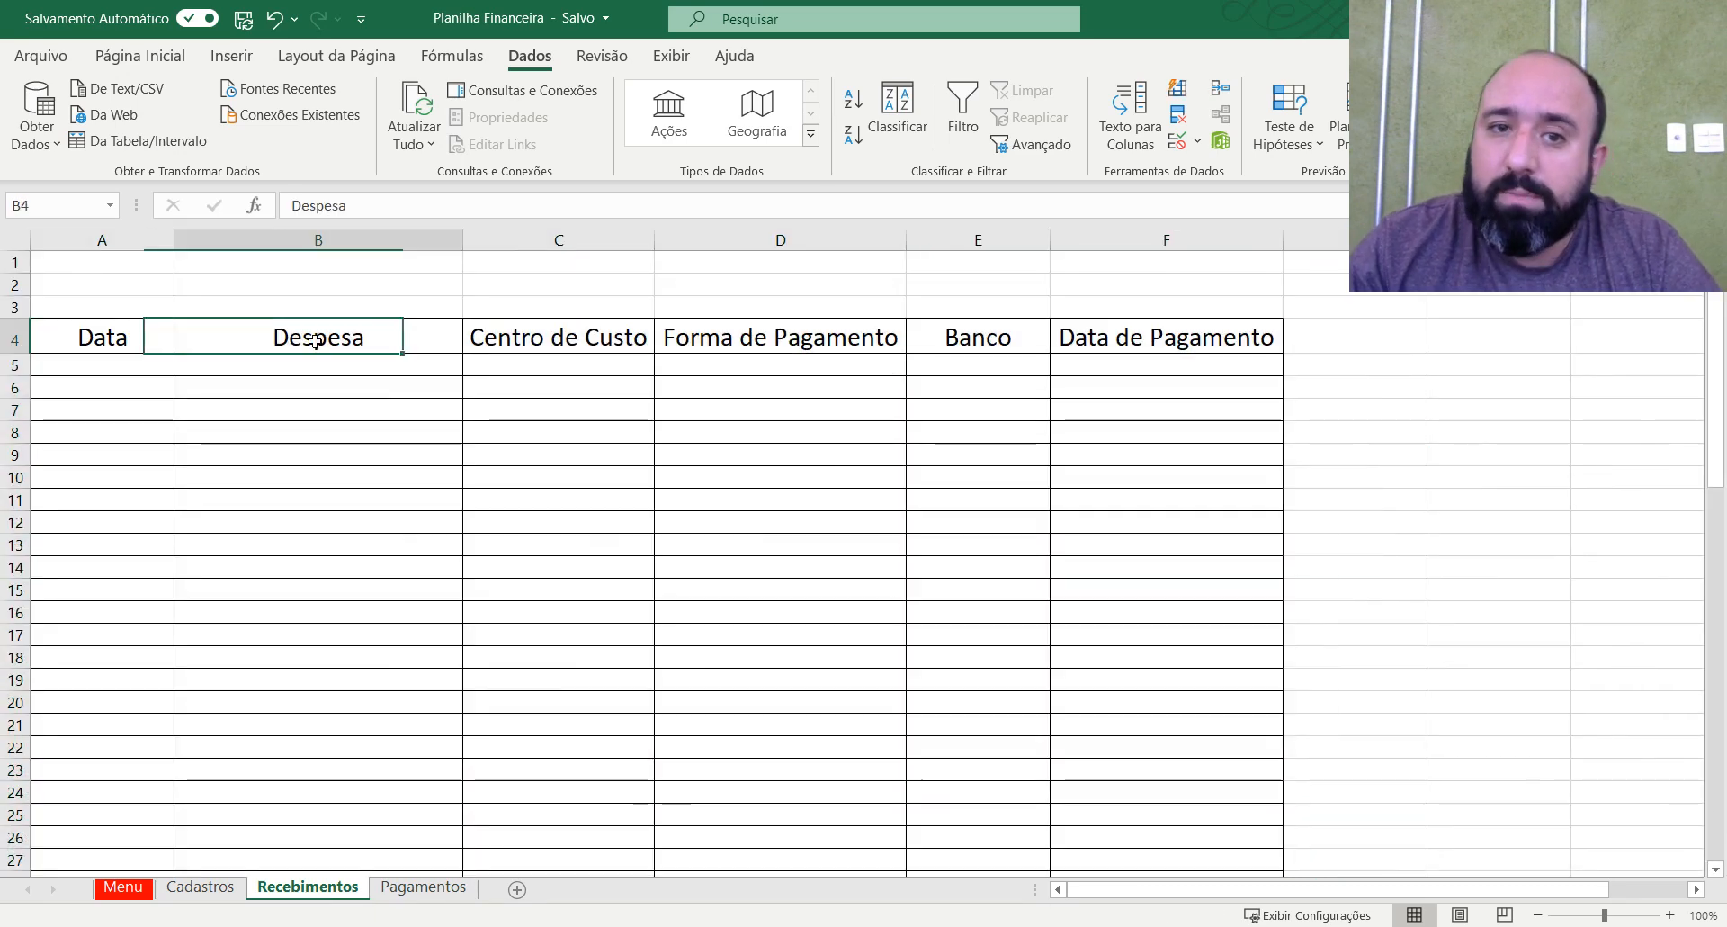
type("Recebimn")
key("BackSpace")
type("entro")
key("Tab")
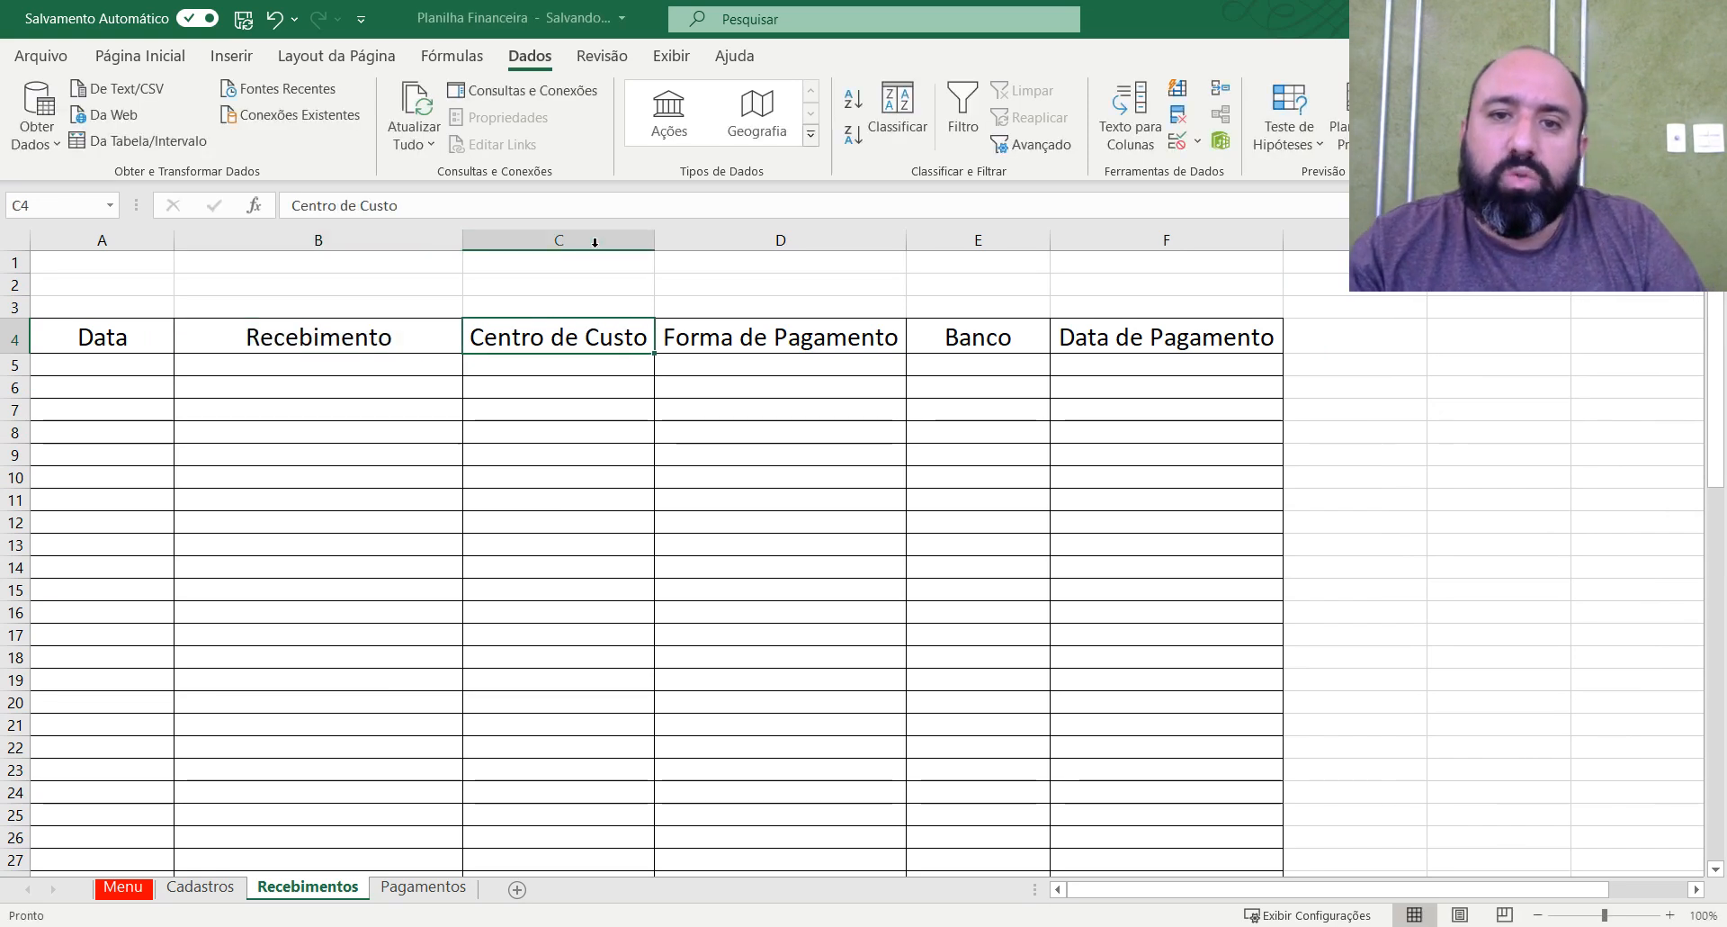
Change the header in D4 to Forma de Recebimento and fit column D's width to the text.
left_click(824, 340)
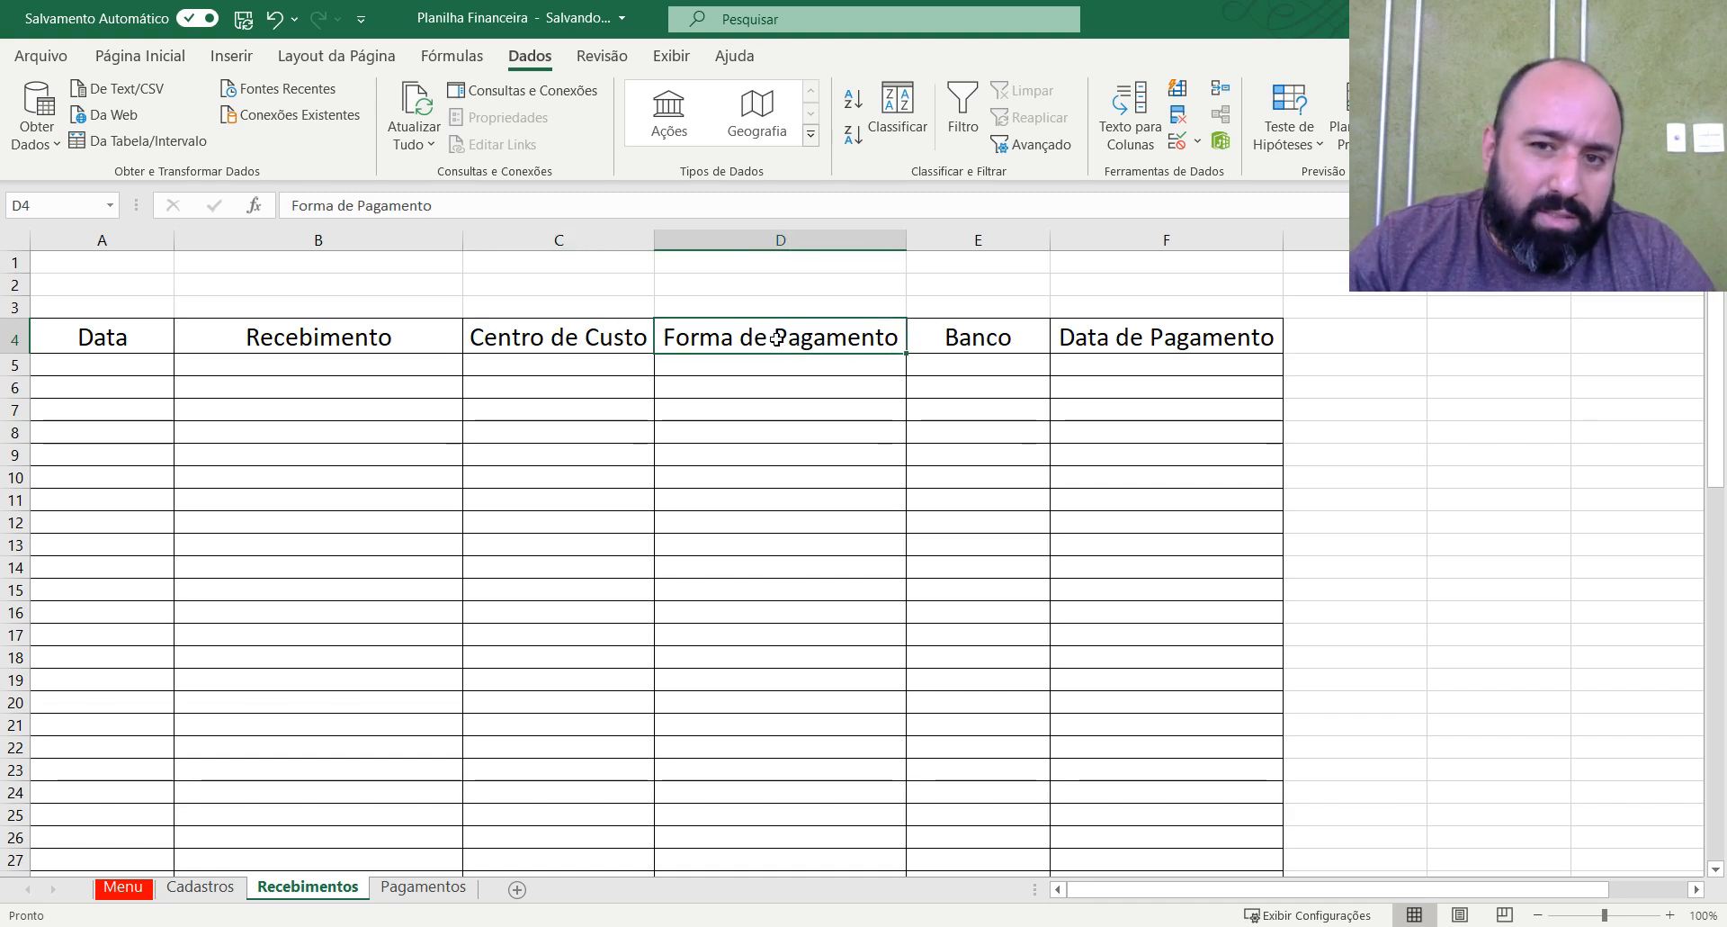
left_click_drag(778, 341, 949, 344)
type("R")
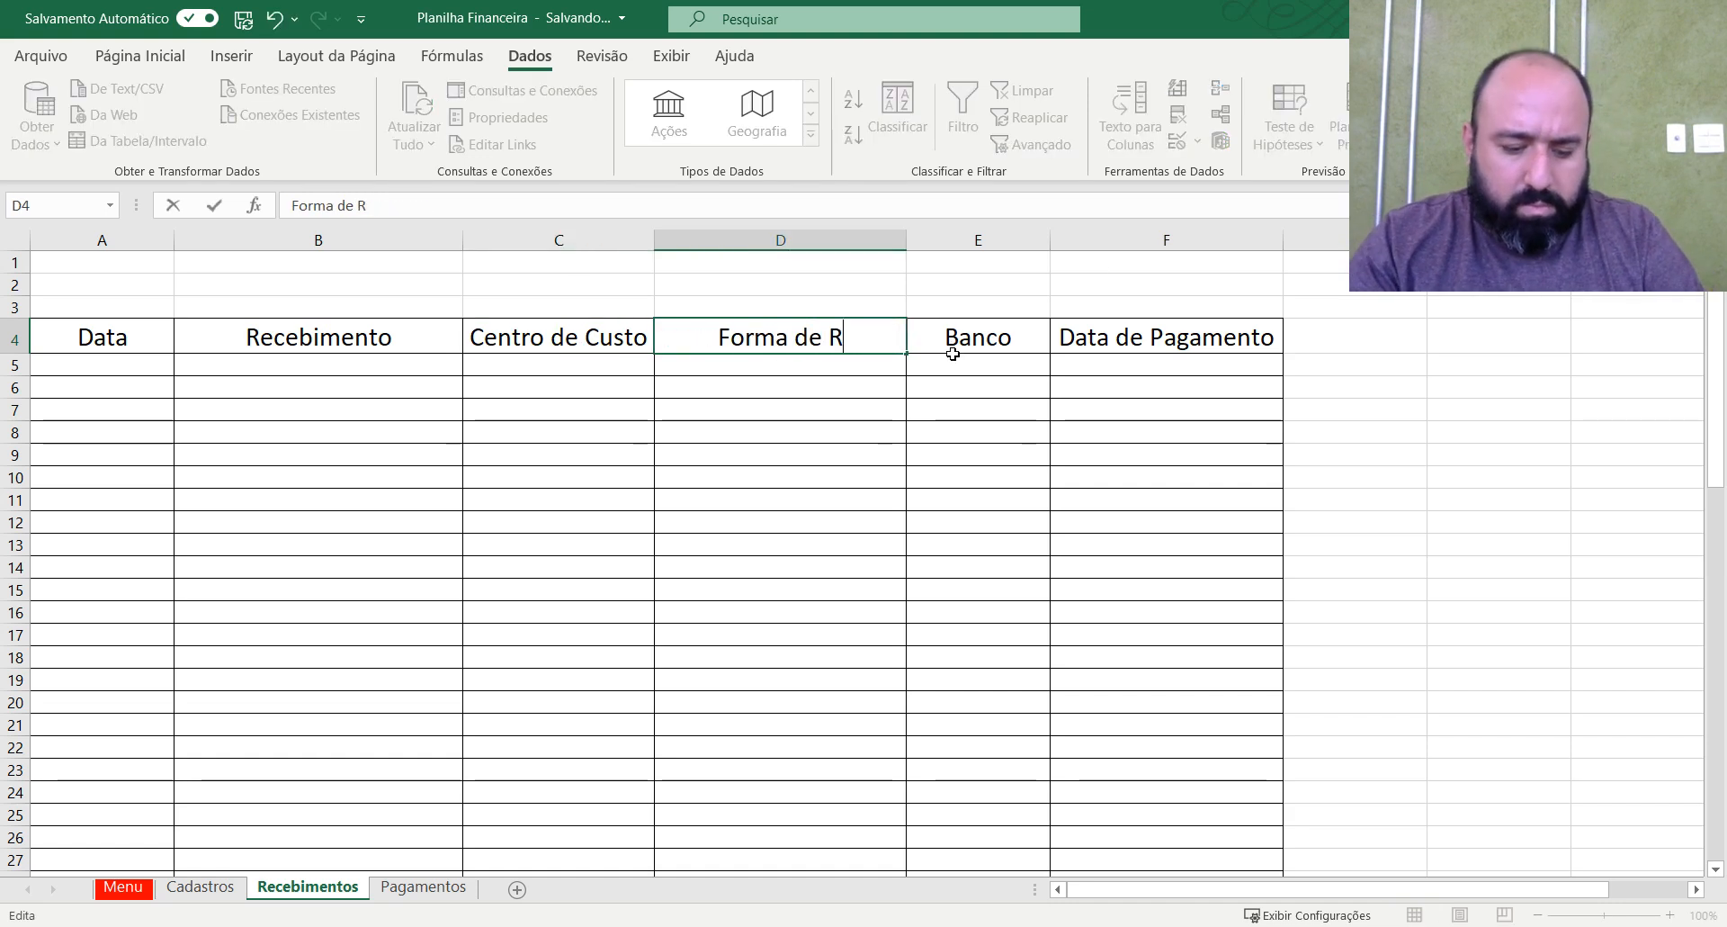
type("ecebimento")
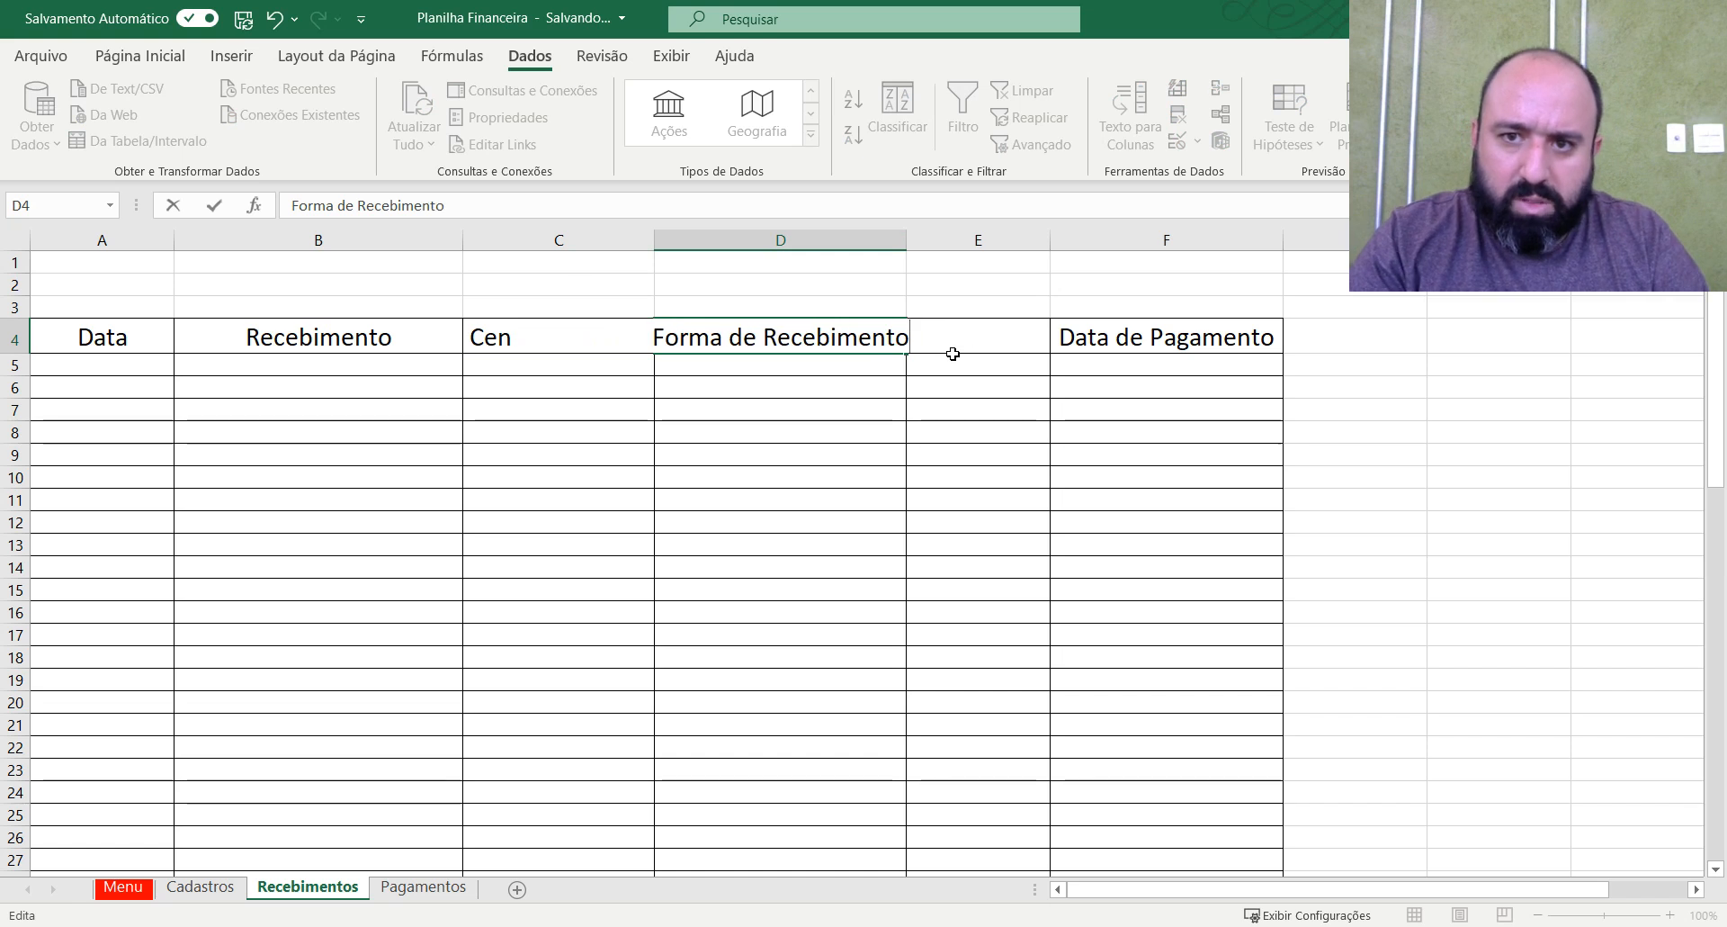
left_click(1041, 346)
double_click(907, 232)
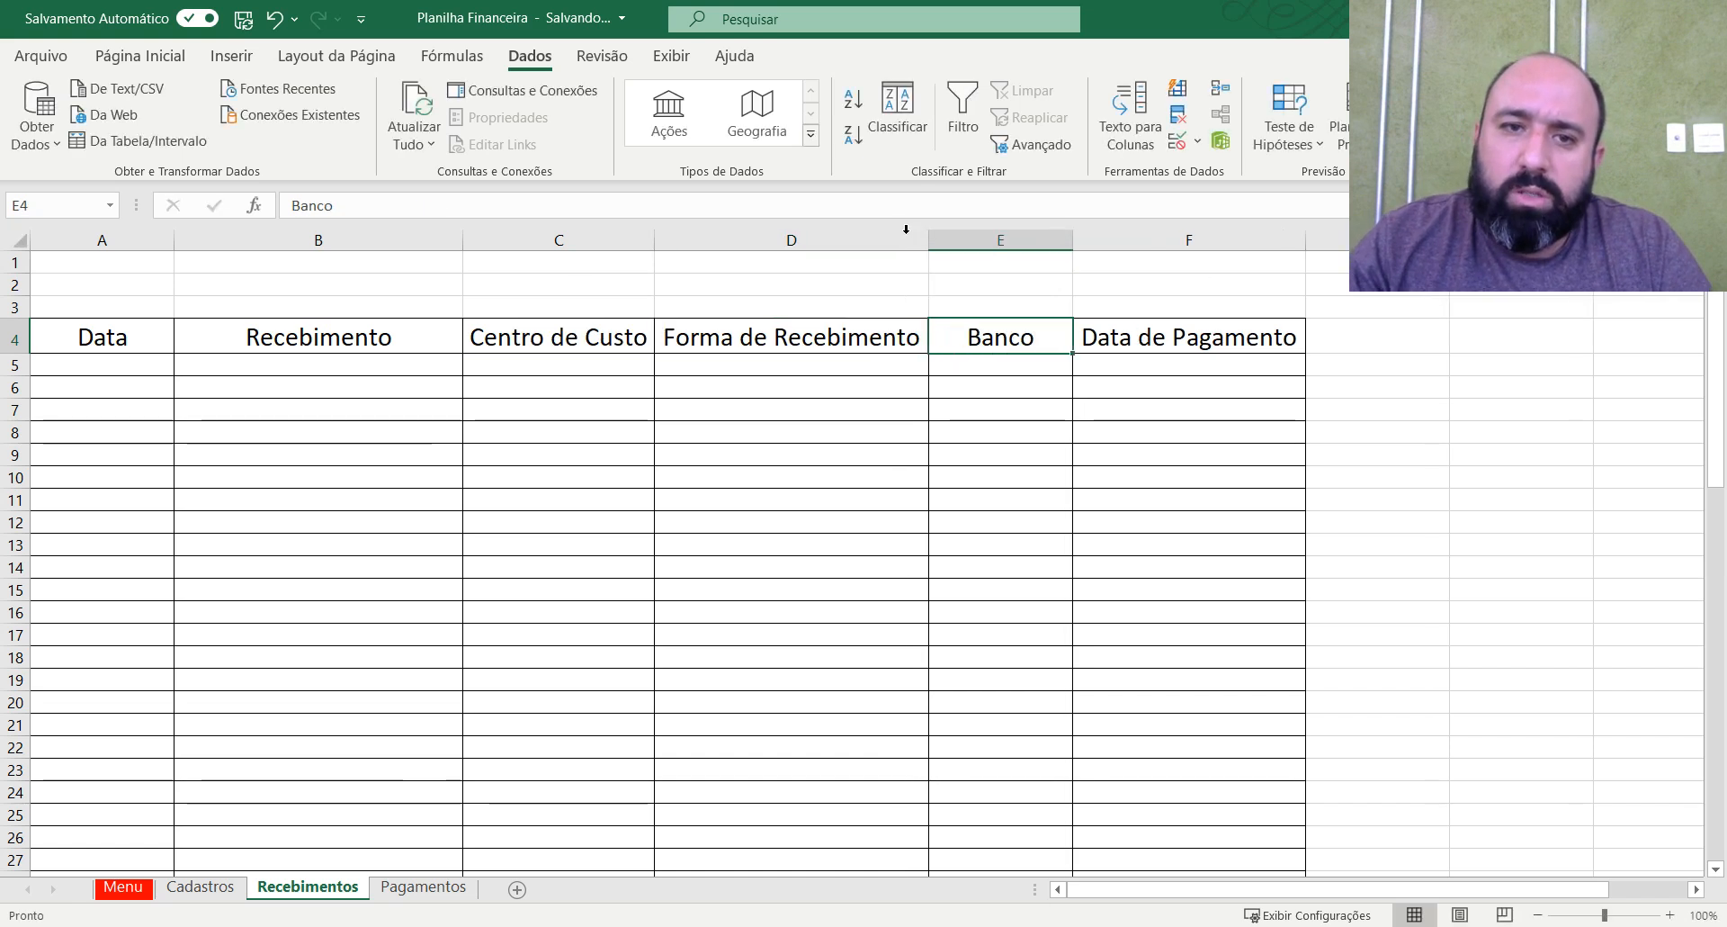
Change the header in F4 to Data de Recebimento and fit column F's width to the text.
left_click(1210, 351)
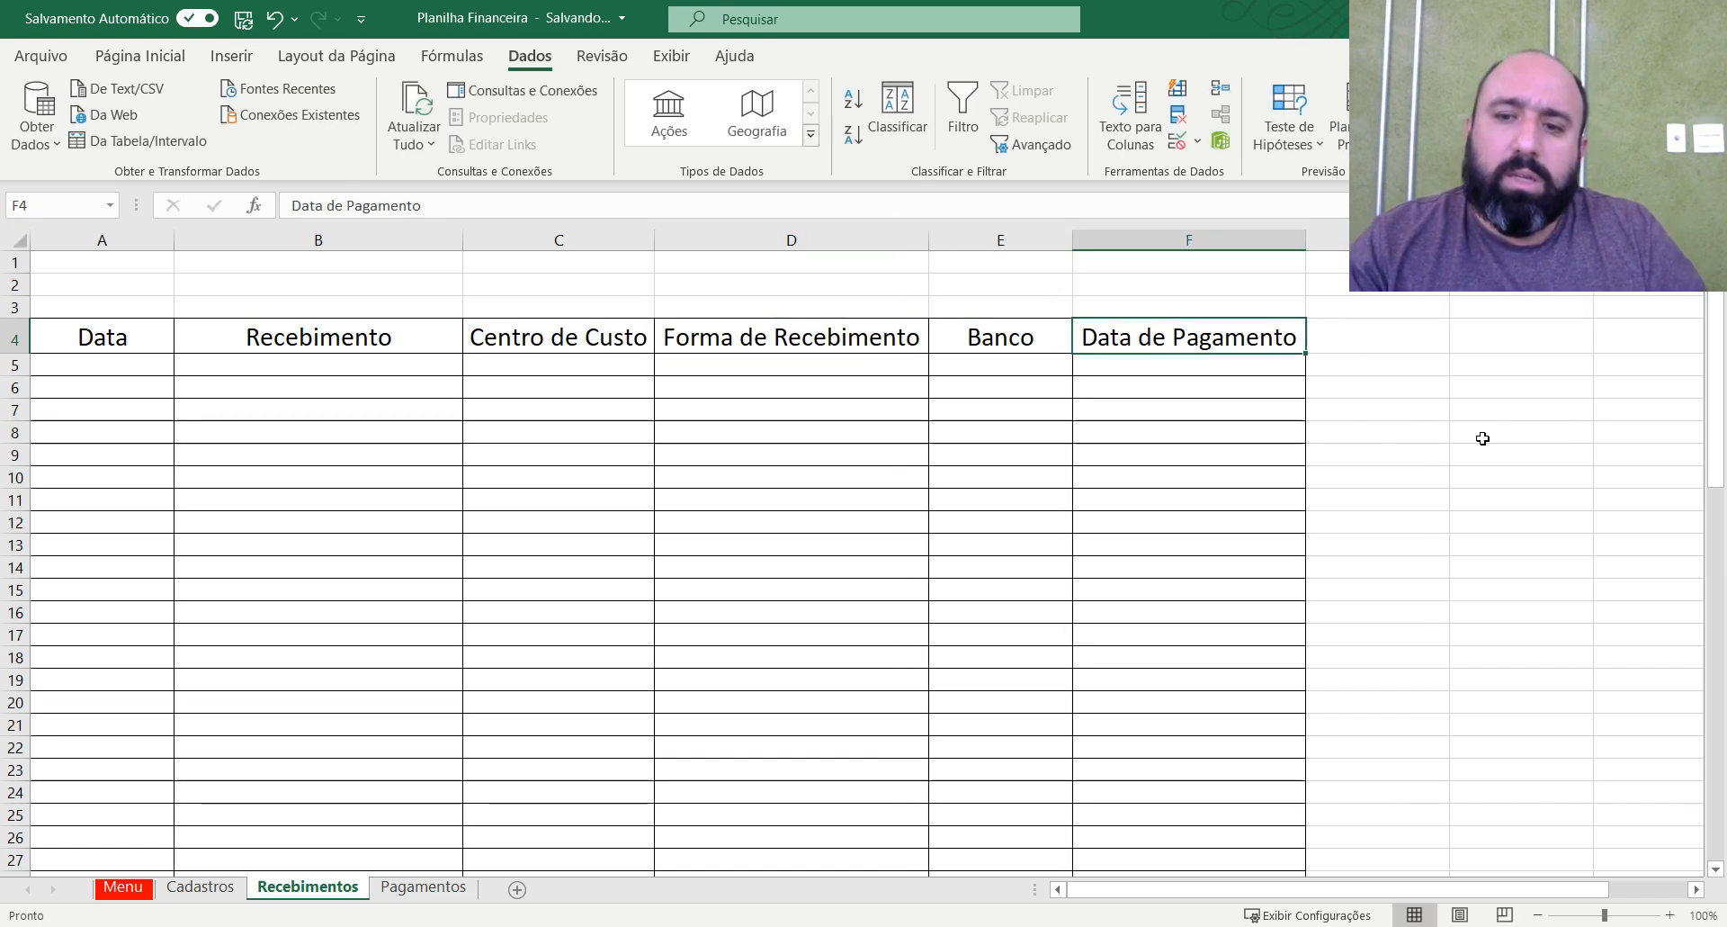
key("F2")
key("BackSpace")
key("BackSpace")
key("BackSpace")
key("BackSpace")
key("BackSpace")
key("BackSpace")
key("BackSpace")
key("BackSpace")
key("BackSpace")
key("BackSpace")
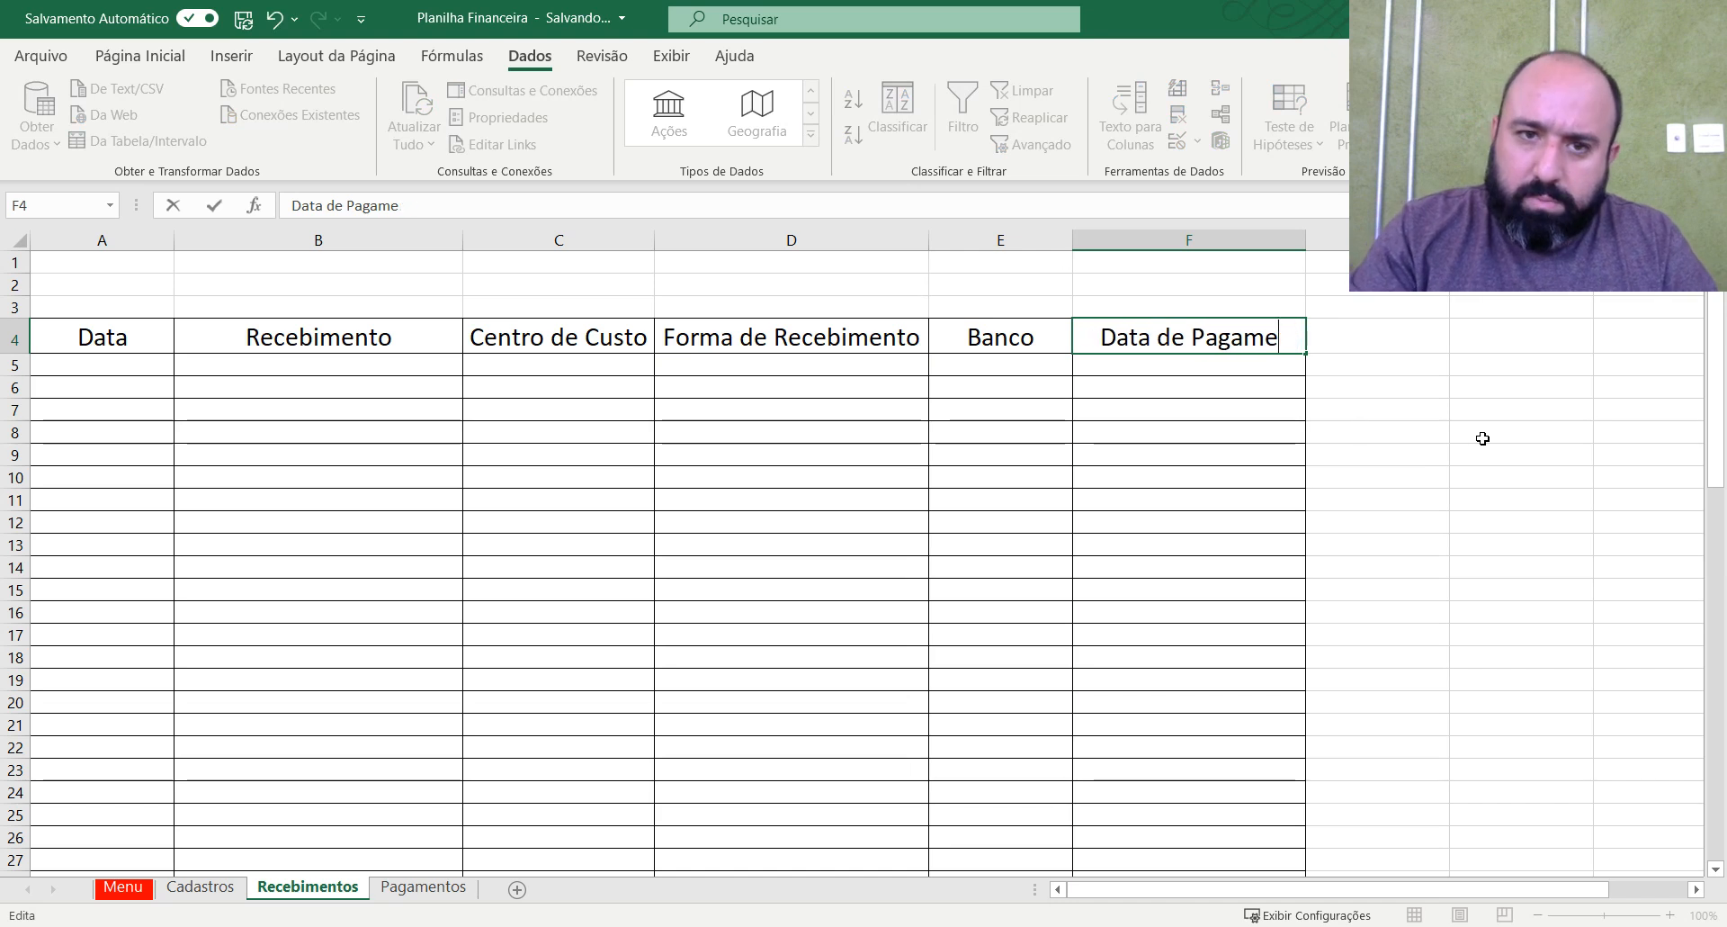
type("Rece")
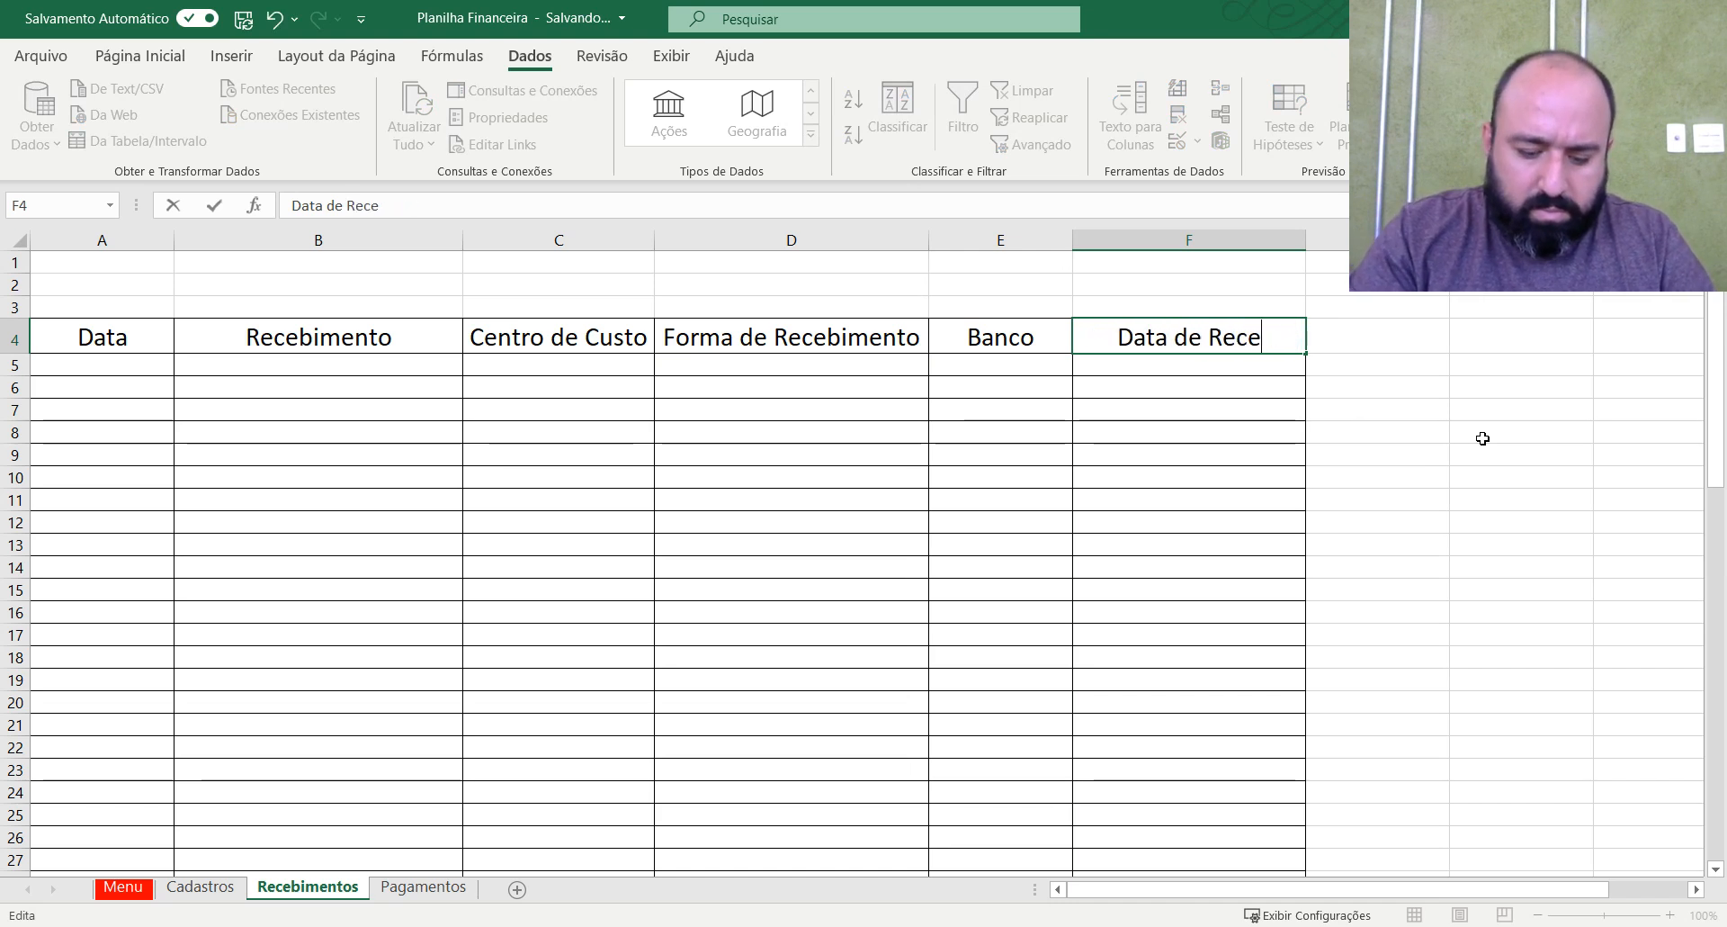
type("bimenti")
key("BackSpace")
key("BackSpace")
key("BackSpace")
type("nto")
key("Return")
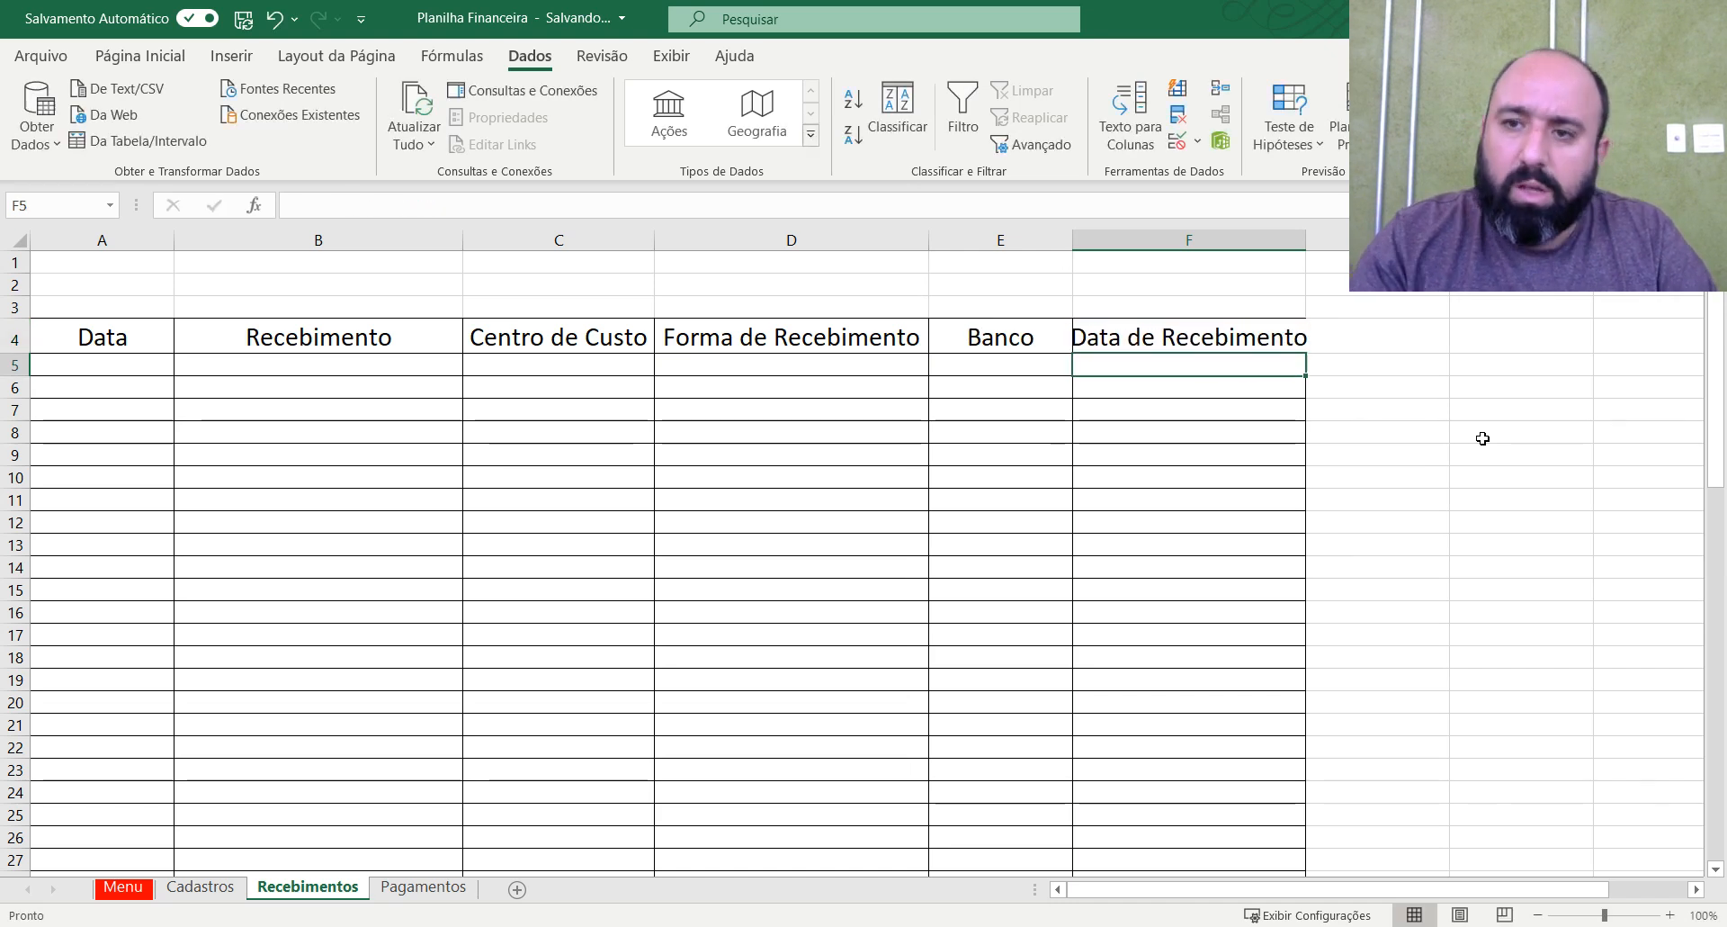
left_click(1314, 242)
double_click(1314, 236)
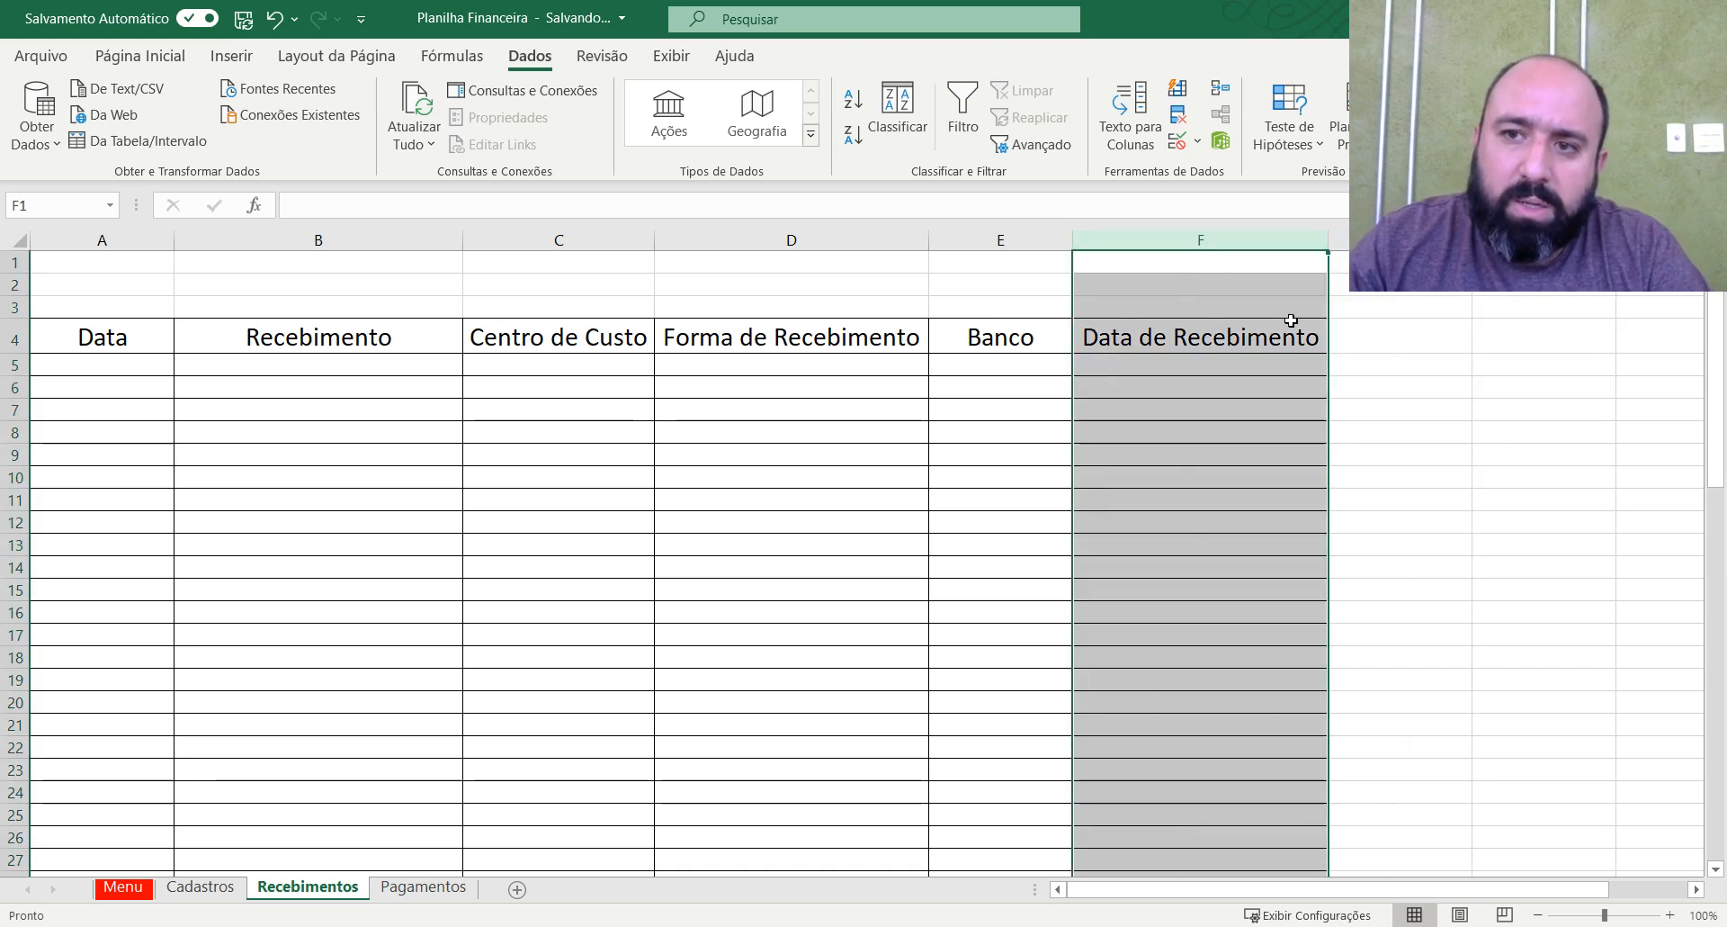
left_click(1213, 367)
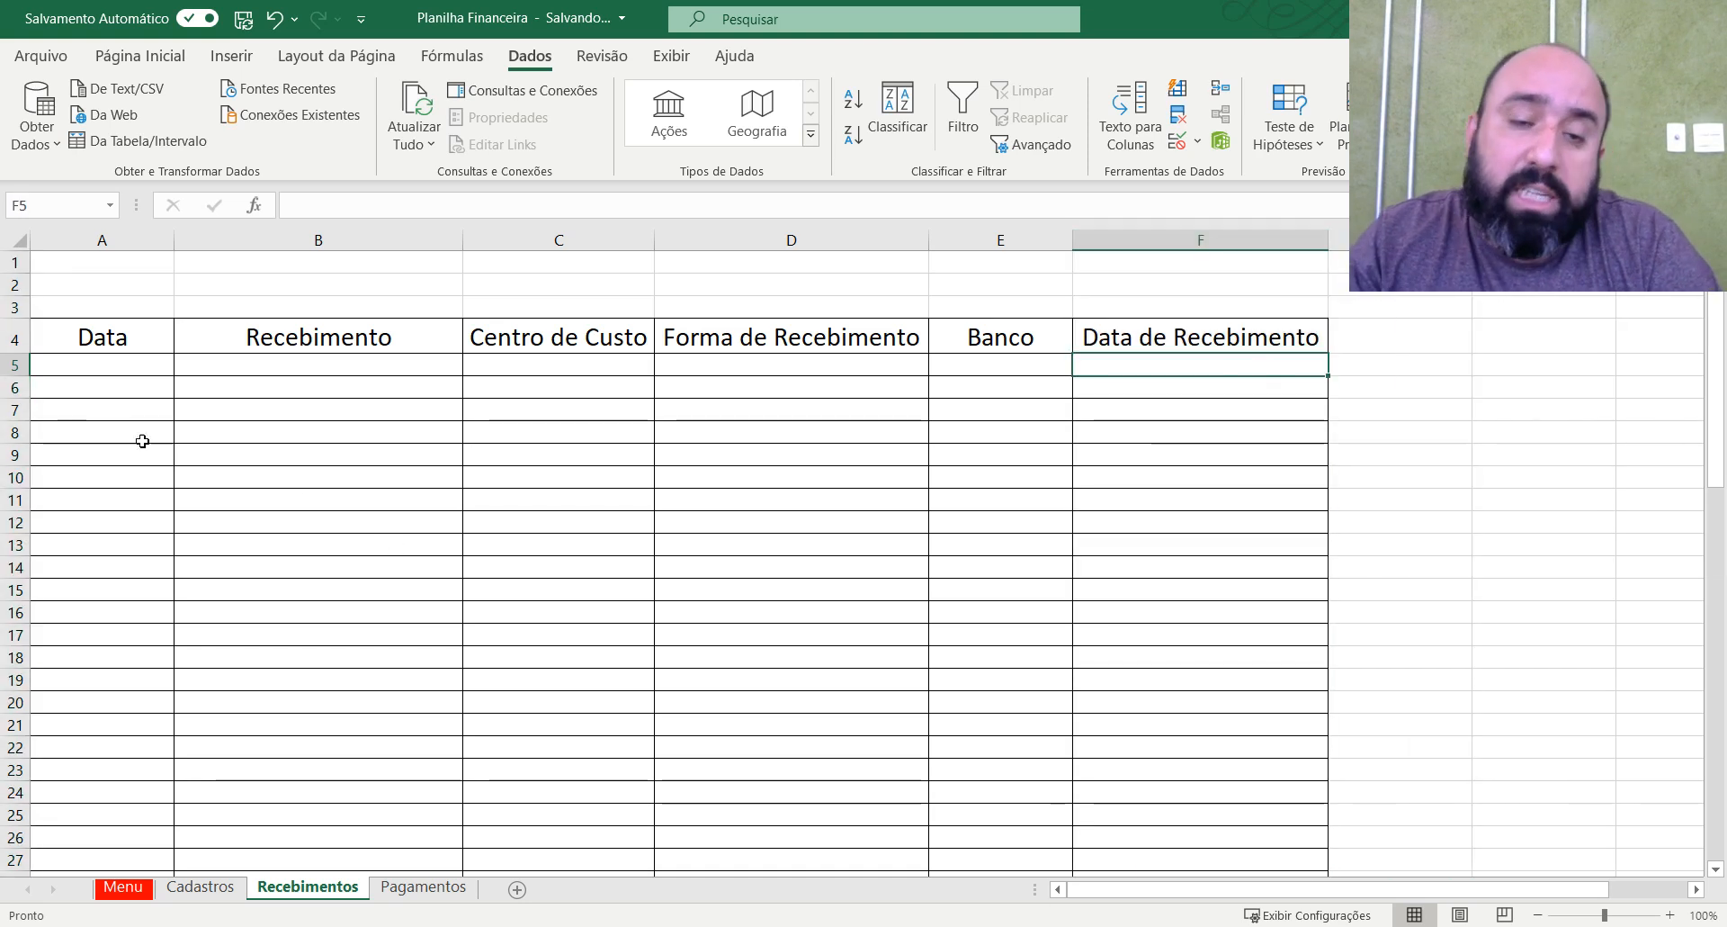
left_click(141, 355)
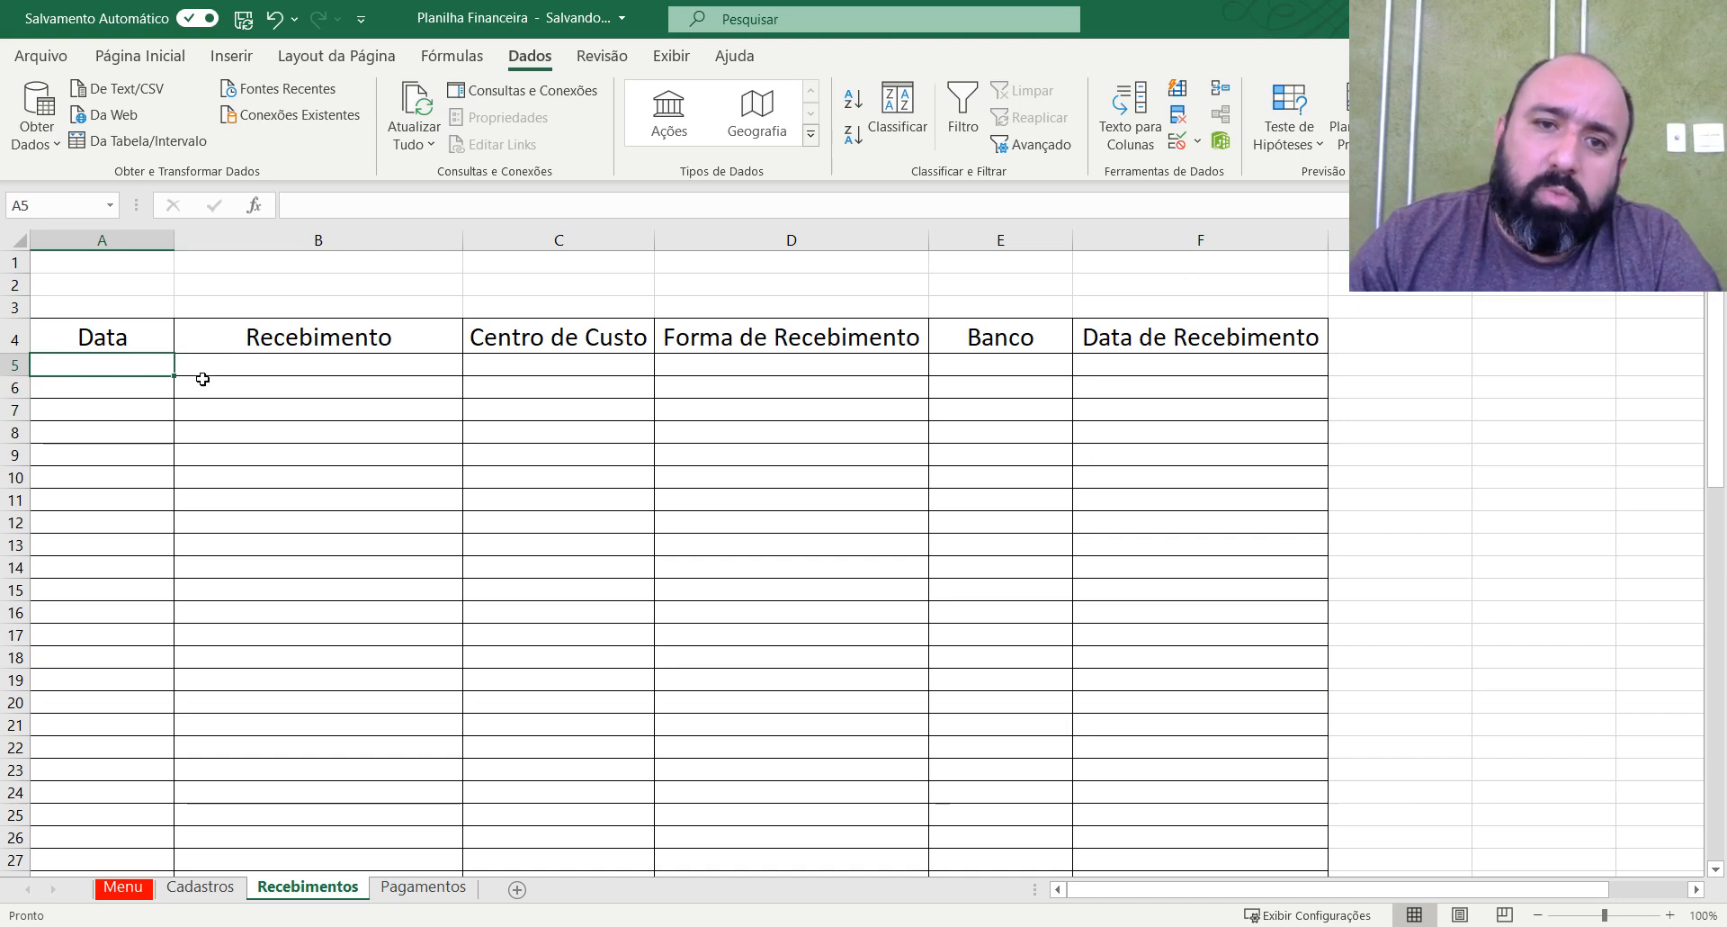
left_click_drag(1238, 366, 1232, 631)
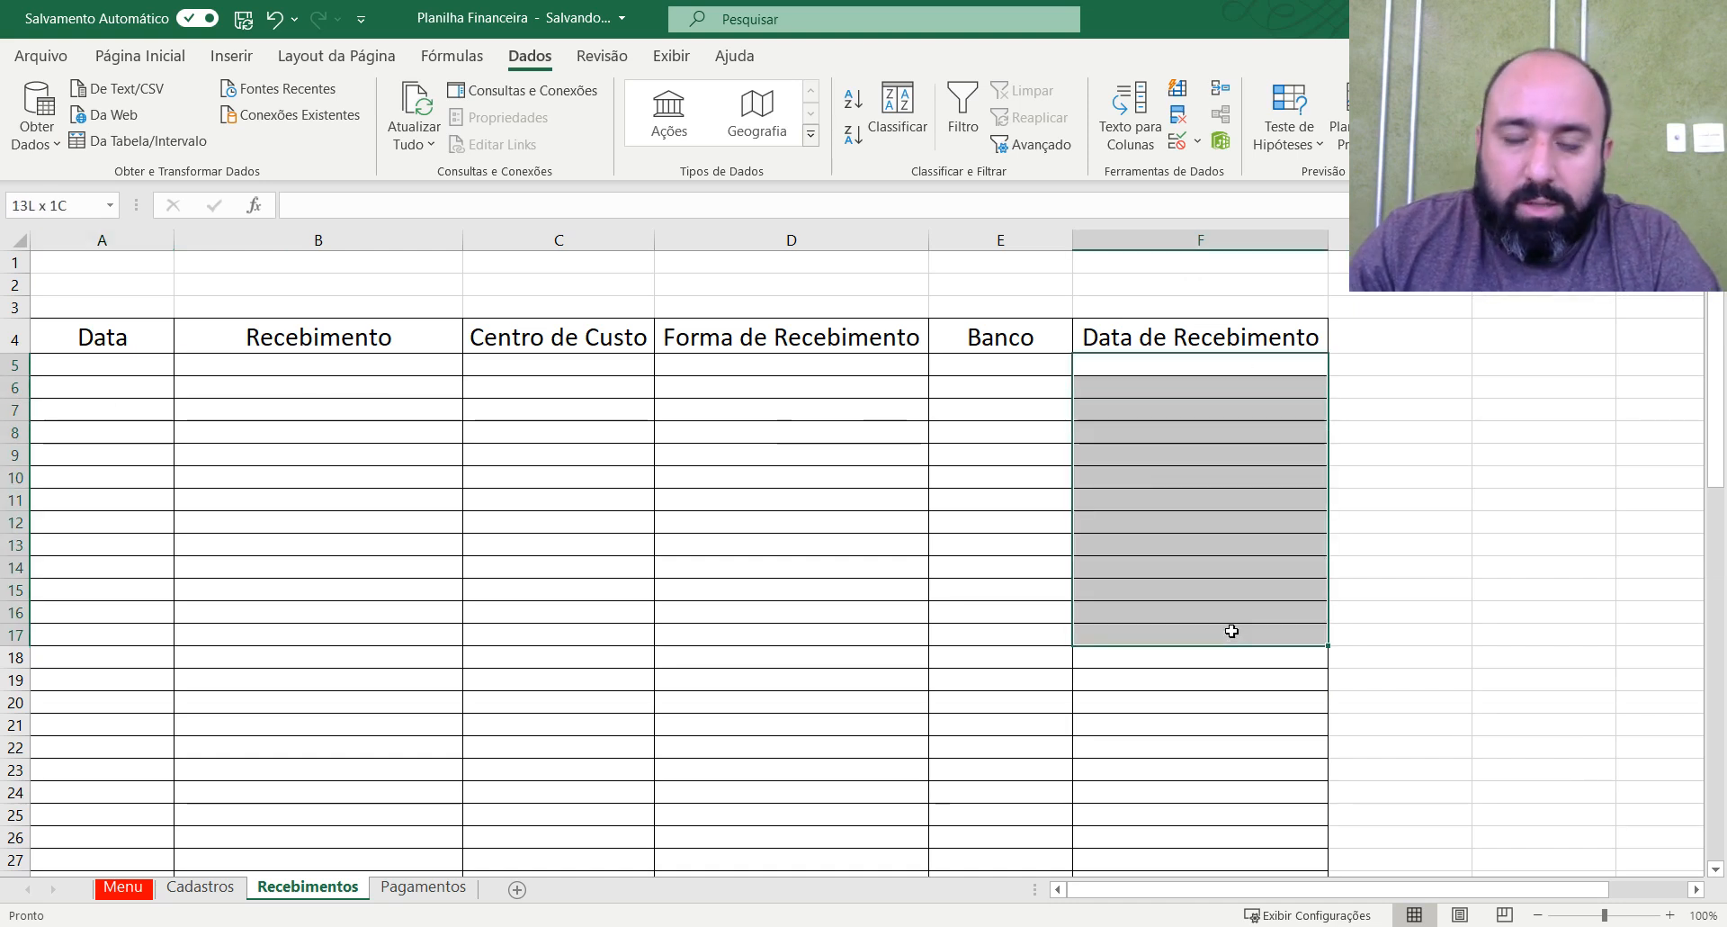
left_click(1232, 631)
left_click(1228, 358)
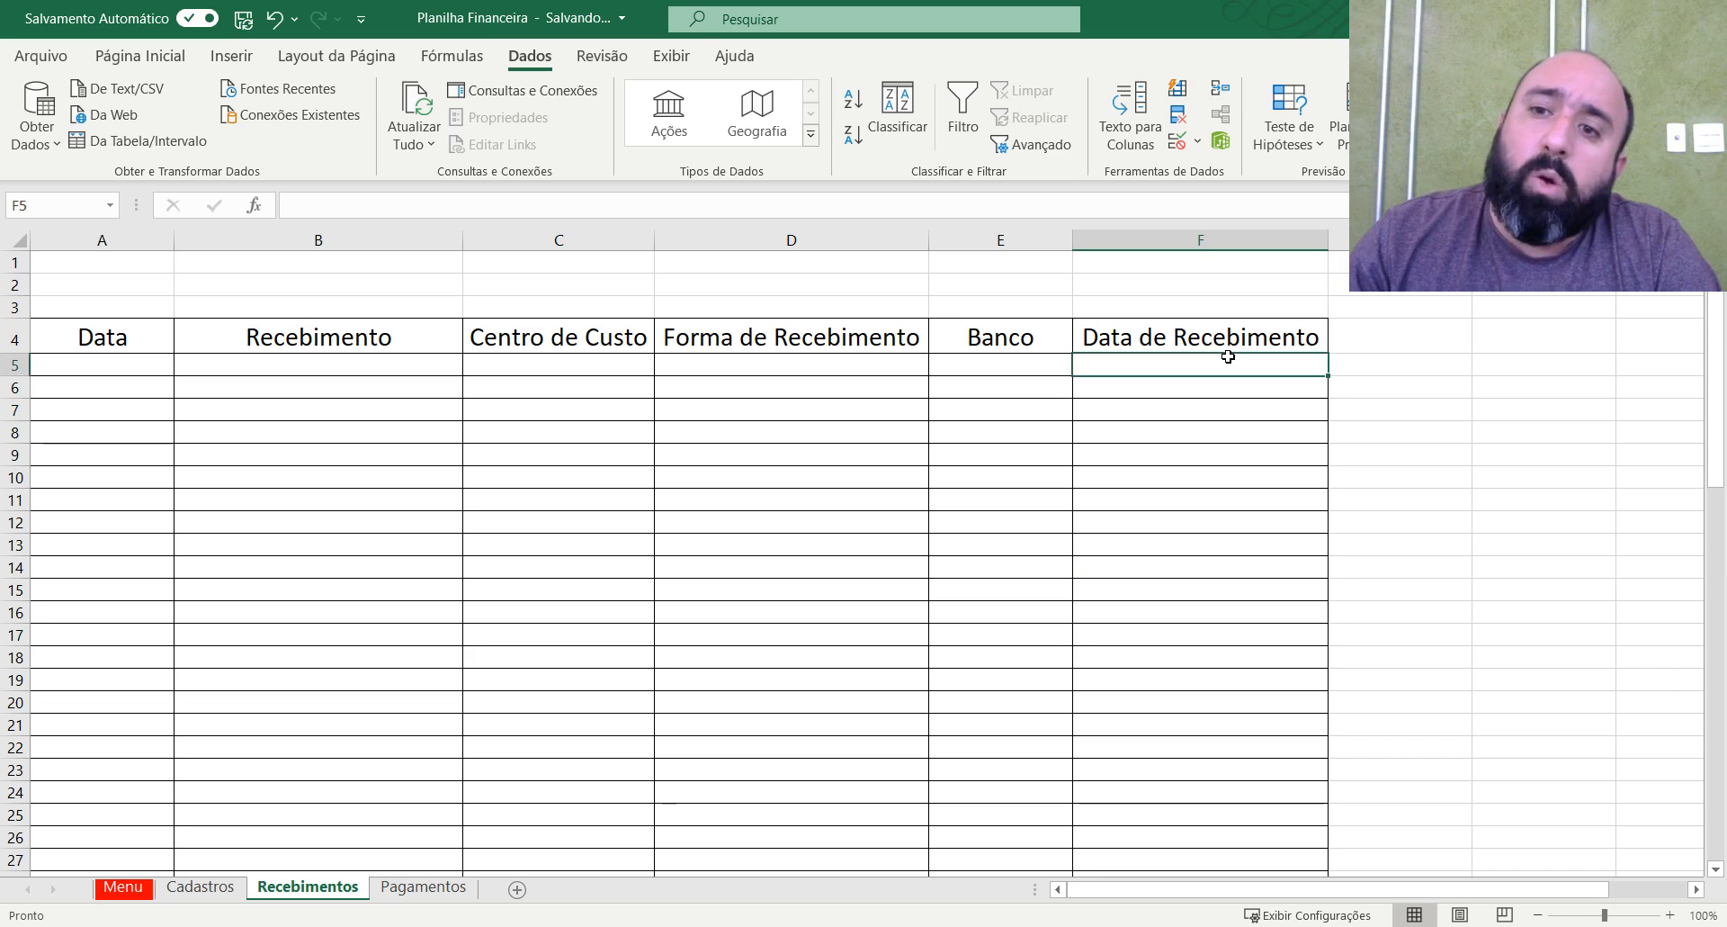
left_click_drag(1229, 382, 1272, 653)
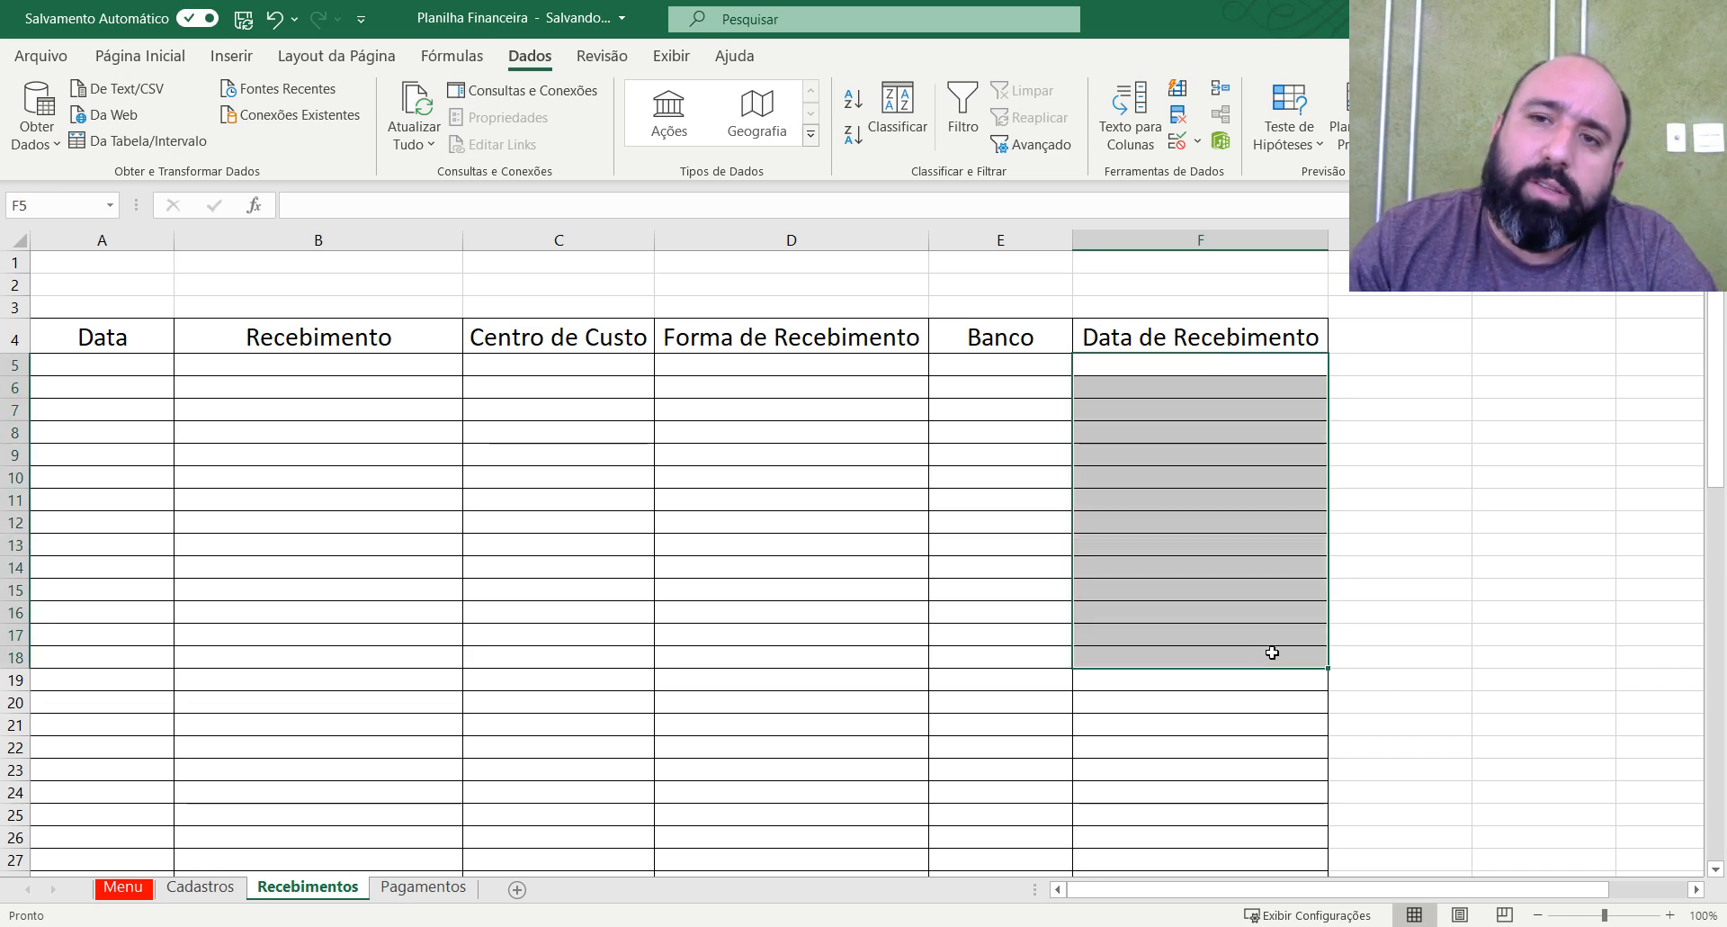
left_click(1258, 541)
left_click(1239, 412)
left_click(301, 342)
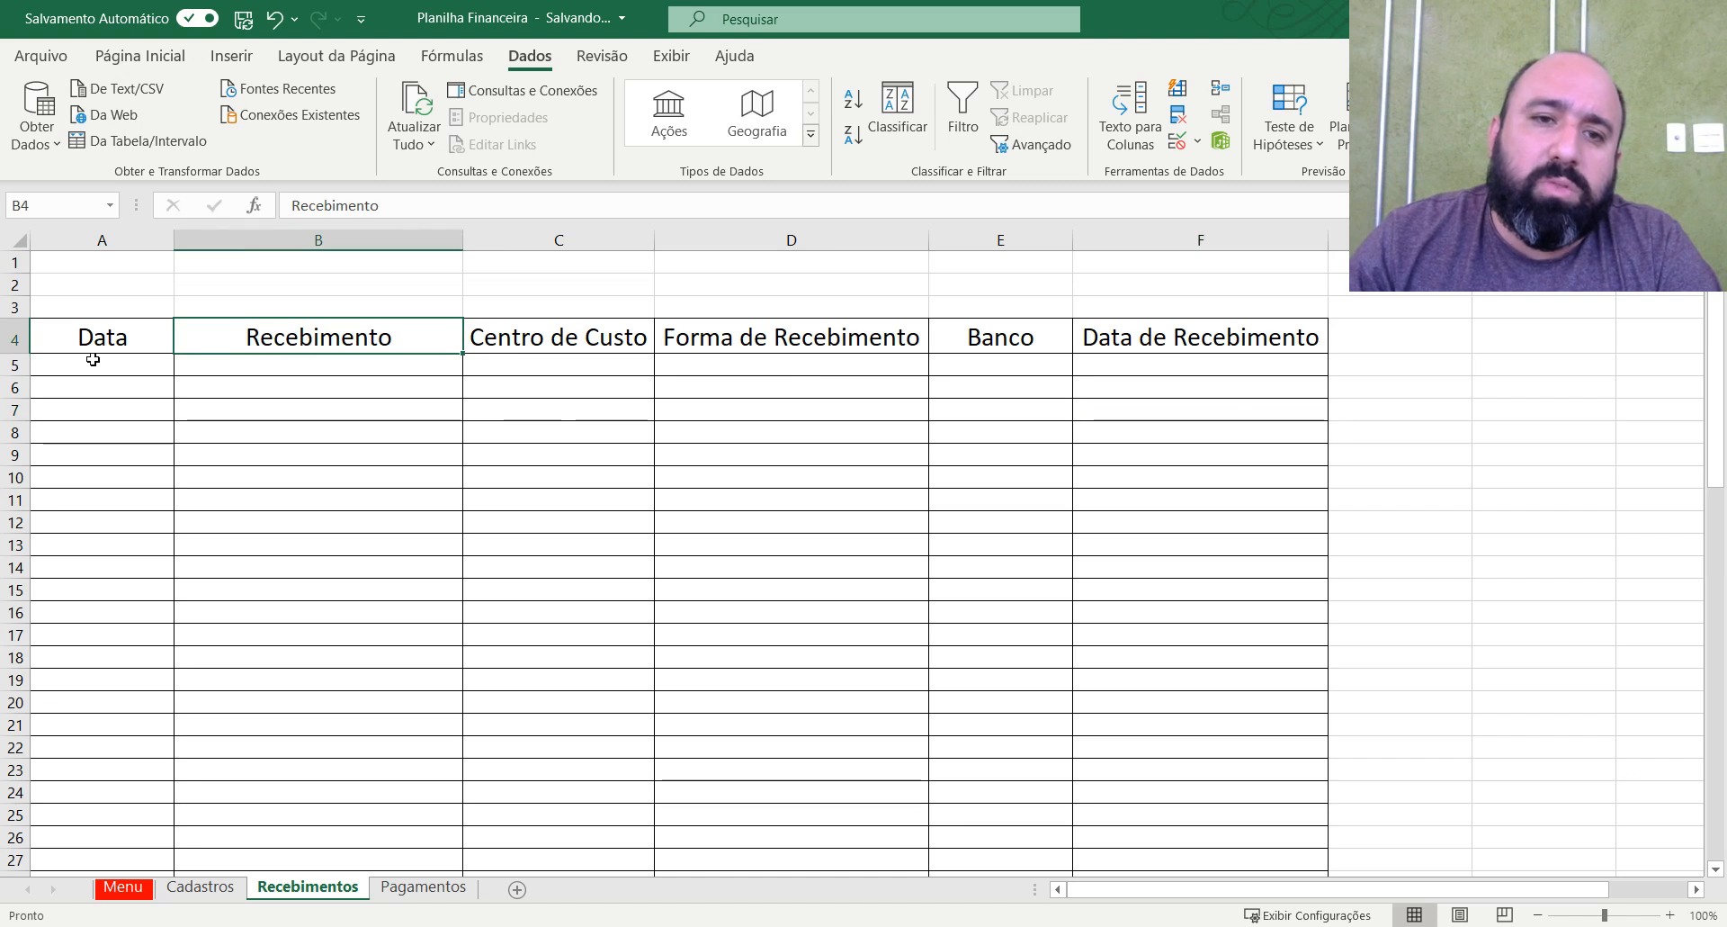
Restrict the whole Data column A on Recebimentos to dates between 01/01/2021 and 31/12/2021 with data validation.
left_click(95, 360)
left_click(126, 240)
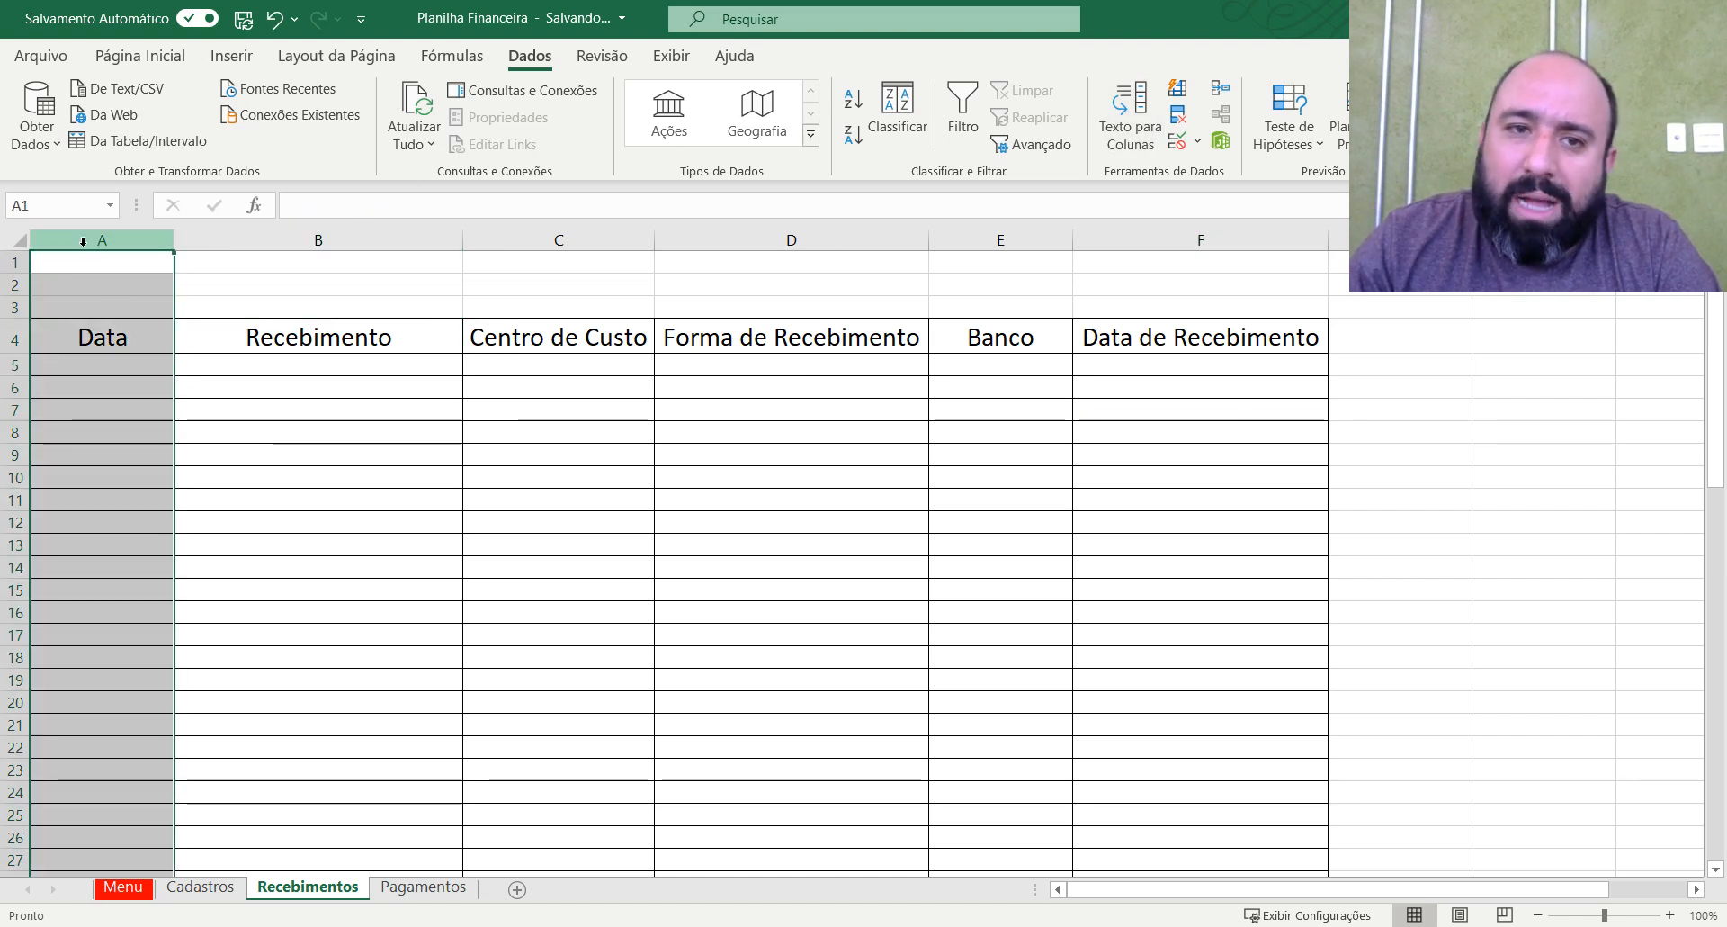
left_click(1178, 143)
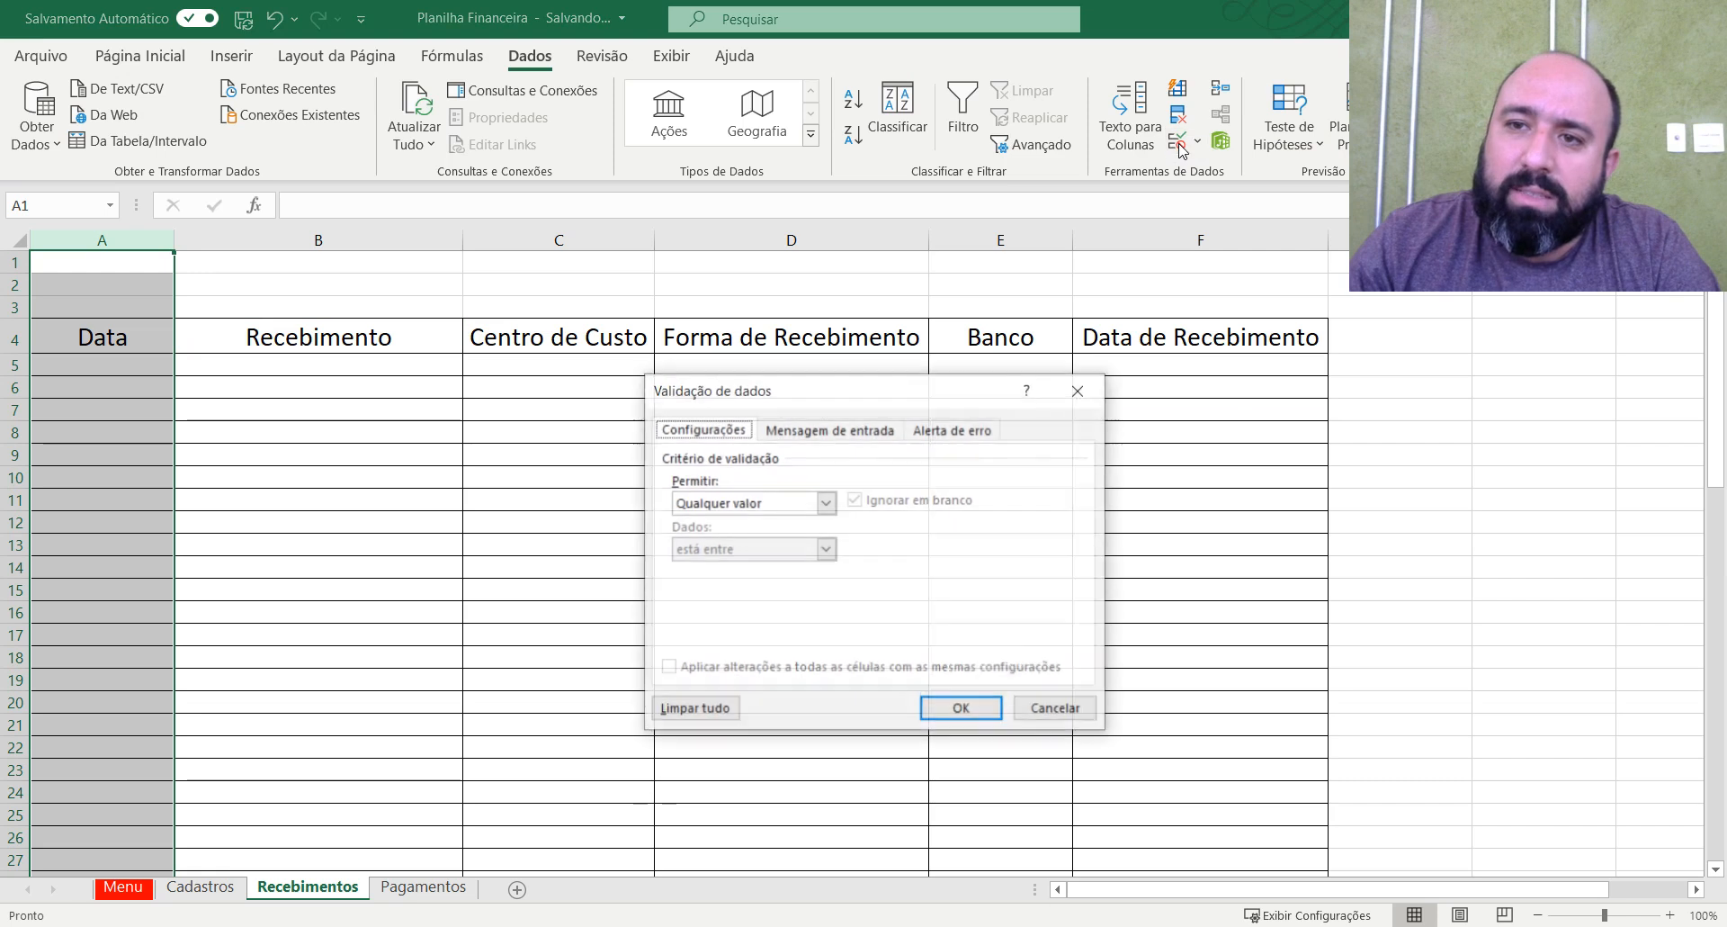
left_click(826, 503)
left_click(720, 582)
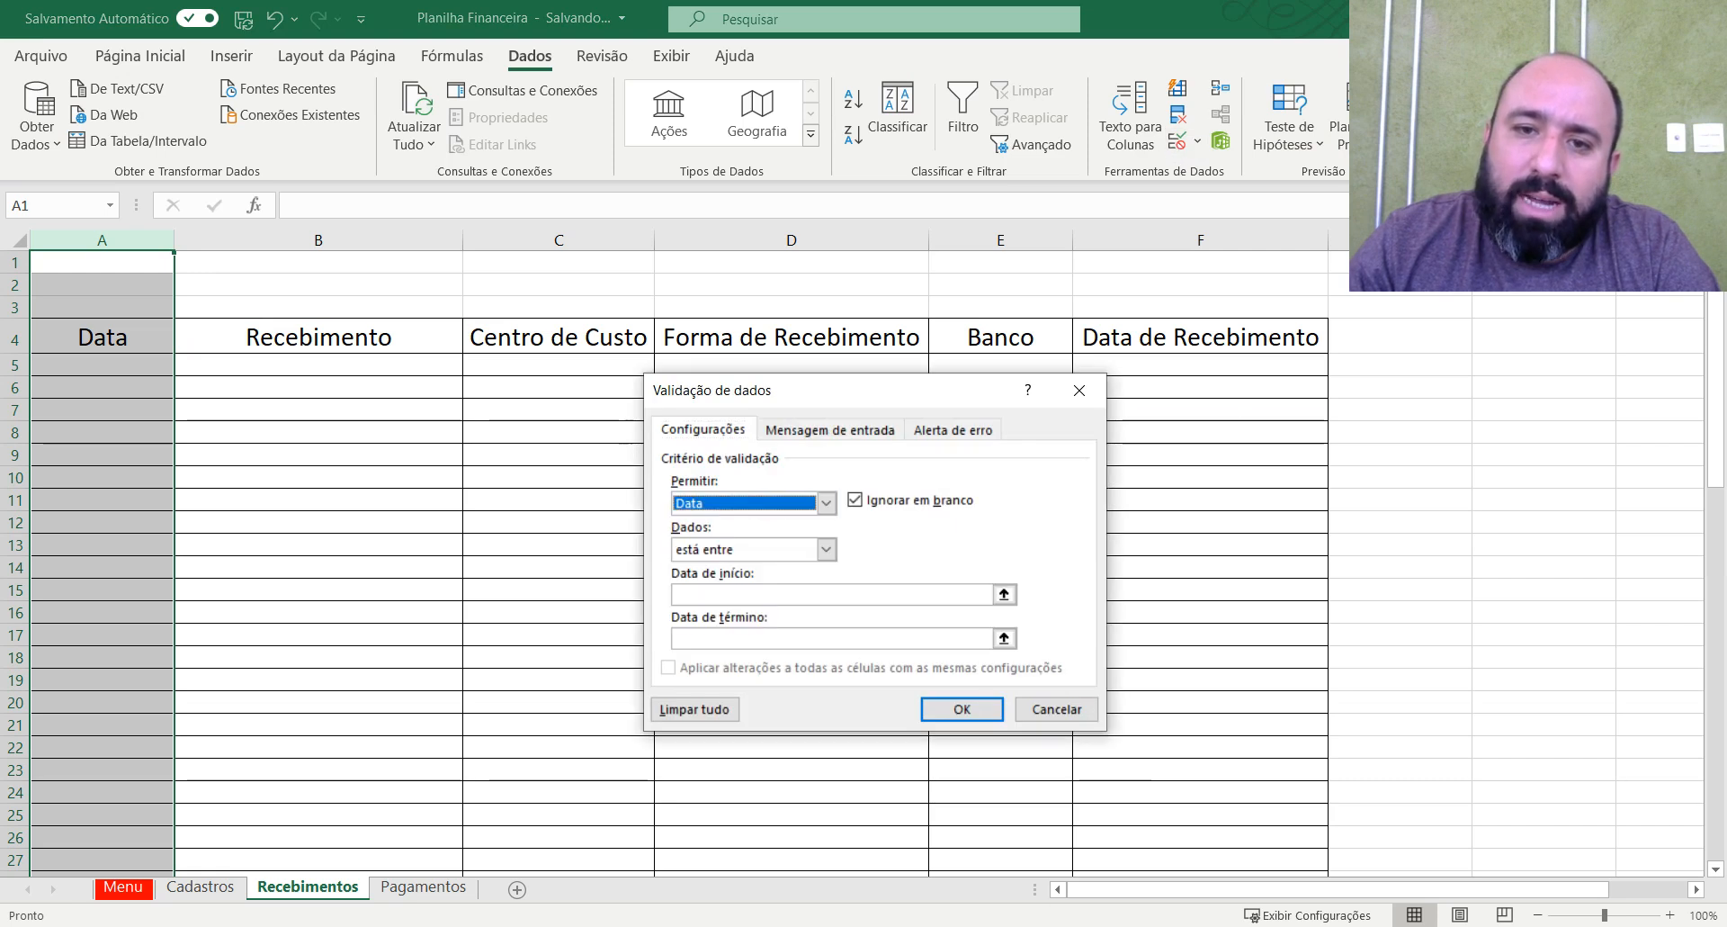
left_click(864, 595)
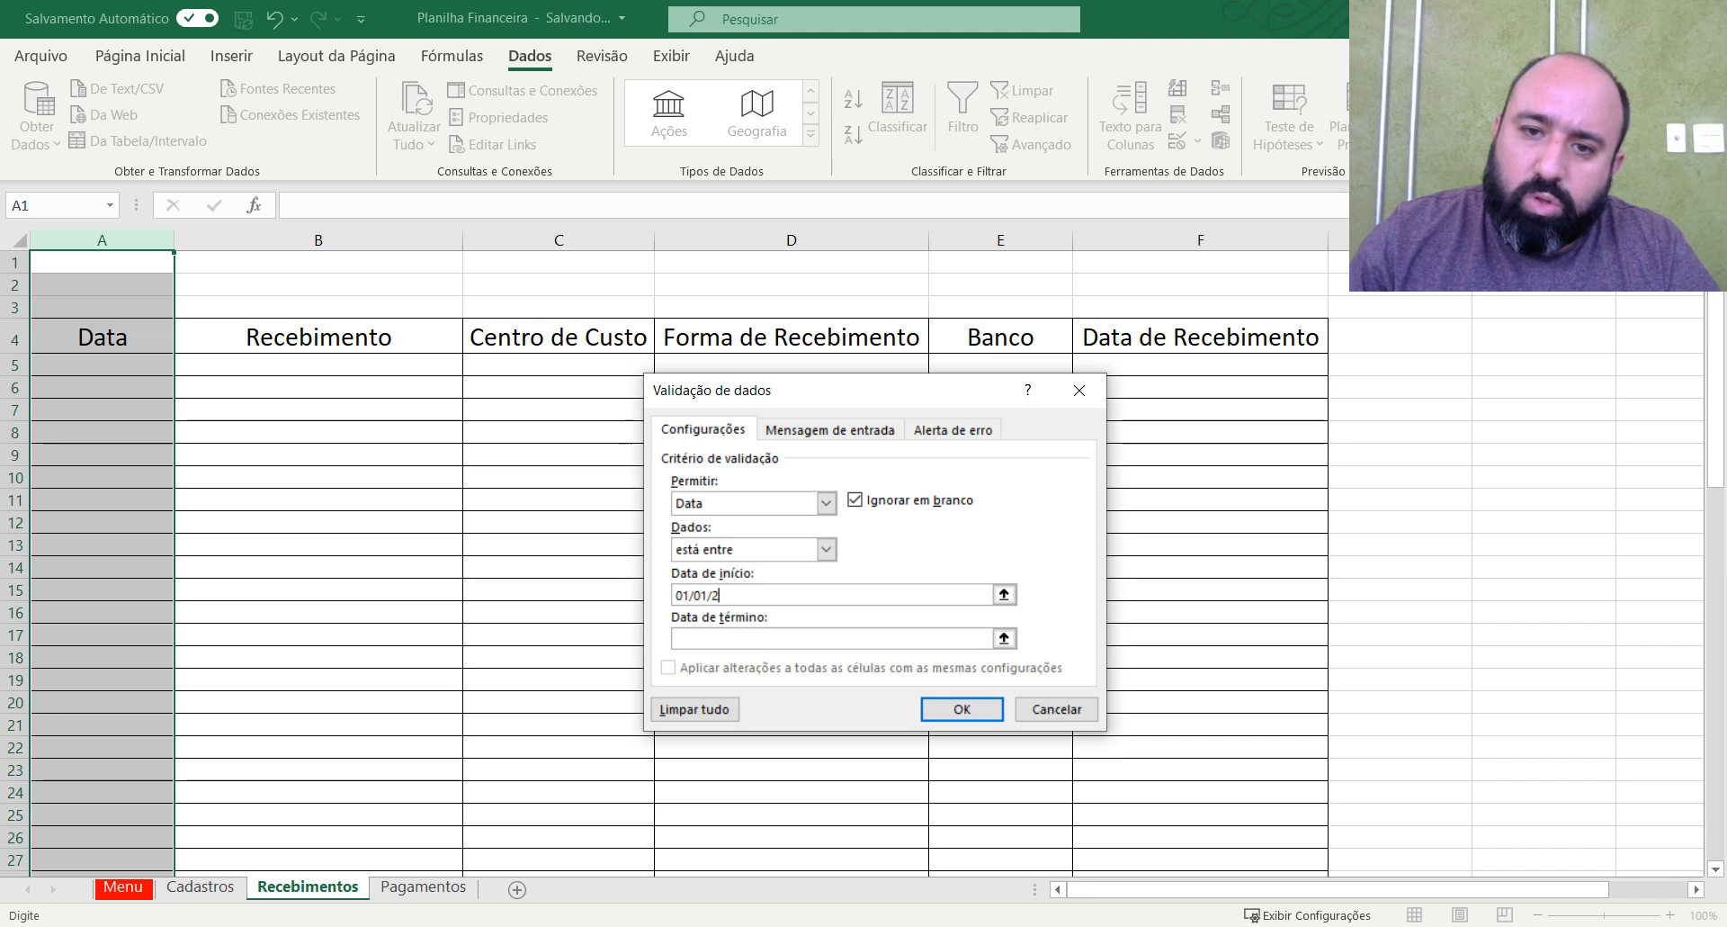
type("12/1")
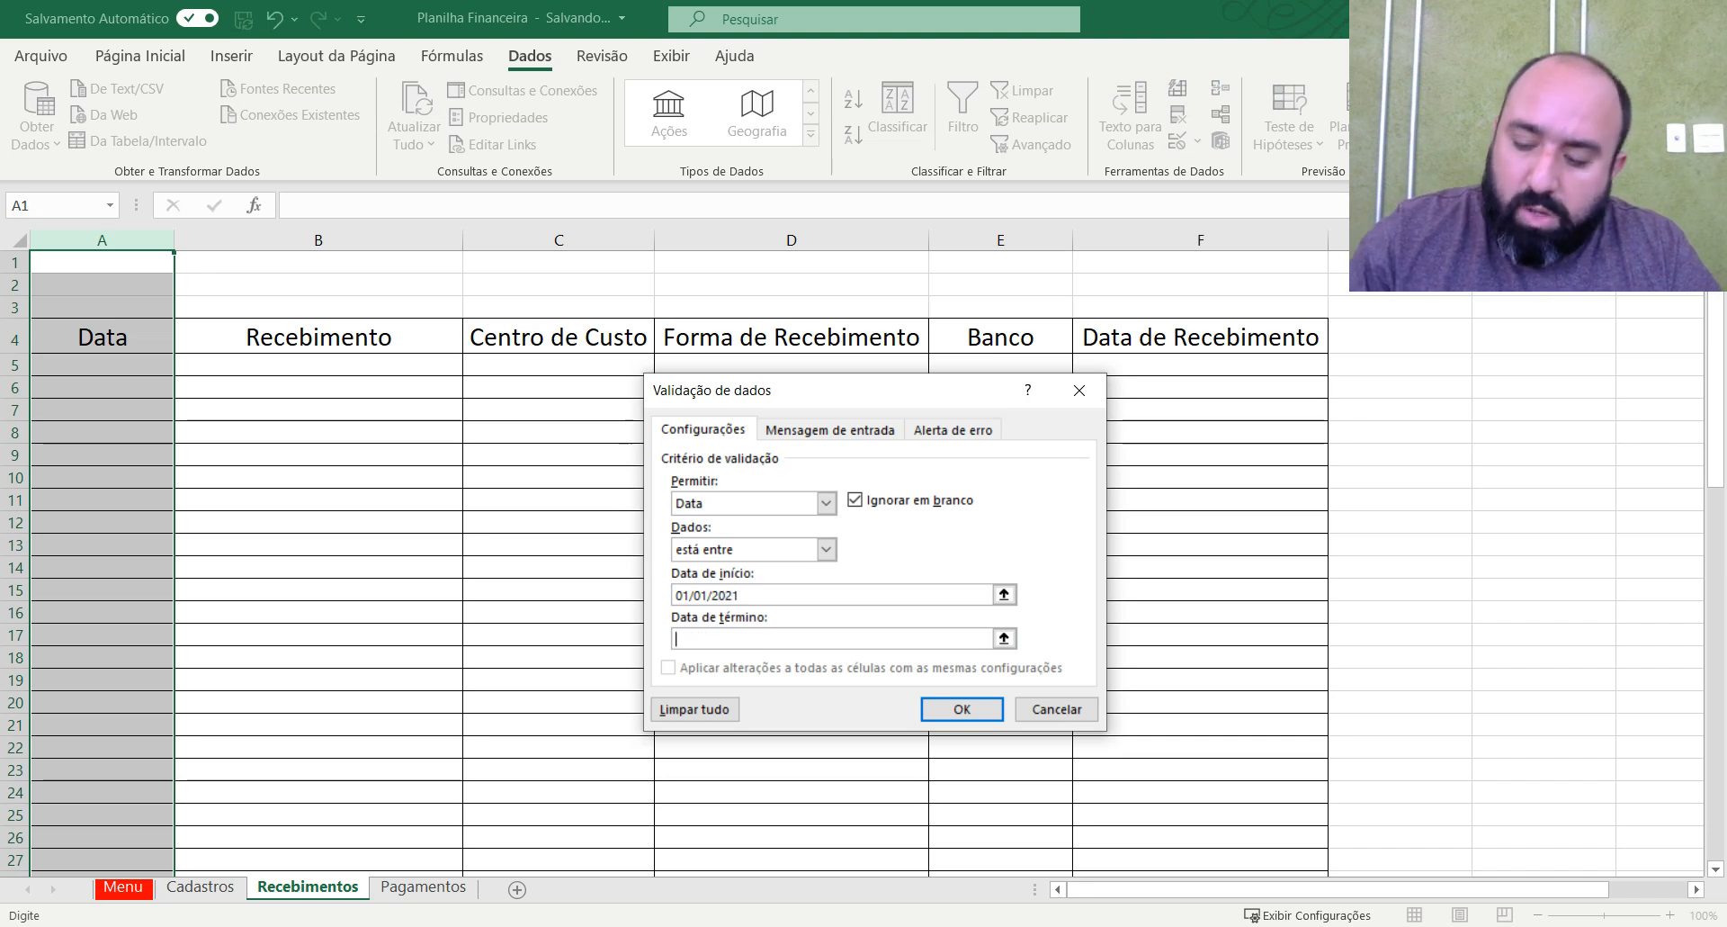
type("/12/2021")
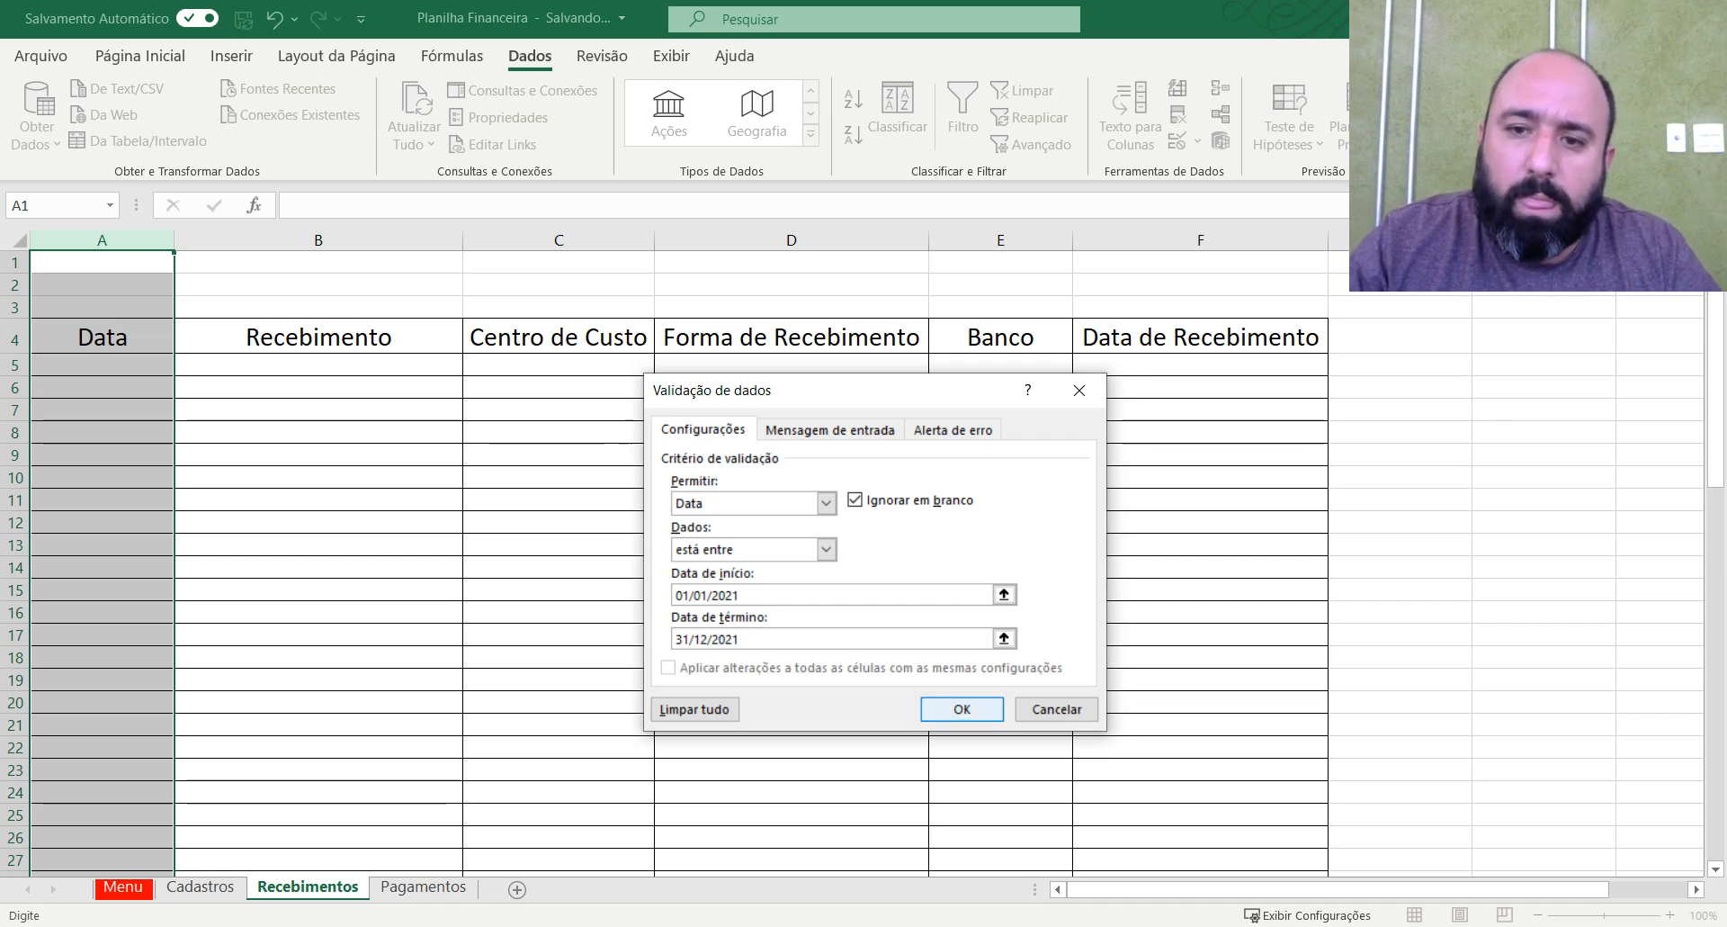
left_click(965, 710)
left_click(322, 525)
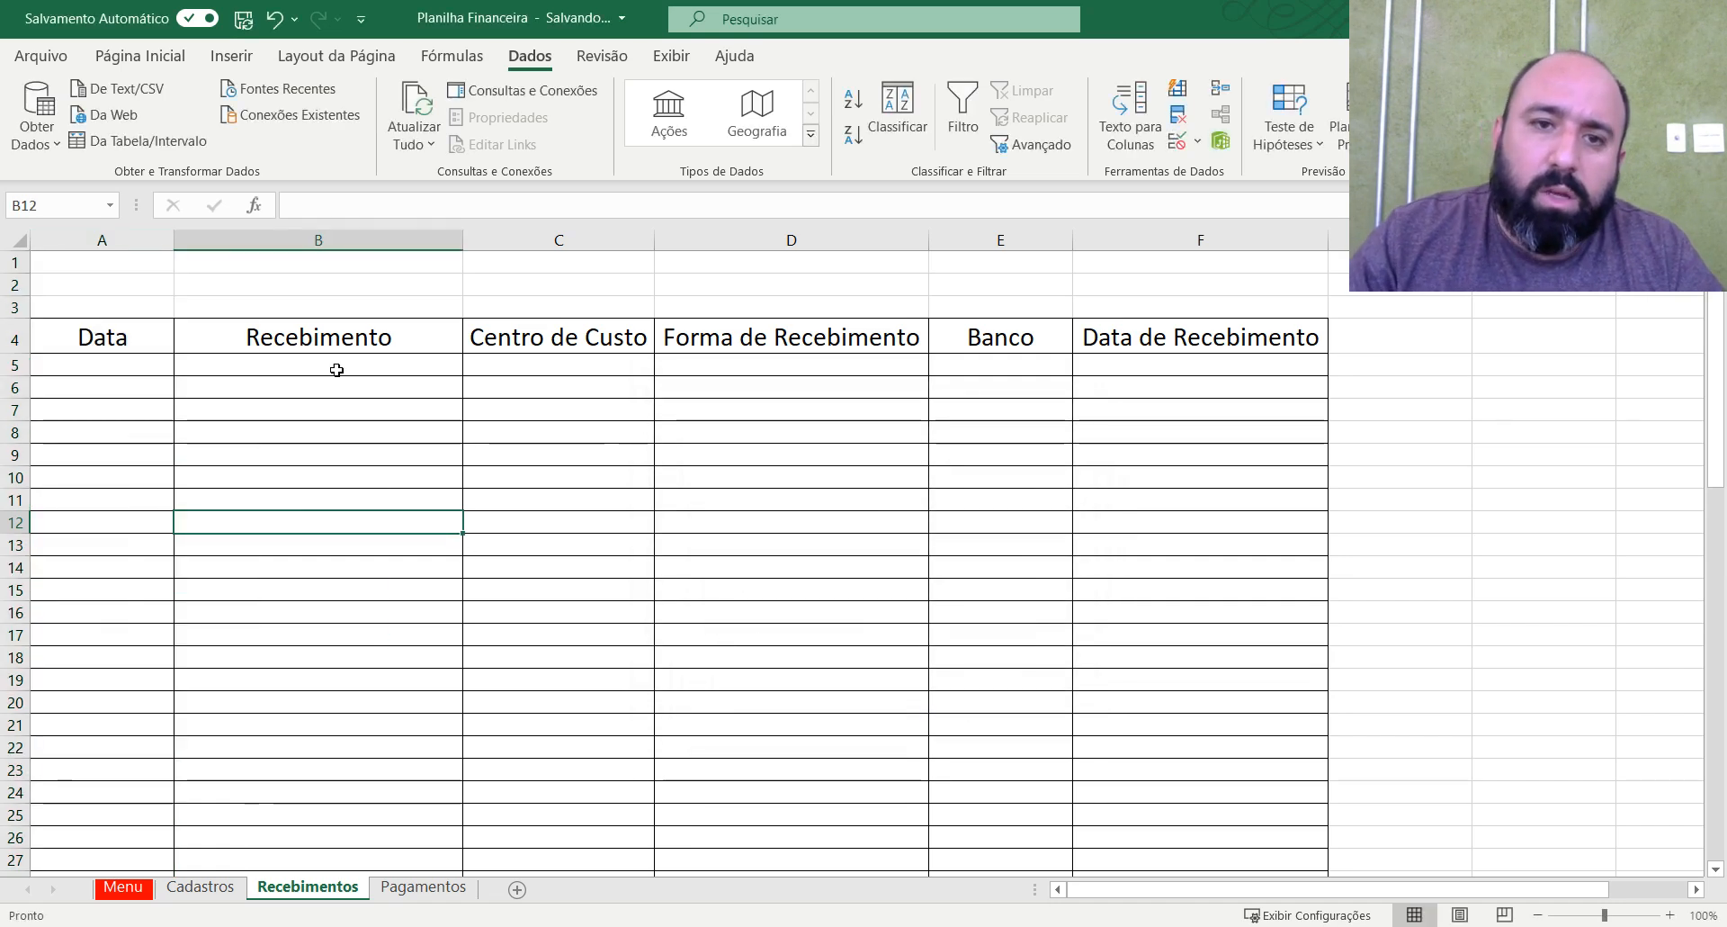
Restrict Centro de Custo cells C5:C102 on Recebimentos to a validation list sourced from Cadastros A3:A8.
left_click(550, 342)
left_click(562, 361)
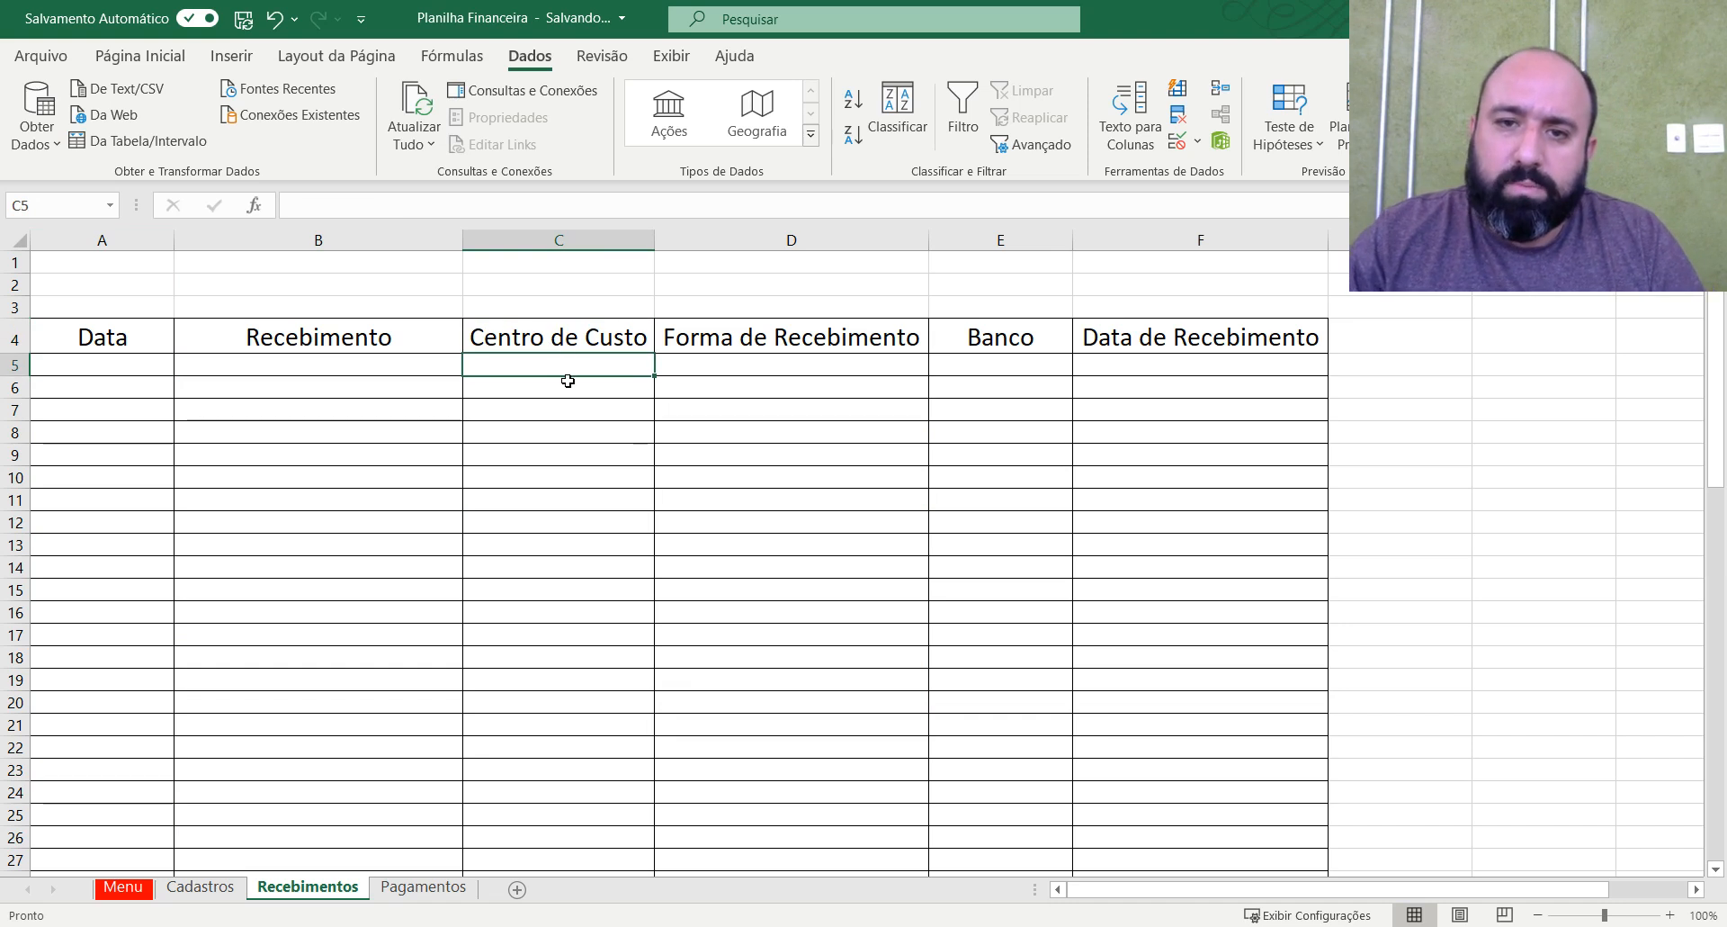
key("shift+Down")
key("shift+Down")
key("shift+Down")
key("shift+Down")
key("shift+Down")
key("shift+Down")
key("shift+Down")
key("shift+Down")
key("shift+Down")
key("shift+Down")
key("shift+Down")
key("shift+Down")
key("shift+Down")
key("shift+Down")
key("shift+Down")
key("shift+Down")
key("shift+Down")
key("shift+Down")
key("shift+Down")
key("shift+Down")
key("shift+Down")
key("shift+Down")
key("shift+Down")
key("shift+Down")
key("shift+Down")
key("shift+Down")
key("shift+Down")
key("shift+Down")
key("shift+Down")
key("shift+Down")
key("shift+Down")
key("shift+Down")
key("shift+Down")
key("shift+Down")
key("shift+Down")
key("shift+Down")
key("shift+Down")
key("shift+Down")
key("shift+Down")
key("shift+Down")
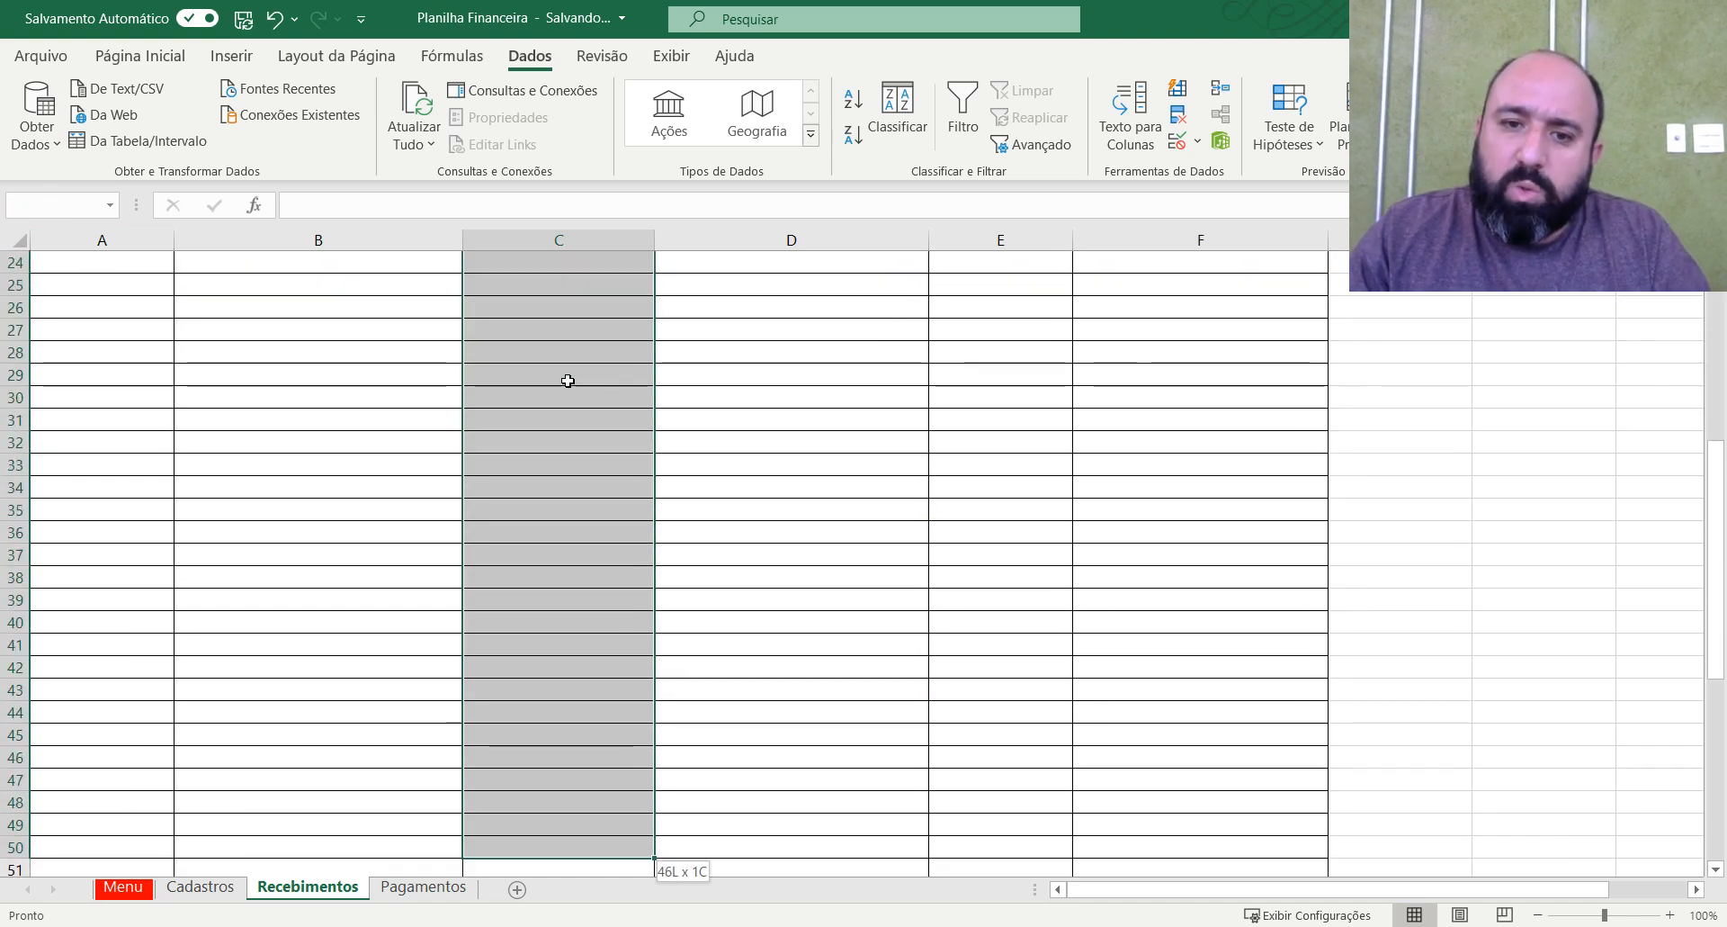
key("shift+Down")
key("shift+Down")
key("shift+Down")
key("shift+Down")
key("shift+Down")
key("shift+Down")
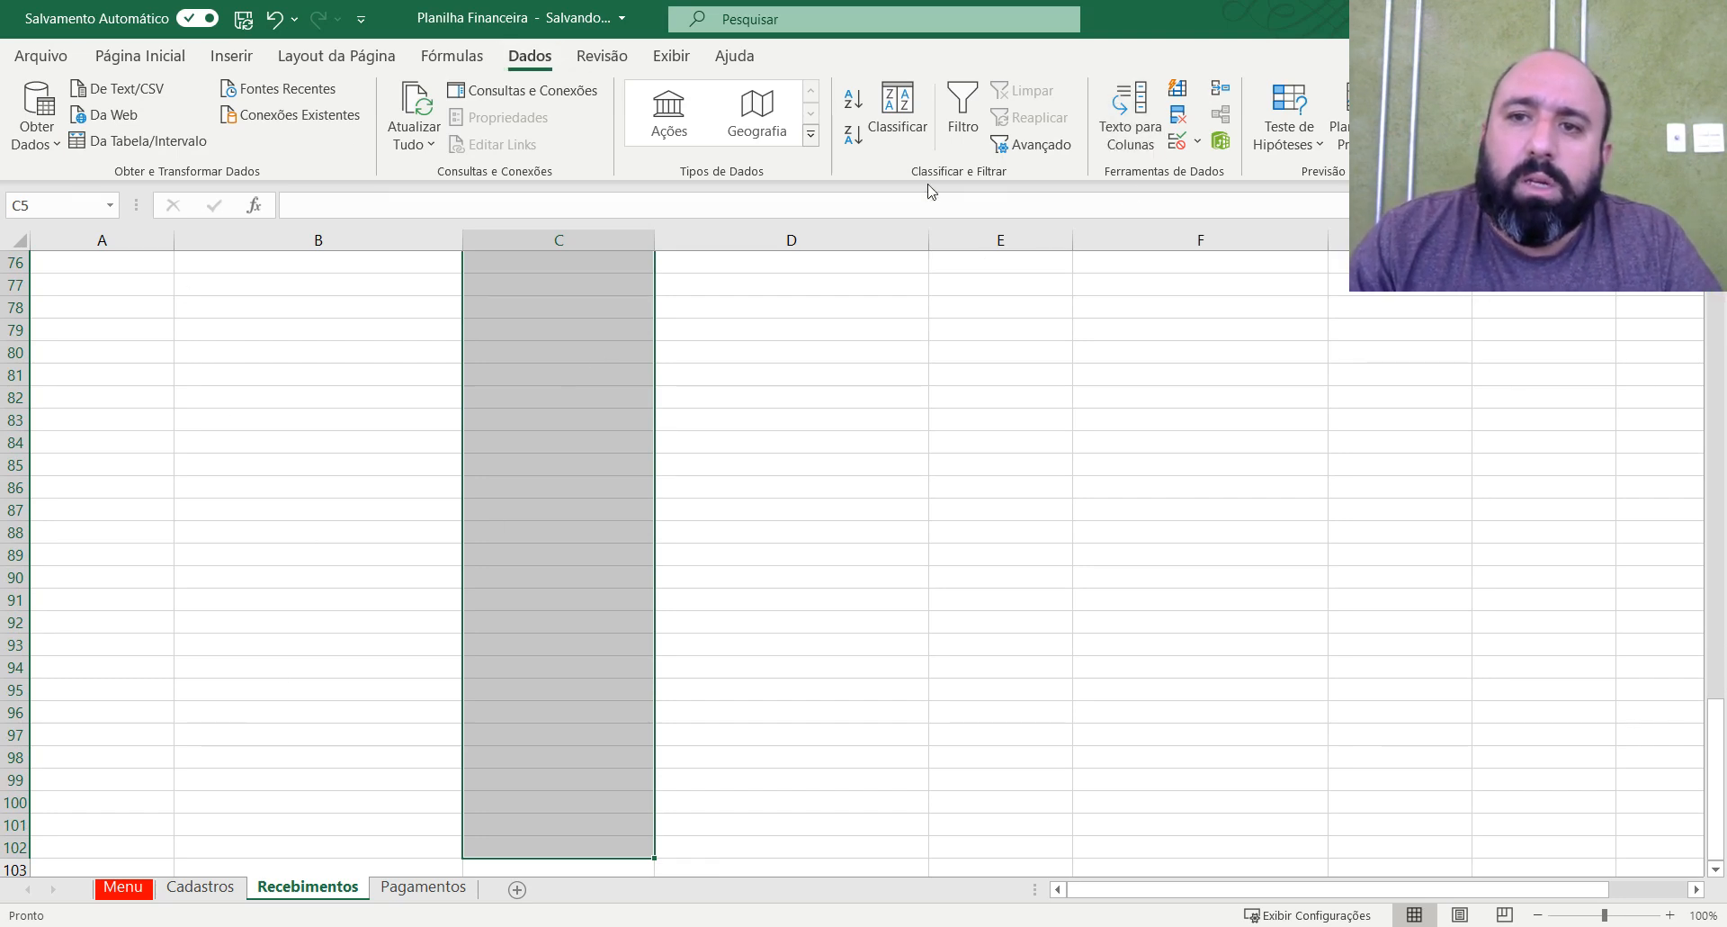
left_click(1174, 144)
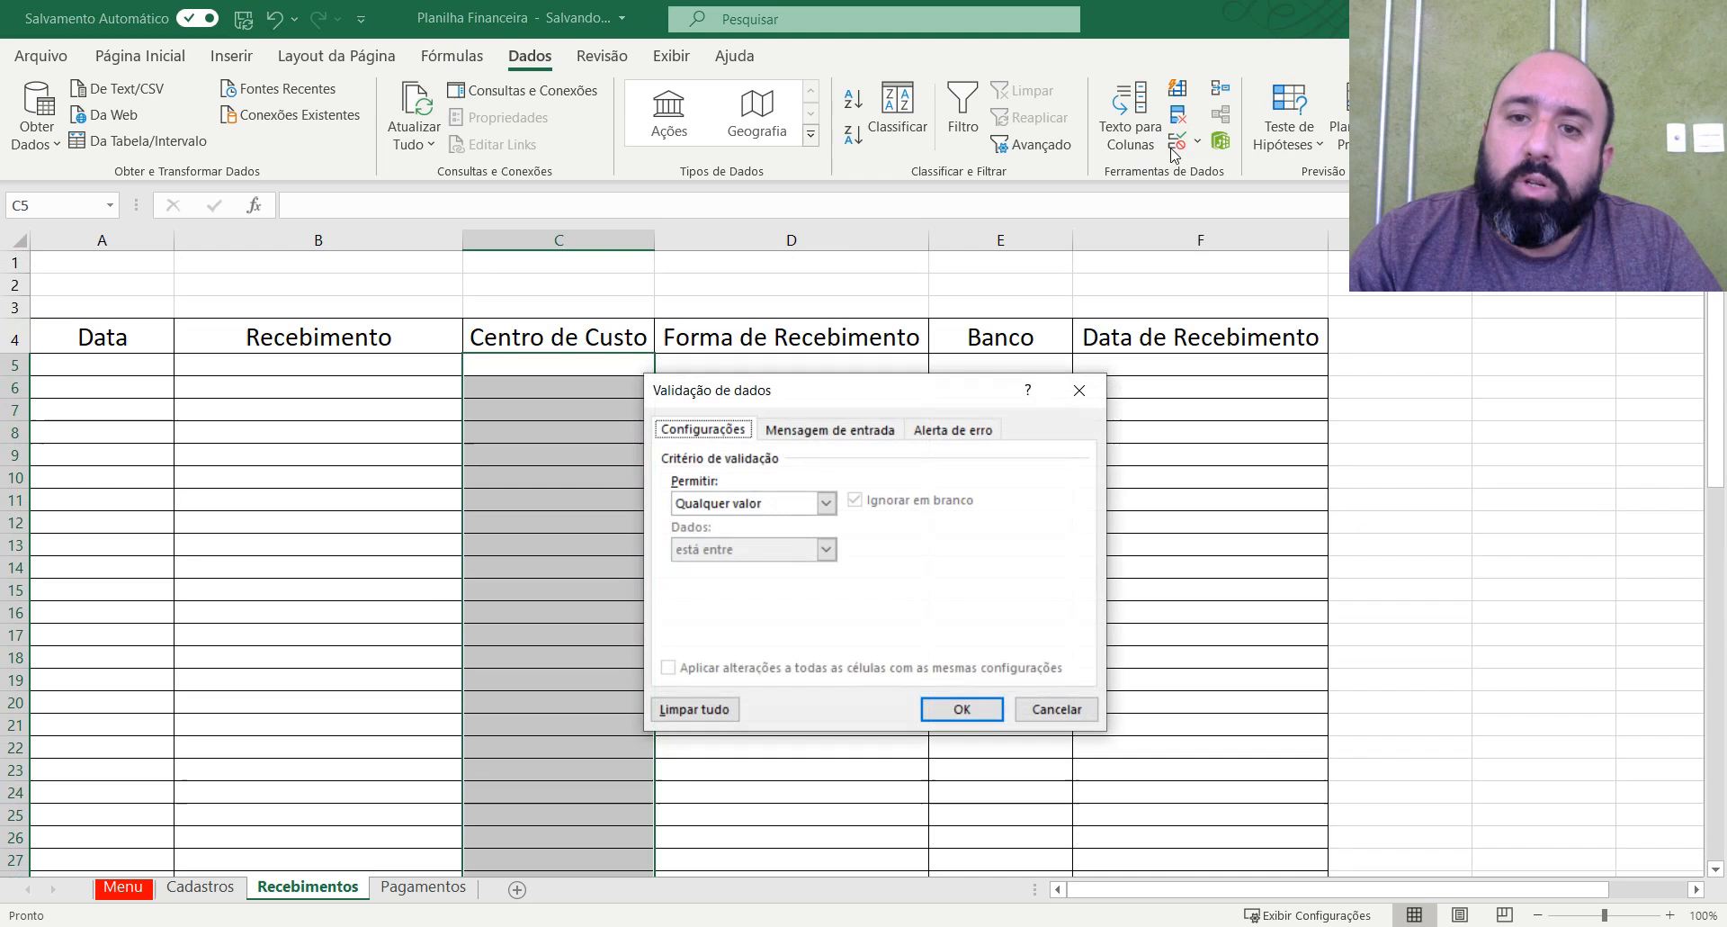
left_click(826, 504)
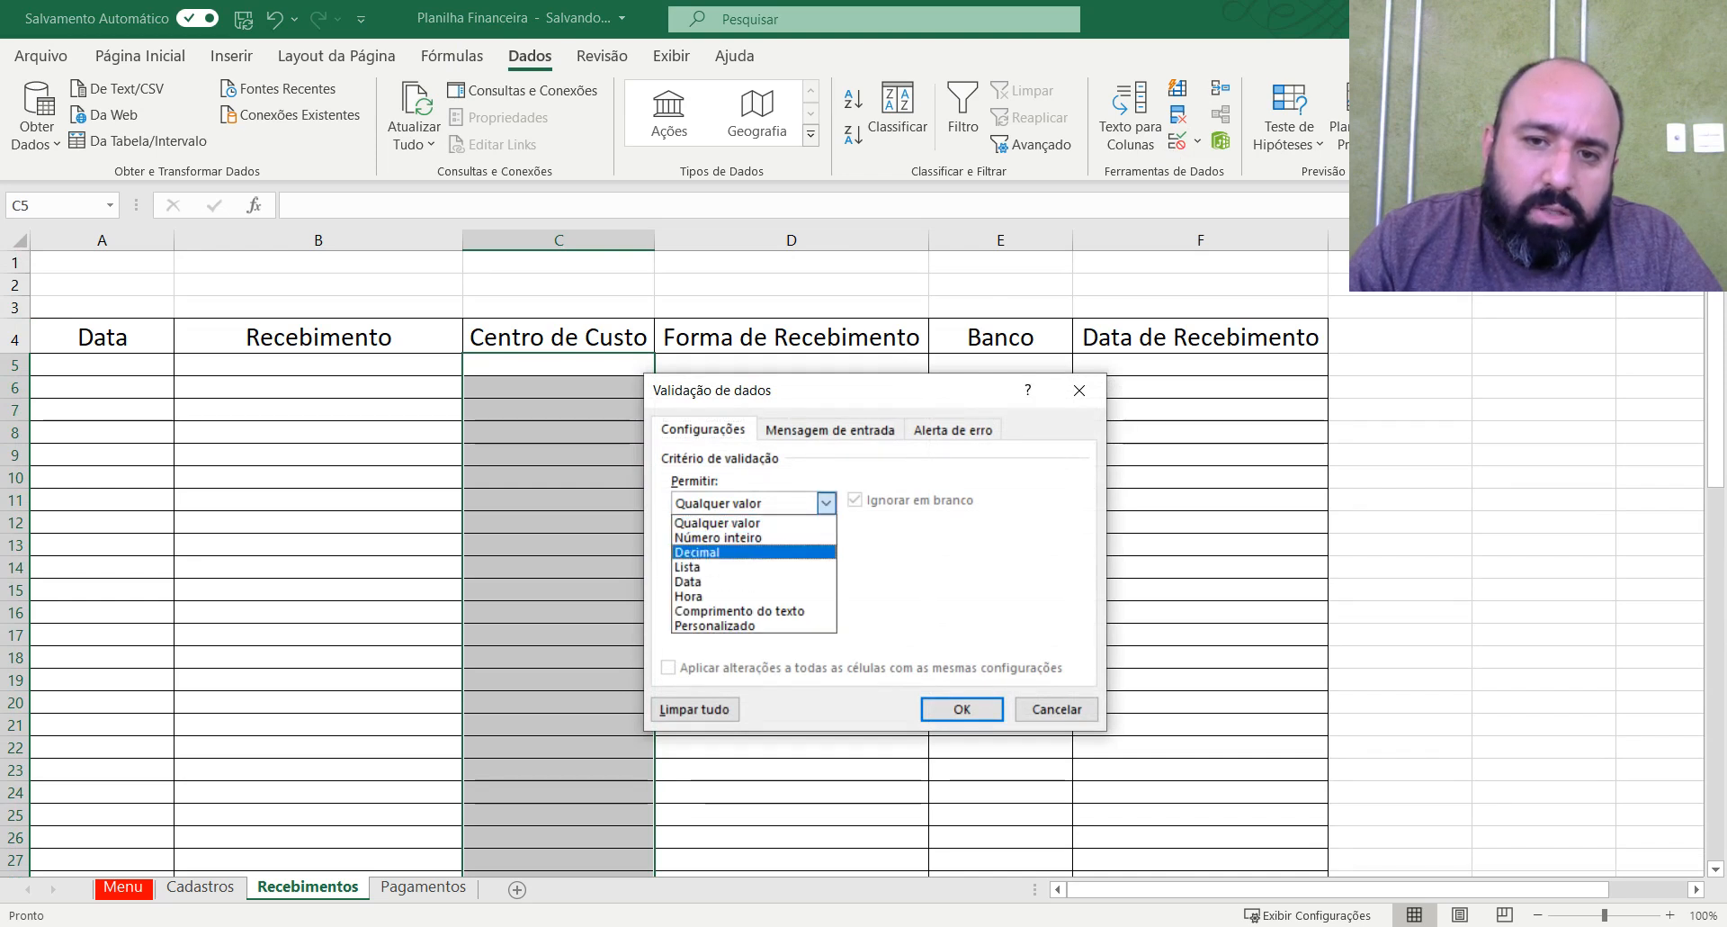
left_click(720, 565)
left_click(1004, 594)
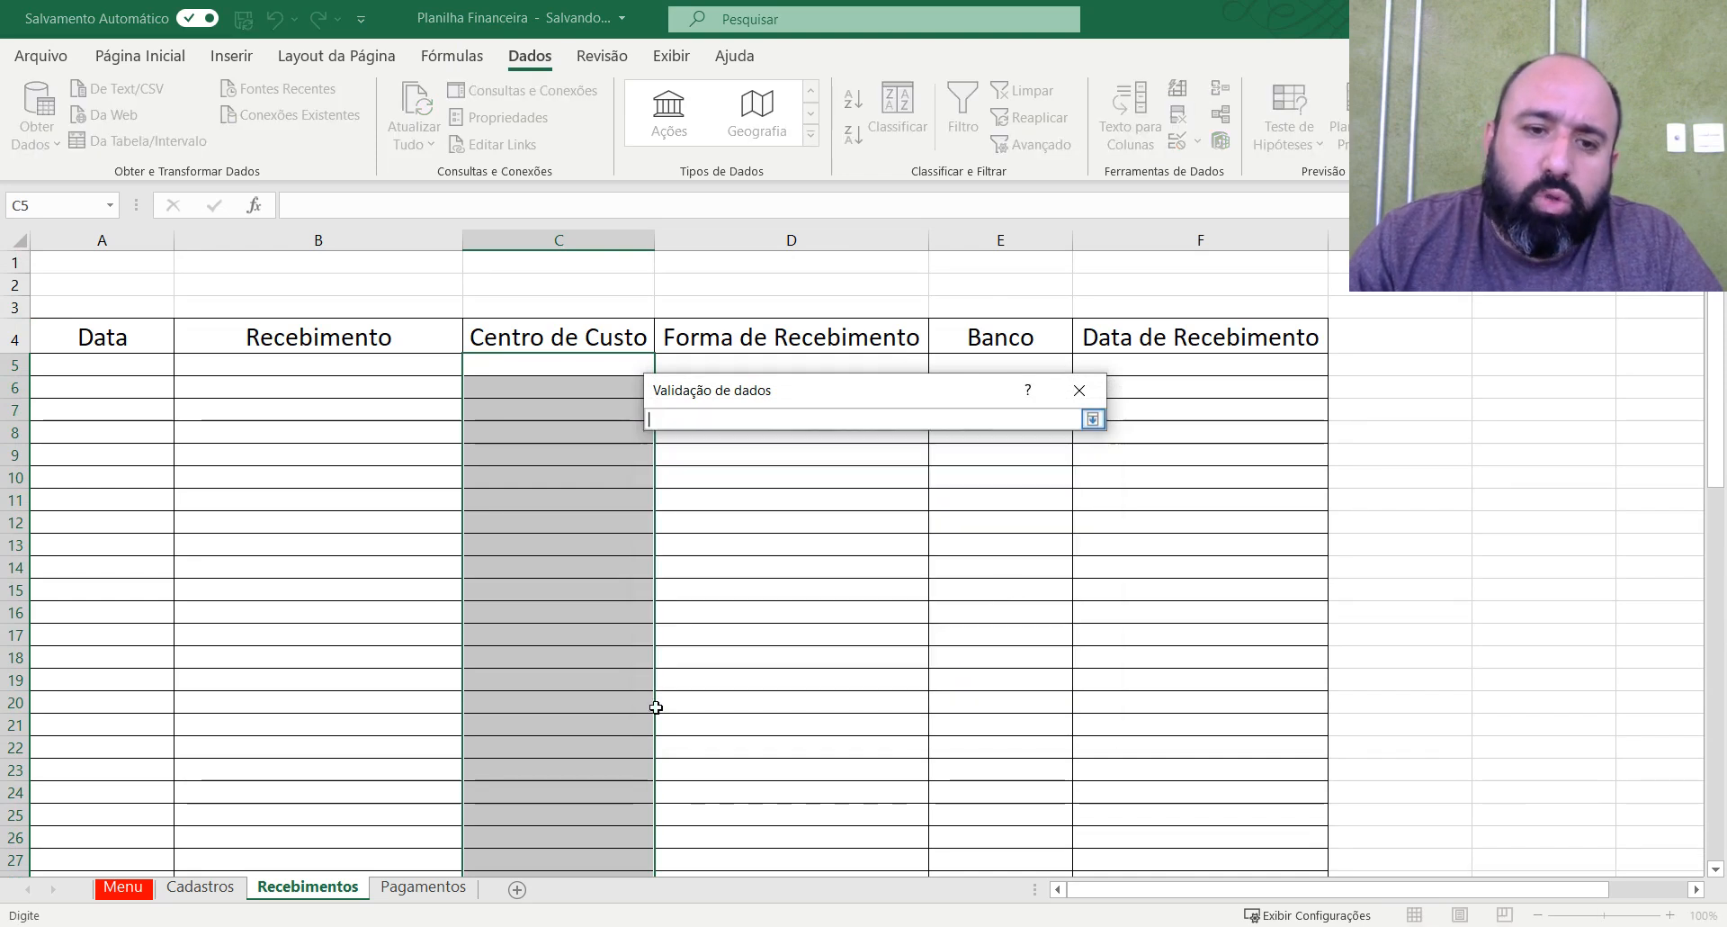
left_click(202, 887)
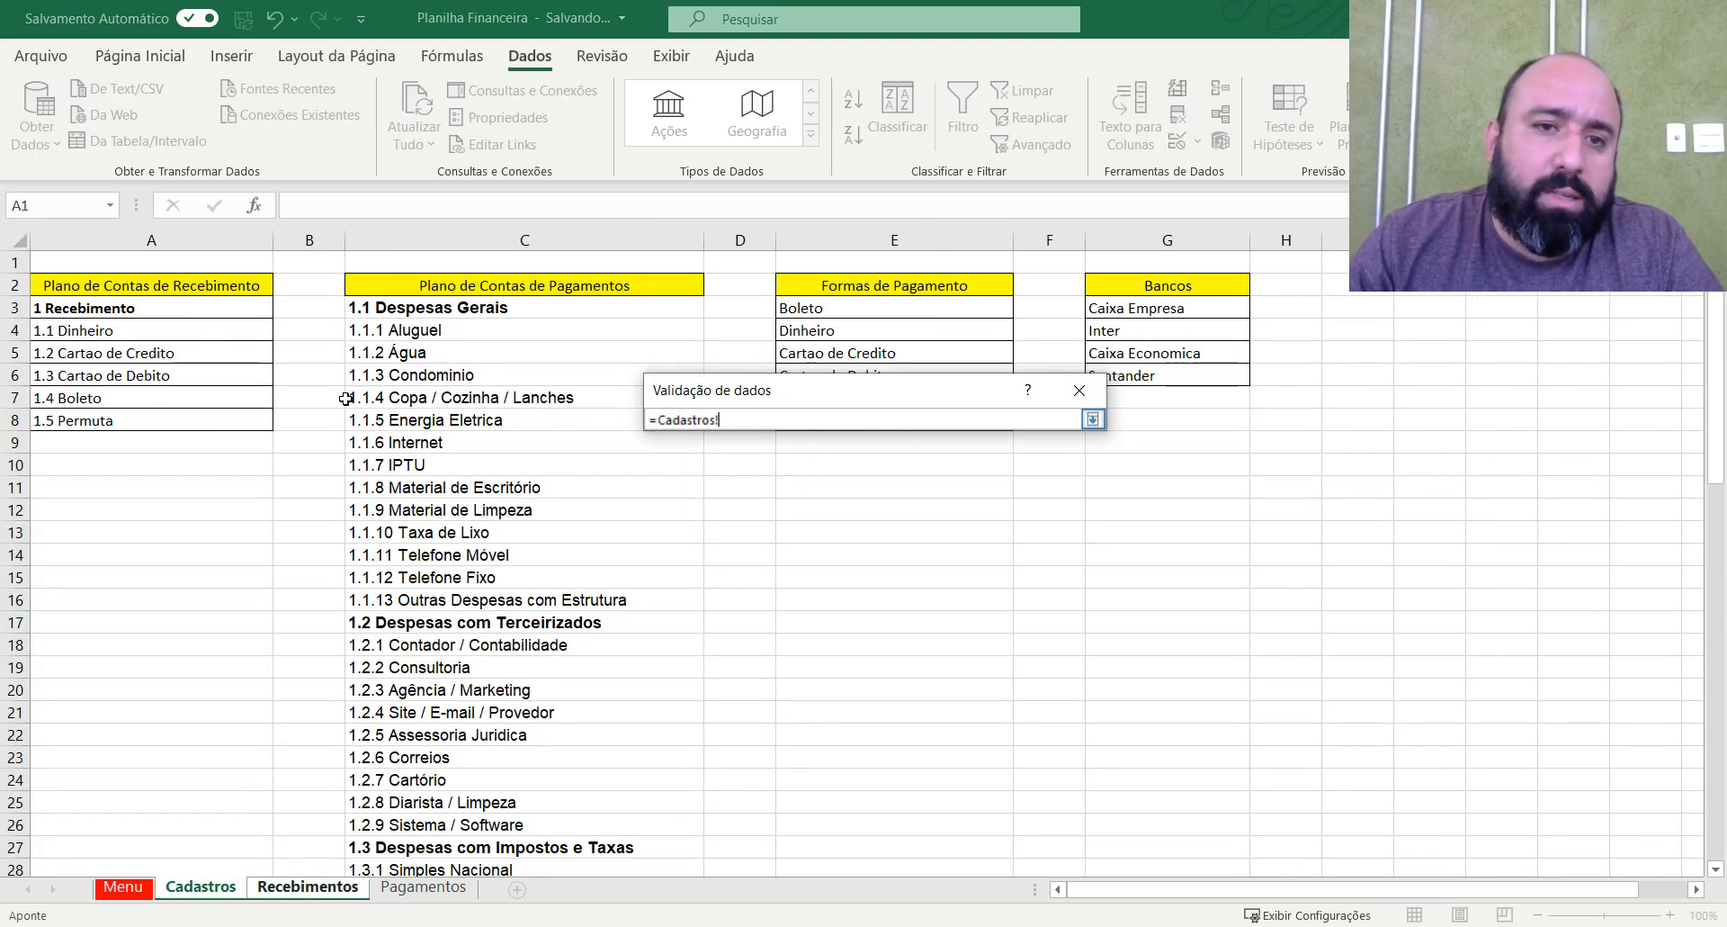
left_click_drag(171, 309, 270, 426)
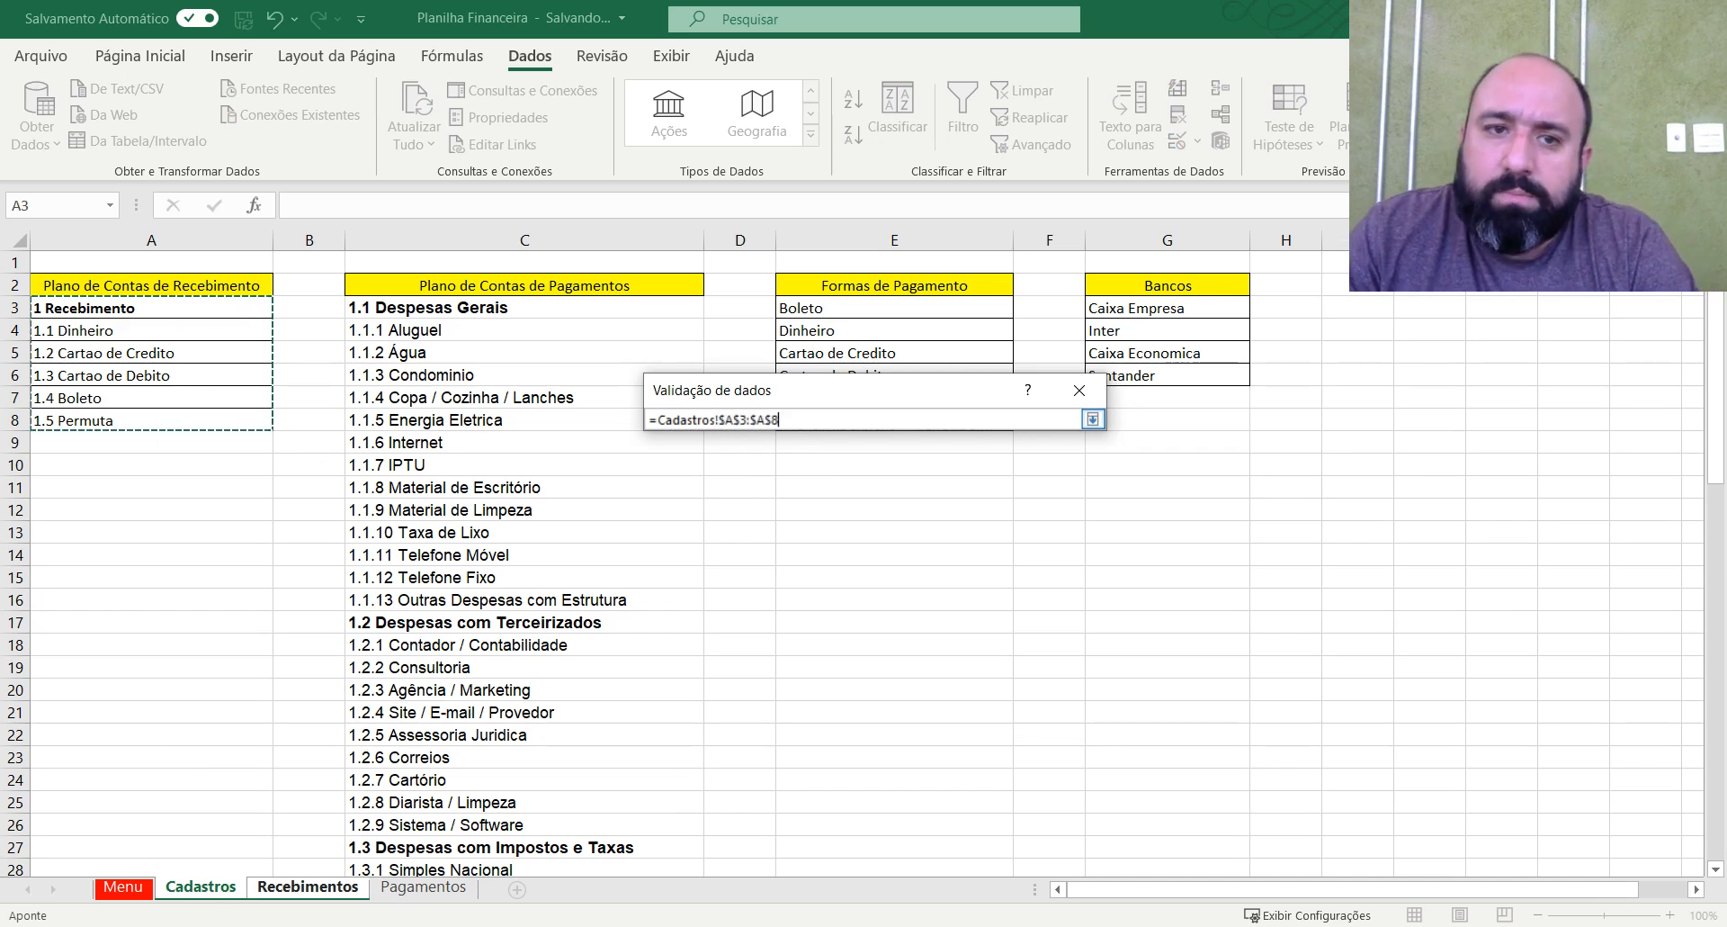
key("Return")
key("Return")
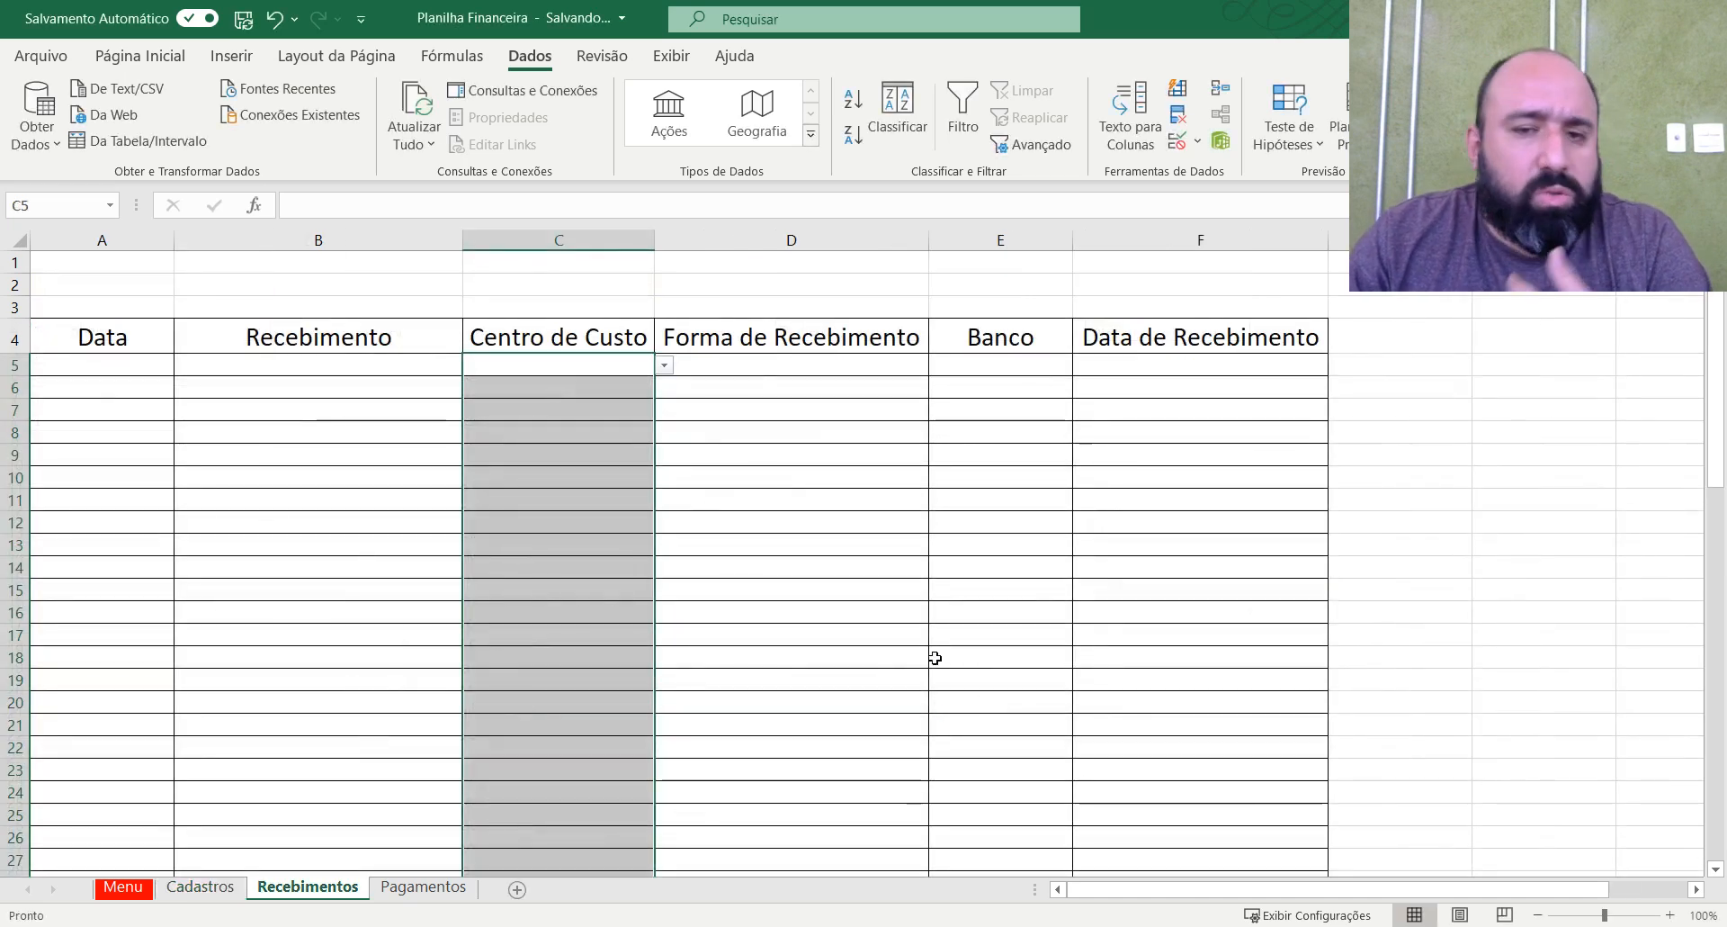
left_click(636, 454)
Restrict Forma de Recebimento cells D5:D57 to a validation list sourced from the Formas de Pagamento entries in Cadastros E3:E8.
left_click(796, 373)
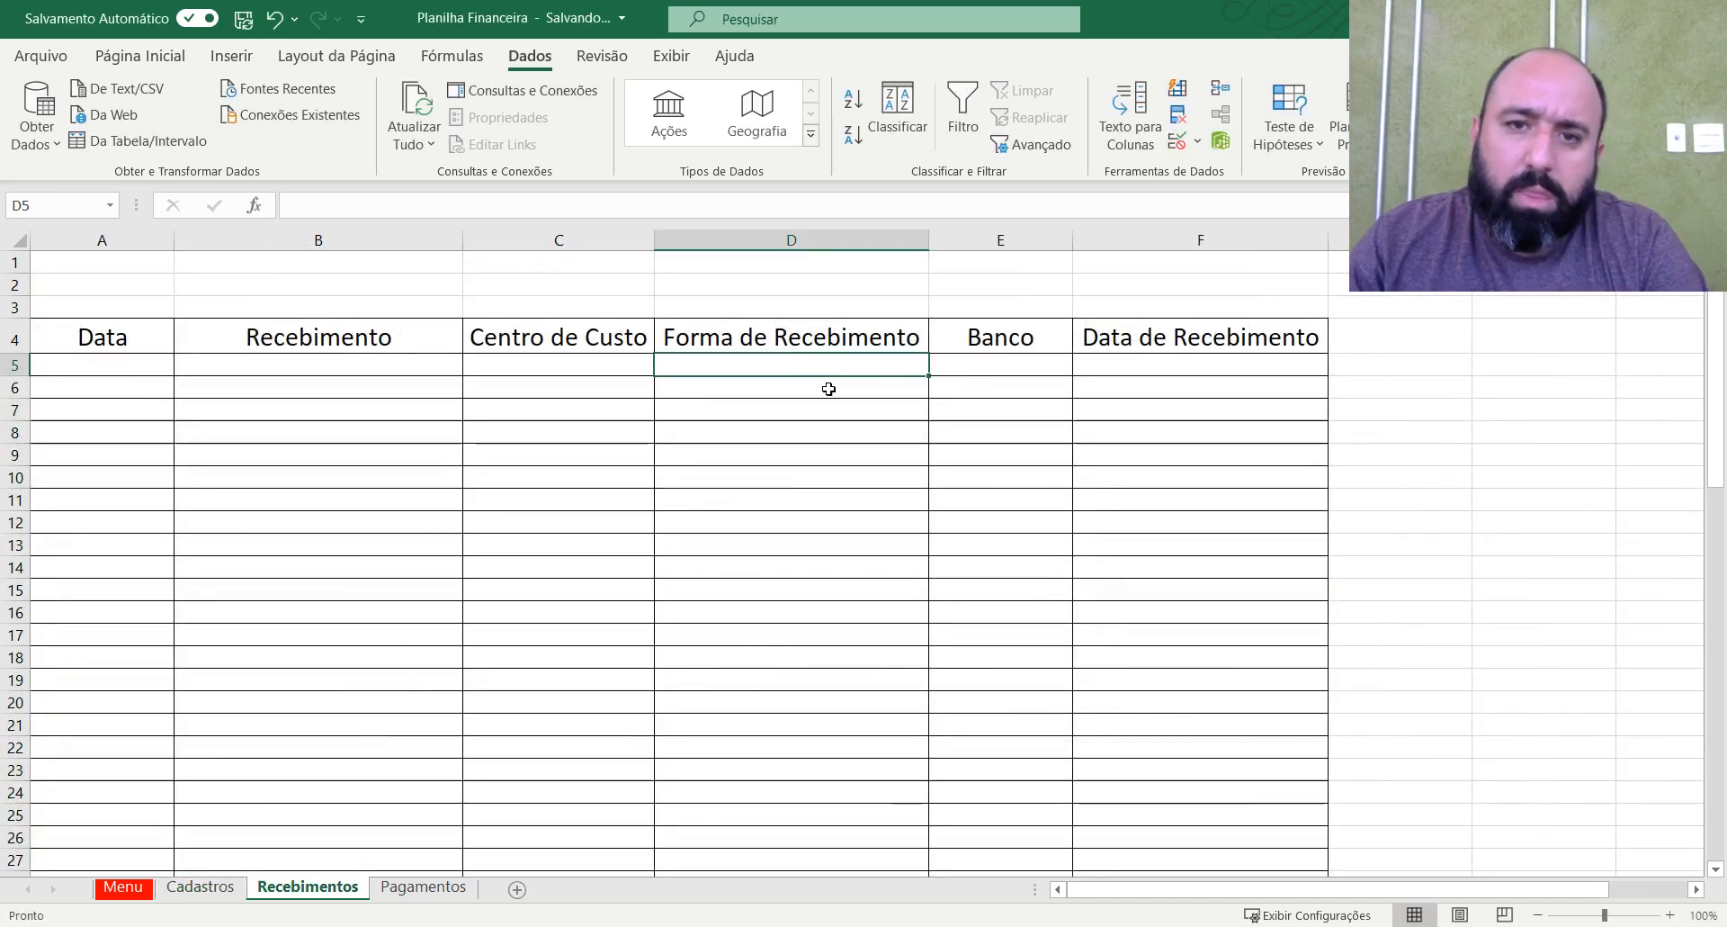
left_click_drag(851, 369, 851, 387)
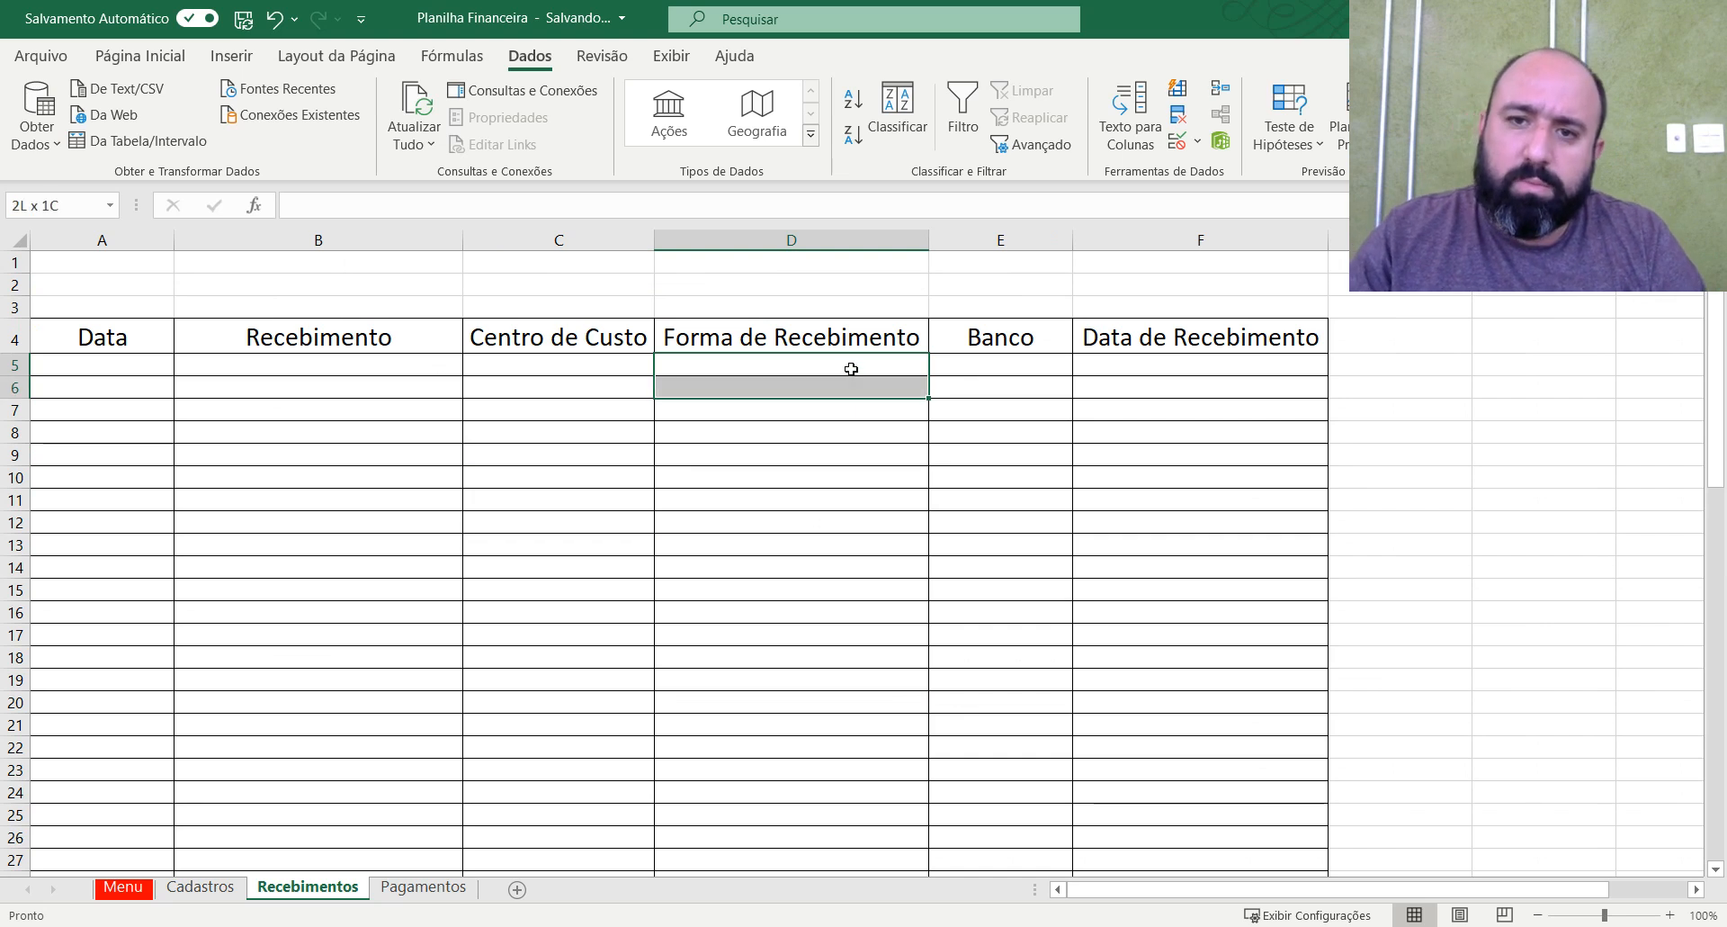
key("shift+Down")
key("shift+Down")
key("shift+Down")
key("shift+Down")
key("shift+Down")
key("shift+Down")
key("shift+Down")
key("shift+Down")
key("shift+Down")
key("shift+Down")
key("shift+Down")
key("shift+Down")
key("shift+Down")
key("shift+Down")
key("shift+Down")
key("shift+Down")
key("shift+Down")
key("shift+Down")
key("shift+Down")
key("shift+Down")
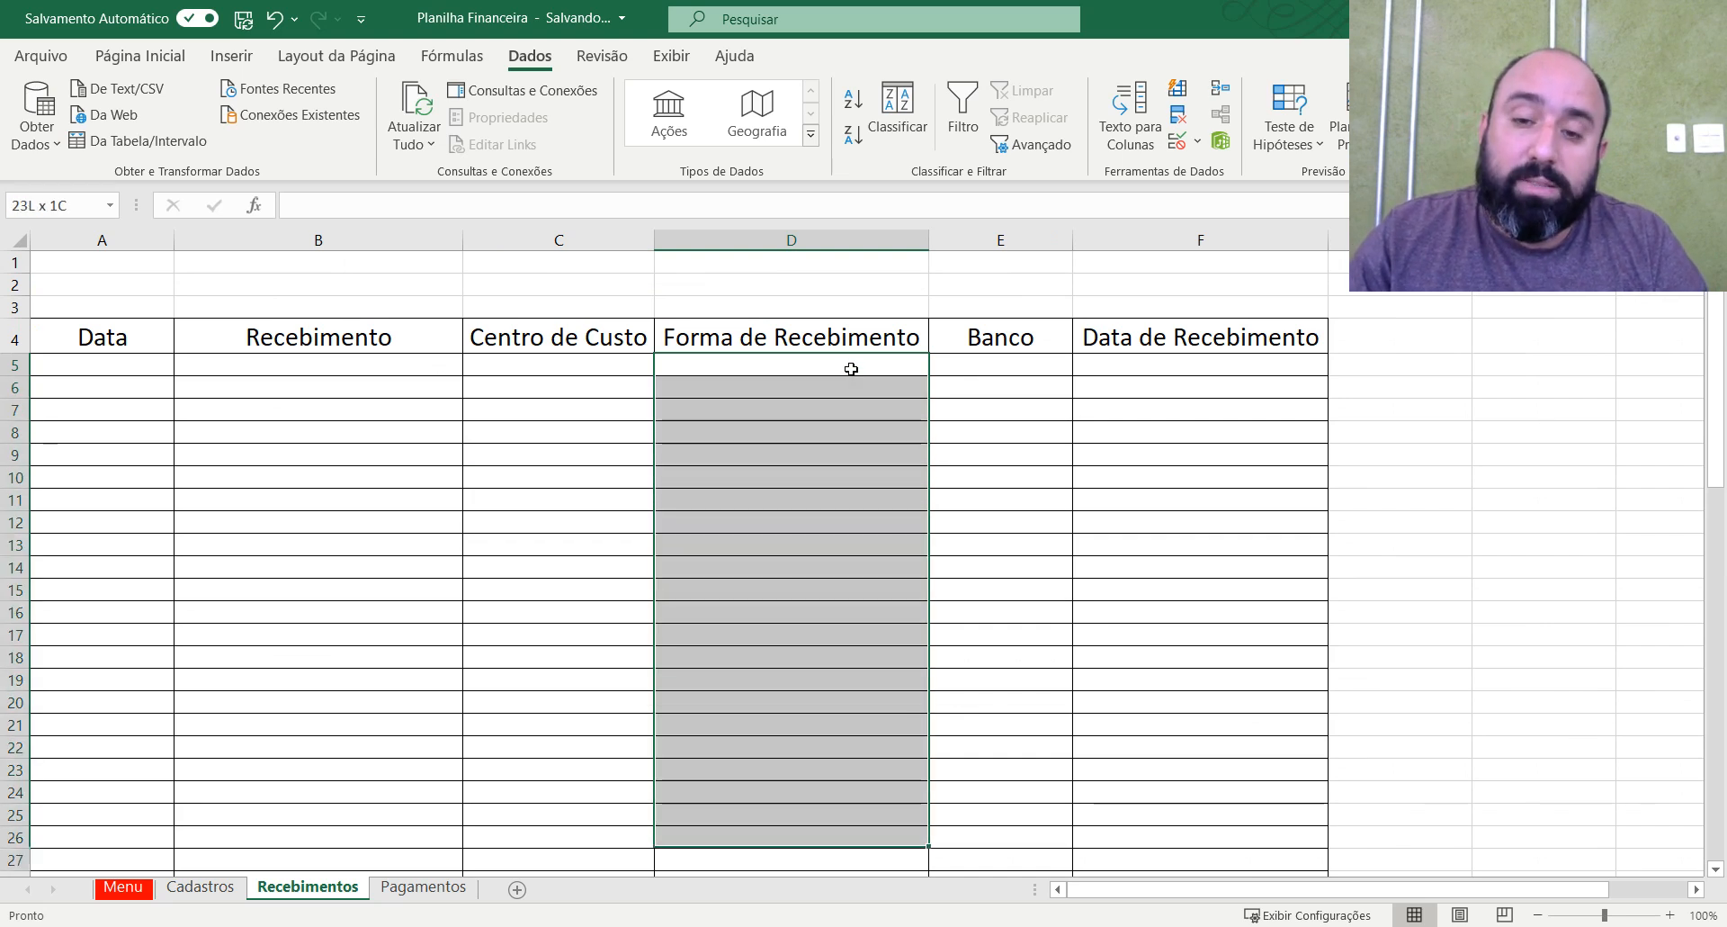
key("shift+Down")
key("shift+Down")
key("shift+Down")
key("shift+Down")
key("shift+Down")
key("shift+Down")
key("shift+Down")
key("shift+Down")
key("shift+Down")
key("shift+Down")
key("shift+Down")
key("shift+Down")
key("shift+Down")
key("shift+Down")
key("shift+Down")
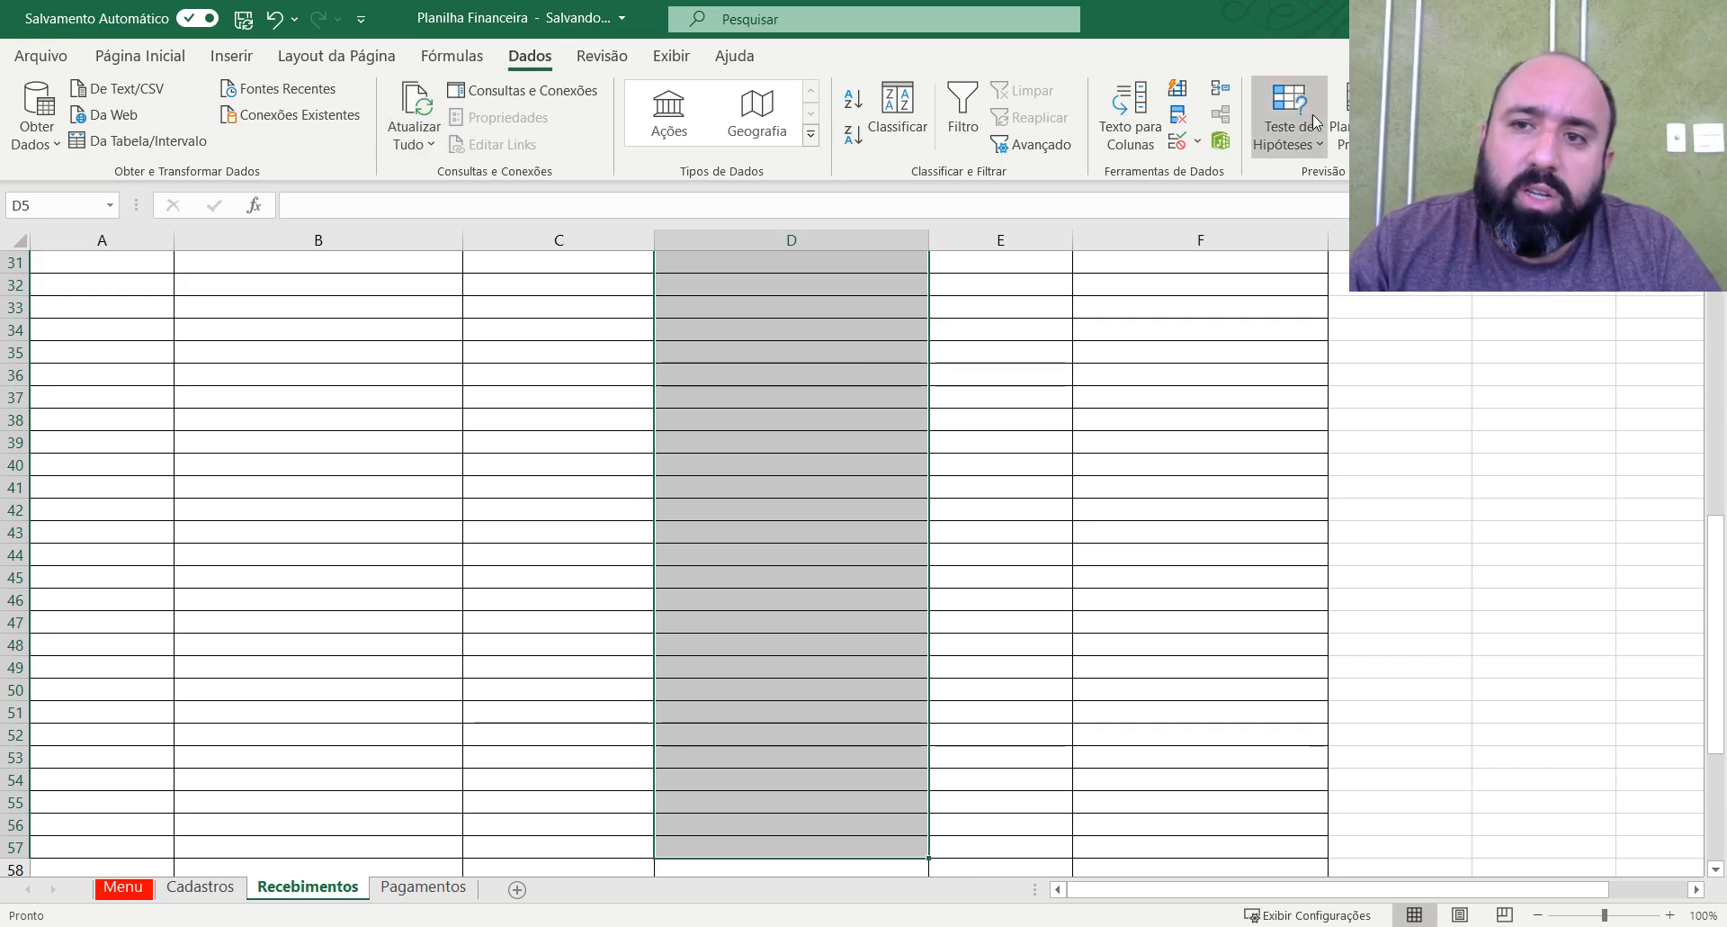
left_click(1179, 140)
left_click(826, 503)
left_click(710, 567)
left_click(1005, 593)
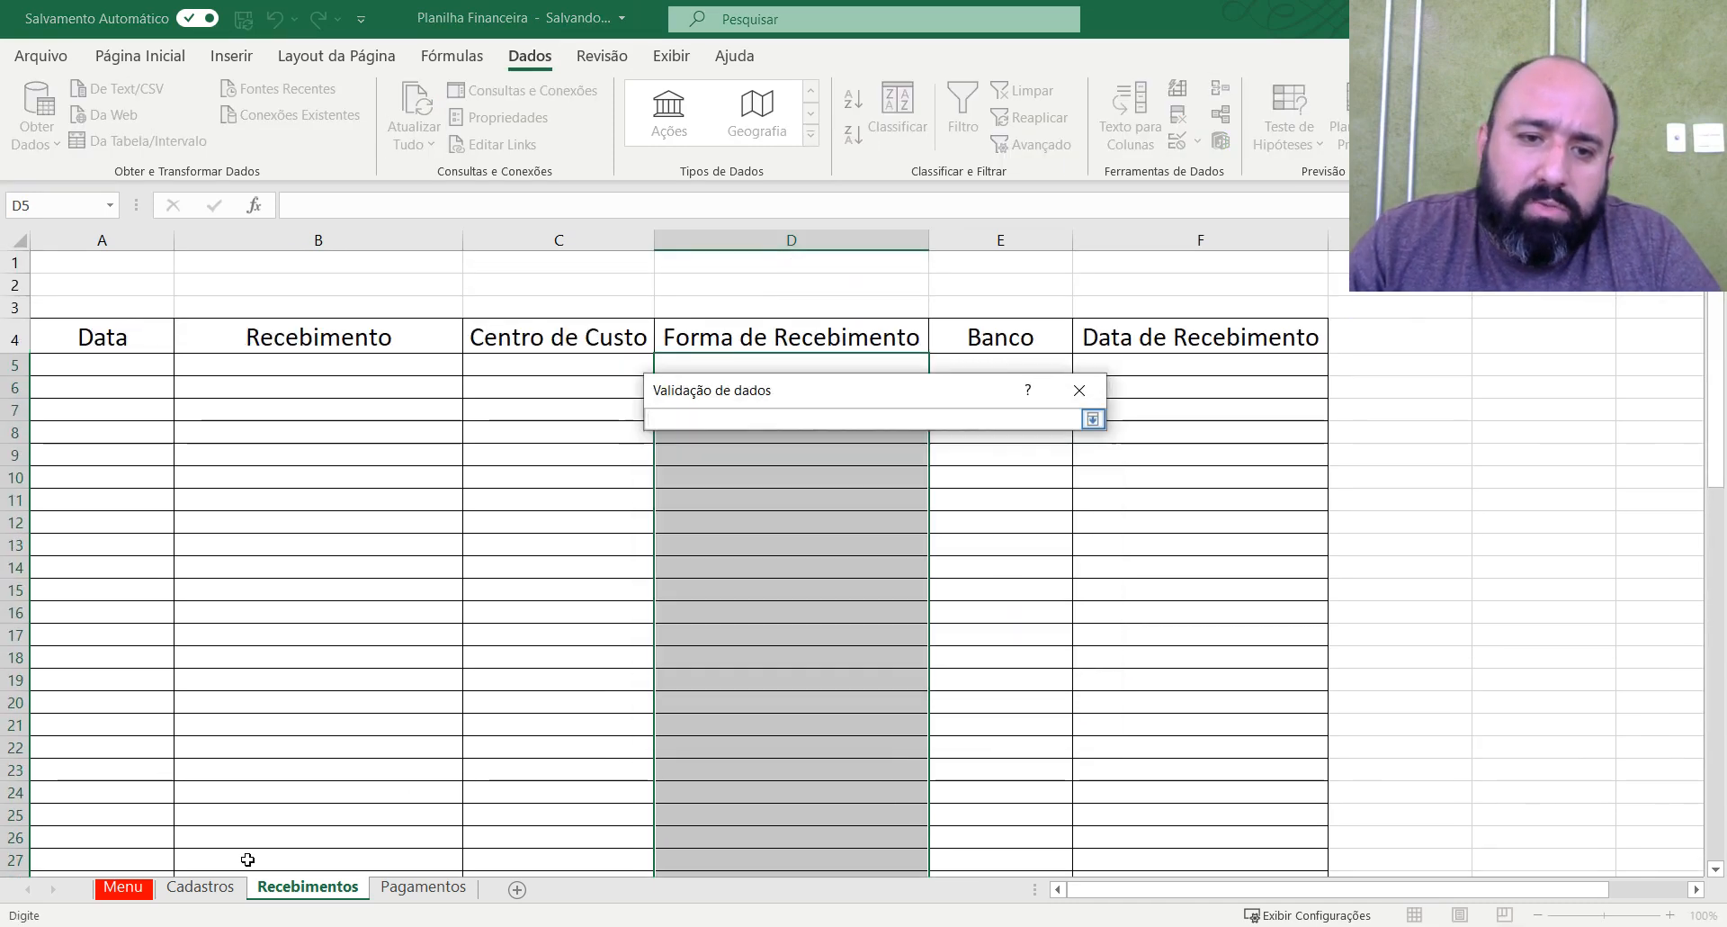
left_click(199, 886)
left_click_drag(825, 309, 1008, 397)
left_click_drag(767, 398, 753, 512)
left_click_drag(809, 420, 835, 314)
left_click(1078, 533)
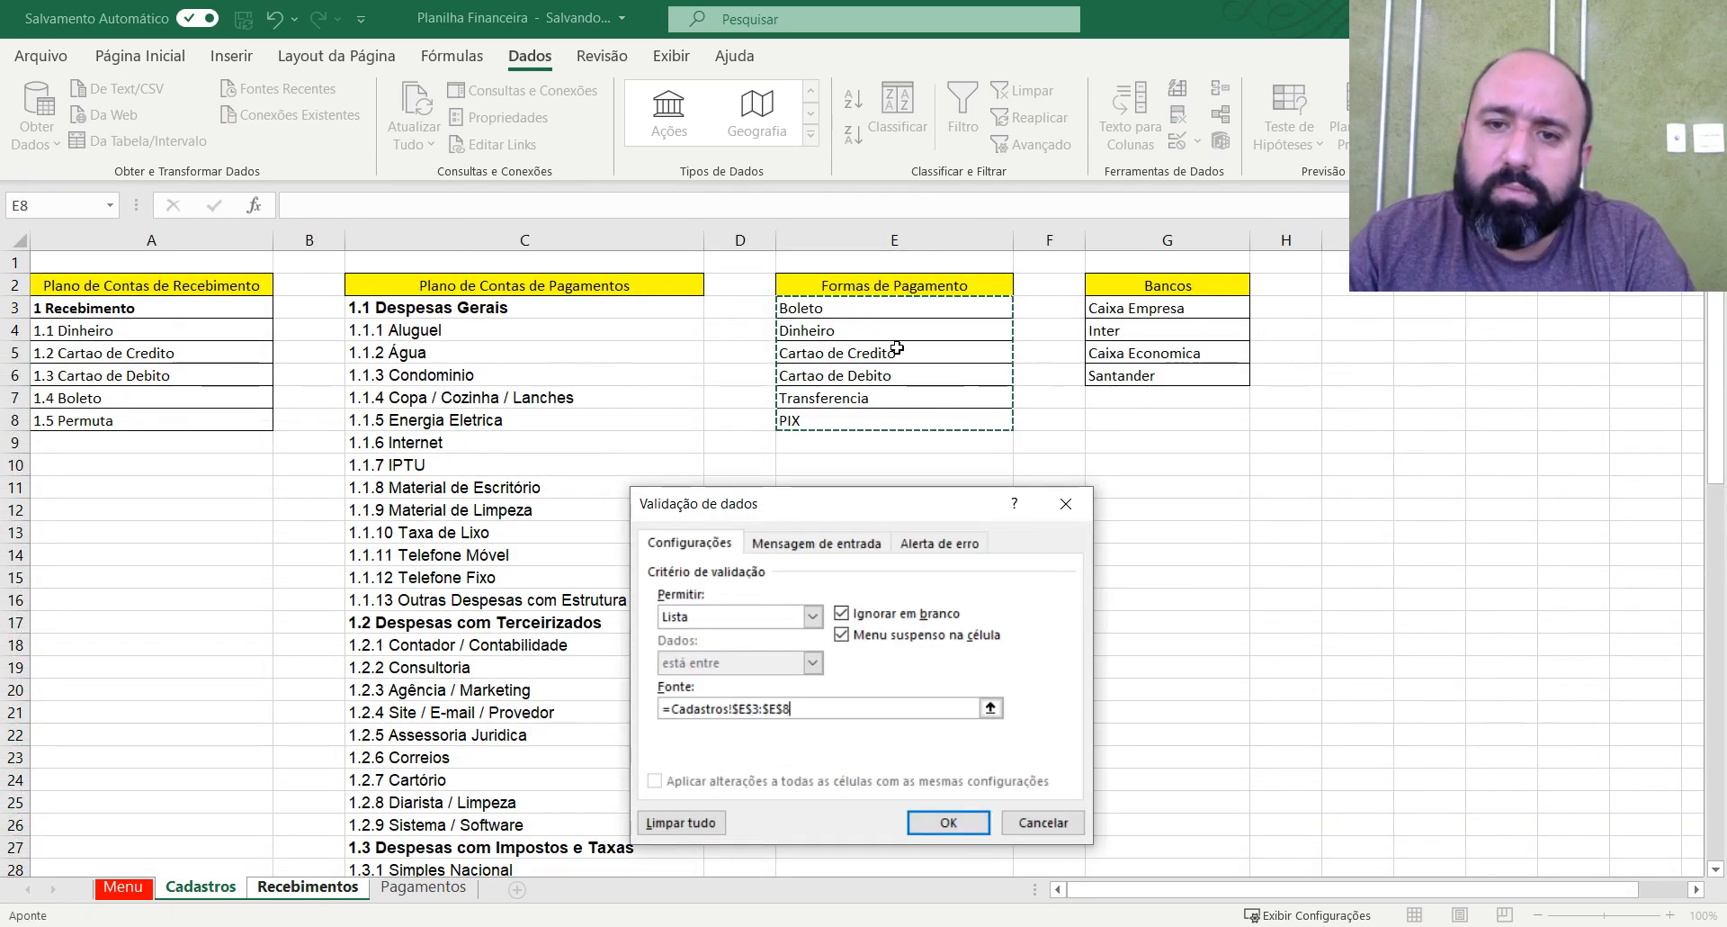
left_click(948, 821)
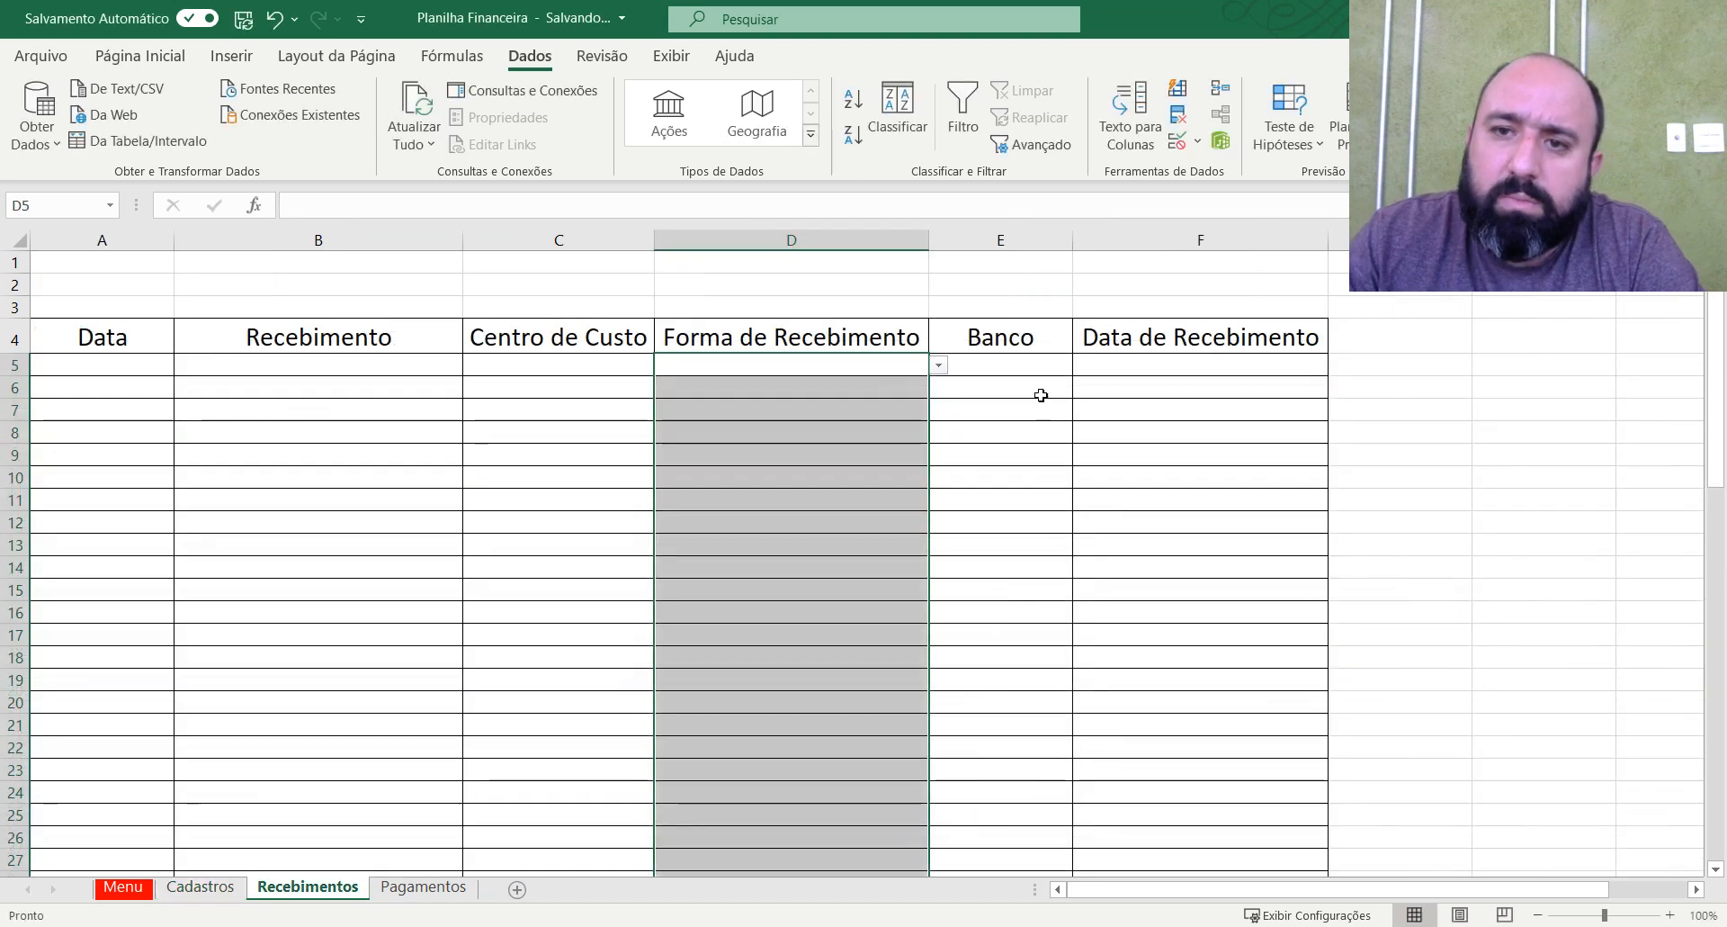
Restrict Banco cells E5:E81 to a validation list sourced from the Bancos entries in Cadastros G3:G6.
left_click(1043, 362)
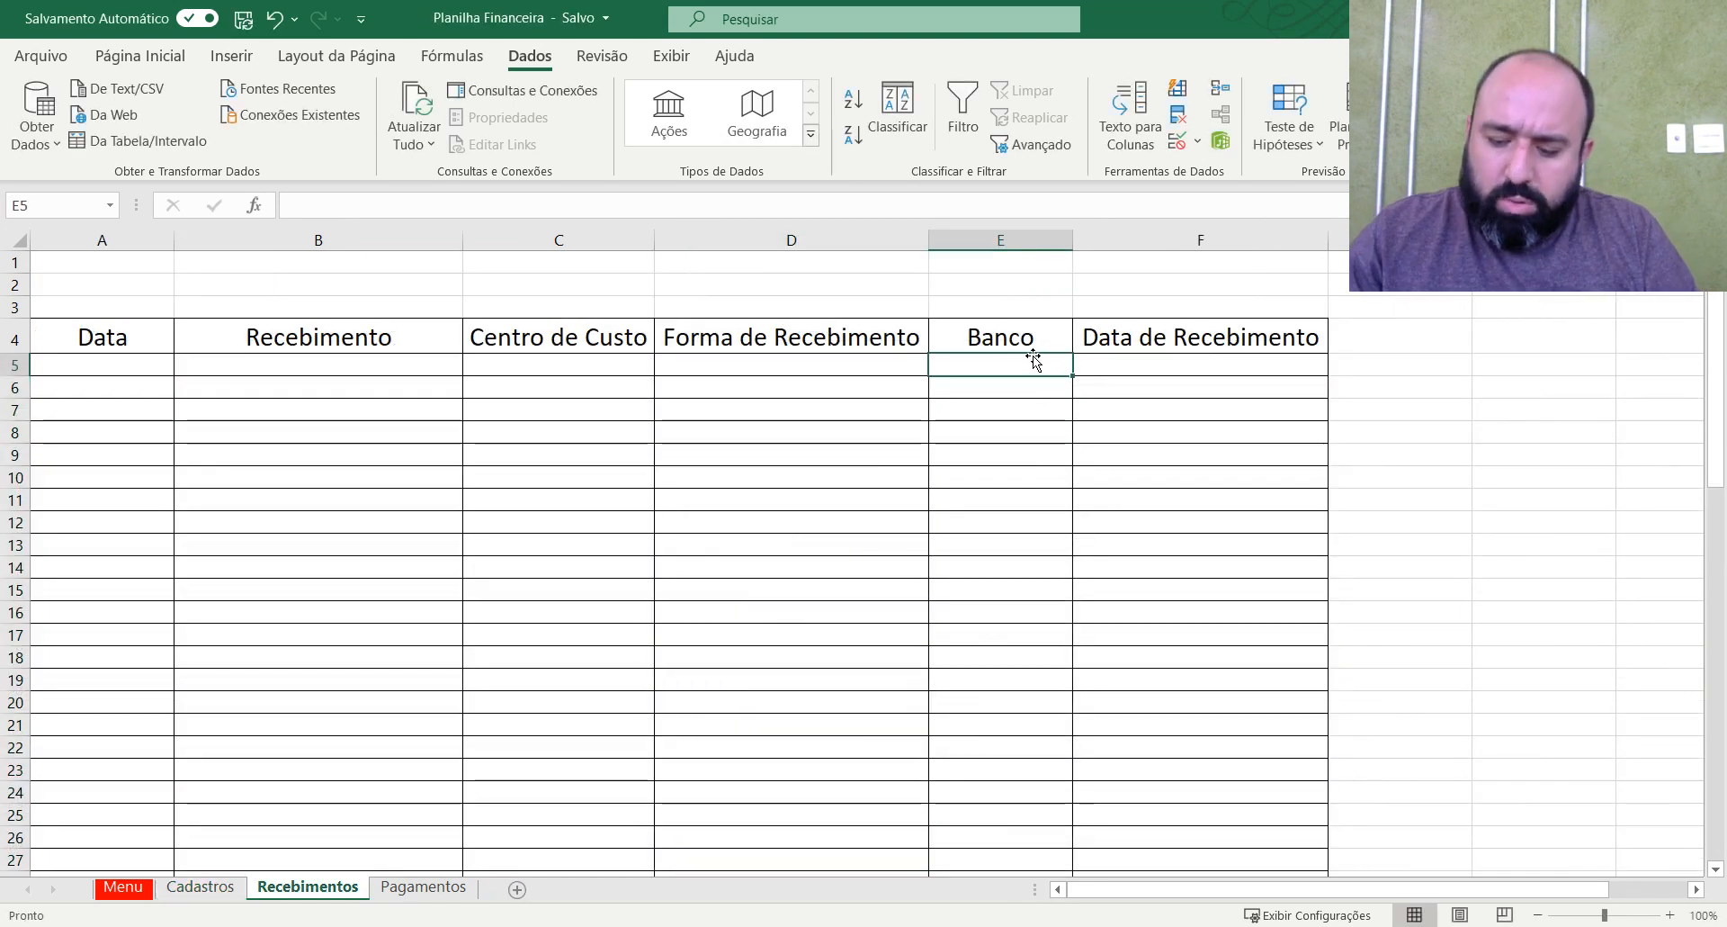
key("shift+Down")
key("shift+Down")
key("shift+Down")
key("shift+Down")
key("shift+Down")
key("shift+Down")
key("shift+Down")
key("shift+Down")
key("shift+Down")
key("shift+Down")
key("shift+Down")
key("shift+Down")
key("shift+Down")
key("shift+Down")
key("shift+Down")
key("shift+Down")
key("shift+Down")
key("shift+Down")
key("shift+Down")
key("shift+Down")
key("shift+Down")
key("shift+Down")
key("shift+Down")
key("shift+Down")
key("shift+Down")
key("shift+Down")
key("shift+Down")
key("shift+Down")
key("shift+Down")
key("shift+Down")
key("shift+Down")
key("shift+Down")
key("shift+Down")
key("shift+Down")
key("shift+Down")
key("shift+Down")
key("shift+Down")
key("shift+Down")
key("shift+Down")
key("shift+Down")
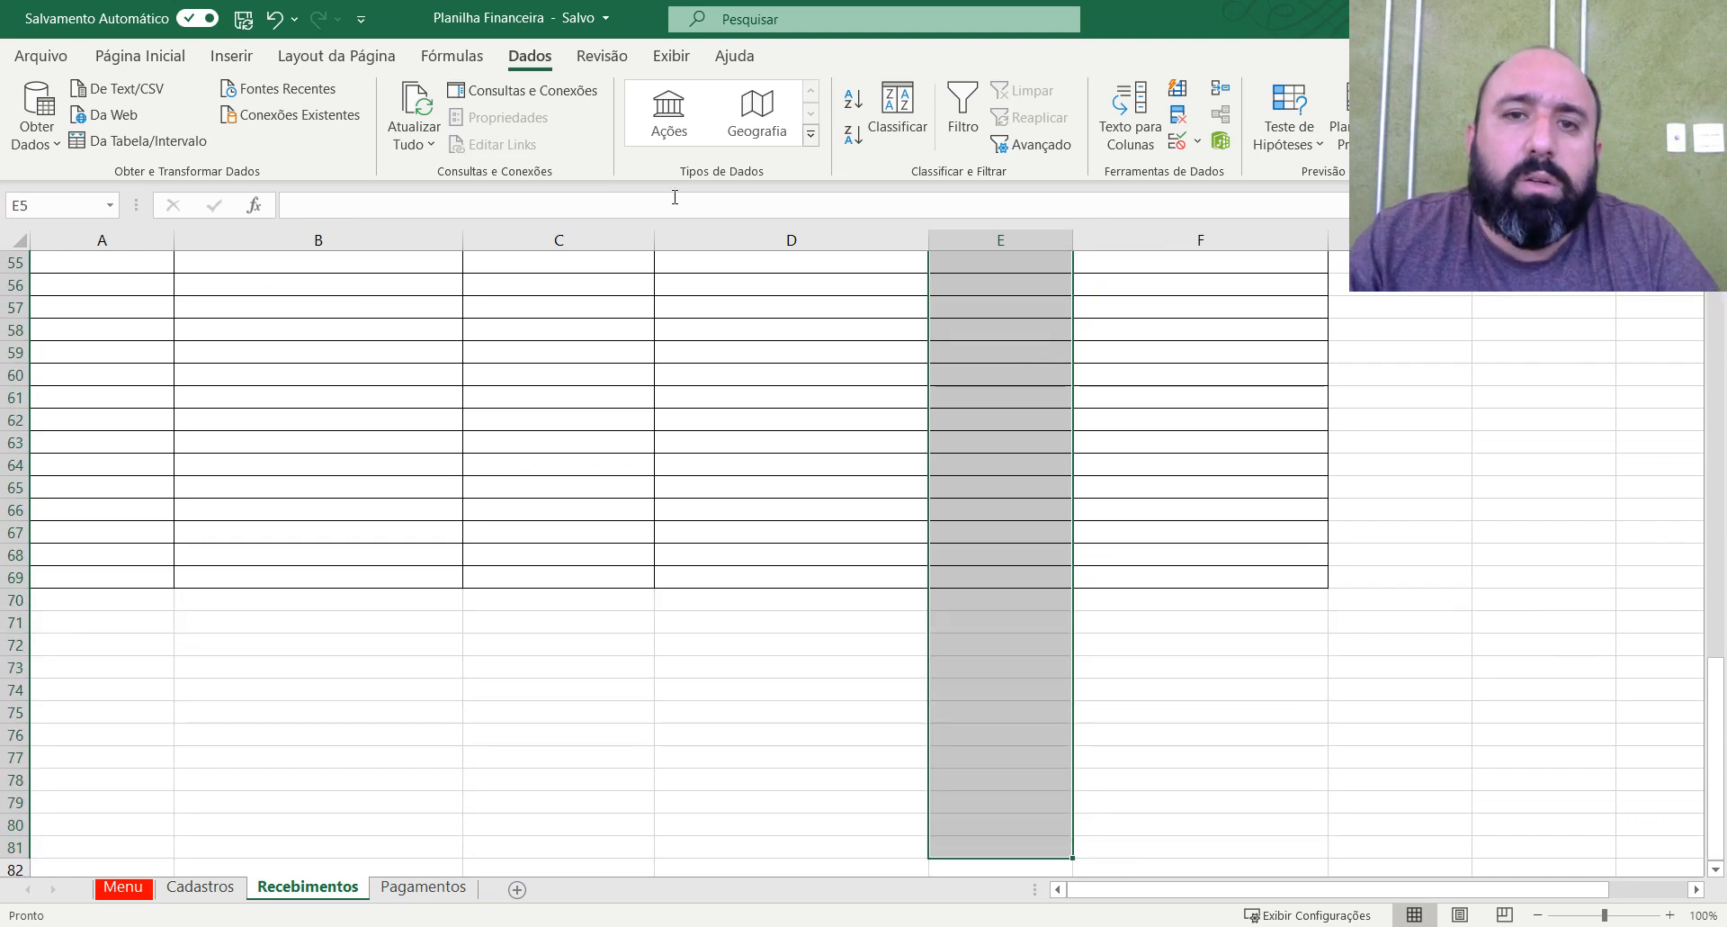
left_click(1177, 141)
left_click(812, 616)
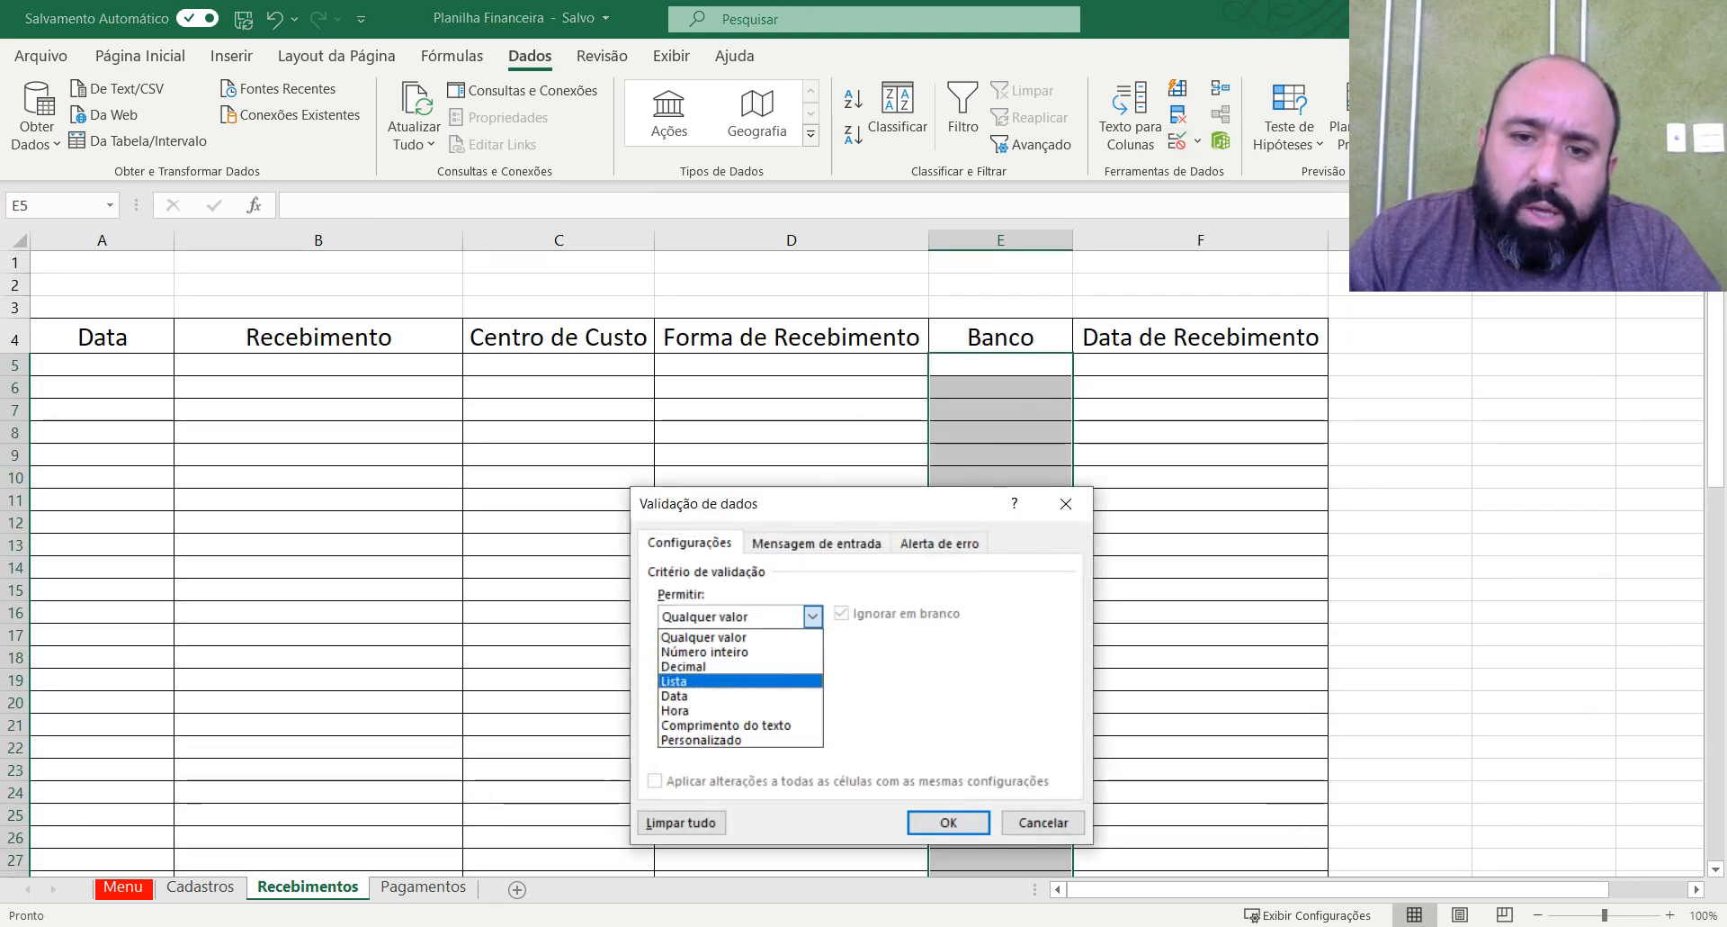
left_click(673, 681)
left_click(991, 707)
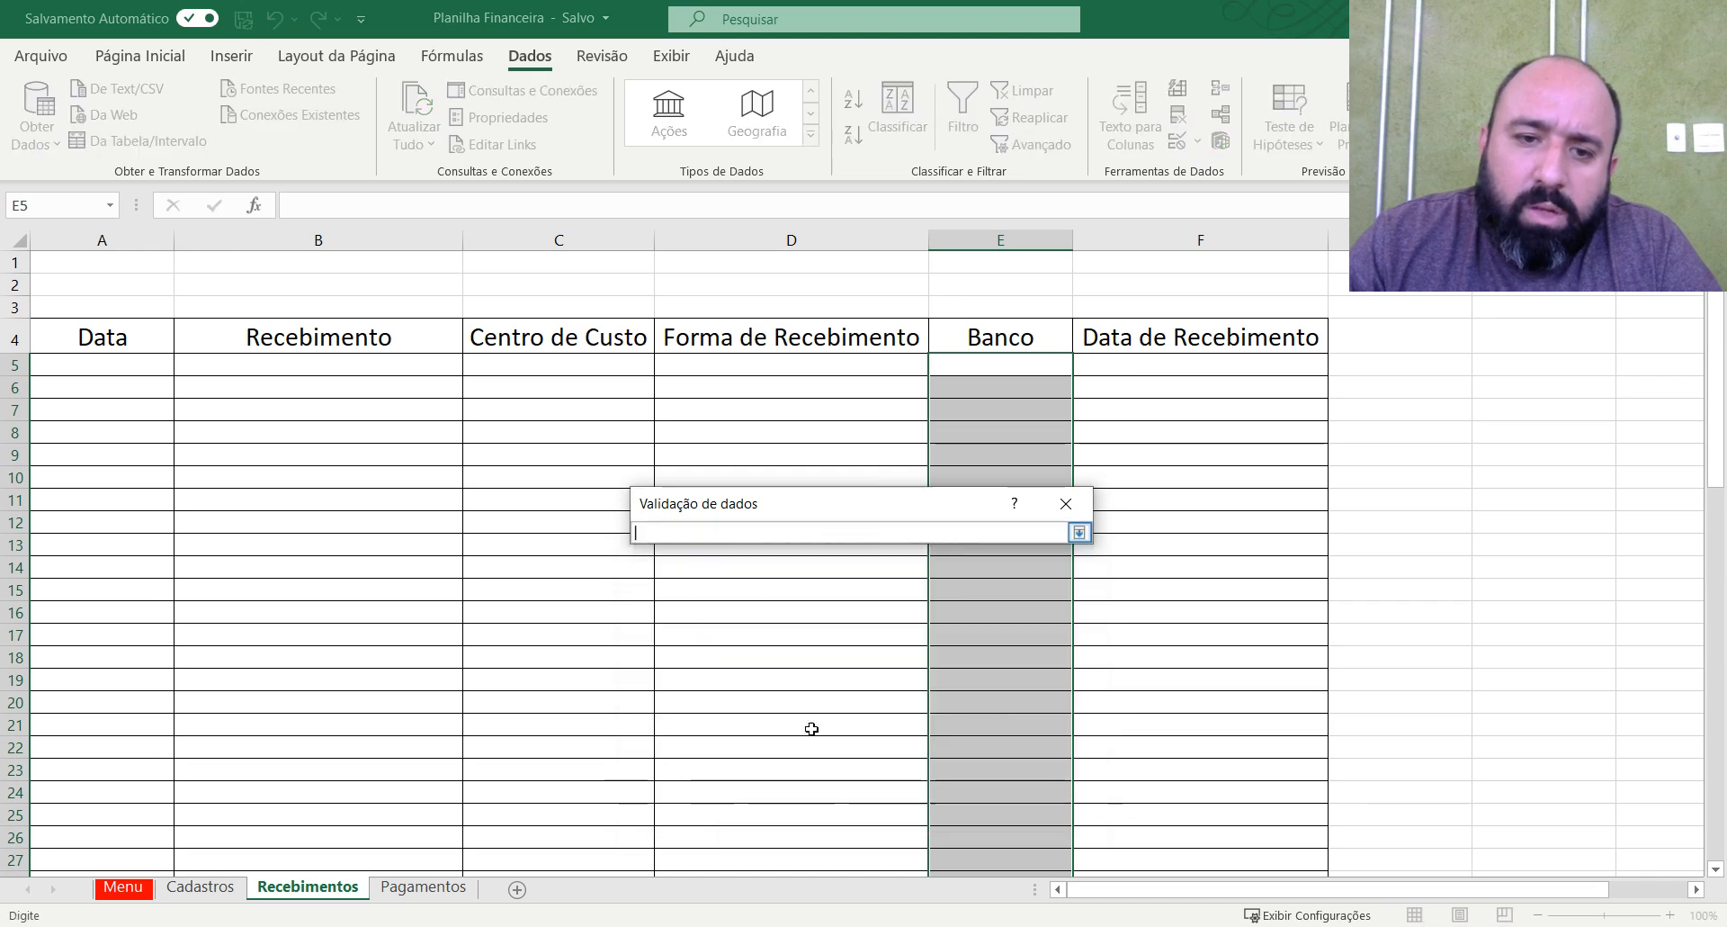
left_click(212, 889)
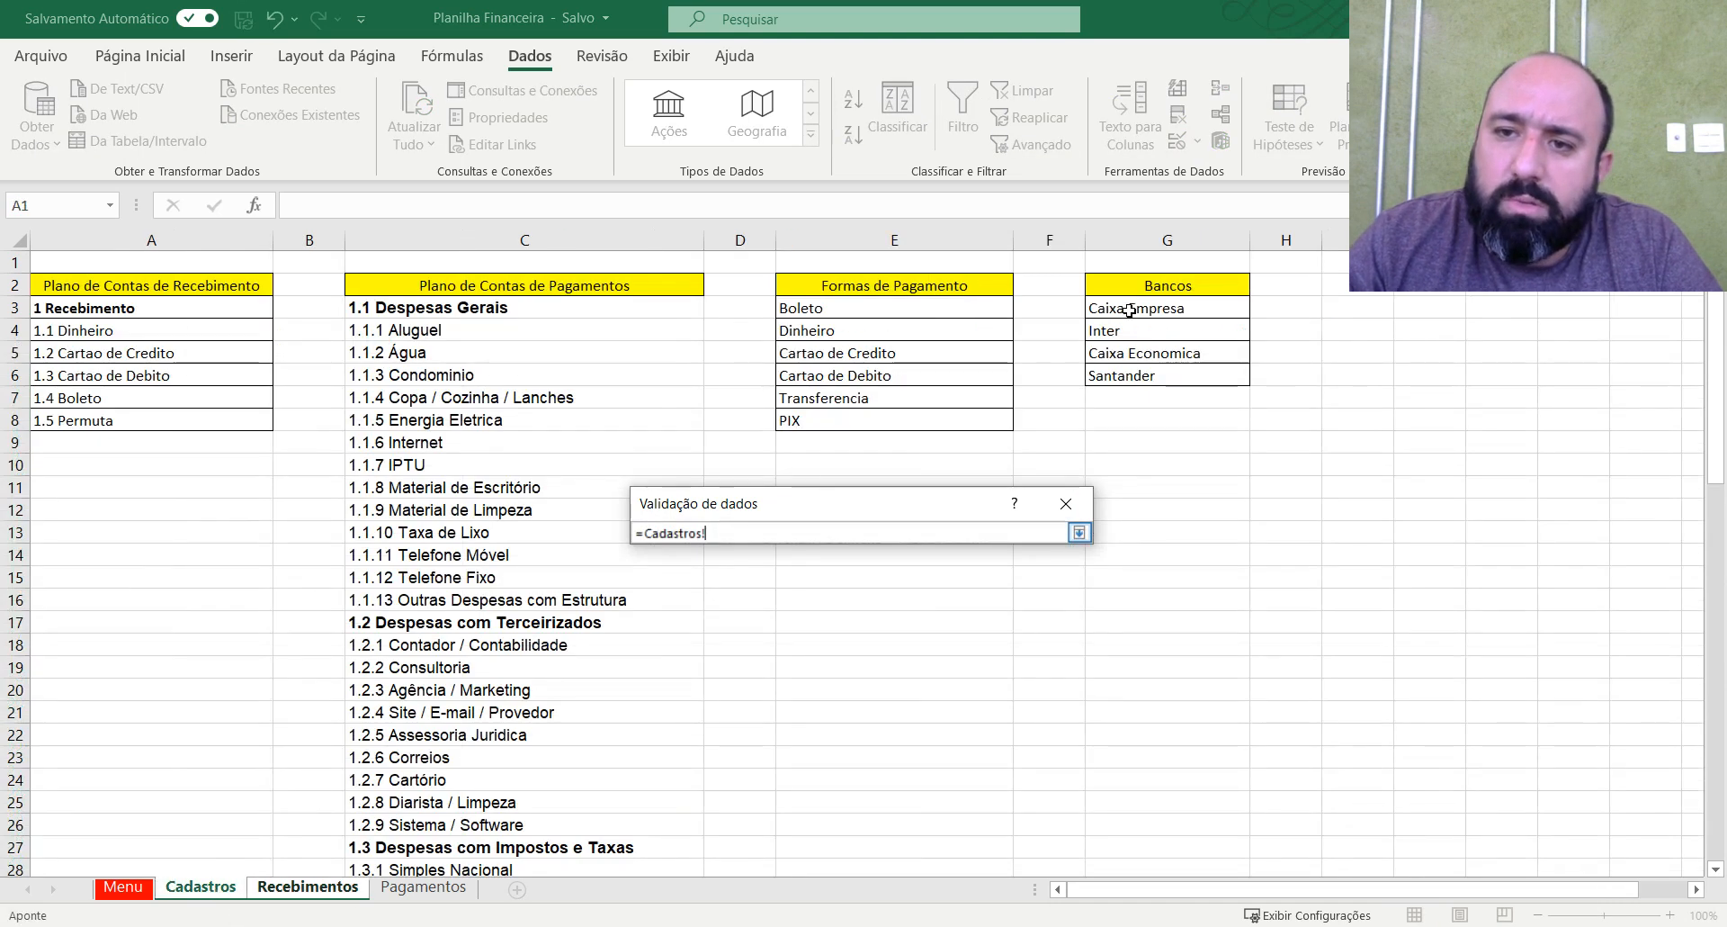
left_click_drag(1125, 308, 1123, 366)
key("Return")
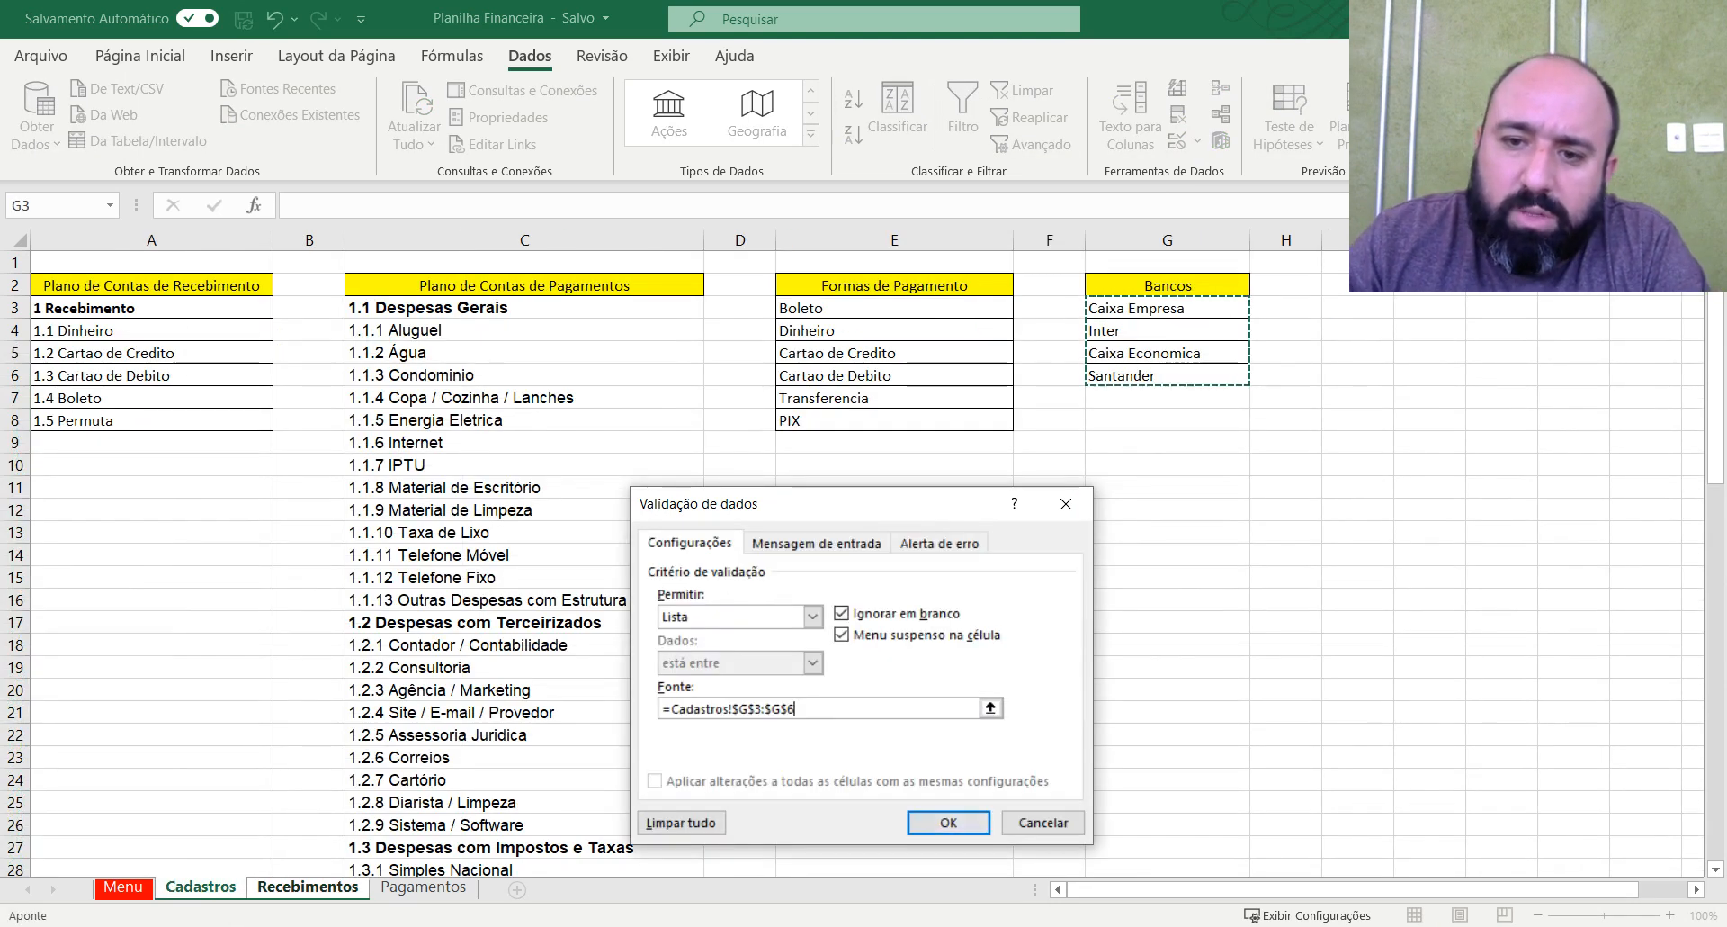
key("Return")
Set data validation for the whole Data de Recebimento column F to dates between 01/01/2021 and 31/12/2021.
left_click(1223, 336)
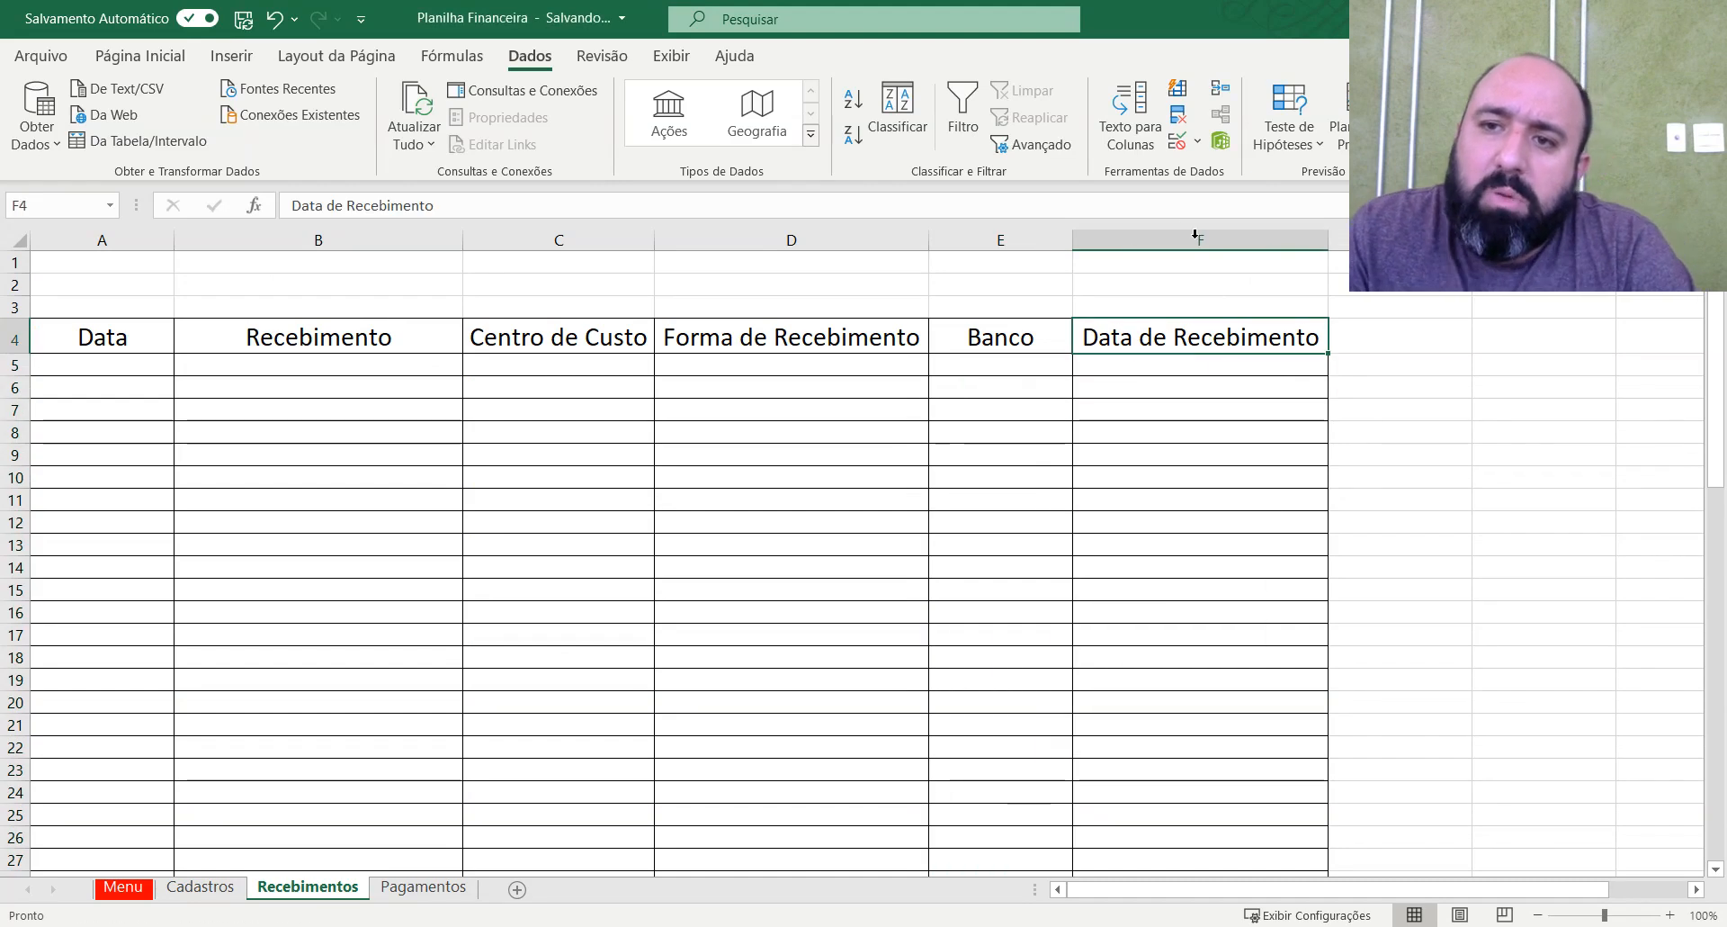
left_click(1195, 238)
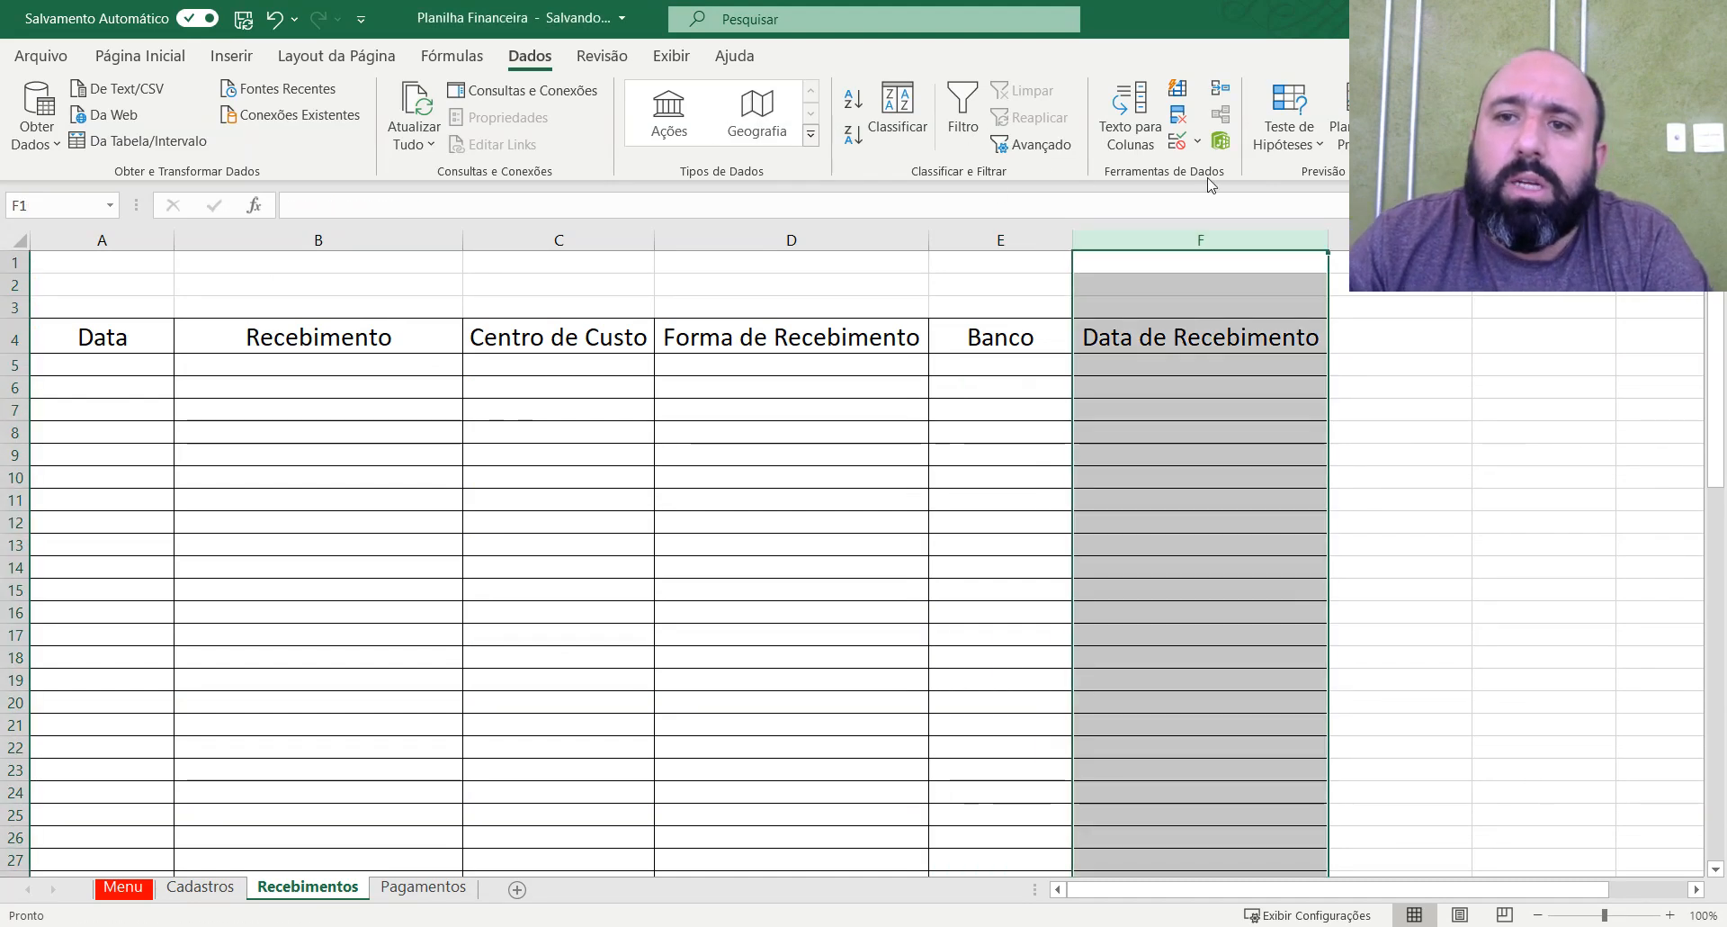
left_click(1178, 143)
left_click(812, 616)
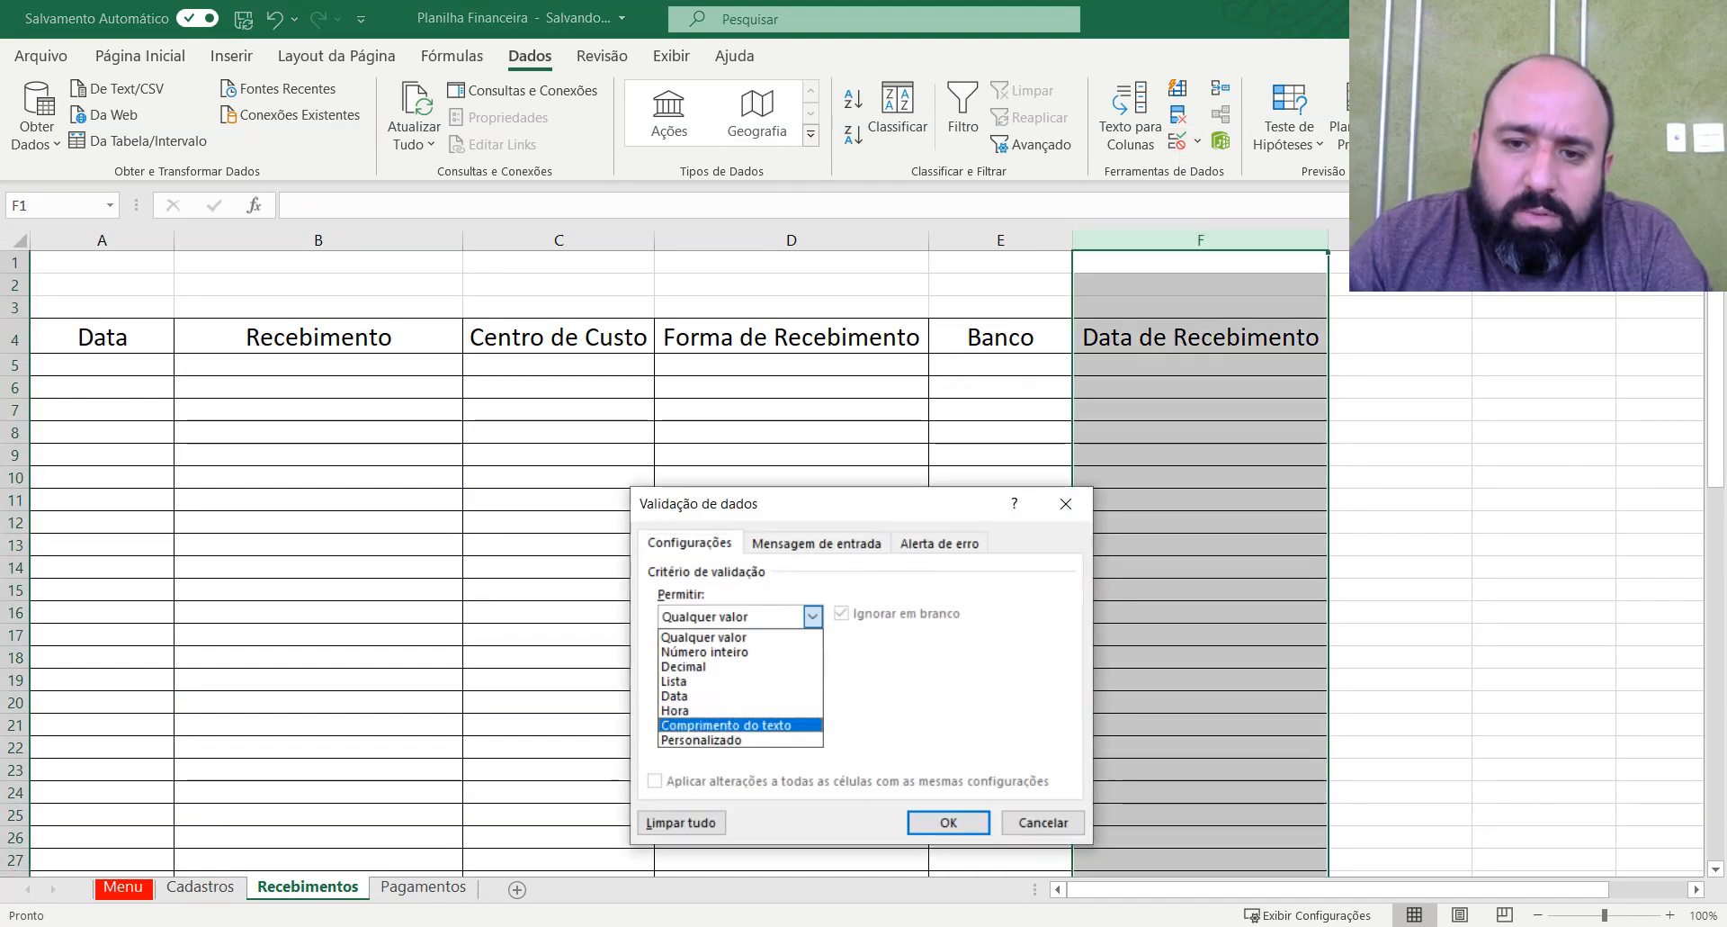
left_click(702, 694)
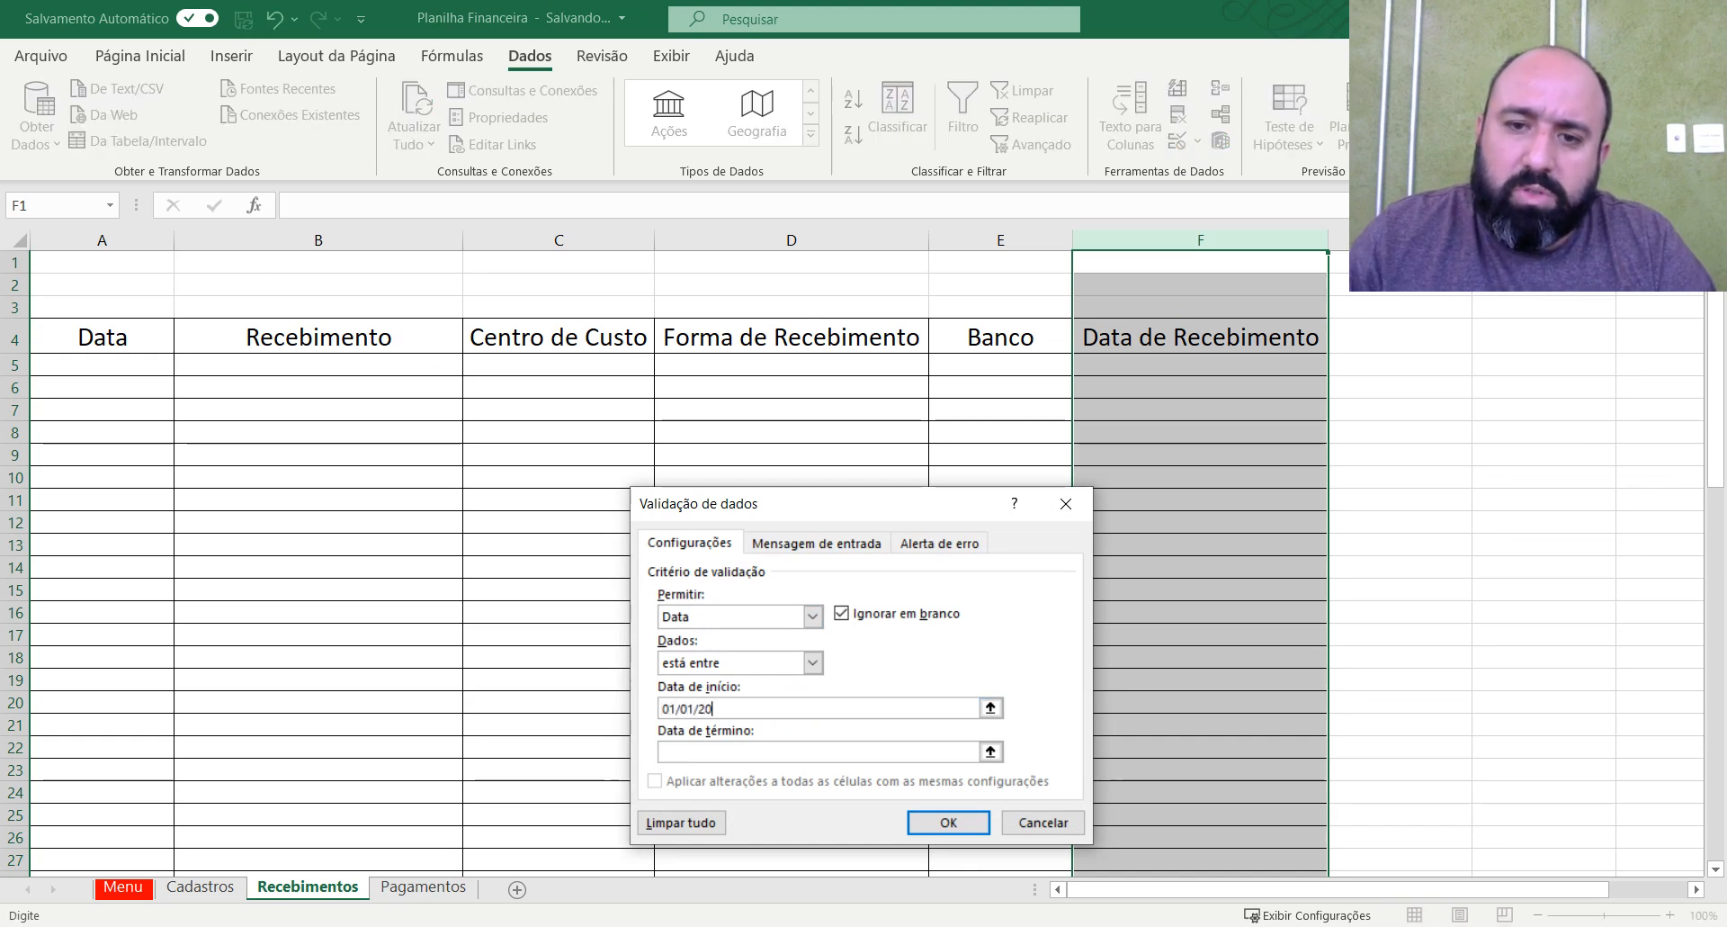
type("31/12/2021")
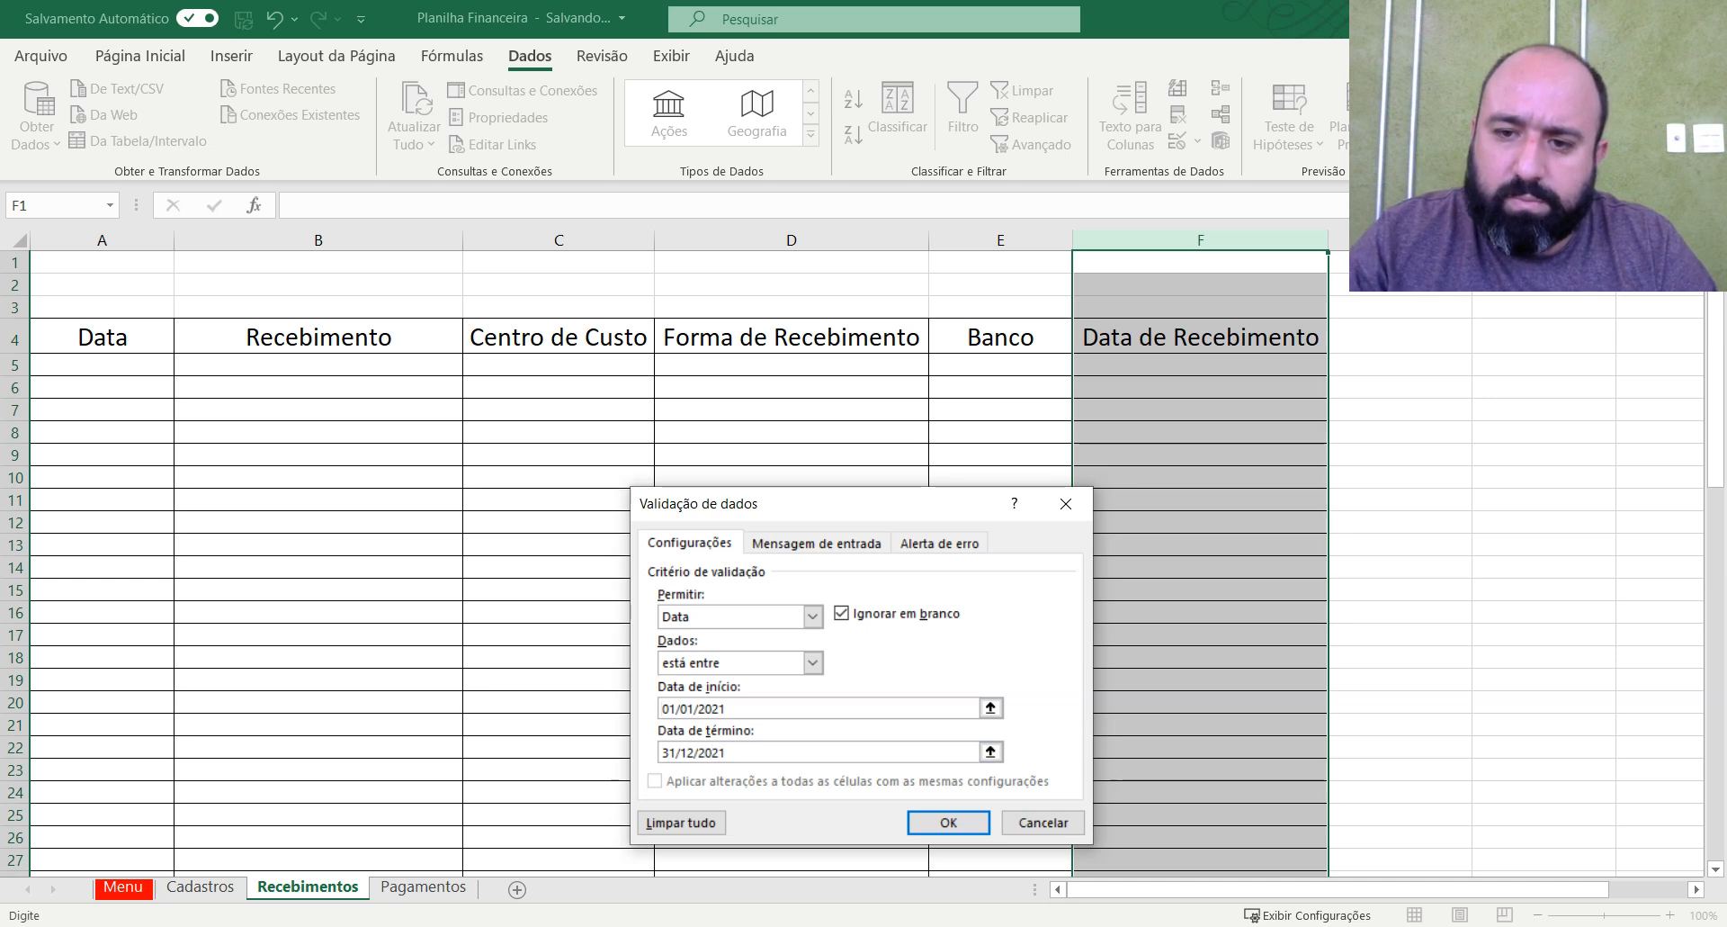